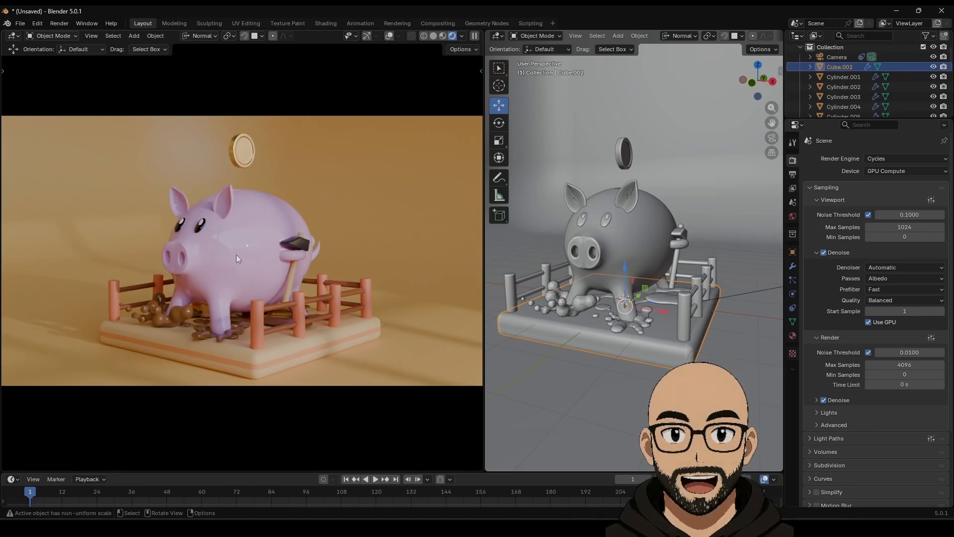
middle_drag(207, 266, 255, 294)
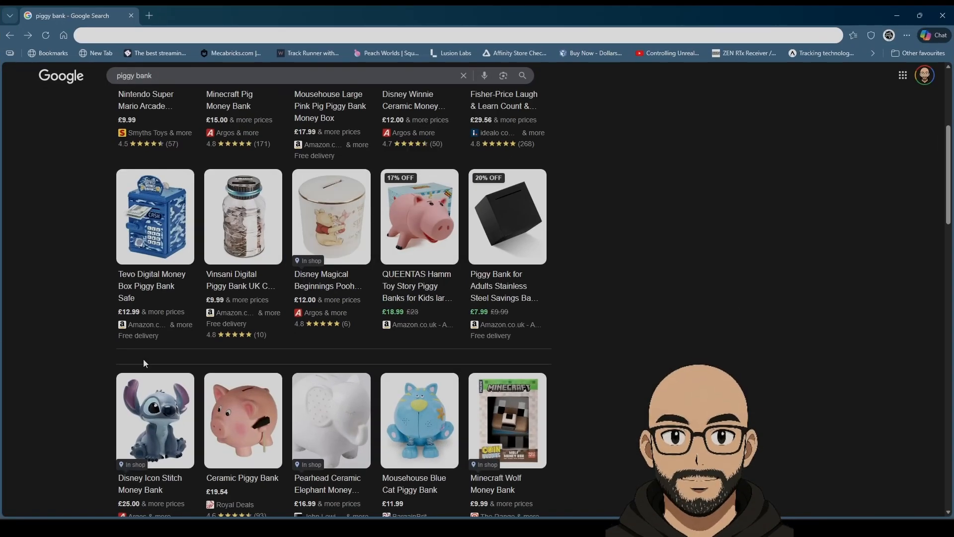
Step: Open the ceramic piggy bank holding a hammer from the search results and move the browser window off the screen as reference
scroll(50, 386, down, 5)
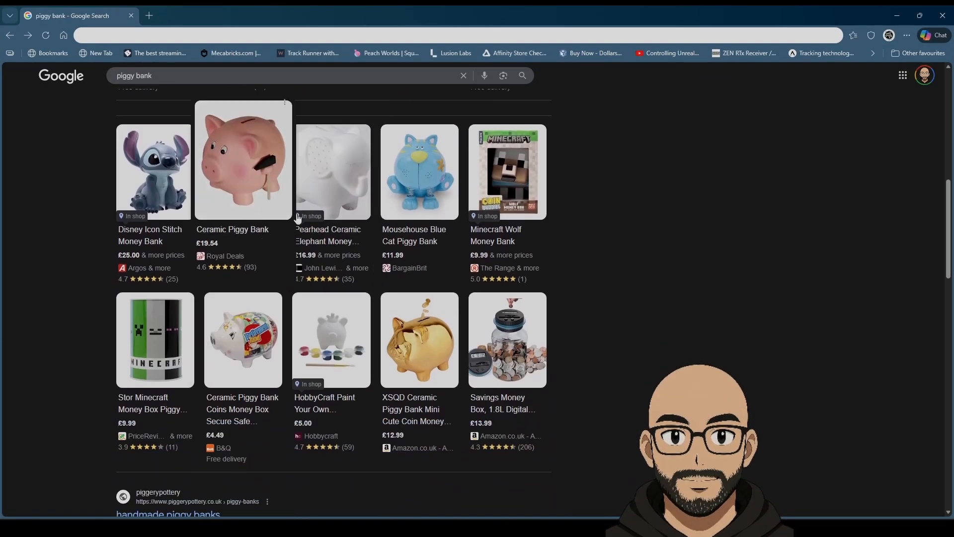
click(239, 191)
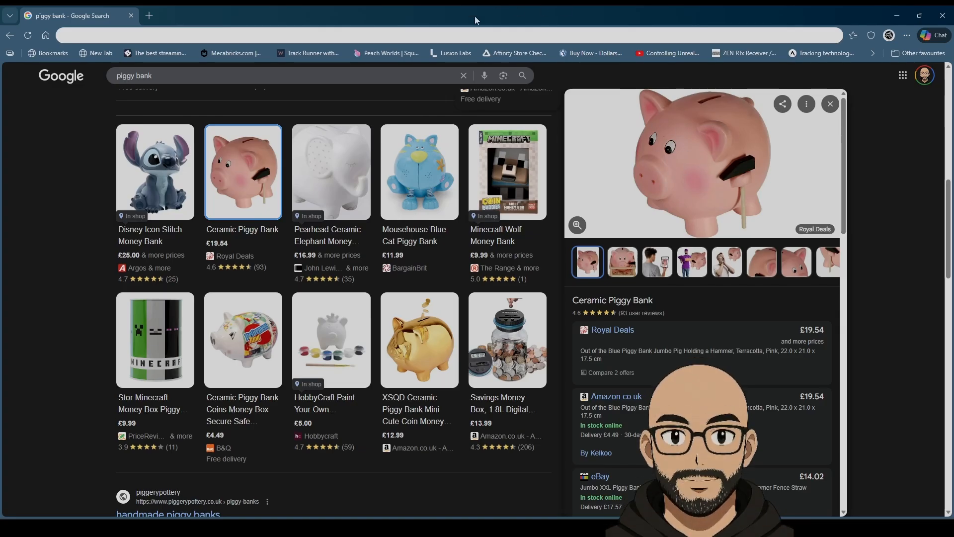
drag(459, 18, 953, 218)
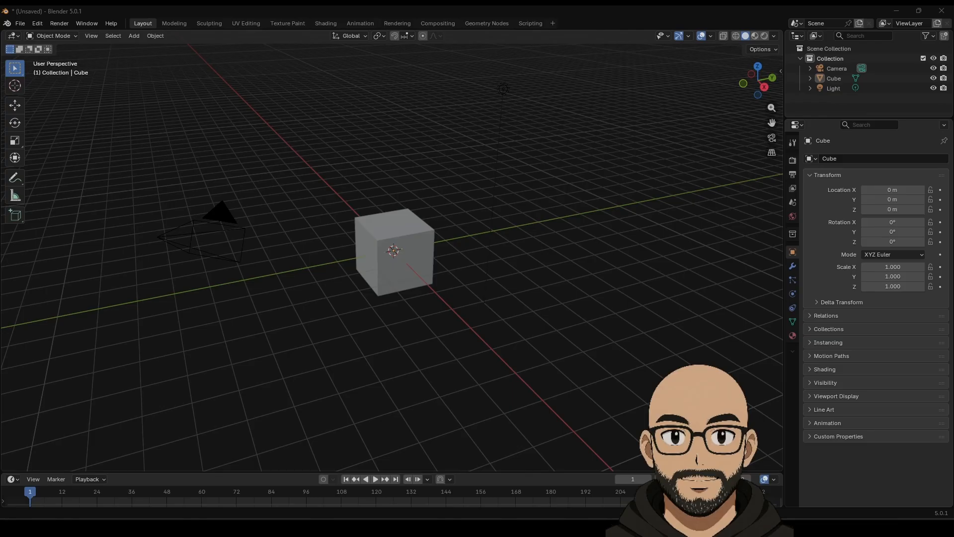
Step: Delete the default camera, cube and light from the new scene
middle_drag(562, 215, 515, 212)
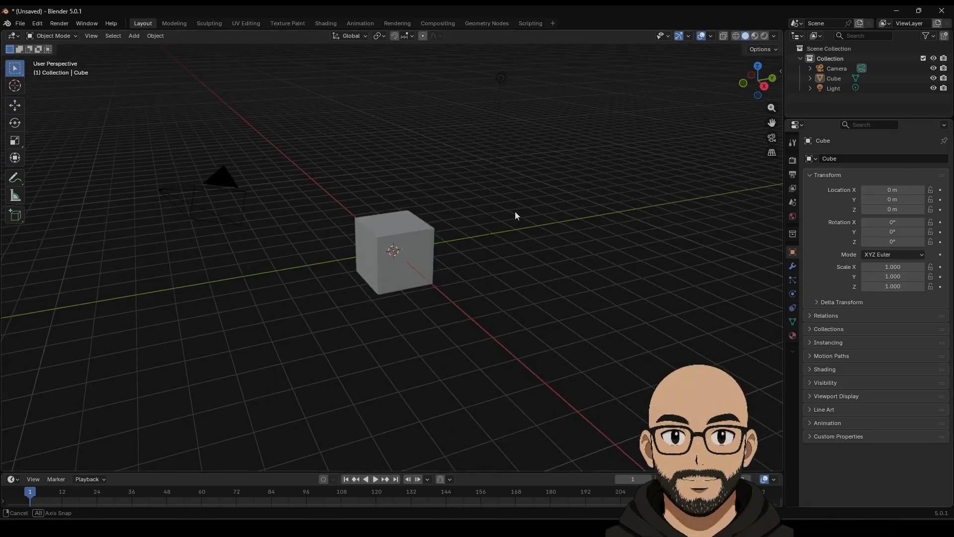
drag(175, 88, 616, 310)
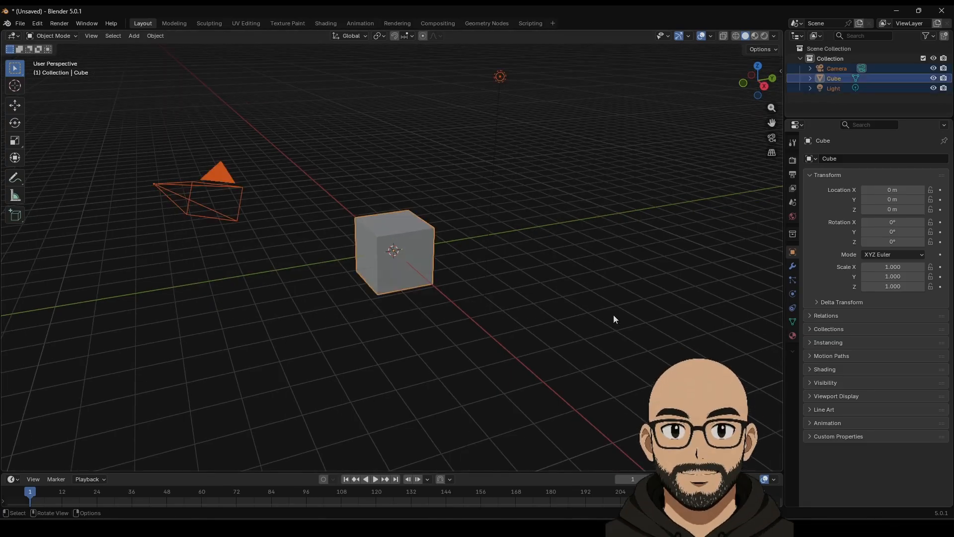
key(Delete)
Step: Add a UV sphere at the world origin with its X rotation set to 90°
click(134, 36)
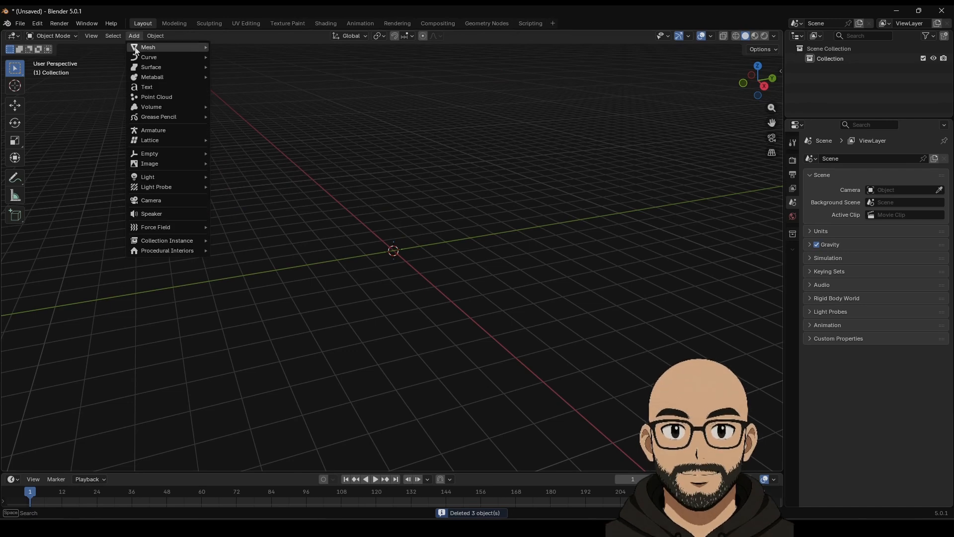
mouse_move(159, 47)
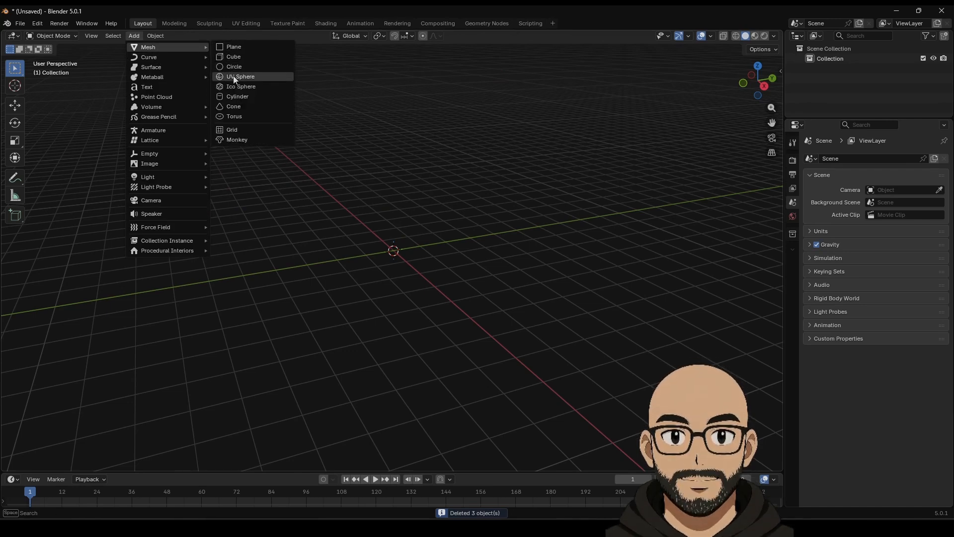
click(234, 76)
click(35, 463)
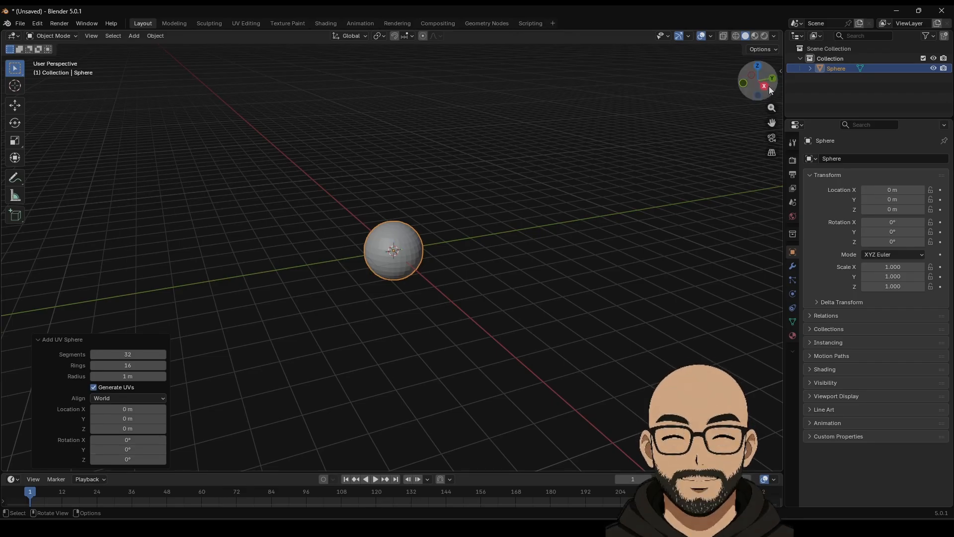
click(121, 440)
text(90)
key(Return)
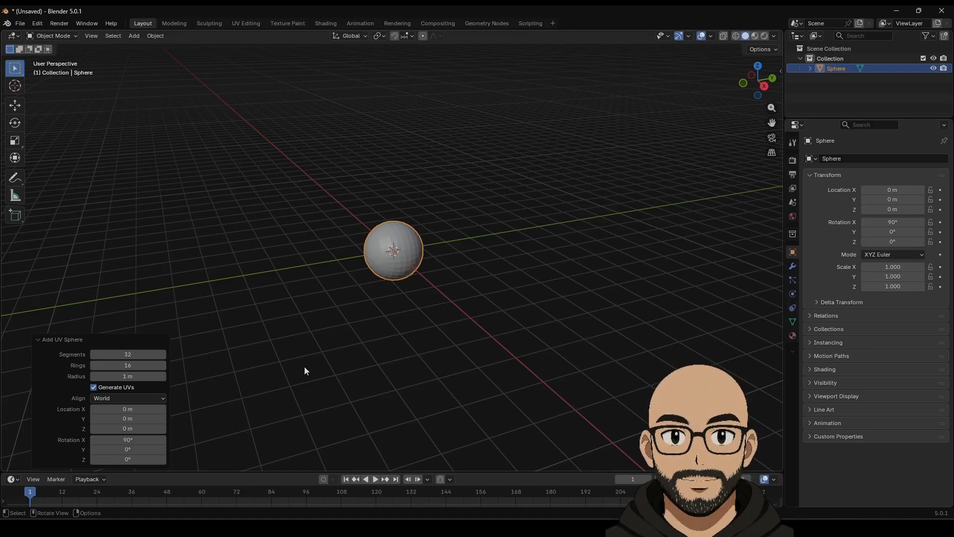
Step: Set the new UV sphere to 12 segments and 12 rings
middle_drag(351, 264, 396, 276)
scroll(396, 276, up, 5)
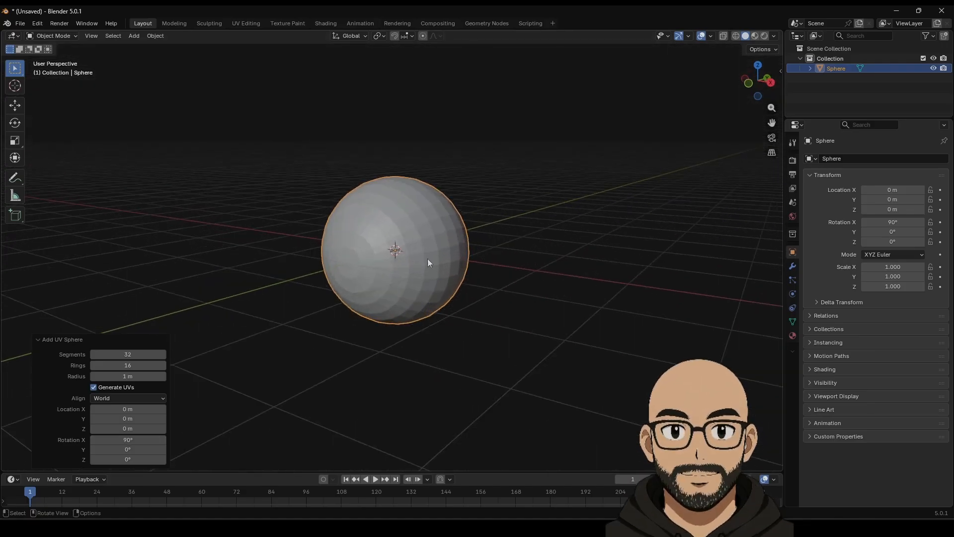
click(125, 356)
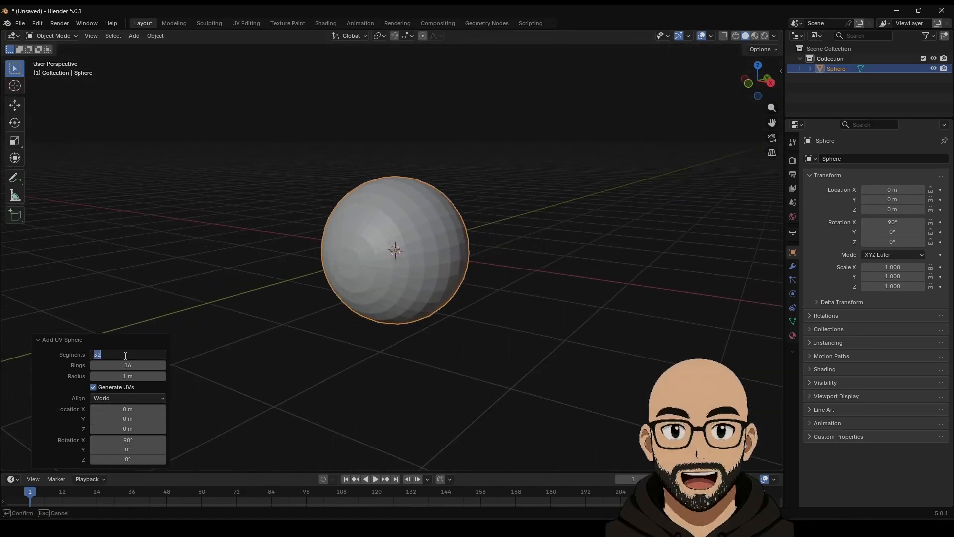
text(12)
key(Return)
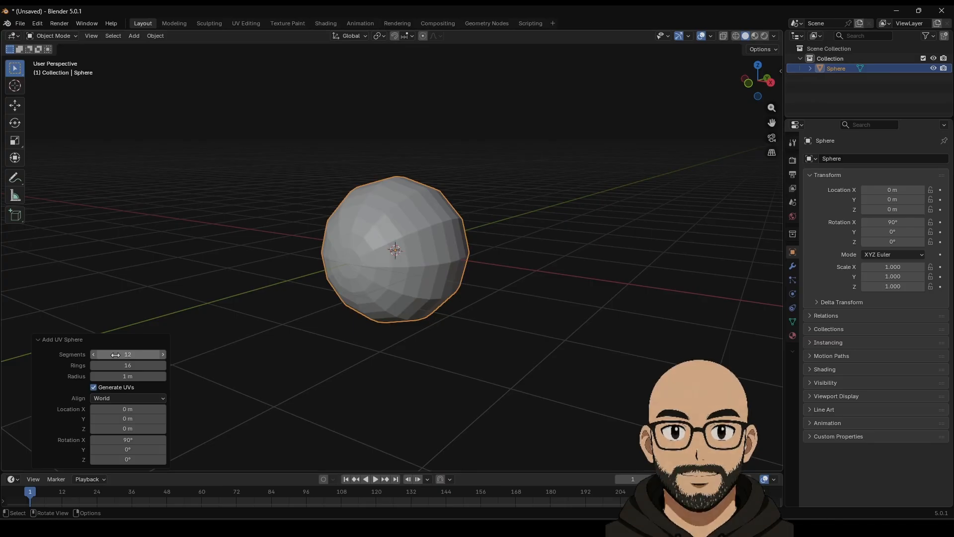
click(117, 364)
text(12)
key(Return)
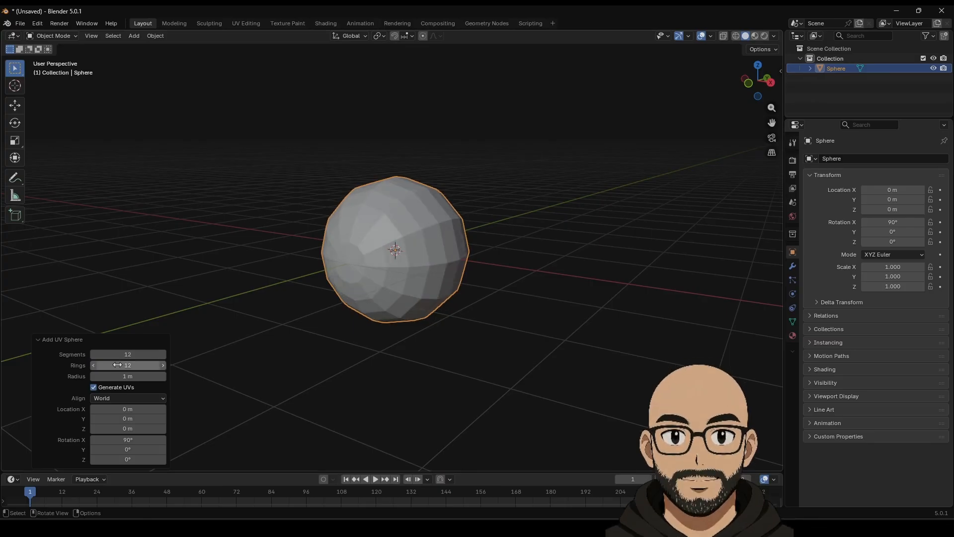
click(129, 376)
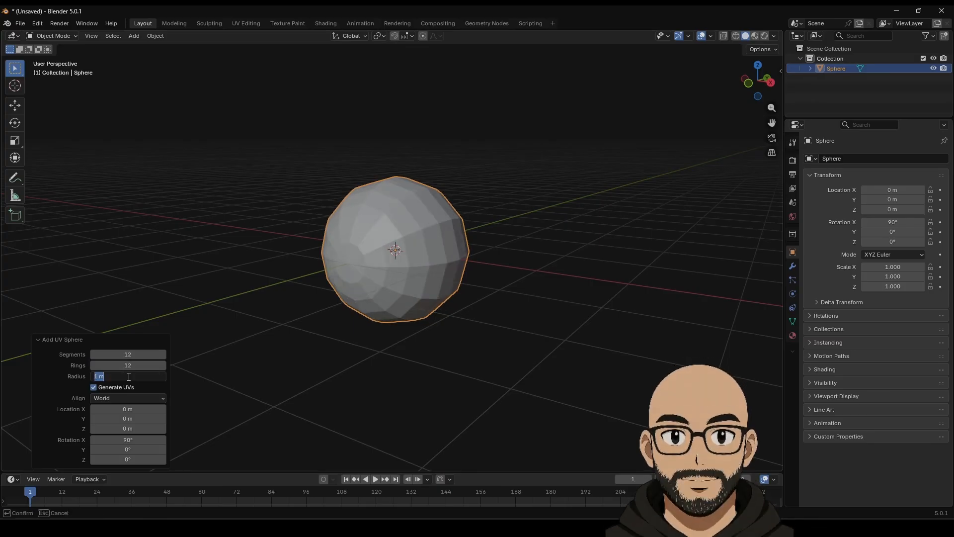
key(Escape)
Step: Stretch the sphere along the global Y axis by a factor of about 1.33
middle_drag(437, 332, 84, 351)
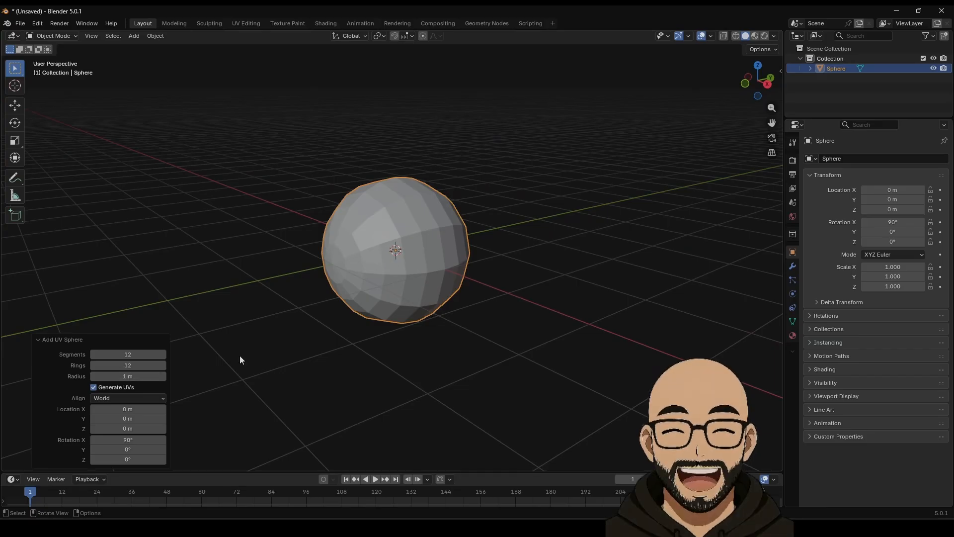
middle_drag(240, 356, 391, 326)
key(Tab)
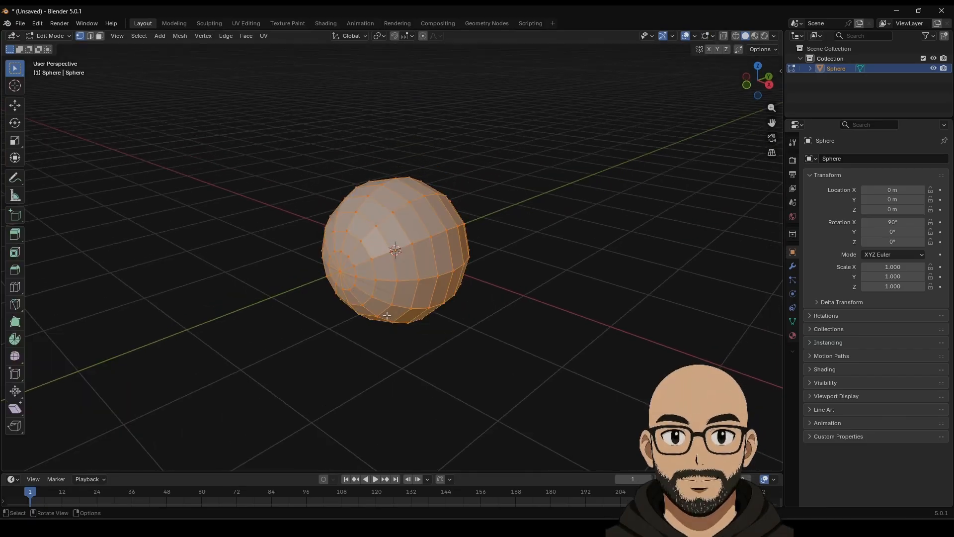
key(Tab)
scroll(361, 319, up, 5)
mouse_move(367, 297)
middle_down()
mouse_move(406, 289)
mouse_move(332, 308)
mouse_move(368, 312)
middle_up()
scroll(367, 309, down, 3)
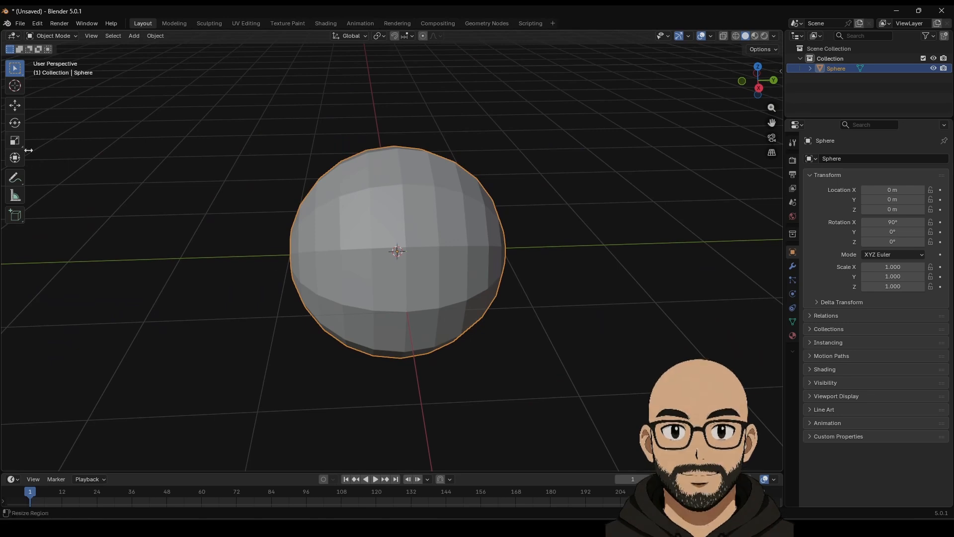
key(shift+space)
key(s)
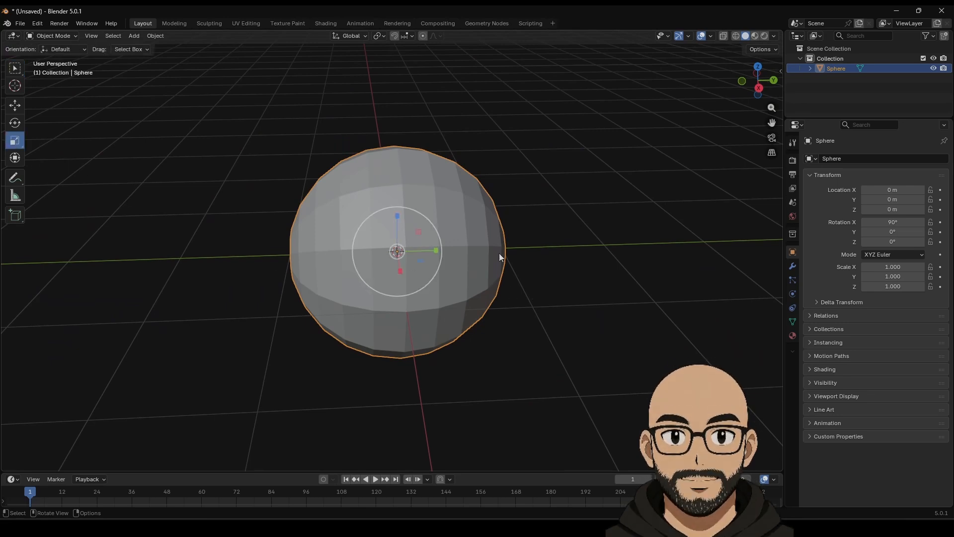
drag(438, 251, 451, 249)
Step: Start editing the sphere's mesh in face selection mode with the Move tool active
middle_drag(379, 292, 451, 274)
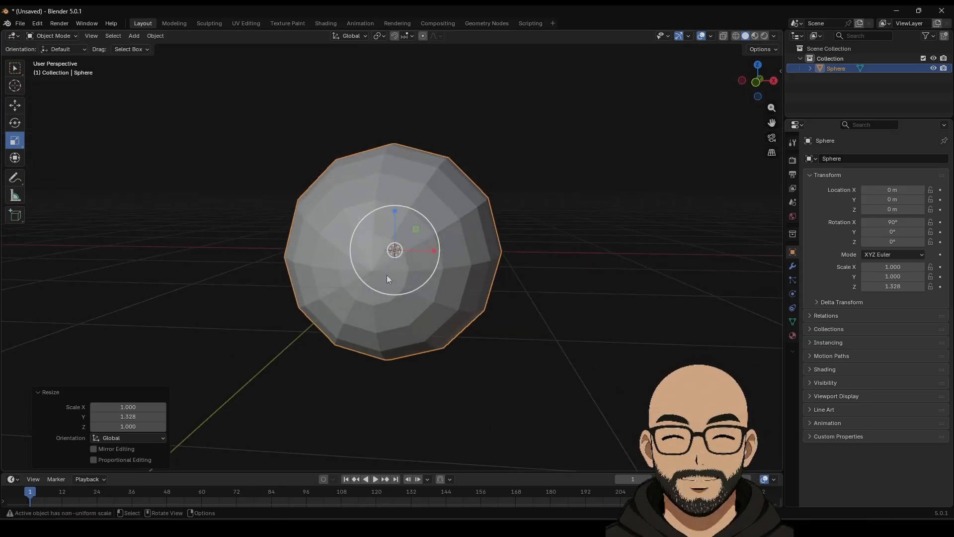
middle_drag(362, 279, 357, 287)
middle_drag(403, 186, 357, 338)
middle_drag(520, 337, 424, 277)
scroll(408, 309, up, 4)
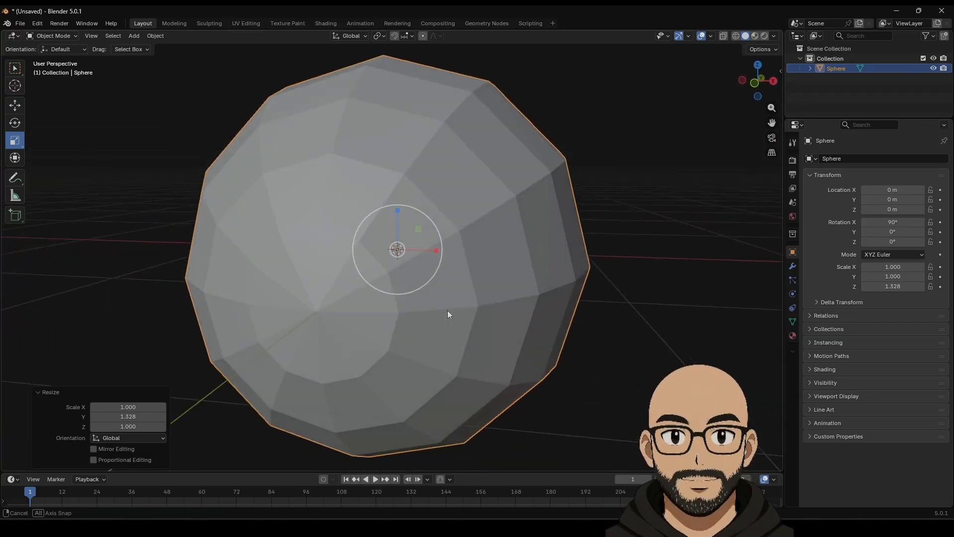
key(Tab)
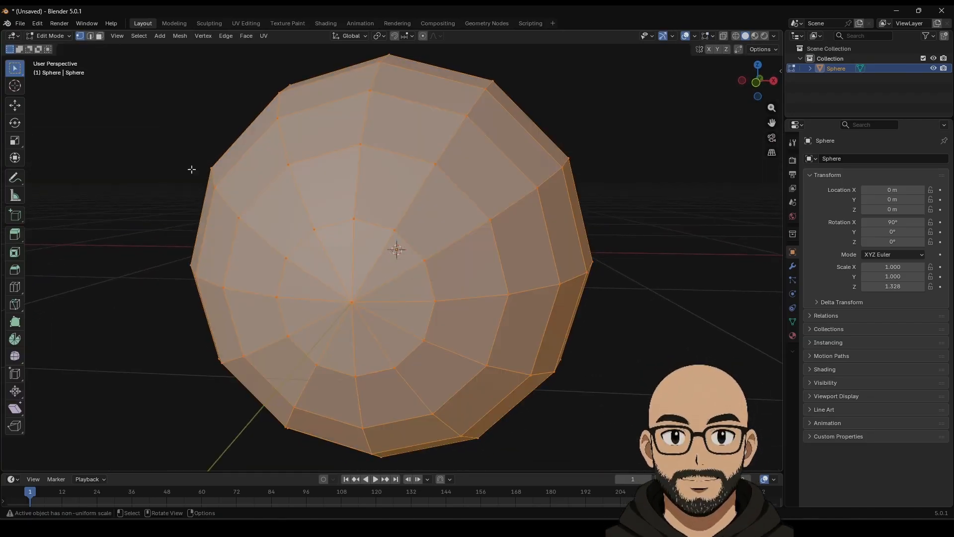
click(99, 36)
click(367, 250)
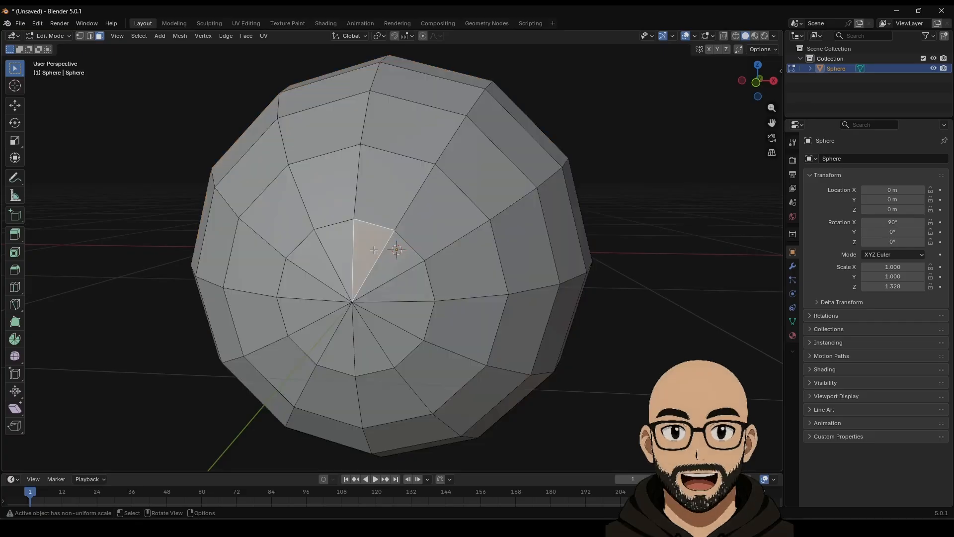
click(15, 105)
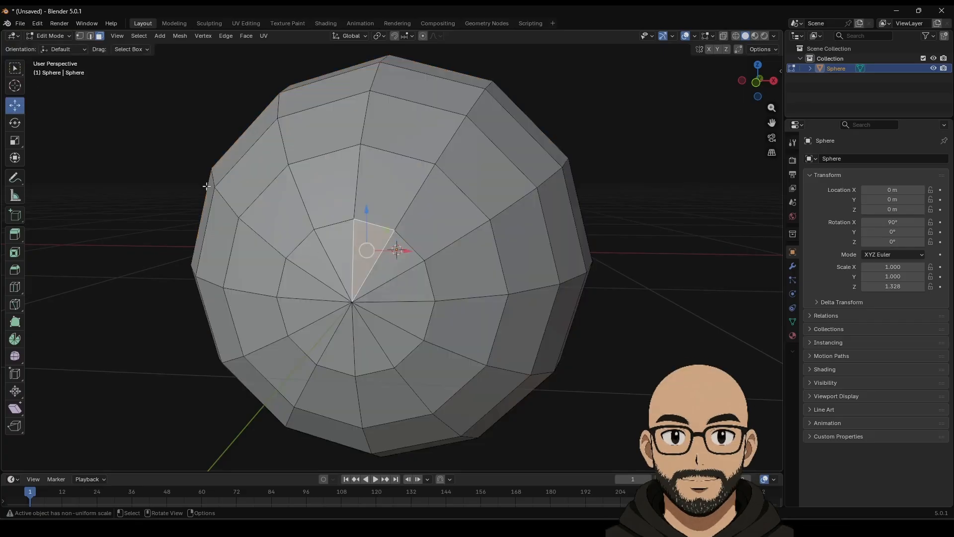
shift+click(337, 240)
shift+click(391, 270)
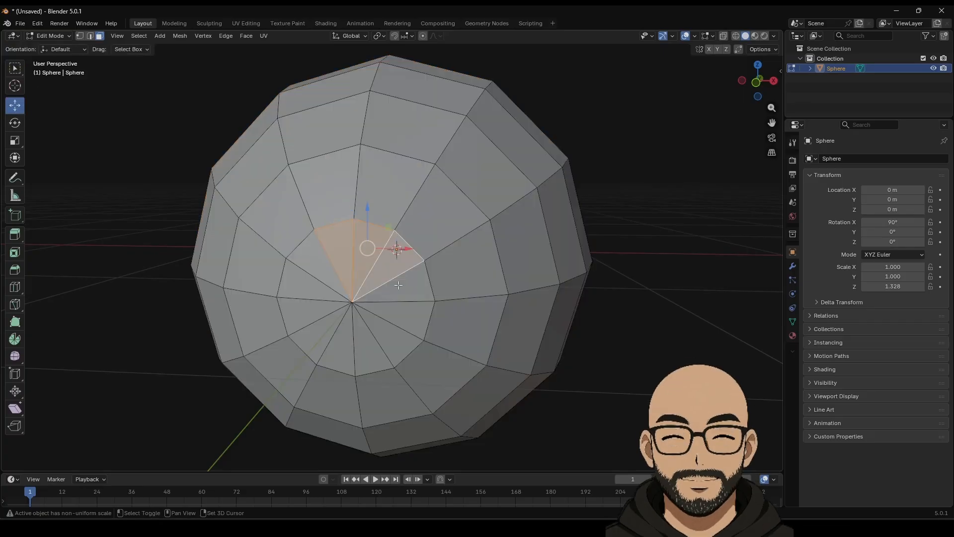
shift+click(400, 314)
shift+click(403, 285)
shift+click(394, 336)
shift+click(369, 351)
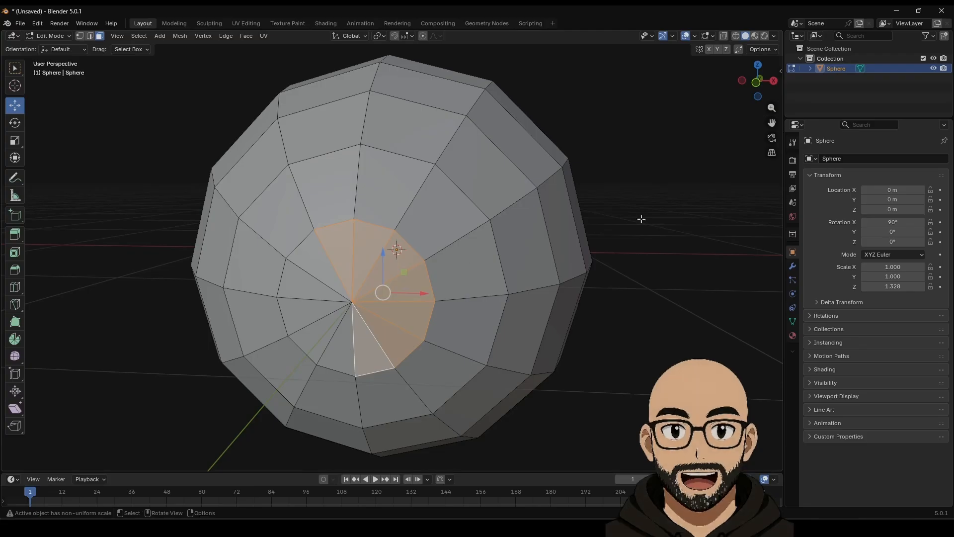
Step: Delete all faces of the sphere's negative-X half from the front view with X-ray on, and return to Object Mode
click(756, 82)
click(263, 90)
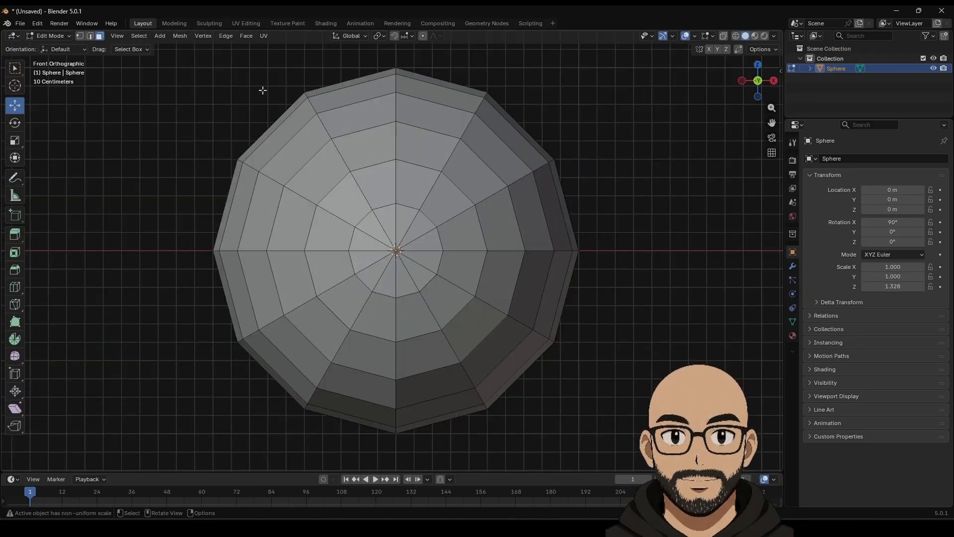
key(alt+z)
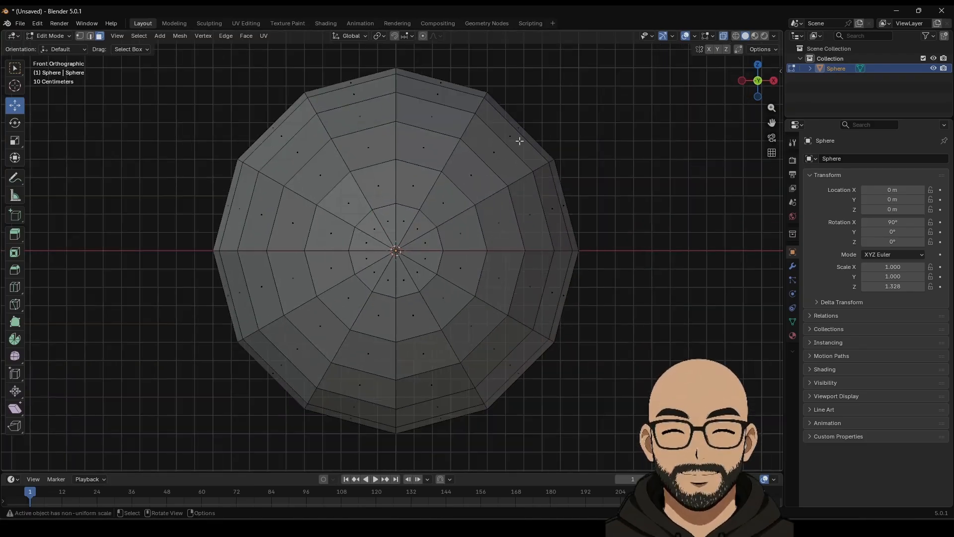
scroll(313, 108, down, 2)
drag(218, 90, 394, 421)
key(x)
click(394, 423)
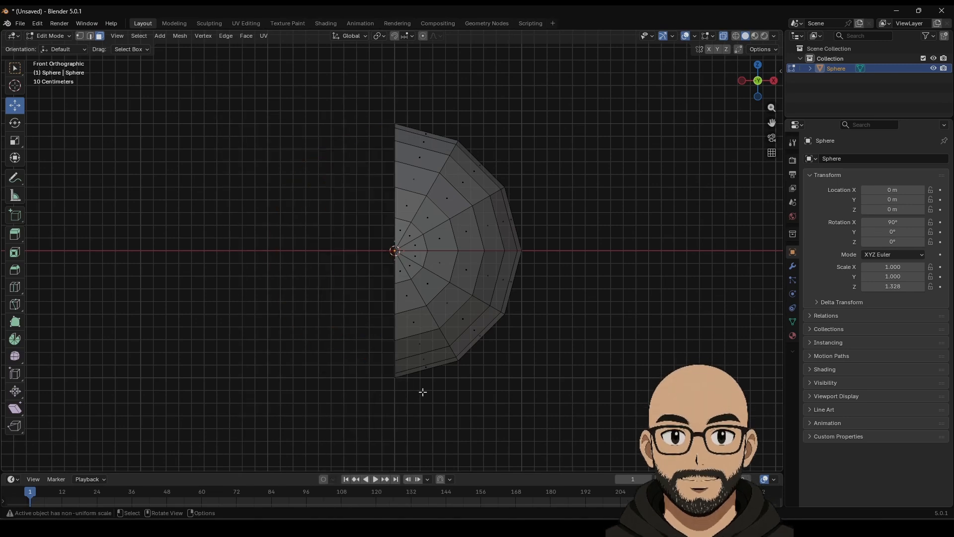
key(Tab)
Step: Add a Mirror modifier across the X axis to the half sphere and enable Clipping
middle_drag(584, 283, 765, 258)
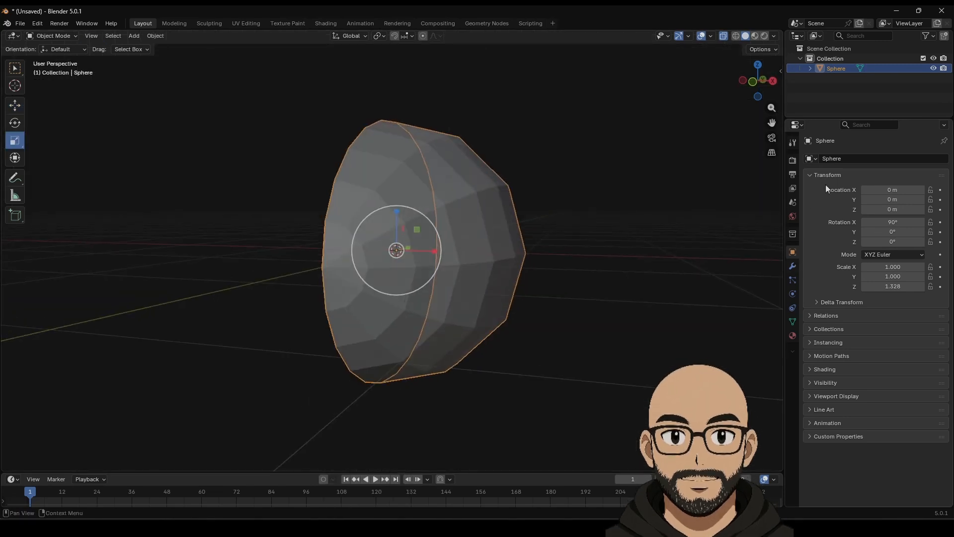
click(793, 267)
click(872, 158)
mouse_move(839, 182)
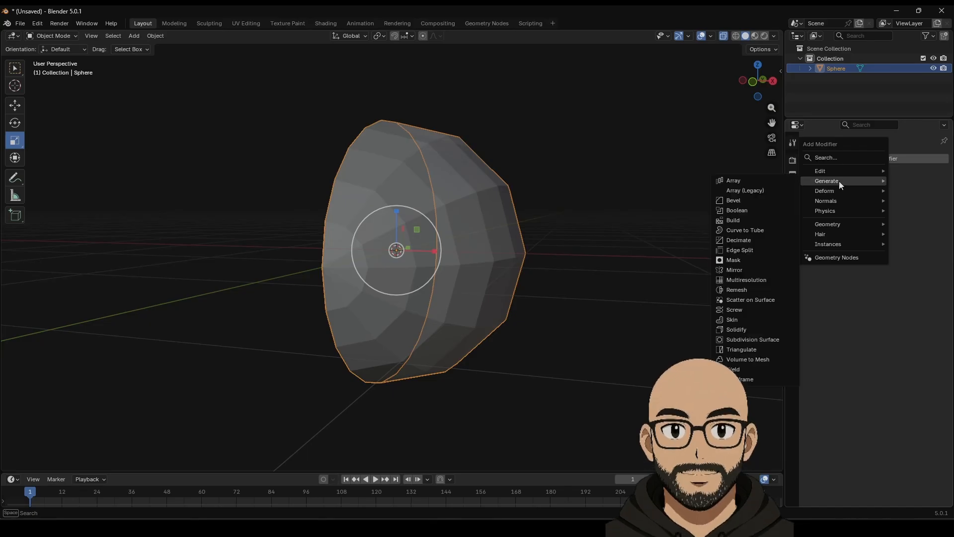
click(744, 270)
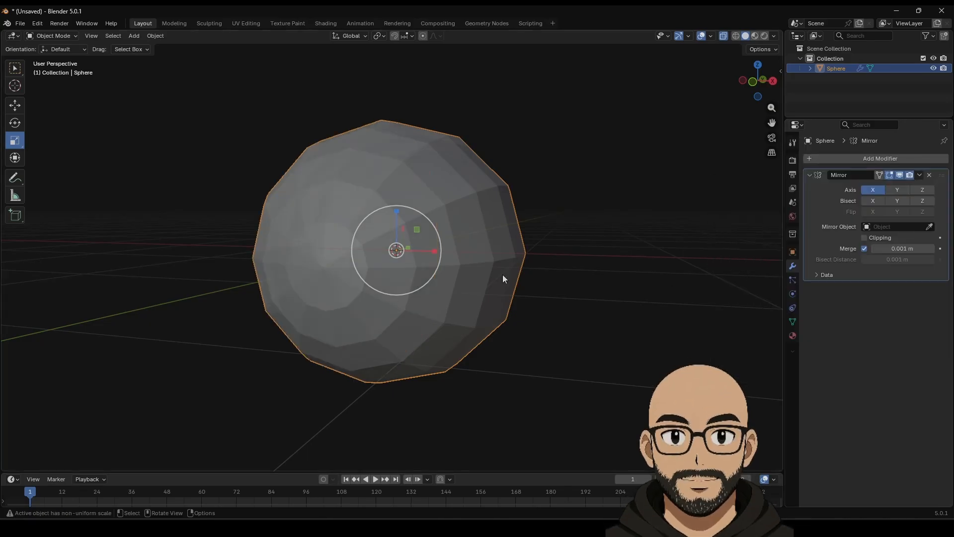
click(871, 240)
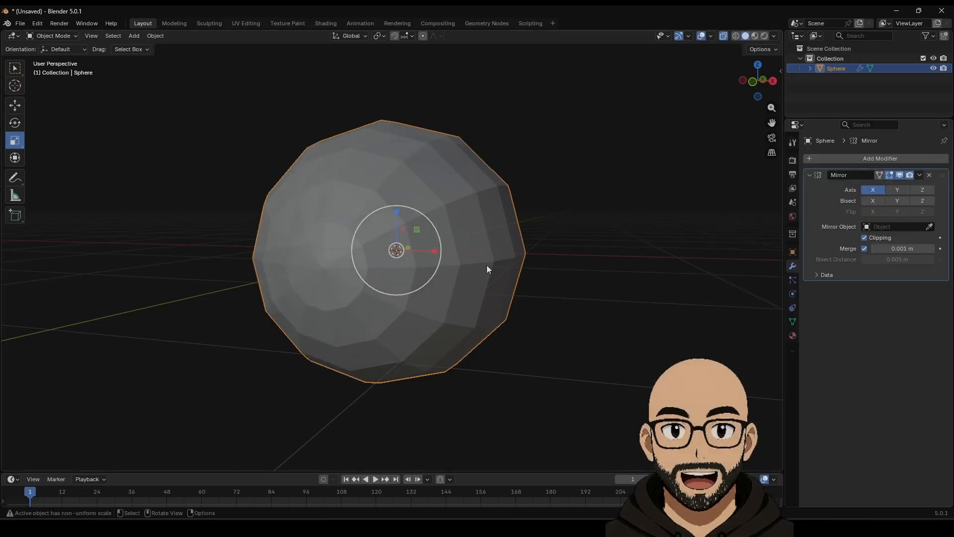
Step: Resume editing the mirrored sphere's mesh with X-ray turned off and all faces deselected
scroll(429, 237, up, 3)
scroll(452, 242, down, 1)
middle_drag(453, 241, 473, 253)
key(Tab)
middle_drag(390, 303, 409, 264)
click(404, 226)
shift+click(425, 252)
key(alt+z)
key(alt+a)
Step: Extrude the six triangular faces at the front pole about 0.127 m outward along their normal to form the pig's snout
click(359, 251)
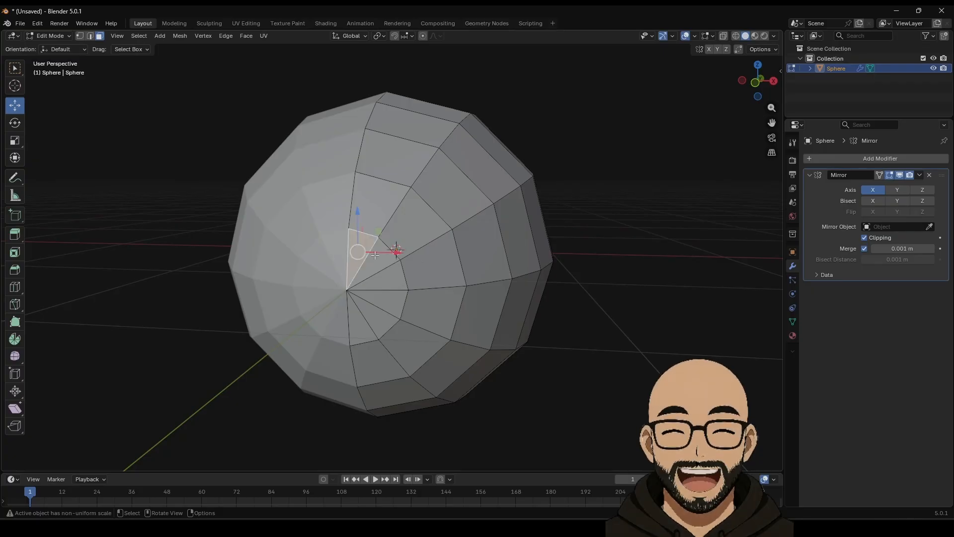
shift+click(377, 259)
shift+click(390, 278)
shift+click(387, 300)
shift+click(376, 320)
shift+click(359, 323)
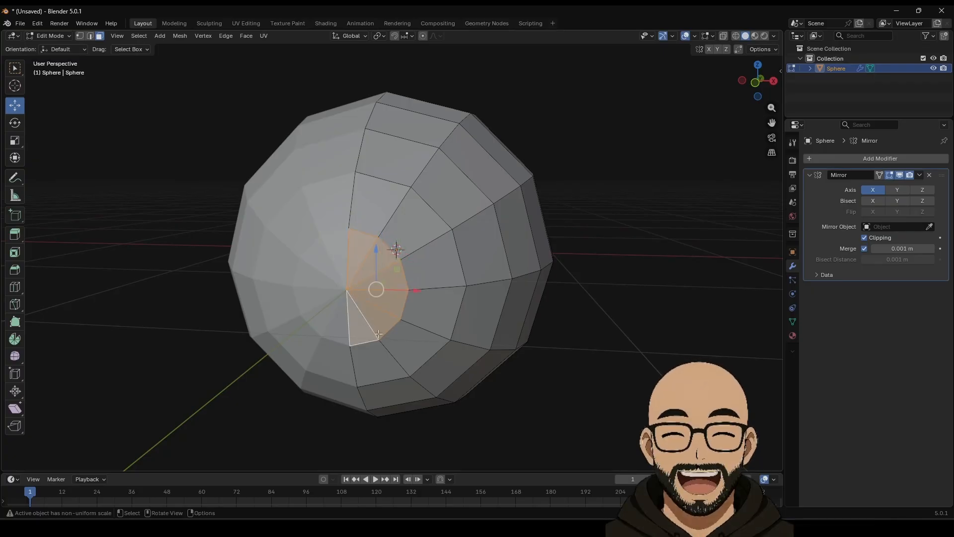
click(14, 233)
middle_drag(348, 296, 311, 317)
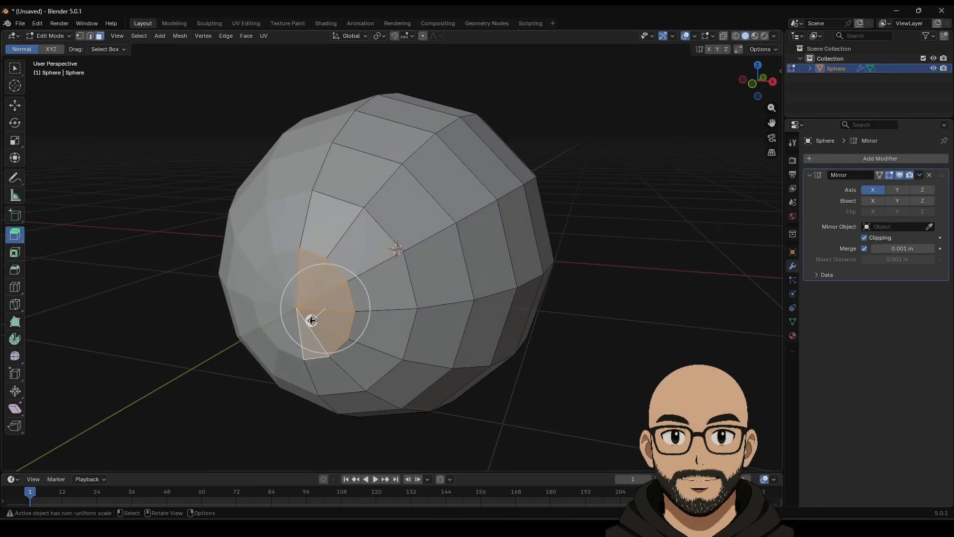
drag(312, 317, 263, 269)
Step: Move the snout's end faces outward along Y and flatten them by scaling to 0 on the Y axis
middle_drag(263, 269, 49, 213)
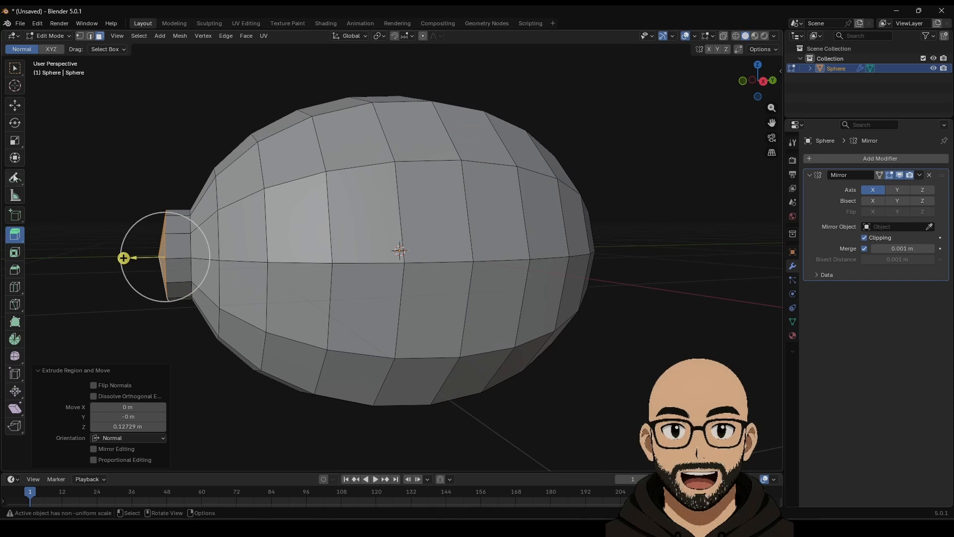
click(15, 105)
drag(202, 256, 163, 251)
click(14, 143)
middle_drag(165, 252, 191, 245)
click(20, 109)
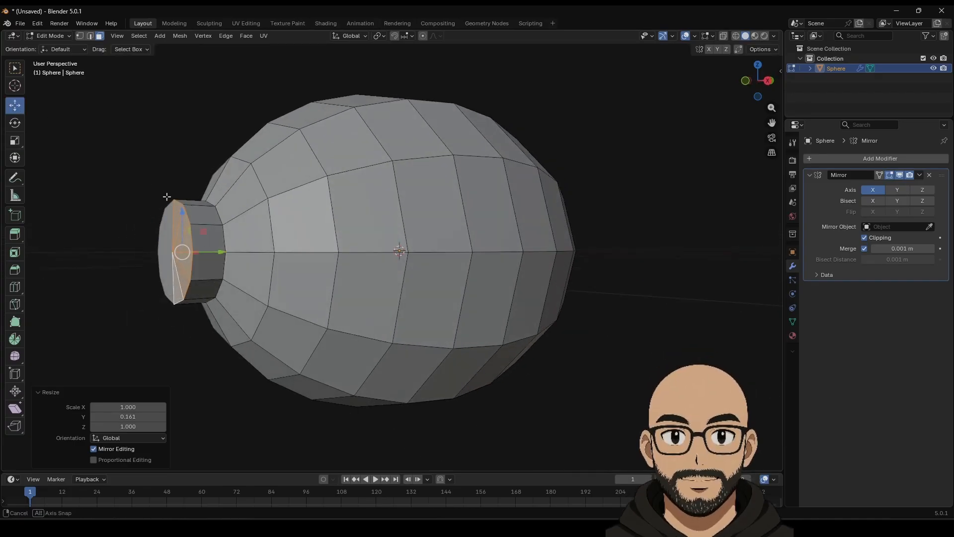
middle_drag(166, 198, 75, 149)
click(20, 144)
text(0)
drag(198, 237, 196, 238)
Step: Inset the six triangular faces of the snout's flat front by about 0.032 m
middle_drag(81, 135, 394, 273)
scroll(404, 277, up, 6)
scroll(412, 277, down, 3)
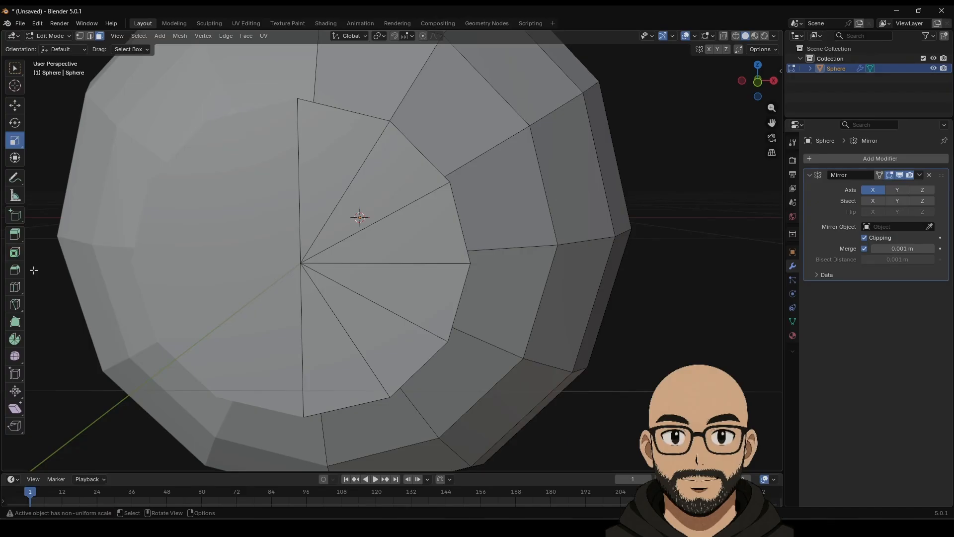
click(15, 287)
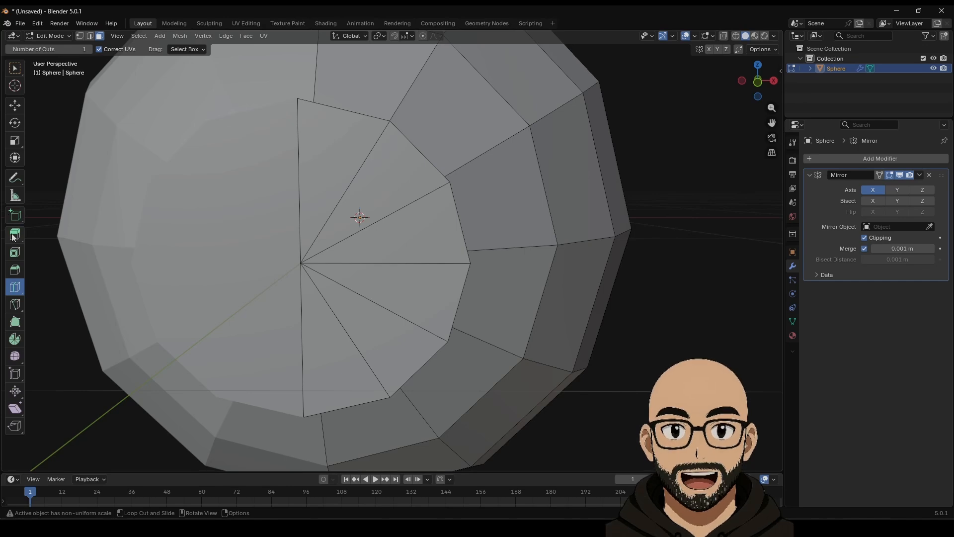
click(14, 105)
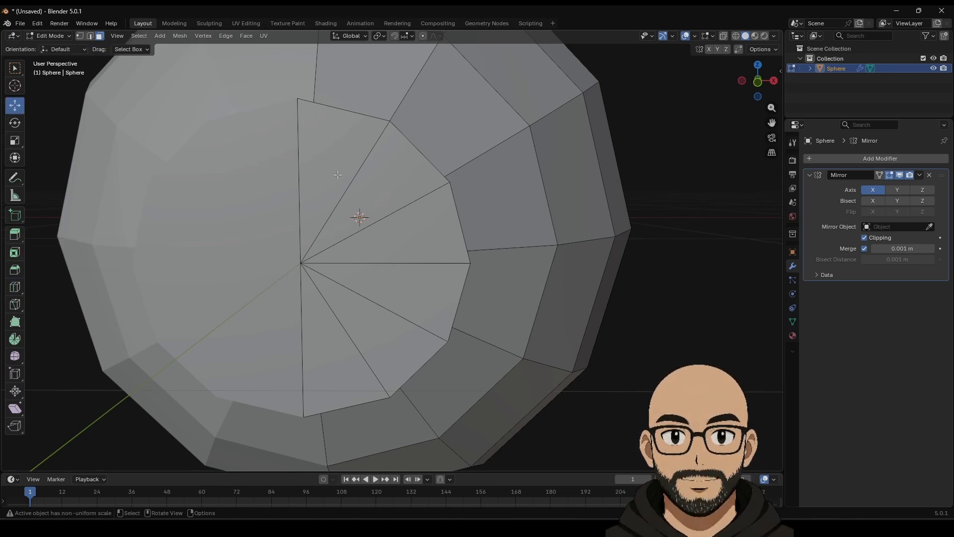
click(333, 191)
key(ctrl+shift+KP_Add)
key(ctrl+shift+KP_Add)
key(ctrl+shift+KP_Add)
key(ctrl+shift+KP_Add)
key(ctrl+shift+KP_Add)
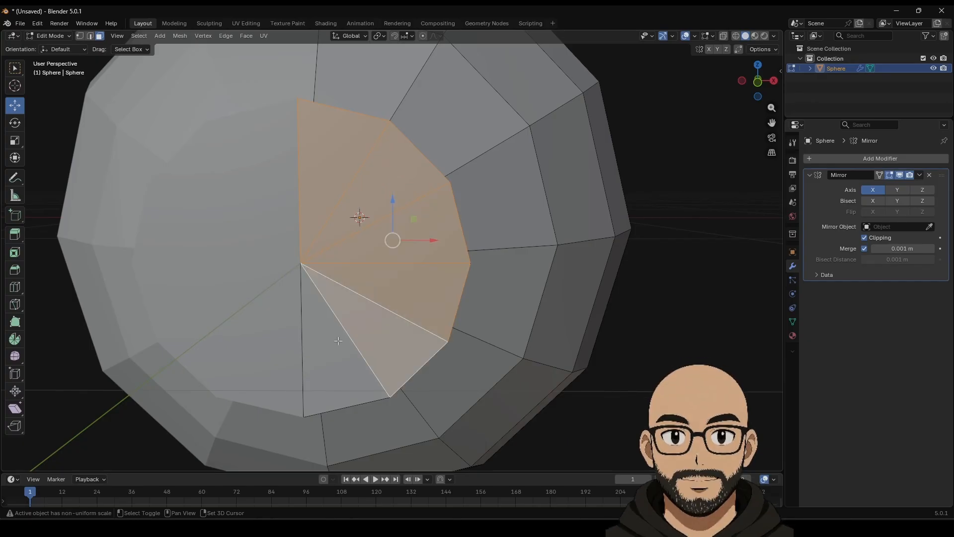
click(15, 253)
mouse_move(400, 256)
mouse_down()
mouse_move(412, 258)
mouse_move(385, 258)
mouse_up()
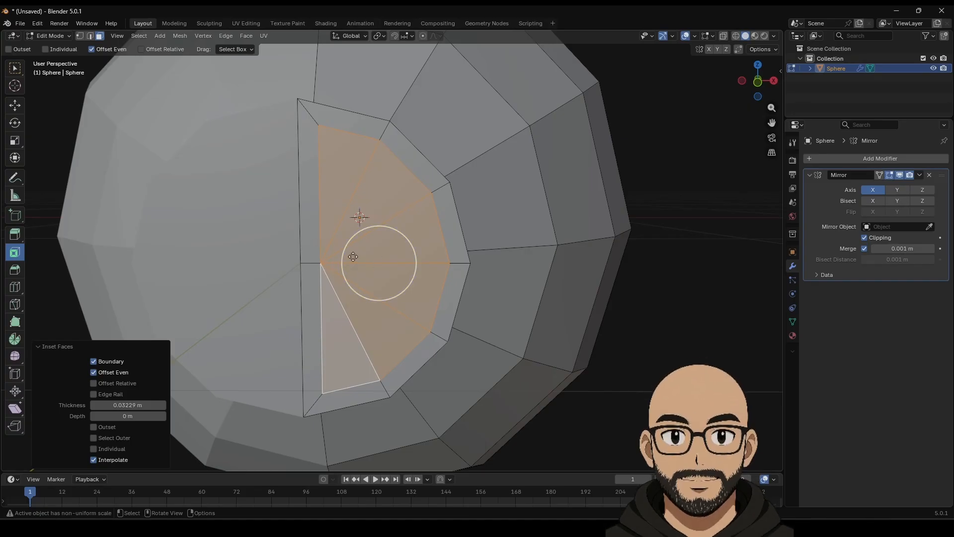
Step: Delete the inset faces and close the opening's edge loop with Grid Fill at span 2
key(x)
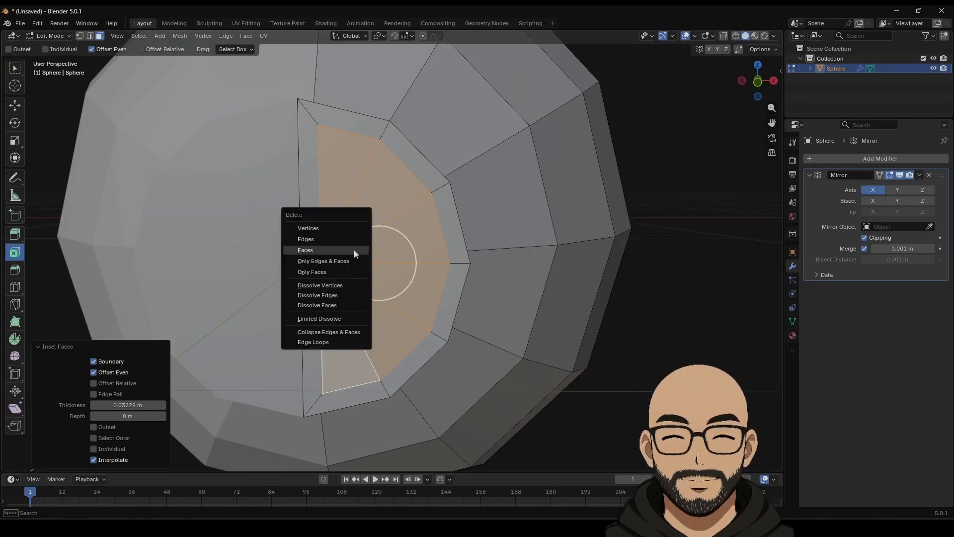
click(354, 250)
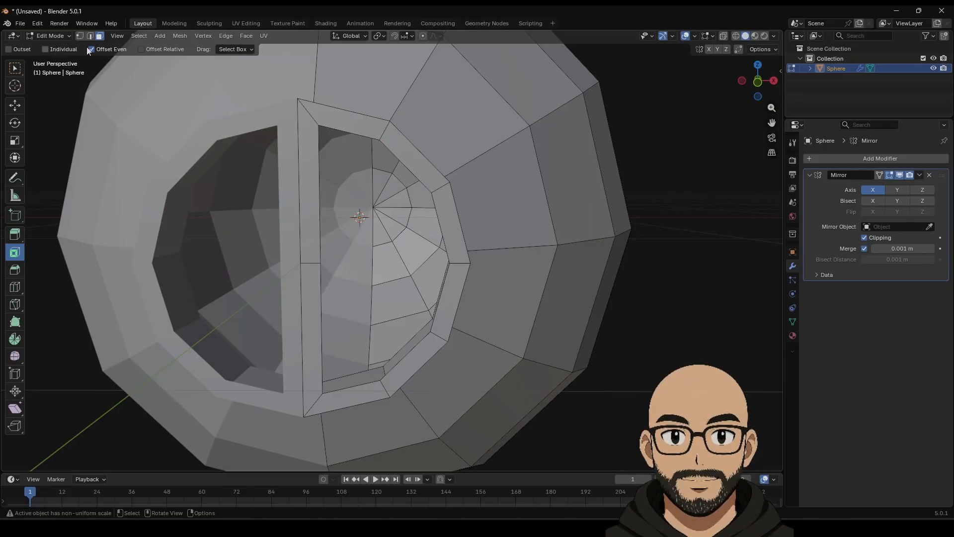
alt+click(320, 172)
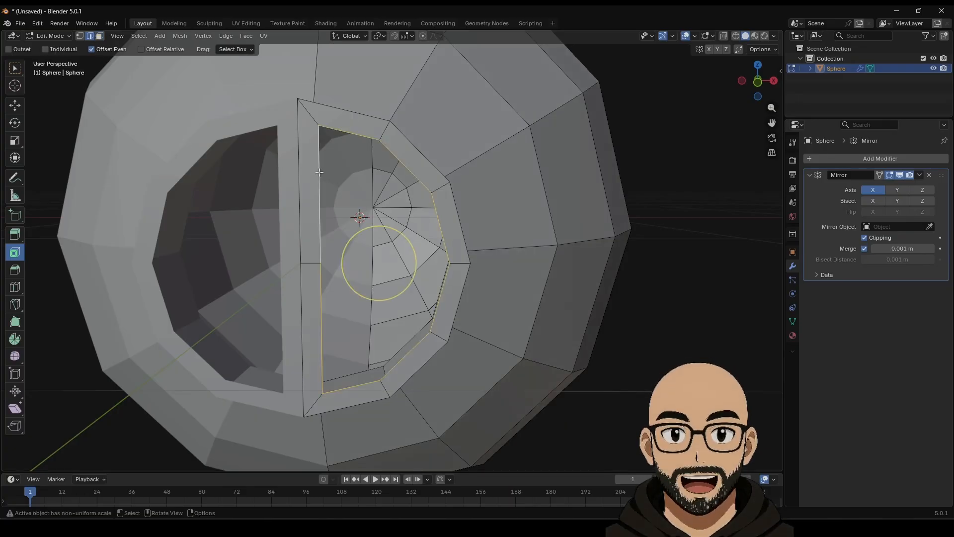
right_click(320, 172)
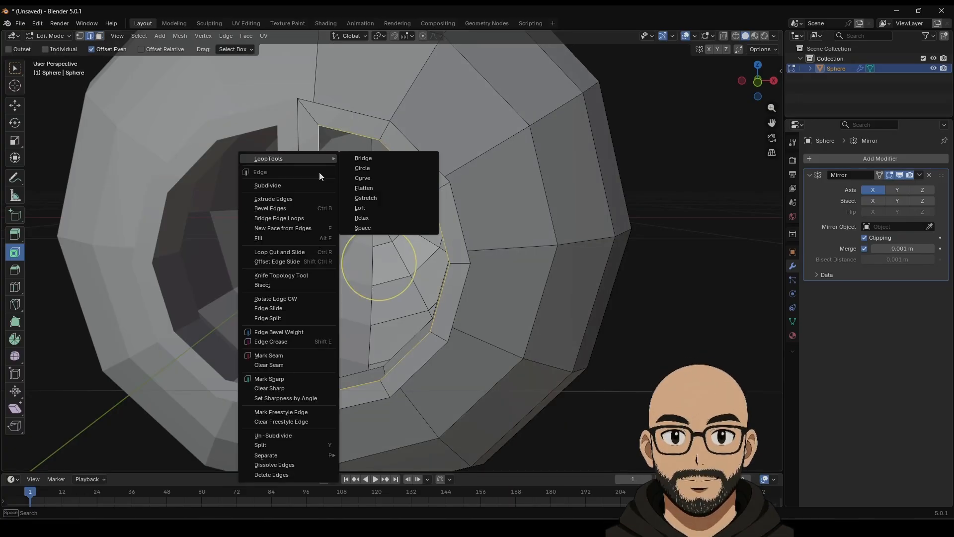
click(245, 36)
click(271, 157)
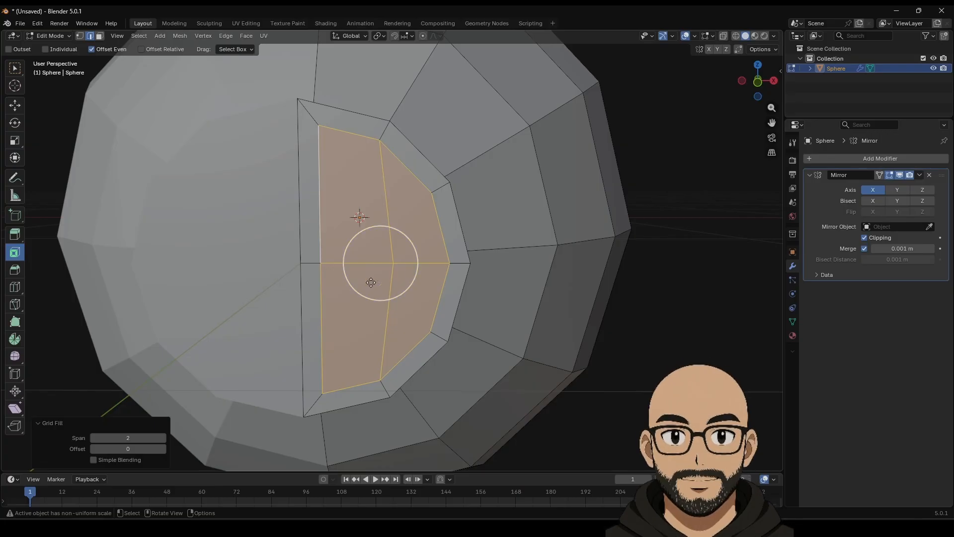
Step: Move the centre vertex of the grid-filled area about 0.021 m toward the mirror plane along X
click(23, 106)
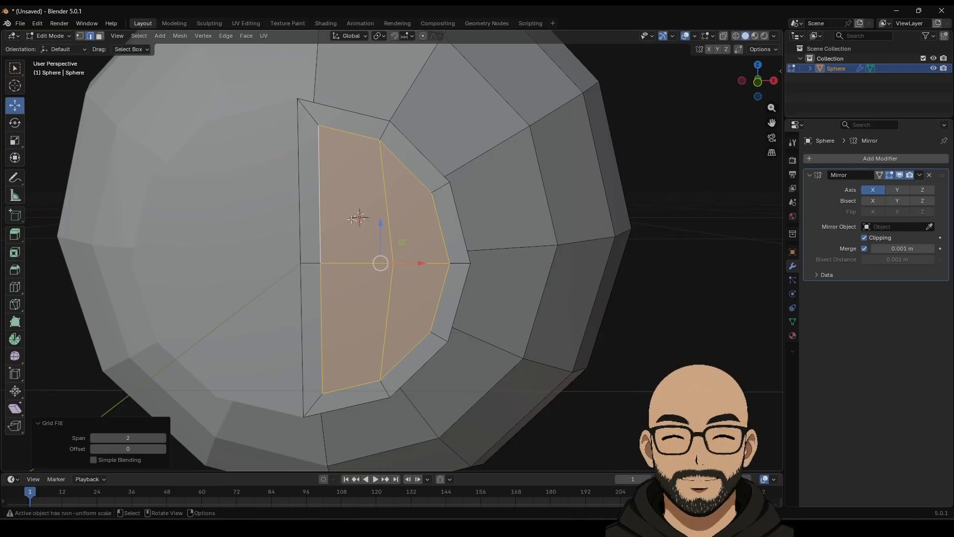
click(79, 36)
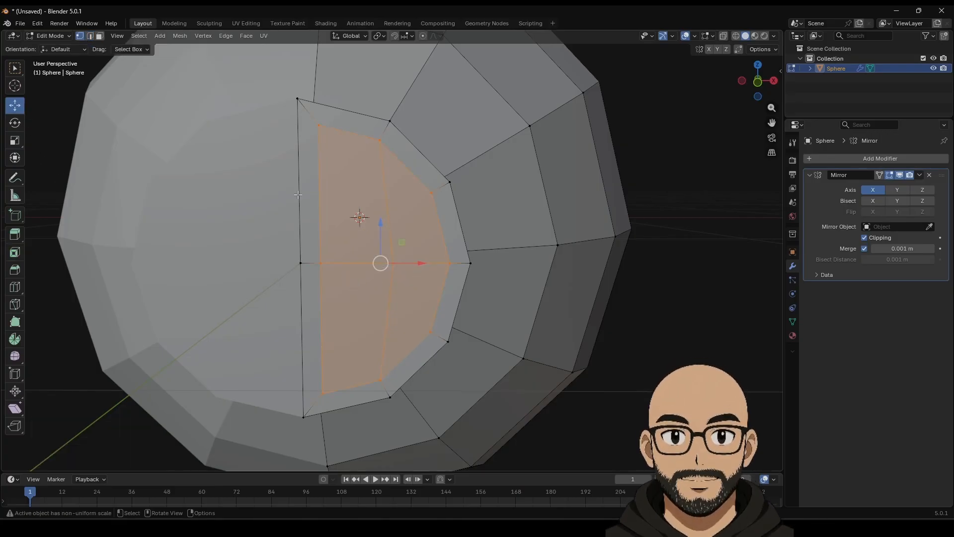
click(393, 264)
drag(425, 263, 410, 264)
Step: Bevel the centre vertex with a width of about 0.06 m and 2 segments
right_click(382, 262)
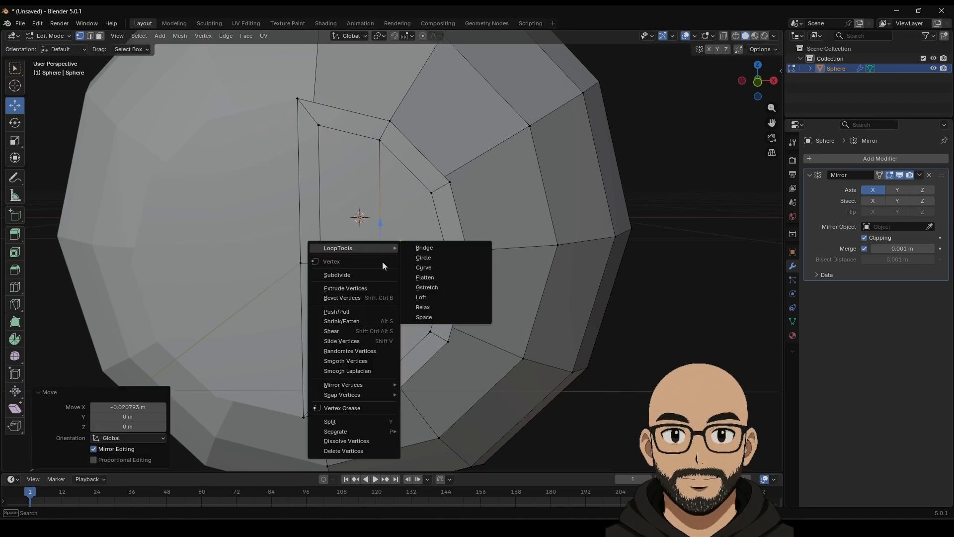
click(361, 296)
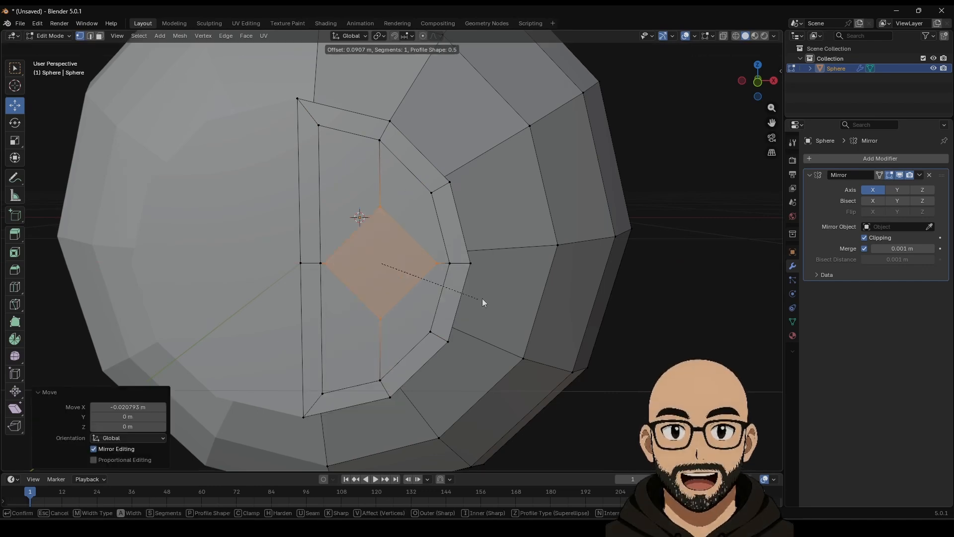
click(457, 294)
middle_drag(457, 294, 289, 281)
scroll(288, 281, up, 5)
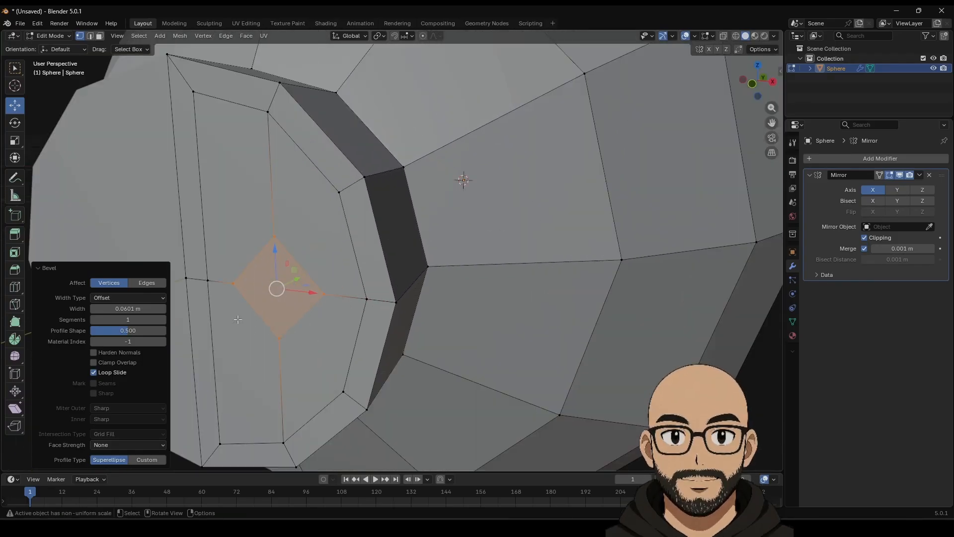
click(163, 319)
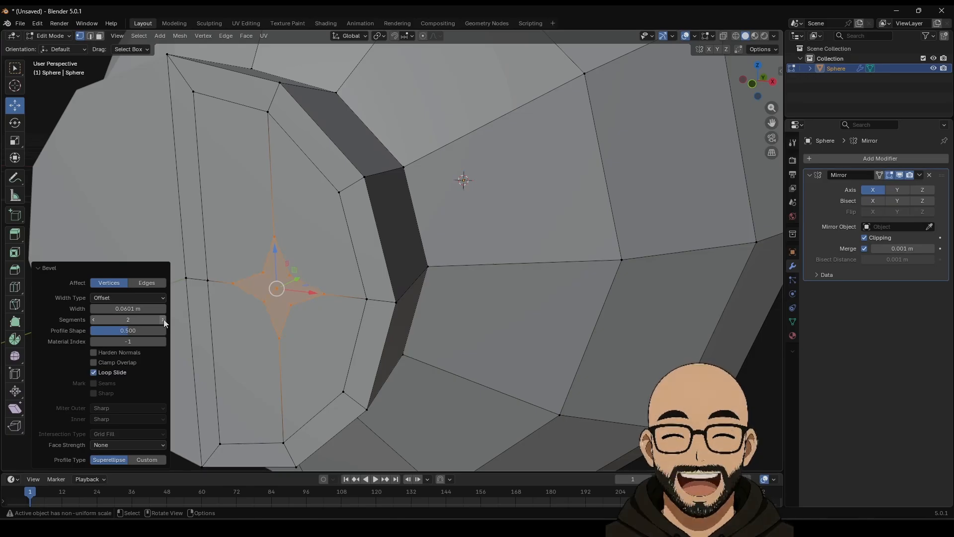
Step: Round the beveled outline with LoopTools Circle and scale it up by about 1.59
right_click(276, 257)
mouse_move(274, 243)
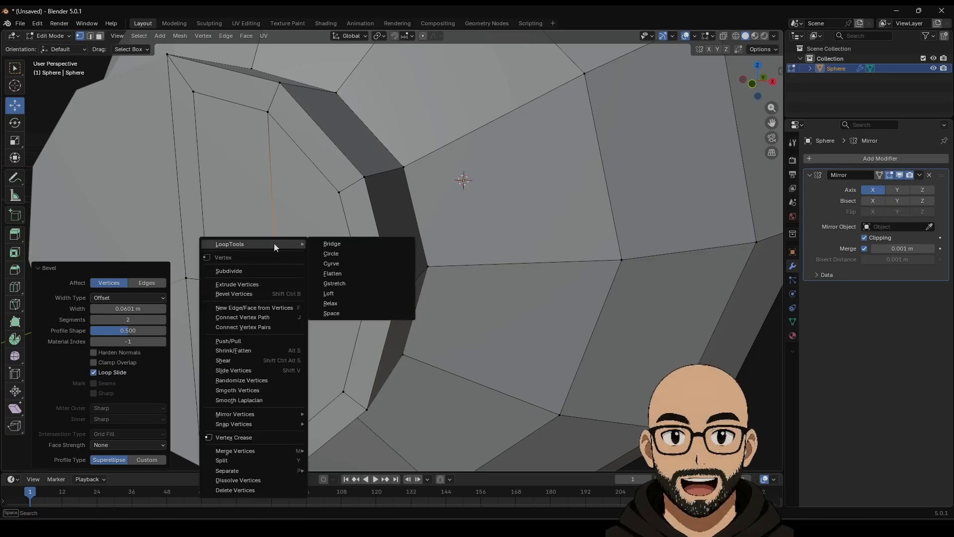
click(338, 253)
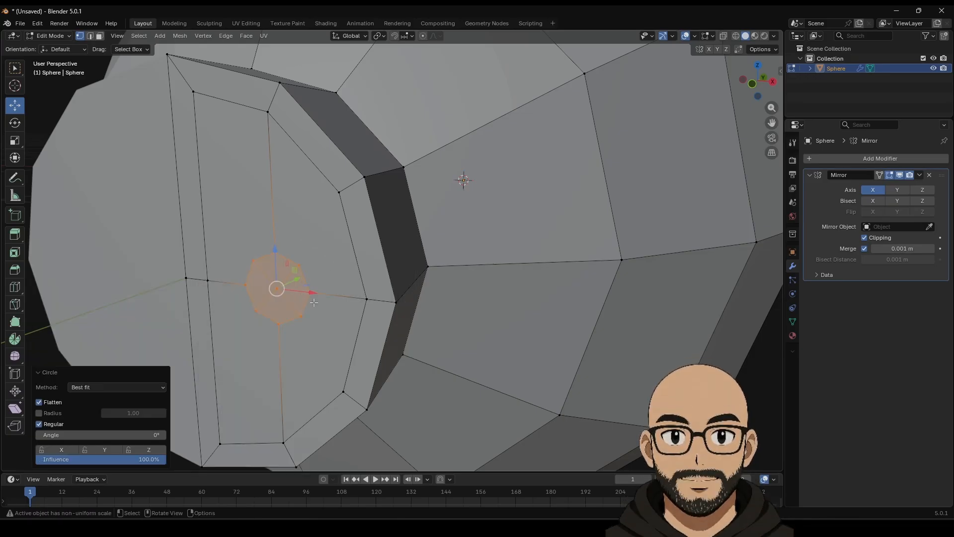
key(s)
click(336, 306)
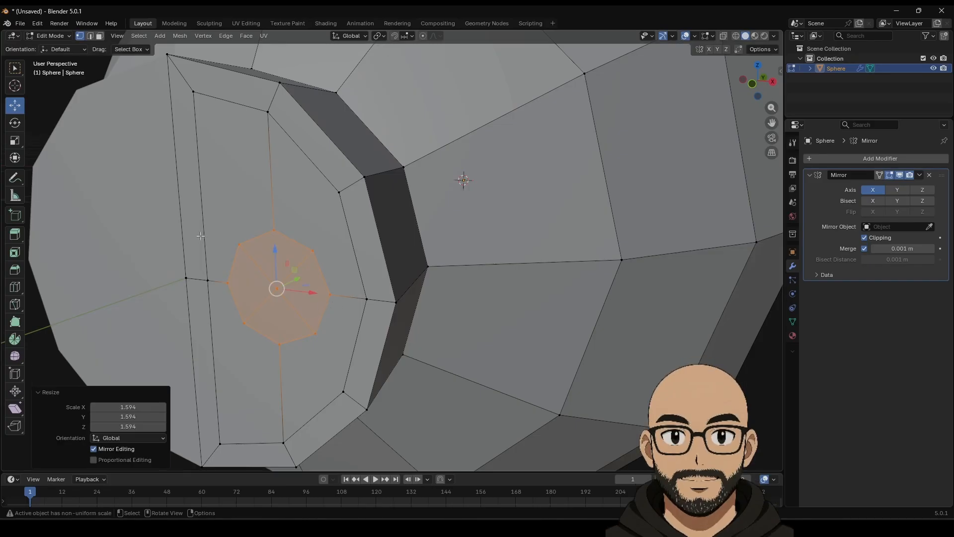
Step: Extrude the circular face into the snout to form a nostril, and check the mirrored result in Object Mode
scroll(330, 283, down, 4)
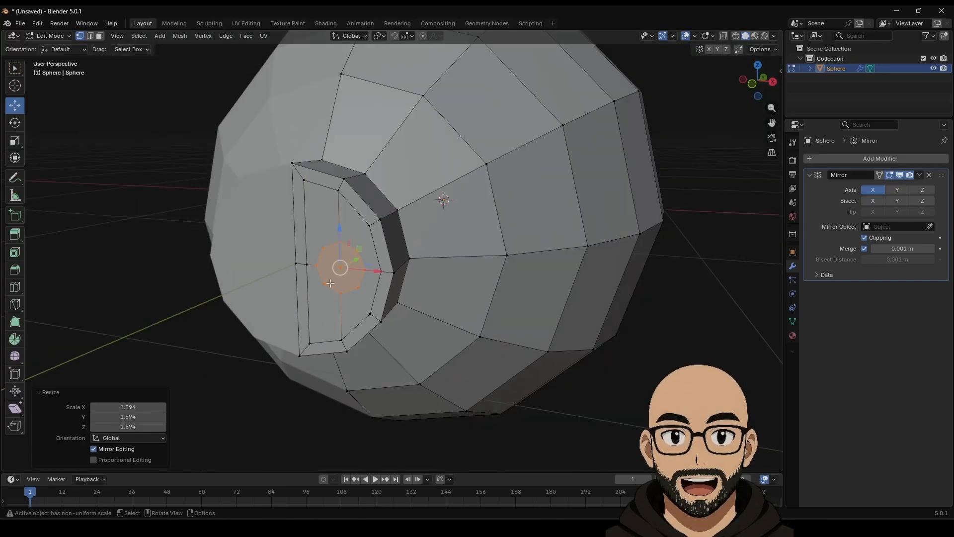
click(16, 235)
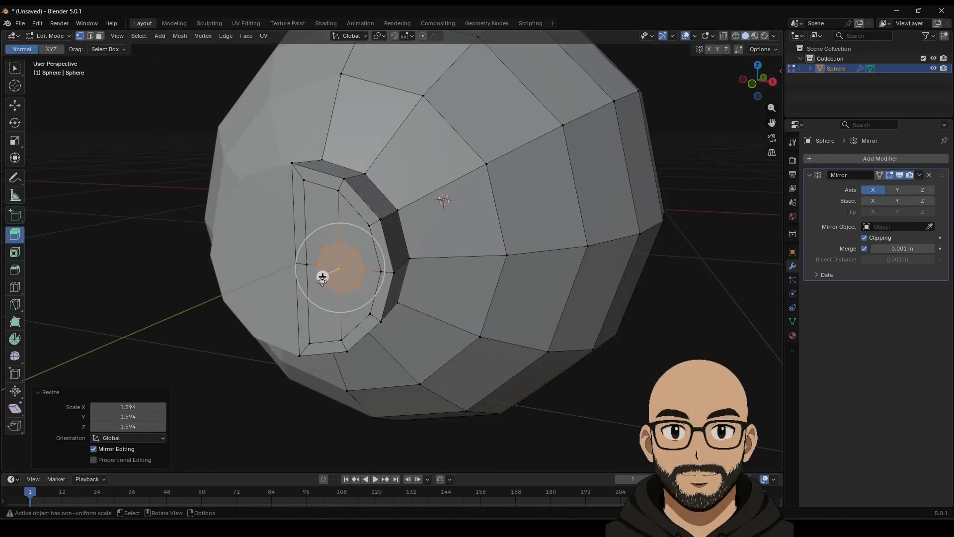
drag(322, 277, 343, 265)
key(Tab)
middle_drag(427, 285, 322, 273)
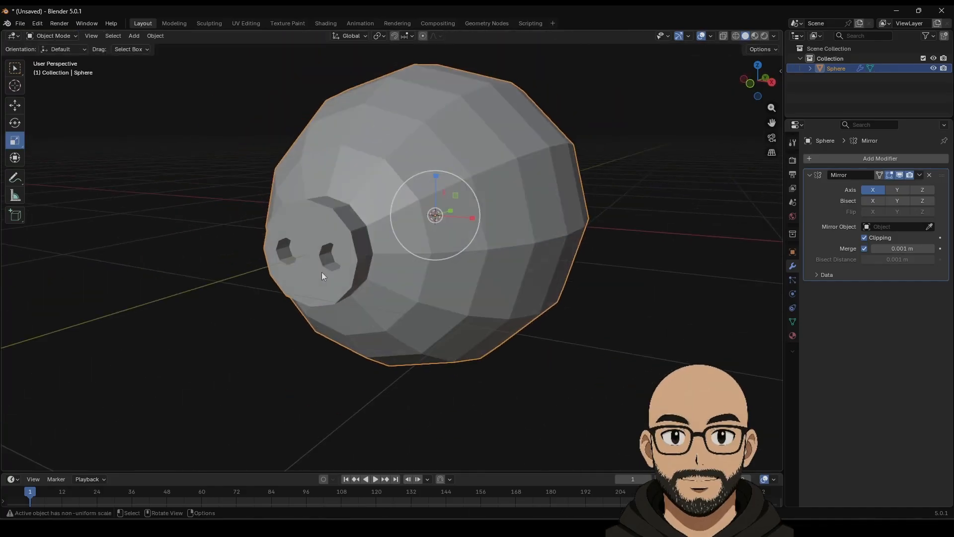
Step: Resume editing the mesh and select all vertices of the snout's front end and nostril from the right view with X-ray on
key(Tab)
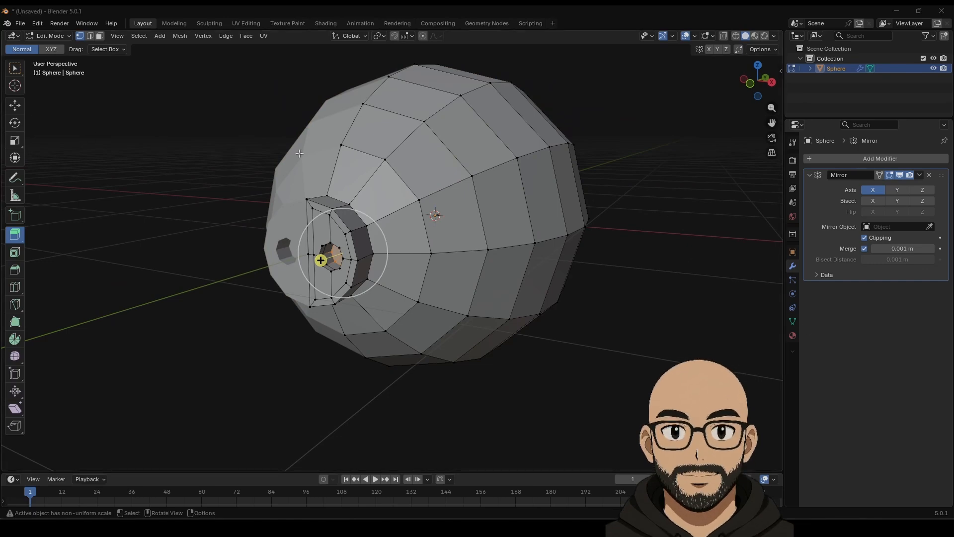
middle_drag(414, 311, 298, 305)
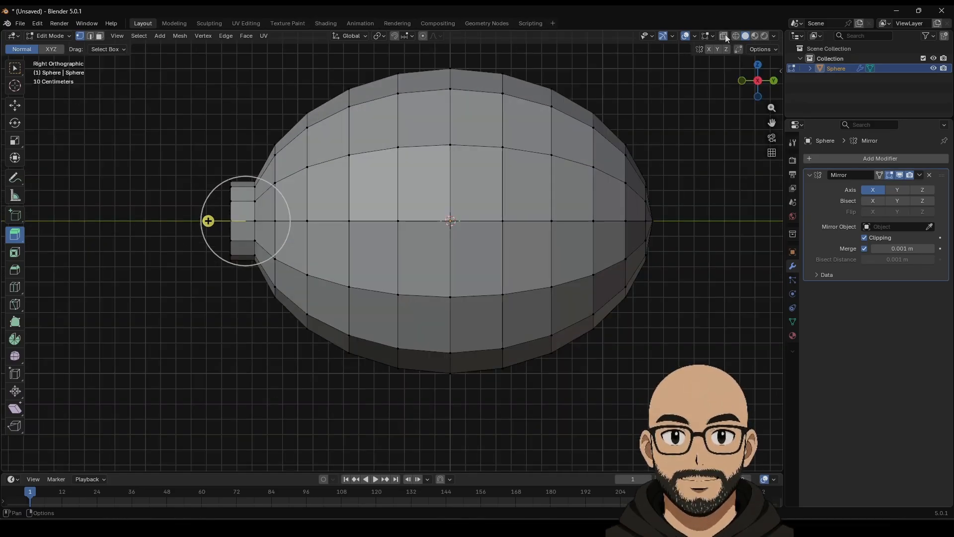
key(alt+z)
click(17, 106)
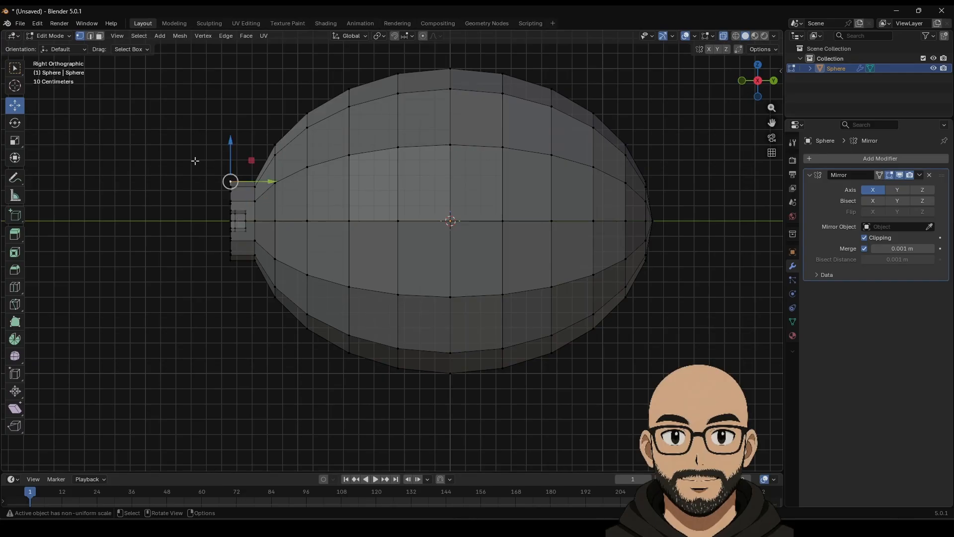
drag(195, 145, 249, 317)
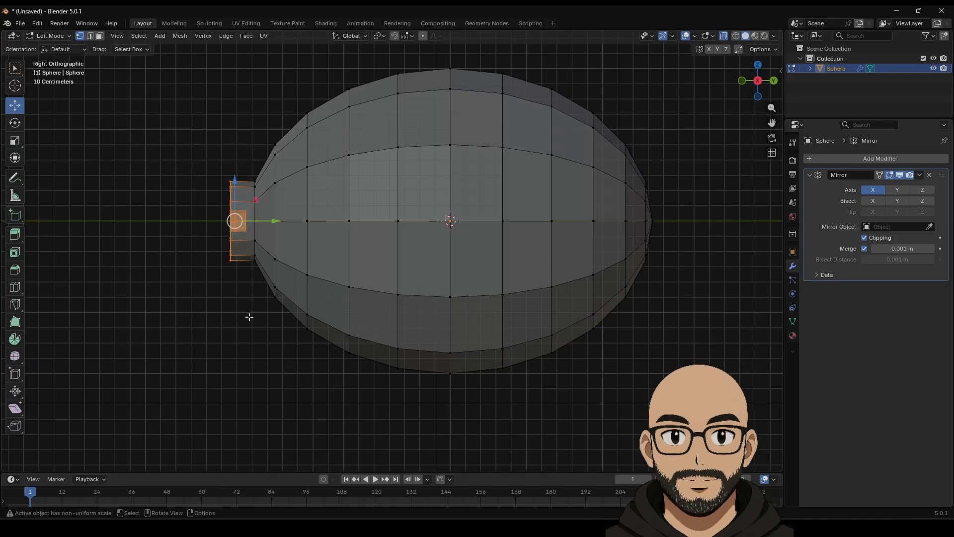
Step: Try to widen the selected front end of the snout along the X axis with the Scale tool
middle_drag(250, 316, 431, 318)
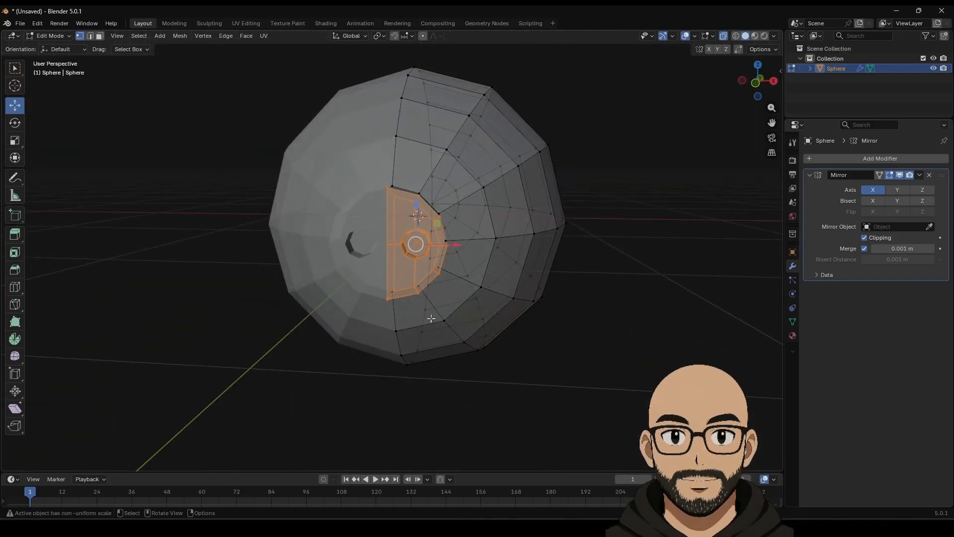
click(15, 142)
drag(457, 244, 474, 245)
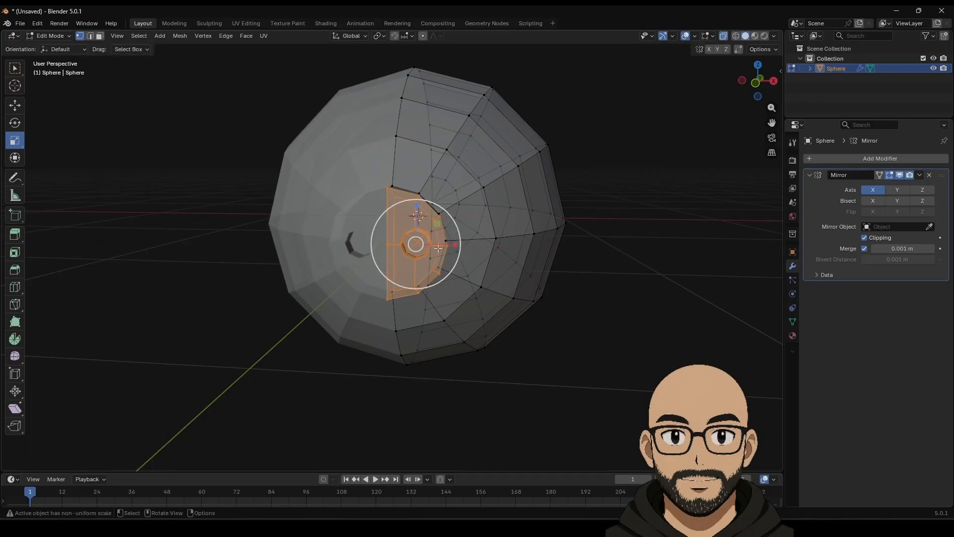
middle_drag(478, 271, 507, 298)
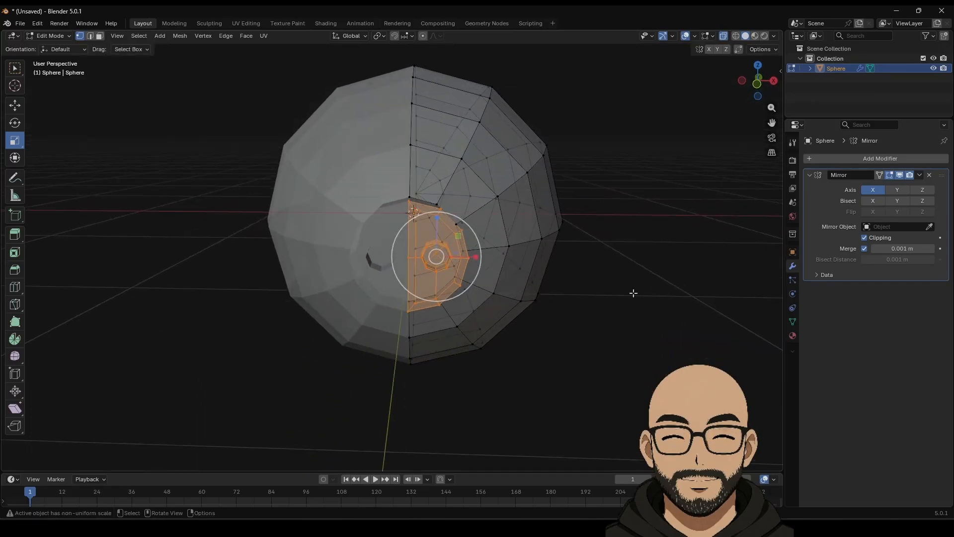
Step: In top view, select the snout vertices beside the mirror line and move them about -0.016 m along X
click(758, 67)
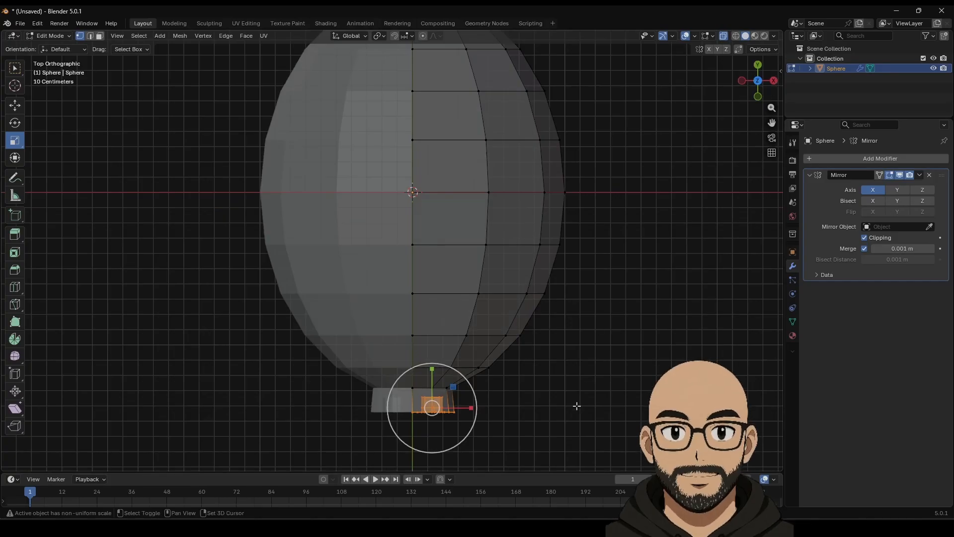
shift+scroll(557, 392, down, 3)
click(514, 404)
drag(515, 404, 420, 321)
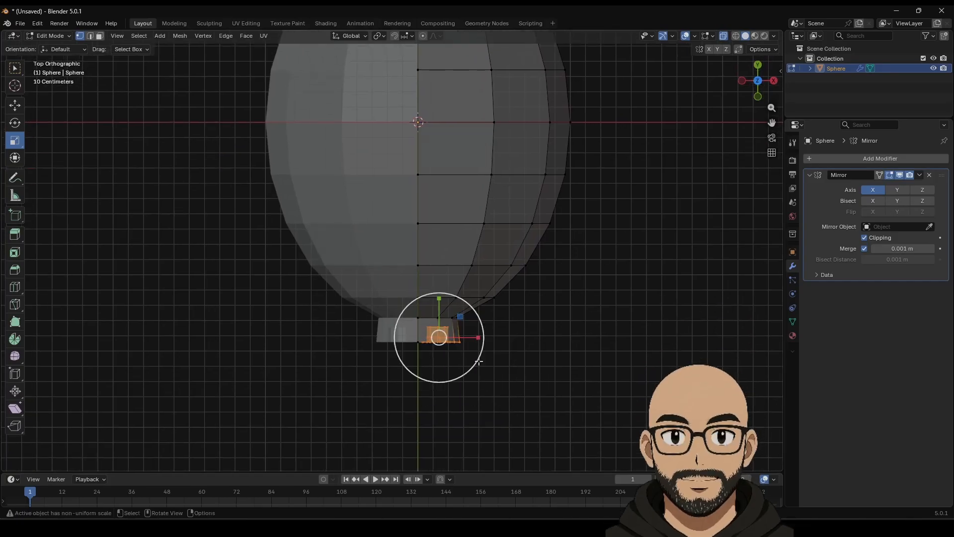
click(20, 107)
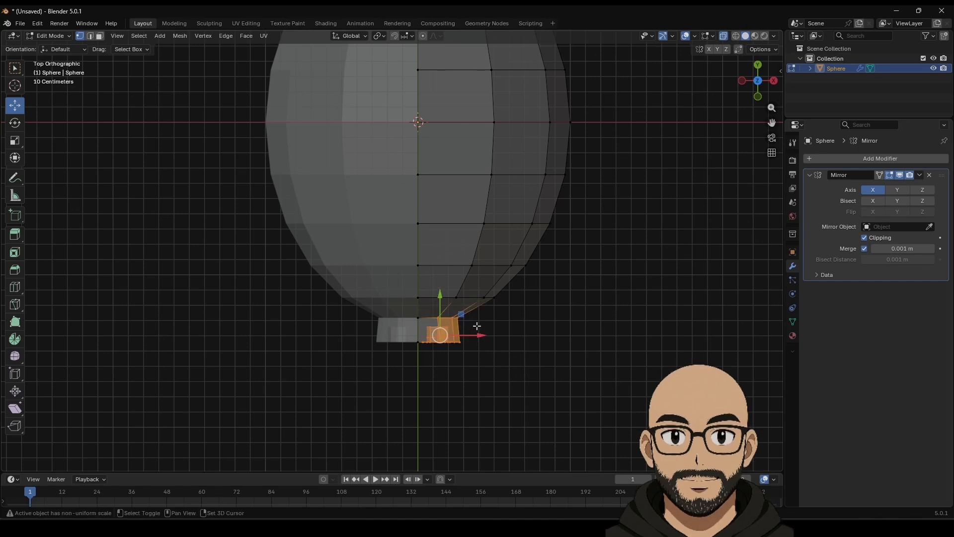
drag(479, 338, 488, 334)
middle_drag(539, 351, 483, 232)
drag(483, 232, 481, 229)
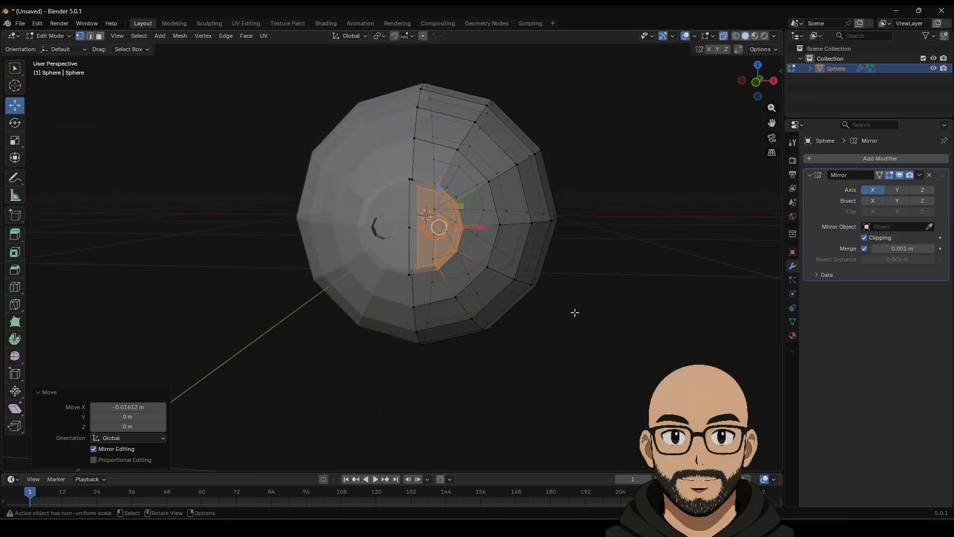
Step: Turn off X-ray, select the nostril's recessed face, and grow the selection to include its side walls
click(539, 330)
scroll(497, 273, up, 4)
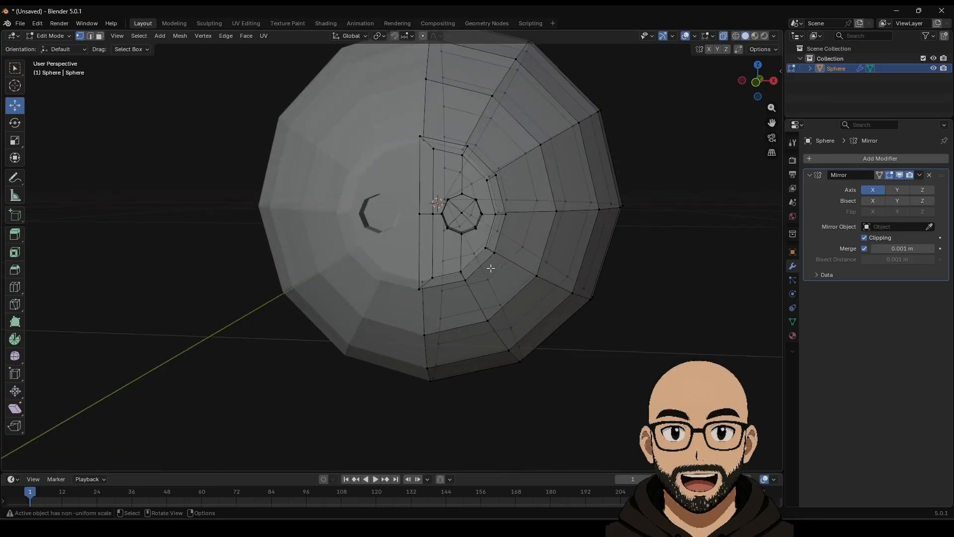
click(90, 35)
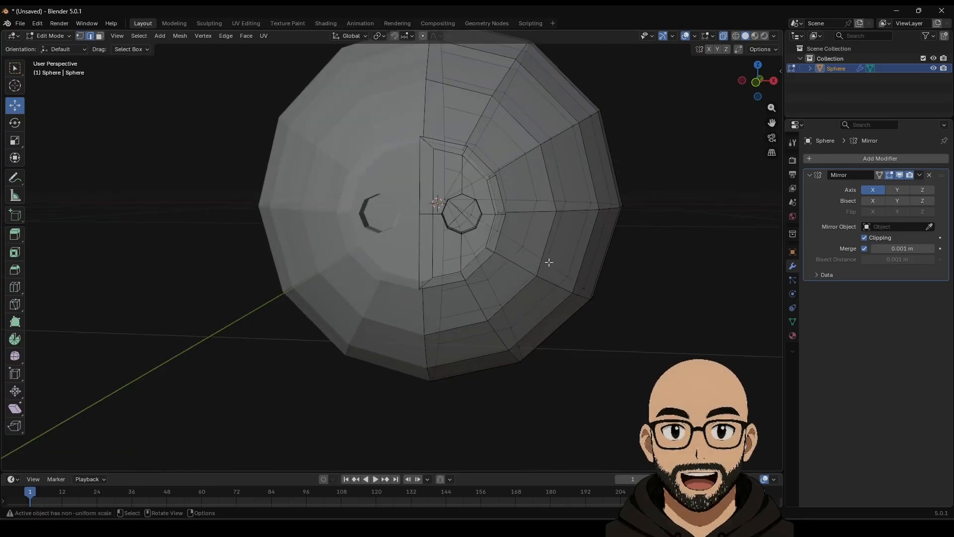
middle_drag(507, 268, 437, 282)
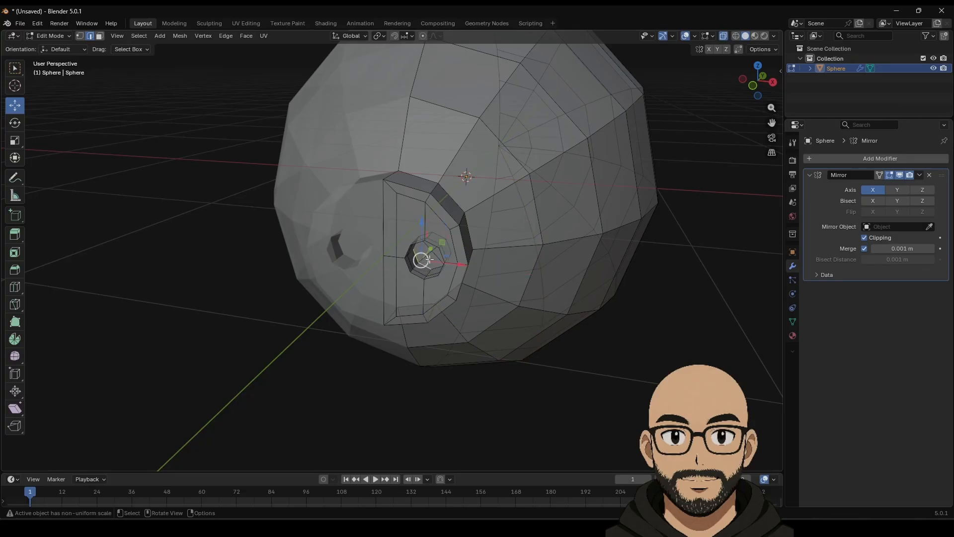
click(101, 38)
middle_drag(463, 233, 466, 220)
key(alt+z)
click(429, 220)
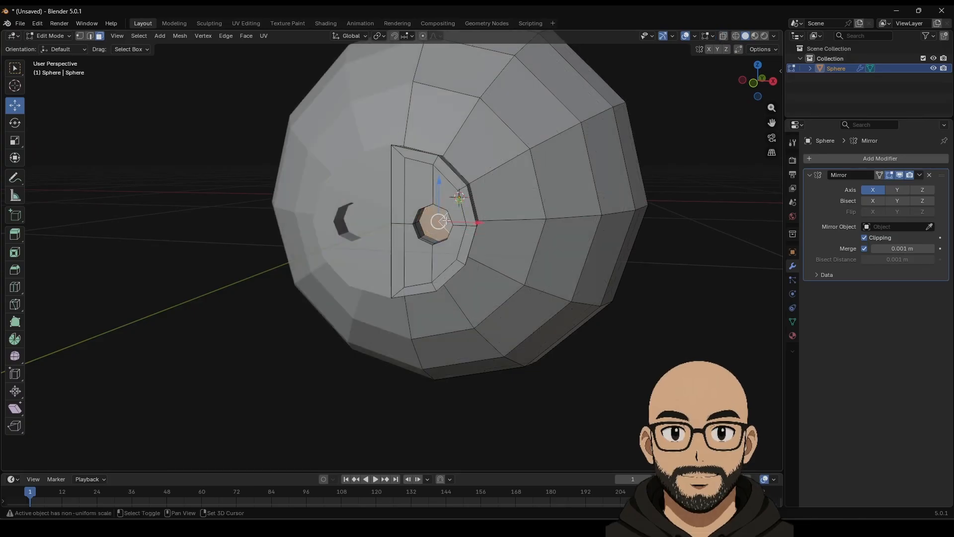
key(ctrl+KP_Add)
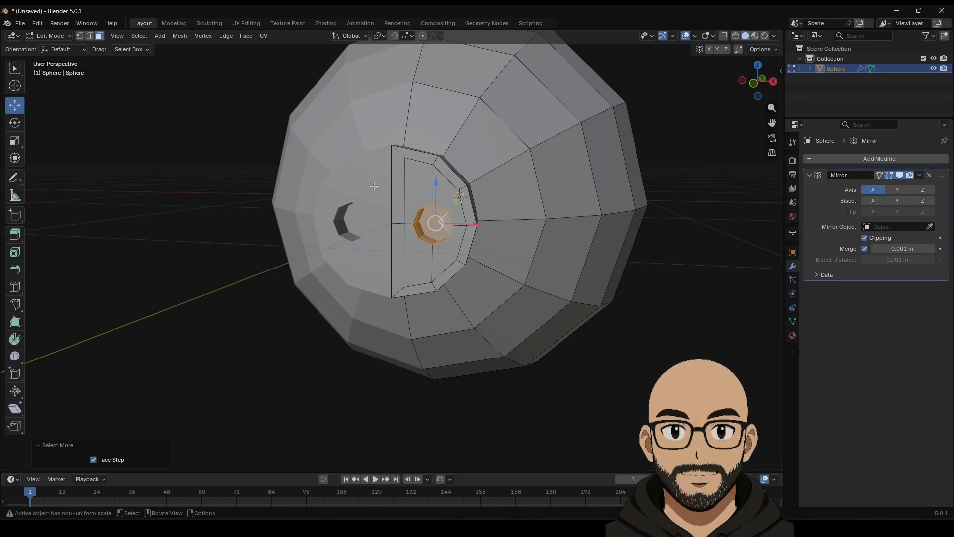
Step: Stretch the nostril taller along Z with the Scale tool and check the mirrored body in Object Mode
click(14, 141)
drag(435, 186, 438, 163)
key(Tab)
scroll(643, 364, down, 3)
middle_drag(582, 263, 339, 289)
Step: Bevel the vertex on the lower front side of the body, behind the snout, with about 0.139 m width and 2 segments
key(Tab)
click(361, 291)
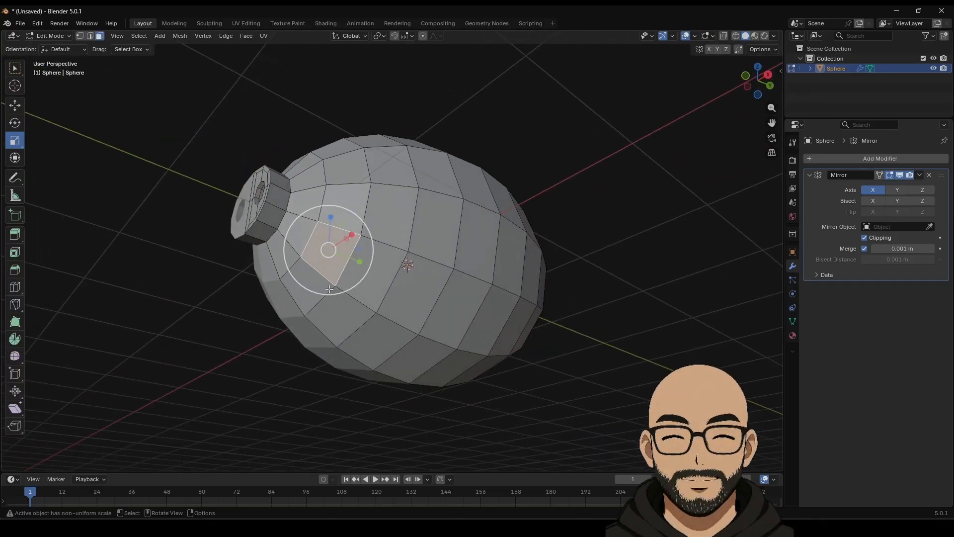
click(80, 36)
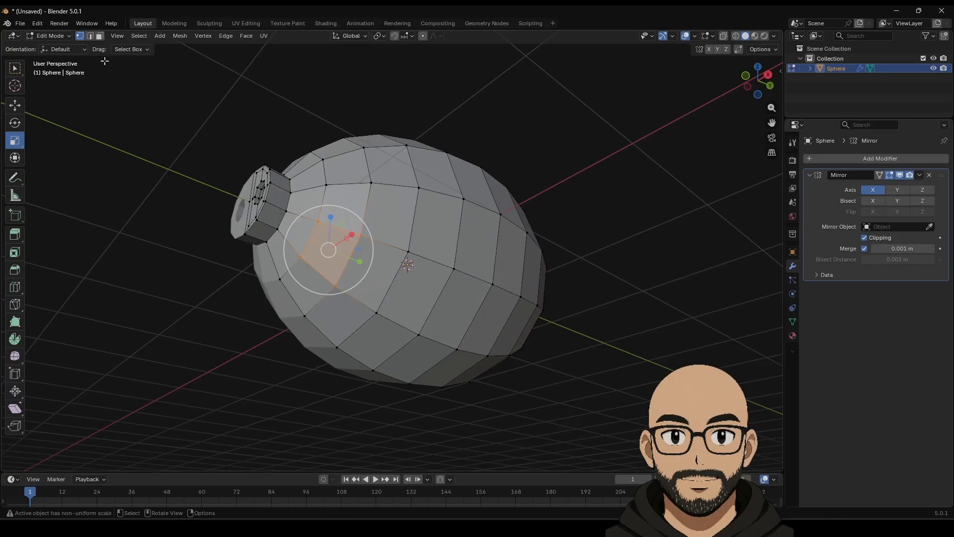
click(336, 288)
right_click(339, 289)
mouse_move(342, 286)
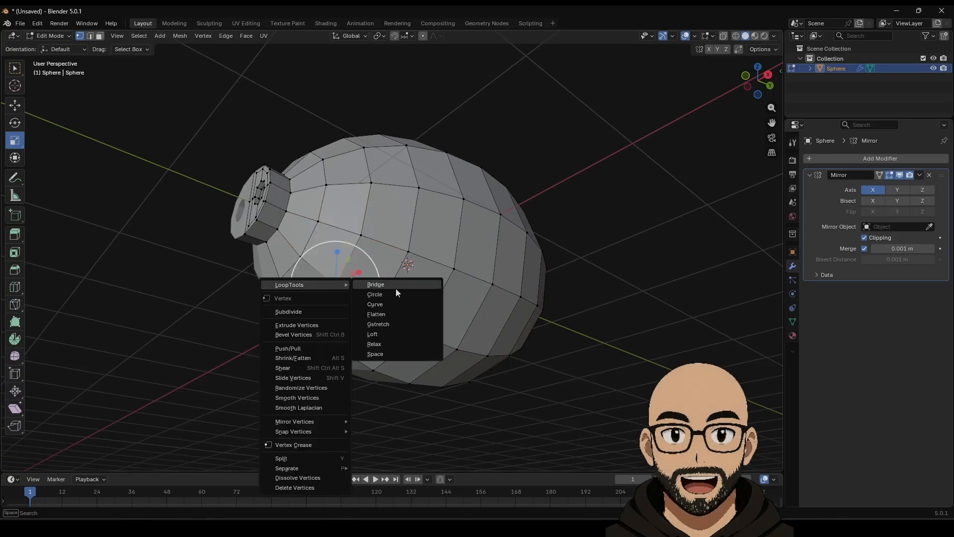
click(310, 335)
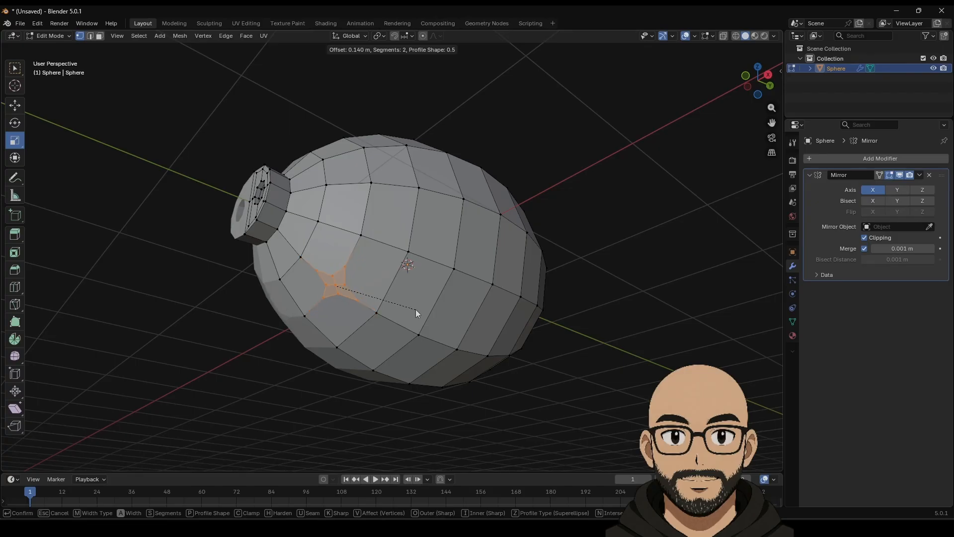
click(416, 306)
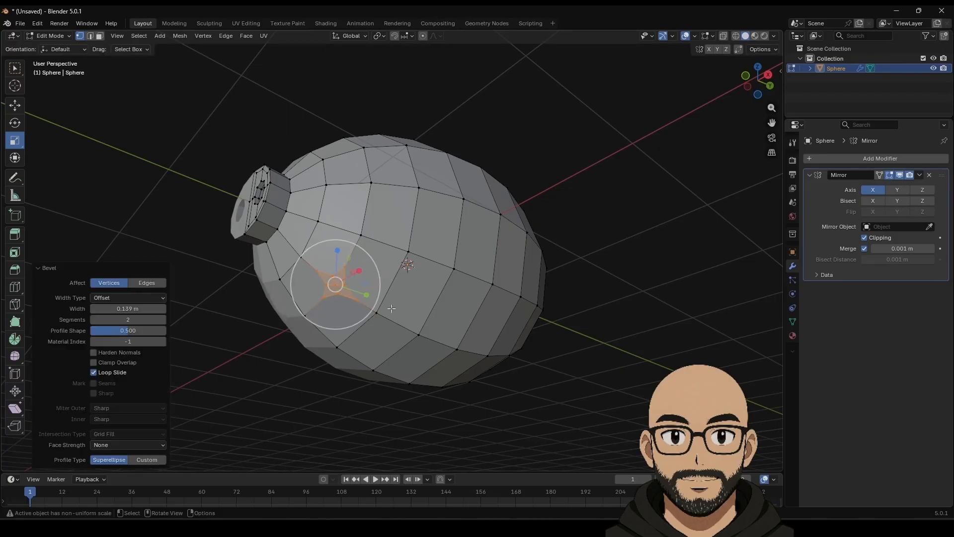
Step: Round the beveled patch with LoopTools Circle and scale it up by about 1.9
right_click(330, 290)
mouse_move(347, 242)
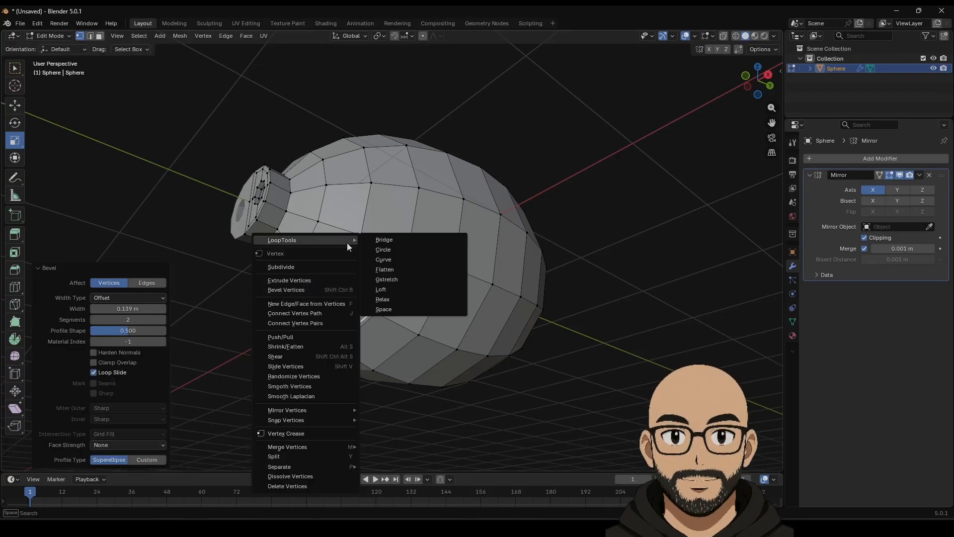
click(395, 249)
middle_drag(355, 299, 397, 348)
key(s)
click(403, 311)
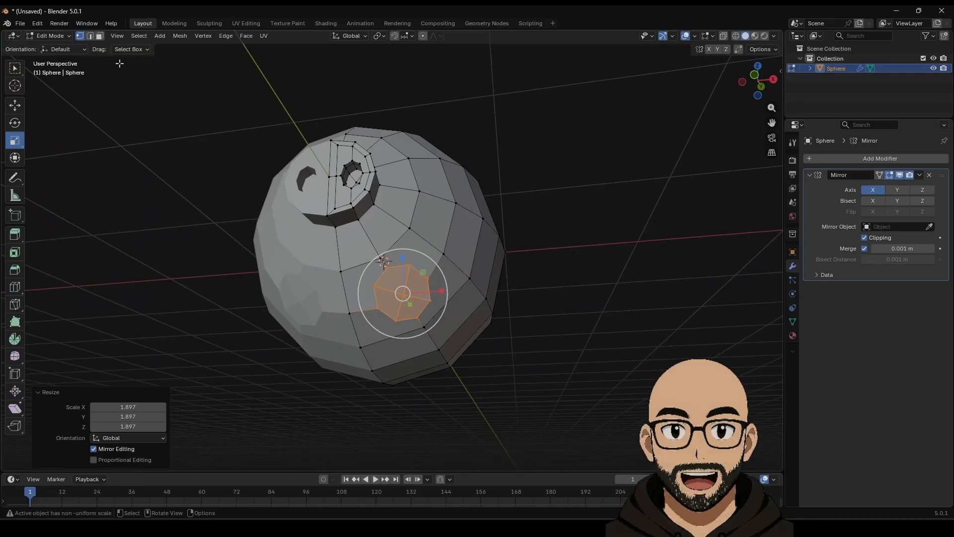
Step: Extrude the circular faces along their normals by about 0.445 m to form the front leg
click(15, 234)
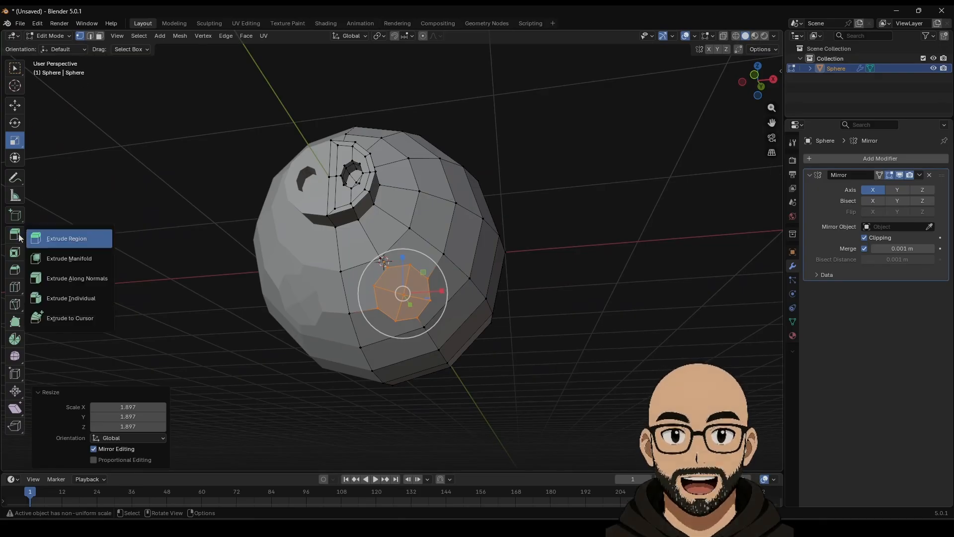
click(97, 280)
drag(417, 315, 404, 282)
middle_drag(403, 282, 358, 348)
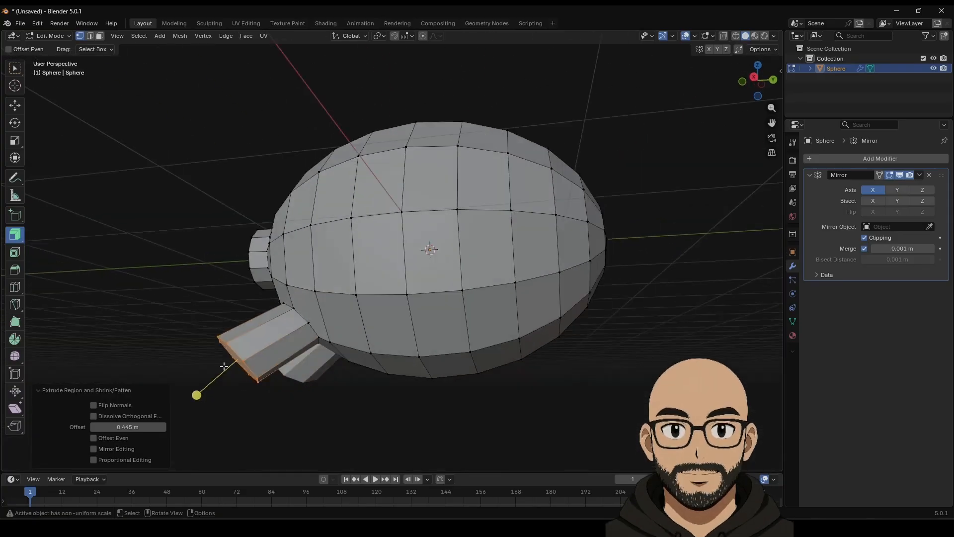
Step: From the right view, move the front leg's end about 0.211 m along Y and -0.278 m along Z
click(766, 85)
click(15, 105)
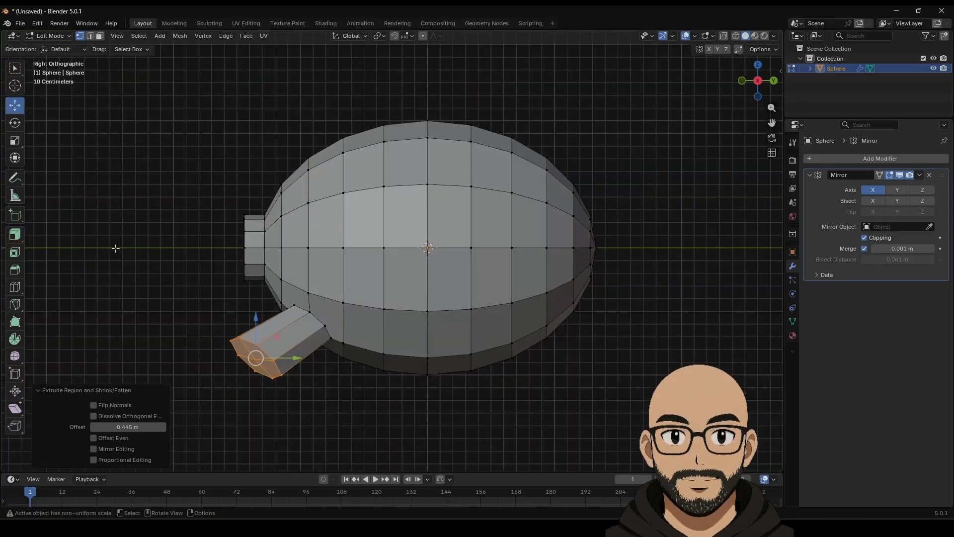
drag(256, 357, 283, 393)
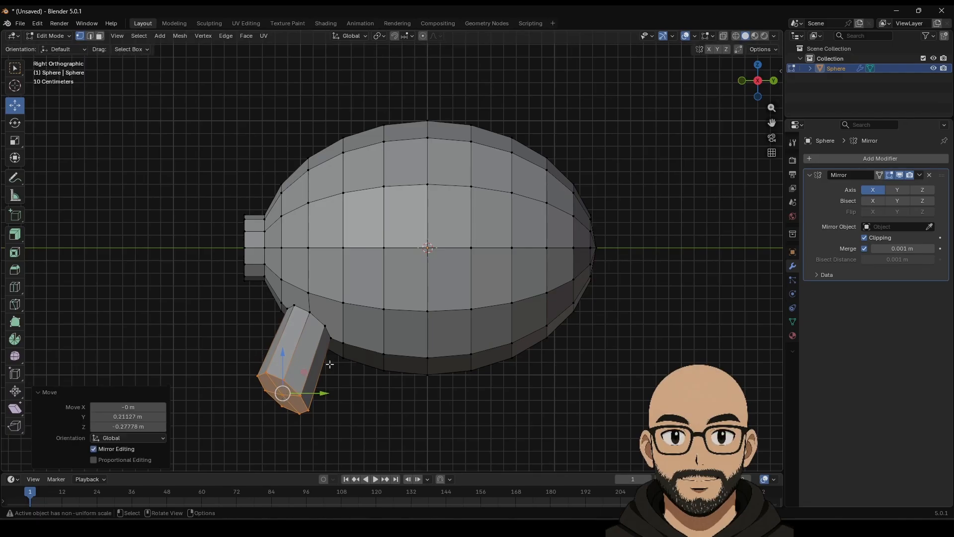
Step: Flatten the front leg's end with a Z scale of 0 and shift it slightly rearward along Y
click(15, 141)
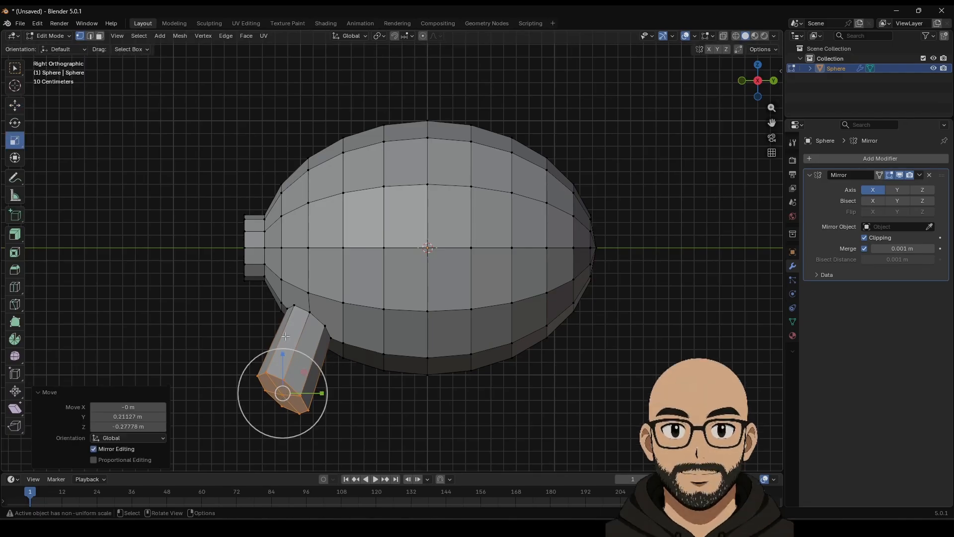
drag(283, 354, 283, 368)
key(0)
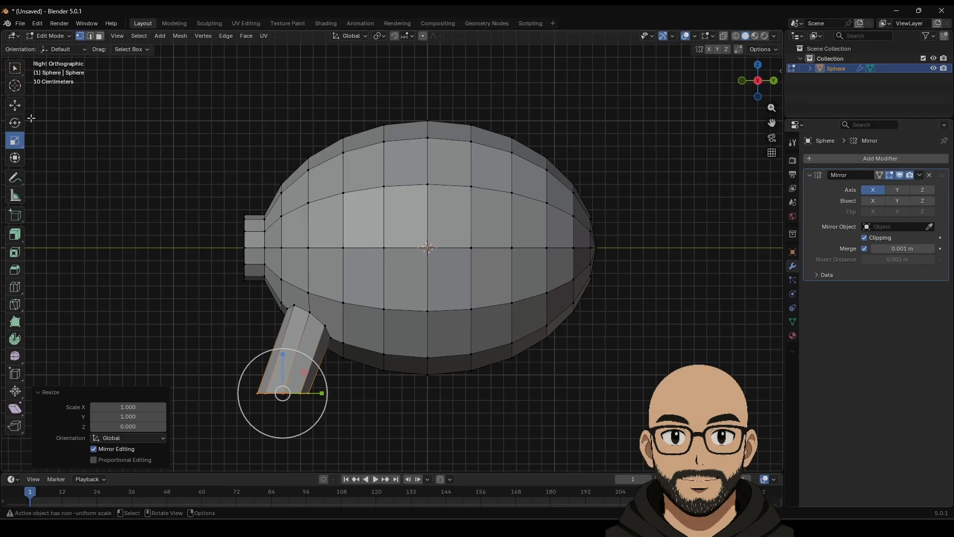
drag(327, 391, 338, 385)
Step: Raise the whole body about 1.103 m in Object Mode, then lift the front leg's end about 0.047 m to the ground line
key(Tab)
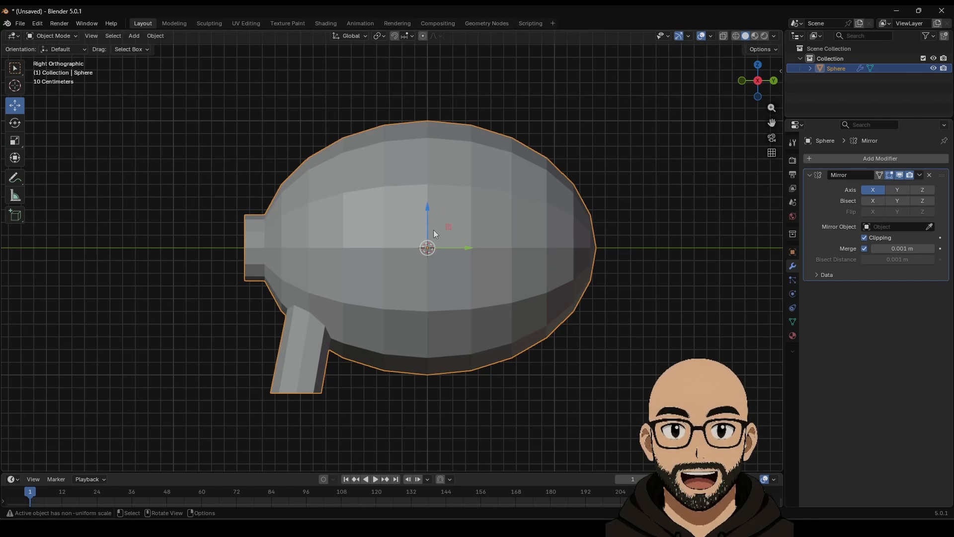
drag(429, 211, 450, 73)
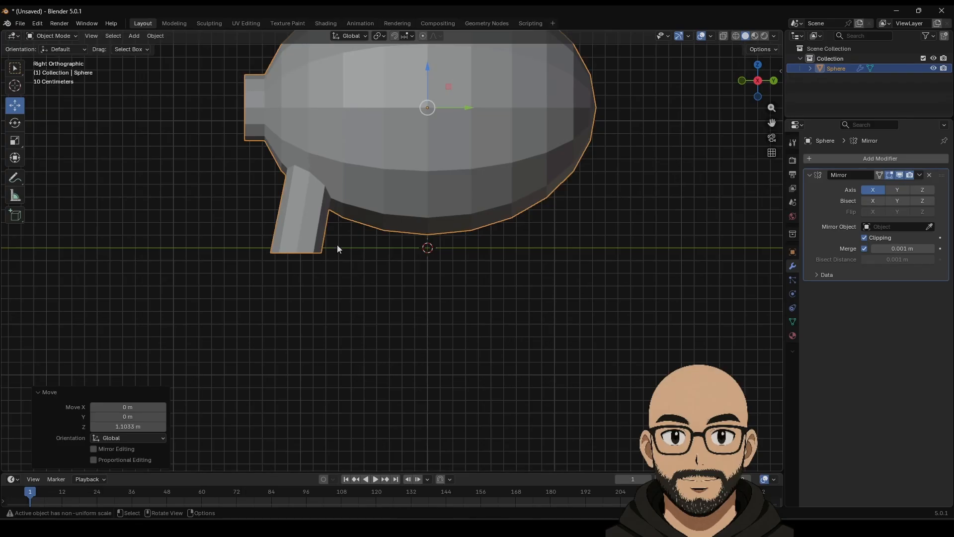
key(Tab)
drag(295, 229, 300, 221)
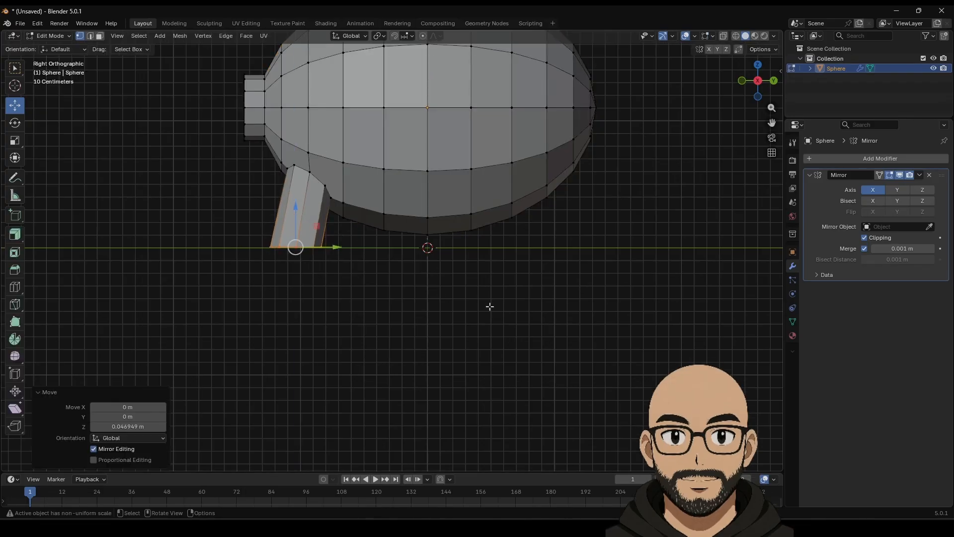
key(Tab)
key(Tab)
Step: Bevel the vertex on the lower rear side of the body with a width of about 0.133 m and 2 segments
middle_drag(550, 187, 291, 146)
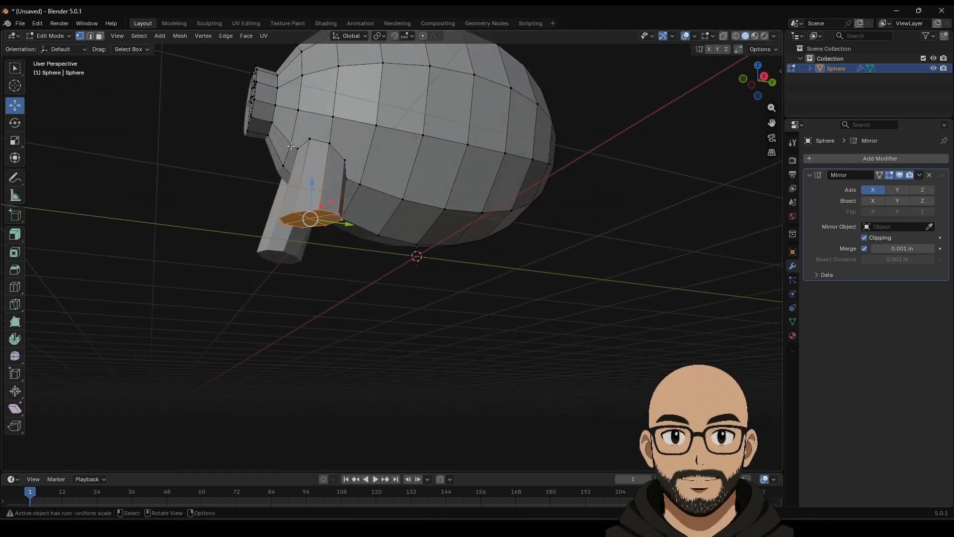
middle_drag(468, 207, 503, 246)
click(477, 195)
right_click(497, 209)
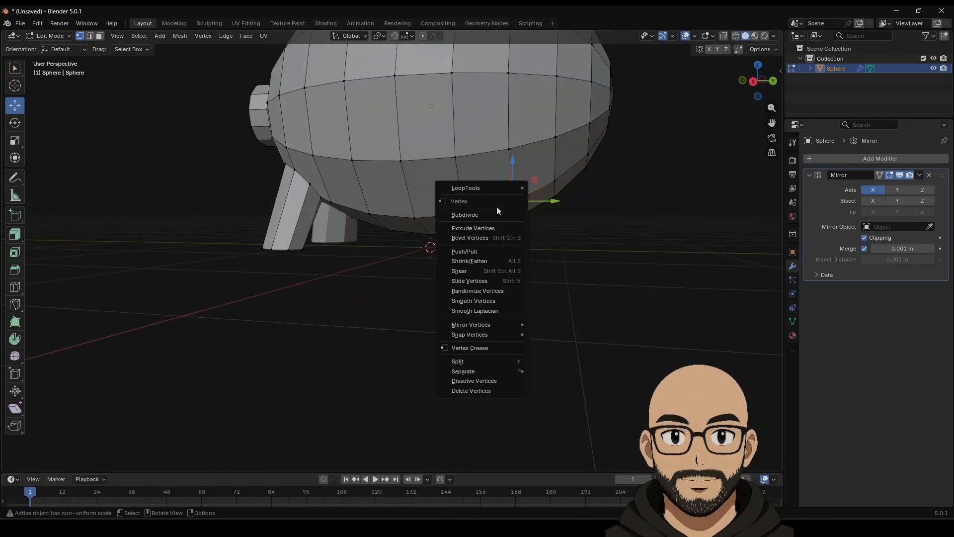
click(494, 238)
click(574, 222)
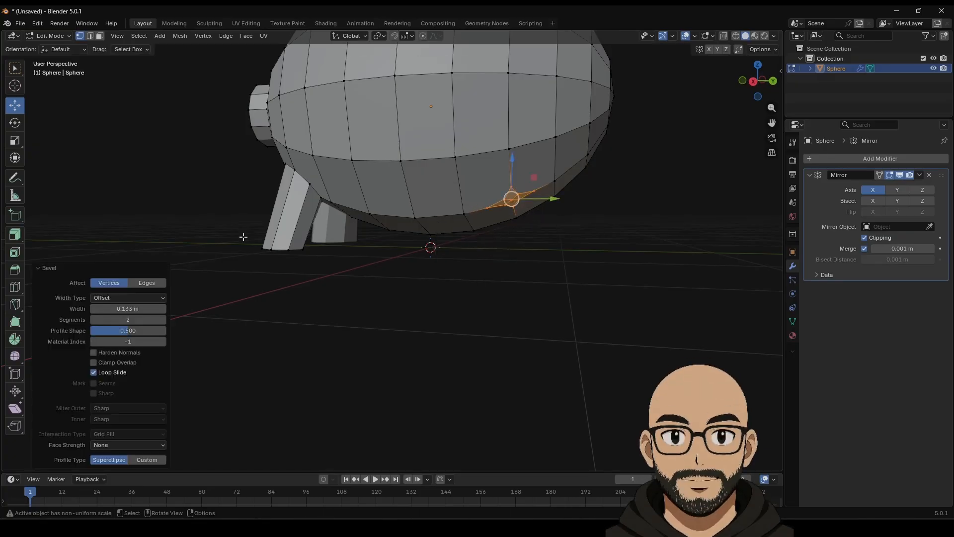
Step: Round the beveled rear patch with LoopTools Circle
right_click(487, 187)
mouse_move(479, 139)
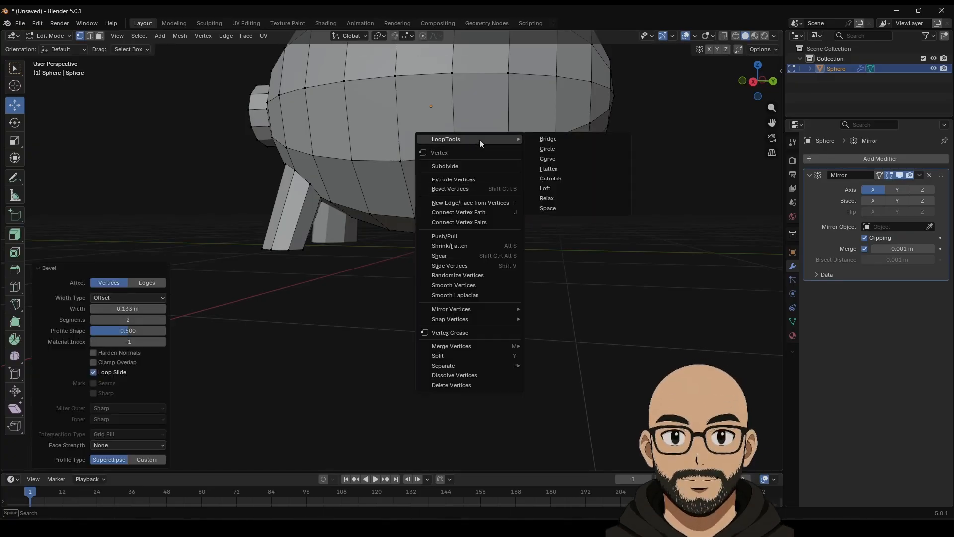
click(548, 149)
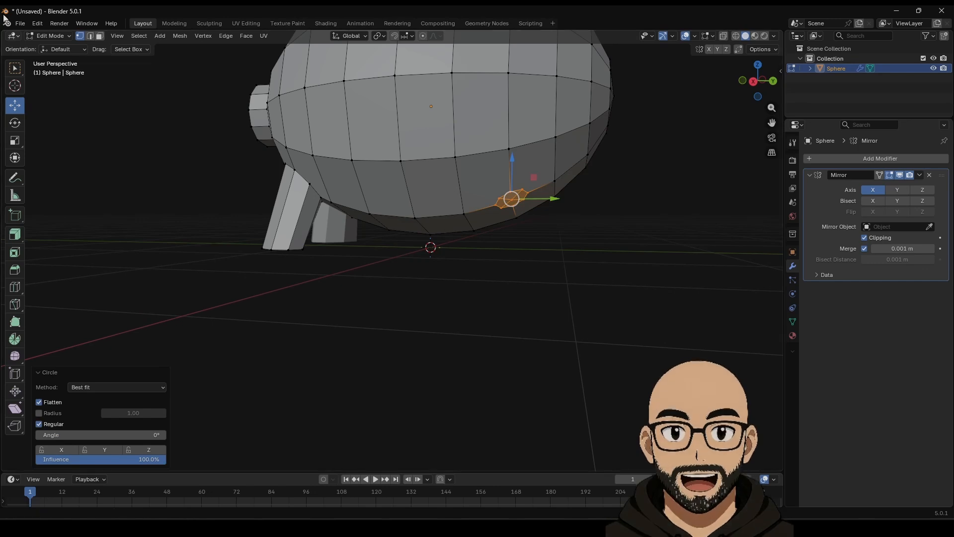
Step: Review the installed LoopTools extension in the preferences and look up the Run as administrator option for Blender 5.0 in Windows
click(38, 24)
click(71, 152)
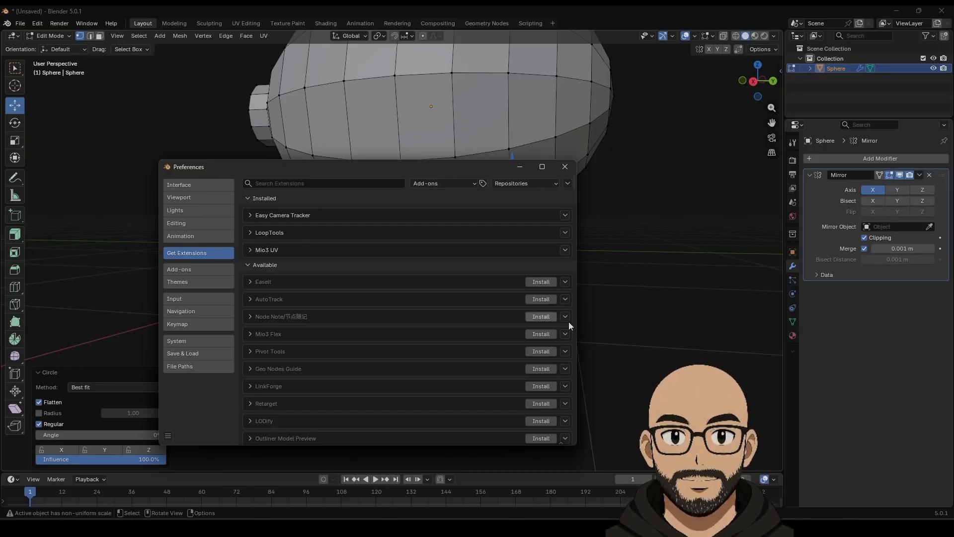
key(super)
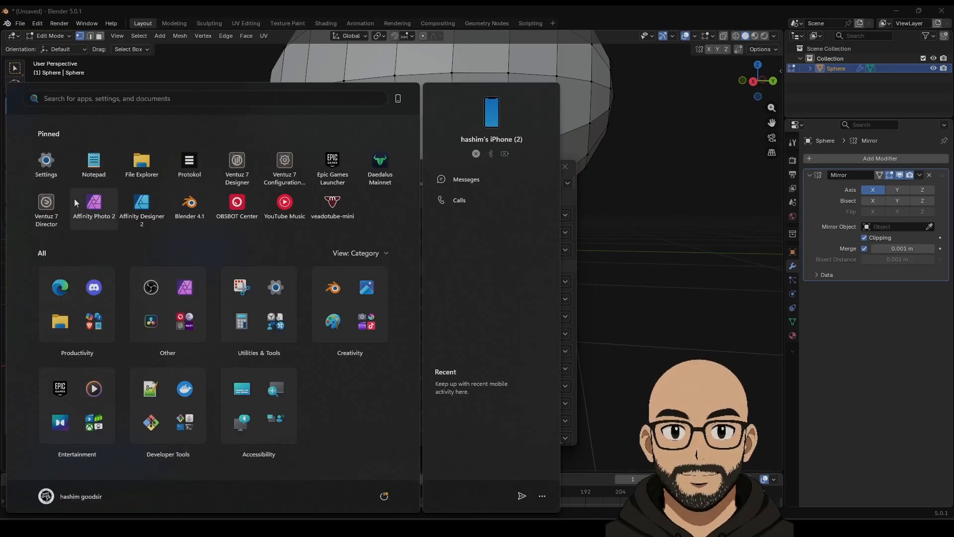
text(blender 5.0)
right_click(68, 179)
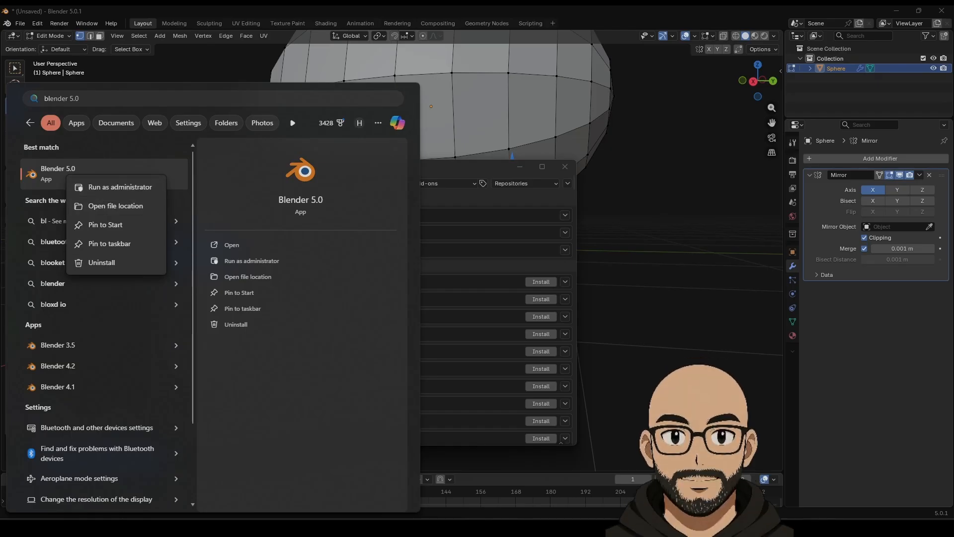
key(Escape)
key(Escape)
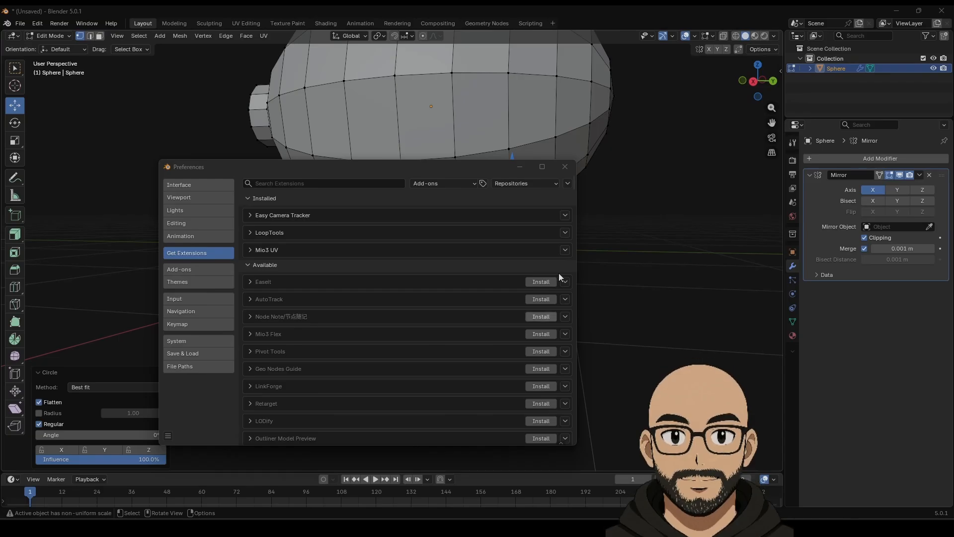
click(565, 167)
Step: Scale the rounded rear patch to about 1.51 and extrude it about 0.343 m along its normals as a back leg
middle_drag(542, 252, 490, 189)
shift+middle_drag(544, 144, 505, 211)
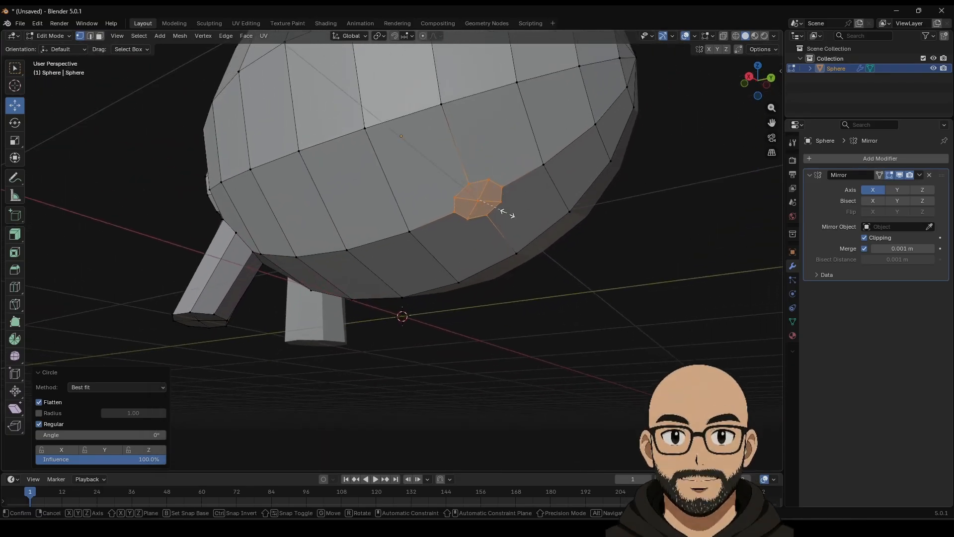
key(s)
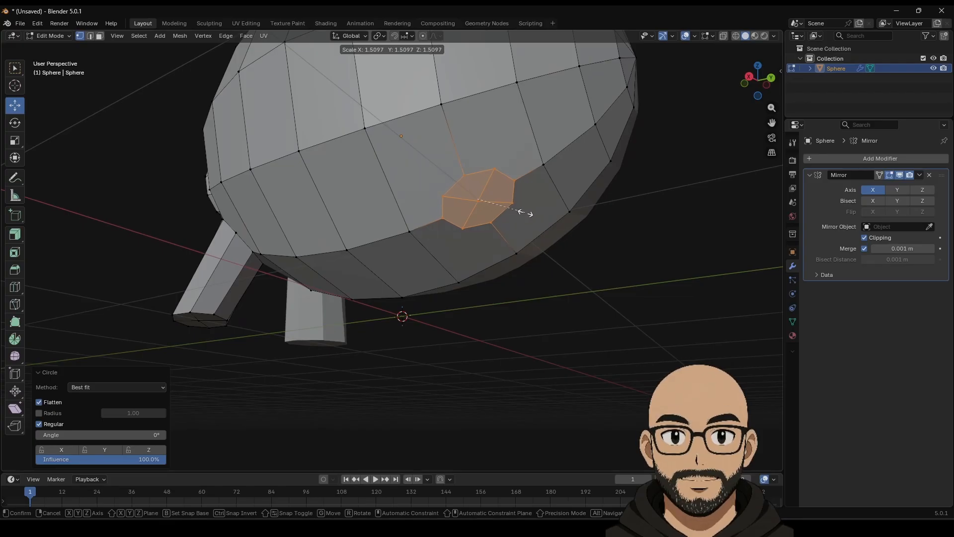
click(526, 214)
middle_drag(526, 213, 509, 229)
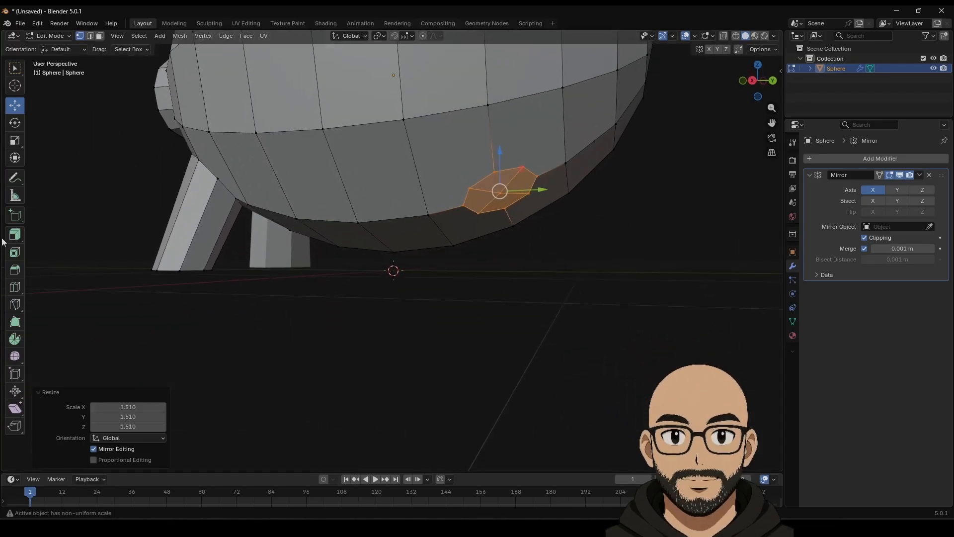
click(18, 239)
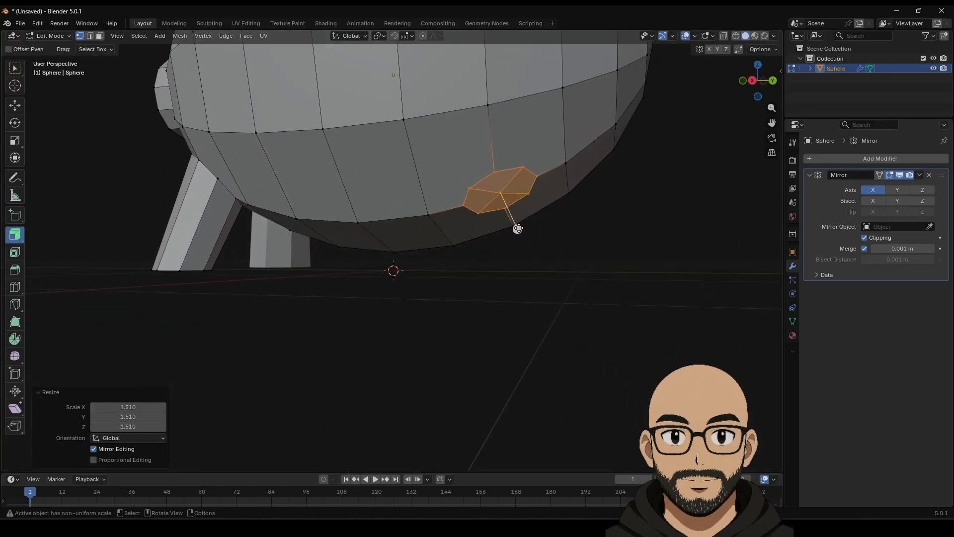
drag(517, 229, 572, 289)
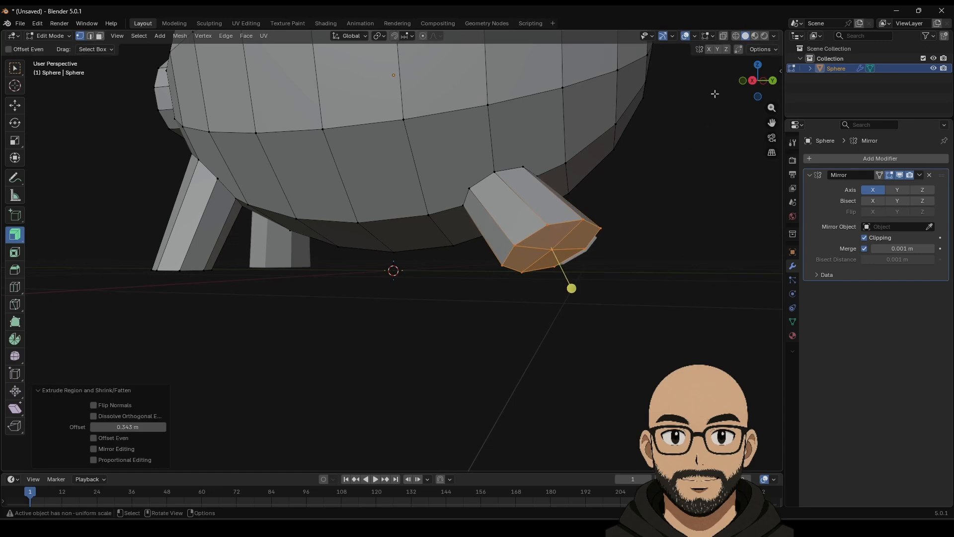
Step: Shift the back leg's end forward under the body in the right view and flatten it with a Z scale of 0
click(753, 80)
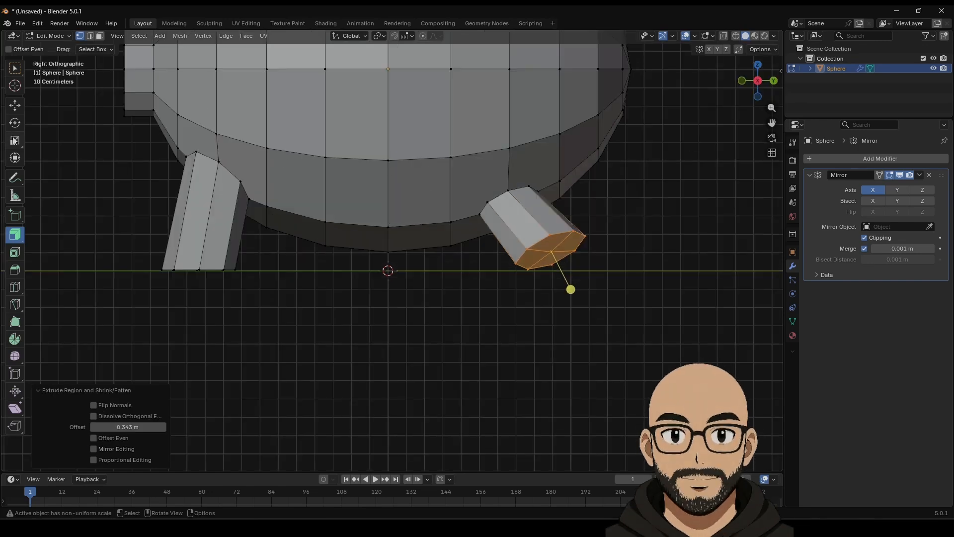
click(15, 105)
drag(589, 252, 553, 255)
drag(519, 214, 519, 259)
click(15, 140)
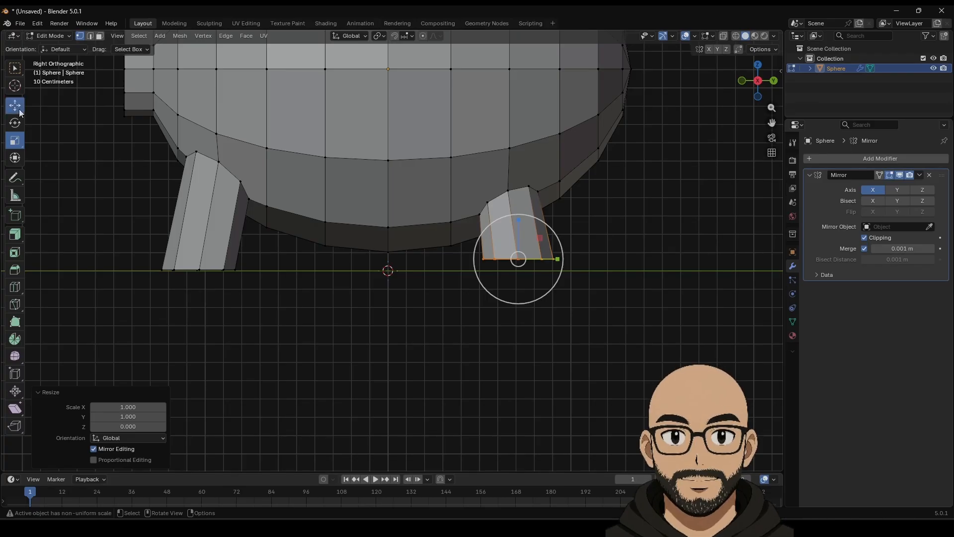
Step: Lower the back leg's end about 0.06 m to the ground line and move it about 0.065 m rearward along Y
drag(516, 234, 542, 277)
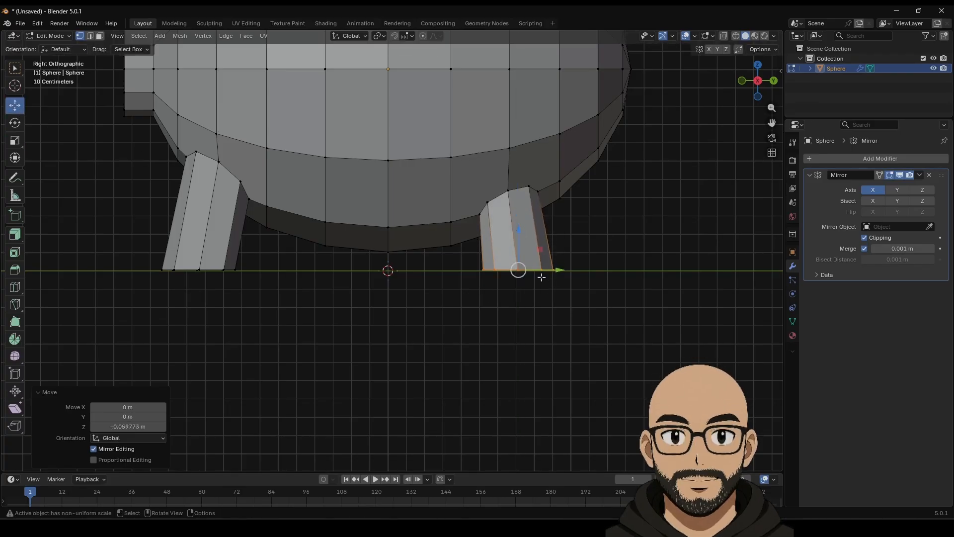
key(g)
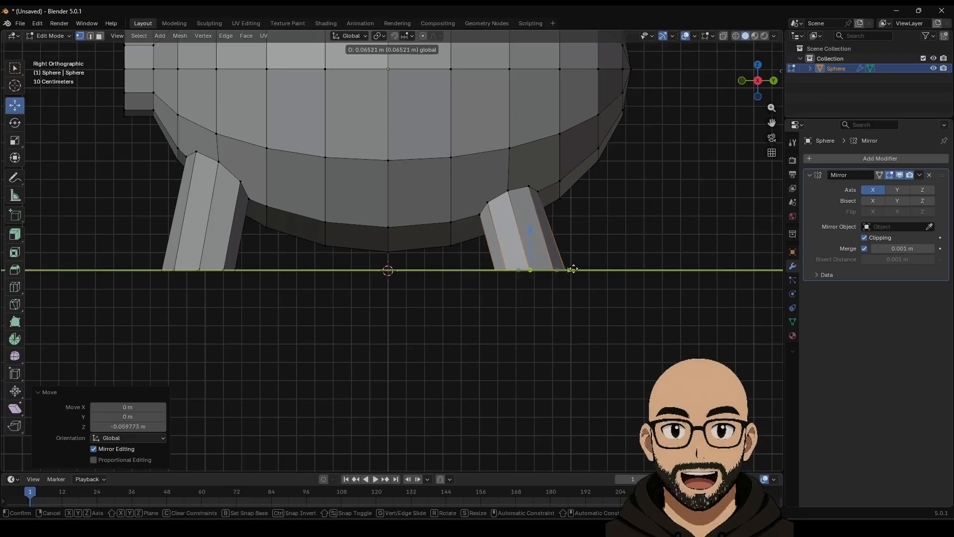
click(573, 269)
Step: Delete the end-cap faces at the bottoms of the front and back legs
middle_drag(601, 254, 415, 170)
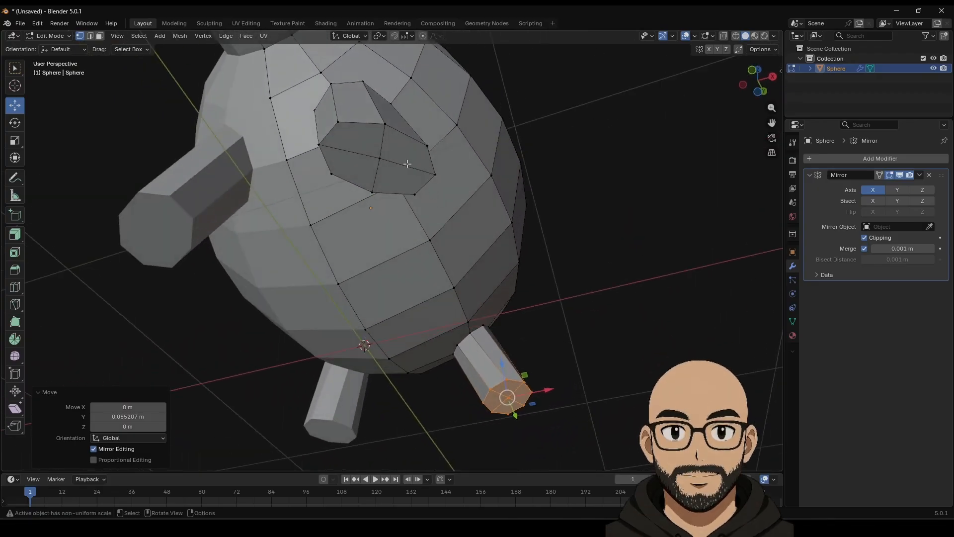
click(407, 164)
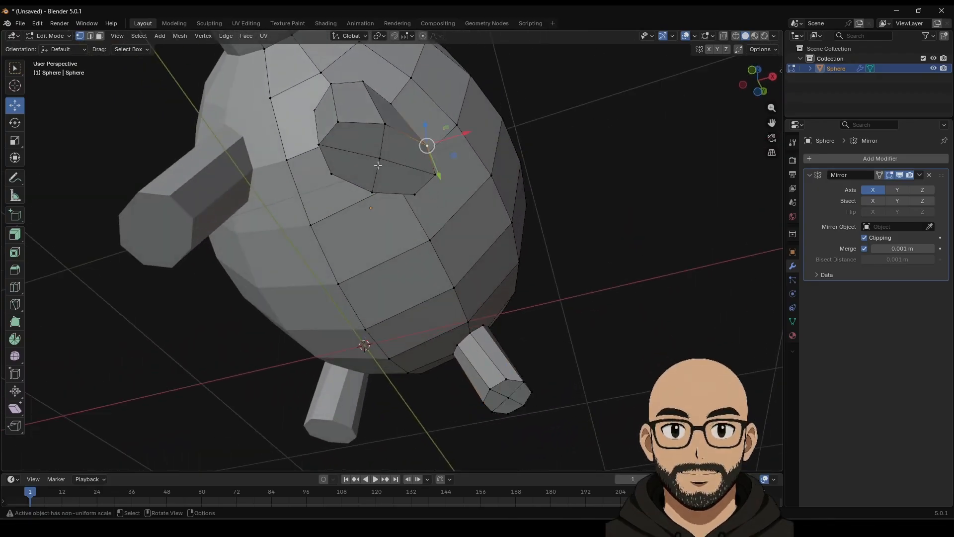
click(100, 36)
click(350, 142)
shift+click(368, 177)
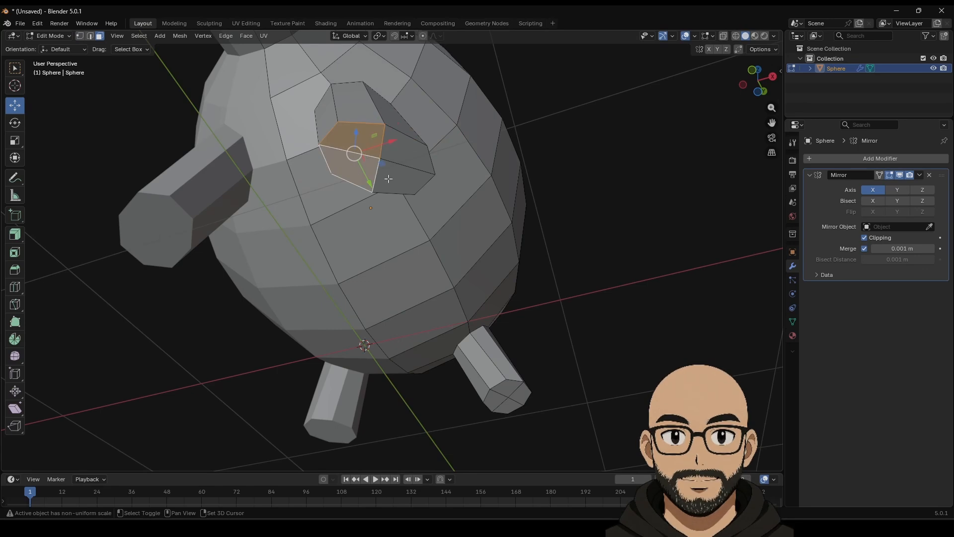
shift+click(406, 163)
shift+click(507, 392)
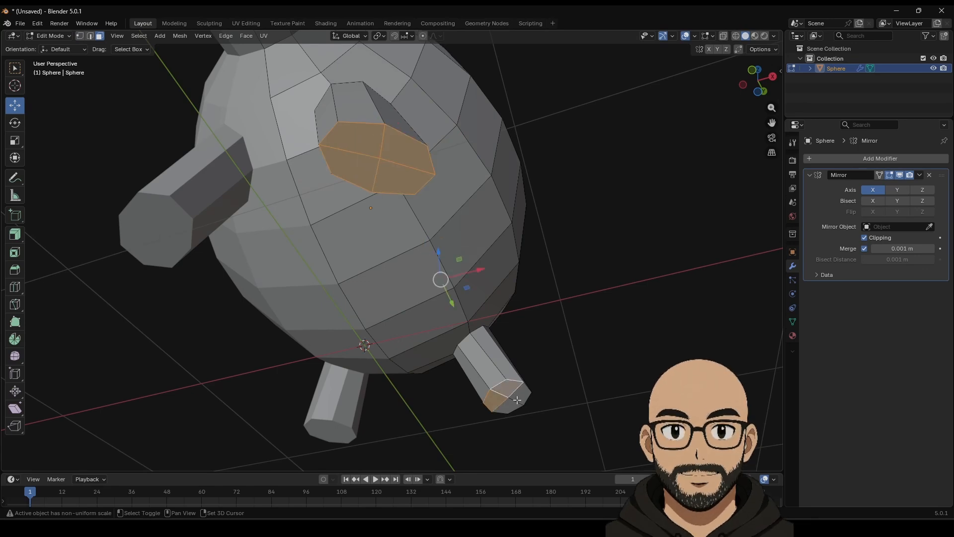
middle_drag(343, 187, 423, 219)
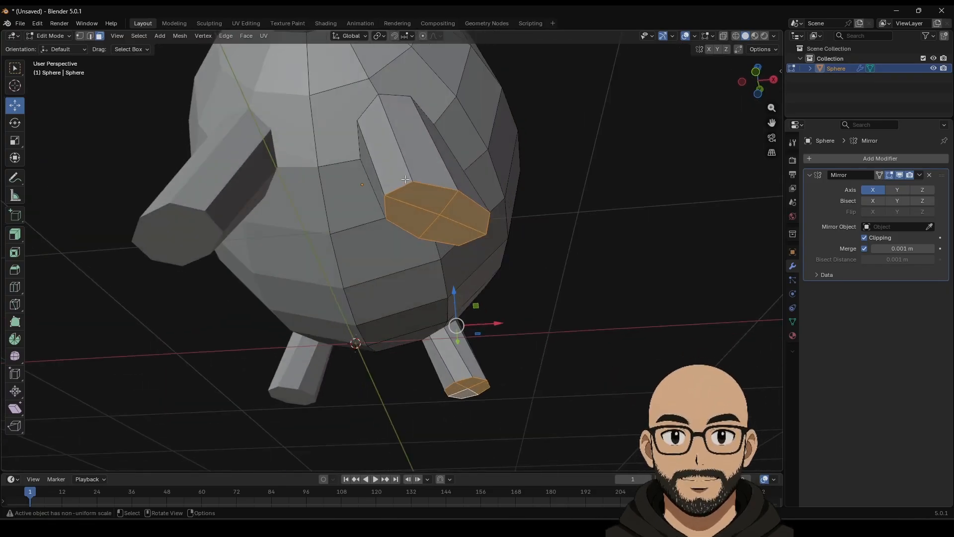
right_click(433, 222)
click(433, 222)
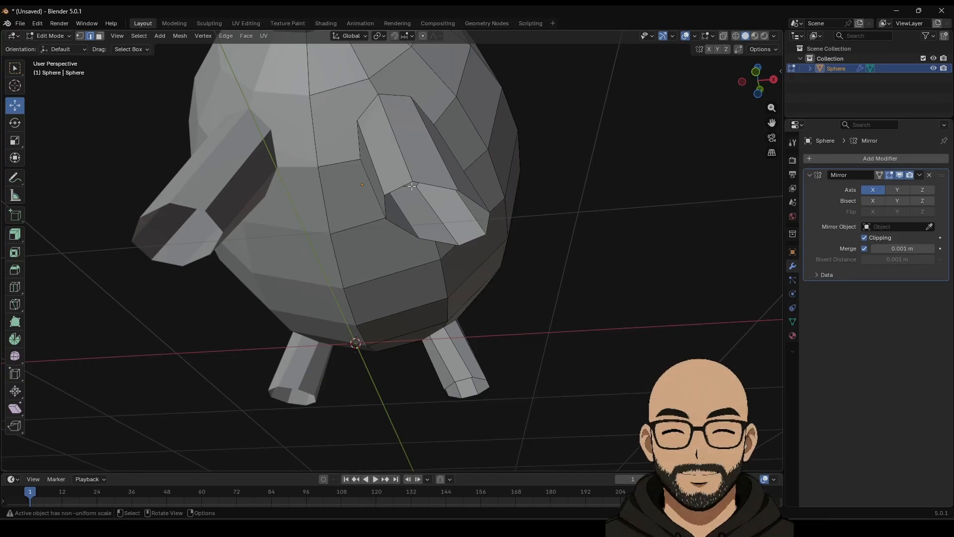
Step: Fill the open ends of the front and back legs with a single face each
key(ctrl+z)
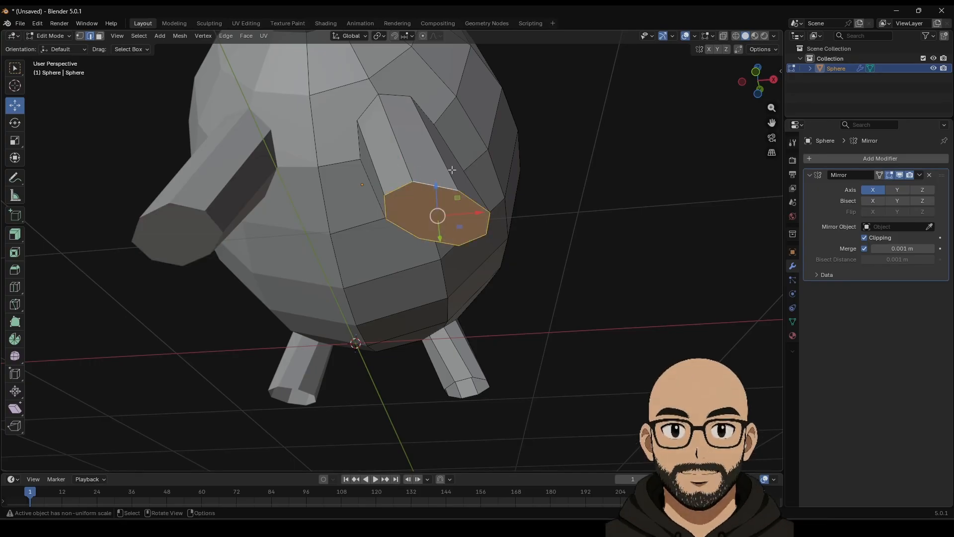
alt+click(472, 379)
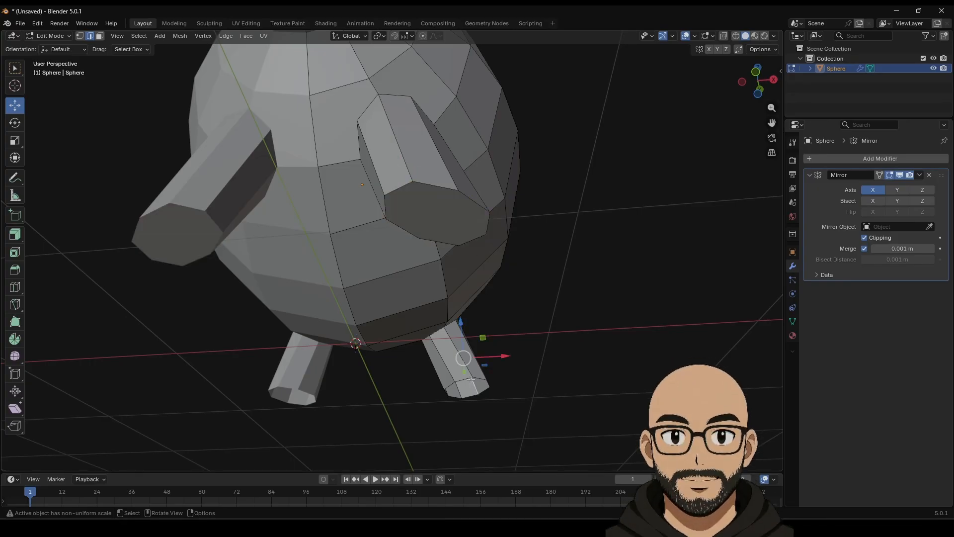
key(f)
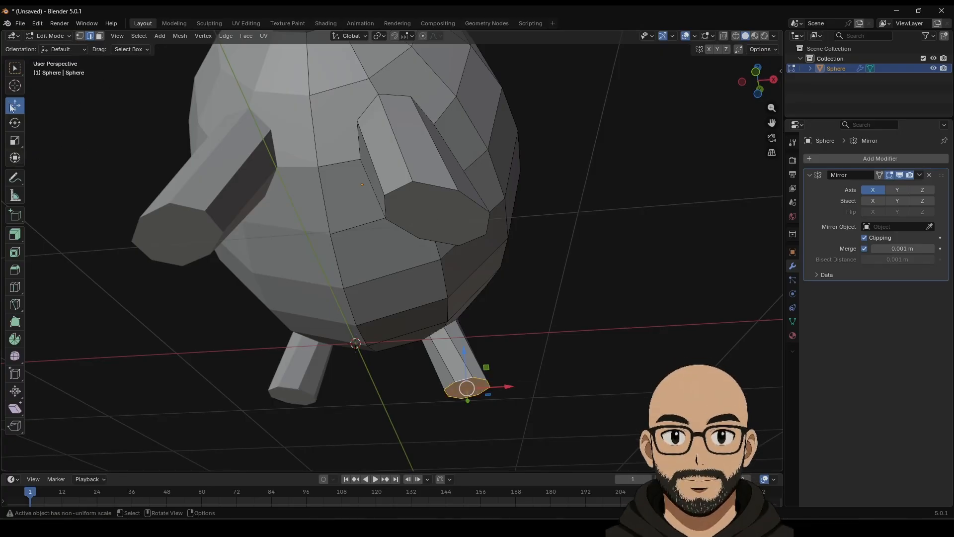
Step: Add a Subdivision Surface modifier to the pig in Object Mode and set its viewport levels to 2
key(Tab)
middle_drag(441, 279, 343, 314)
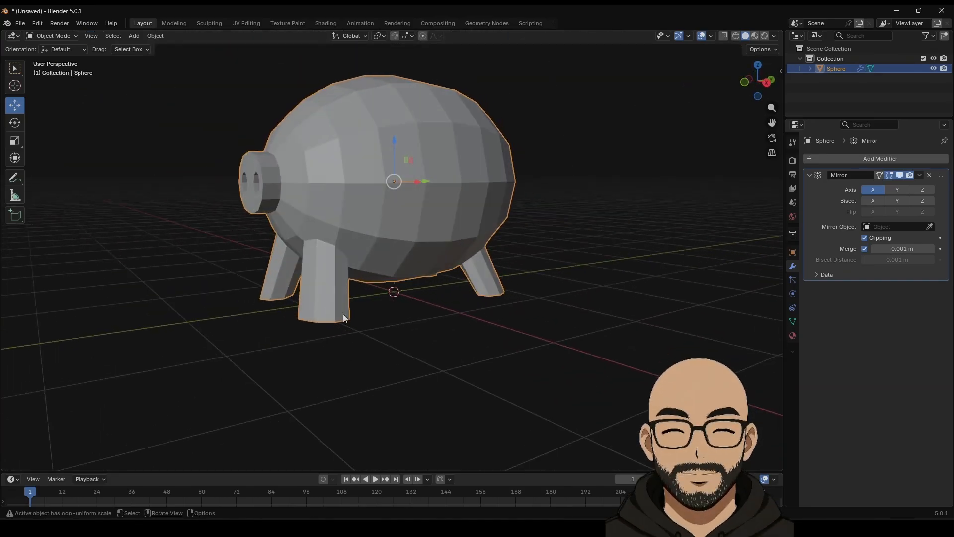
click(841, 157)
mouse_move(814, 158)
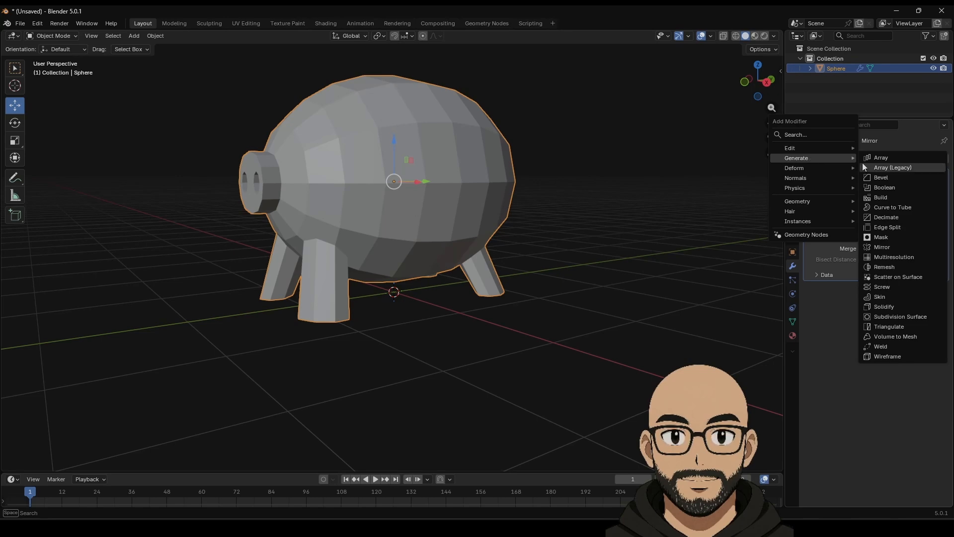
click(894, 317)
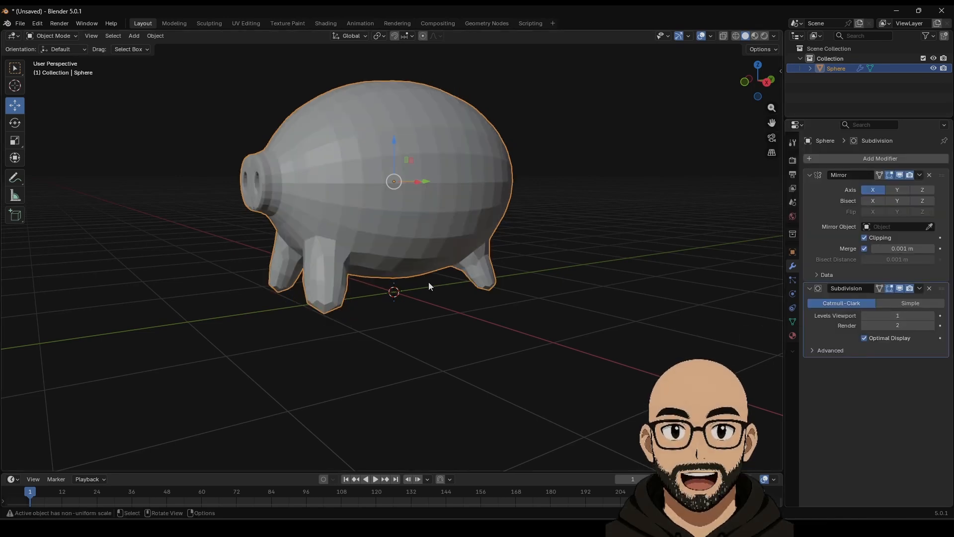
middle_drag(428, 282, 634, 258)
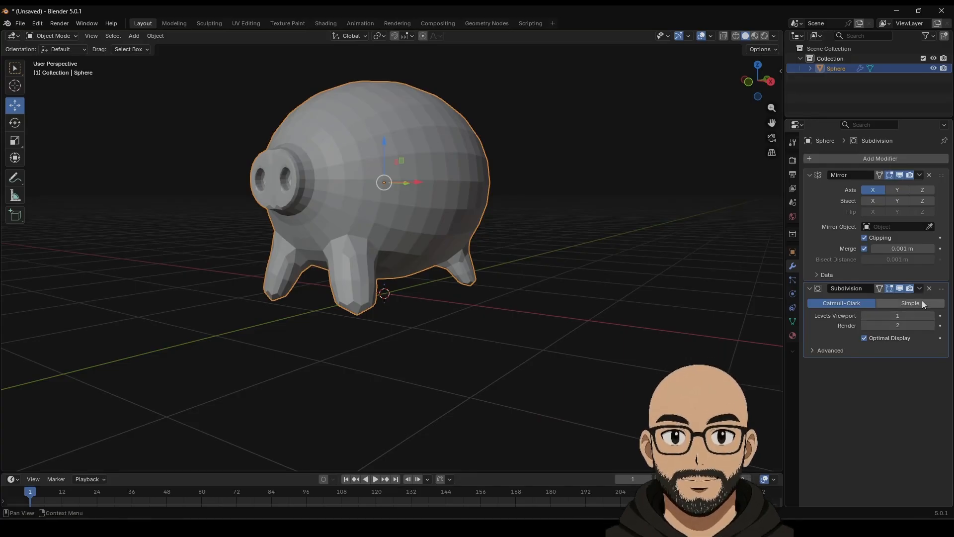
click(933, 319)
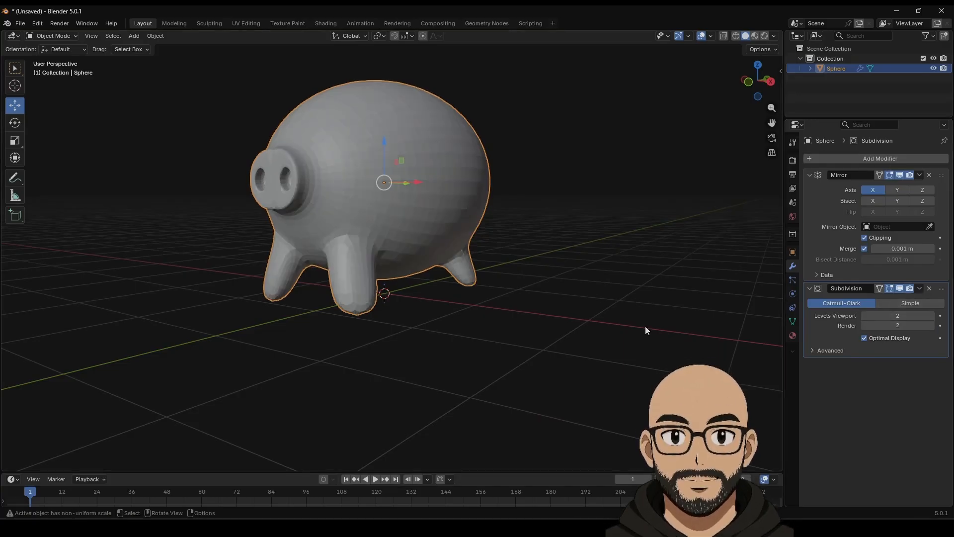
Step: Apply Shade Auto Smooth to the pig with a 30° angle
middle_drag(645, 326, 410, 249)
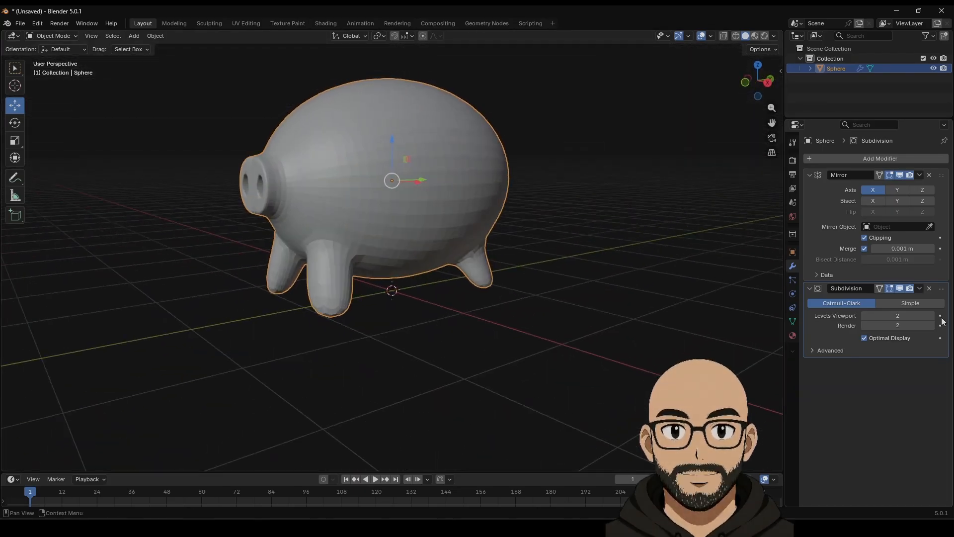
right_click(368, 199)
click(363, 195)
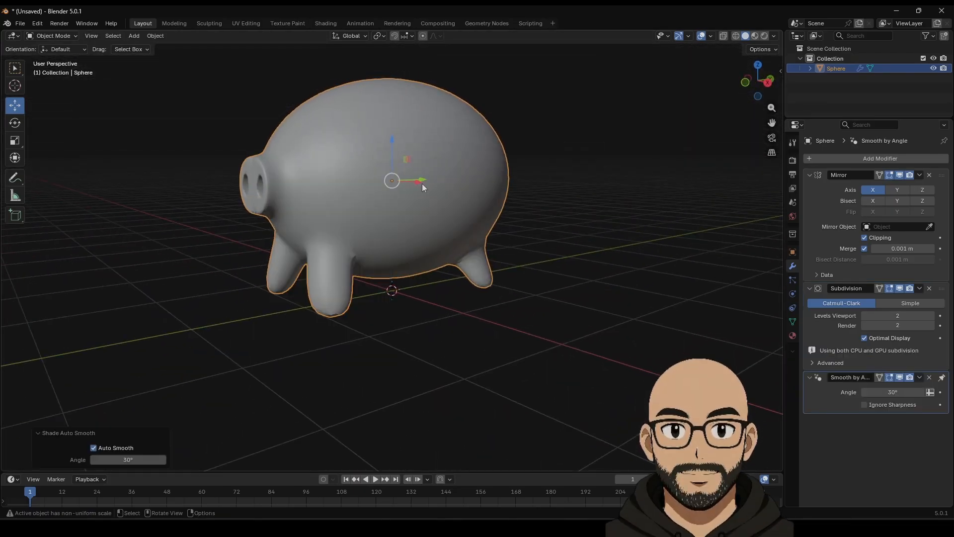
Step: Return to Edit Mode and turn on the Subdivision modifier's on-cage display so the edit cage follows the smoothed mesh
middle_drag(422, 183, 362, 255)
scroll(362, 256, up, 2)
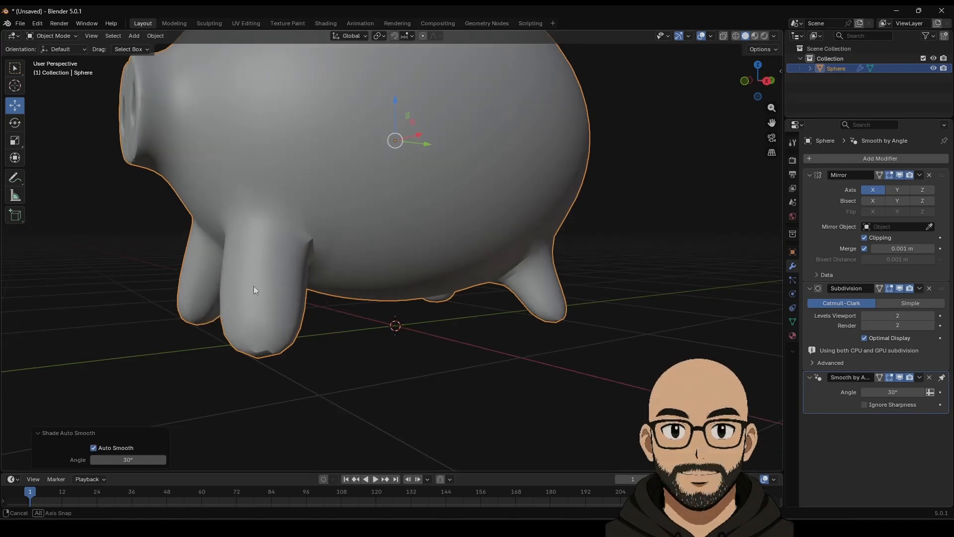
middle_drag(287, 323, 319, 277)
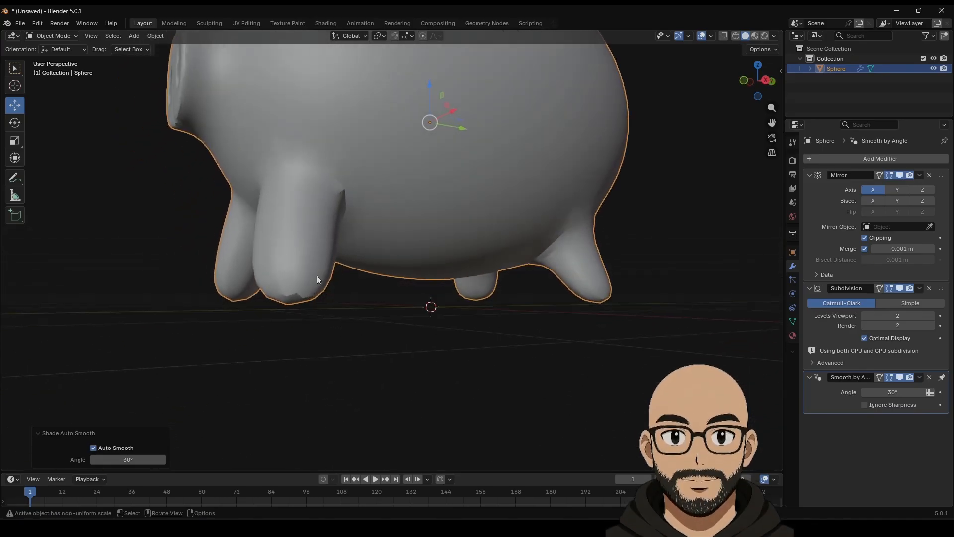
key(Tab)
middle_drag(277, 217, 306, 228)
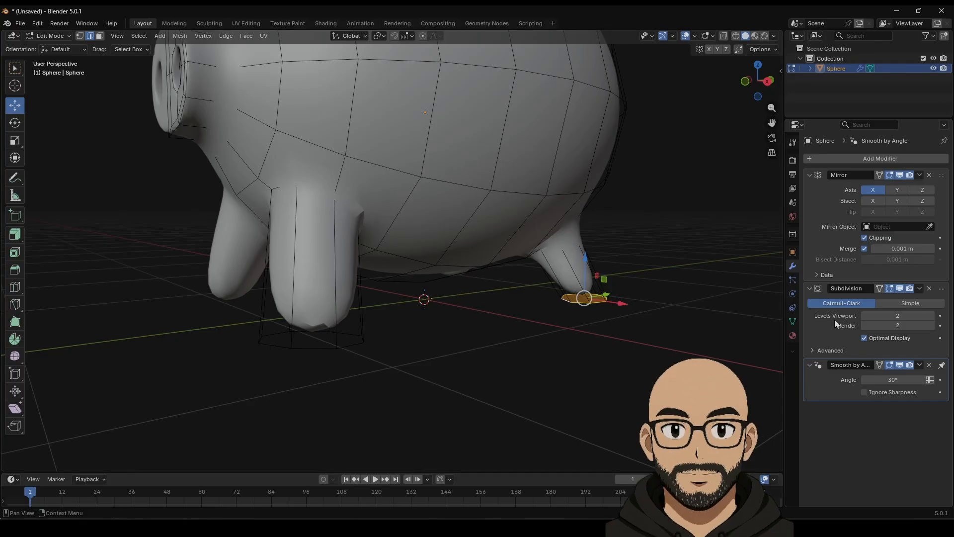
click(879, 287)
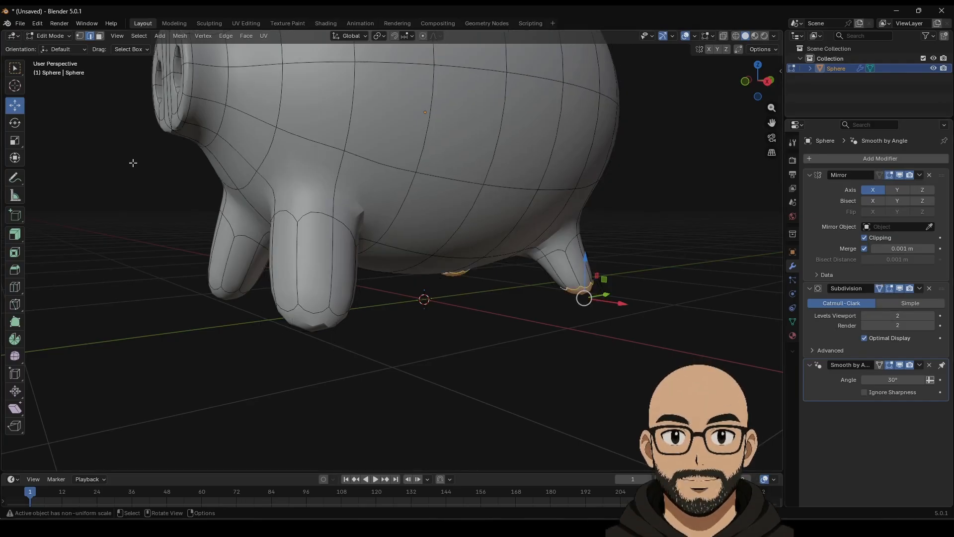
Step: Raise the edge loop around the top of the front leg about 0.004 m and scale it to about 0.836
click(317, 214)
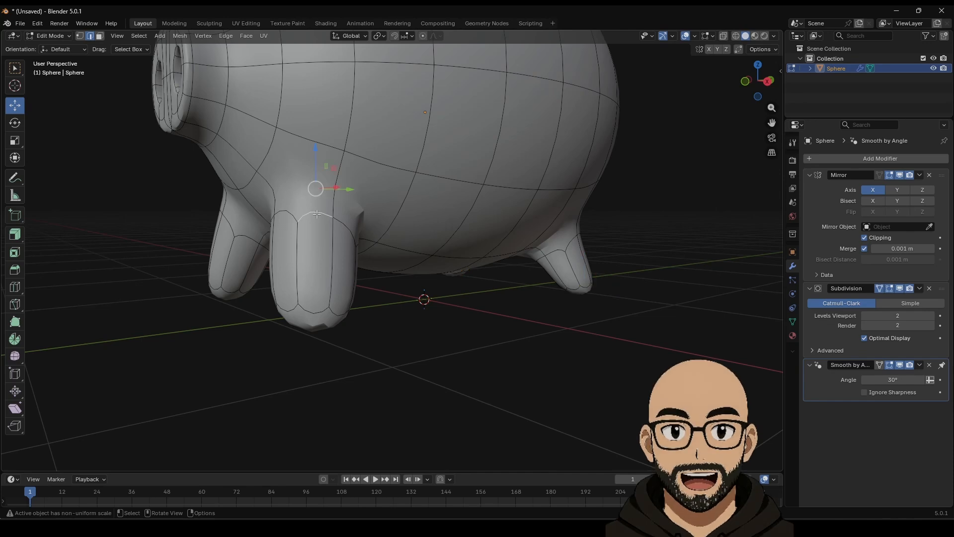
middle_drag(316, 214, 345, 218)
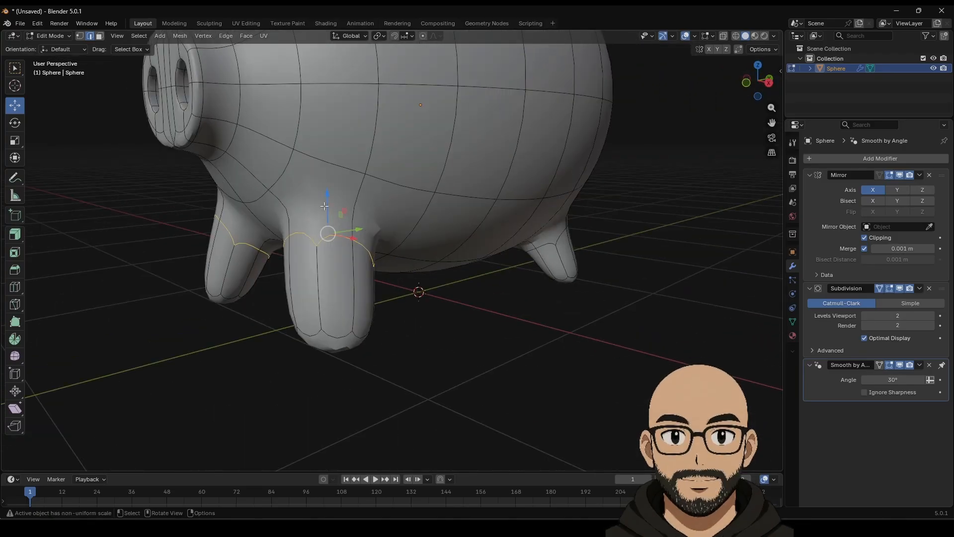
drag(325, 206, 328, 225)
key(s)
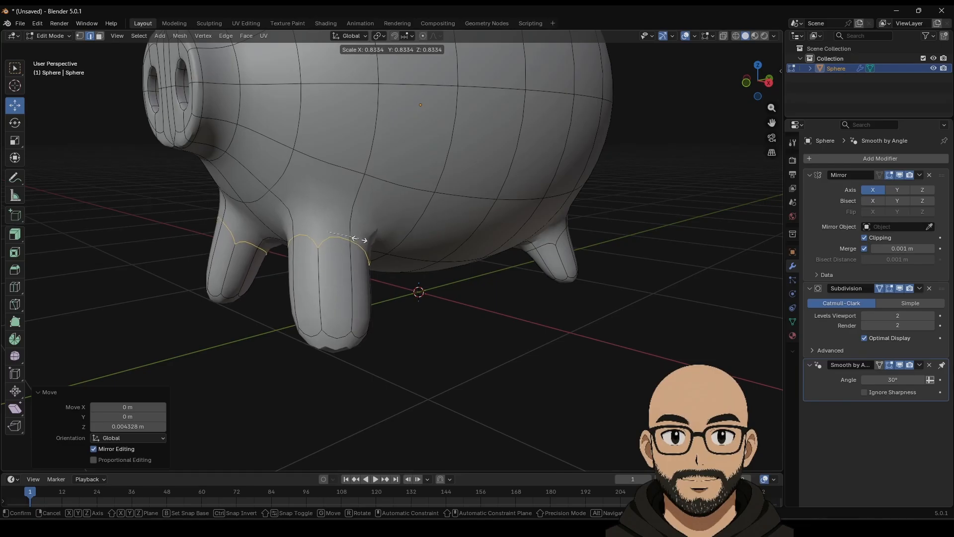
click(354, 290)
Step: Move the body edges just behind the front leg about 0.076 m along Y, away from the leg
middle_drag(355, 290, 279, 300)
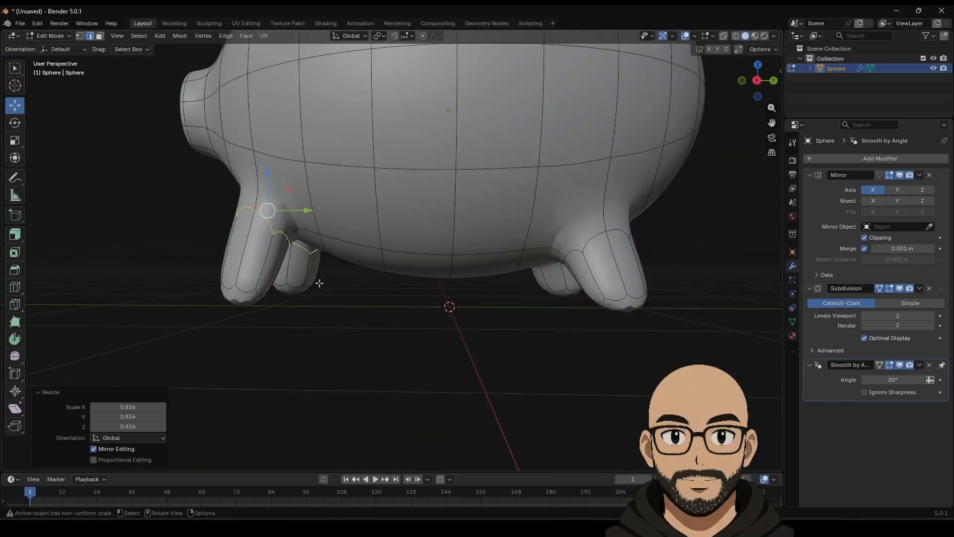
key(alt+a)
click(323, 233)
click(320, 235)
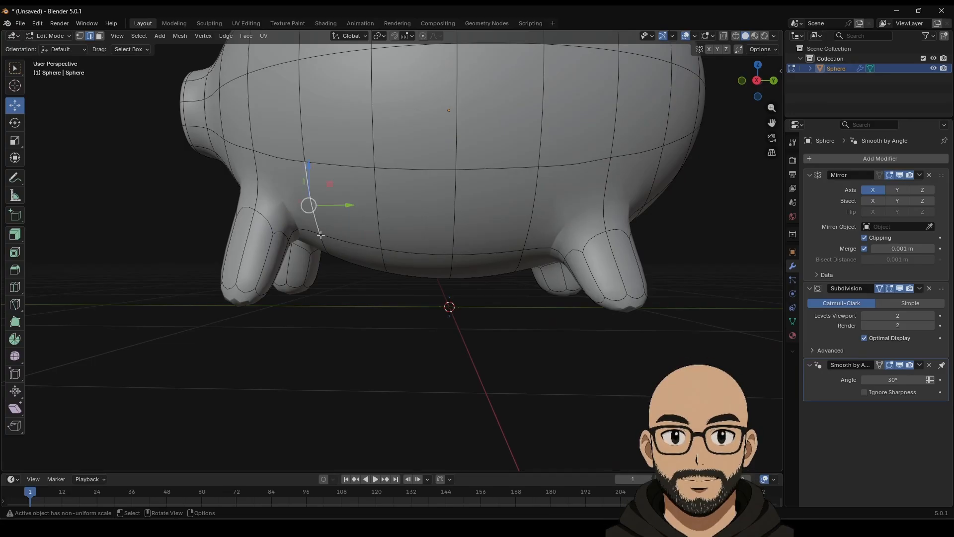
drag(363, 90, 363, 89)
key(ctrl+z)
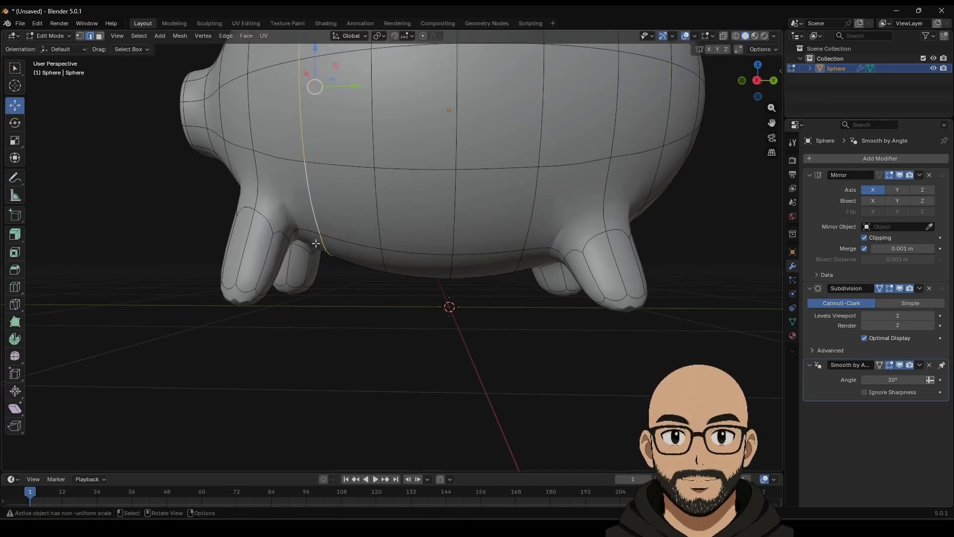
middle_drag(320, 239, 326, 209)
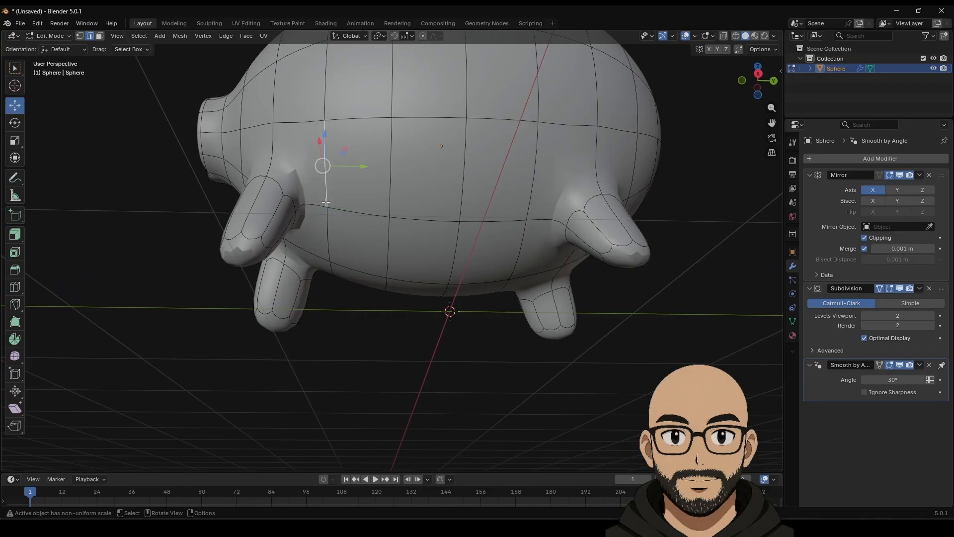
middle_drag(338, 272, 330, 299)
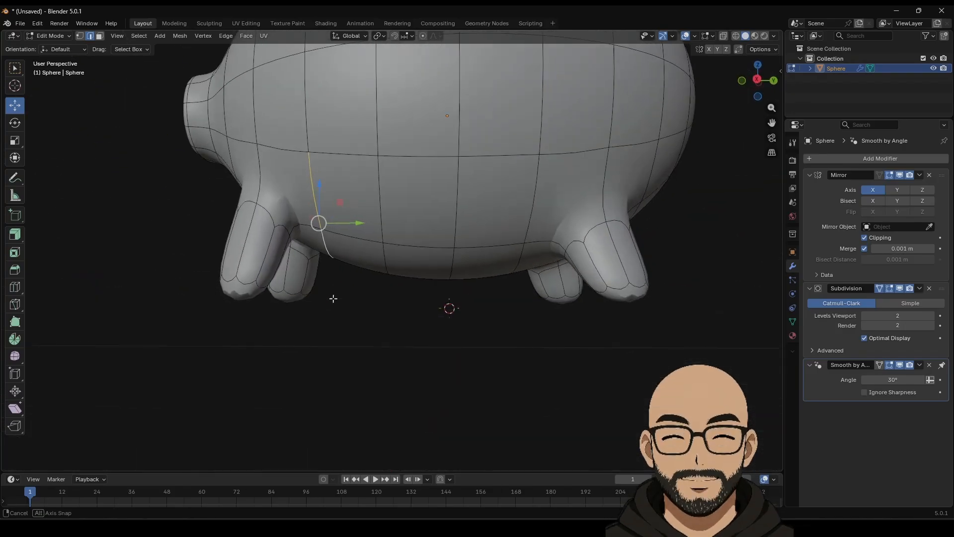
mouse_move(366, 220)
mouse_down()
mouse_move(392, 220)
mouse_move(356, 226)
mouse_up()
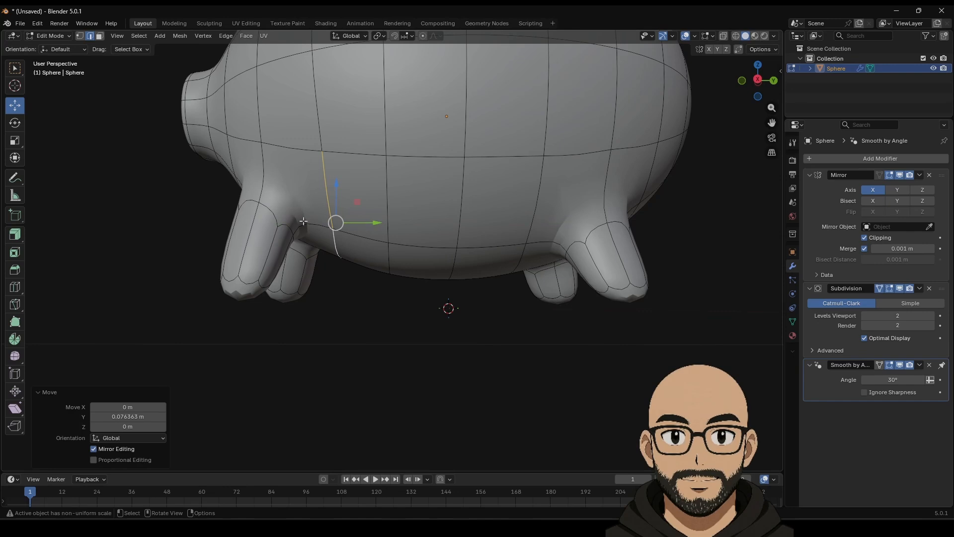
Step: Round the end face of the back leg with LoopTools Circle and adjust the face's scale
middle_drag(505, 328, 308, 234)
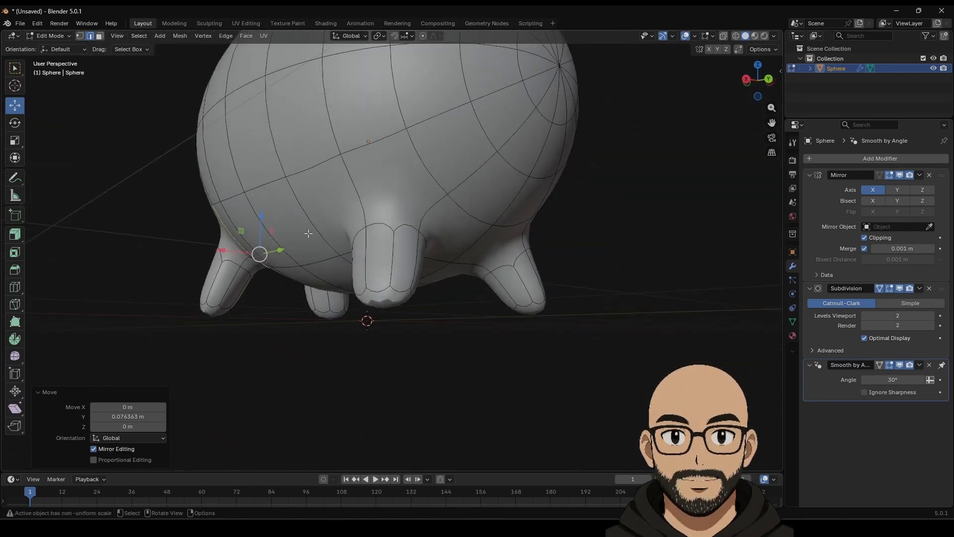
click(100, 36)
middle_drag(404, 312, 424, 292)
click(421, 273)
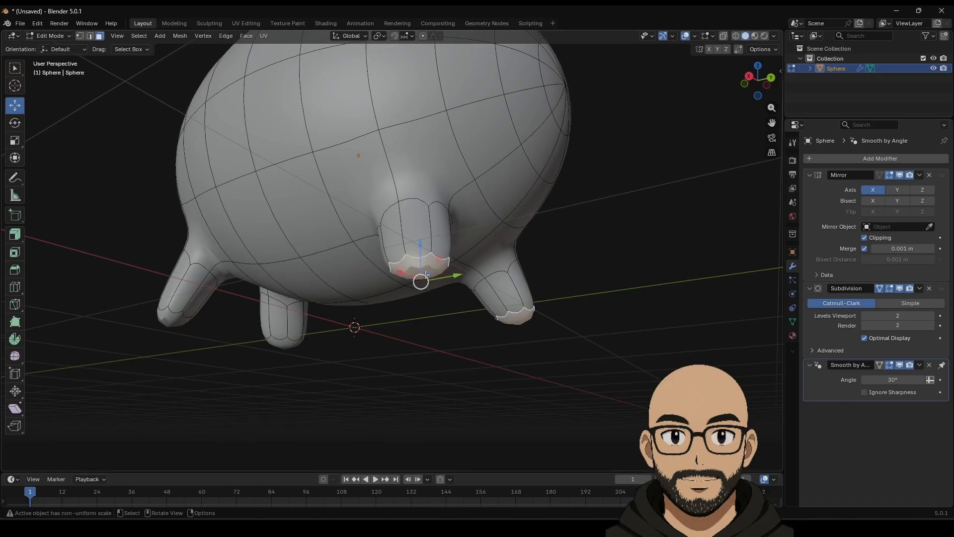
right_click(387, 257)
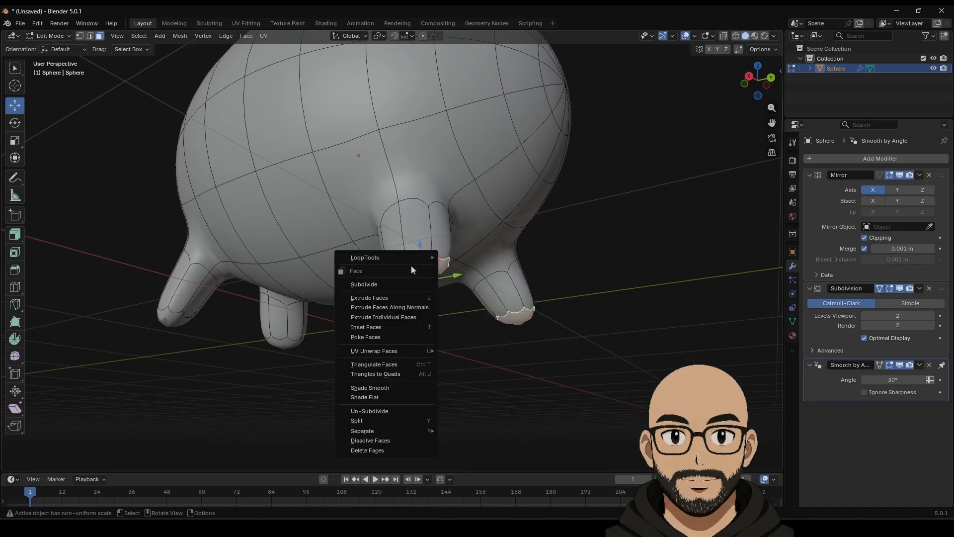
mouse_move(415, 259)
click(461, 267)
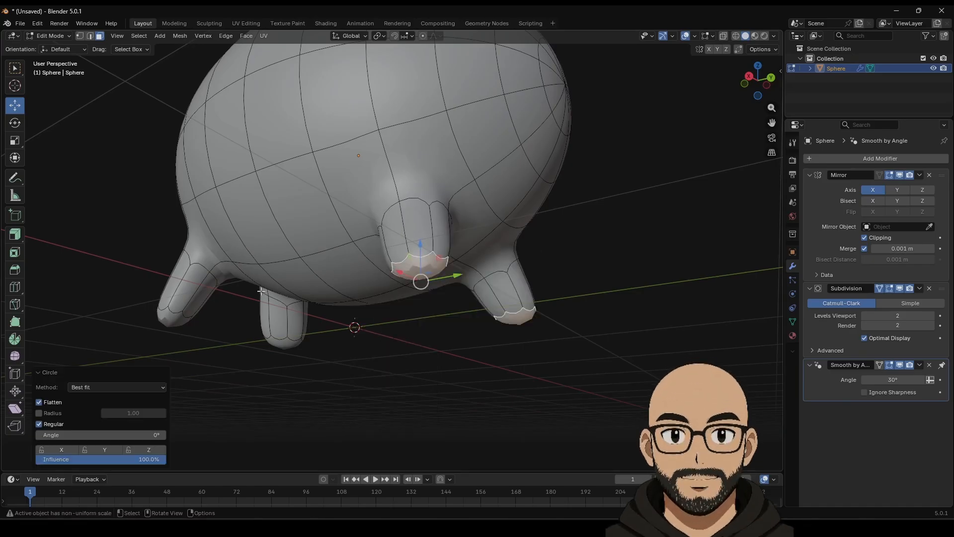
middle_drag(338, 278, 518, 218)
click(14, 140)
drag(463, 146, 446, 151)
Step: Round the end face of the front leg with LoopTools Circle and scale it to about 0.585 along Y
middle_drag(397, 199, 492, 222)
shift+middle_drag(308, 169, 437, 229)
click(373, 181)
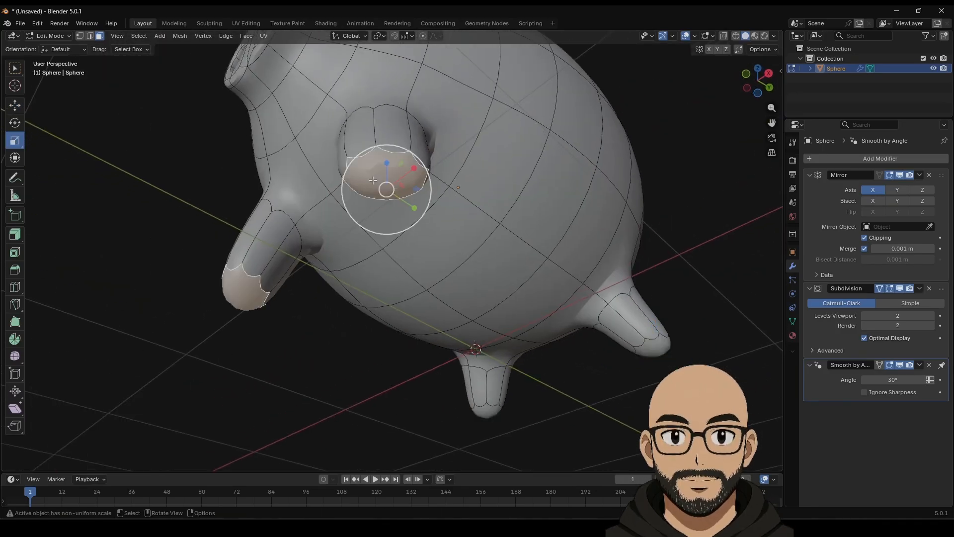
right_click(373, 181)
mouse_move(386, 182)
click(421, 195)
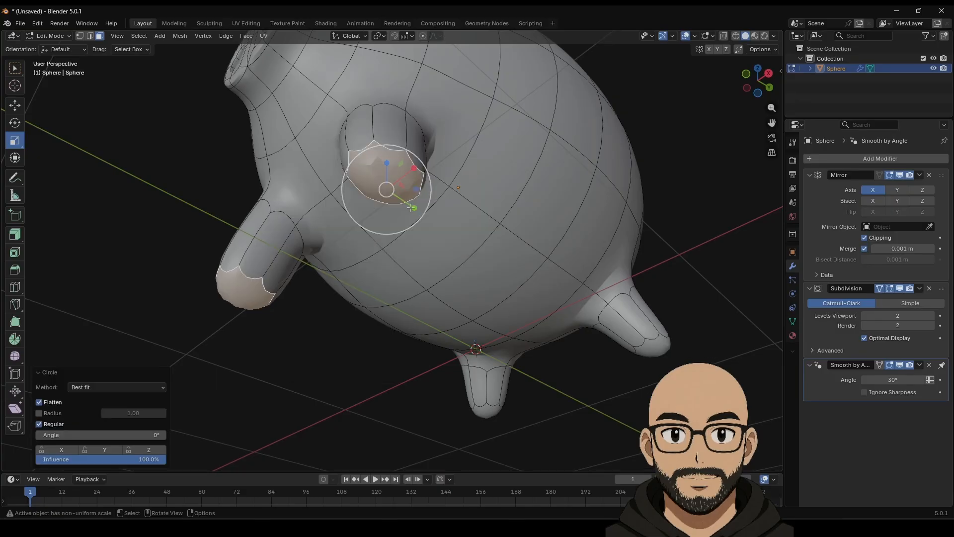
drag(415, 208, 412, 229)
middle_drag(413, 229, 358, 255)
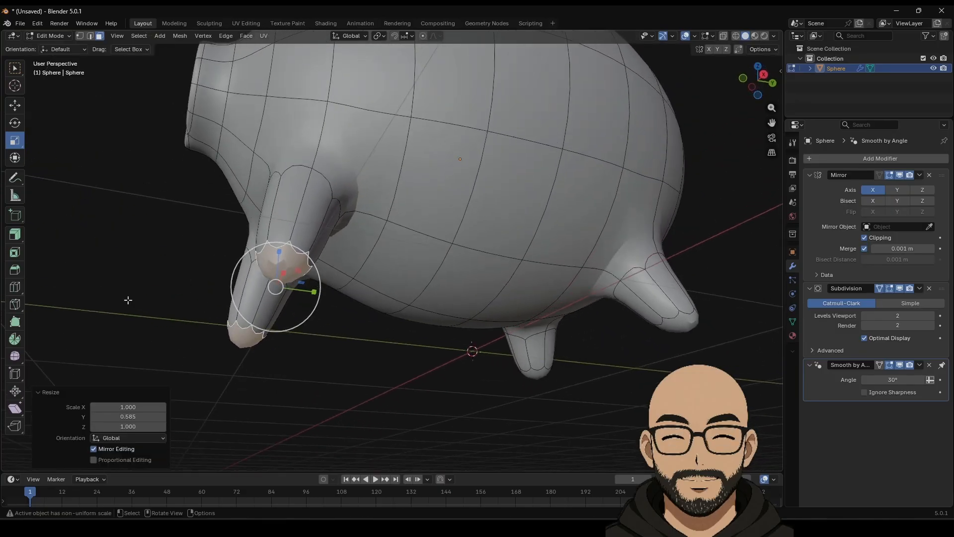
key(Tab)
key(Tab)
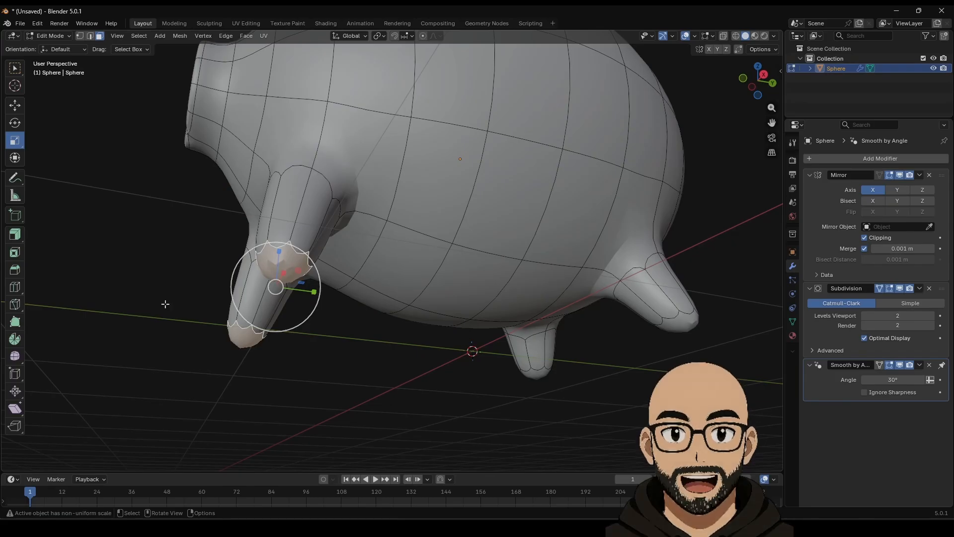
Step: Inset the end faces of the front and back legs together by about 0.023 m
click(14, 105)
middle_drag(383, 267, 365, 250)
shift+click(687, 261)
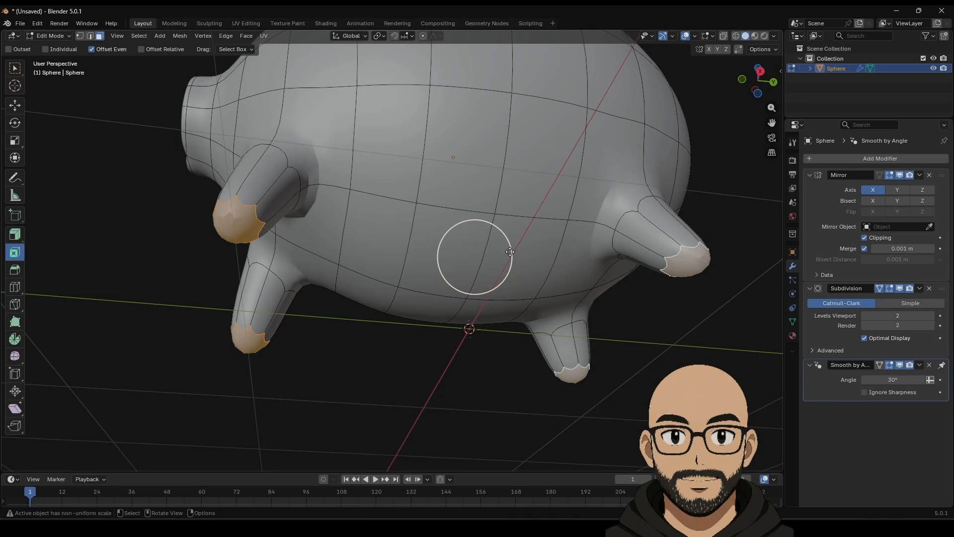
click(15, 253)
drag(495, 254, 510, 257)
middle_drag(178, 220, 290, 236)
Step: Raise the bottom edge loop of the front leg about 0.08 m along Z to round off the foot
click(15, 105)
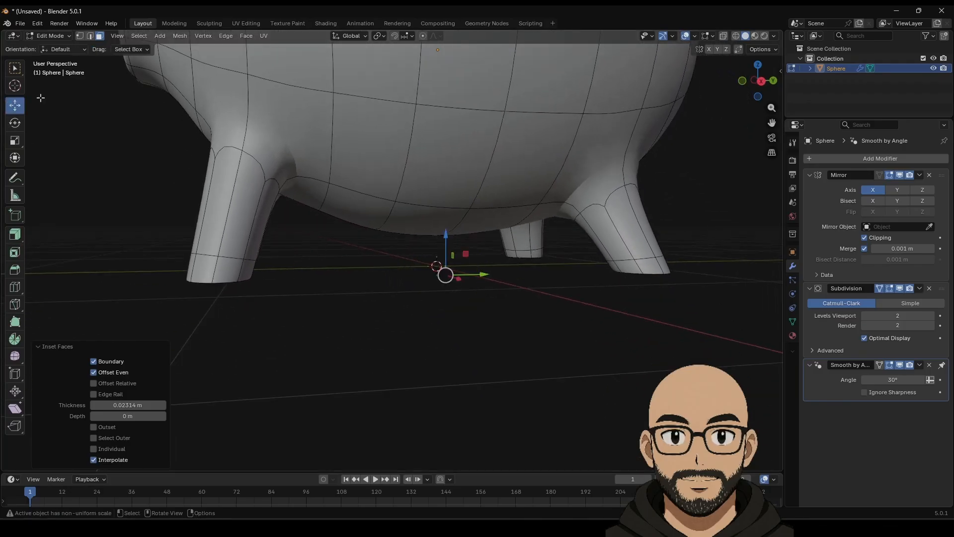
click(89, 37)
alt+click(221, 282)
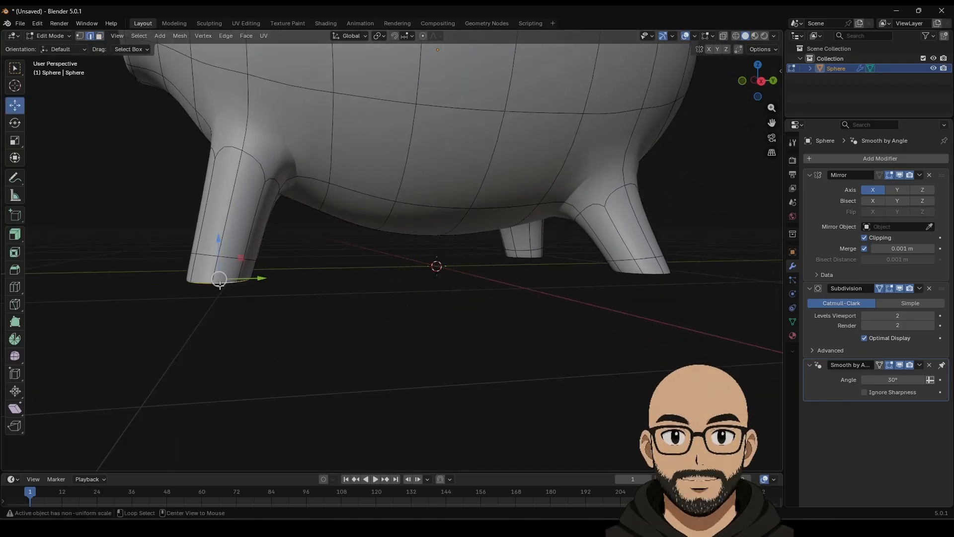
drag(216, 257, 220, 248)
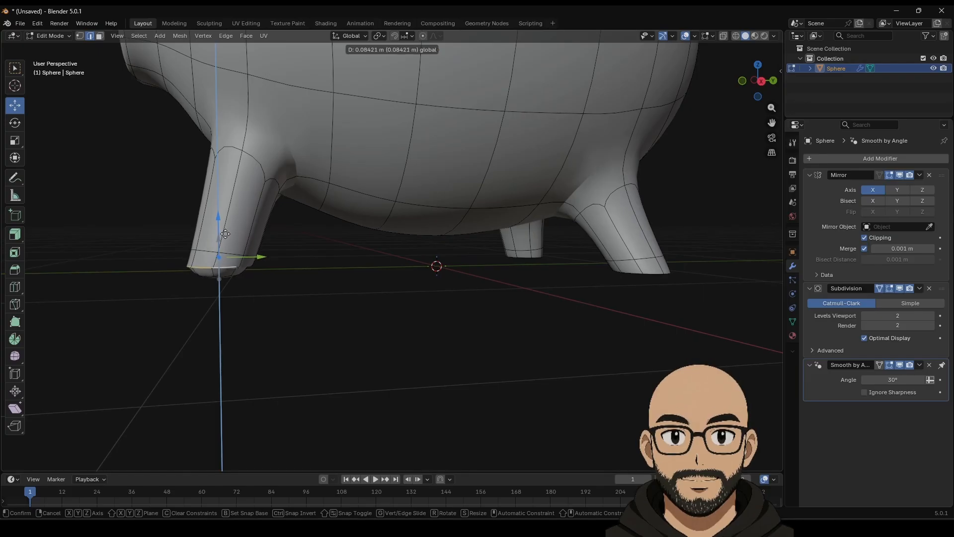
Step: Raise the edge loop above the front foot about 0.136 m and shift it along Y by about 0.02 m and another 0.009 m
click(214, 252)
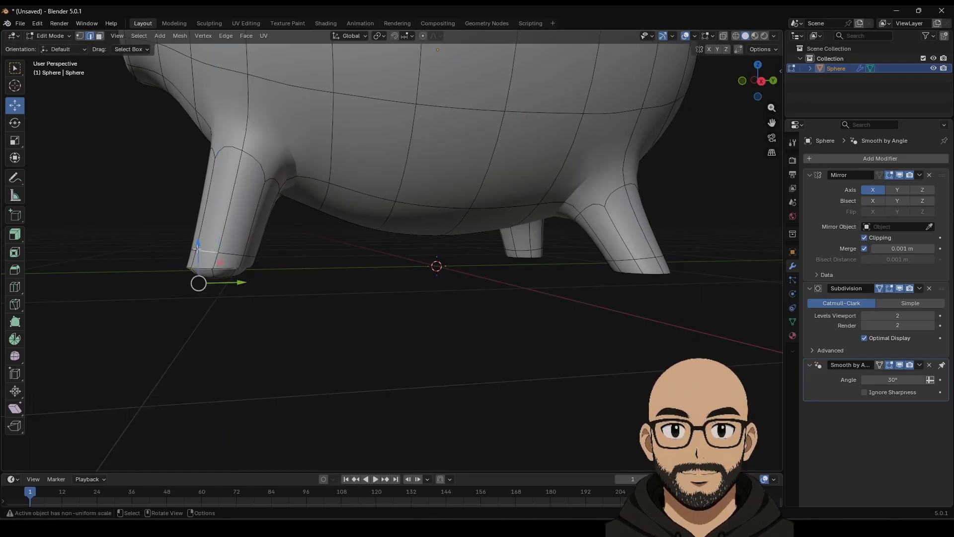
drag(218, 240, 221, 219)
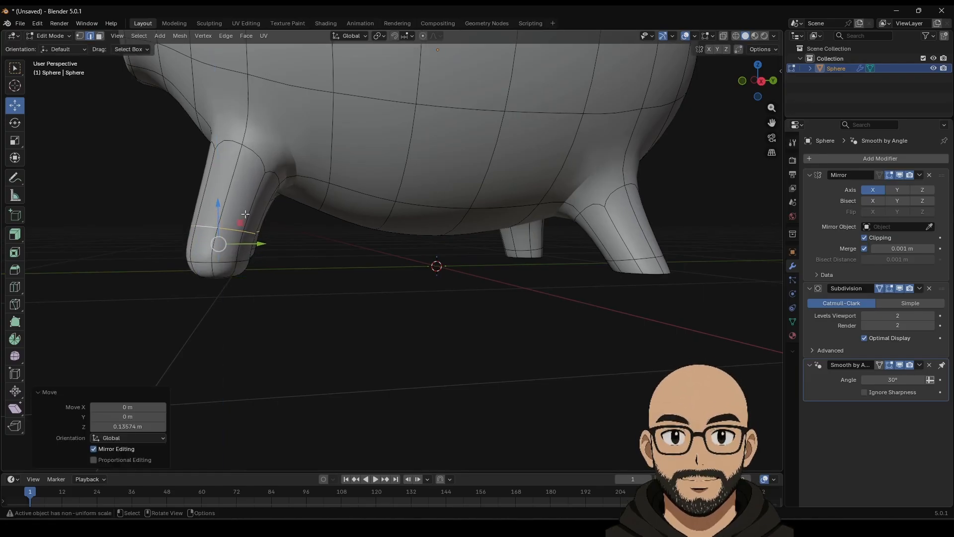
drag(263, 244, 267, 238)
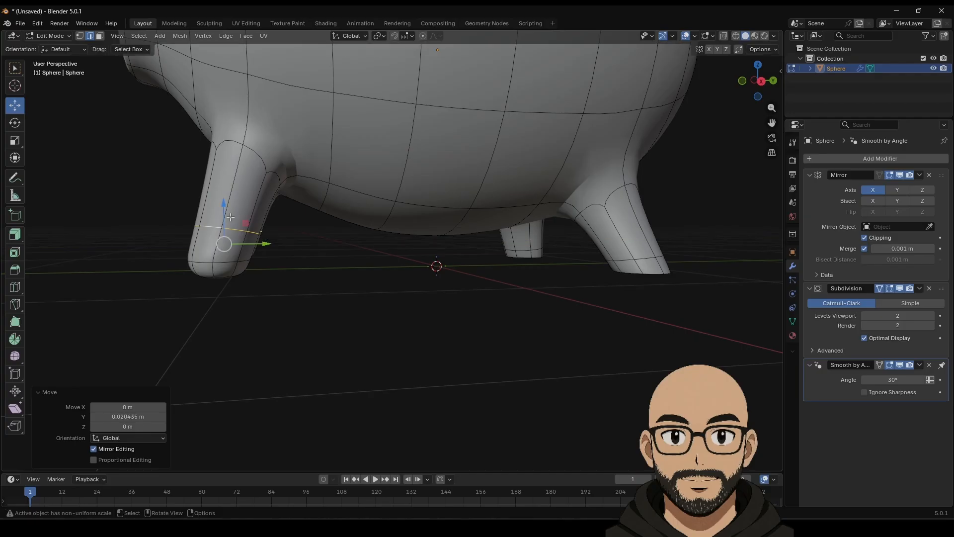
drag(224, 204, 223, 197)
key(Escape)
drag(264, 235, 267, 234)
Step: Raise the back leg's lower edge loops to round off the foot and shift the bottom loop about -0.012 m along Y
key(KP_1)
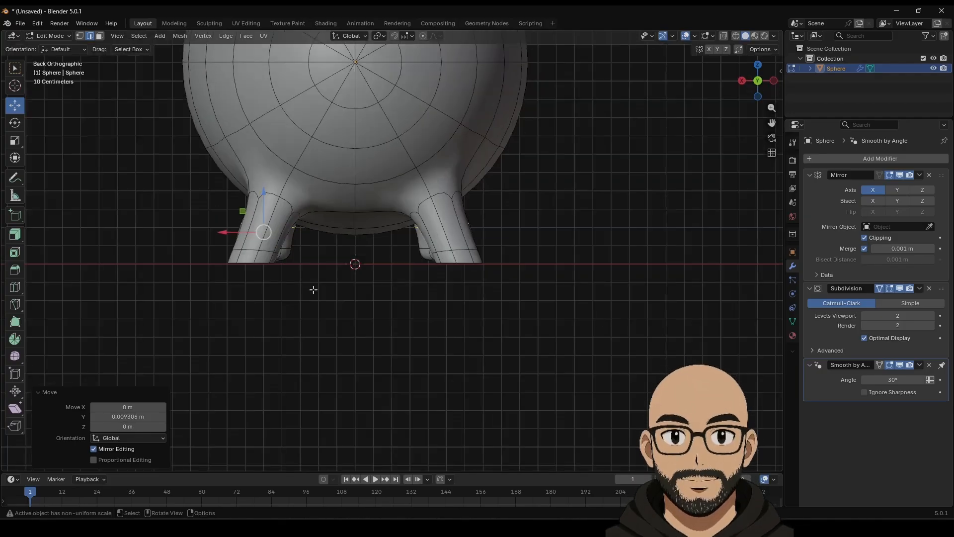
middle_drag(315, 290, 557, 305)
alt+click(580, 287)
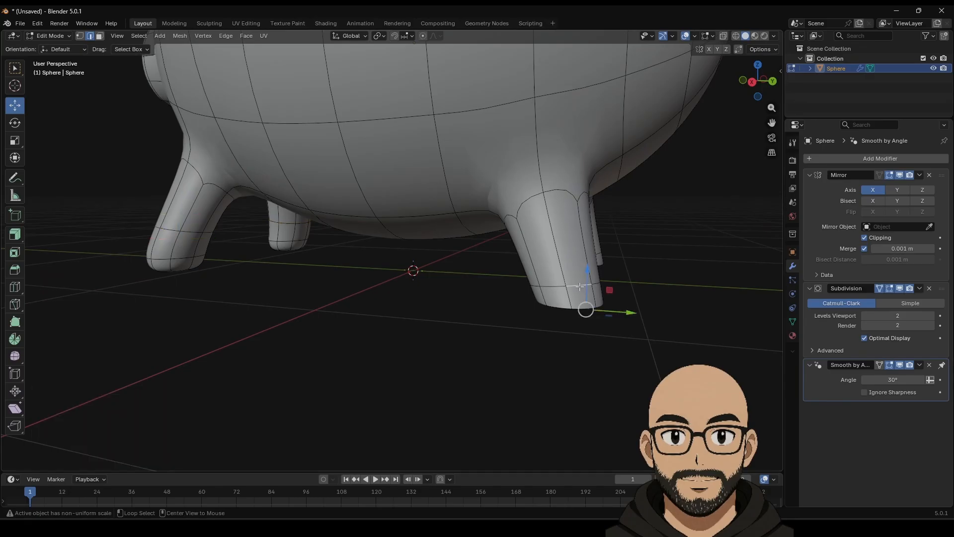
drag(580, 277, 569, 258)
alt+click(580, 301)
drag(612, 291, 607, 291)
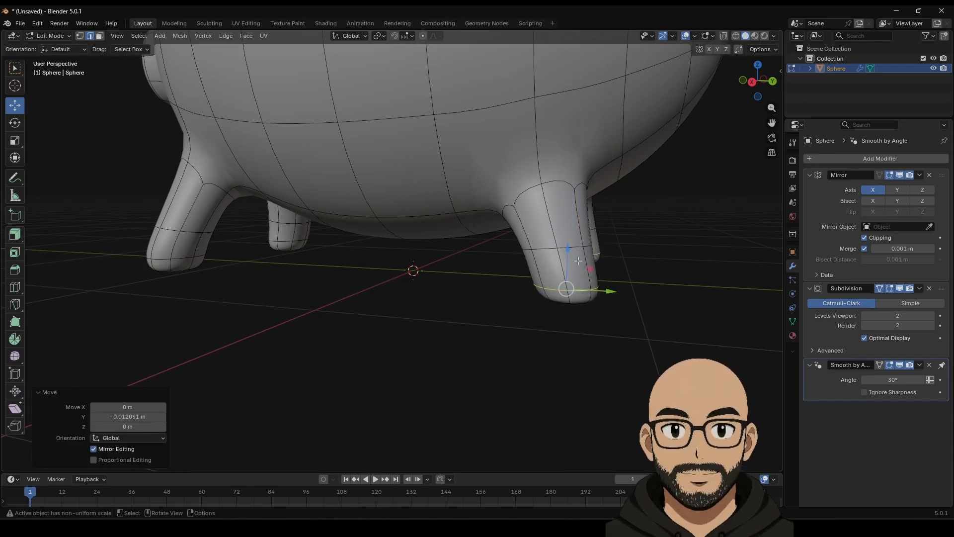
Step: Raise the edge loop above the back foot and nudge it about 0.0015 m along Y
alt+click(558, 248)
drag(558, 227, 558, 221)
drag(601, 247, 599, 247)
Step: Shift the edge loop above the front foot about -0.03 m along X to straighten the leg
middle_drag(482, 347, 542, 285)
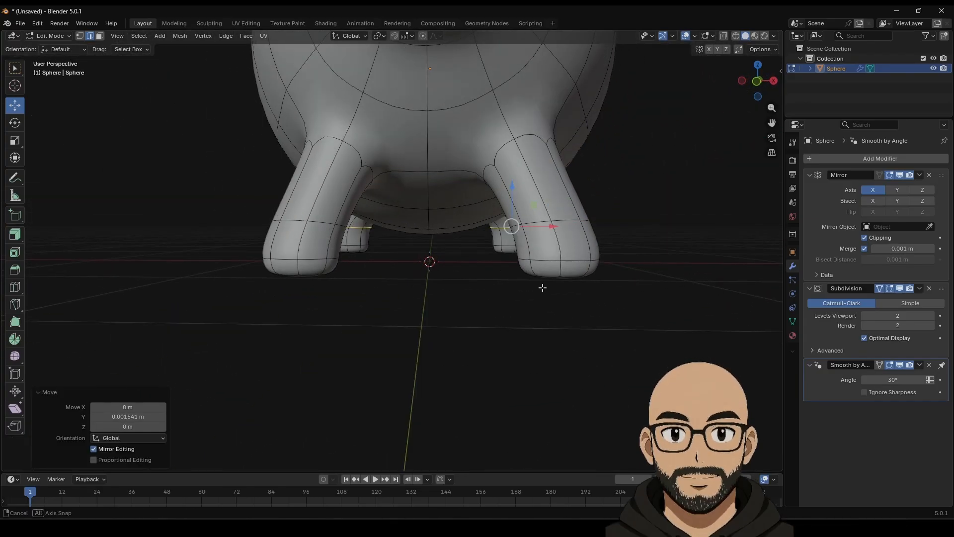
drag(554, 226, 586, 236)
right_click(541, 228)
alt+click(568, 221)
Step: Select the edge loop above the back foot and nudge it slightly along Y
middle_drag(586, 235, 494, 303)
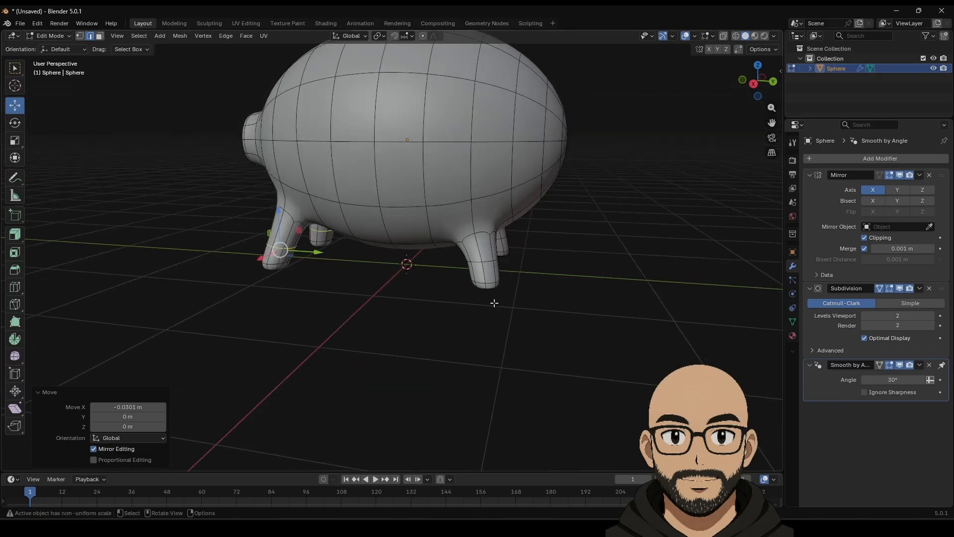
alt+click(491, 263)
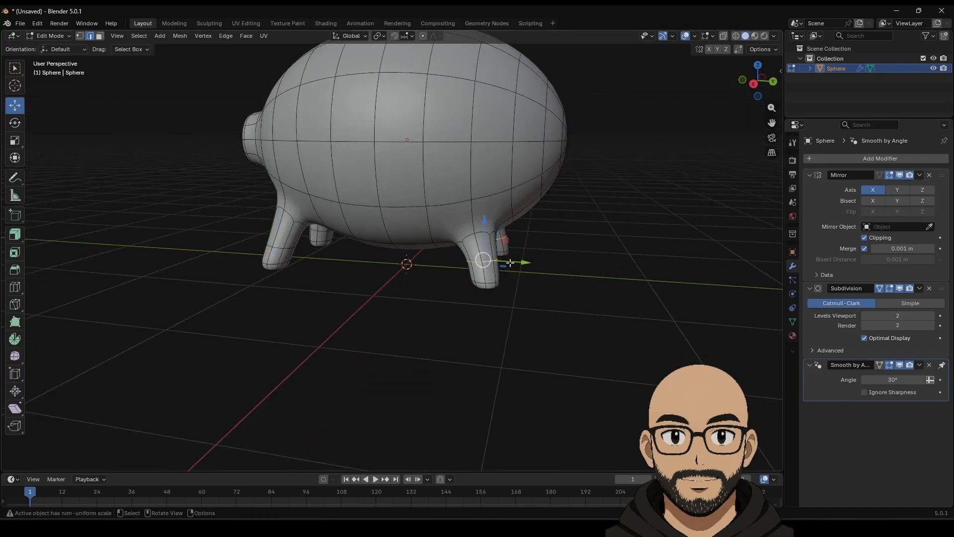
drag(511, 263, 508, 262)
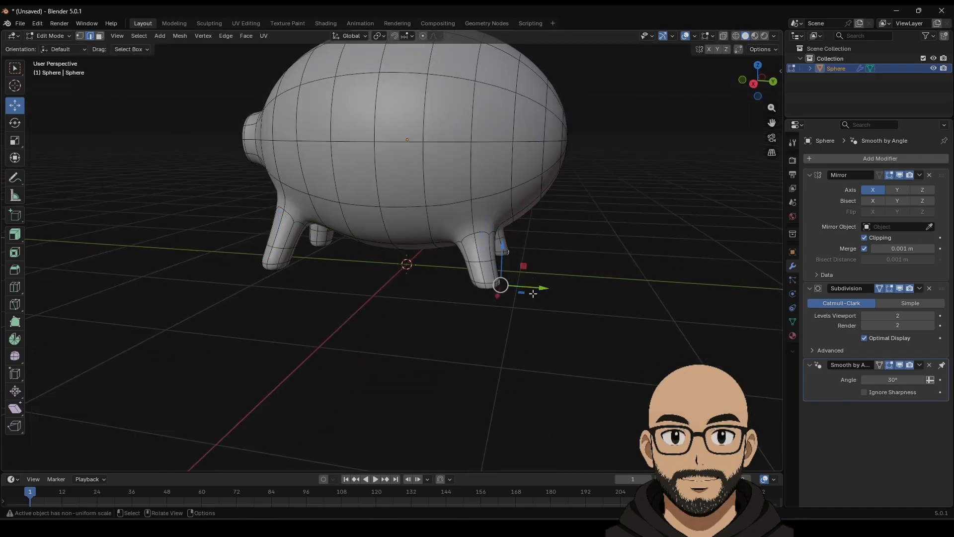
Step: Return to Object Mode, deselect the pig and examine the smoothed model from the front and side
middle_drag(507, 262, 460, 260)
key(Tab)
click(451, 292)
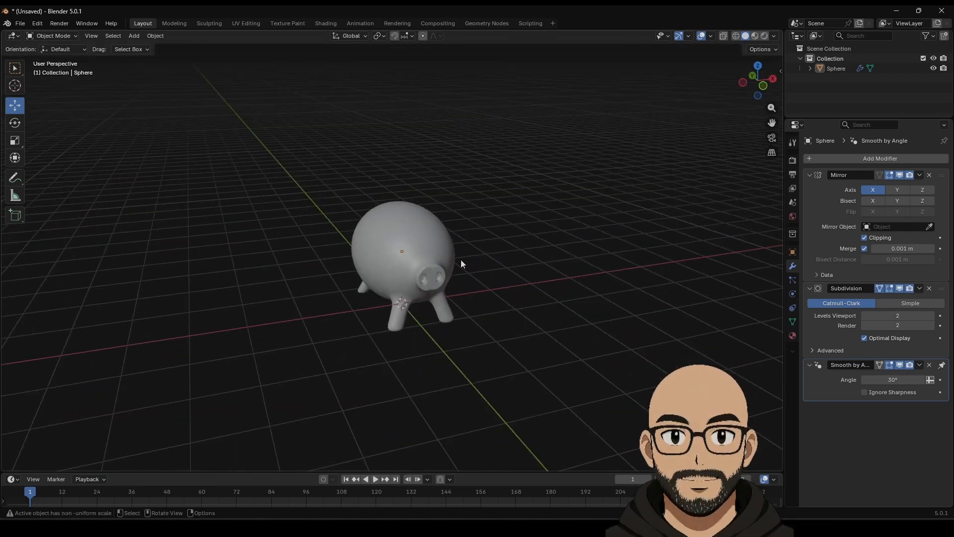
middle_drag(532, 273, 449, 179)
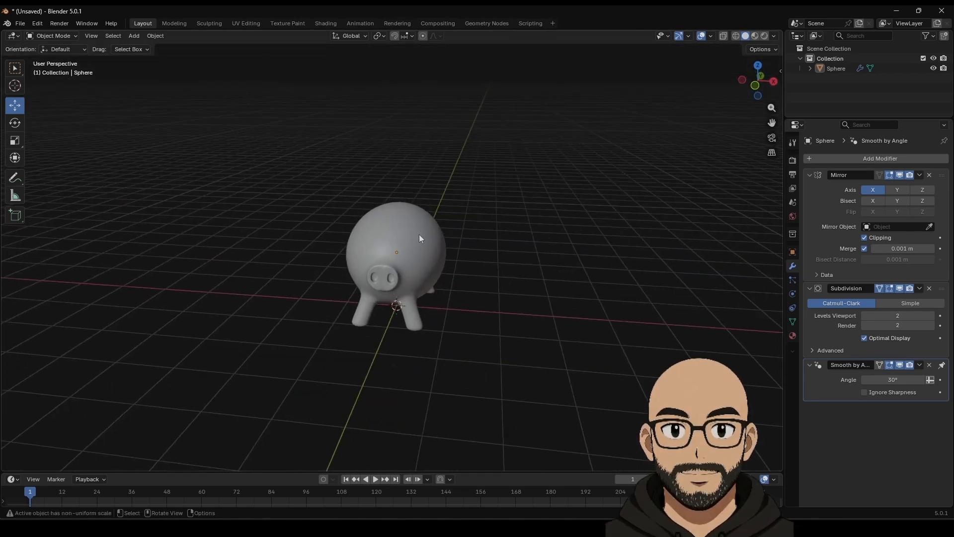
Step: Add a 2 m mesh plane in Object Mode and raise it about 1.83 m along Z to the pig's back
key(Tab)
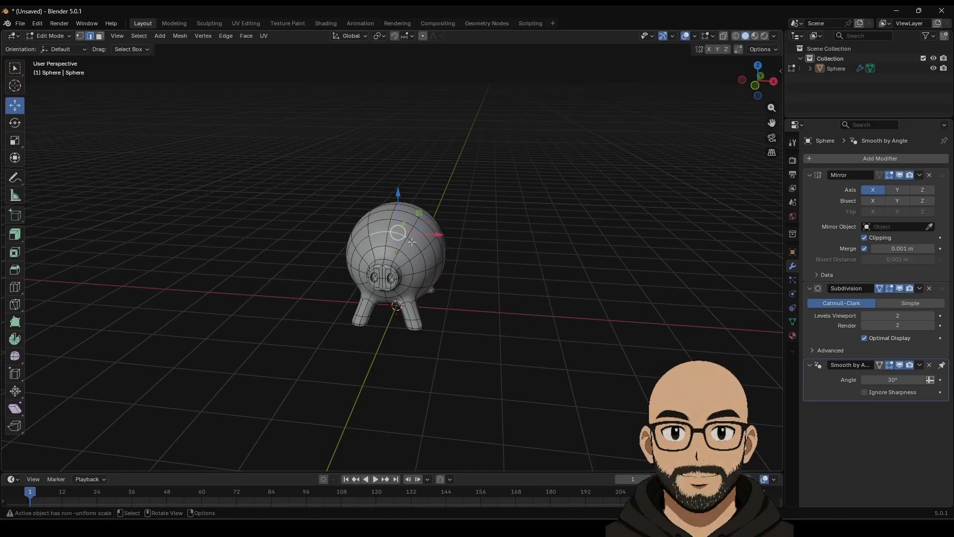
key(Tab)
click(134, 37)
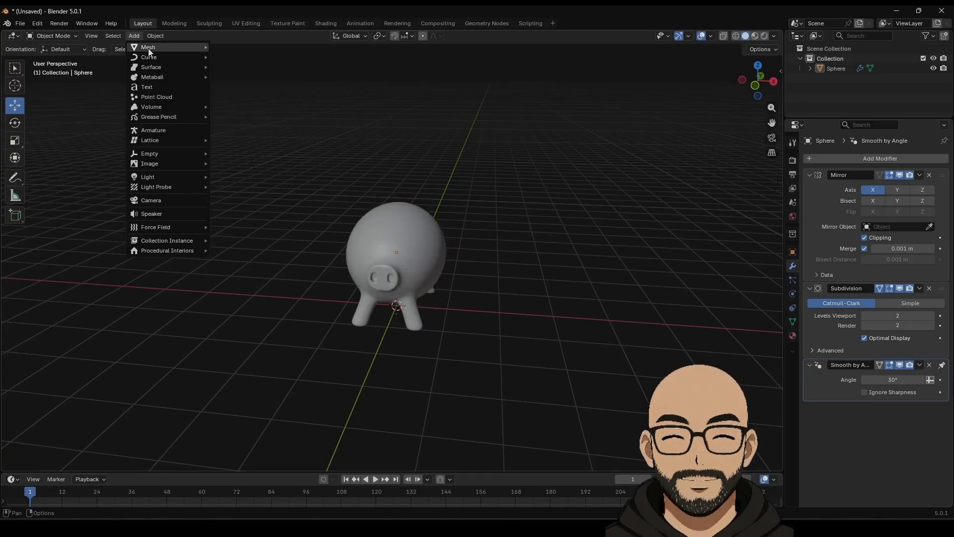
mouse_move(149, 50)
click(233, 47)
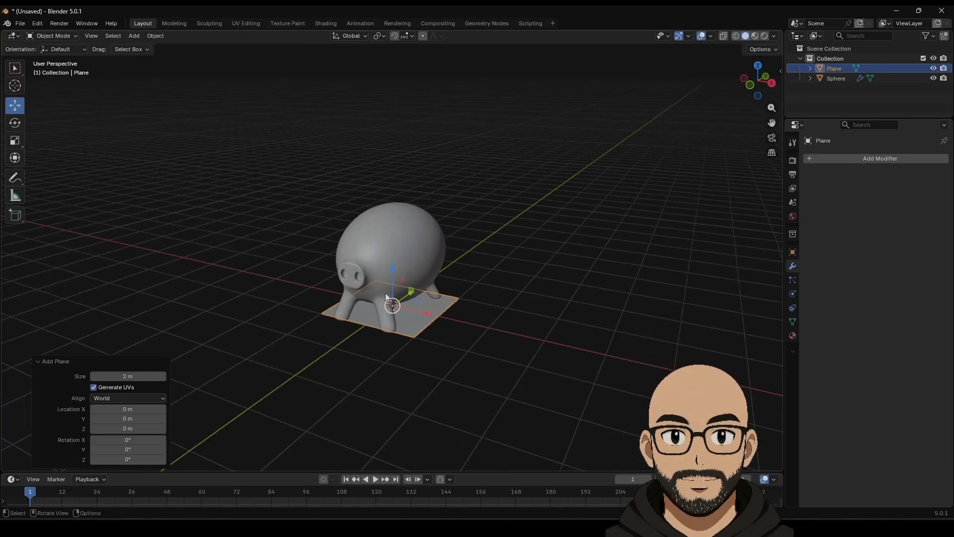
drag(386, 293, 392, 232)
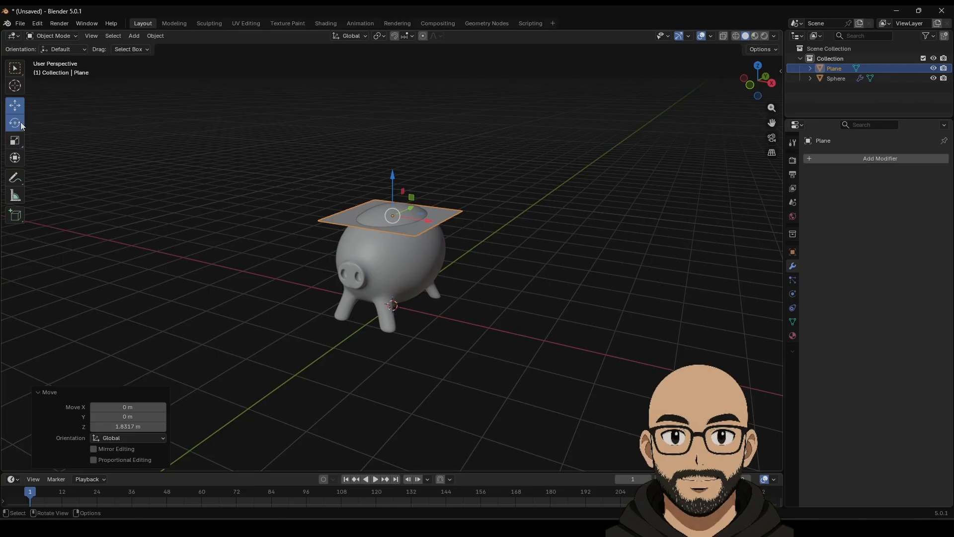
Step: Rotate the plane 90° about X and shift it toward the head, about -0.77 m and then -0.15 m along Y
drag(378, 196, 422, 250)
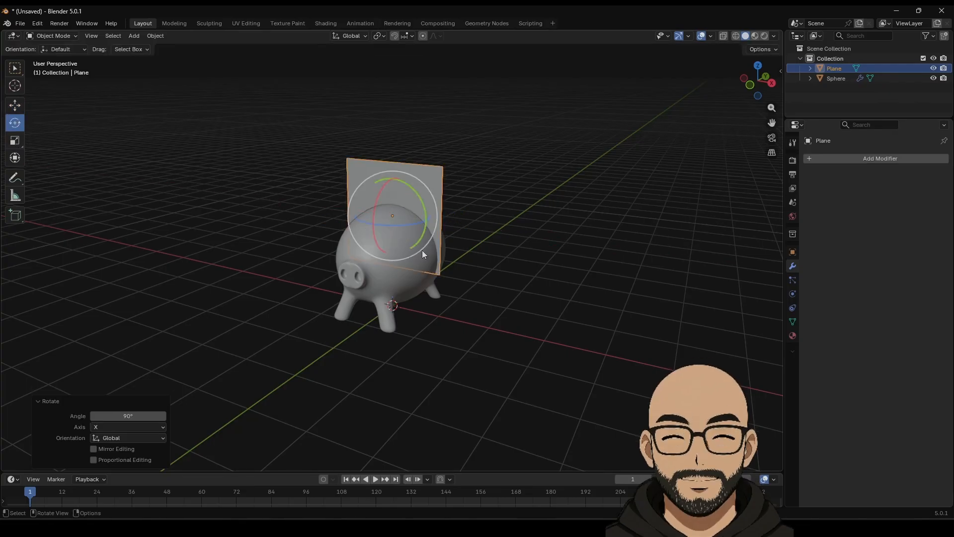
middle_drag(422, 250, 391, 236)
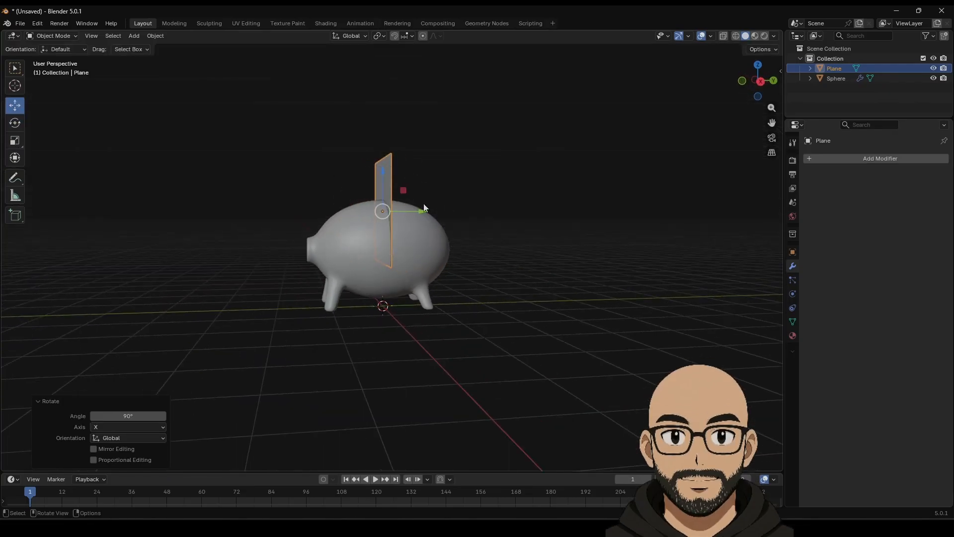
drag(424, 208, 376, 214)
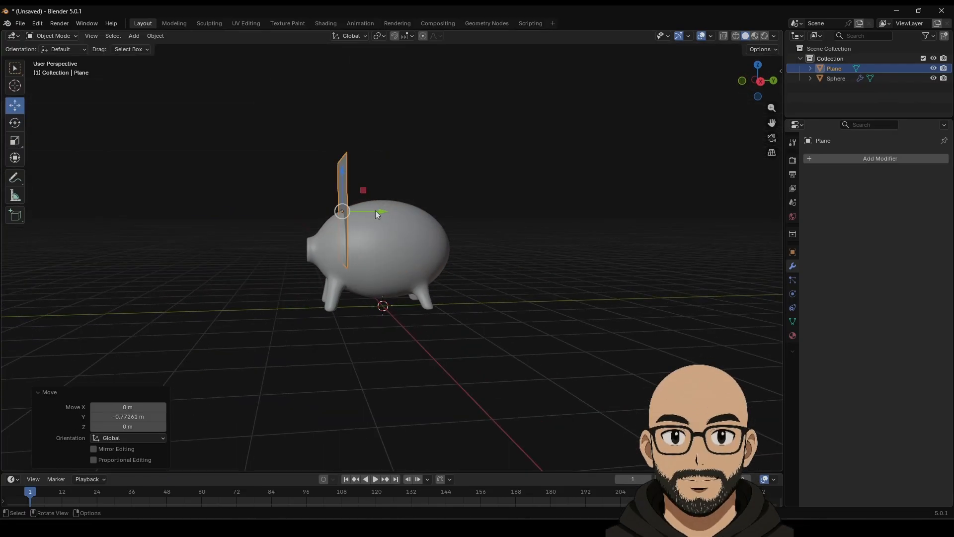
click(736, 35)
mouse_move(522, 209)
middle_down()
mouse_move(383, 299)
mouse_move(330, 302)
mouse_move(264, 196)
middle_up()
drag(294, 155, 269, 158)
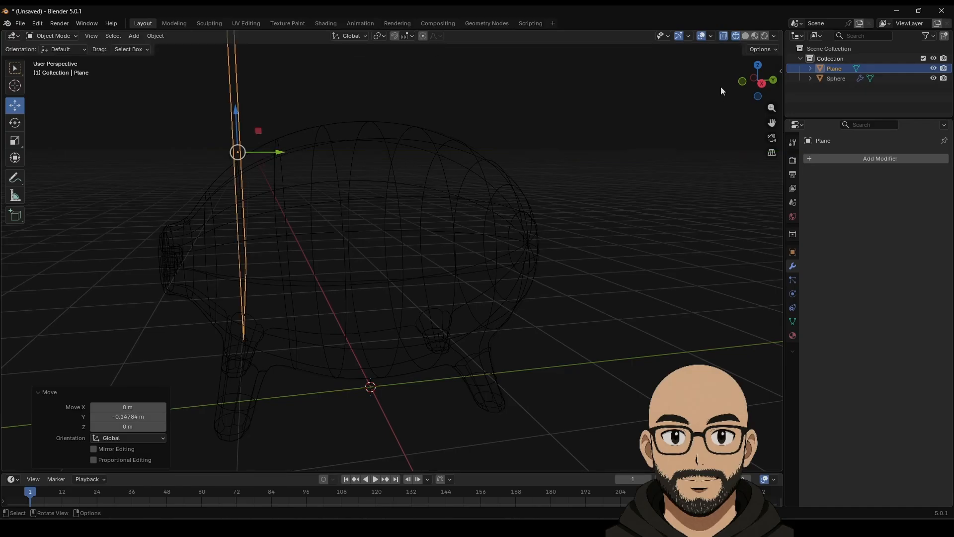
click(746, 36)
Step: Scale the upright plane down to about 0.25 and raise it about 0.206 m along Z
middle_drag(318, 219, 452, 236)
scroll(453, 236, down, 4)
mouse_move(461, 279)
middle_down()
mouse_move(430, 277)
mouse_move(464, 292)
middle_up()
key(s)
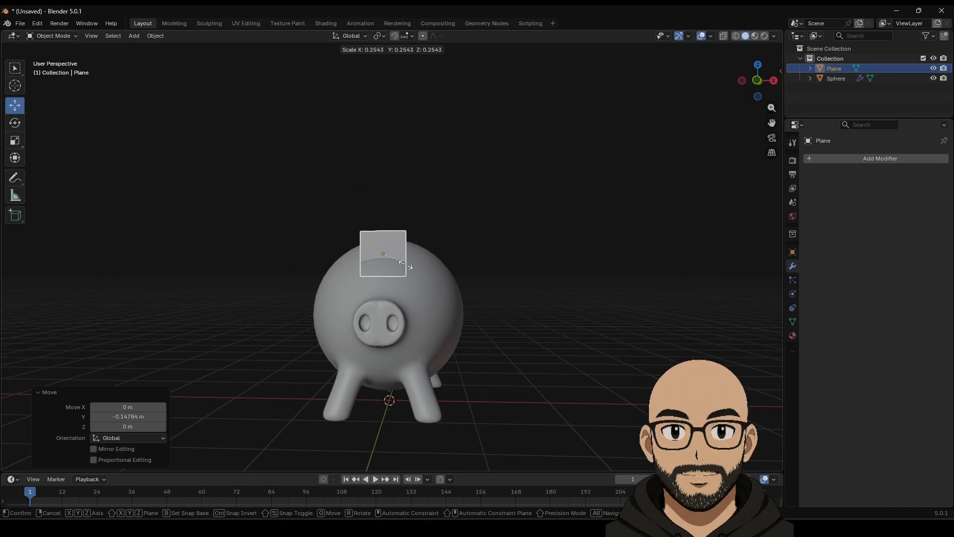
click(398, 257)
drag(383, 222, 383, 203)
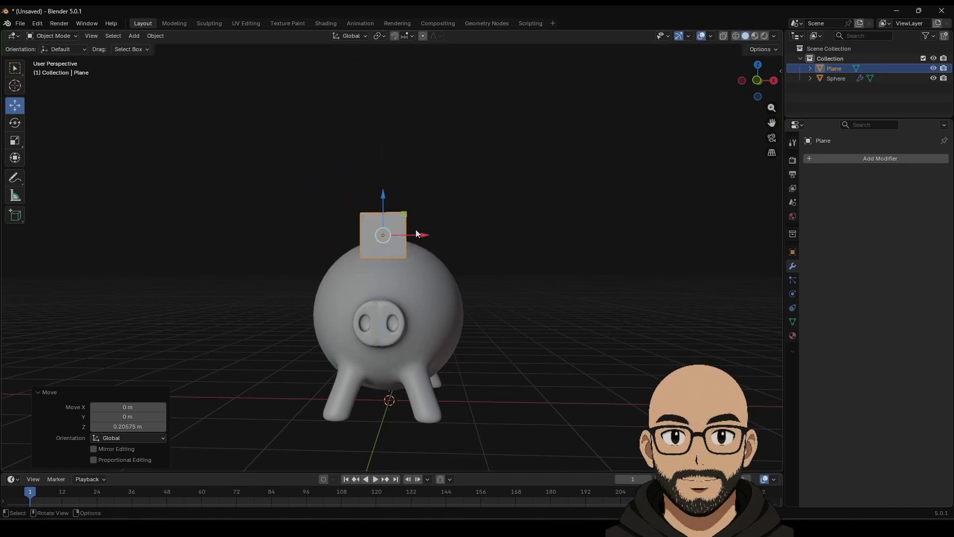
Step: Shift the plane along positive X to one side of the head and tilt it about 24.8° around Y
drag(418, 234, 447, 256)
click(15, 123)
scroll(464, 291, up, 2)
scroll(427, 277, up, 4)
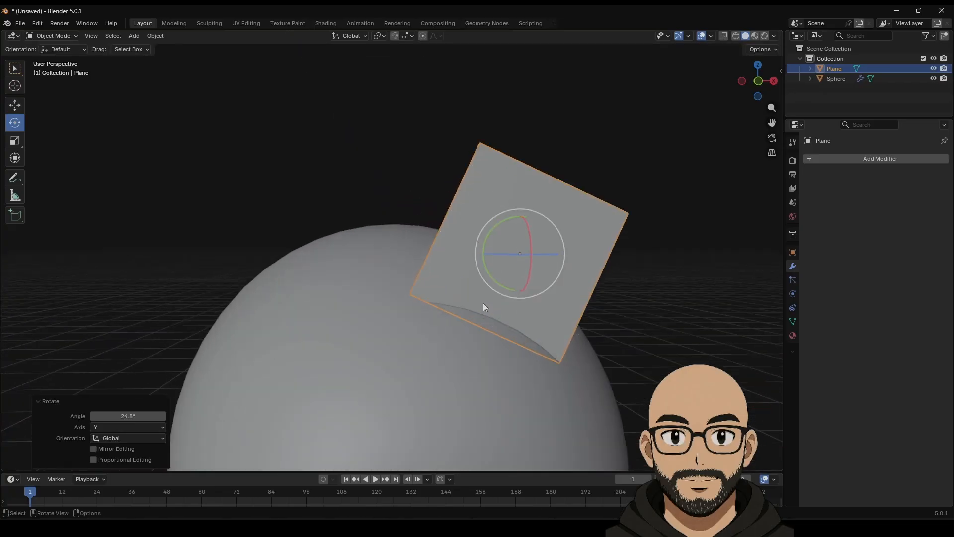
scroll(565, 305, up, 1)
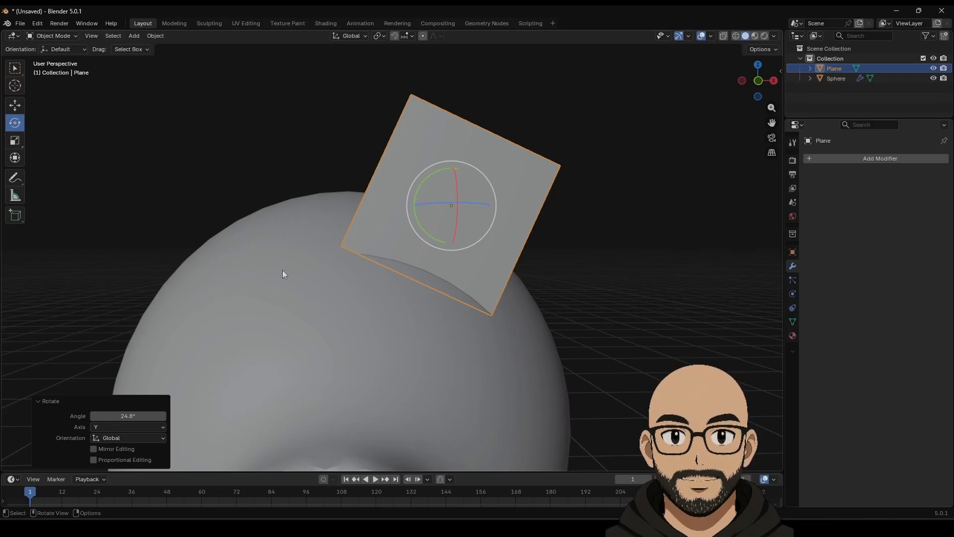
Step: Subdivide the ear plane once in Edit Mode
key(Tab)
right_click(431, 192)
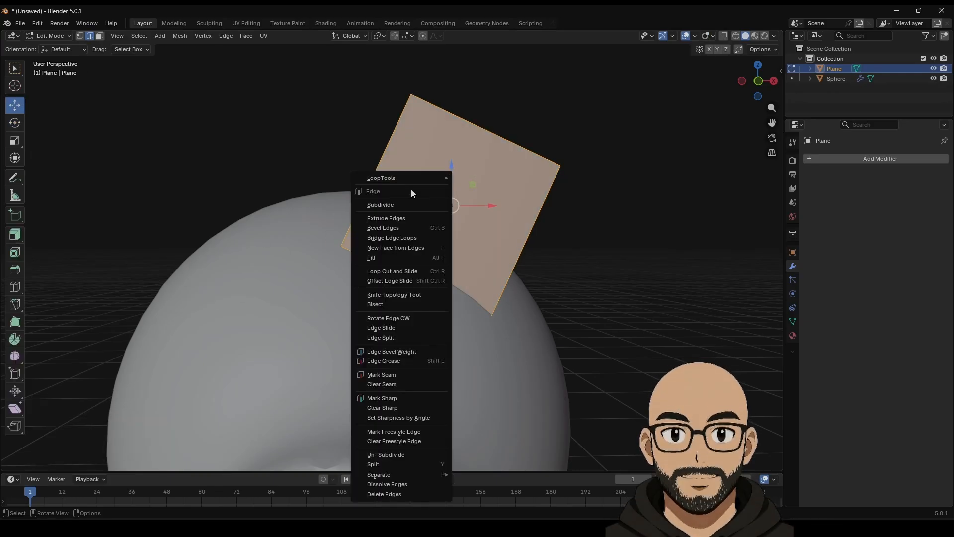
click(408, 205)
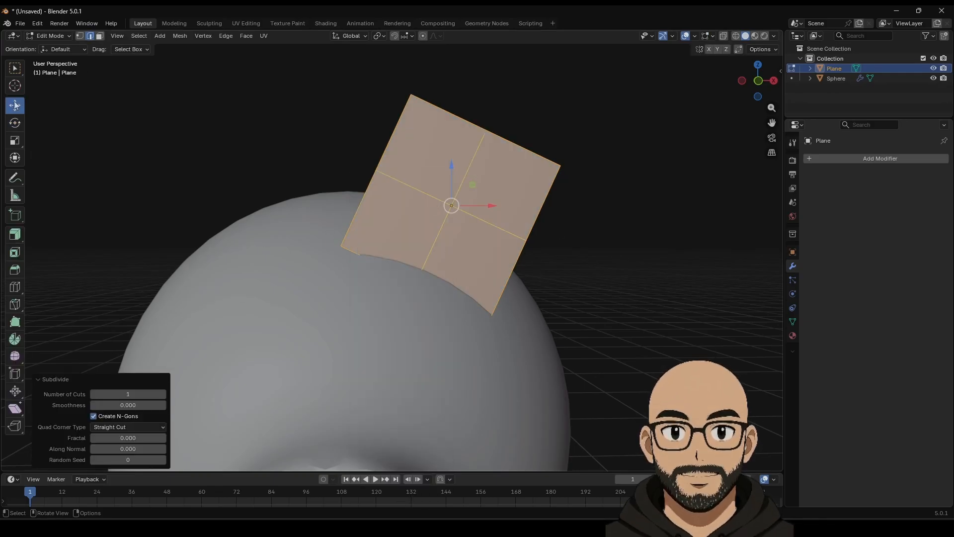
Step: Taper the ear by scaling its upper edges to about 0.332 and its lower edges to about 0.674
click(85, 39)
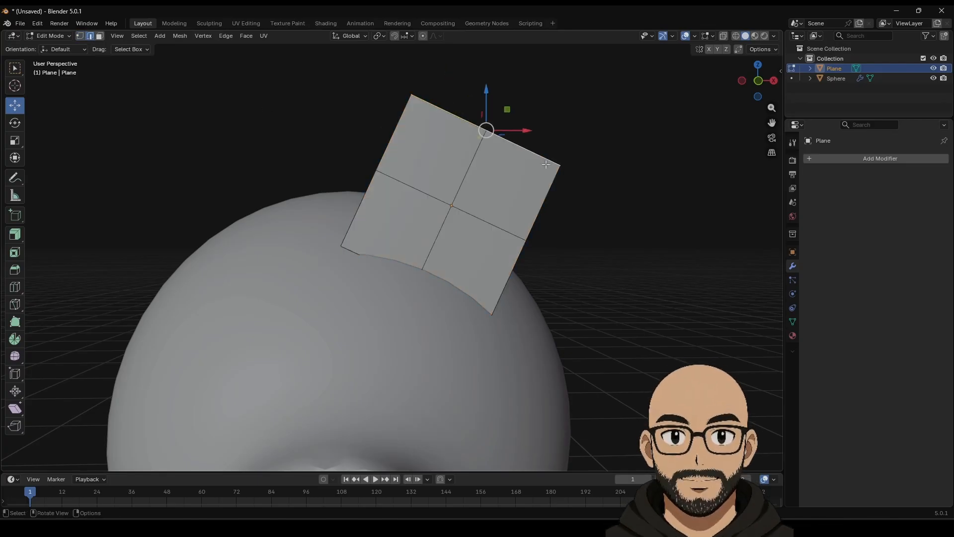
key(s)
click(509, 159)
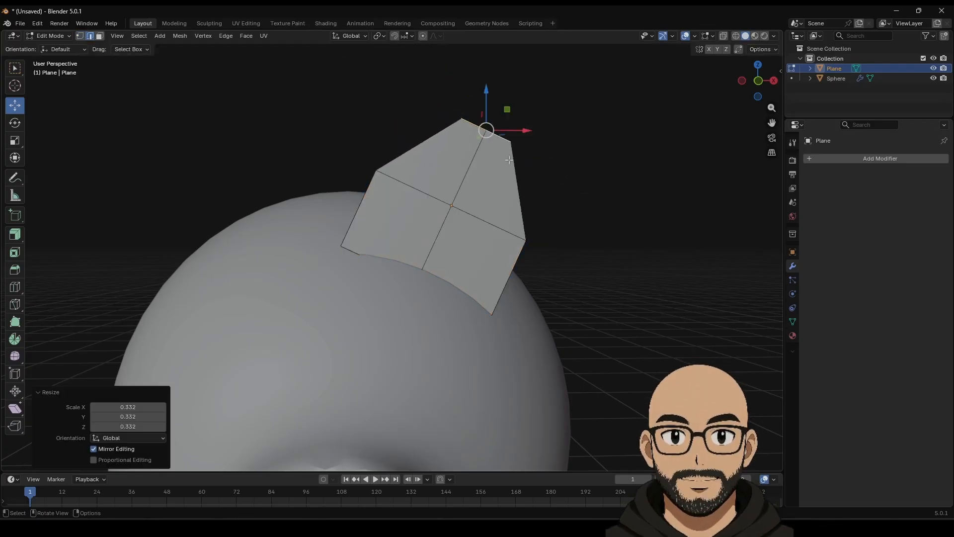
click(365, 258)
key(s)
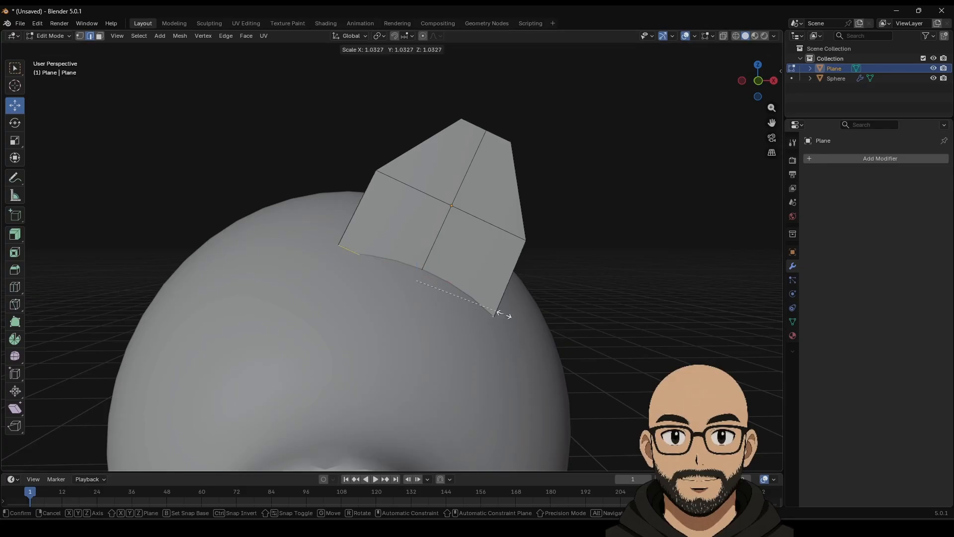
click(473, 303)
middle_drag(473, 304, 507, 313)
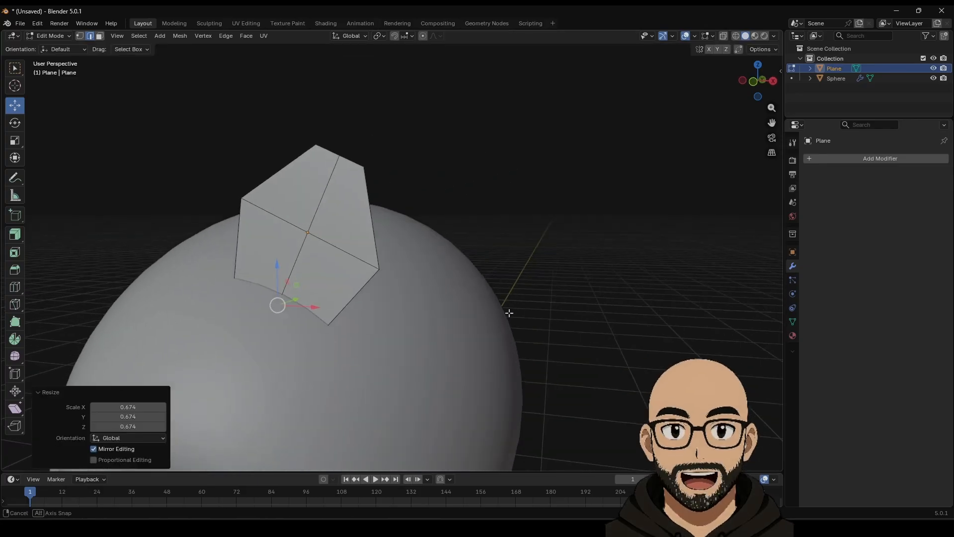
Step: Fold the ear by moving its lengthwise centre edges about 0.064 m along Y
click(297, 251)
middle_drag(333, 243, 164, 236)
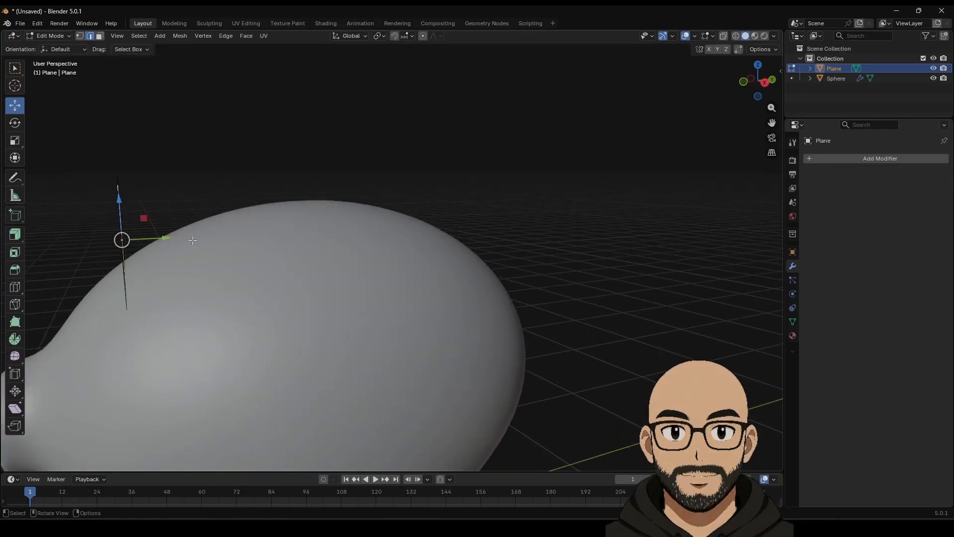
key(g)
key(y)
click(169, 238)
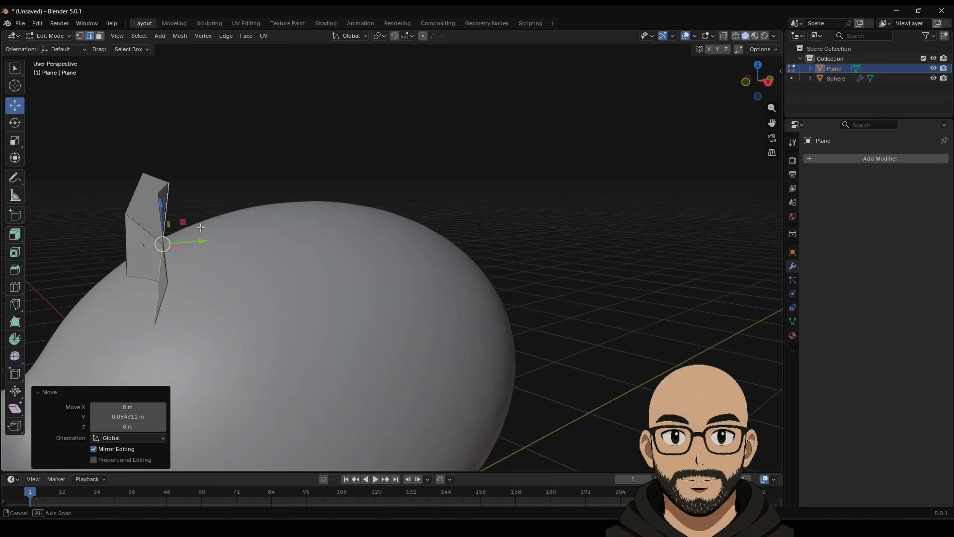
Step: Move the ear's top middle vertex slightly forward along negative Y and return to Object Mode
click(158, 174)
middle_drag(158, 174, 284, 209)
click(79, 36)
click(328, 184)
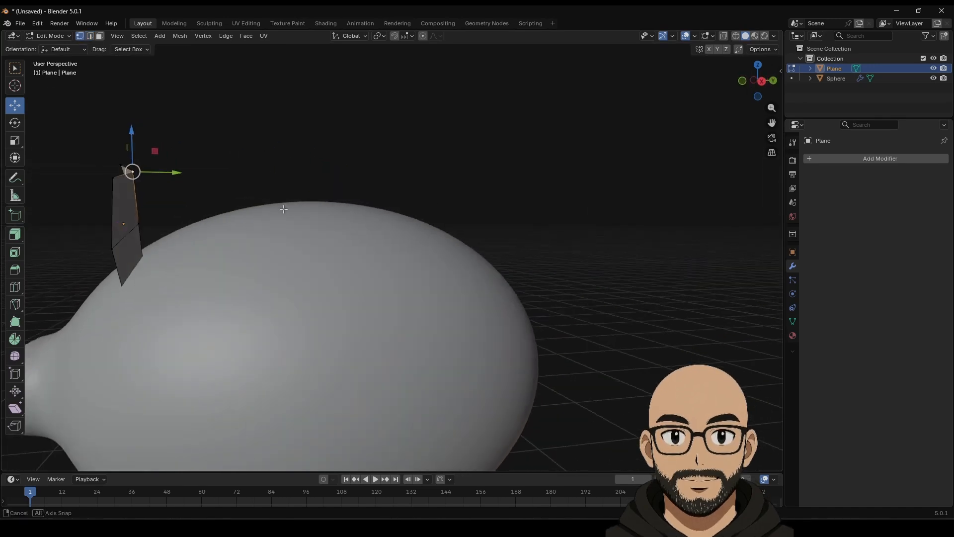
drag(180, 172, 162, 167)
middle_drag(124, 193, 466, 240)
key(Tab)
Step: Shift the ear about 0.1 m along X and lower it about 0.025 m along Z onto the head
scroll(424, 258, down, 5)
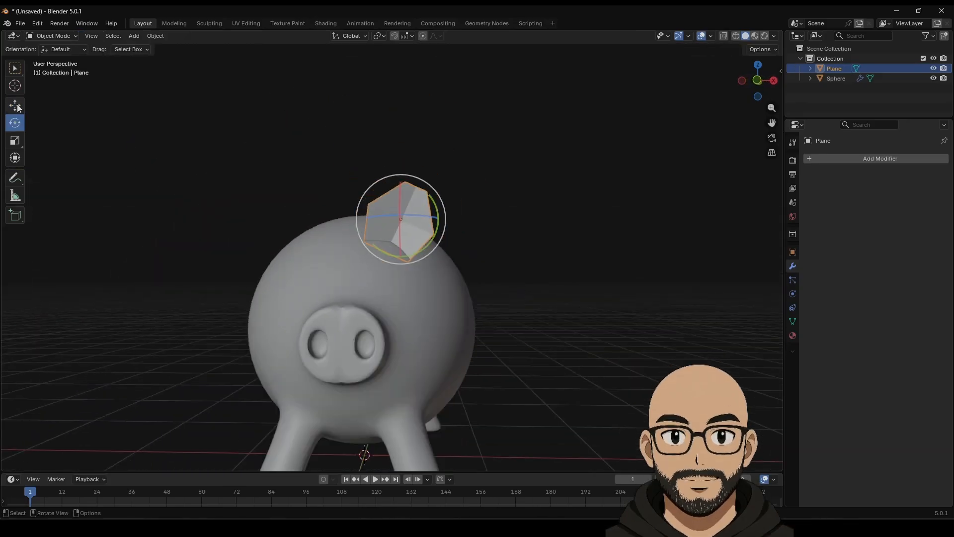
drag(441, 218, 458, 222)
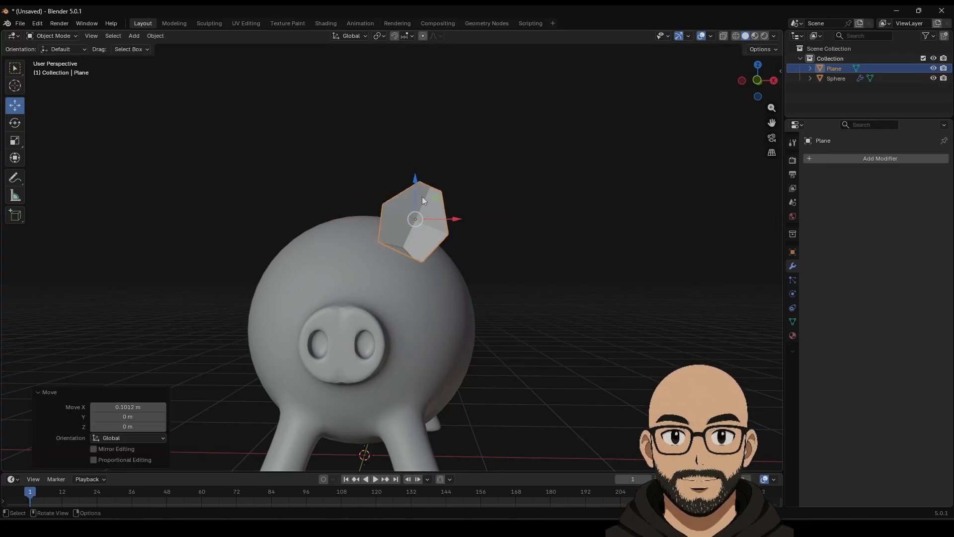
drag(422, 195, 417, 196)
Step: Add a Solidify modifier to the ear and set its thickness to -0.22 m
click(855, 159)
mouse_move(846, 159)
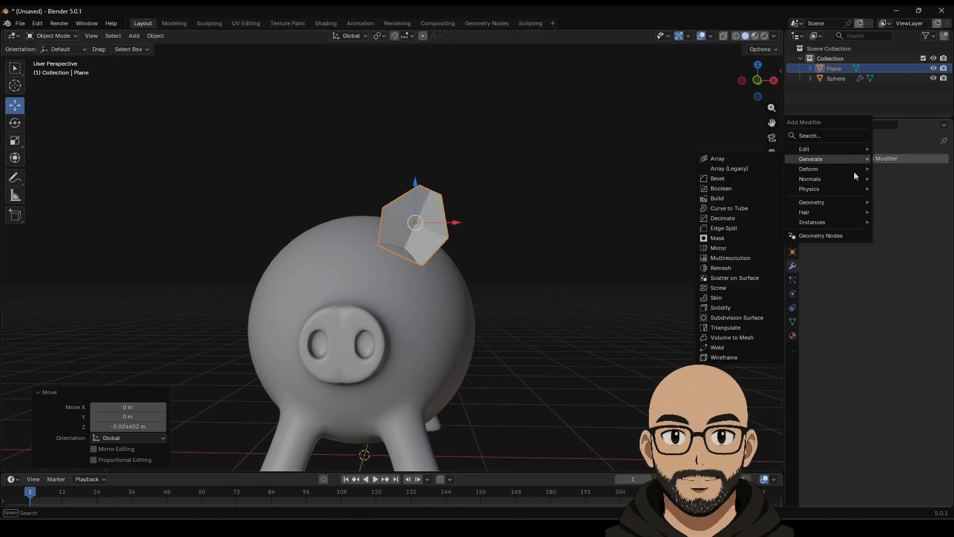
click(732, 305)
scroll(580, 266, up, 4)
mouse_move(548, 262)
middle_down()
mouse_move(522, 268)
mouse_move(537, 264)
middle_up()
drag(898, 202, 803, 225)
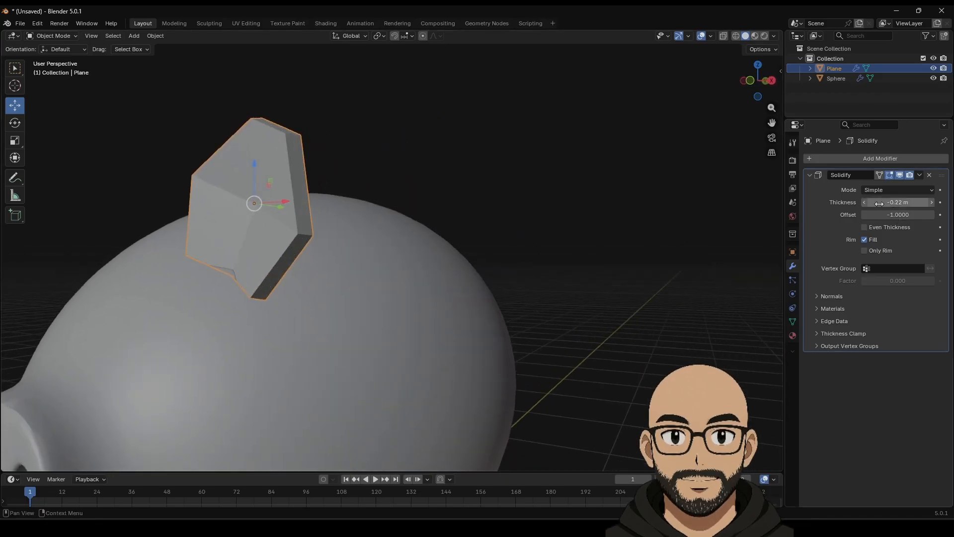
Step: Add a Subdivision Surface modifier with viewport level 2 to the ear and apply Shade Auto Smooth
click(884, 157)
mouse_move(855, 154)
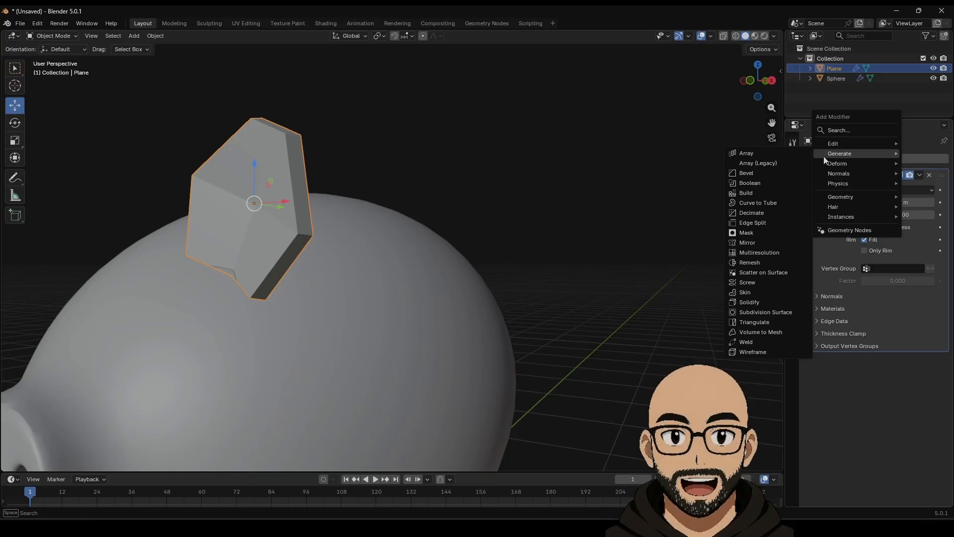
click(765, 314)
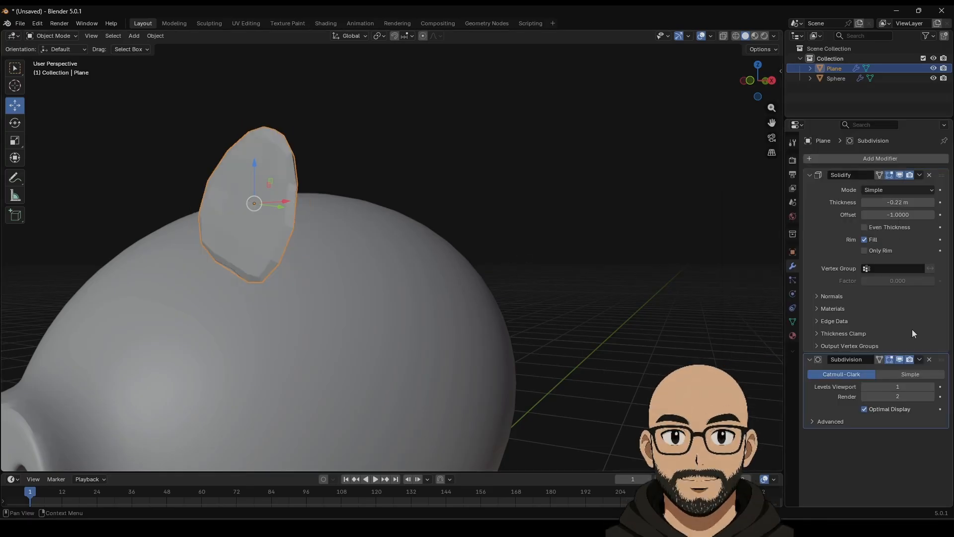
right_click(292, 180)
click(278, 164)
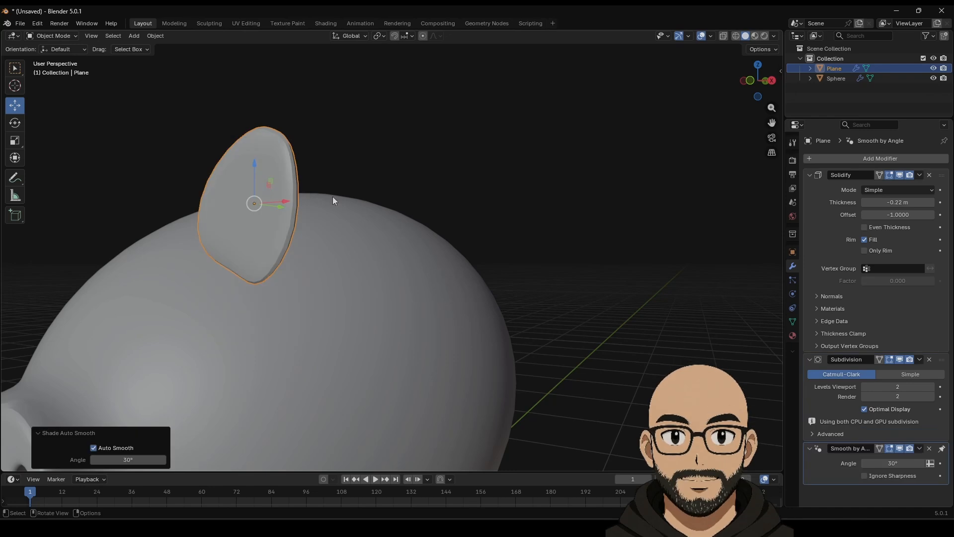
Step: Display the ear's edit cage on the subdivided surface and lower its bottom middle vertex about 0.052 m along Z
middle_drag(333, 200, 392, 253)
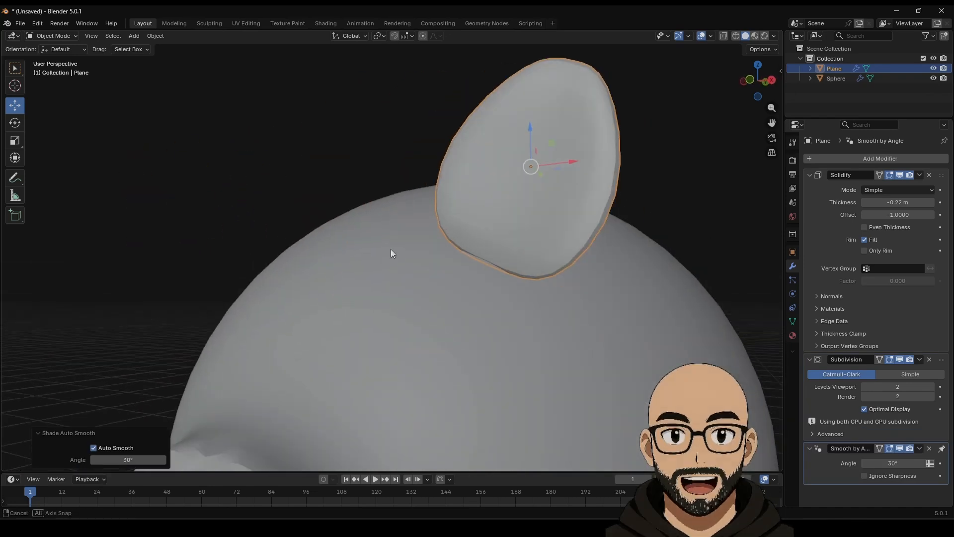
key(Tab)
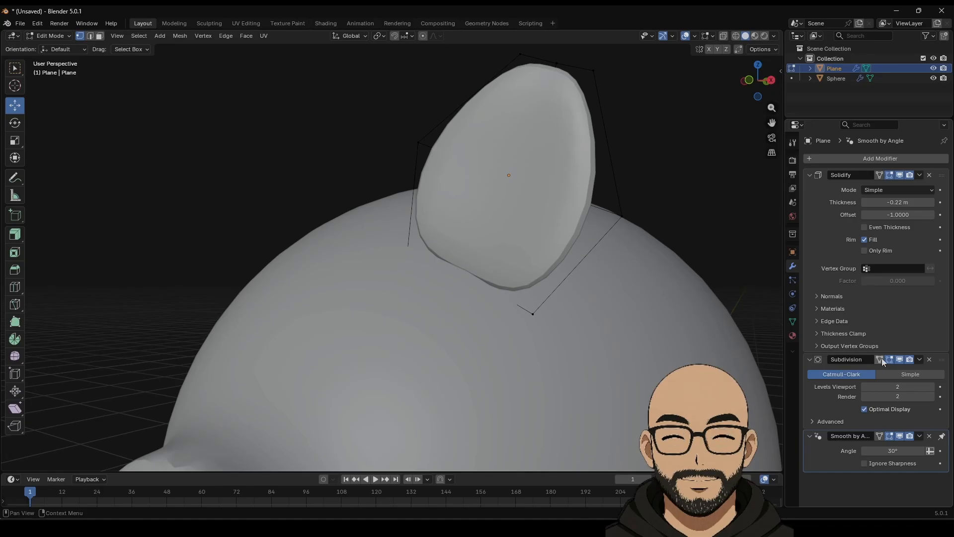
click(469, 263)
drag(477, 241, 478, 263)
middle_drag(560, 266, 405, 222)
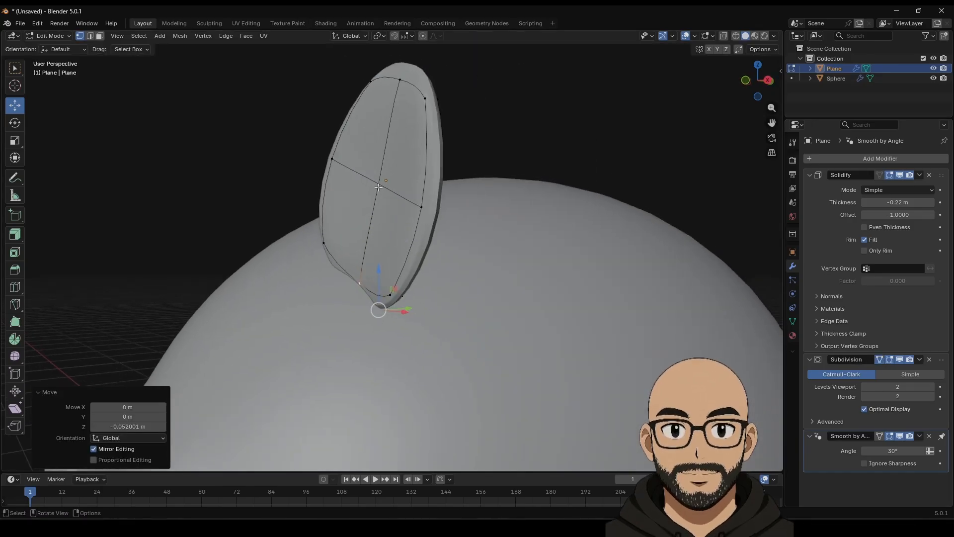
middle_drag(378, 187, 413, 180)
key(g)
key(x)
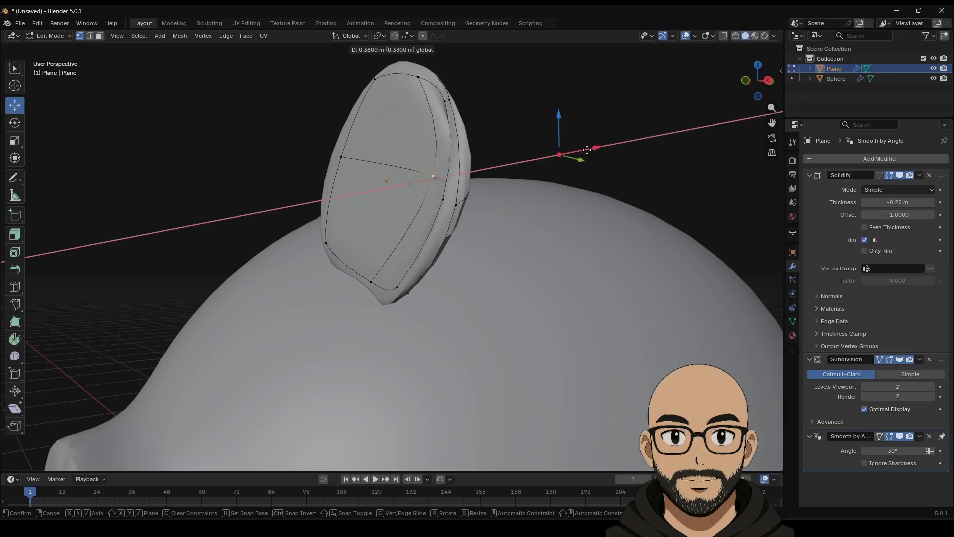
click(587, 149)
Step: Push the ear's centre vertex back along Y to hollow out the front of the ear
middle_drag(589, 155, 328, 302)
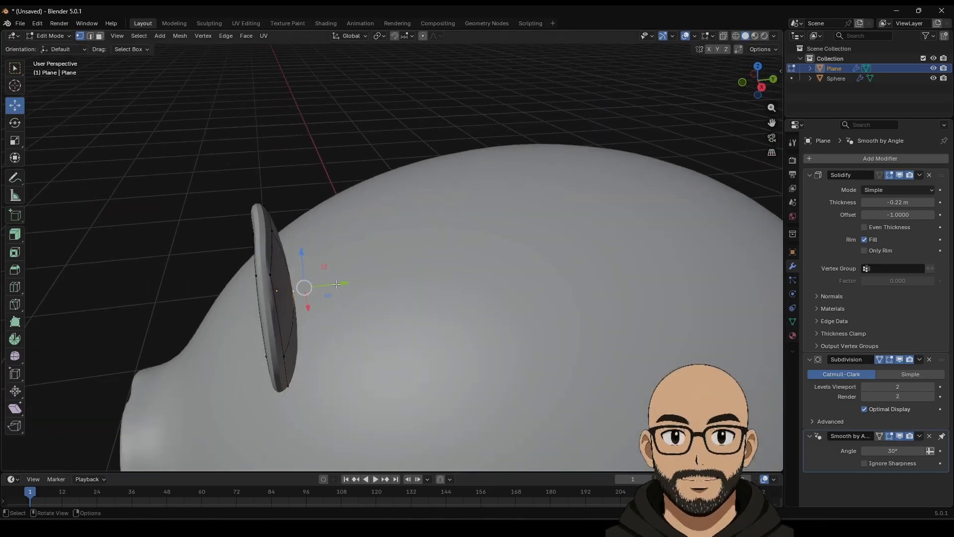
key(g)
key(y)
click(408, 270)
middle_drag(408, 270, 368, 263)
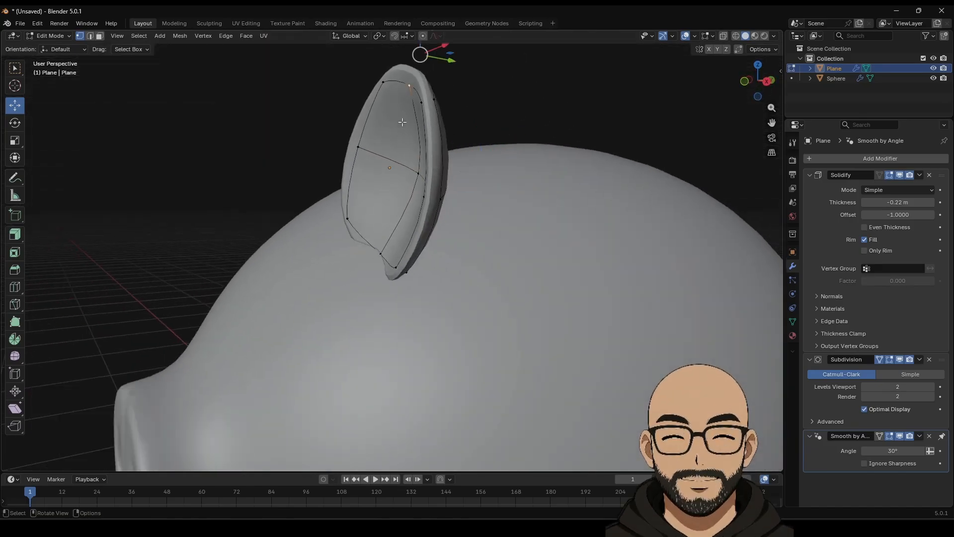
Step: Scale the ear's upper edge inward and shift its tip vertex about 0.07 m along X to form a pointed tip
middle_drag(406, 85, 533, 93)
key(s)
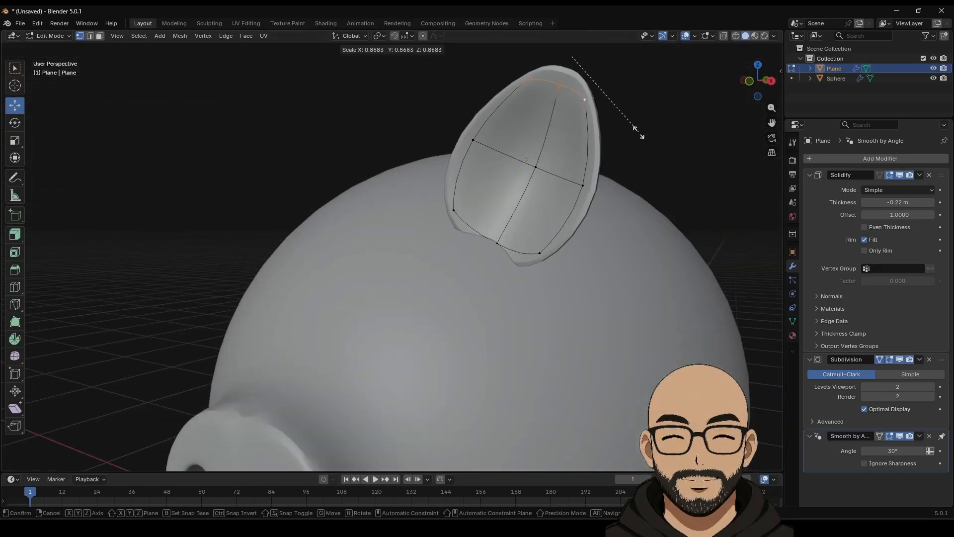
click(607, 90)
middle_drag(607, 89, 482, 131)
drag(503, 81, 538, 79)
middle_drag(473, 148, 617, 134)
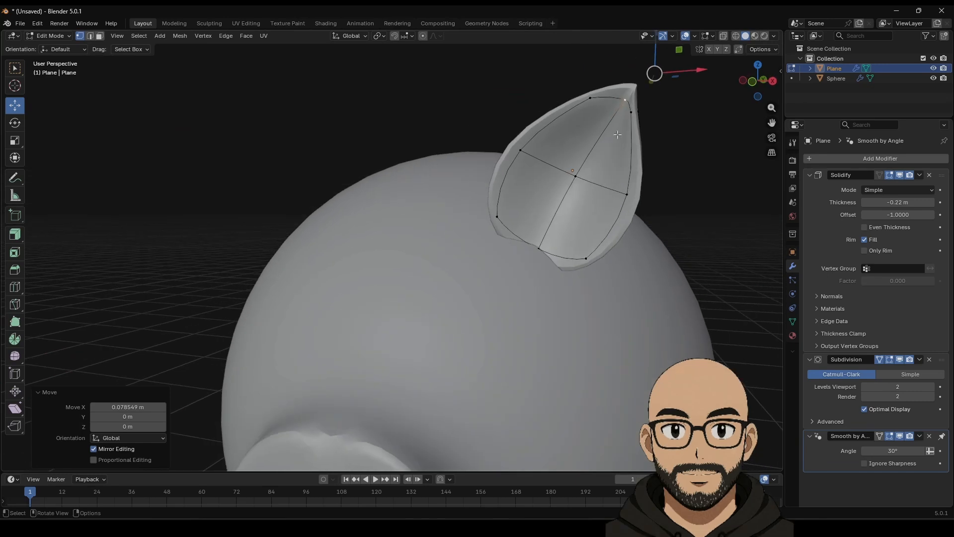
mouse_move(687, 76)
mouse_down()
mouse_move(710, 75)
mouse_move(681, 78)
mouse_move(696, 75)
mouse_up()
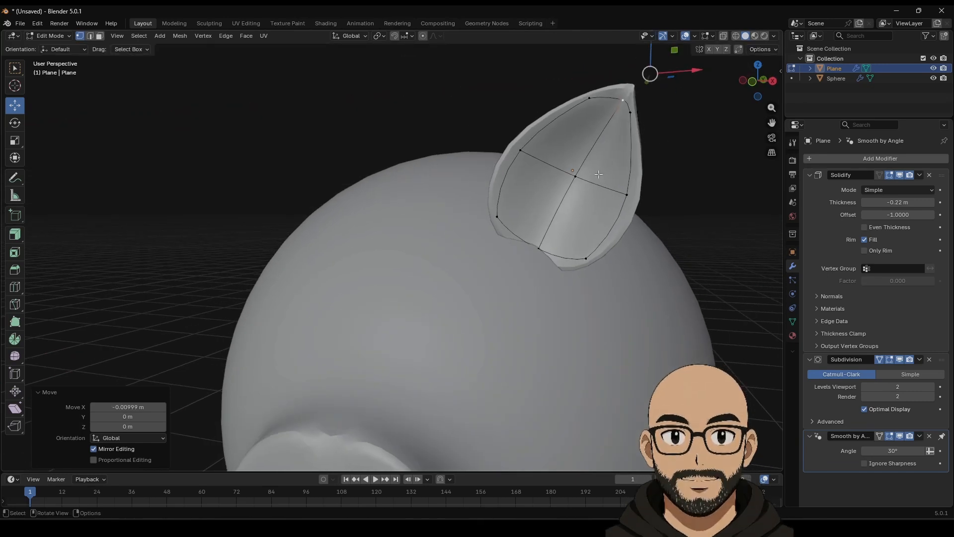
Step: Move the ear's outer middle vertex inward along X to slim its side contour, and return to Object Mode
click(518, 152)
drag(528, 135, 551, 135)
middle_drag(552, 135, 628, 315)
key(Tab)
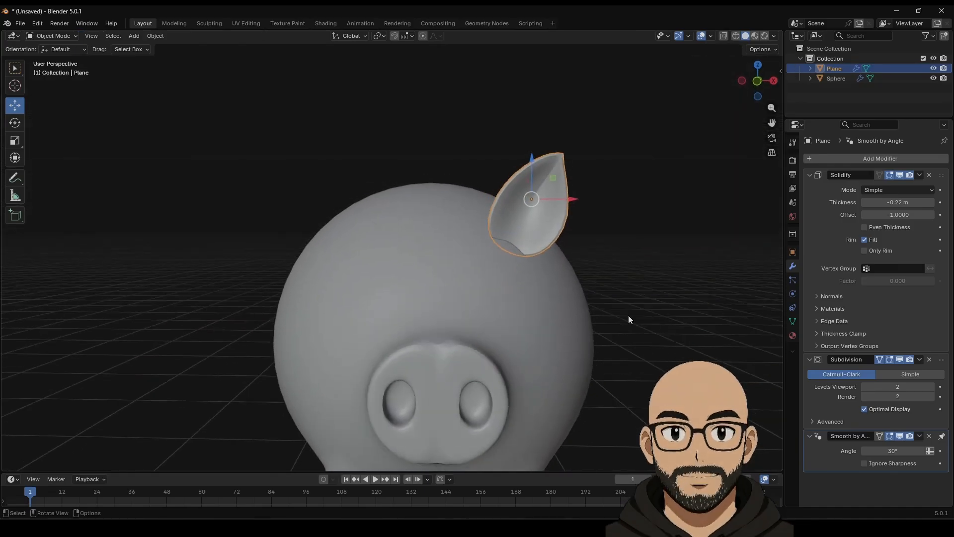
scroll(650, 287, down, 3)
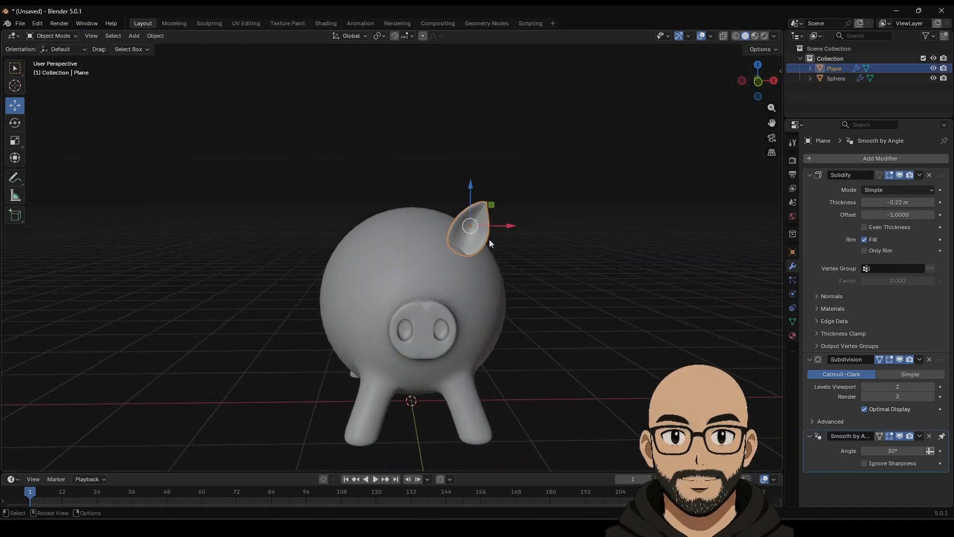
Step: Duplicate the ear, shift the copy about -0.785 m along X to the other side of the head, and rotate it -60° about the view axis
key(shift+d)
key(x)
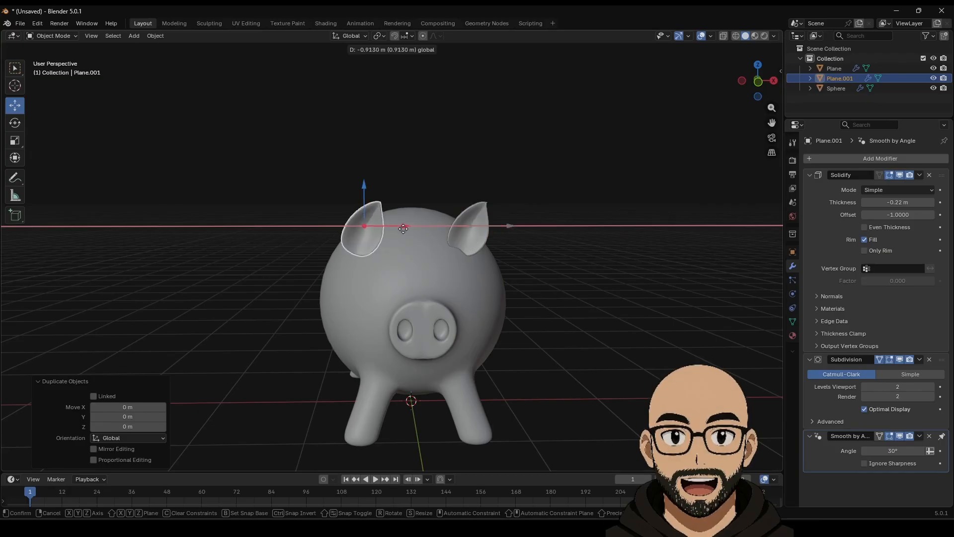
click(413, 230)
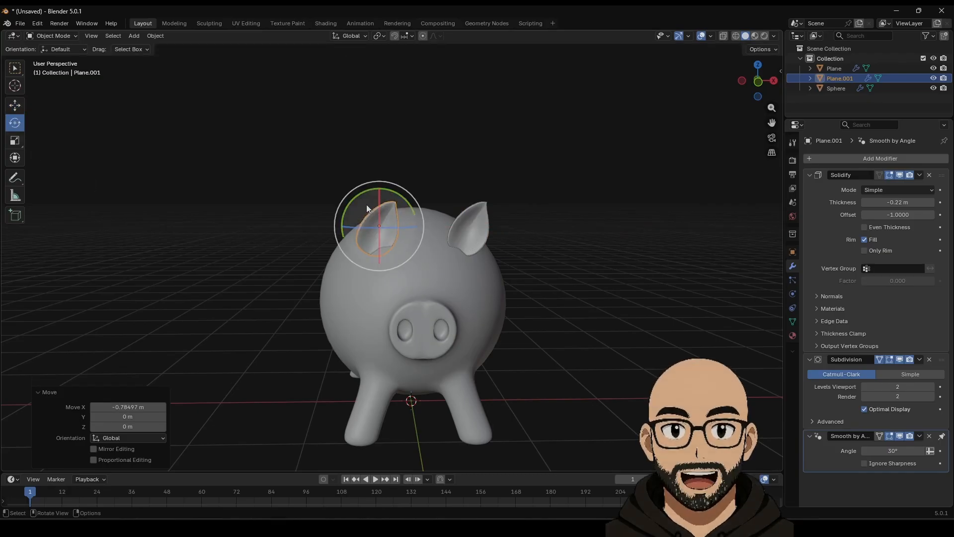
drag(336, 222, 334, 204)
drag(309, 243, 308, 242)
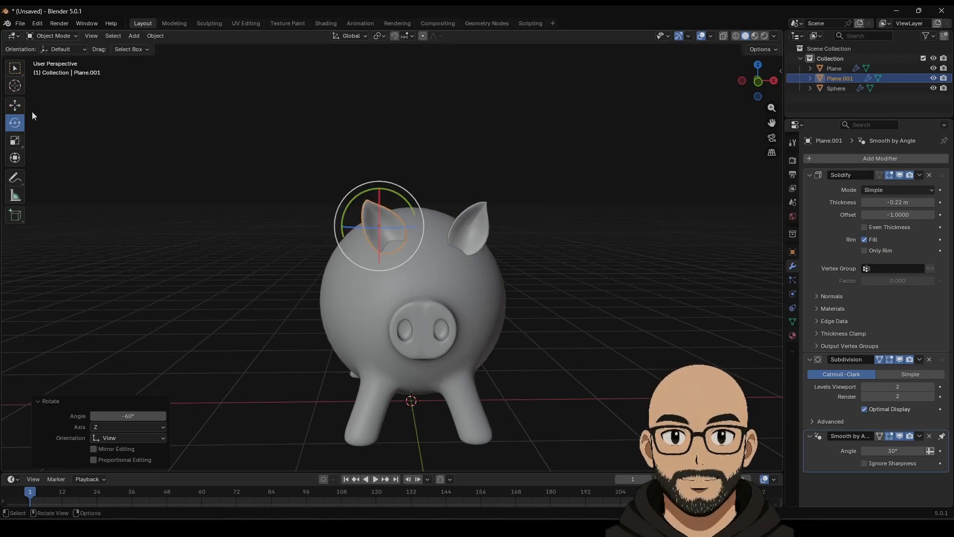
Step: Seat the duplicated ear on the head by moving it about -0.106 m along X and lowering it about 0.03 m along Z
middle_drag(247, 200, 420, 250)
drag(419, 251, 392, 254)
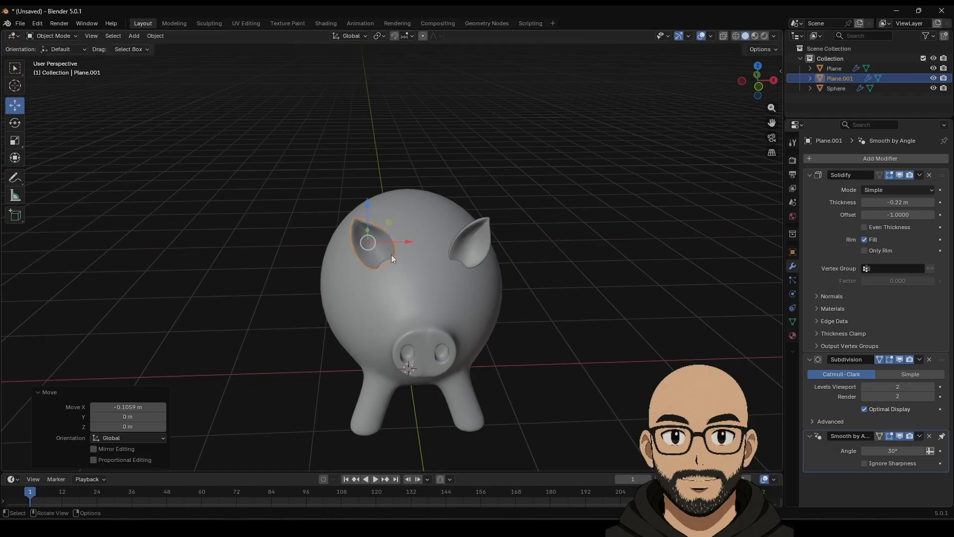
middle_drag(392, 254, 458, 275)
drag(433, 241, 429, 245)
middle_drag(429, 244, 415, 213)
drag(412, 196, 413, 204)
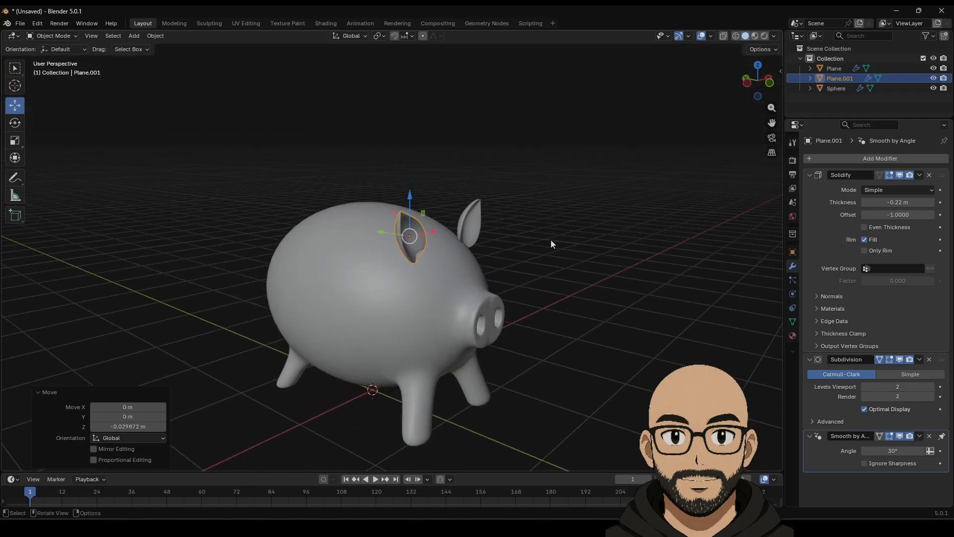
click(551, 240)
middle_drag(550, 240, 447, 274)
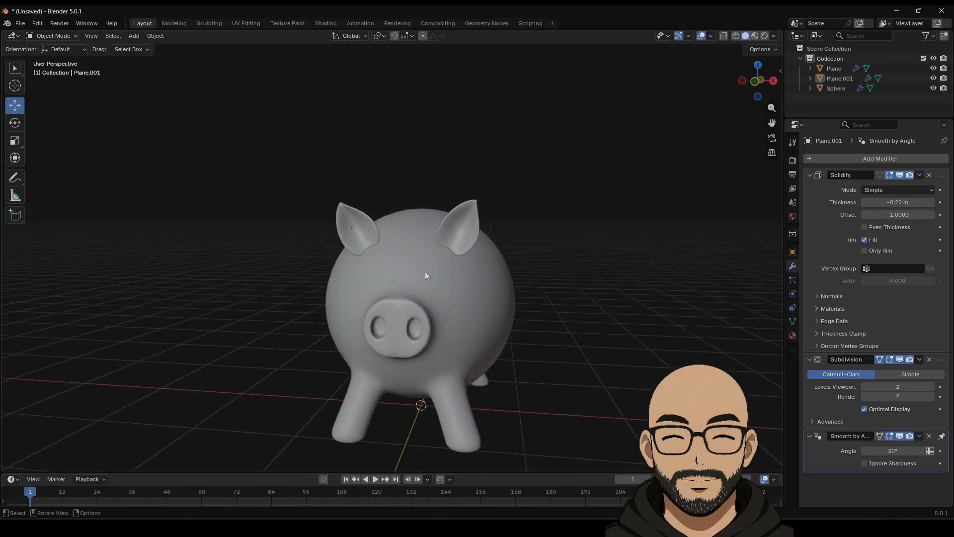
Step: Add a UV sphere with 12 segments and 12 rings, then move it about 1.502 m along Z and -0.692 m along Y
click(134, 36)
mouse_move(149, 47)
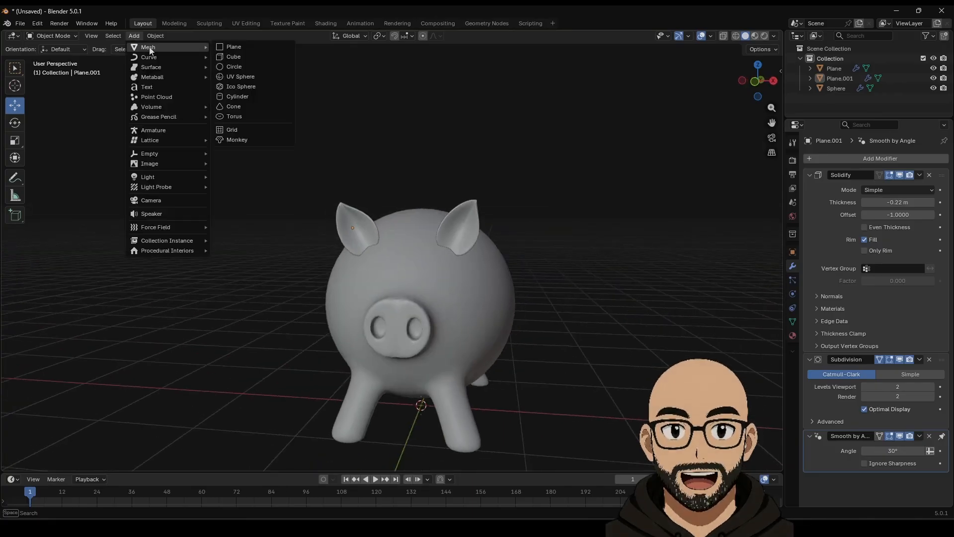
click(240, 76)
middle_drag(351, 236, 454, 398)
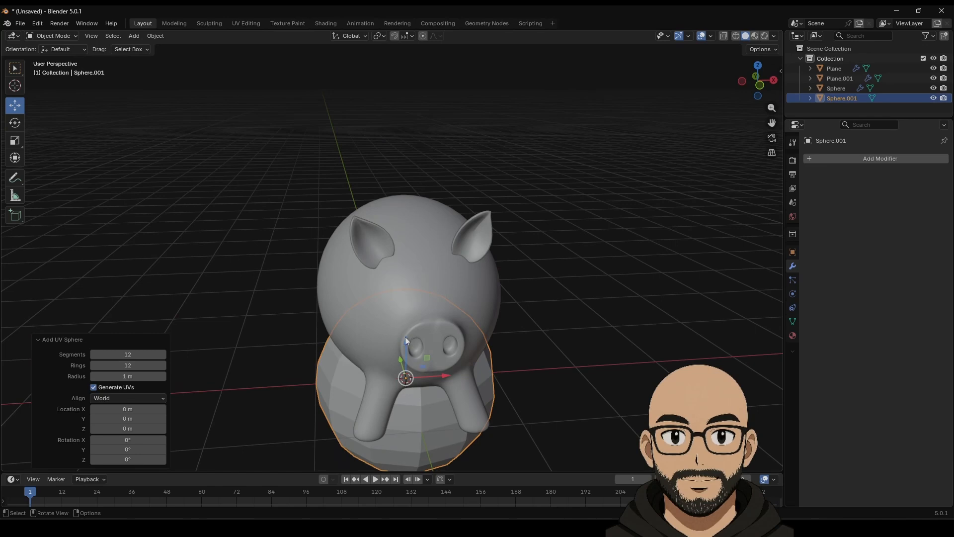
drag(405, 340, 419, 207)
middle_drag(418, 208, 428, 270)
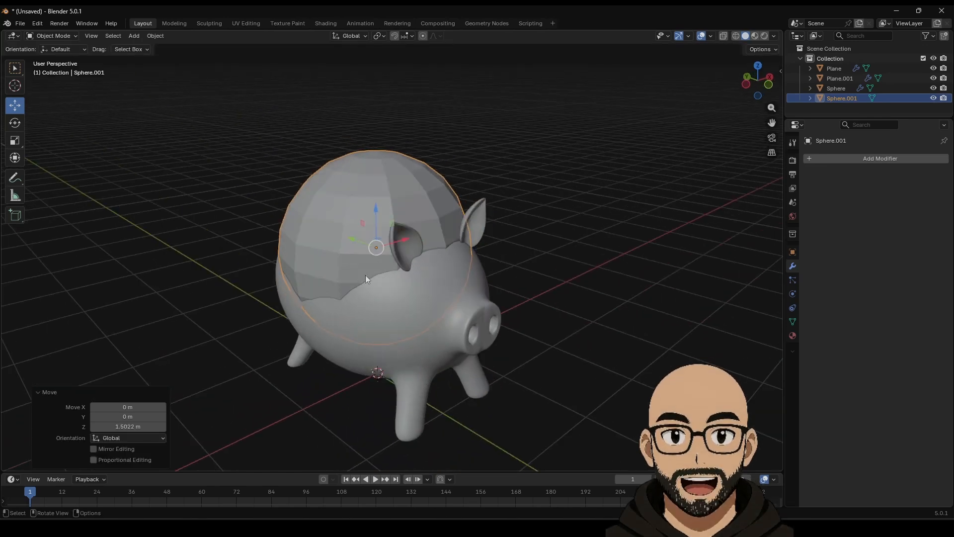
drag(351, 237, 399, 255)
Step: Scale the new sphere down to about 0.28 and move it about -0.478 m along Y to the front of the head
key(s)
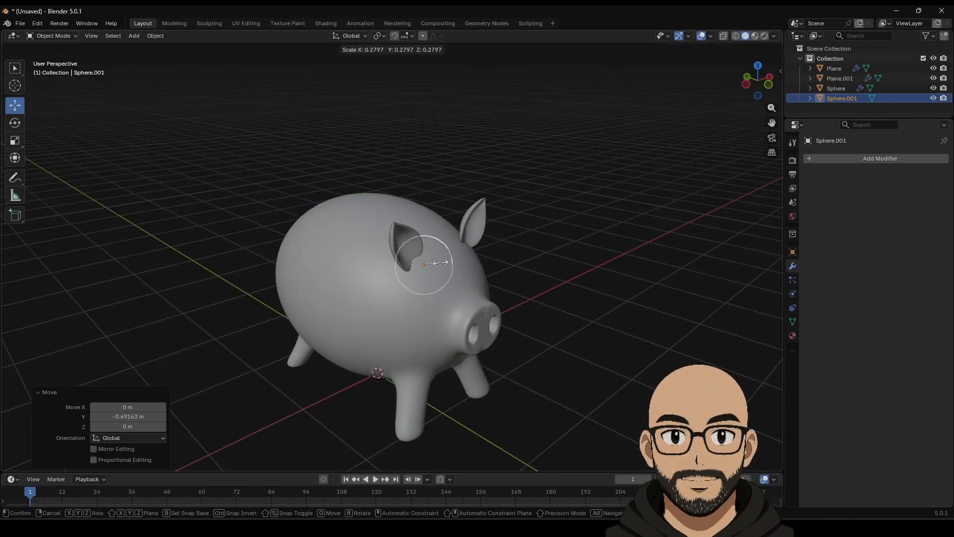
click(438, 271)
key(g)
key(y)
click(420, 294)
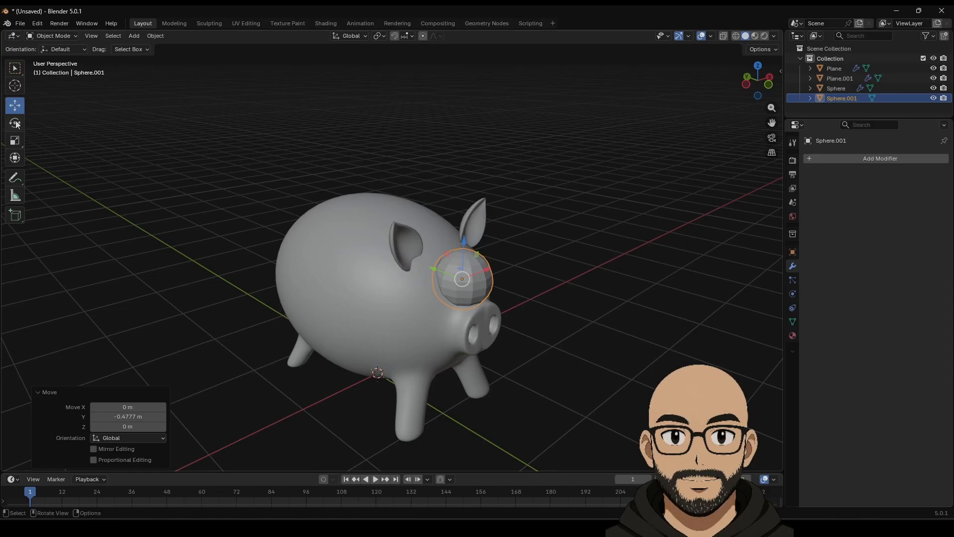
Step: Rotate the small sphere 90° about the X axis so its pole faces forward
key(r)
key(x)
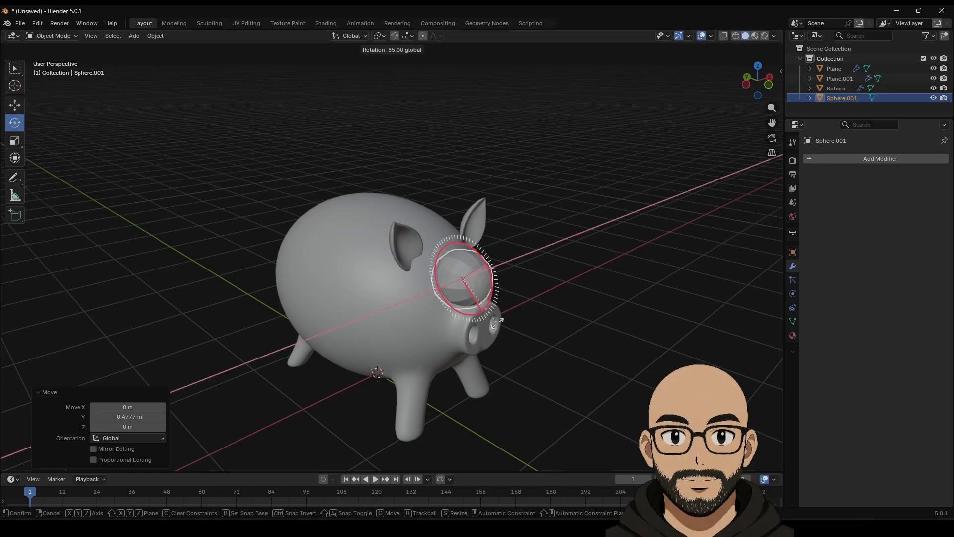
click(495, 326)
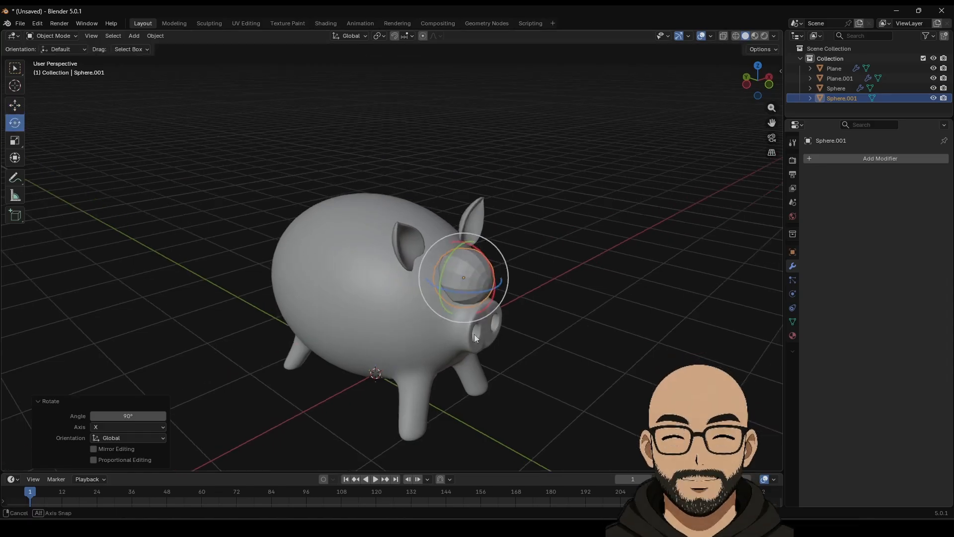
middle_drag(475, 334, 437, 318)
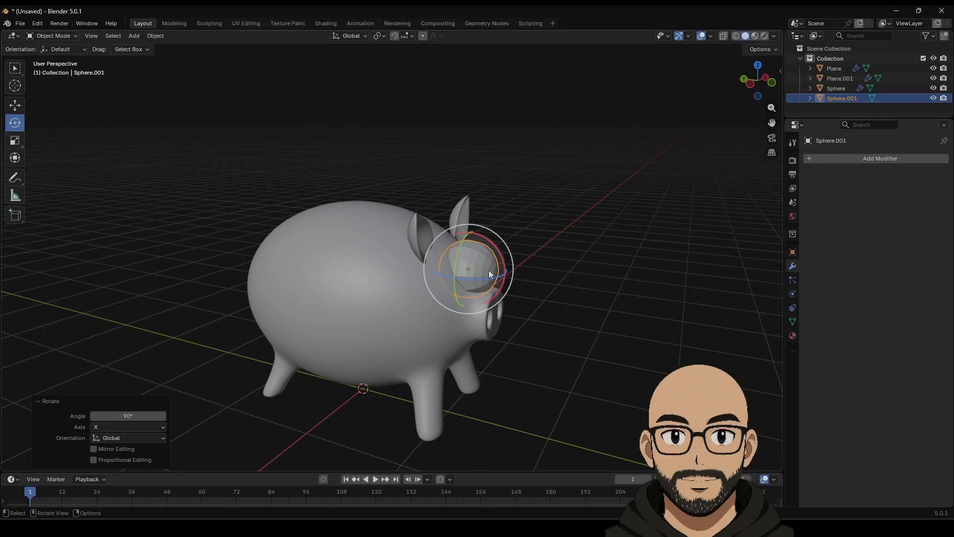
Step: Shape the sphere into an eye by scaling it to 0.233 along Y, 0.498 uniformly, and 0.573 along X
click(15, 143)
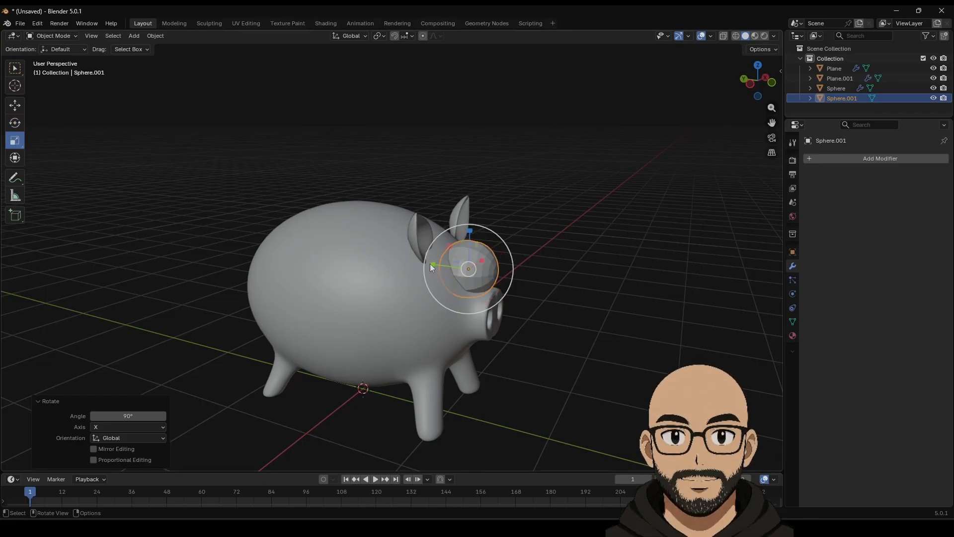
drag(430, 264, 455, 268)
key(s)
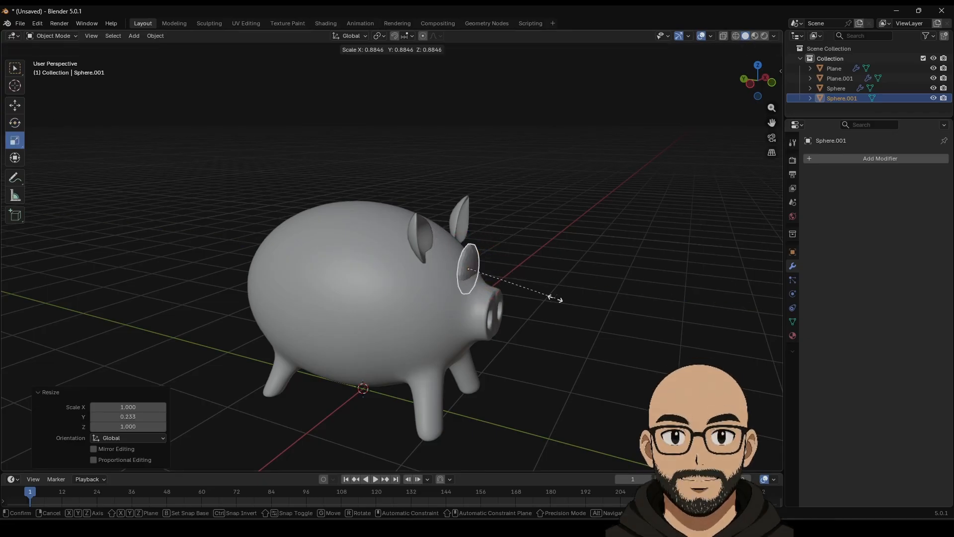
click(518, 286)
middle_drag(518, 286, 446, 296)
scroll(496, 297, up, 2)
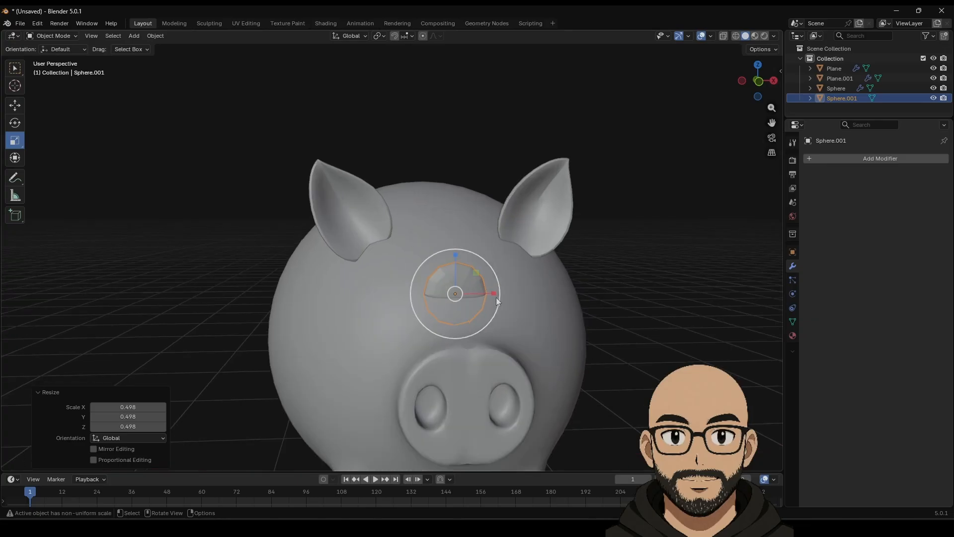
drag(496, 297, 472, 289)
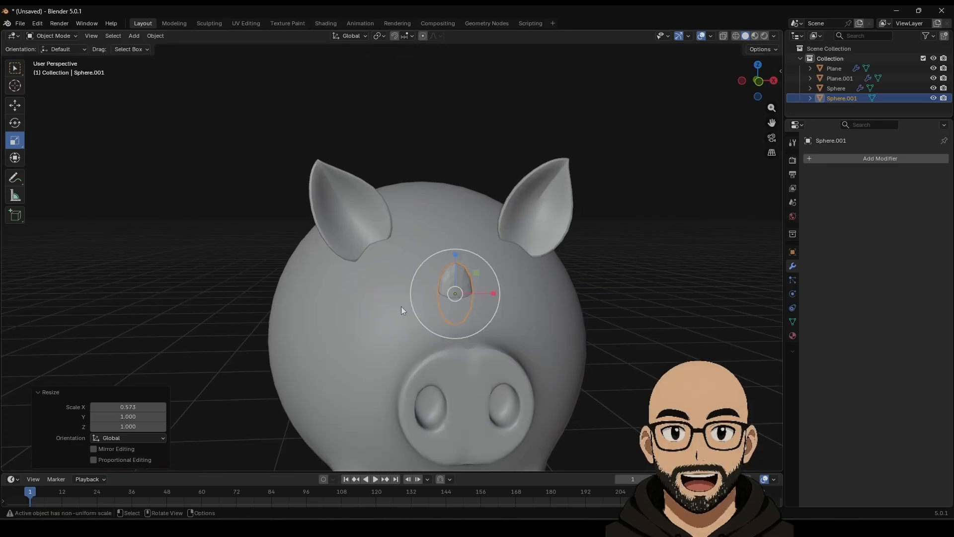
Step: Apply Shade Auto Smooth to the eye and tilt it -40° about X to match the head's slope
middle_drag(341, 264, 487, 292)
right_click(487, 292)
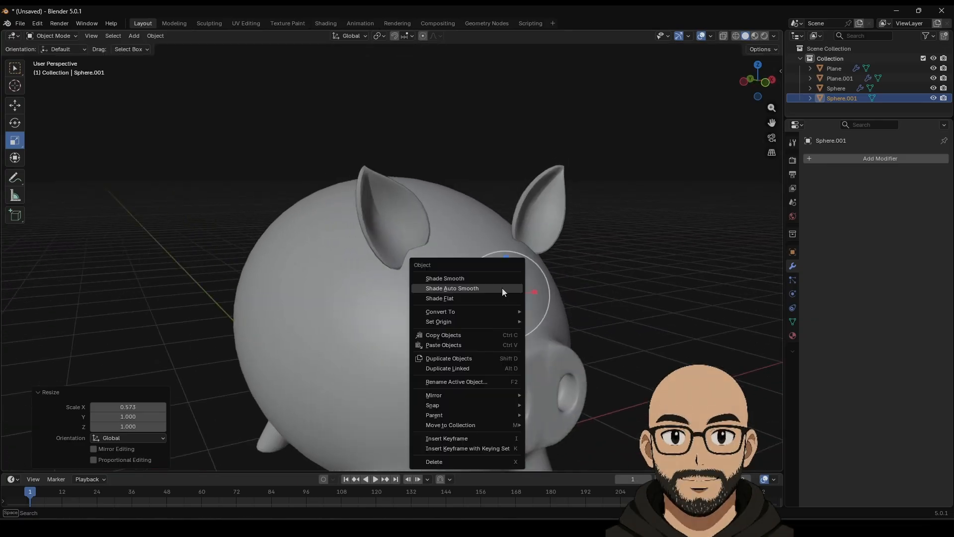
click(483, 285)
click(12, 107)
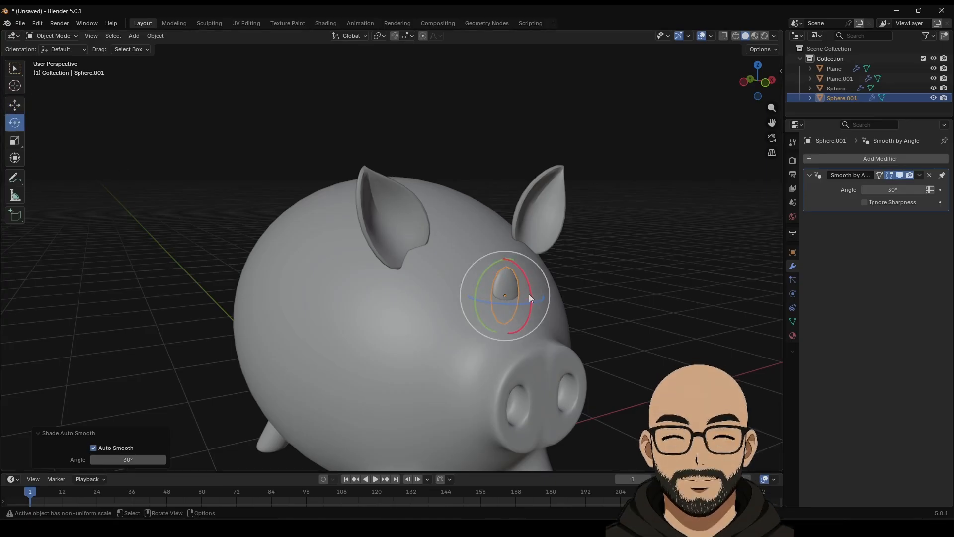
drag(529, 297, 525, 269)
middle_drag(525, 269, 506, 286)
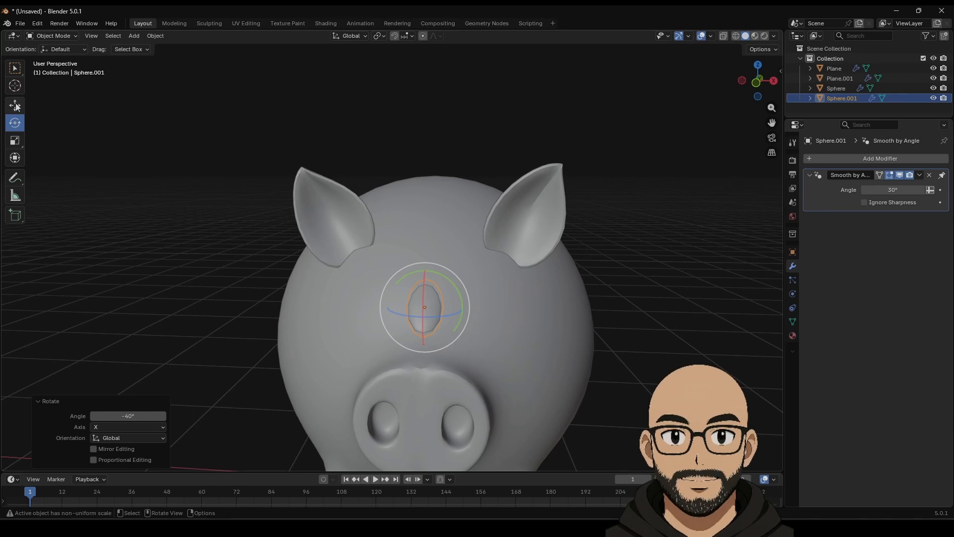
Step: Enable snapping and set the snap target to Face
click(394, 36)
click(413, 37)
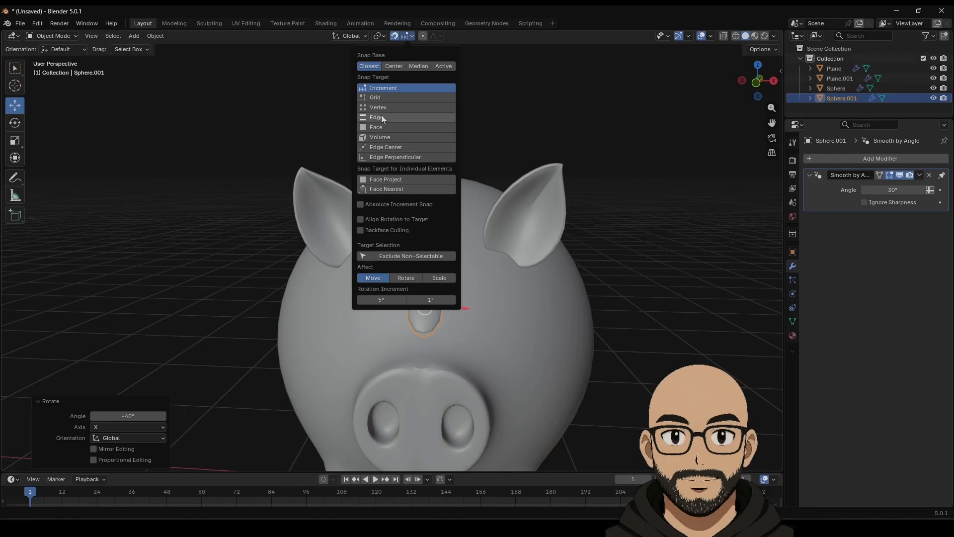
click(390, 125)
click(389, 179)
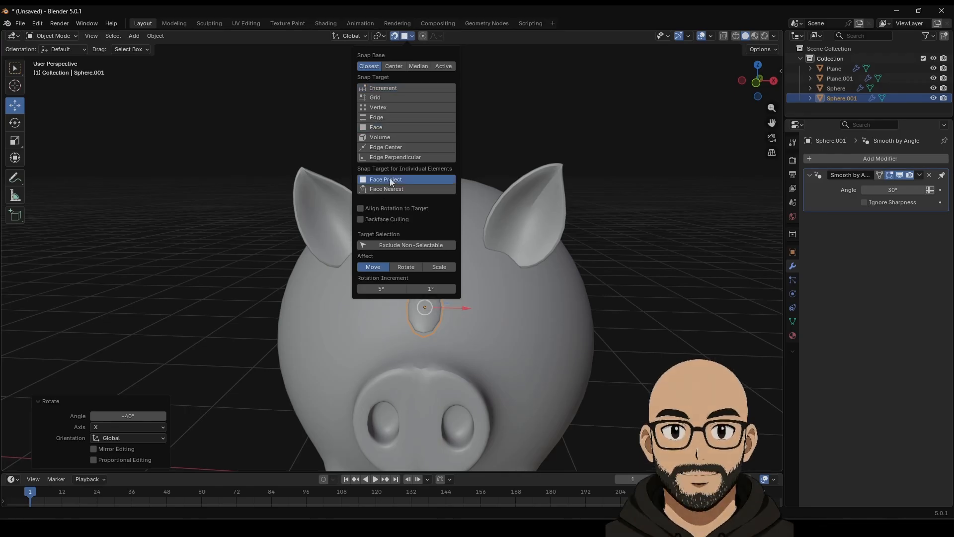
click(389, 127)
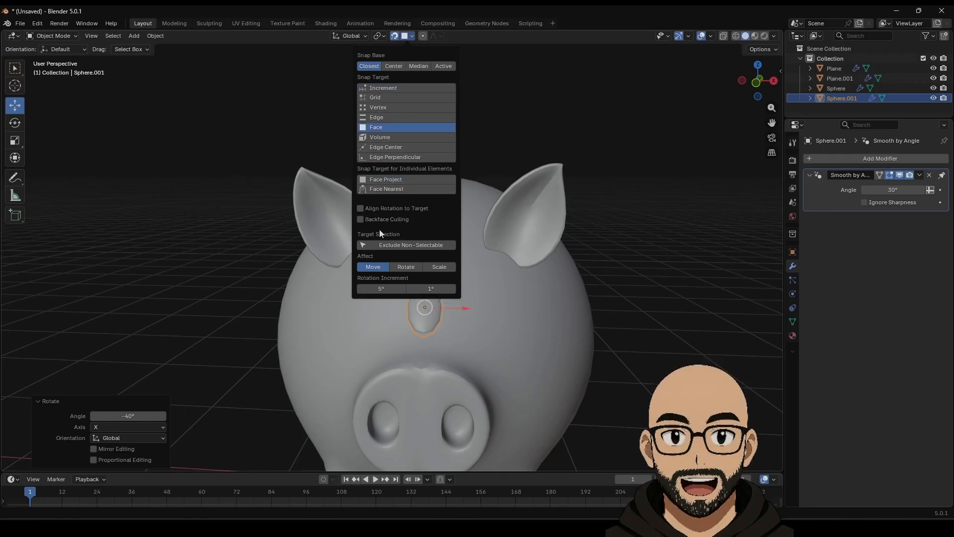
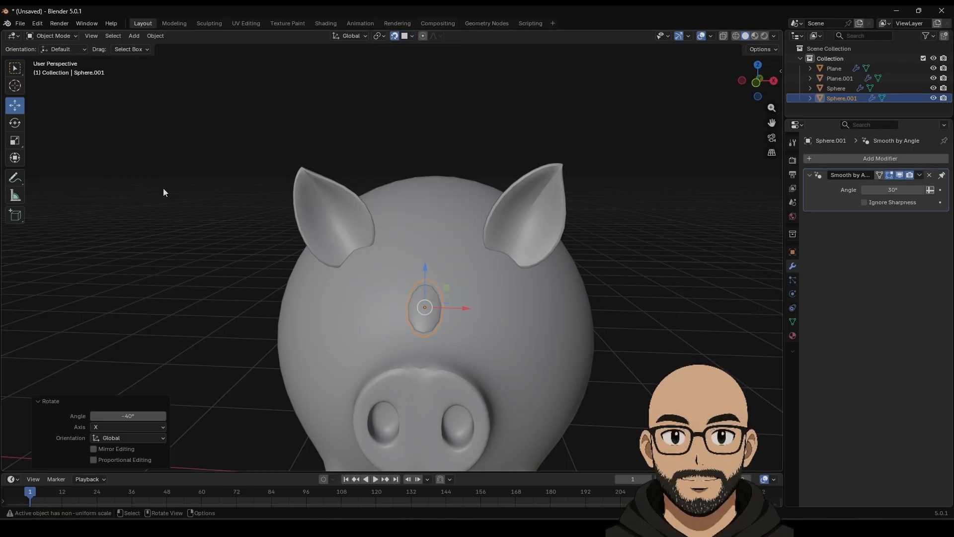
Step: Slide the eye across the face surface about -0.185 m along X, placing it beneath the duplicated ear
drag(427, 308, 386, 270)
middle_drag(386, 270, 434, 288)
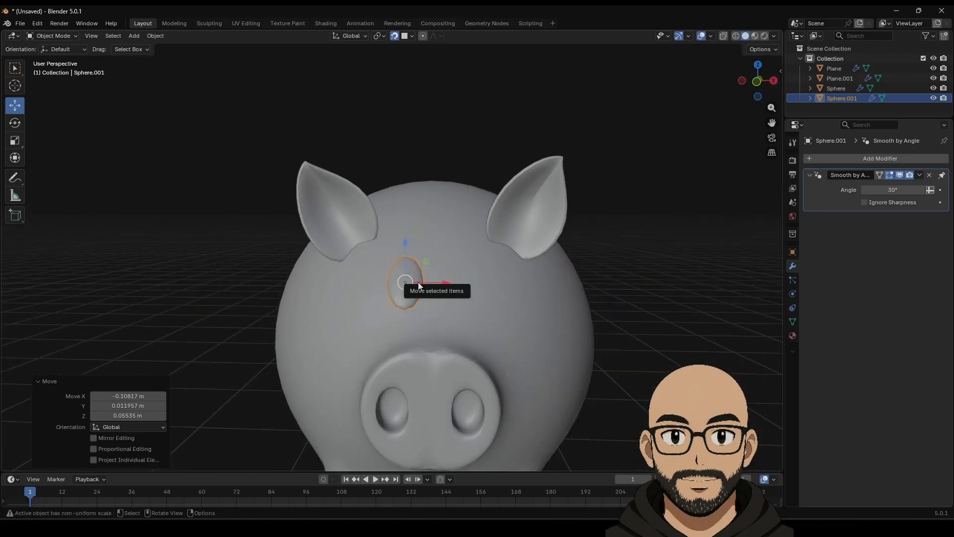
drag(405, 287, 372, 264)
Step: Duplicate the eye, place the copy on the face beneath the other ear, and turn snapping off
key(shift+d)
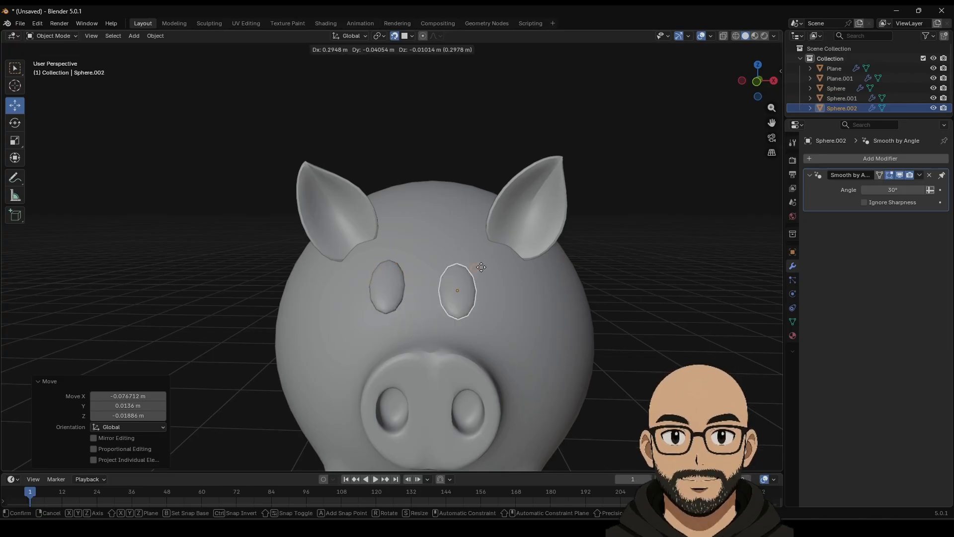
click(495, 263)
click(622, 300)
mouse_move(623, 299)
middle_down()
mouse_move(564, 293)
mouse_move(624, 293)
middle_up()
click(405, 37)
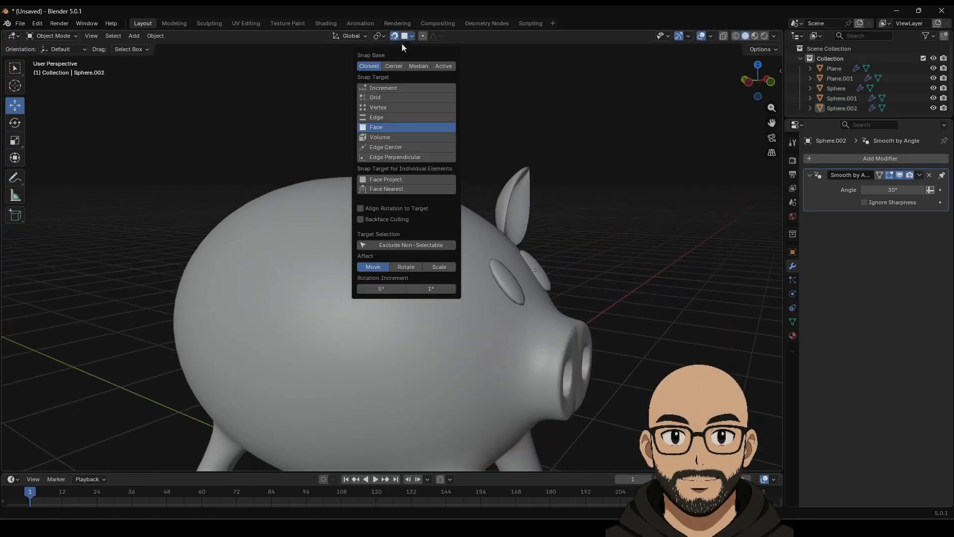
click(395, 36)
Step: Add a Bézier curve for the tail and enter its Edit Mode
middle_drag(595, 208, 477, 289)
scroll(572, 303, down, 3)
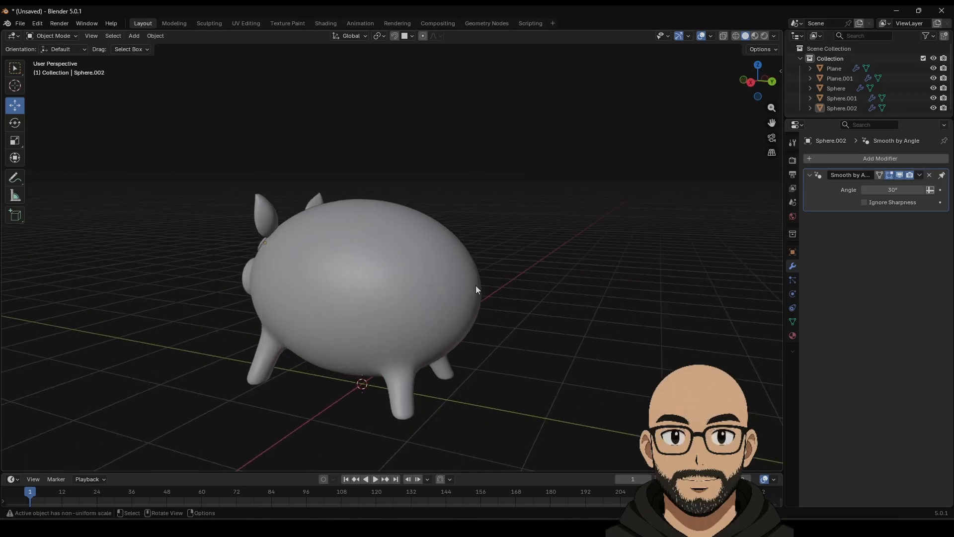
middle_drag(661, 317, 481, 308)
click(135, 36)
mouse_move(148, 57)
click(239, 60)
key(Tab)
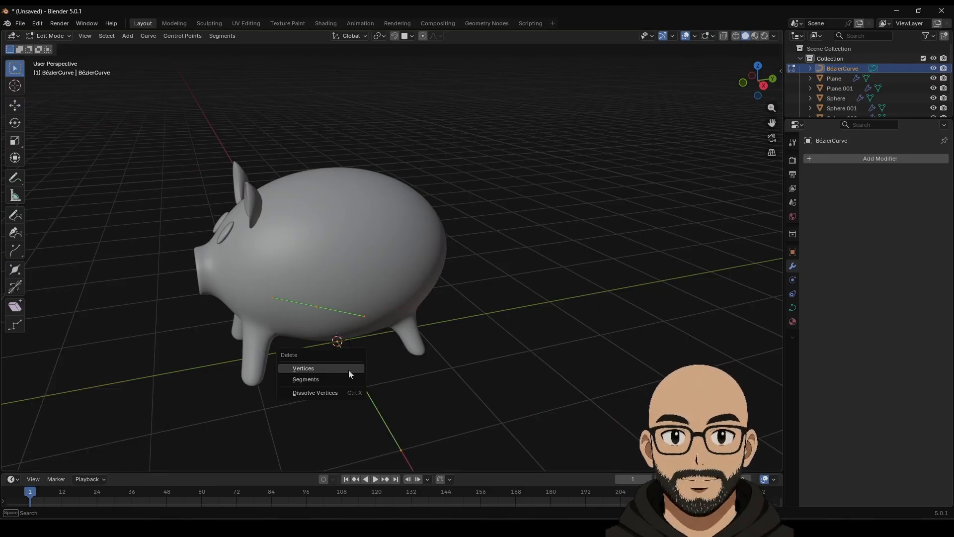
Step: Delete the default curve's points and freehand-draw a curly, looping tail behind the pig's body with the Draw tool
click(348, 370)
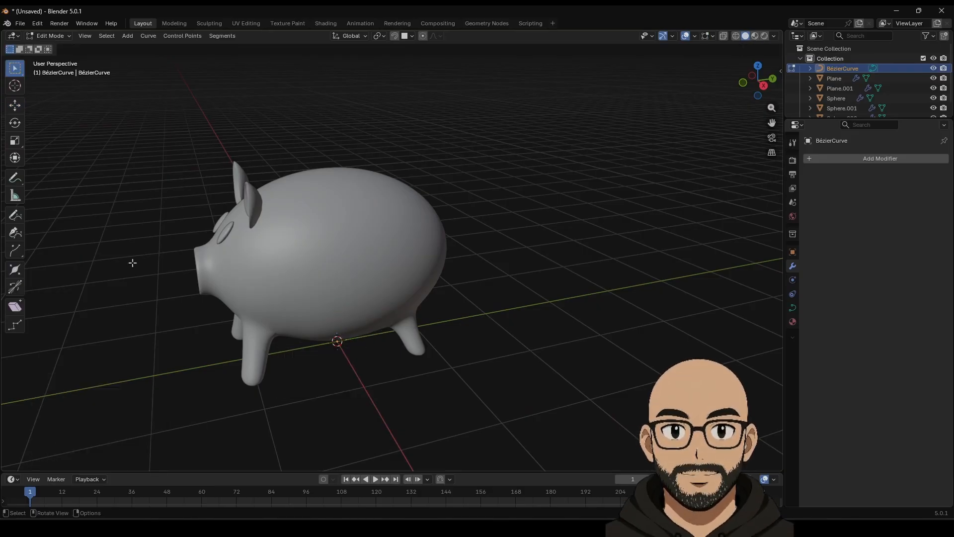
click(15, 218)
mouse_move(179, 239)
middle_down()
mouse_move(341, 264)
mouse_move(451, 247)
mouse_move(463, 224)
middle_up()
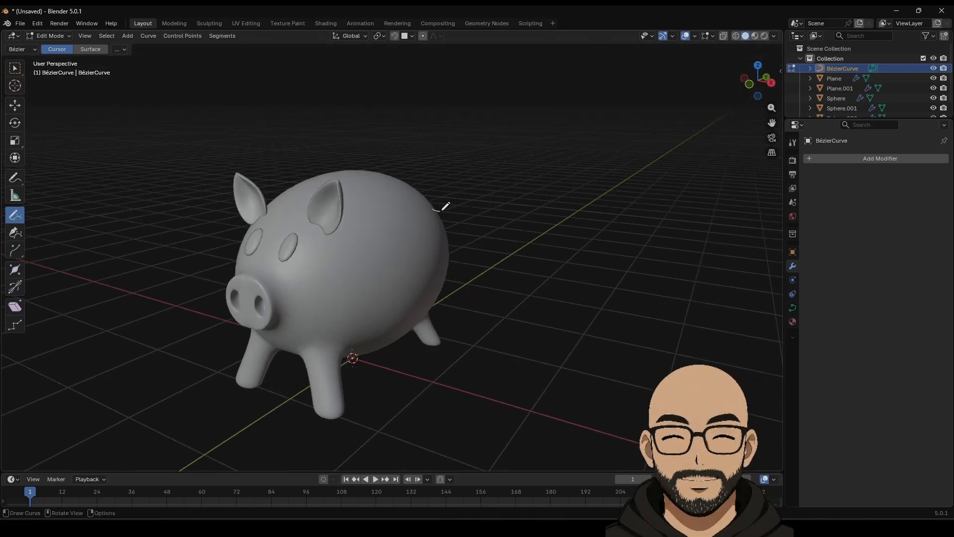
drag(493, 197, 492, 199)
mouse_move(520, 240)
middle_down()
mouse_move(454, 243)
mouse_move(507, 247)
mouse_move(469, 254)
middle_up()
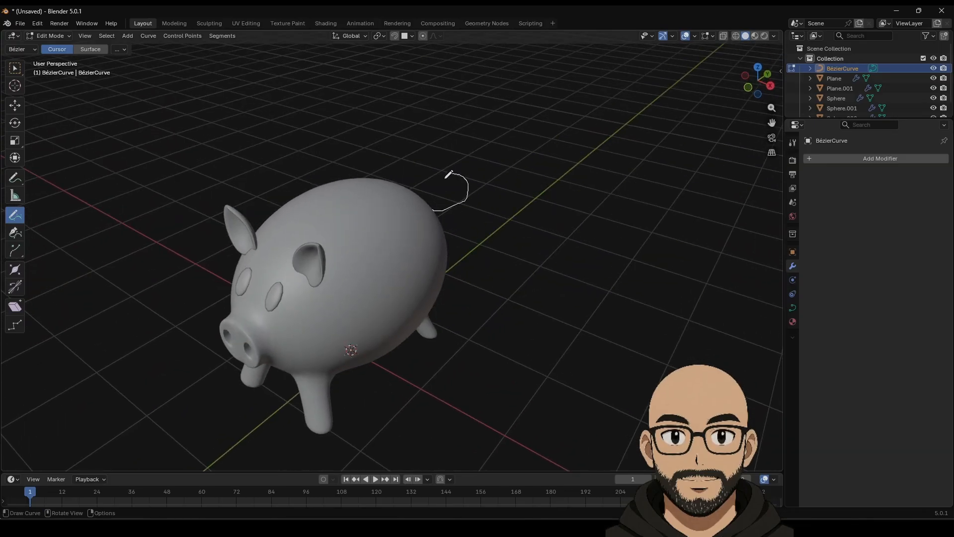
drag(489, 204, 478, 199)
middle_drag(478, 199, 422, 199)
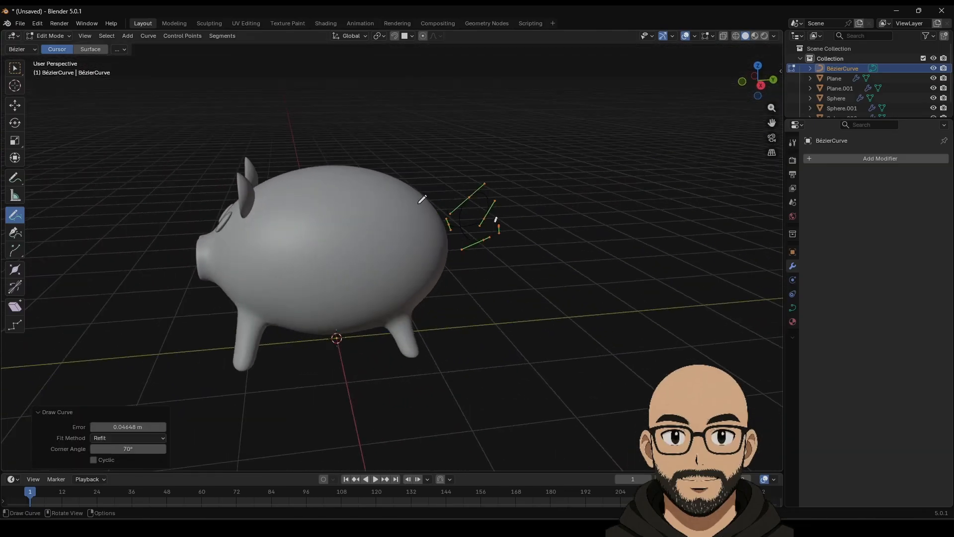
Step: Switch to the Move tool, return to Object Mode and set the tail curve's origin to Center of Mass (Surface)
key(shift+space)
key(g)
key(Tab)
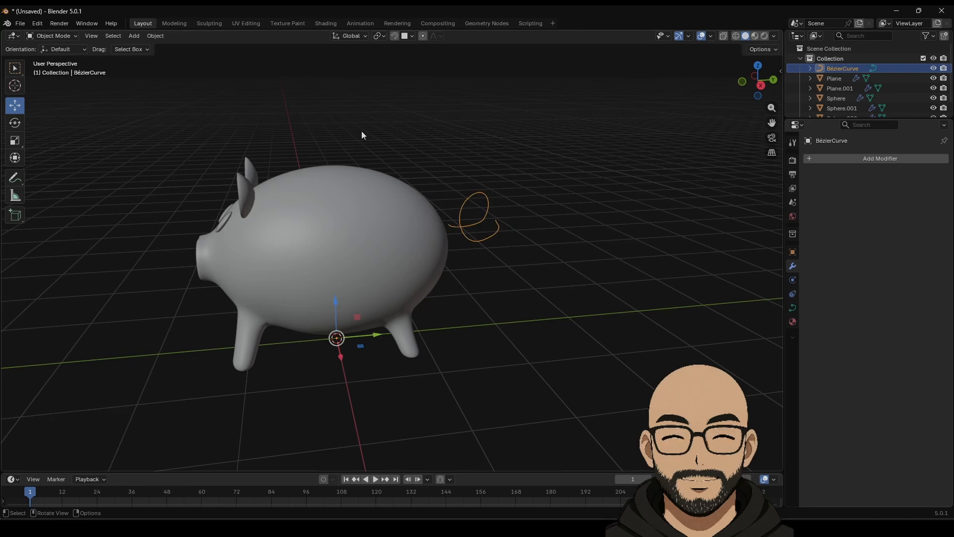
click(156, 36)
mouse_move(229, 57)
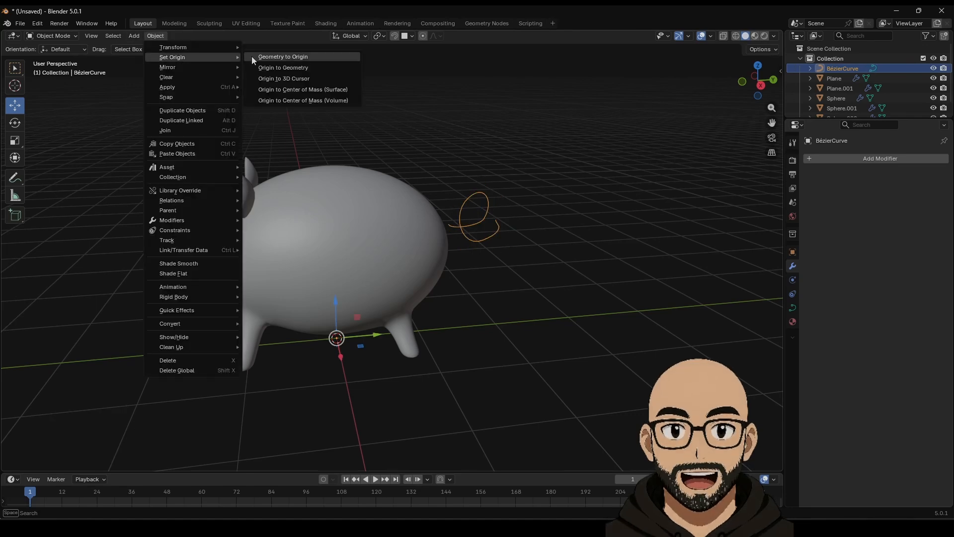
click(304, 89)
Step: Move the tail curve about -0.415 m along X and -0.318 m along Z to line it up with the pig's rear
middle_drag(582, 252, 396, 286)
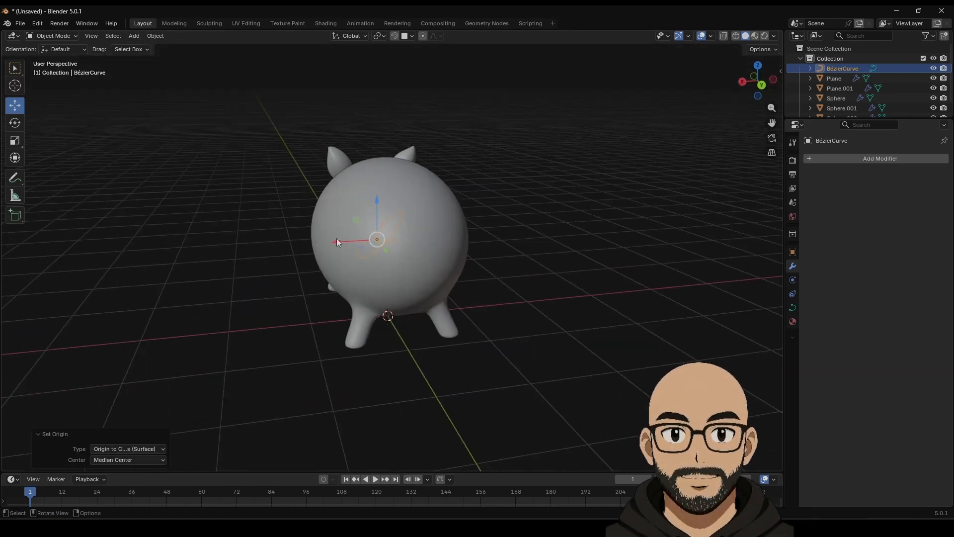
drag(336, 242, 405, 251)
middle_drag(405, 252, 424, 193)
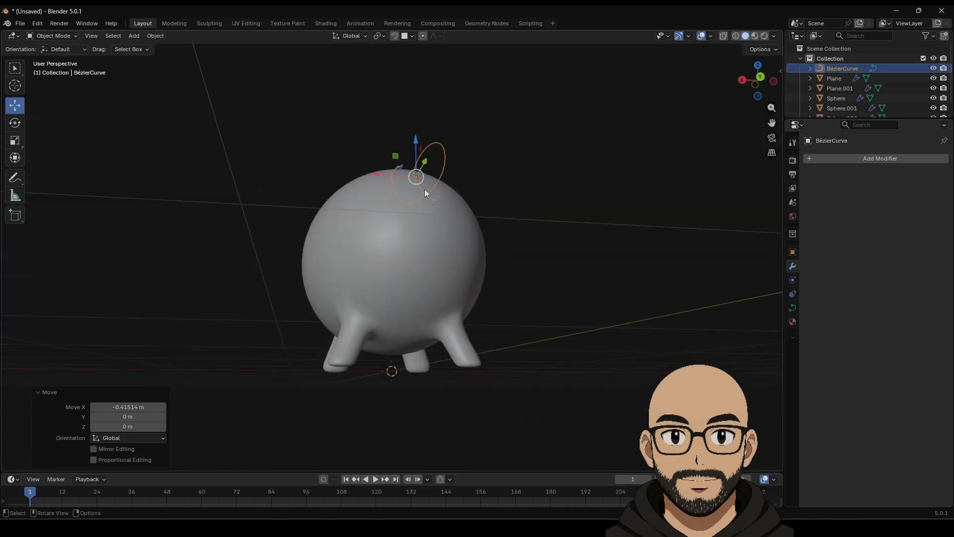
drag(416, 149, 428, 180)
middle_drag(428, 180, 468, 321)
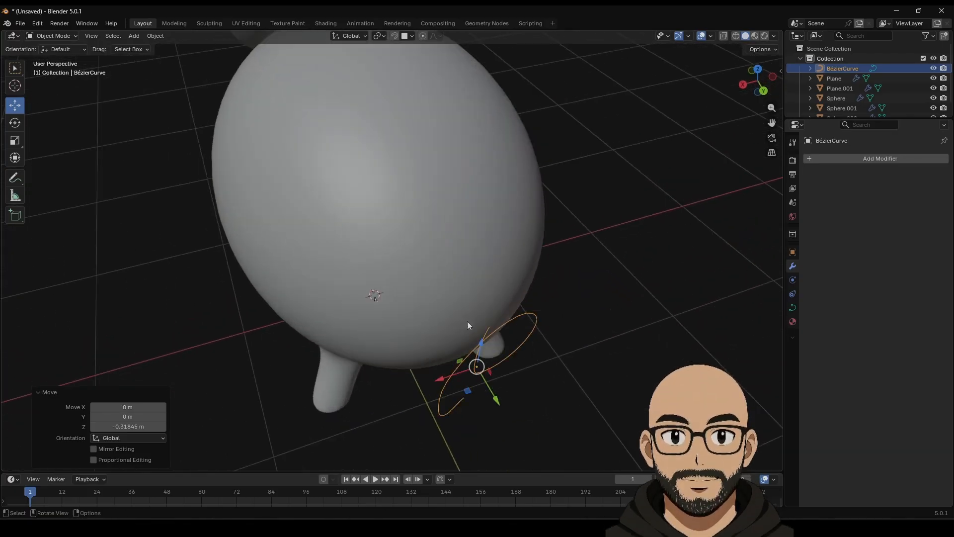
shift+middle_drag(506, 376, 533, 210)
drag(529, 213, 529, 214)
middle_drag(529, 214, 272, 266)
Step: Enter Edit Mode on the tail curve and move its root control point toward the pig's body
key(Tab)
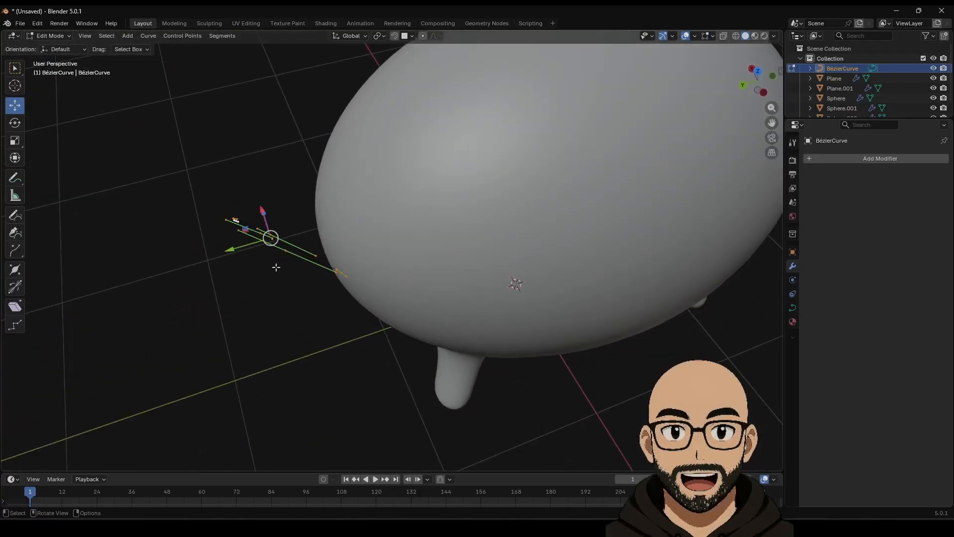
click(341, 275)
middle_drag(327, 284, 299, 214)
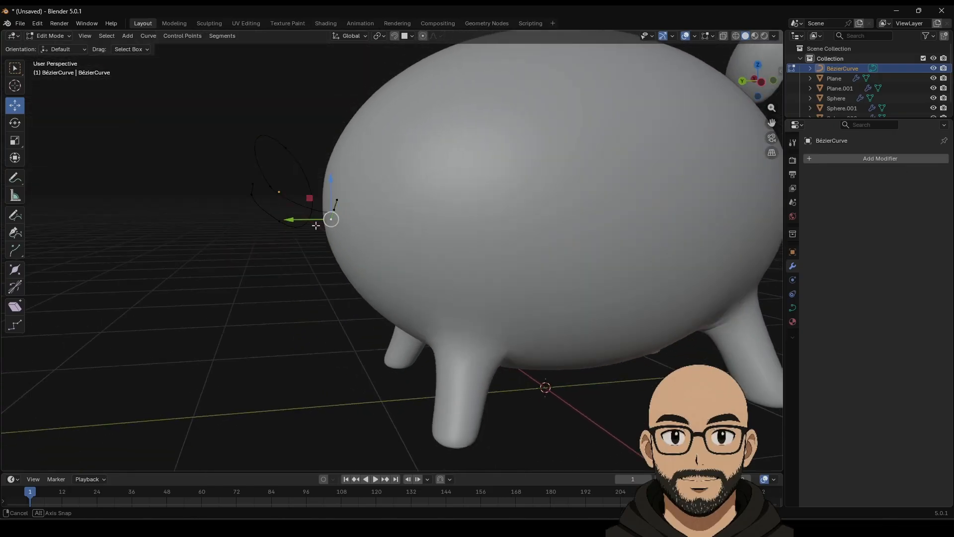
drag(294, 209, 329, 206)
middle_drag(329, 207, 433, 294)
drag(393, 264, 398, 264)
Step: Reshape the top of the tail loop, moving its upper handle about 0.158 m along X and -0.061 m along Z
middle_drag(397, 263, 364, 115)
drag(364, 116, 342, 144)
click(367, 146)
click(428, 121)
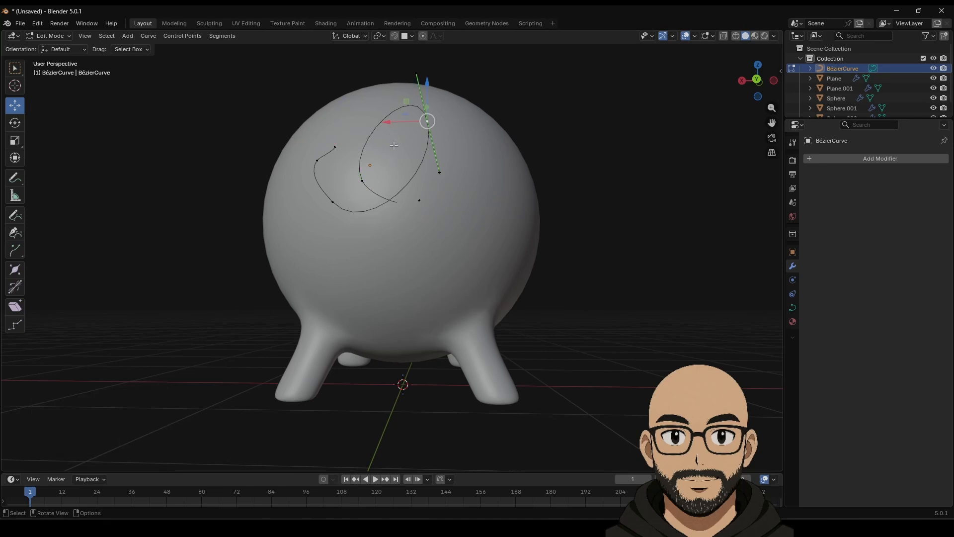
middle_drag(427, 120, 453, 111)
drag(449, 83, 407, 95)
middle_drag(407, 95, 508, 190)
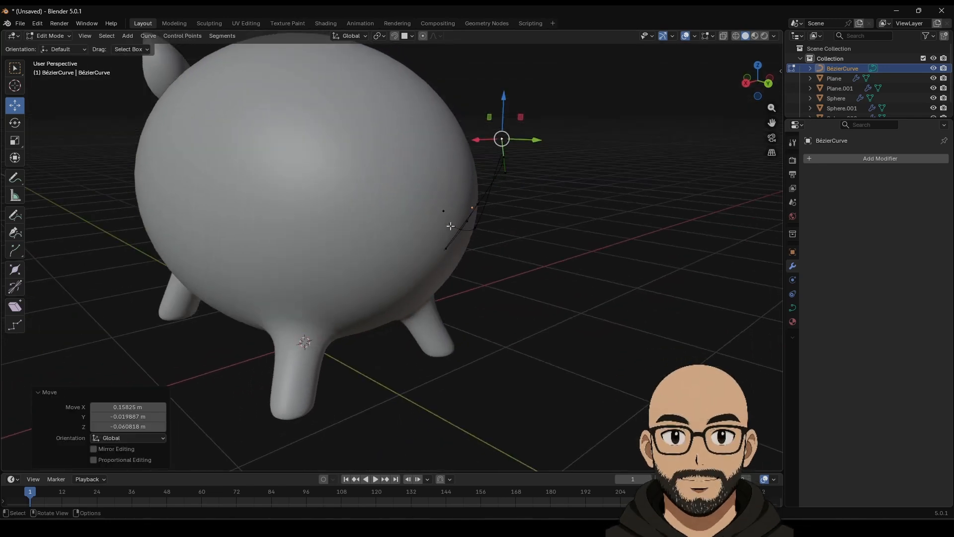
Step: Push the tail's root control point into the body, ending with a move of about -0.093 m along Y
middle_drag(442, 209, 480, 208)
drag(480, 209, 535, 214)
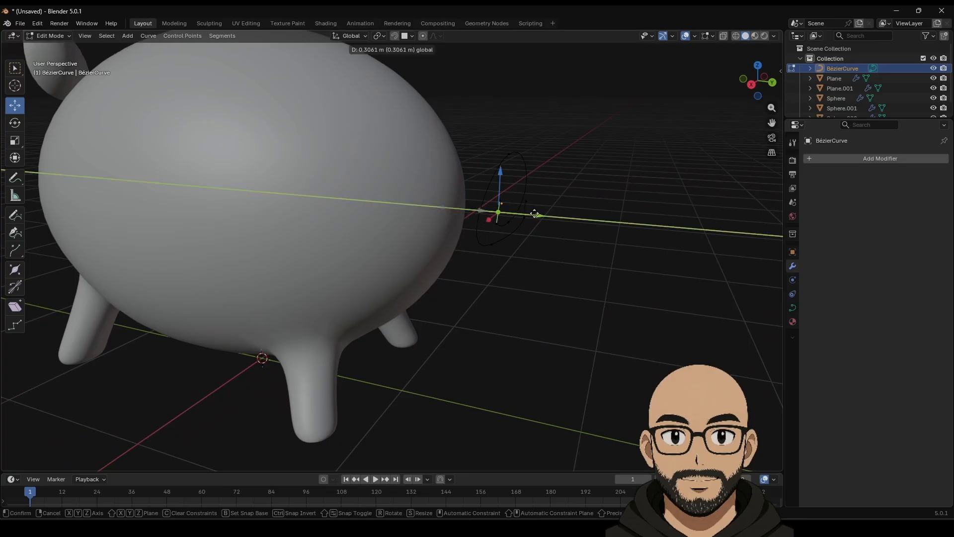
drag(458, 216, 460, 216)
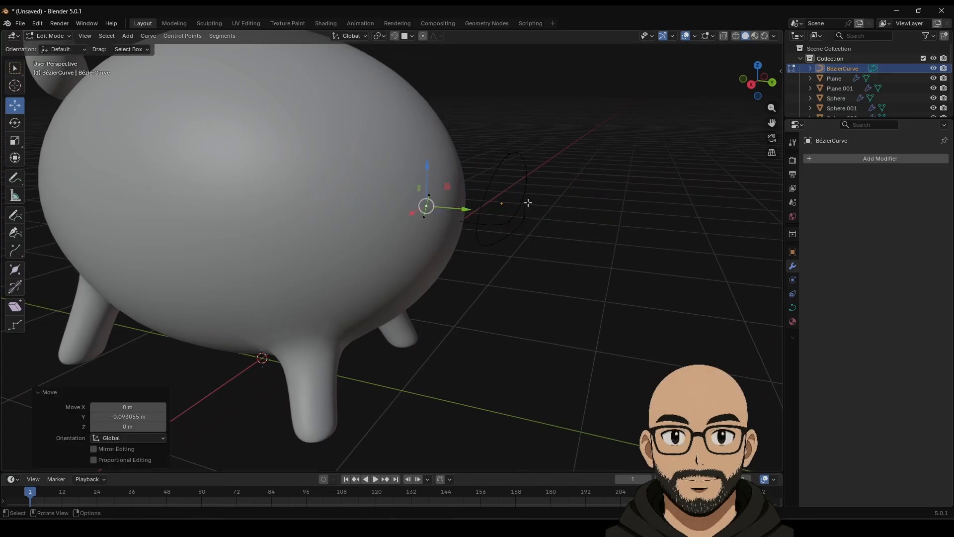
Step: Move the tail's end about 0.092 m along X and 0.121 m along Y, fine-tune it along Y, and lower it about 0.065 m
key(g)
key(shift+z)
click(547, 228)
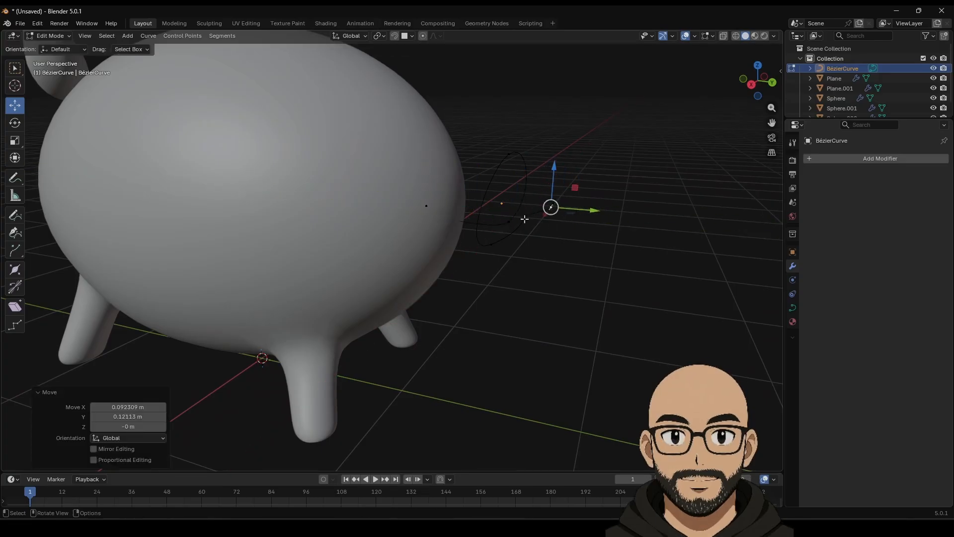
key(g)
key(y)
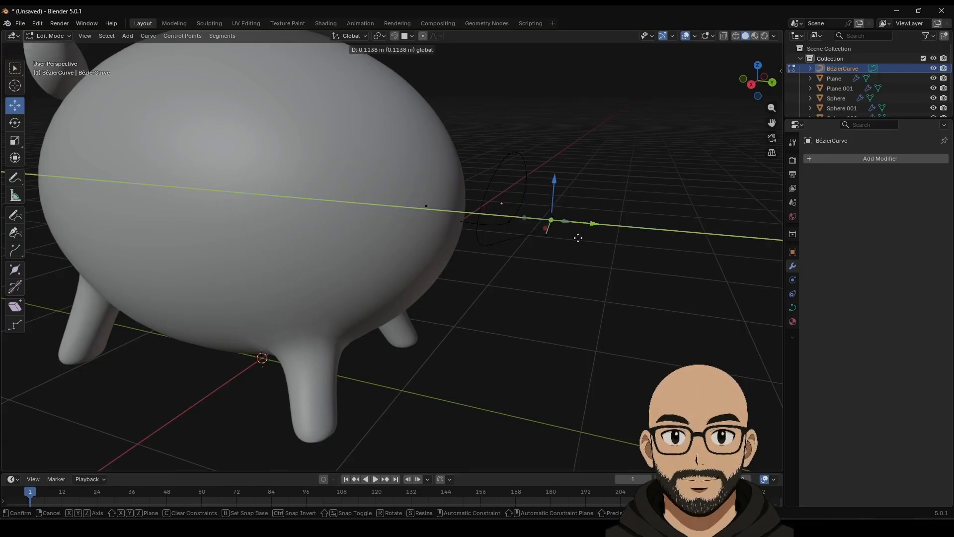
click(542, 211)
key(g)
key(z)
click(545, 256)
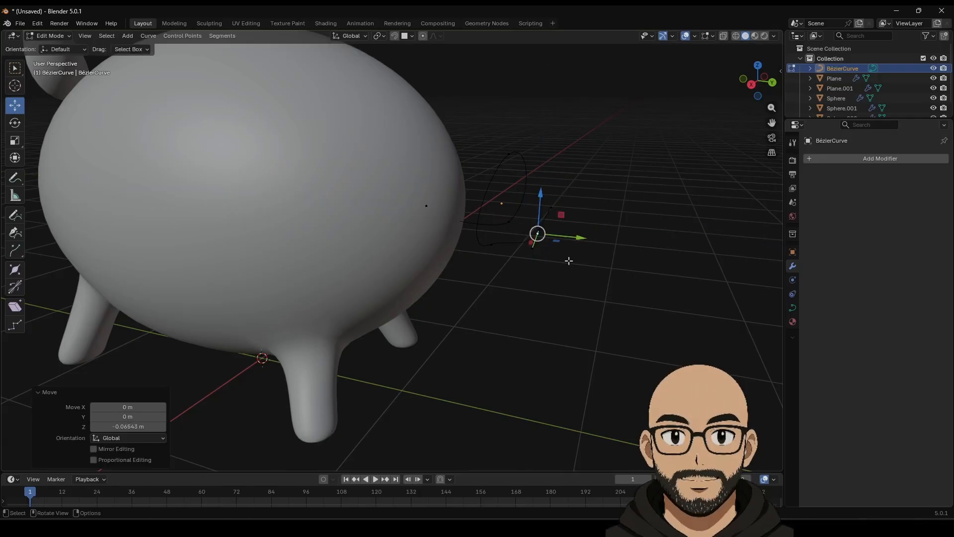
Step: Adjust the control points and handles near the tail's end to smooth its curl, and return to Object Mode
click(568, 261)
middle_drag(569, 260, 512, 240)
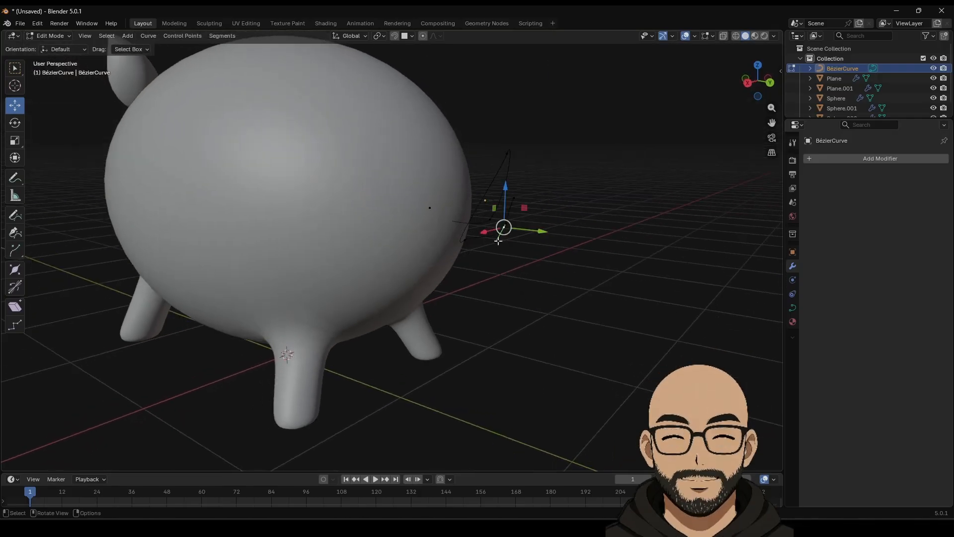
click(498, 241)
mouse_move(495, 242)
mouse_down()
mouse_move(473, 256)
mouse_move(486, 239)
mouse_up()
click(514, 199)
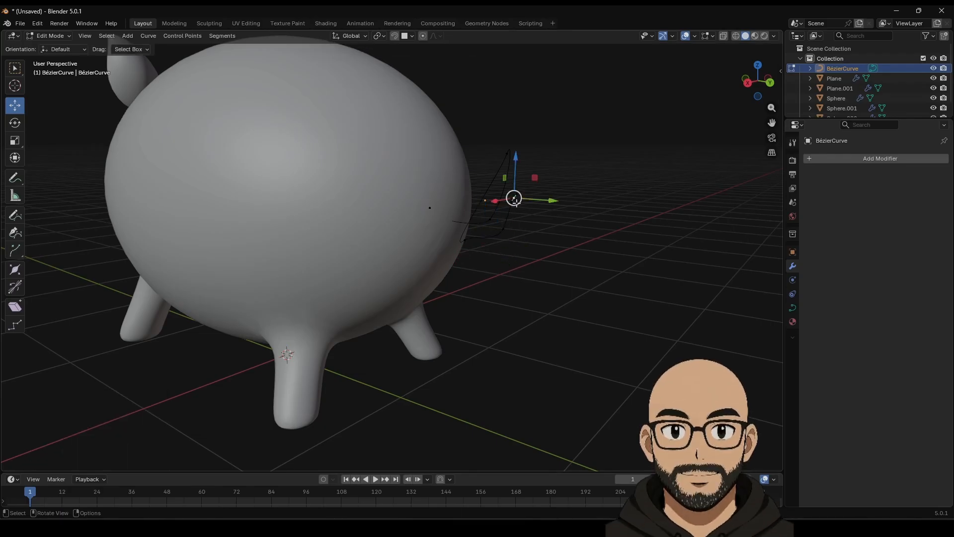
key(v)
click(507, 233)
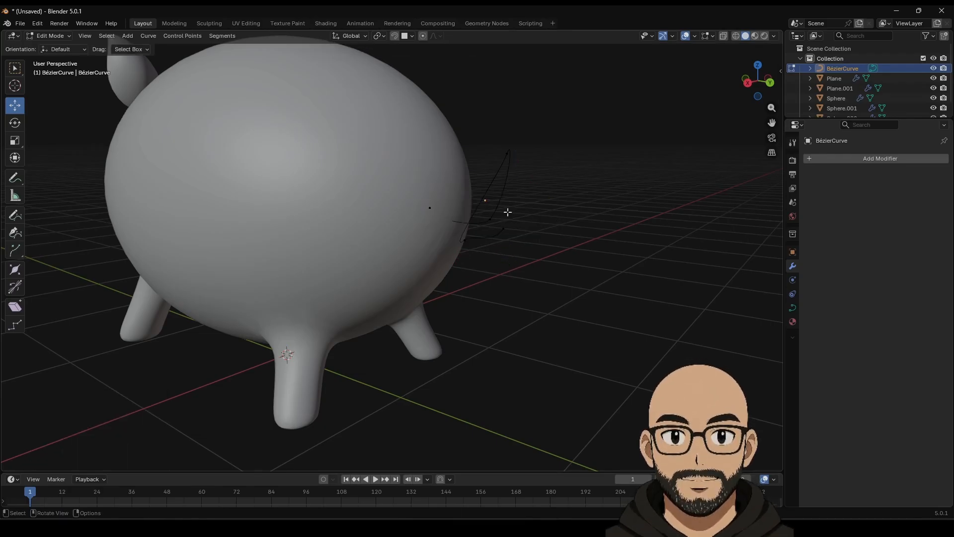
drag(502, 229, 467, 250)
click(516, 231)
click(466, 240)
middle_drag(491, 254, 287, 175)
key(Tab)
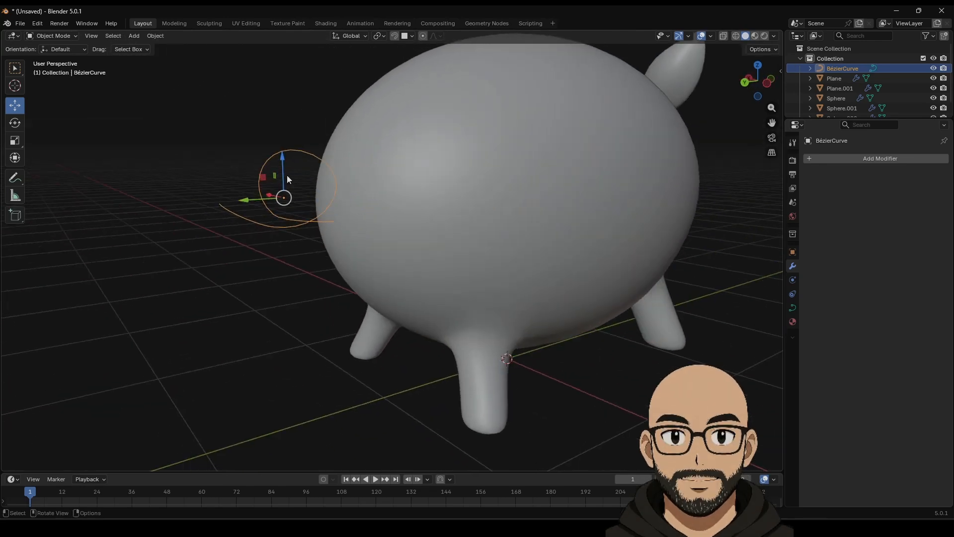
Step: Set the tail curve's round bevel Depth to 0.04 m and enable Fill Caps
click(793, 308)
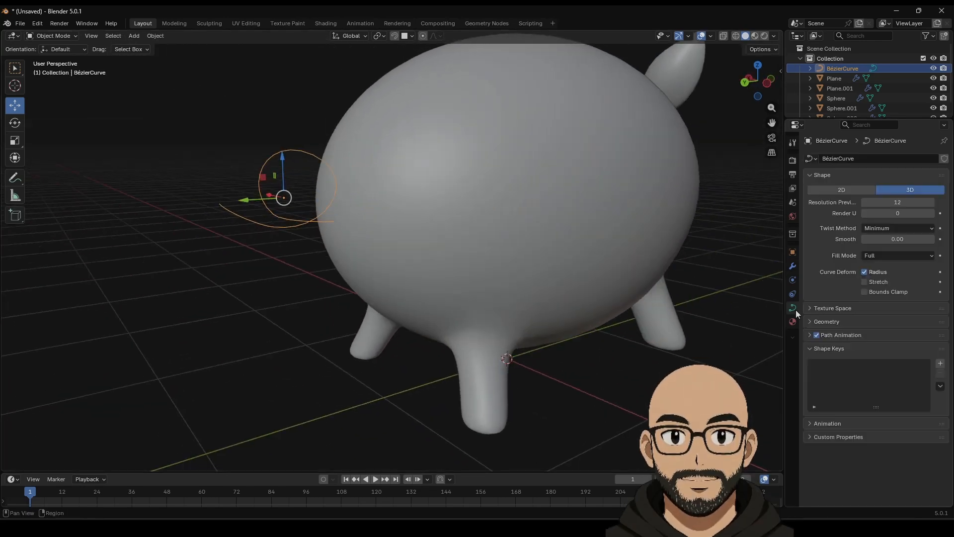
click(817, 322)
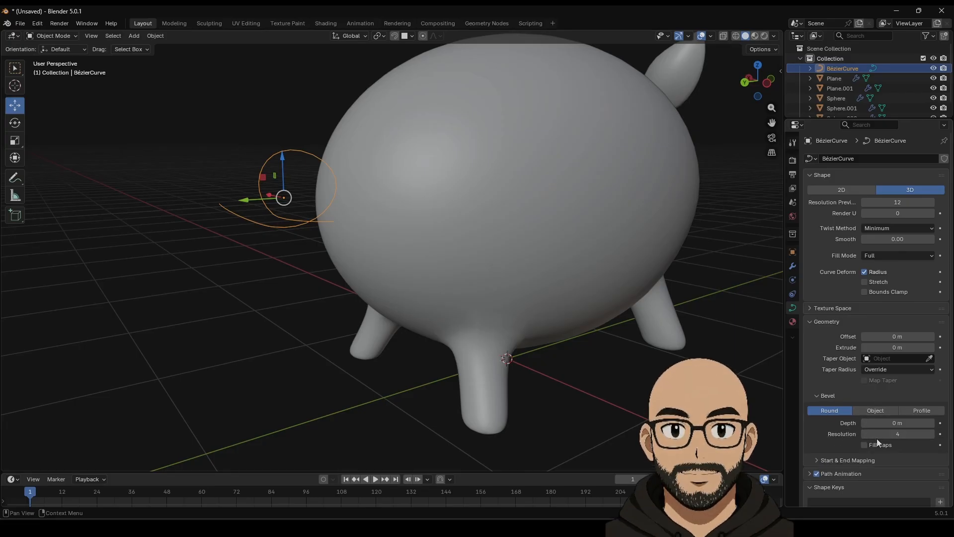
mouse_move(890, 423)
mouse_down()
mouse_move(905, 423)
mouse_move(893, 423)
mouse_up()
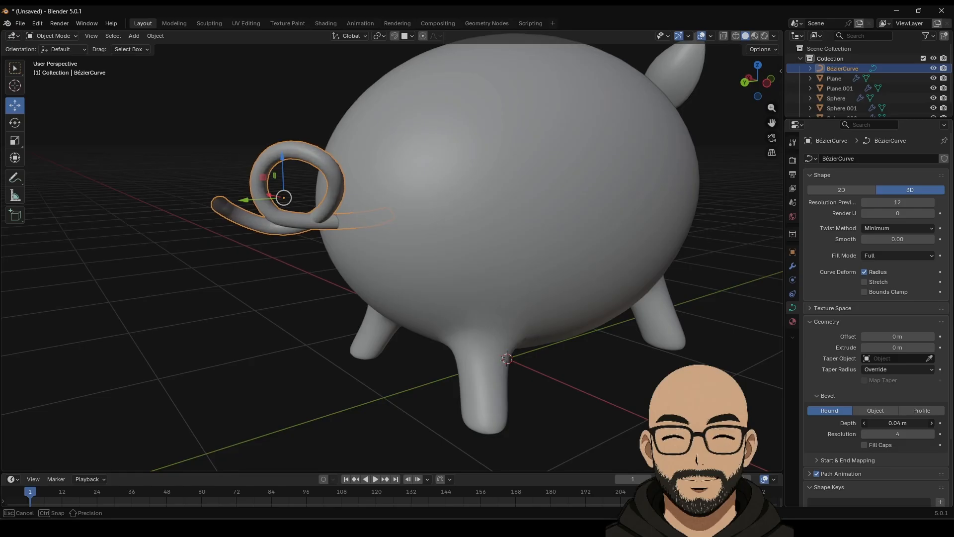
click(865, 445)
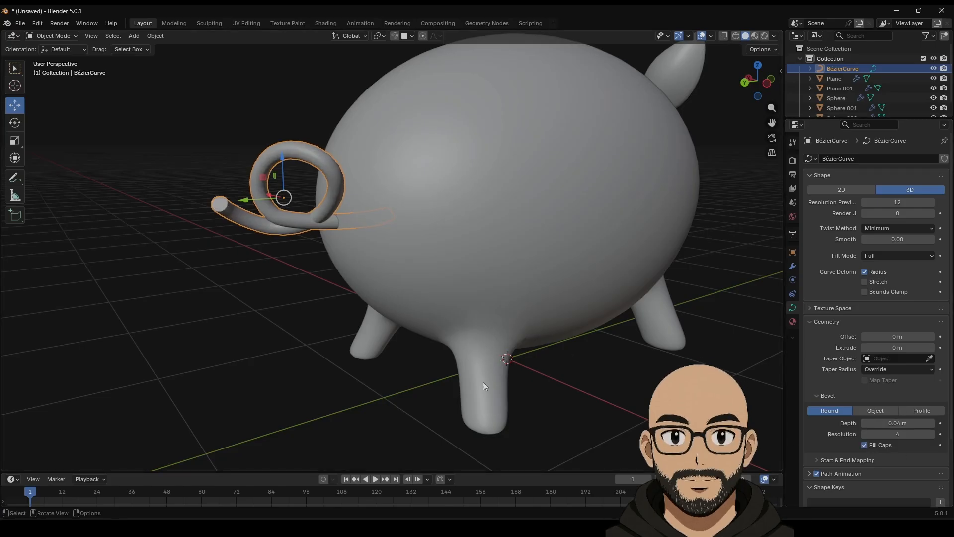
Step: In Edit Mode, reposition the tail's control points near the body and at the loop's top, lowering the top one about 0.061 m
middle_drag(483, 382, 419, 288)
key(Tab)
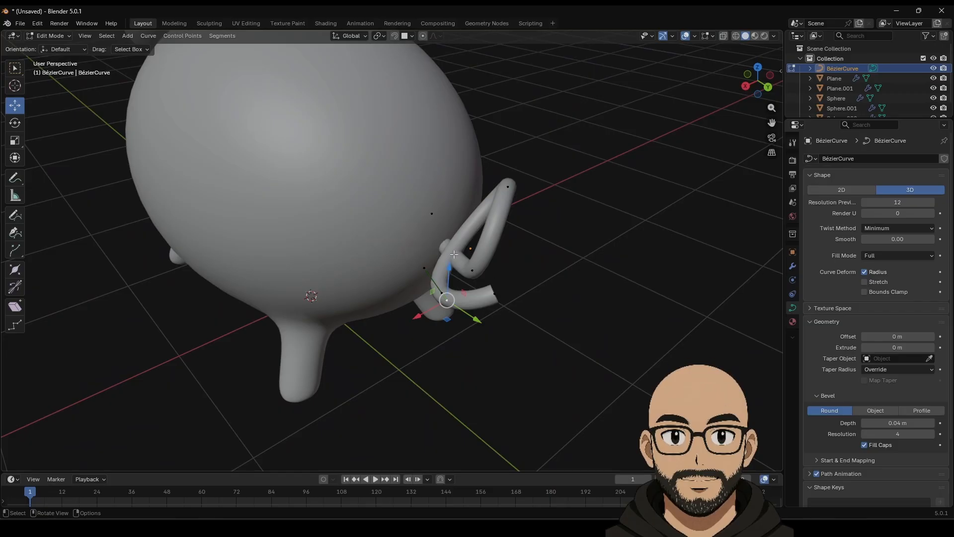
click(425, 269)
drag(426, 272, 402, 253)
middle_drag(405, 253, 453, 232)
click(507, 159)
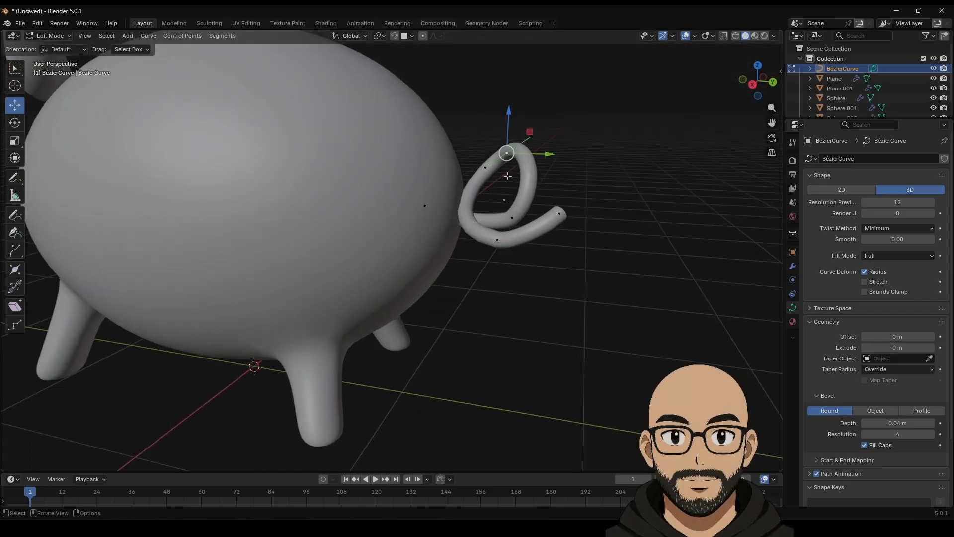
drag(506, 154, 497, 155)
middle_drag(497, 155, 445, 163)
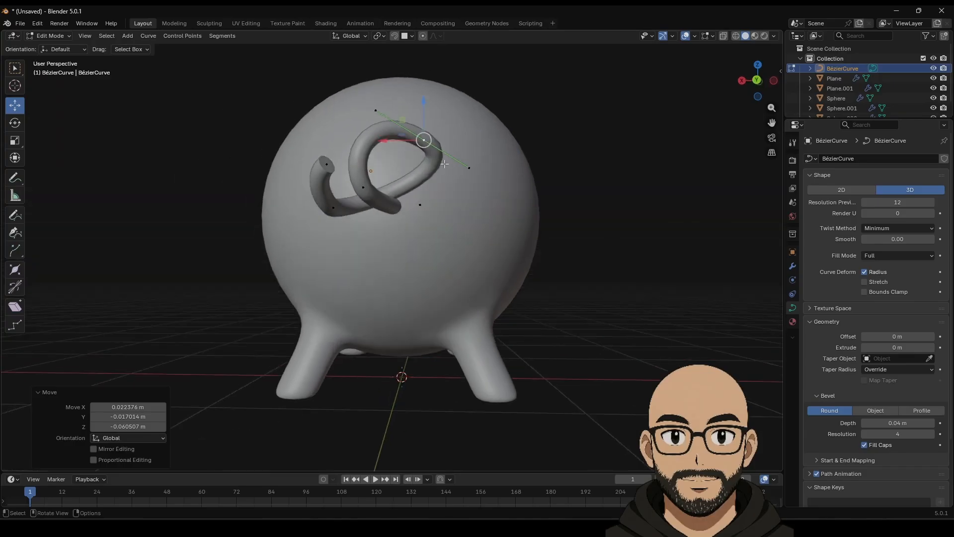
Step: Reshape the top control point's handles into a rounder loop and raise the tail's root control point about 0.176 m along Z
drag(470, 170, 467, 276)
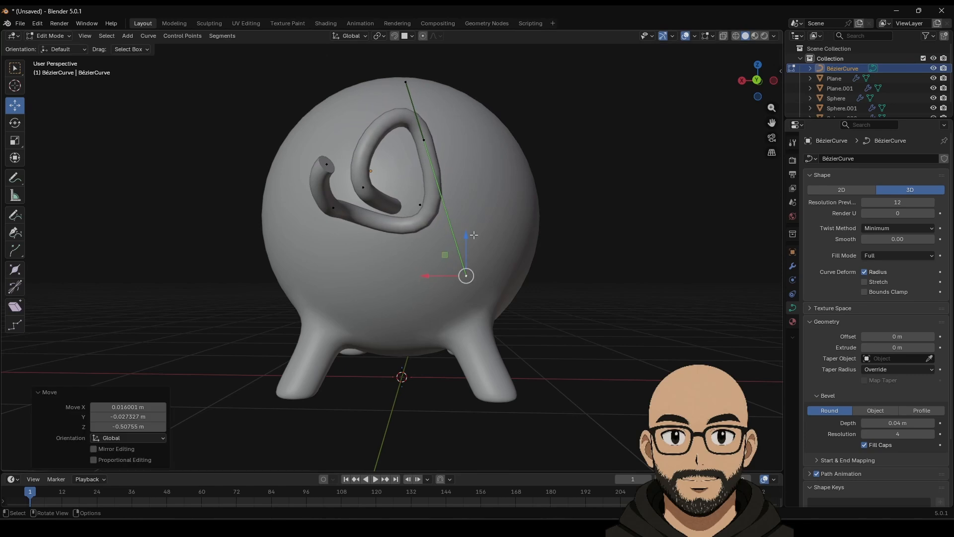
mouse_move(405, 88)
mouse_down()
mouse_move(417, 119)
mouse_move(390, 98)
mouse_move(404, 107)
mouse_up()
drag(500, 252, 479, 222)
drag(420, 204, 431, 245)
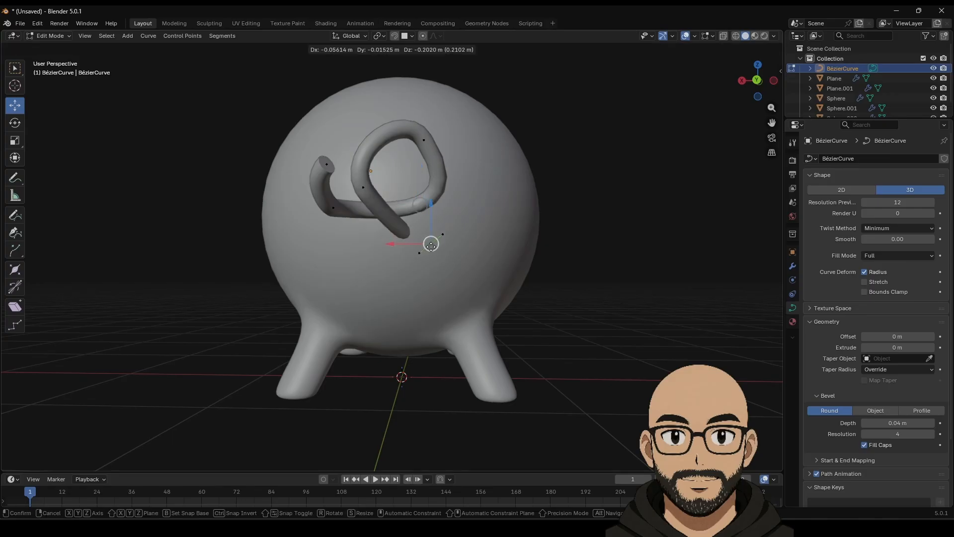
drag(424, 180, 422, 172)
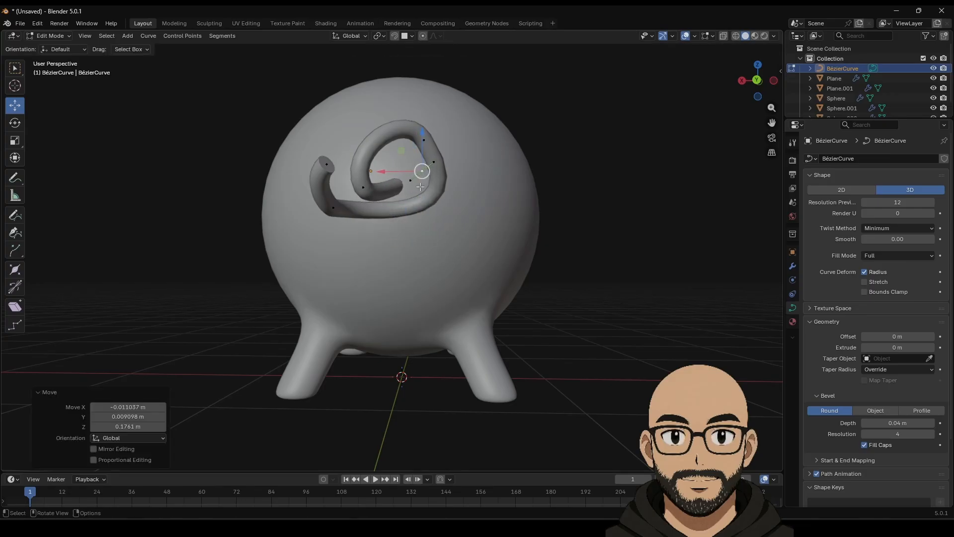
Step: Lower the control point at the bottom of the tail's curl to enlarge the loop
drag(336, 209, 411, 239)
mouse_move(343, 229)
mouse_down()
mouse_move(307, 229)
mouse_move(343, 237)
mouse_up()
click(353, 232)
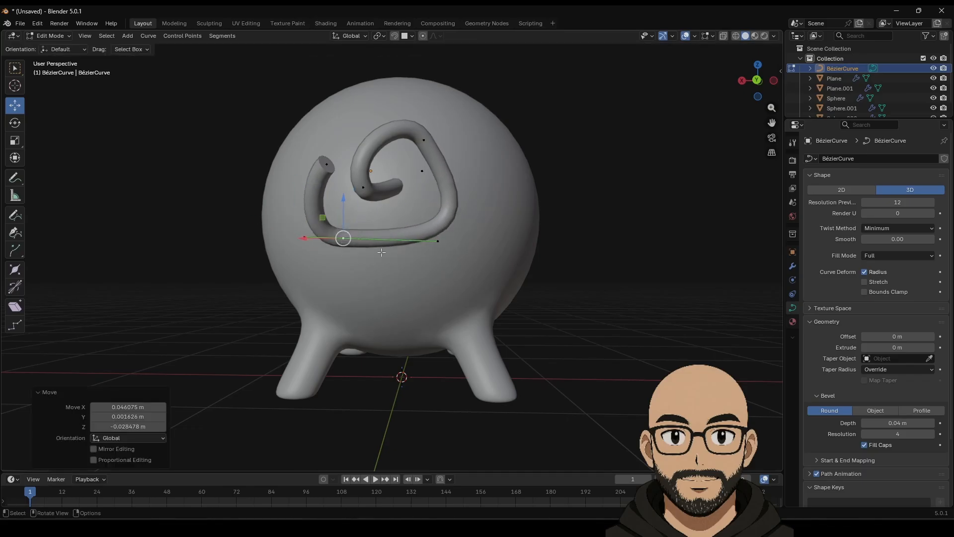
Step: Pull the tail's end point outward and upward, adjusting the nearby handle for a smoother curl
middle_drag(381, 252, 519, 280)
drag(519, 280, 536, 260)
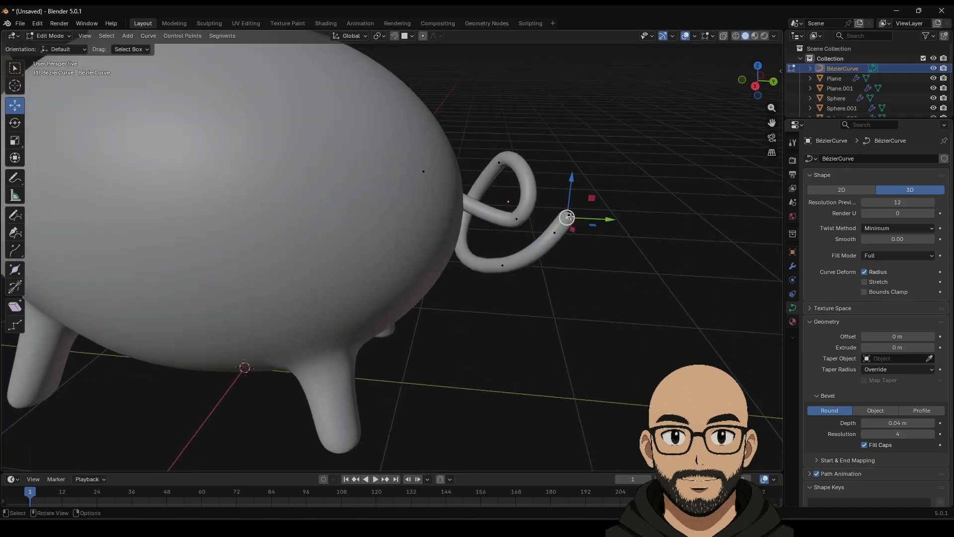
drag(567, 217, 597, 178)
middle_drag(606, 213, 435, 149)
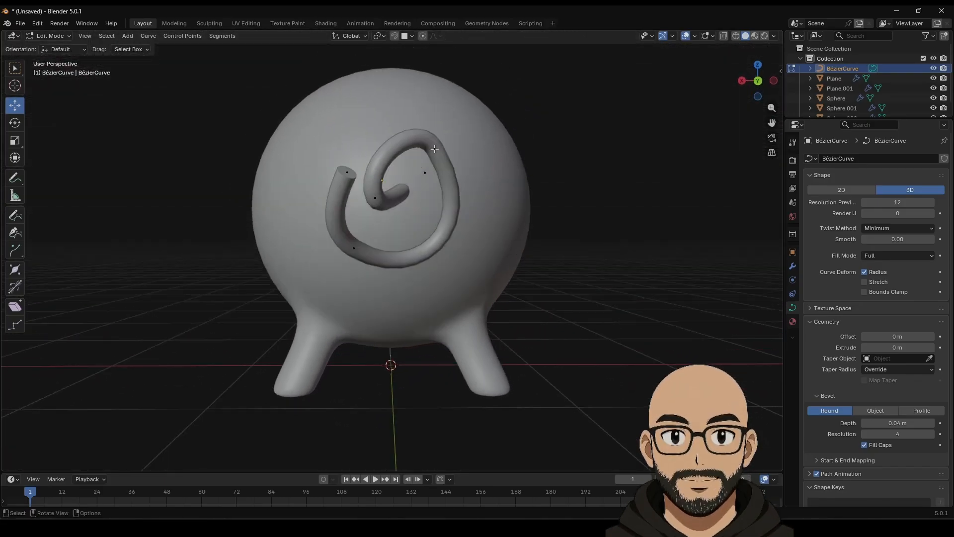
Step: Taper the tail's end point with a Shrink/Fatten factor of 0.068 and thicken the curl's bottom control point by 1.703
click(346, 172)
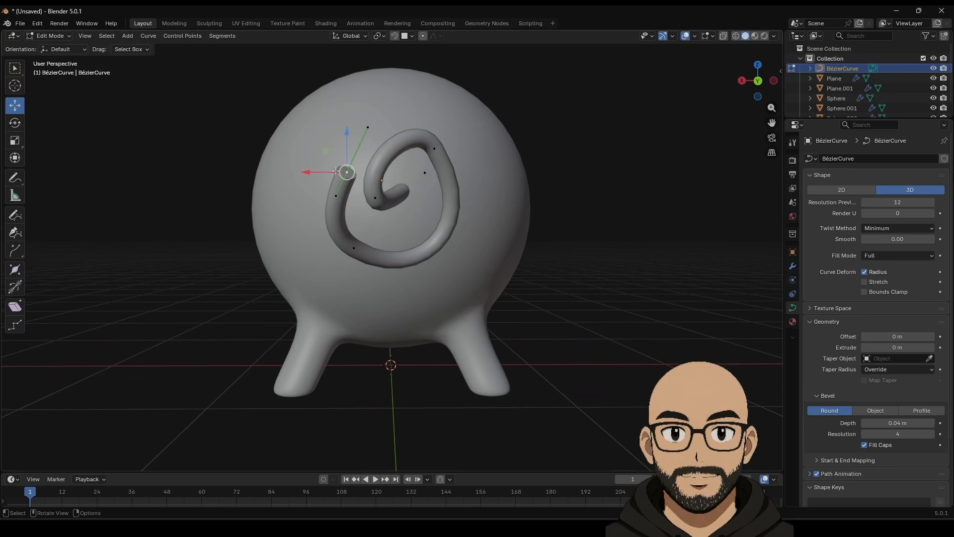
key(alt+s)
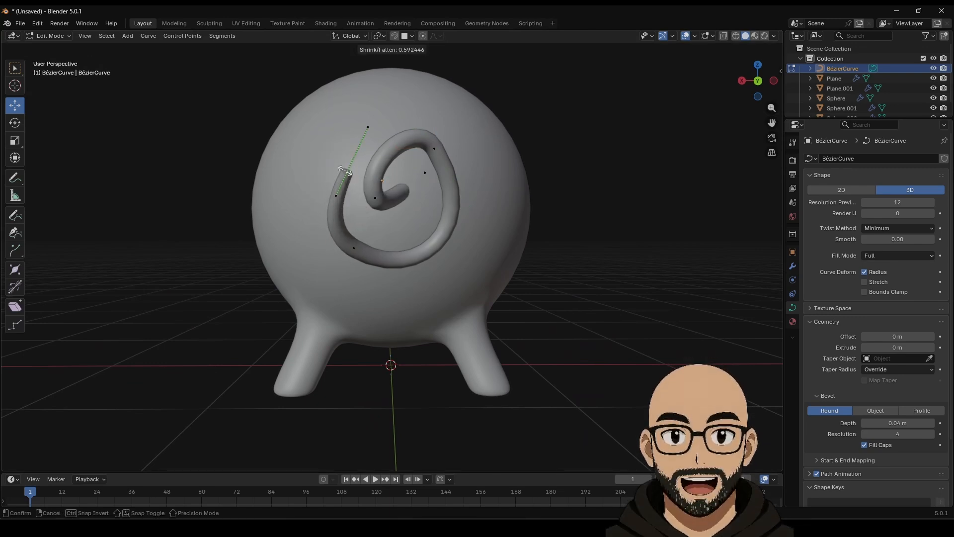
click(347, 172)
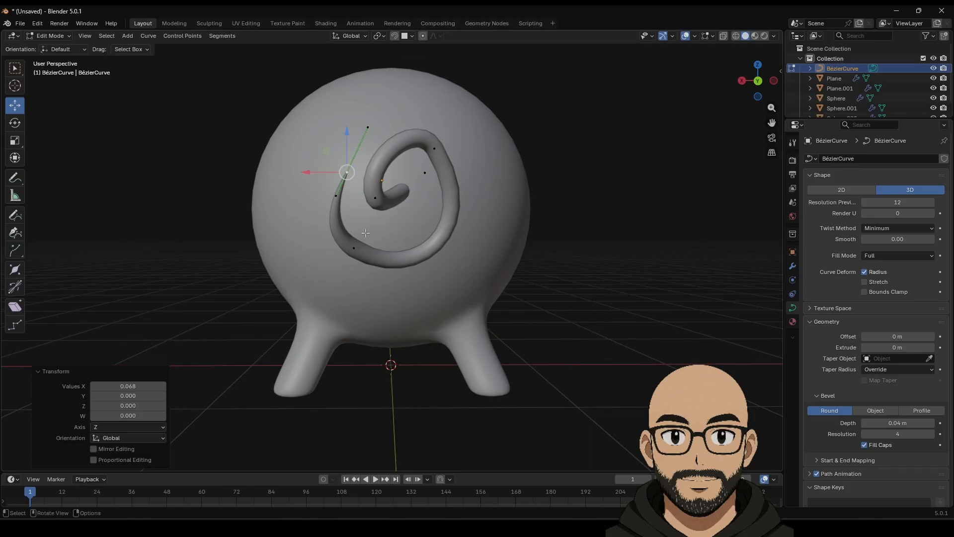
click(354, 248)
key(alt+s)
click(439, 149)
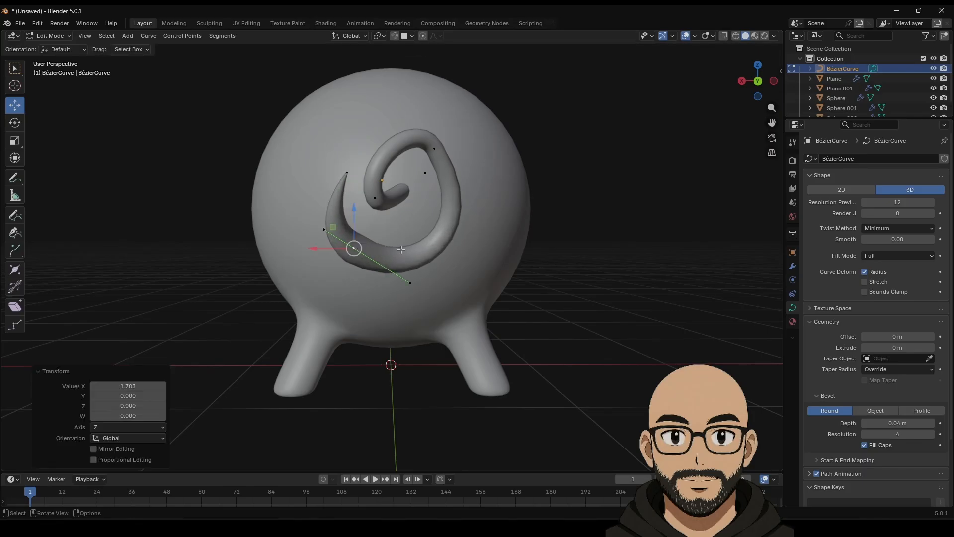
Step: Thin the tail at the loop's top control point to 0.622 and fatten its root point to about 3.3
click(440, 149)
key(alt+s)
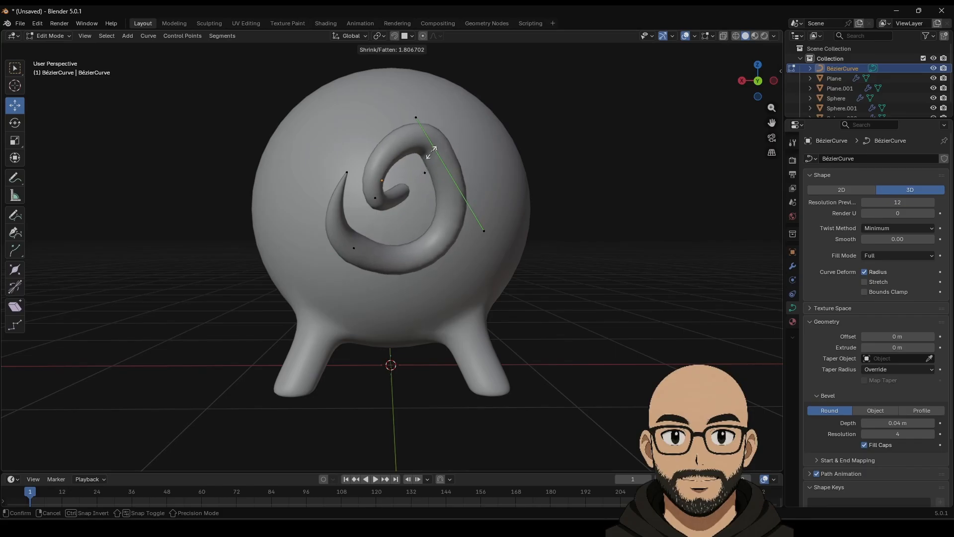
click(432, 153)
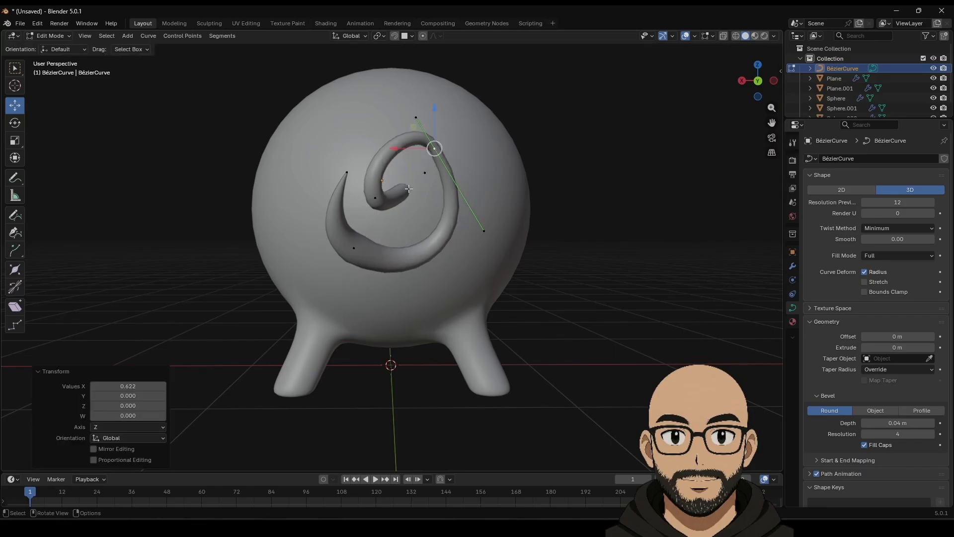
click(408, 189)
key(alt+s)
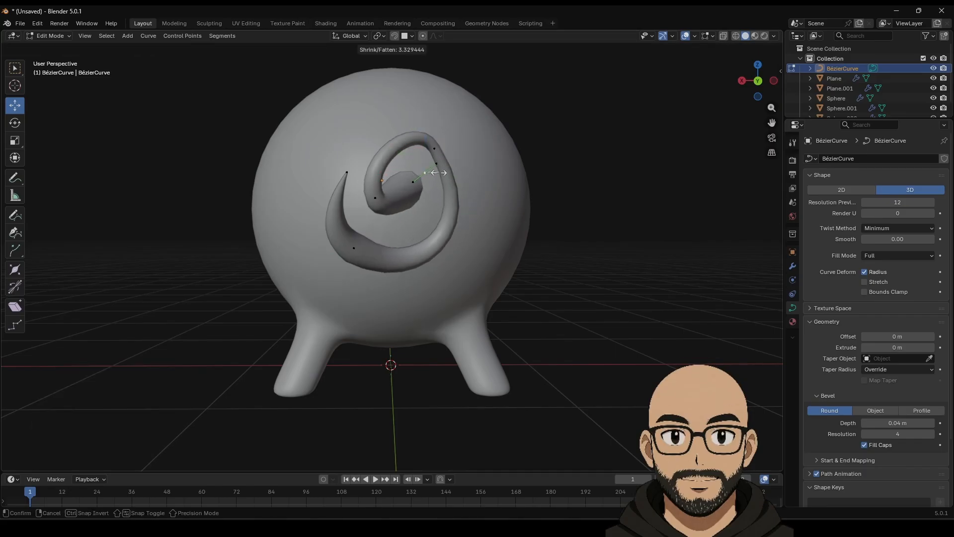
click(439, 172)
Step: Pull a control handle near the tail's root outward from the body and shift the loop's top control point outward and about 0.069 m down
middle_drag(543, 213, 512, 249)
click(512, 255)
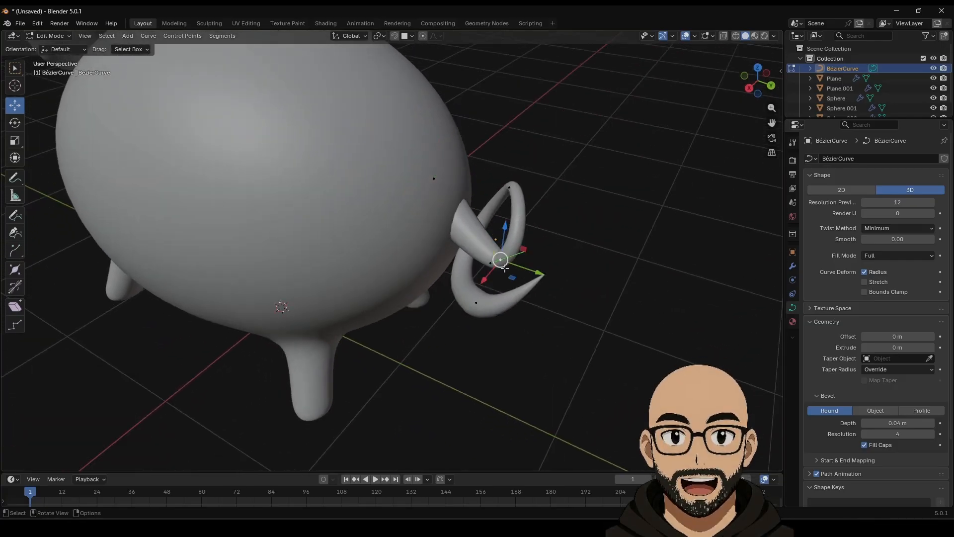
drag(512, 255, 581, 250)
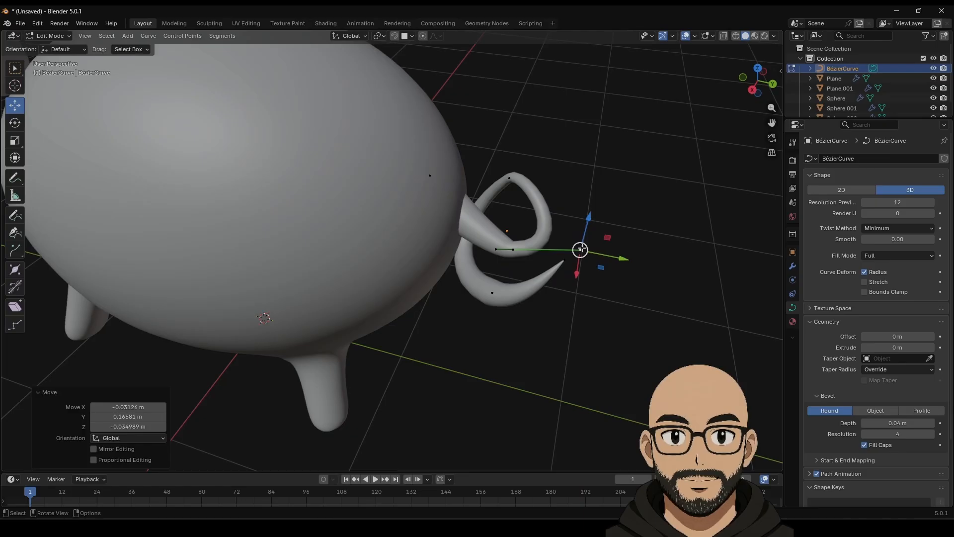
click(508, 177)
mouse_move(527, 170)
mouse_down()
mouse_move(543, 178)
mouse_move(515, 181)
mouse_up()
click(510, 187)
middle_drag(515, 181, 467, 225)
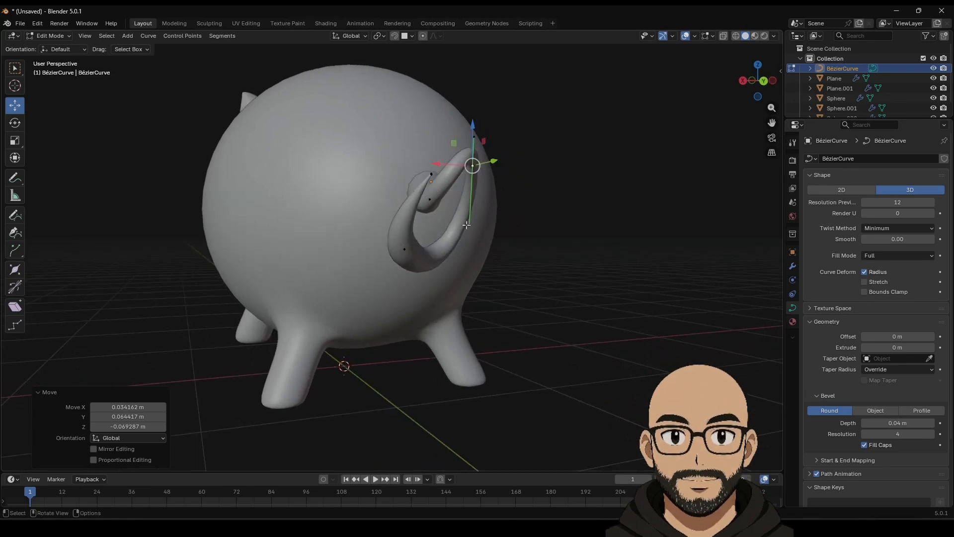
Step: Adjust the control point at the bottom of the tail's curl and return to Object Mode
click(403, 251)
middle_drag(404, 251, 449, 265)
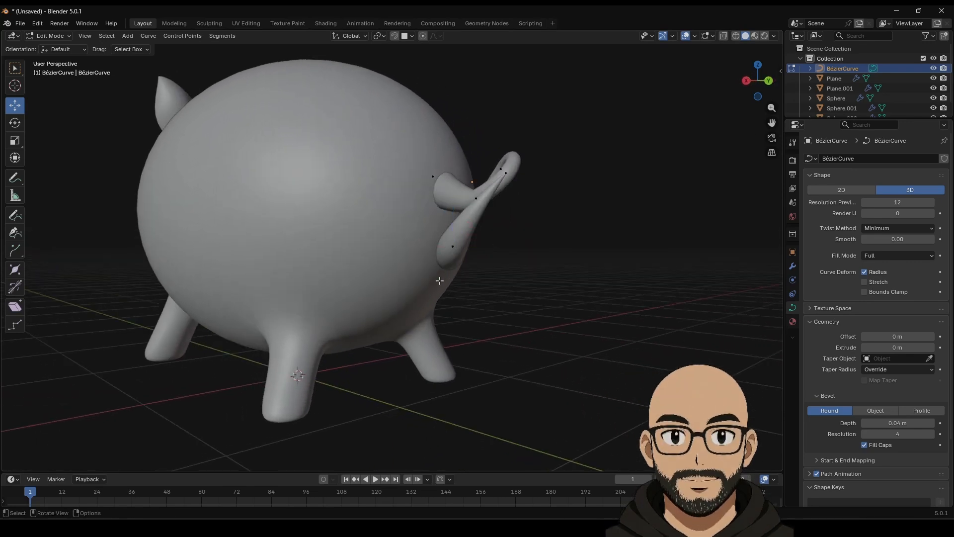
drag(439, 282, 465, 306)
middle_drag(466, 306, 332, 305)
key(Tab)
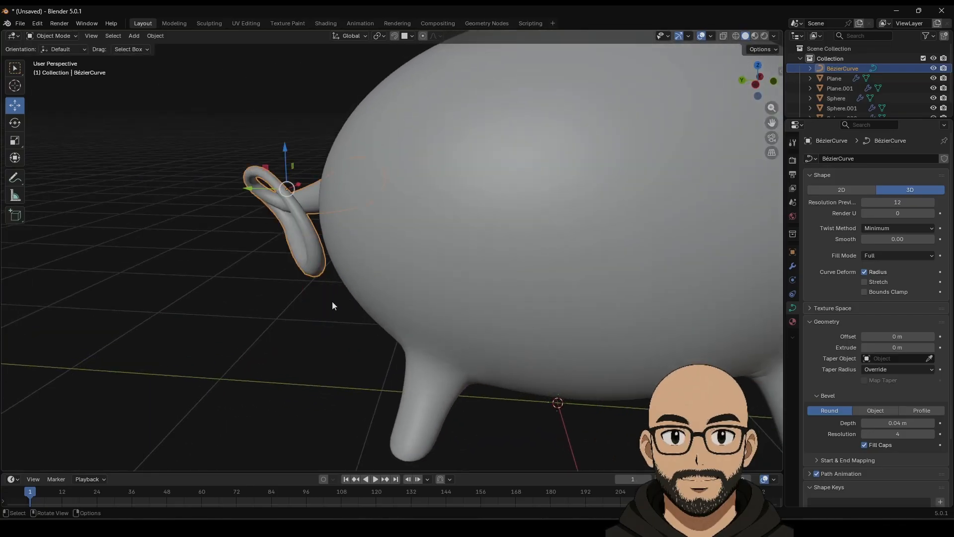
Step: Add a Boolean modifier to the pig's body
scroll(332, 305, down, 5)
middle_drag(249, 329, 371, 262)
scroll(379, 270, up, 2)
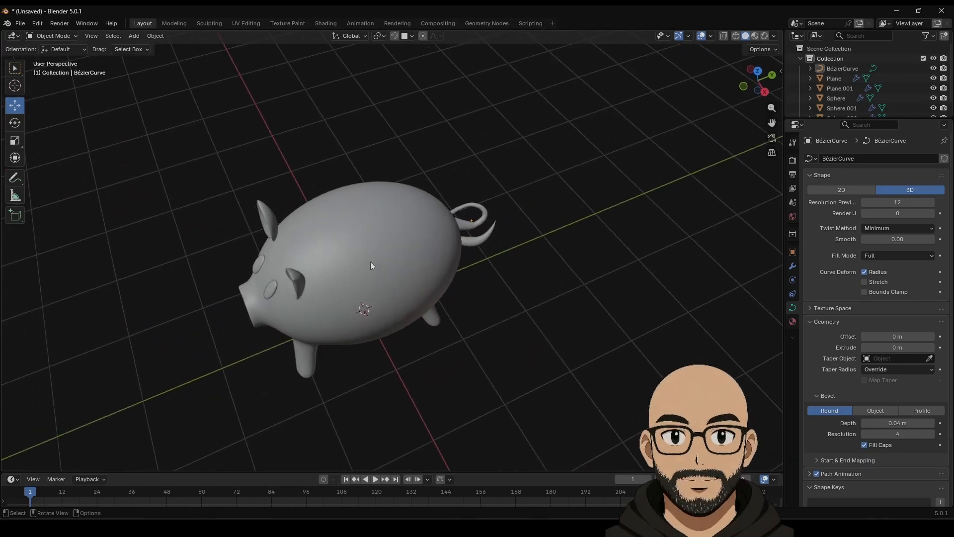
click(365, 201)
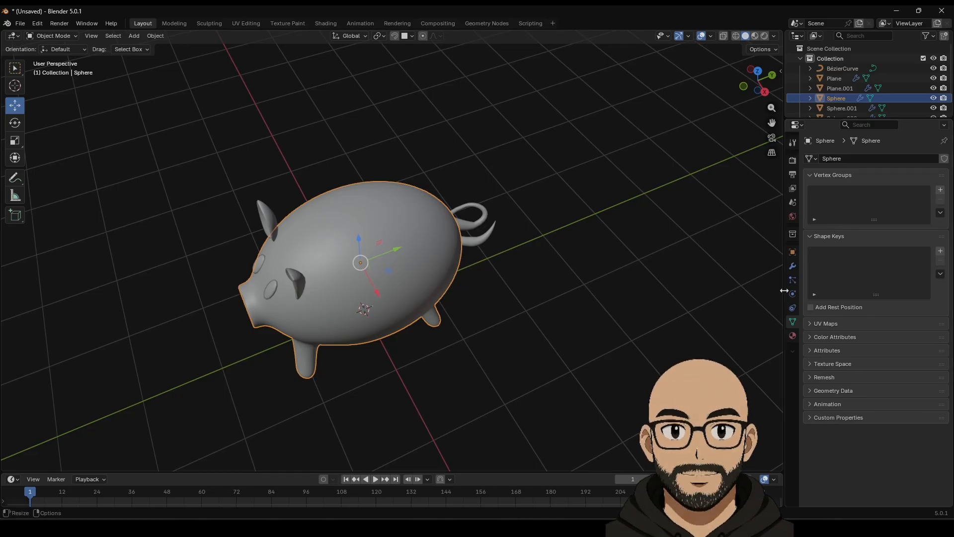
click(793, 267)
click(850, 159)
mouse_move(818, 158)
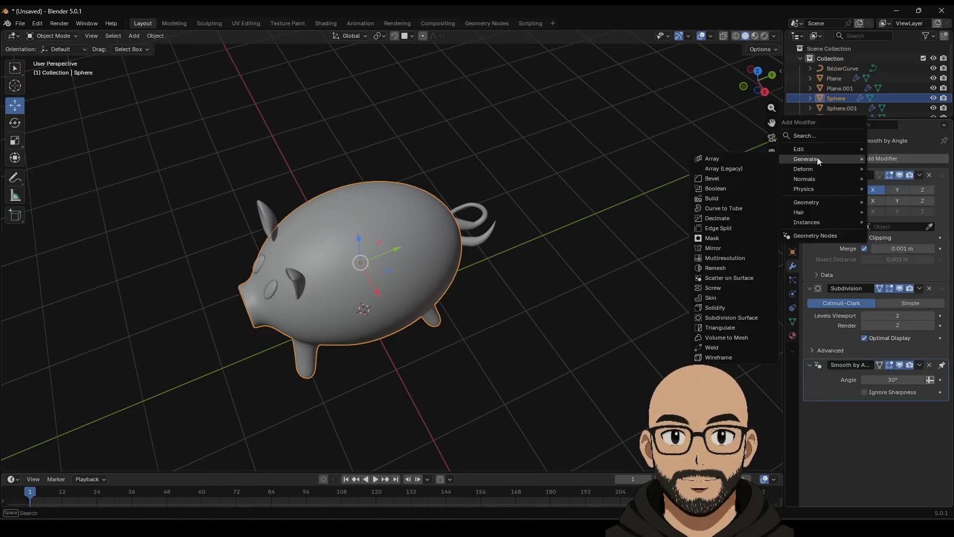
click(718, 189)
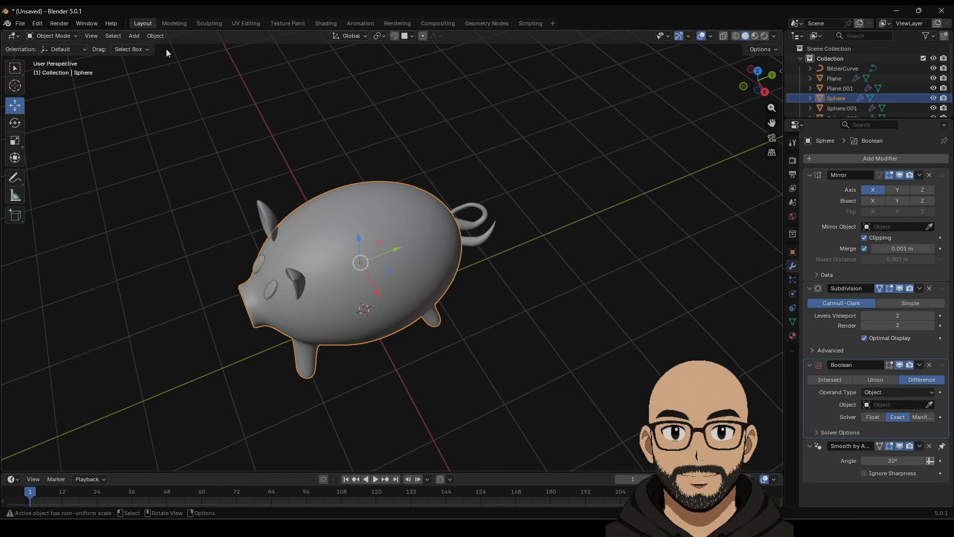
Step: Add a 2 m cube at the world origin and raise it along Z toward the pig's back
click(134, 36)
mouse_move(148, 48)
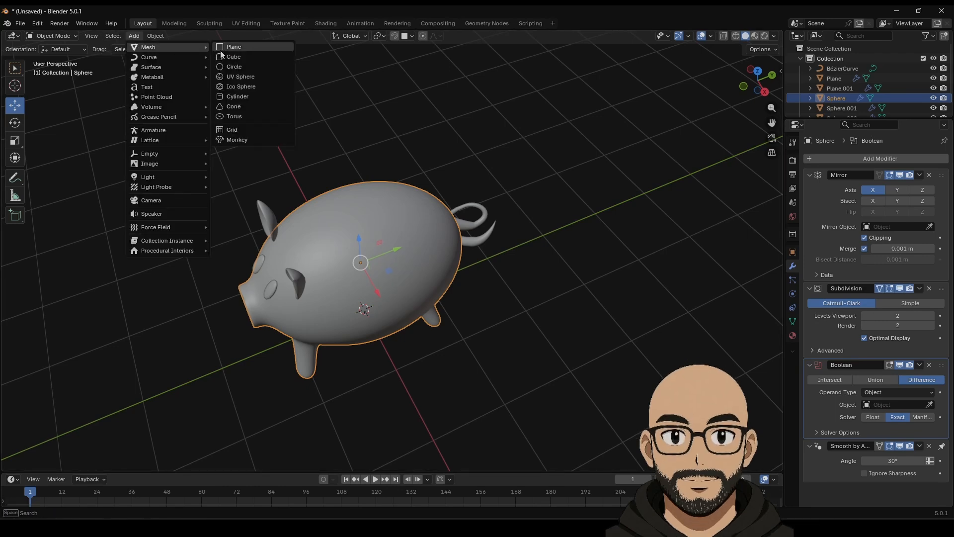
click(239, 56)
key(g)
key(z)
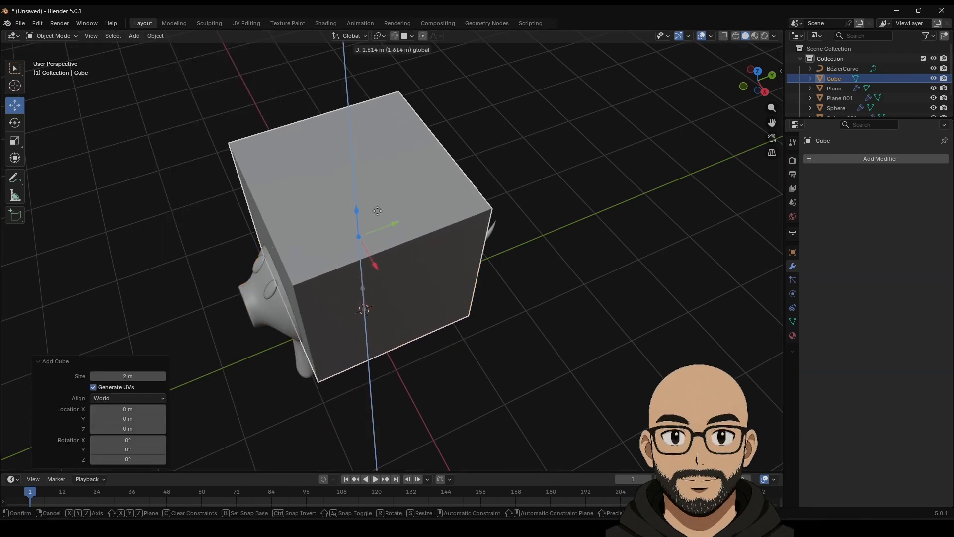
click(371, 233)
Step: Scale the cube down into a narrow block and raise it about 0.423 m along Z into the pig's back
click(15, 140)
drag(381, 271, 368, 255)
mouse_move(357, 199)
mouse_down()
mouse_move(359, 227)
mouse_move(355, 188)
mouse_up()
click(14, 105)
middle_drag(355, 188, 440, 211)
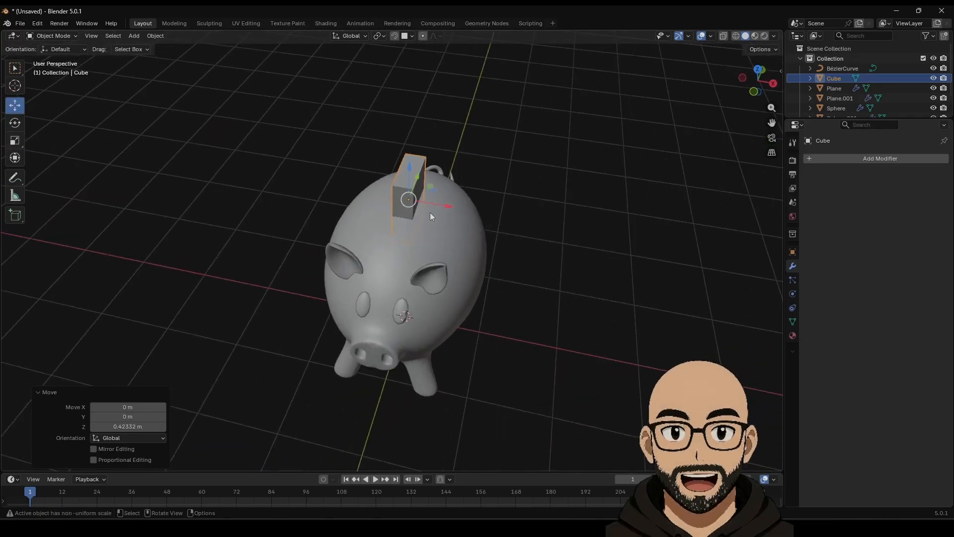
Step: Narrow the block to 0.785 along X and raise it about 0.083 m along Z
drag(449, 205, 452, 212)
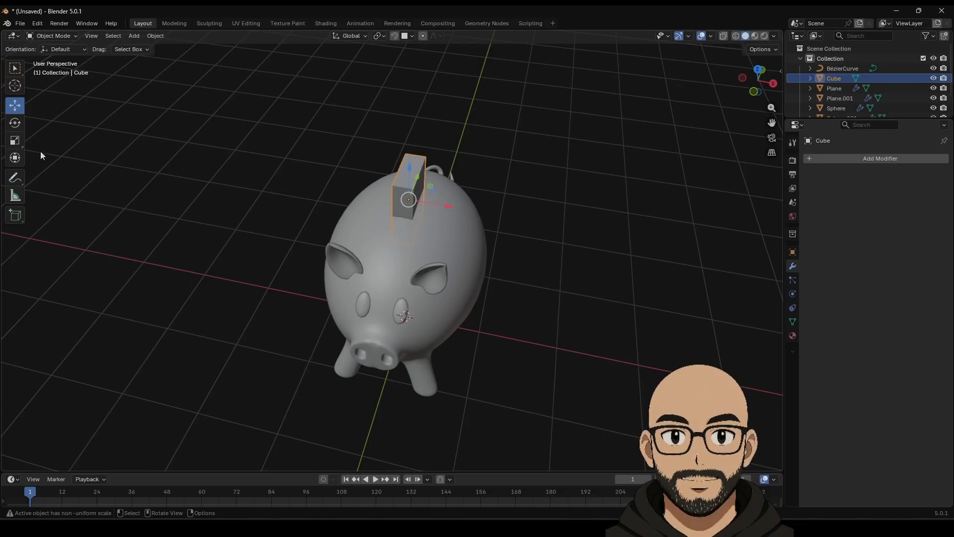
drag(447, 206, 441, 204)
middle_drag(441, 203, 383, 213)
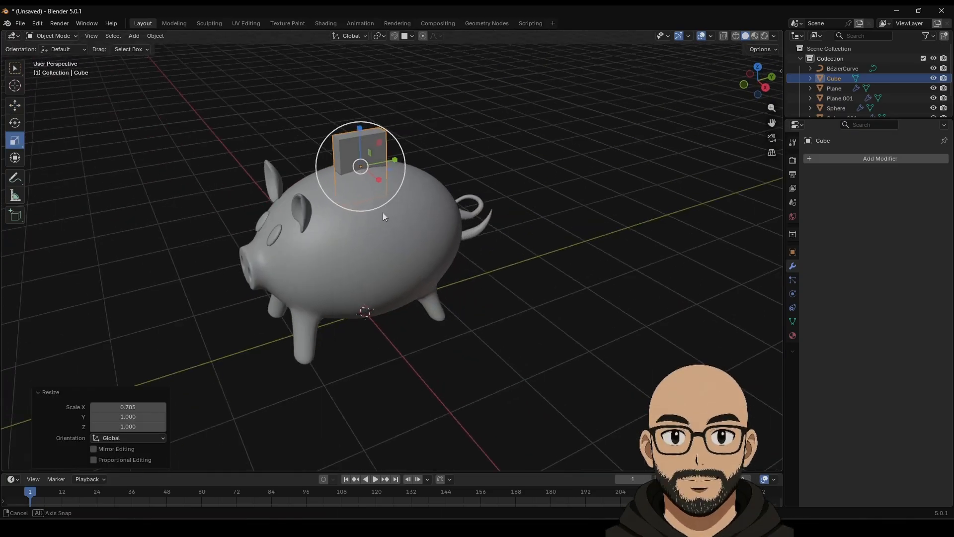
click(15, 105)
drag(359, 131, 359, 123)
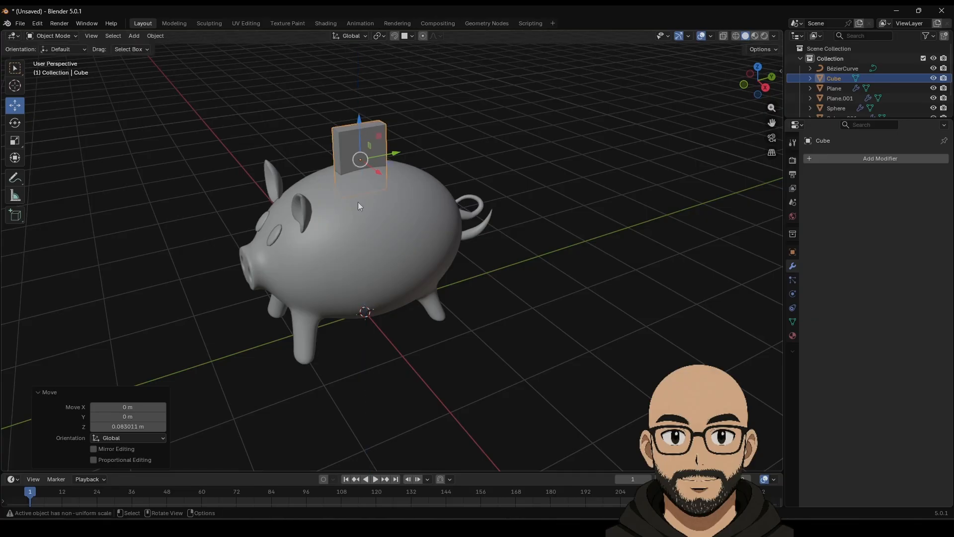
Step: Set the cube as the cutting object of the body's Difference Boolean and hide it to inspect the coin slot
click(358, 203)
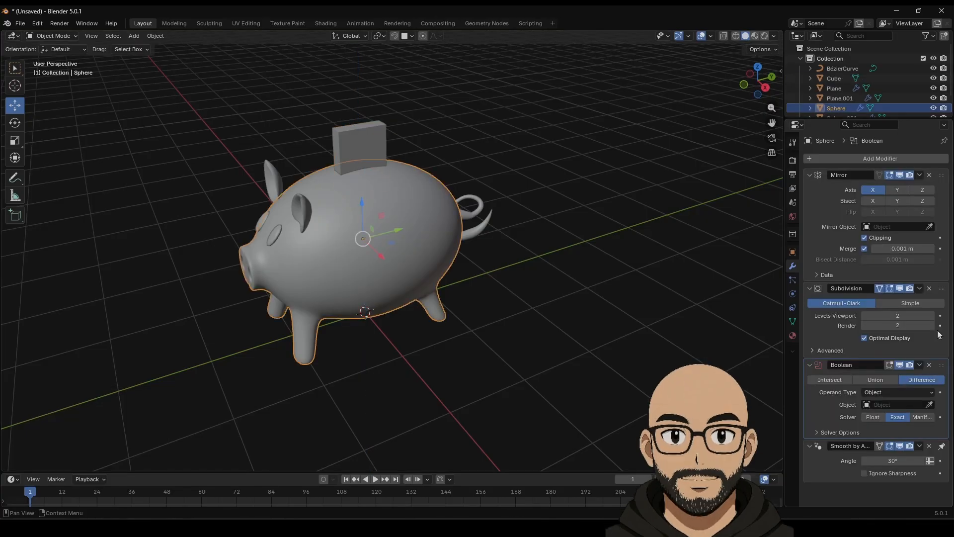
click(929, 404)
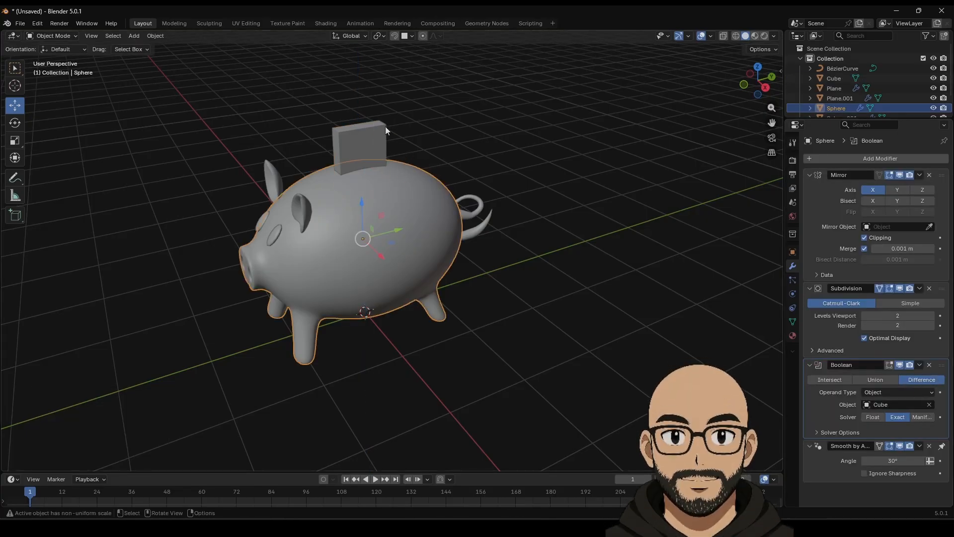
click(373, 144)
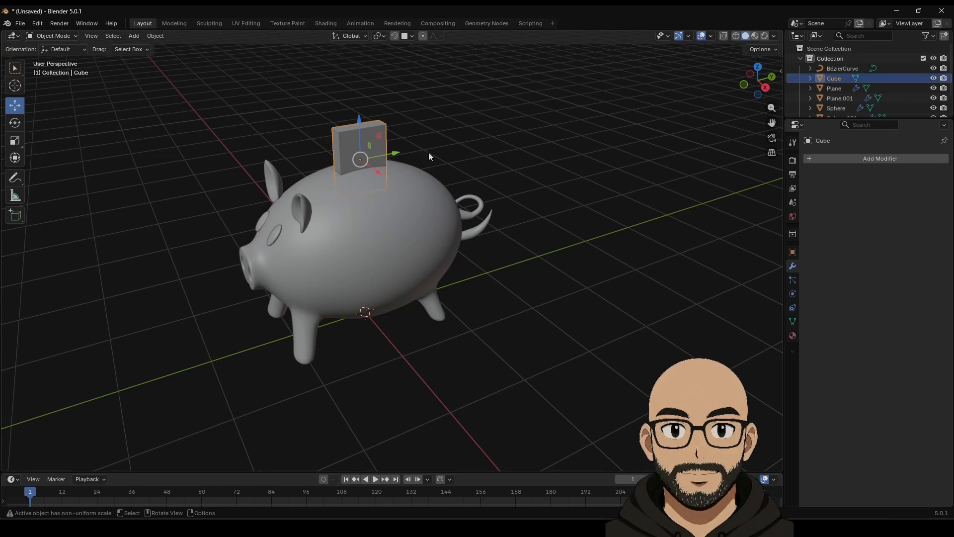
click(934, 78)
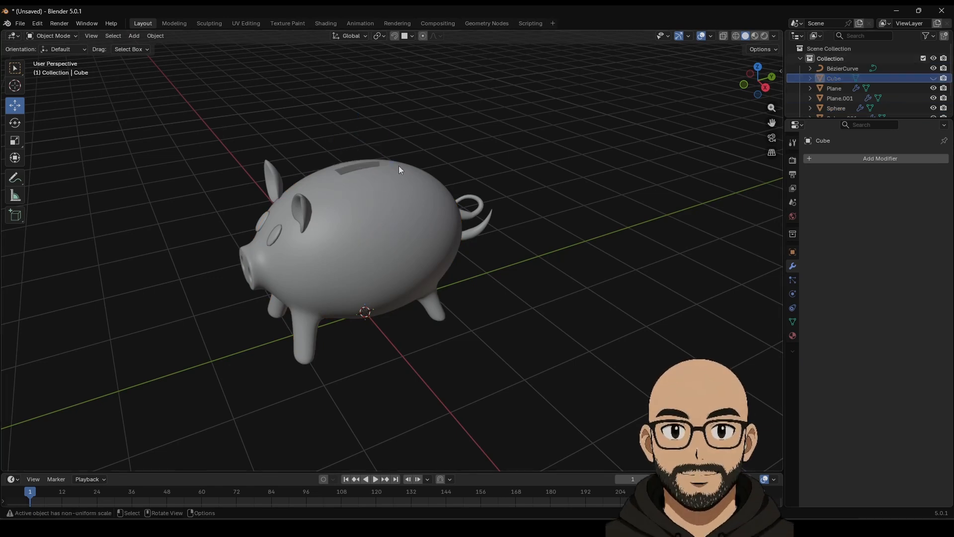
middle_drag(398, 165, 355, 164)
scroll(356, 164, down, 3)
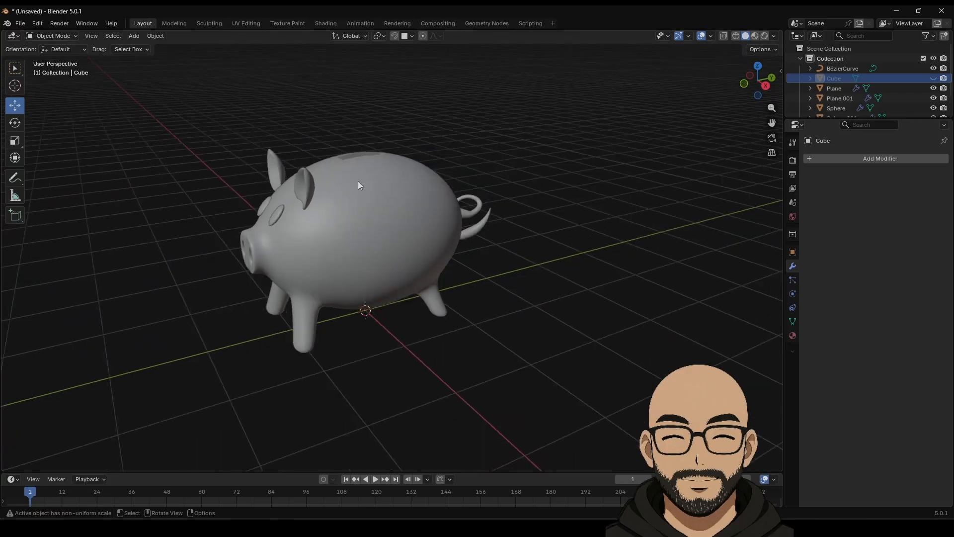
Step: Show the cube again and scale it to 0.824 along X for a thinner coin slot
click(933, 78)
middle_drag(438, 171, 428, 186)
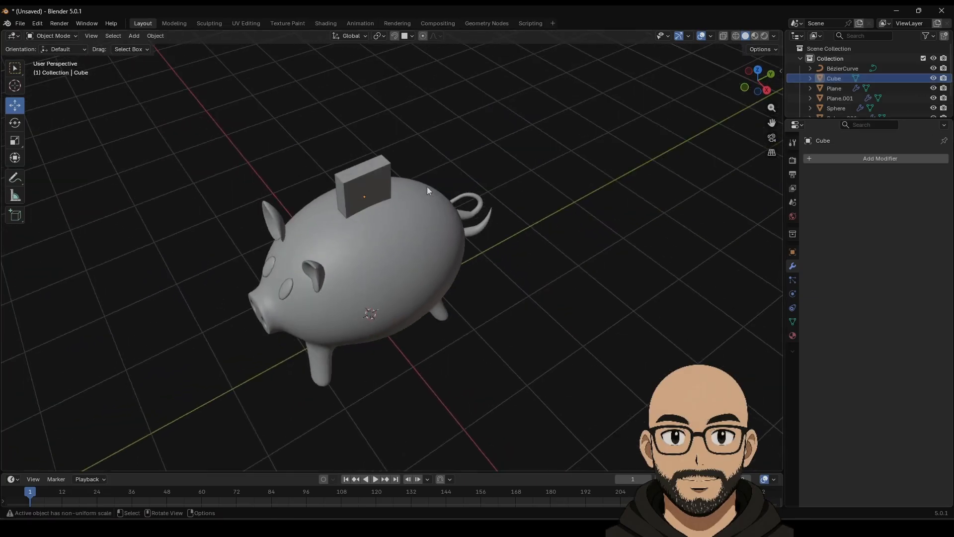
click(20, 142)
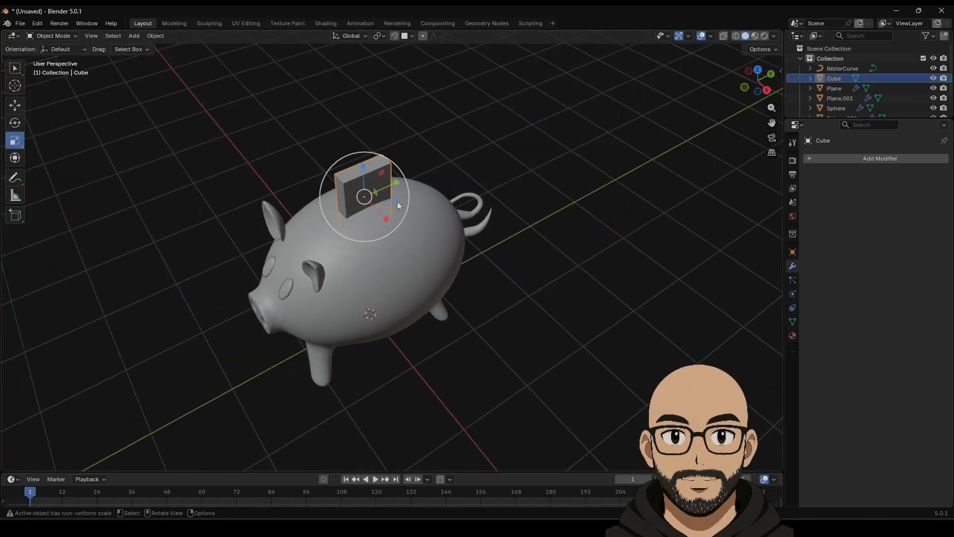
drag(383, 219, 375, 215)
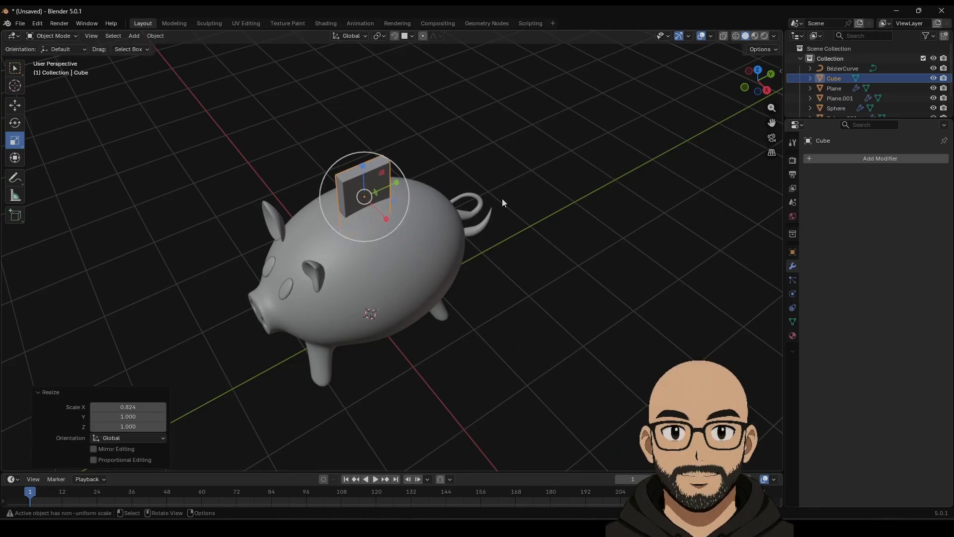
Step: Try applying the Boolean modifier on the pig's body and undo it
click(434, 235)
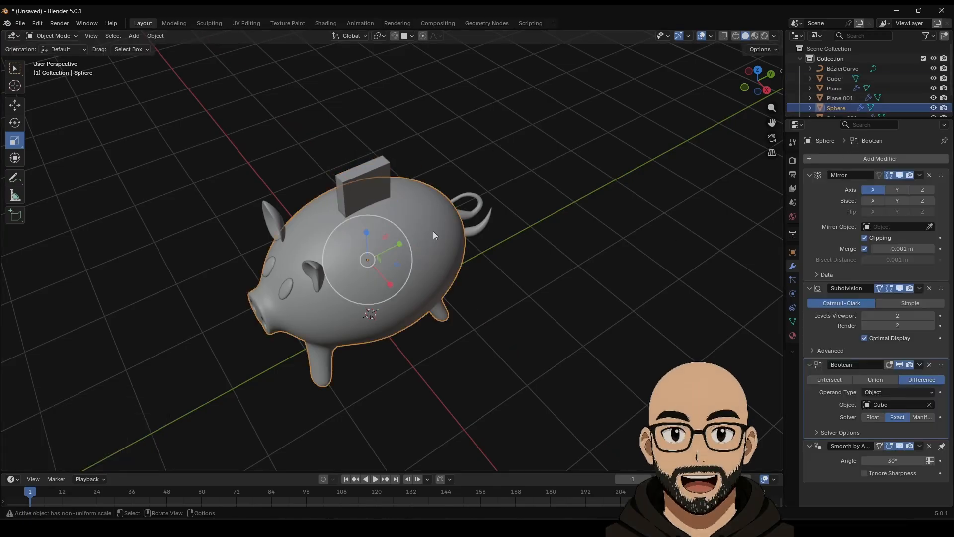
click(920, 364)
click(901, 377)
key(alt+a)
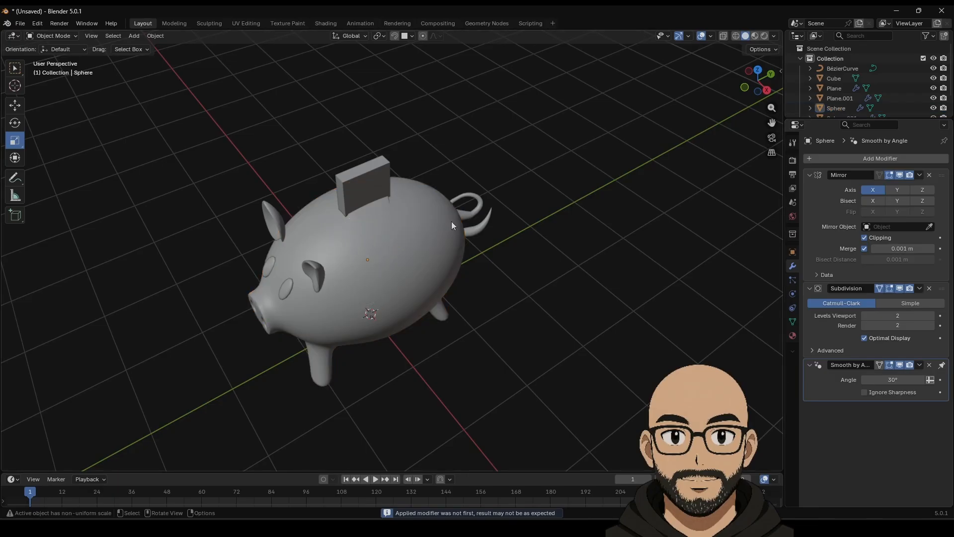
key(ctrl+z)
key(ctrl+z)
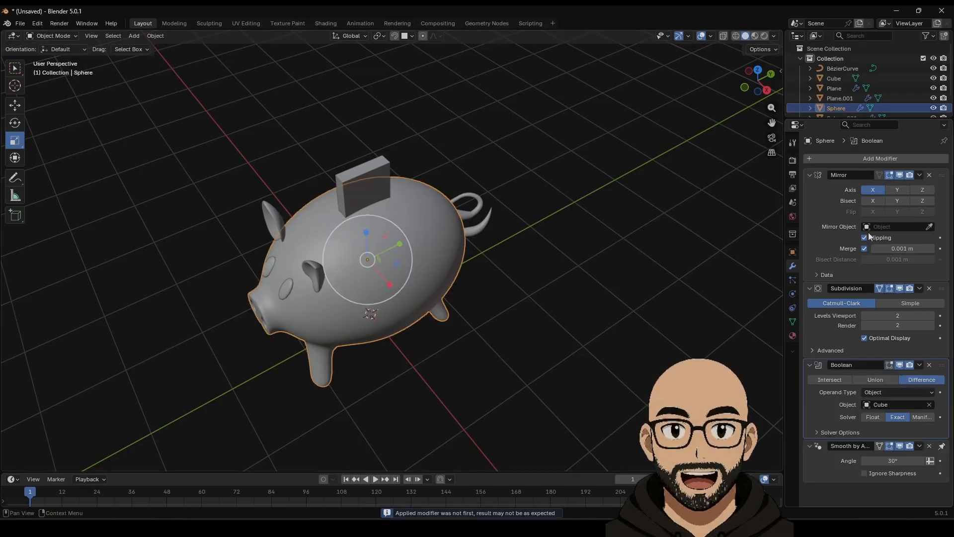
Step: Hide the cutting cube in both the viewport and renders so only the coin slot shows in the pig's back
click(584, 271)
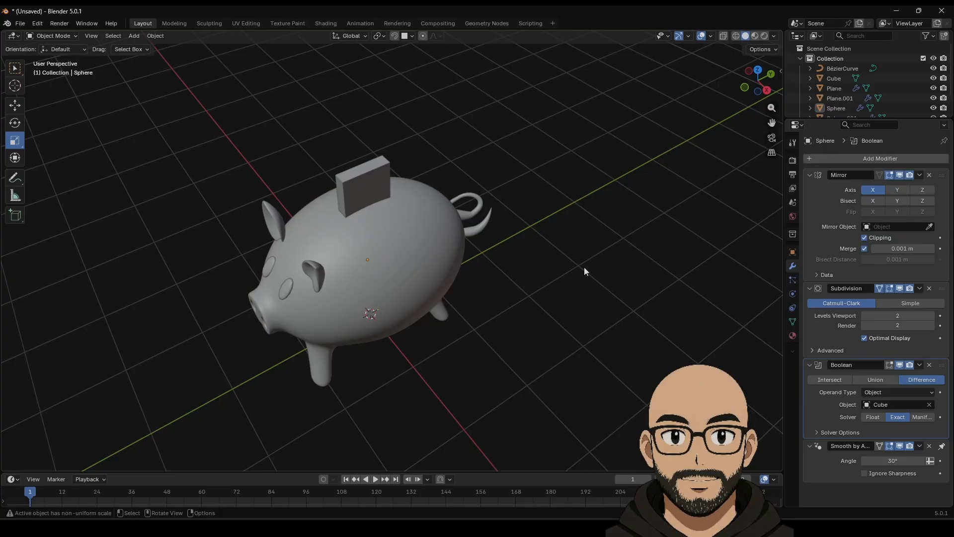
click(380, 186)
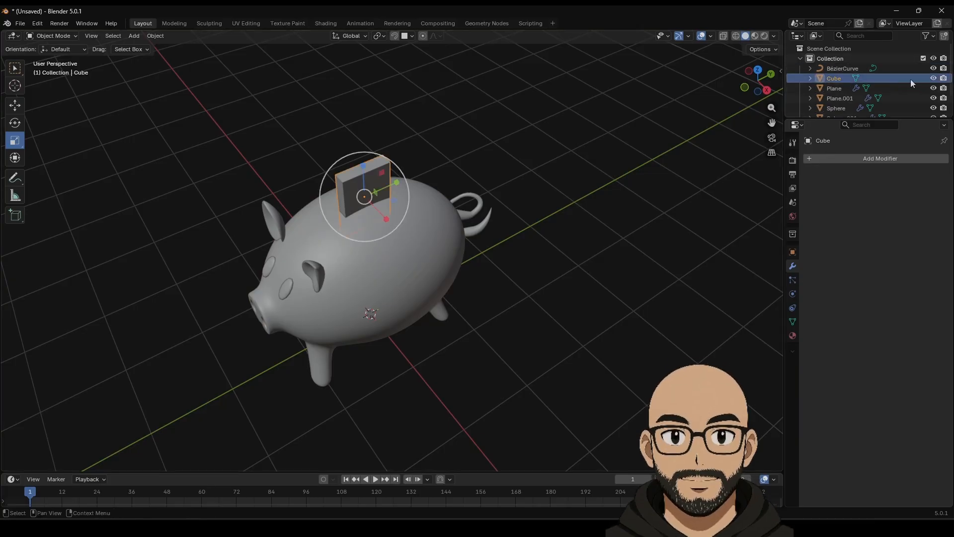
click(933, 78)
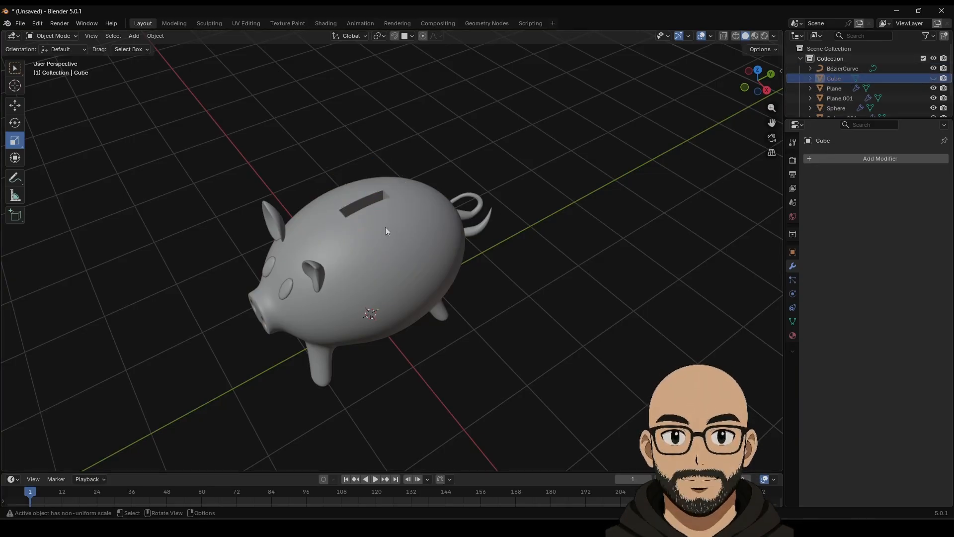
click(944, 78)
middle_drag(459, 279, 446, 225)
scroll(428, 214, up, 3)
shift+middle_drag(393, 129, 429, 201)
middle_drag(428, 201, 540, 269)
scroll(543, 272, down, 2)
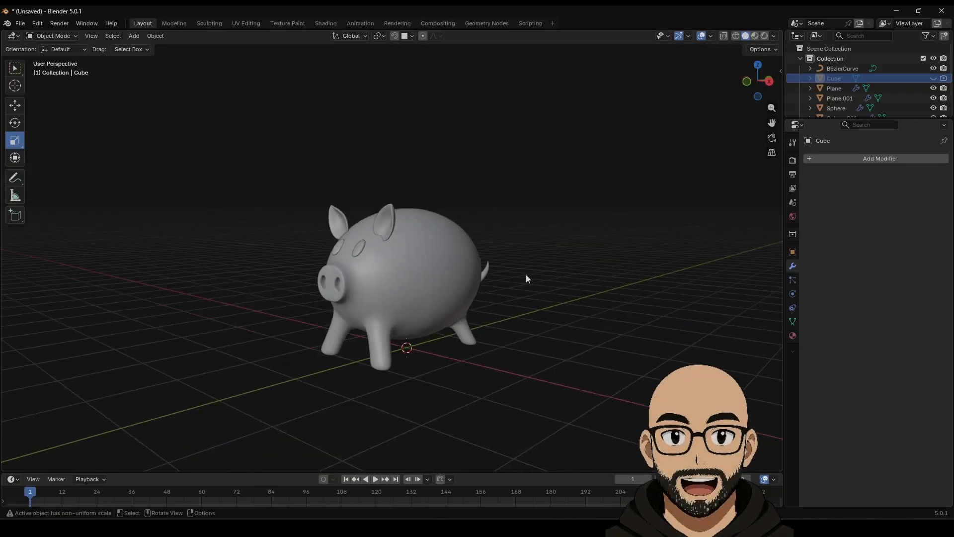
Step: Add a torus with a 0.85 m major radius and 0.37 m minor radius, and apply Shade Auto Smooth to it
middle_drag(438, 290, 334, 160)
click(134, 36)
mouse_move(172, 46)
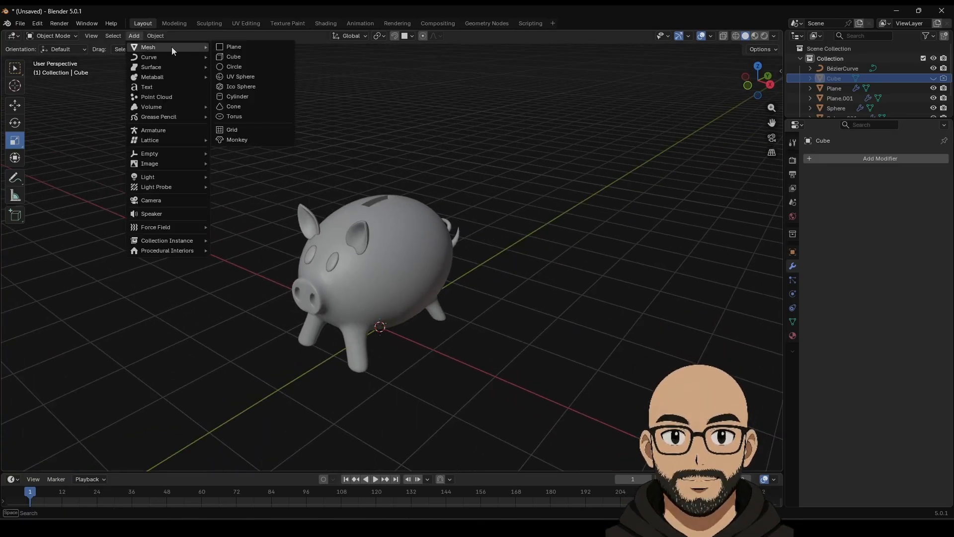
click(234, 118)
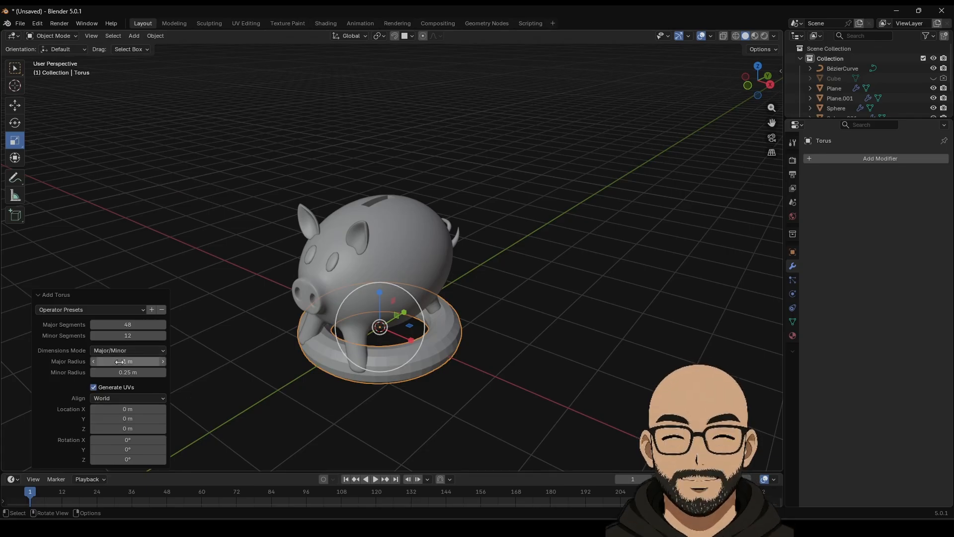
mouse_move(128, 373)
mouse_down()
mouse_move(136, 373)
mouse_move(121, 362)
mouse_up()
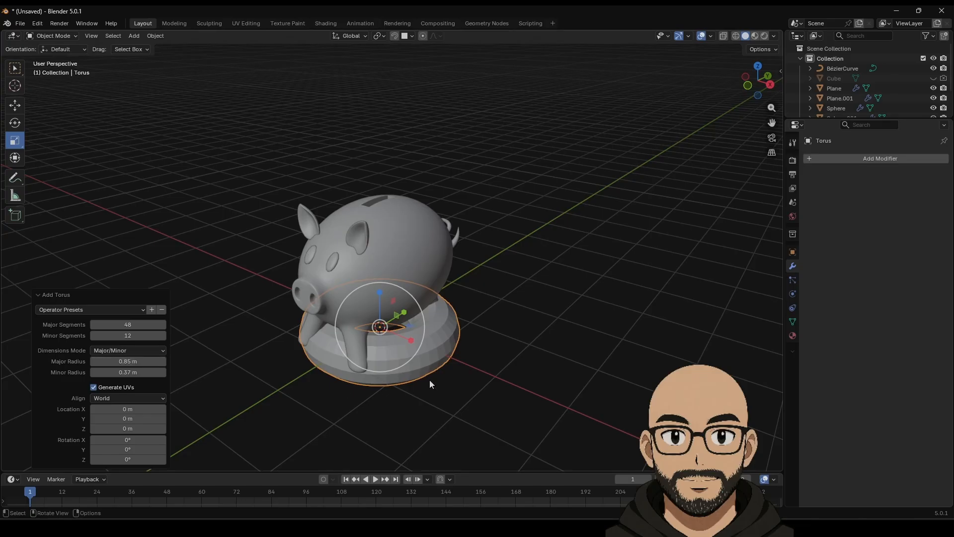
right_click(437, 350)
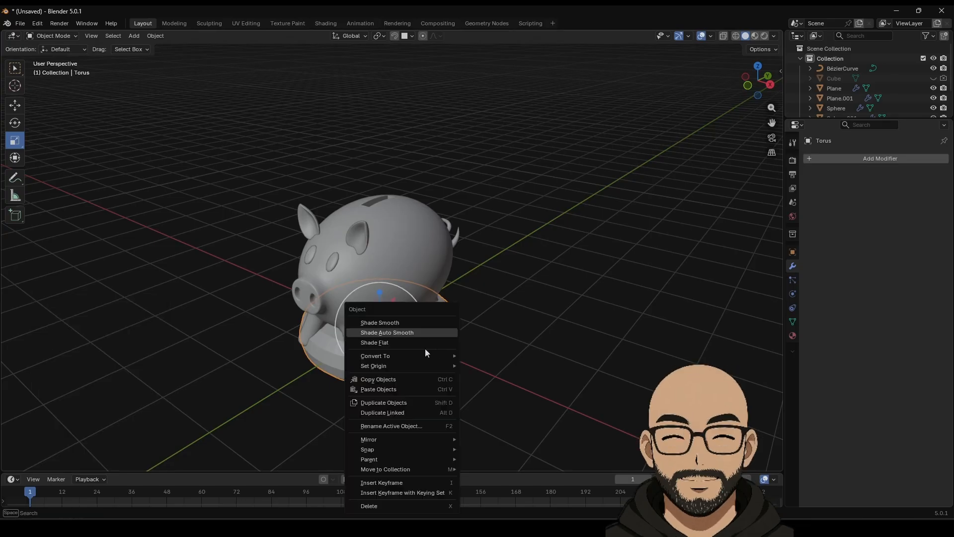
click(419, 333)
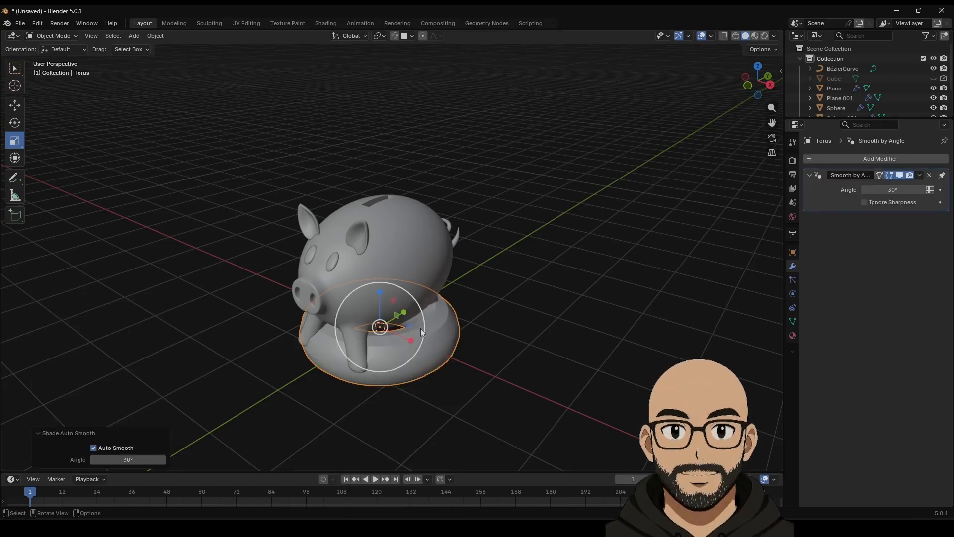
Step: Scale down the torus and move it about 1.03 m up along Z and 0.78 m along X to the pig's side
key(s)
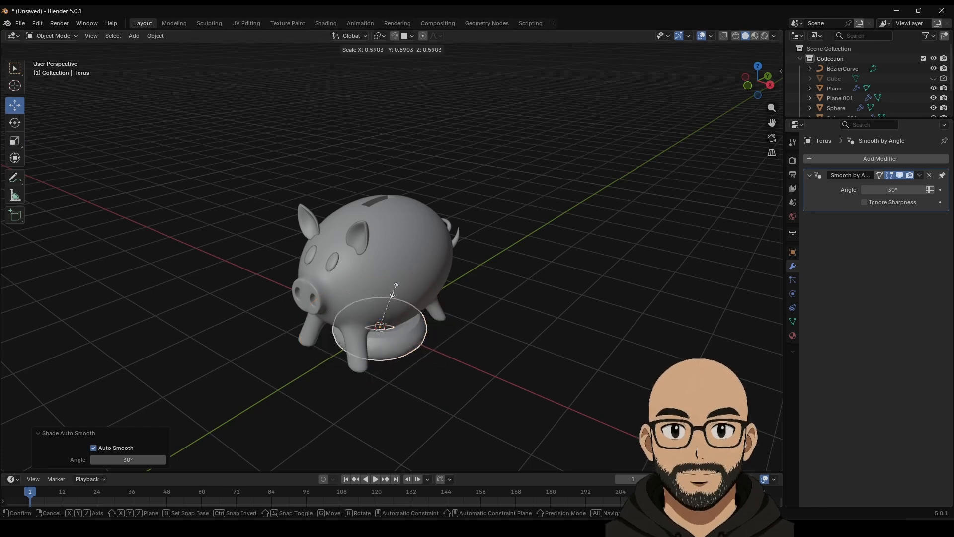
click(381, 287)
key(g)
key(z)
click(417, 285)
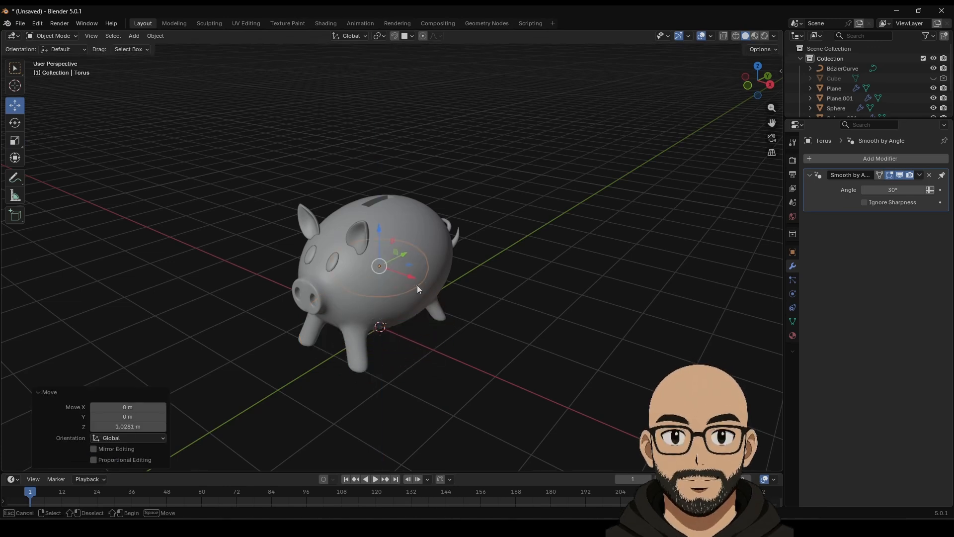
click(416, 286)
key(ctrl+z)
drag(413, 277, 456, 292)
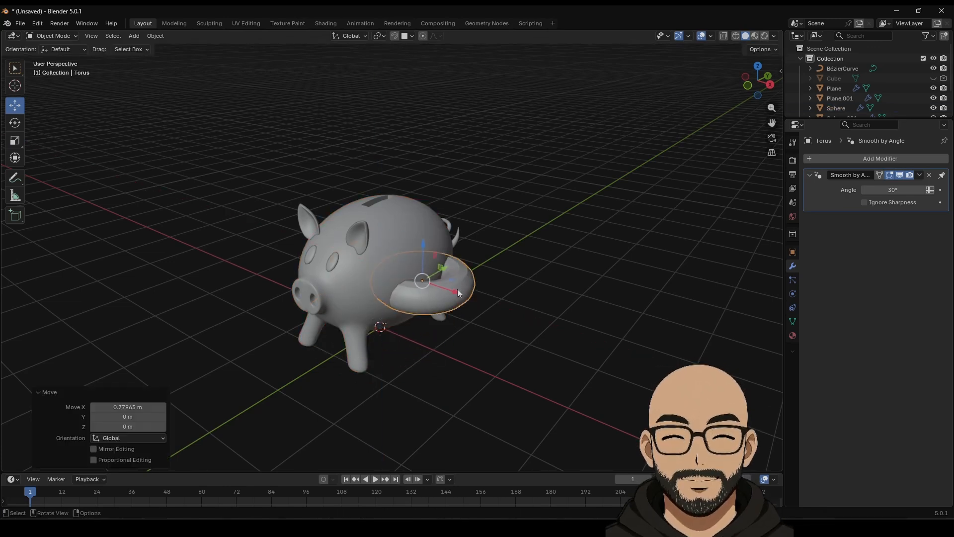
Step: Scale the torus to 0.511 and reposition it partly inside the pig's flank, shifting it about -0.068 m along Y
key(s)
click(462, 304)
scroll(448, 348, up, 5)
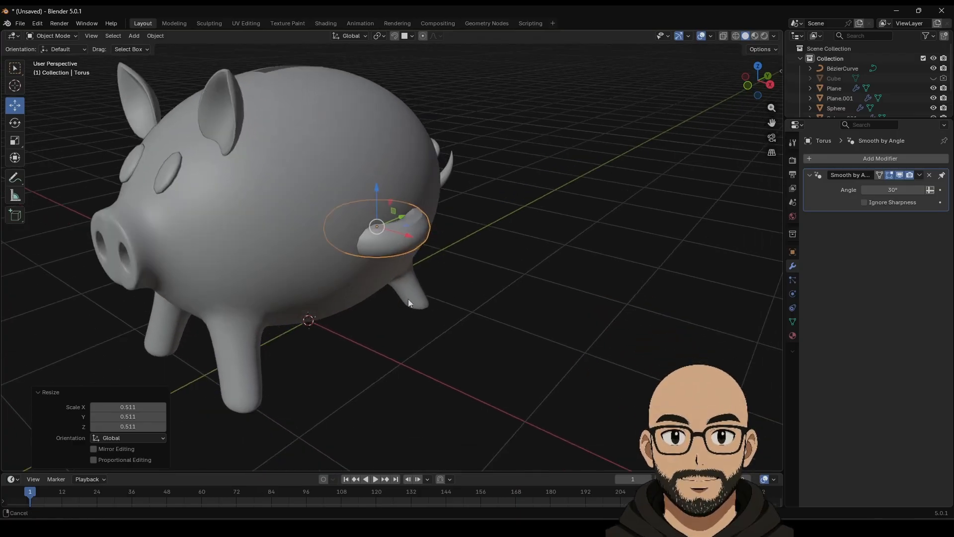
drag(409, 243, 422, 313)
middle_drag(422, 314, 400, 196)
drag(399, 183, 411, 186)
middle_drag(428, 158, 435, 256)
drag(433, 255, 427, 270)
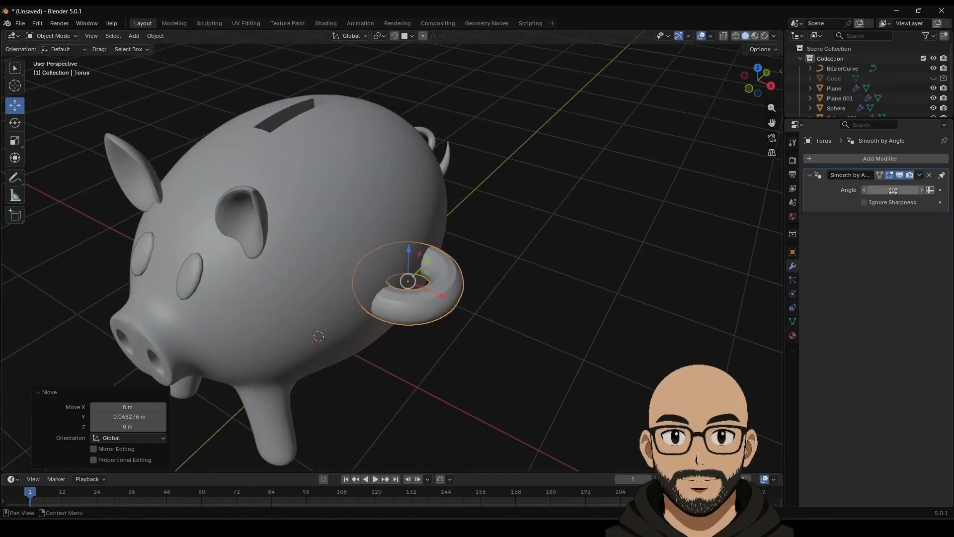
Step: Set the torus's smoothing angle to 30.1° and shrink it further into a small handle on the pig's side
drag(893, 190, 895, 190)
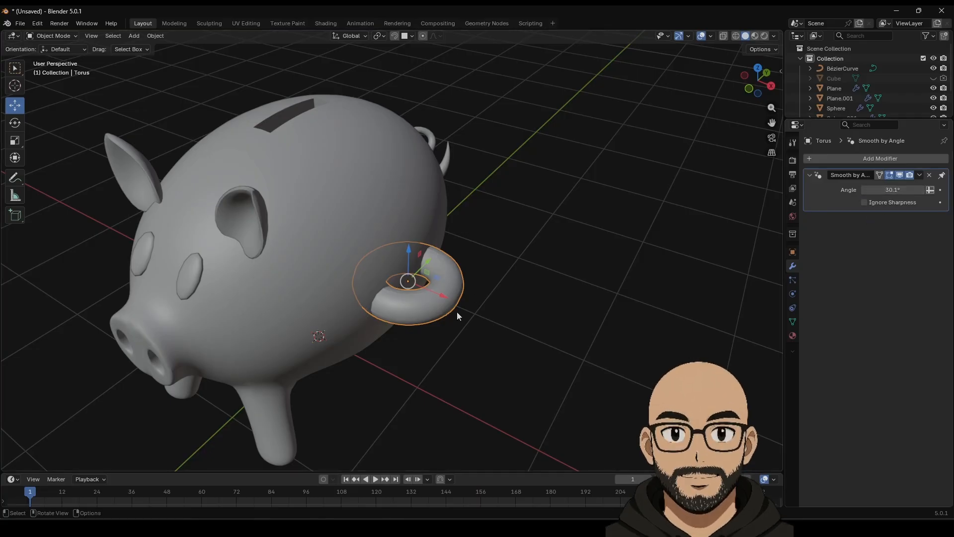
middle_drag(476, 344, 432, 353)
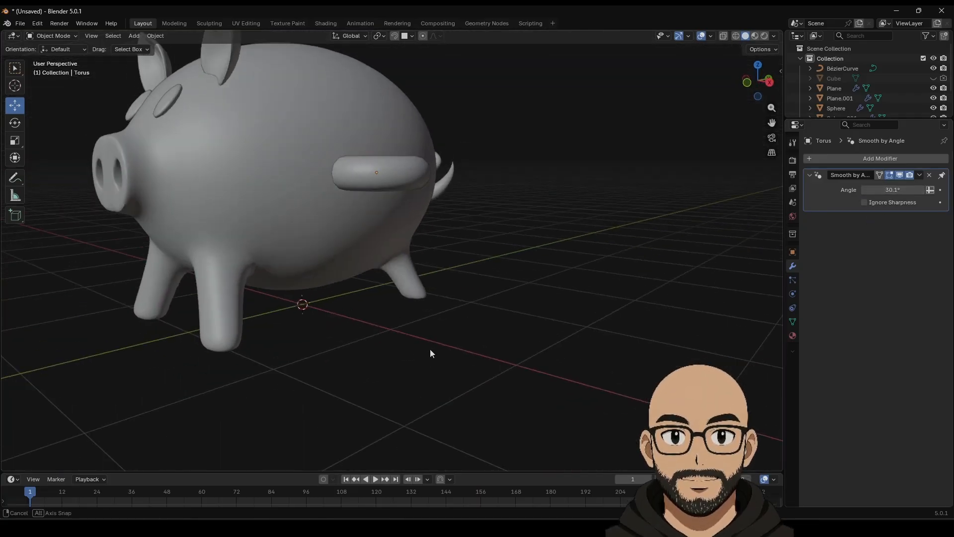
middle_drag(390, 183, 434, 304)
key(s)
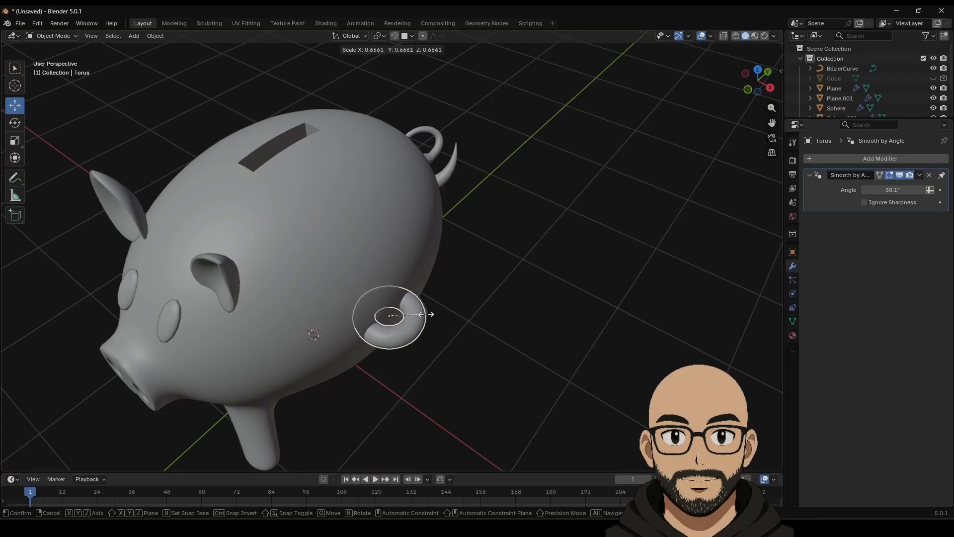
click(438, 336)
middle_drag(439, 336, 456, 372)
drag(289, 274, 302, 298)
middle_drag(303, 298, 385, 275)
click(562, 301)
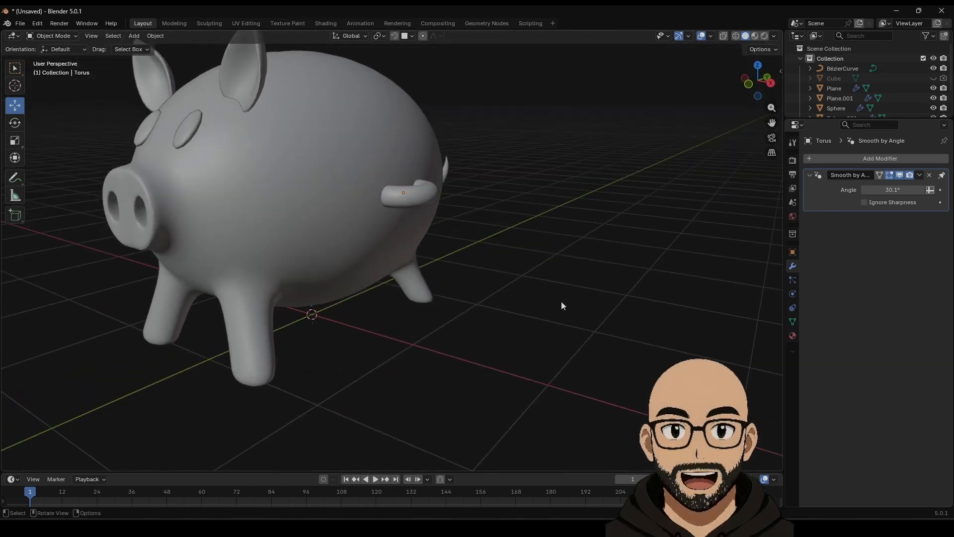
Step: Add a cylinder, scale it to 0.107 and move it about 0.97 m along X below the torus
scroll(451, 233, down, 2)
click(136, 38)
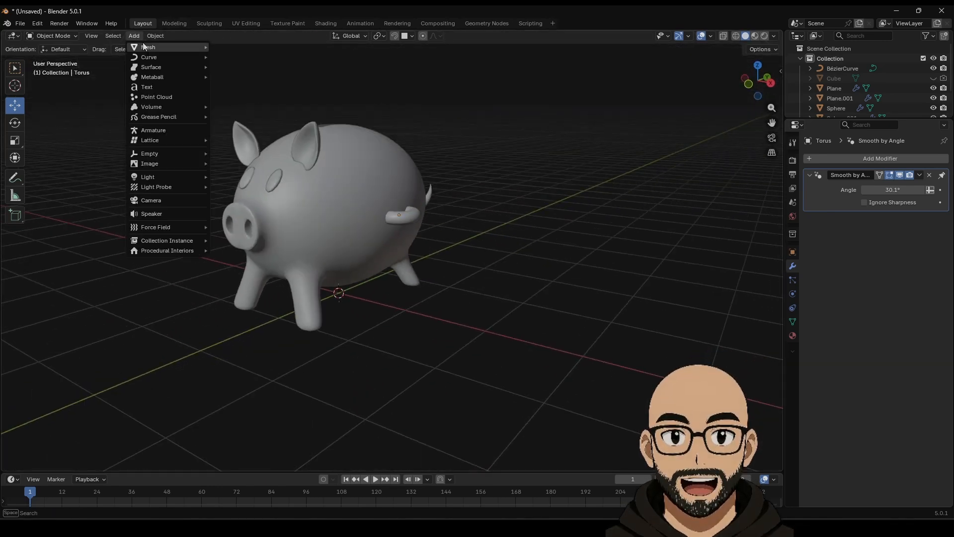
mouse_move(142, 44)
click(238, 96)
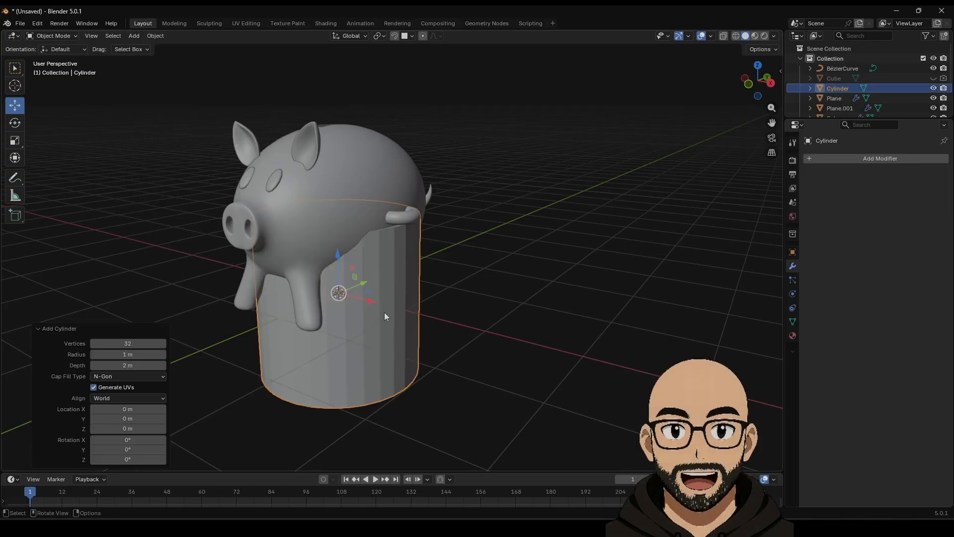
key(s)
click(345, 303)
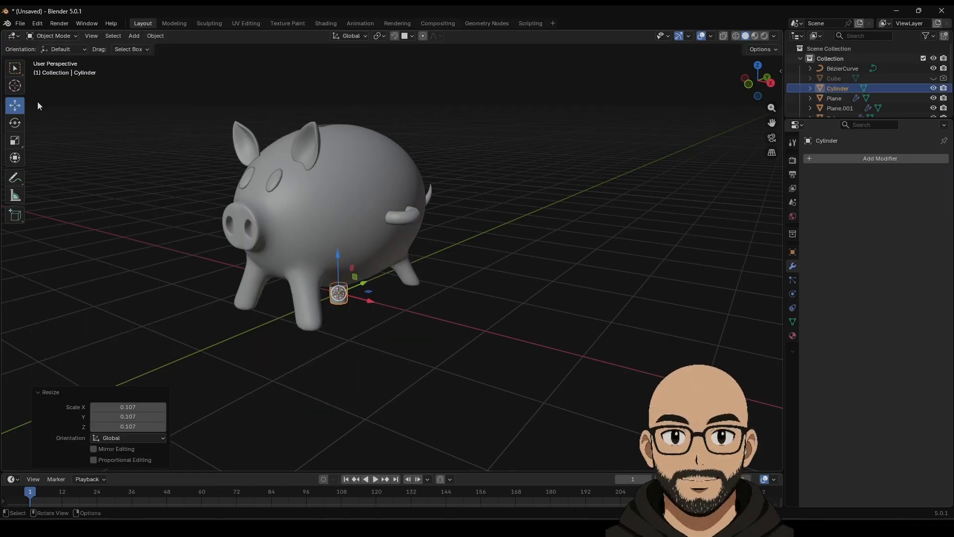
drag(362, 302, 430, 319)
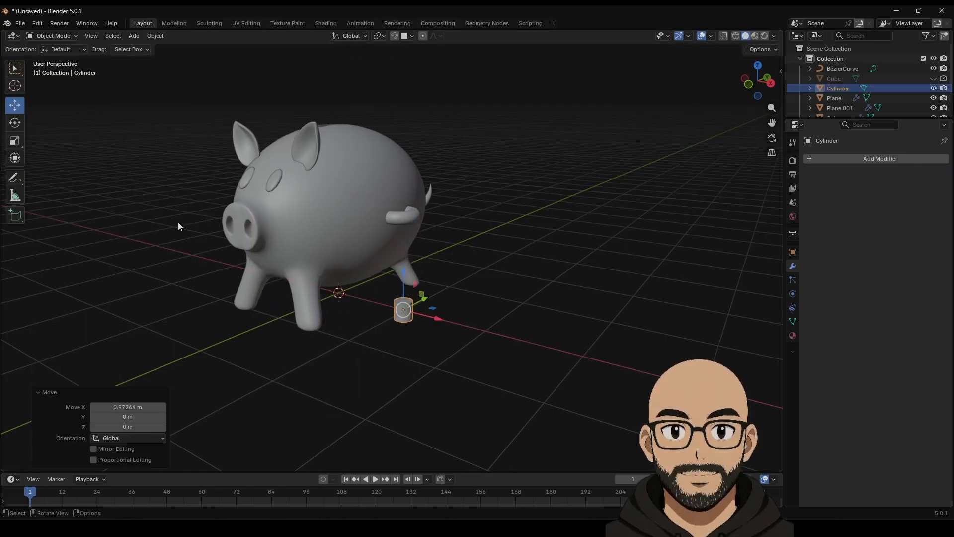
Step: Stretch the cylinder along Z into a rod, scale it uniformly to 0.809 and raise it about 0.77 m
drag(406, 275, 420, 47)
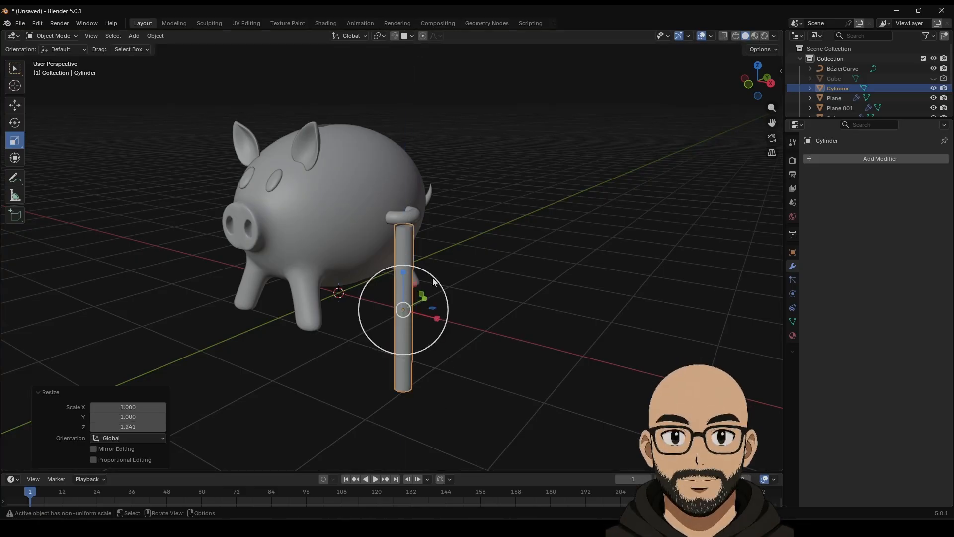
key(s)
click(373, 235)
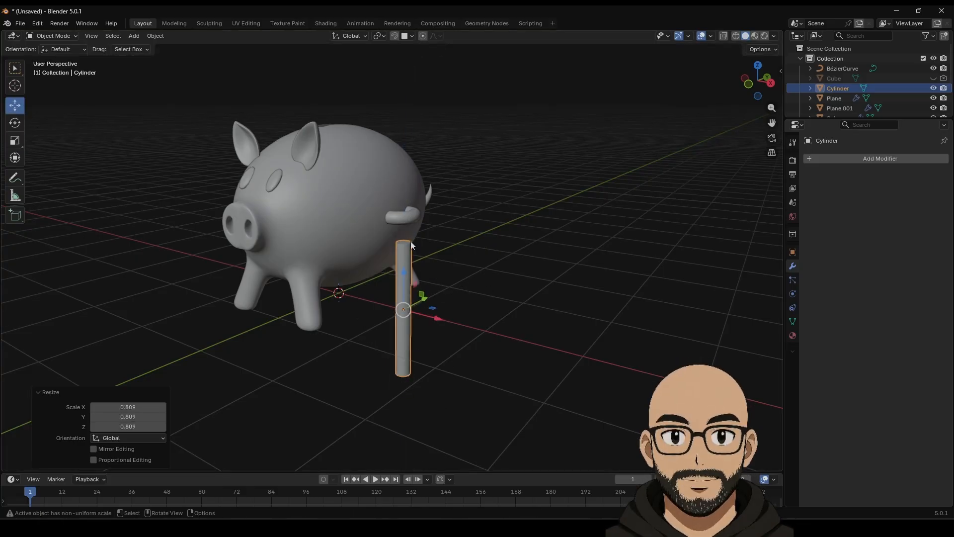
drag(407, 277, 416, 234)
middle_drag(431, 240, 438, 281)
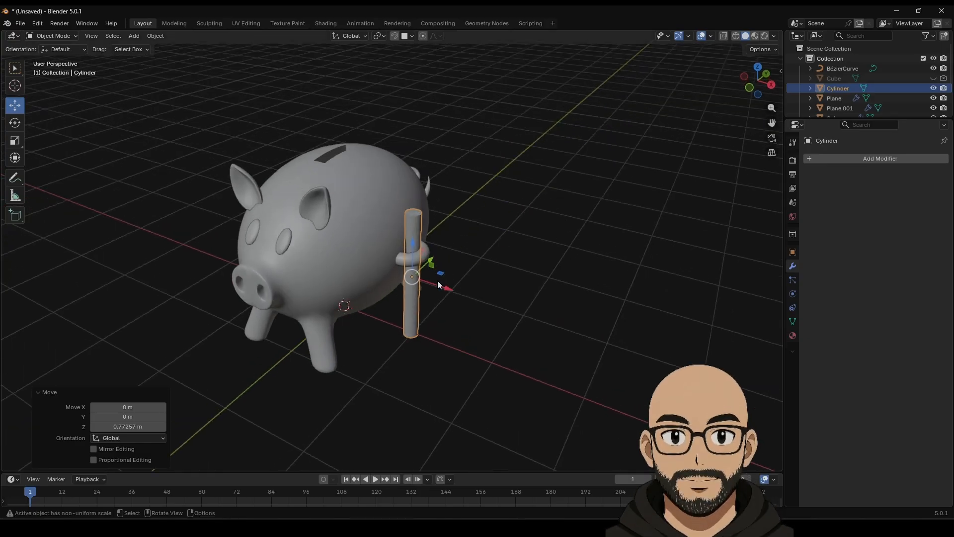
Step: Thin the rod with a uniform scale of 0.677 and lengthen it by 1.966 along Z
key(s)
click(436, 288)
key(s)
click(452, 290)
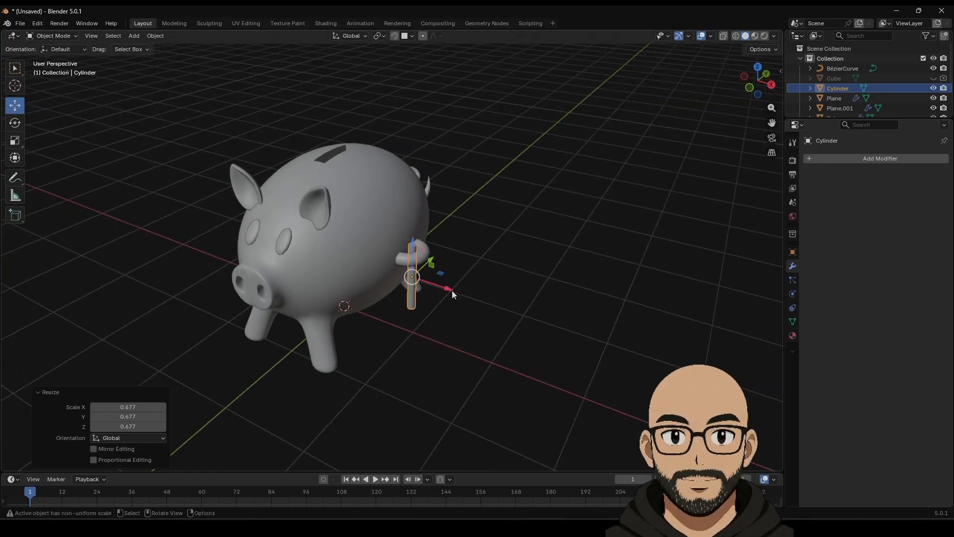
click(18, 143)
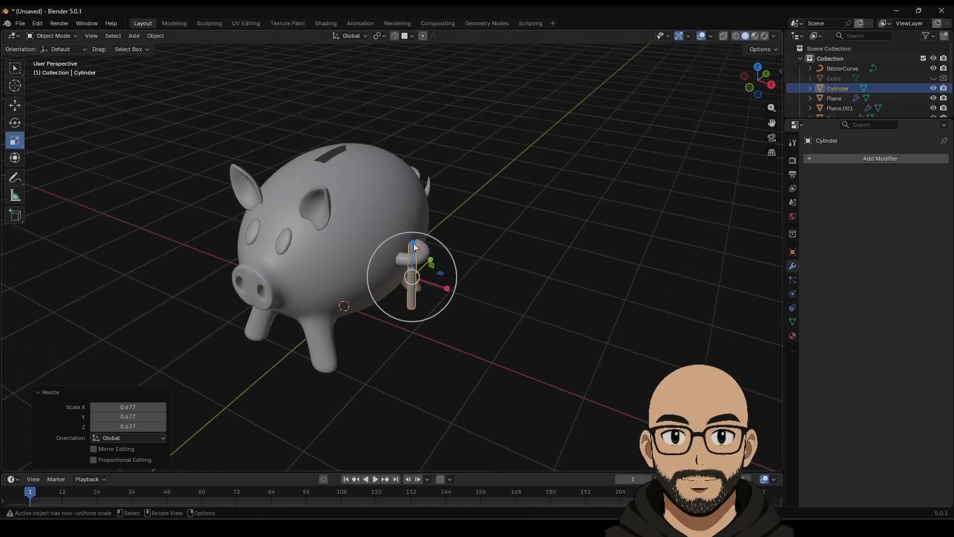
drag(414, 243, 414, 211)
Step: Shorten the rod to 0.820 along Z and rotate it -15° about the X axis
middle_drag(412, 239, 405, 265)
scroll(403, 255, up, 5)
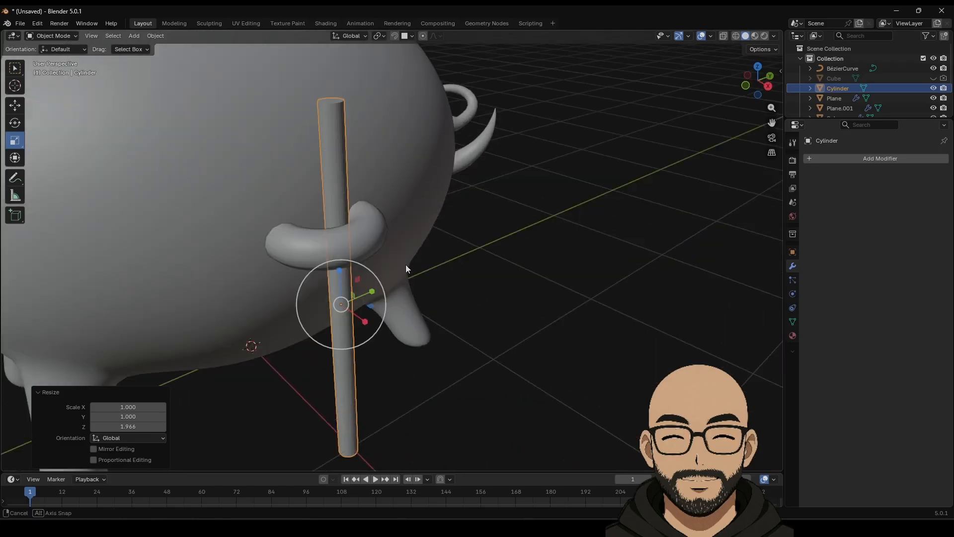
drag(349, 254, 348, 273)
middle_drag(348, 272, 240, 201)
middle_drag(246, 239, 55, 146)
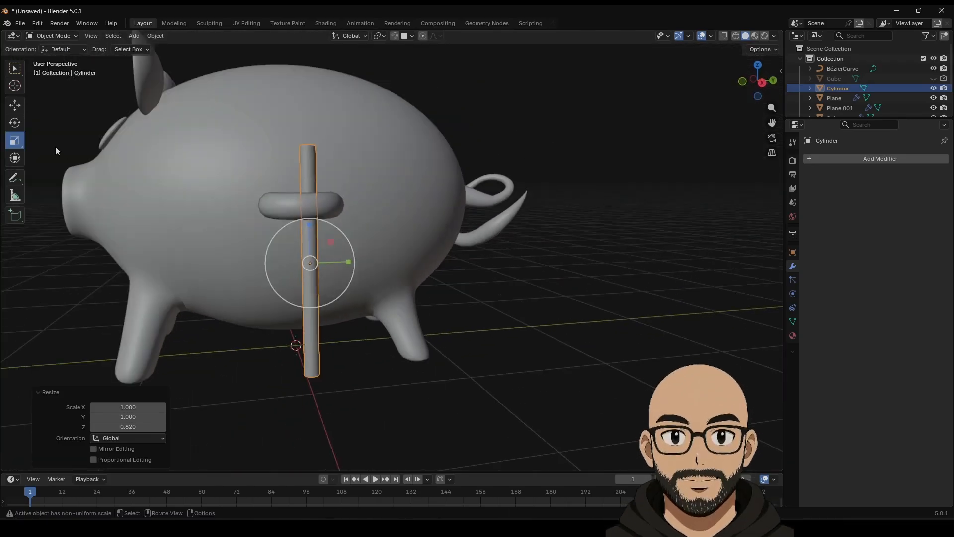
click(15, 122)
drag(284, 264, 294, 301)
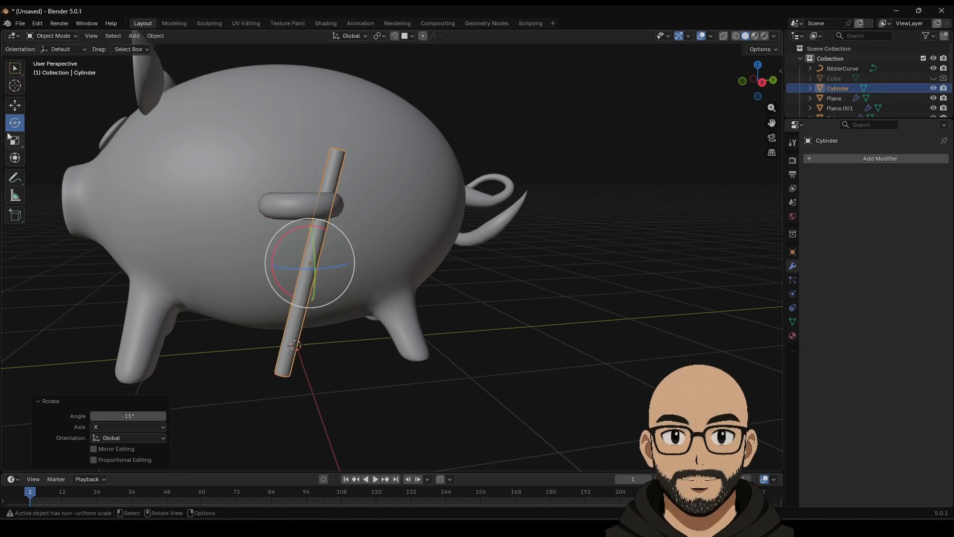
Step: Raise the tilted rod slightly and shift it about -0.054 m along Y, scaling its length to 0.829 along Z
click(15, 105)
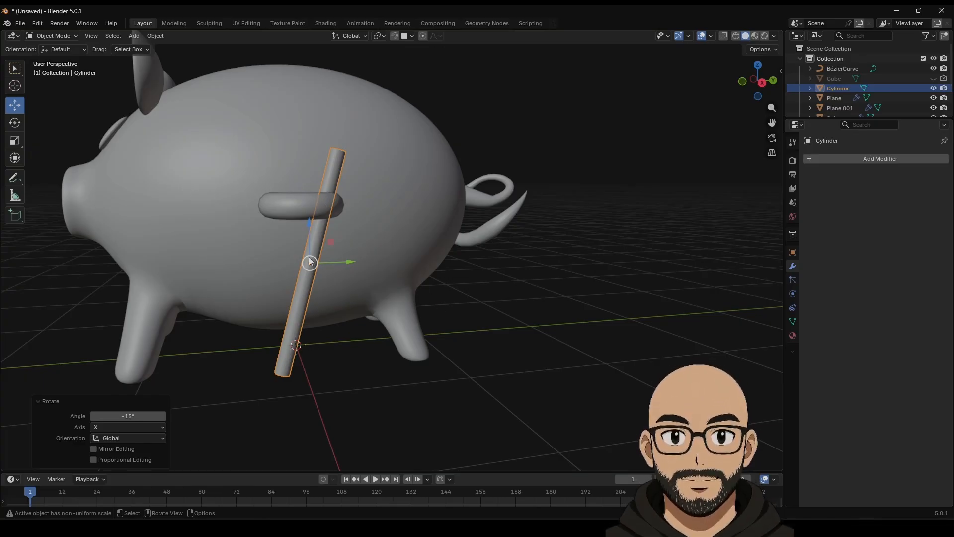
drag(309, 234, 309, 228)
drag(353, 253, 338, 253)
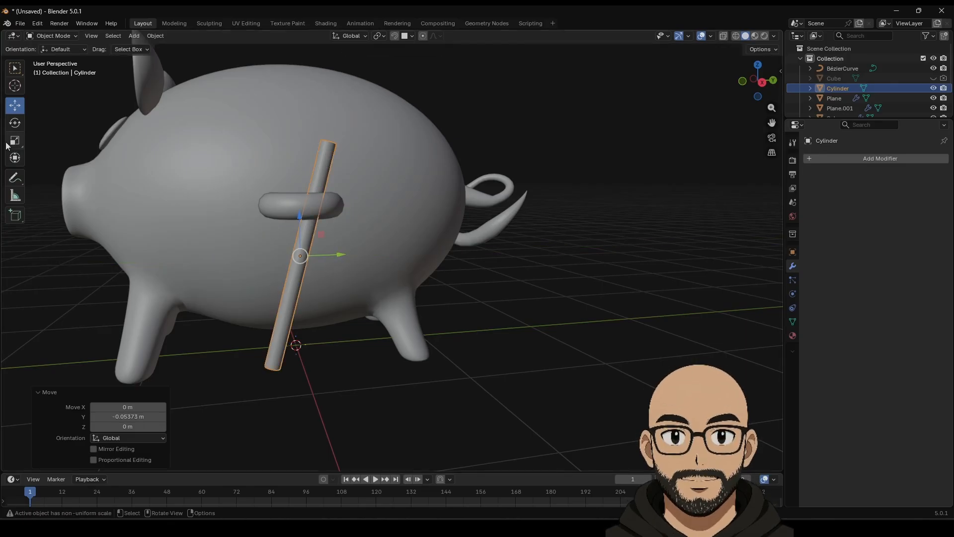
drag(296, 217, 297, 224)
Step: Apply Shade Auto Smooth to the rod and add a Bevel modifier to it
right_click(294, 297)
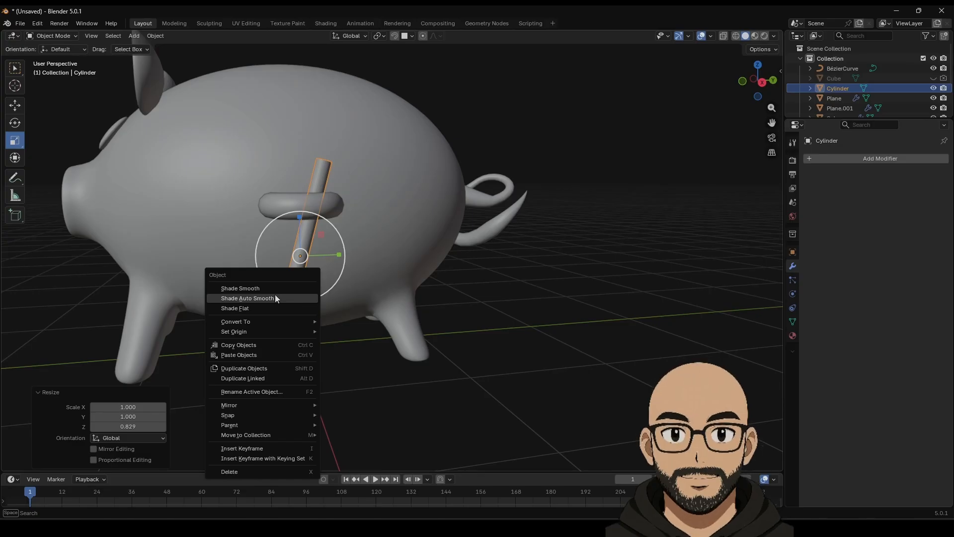
click(276, 295)
click(851, 158)
mouse_move(836, 159)
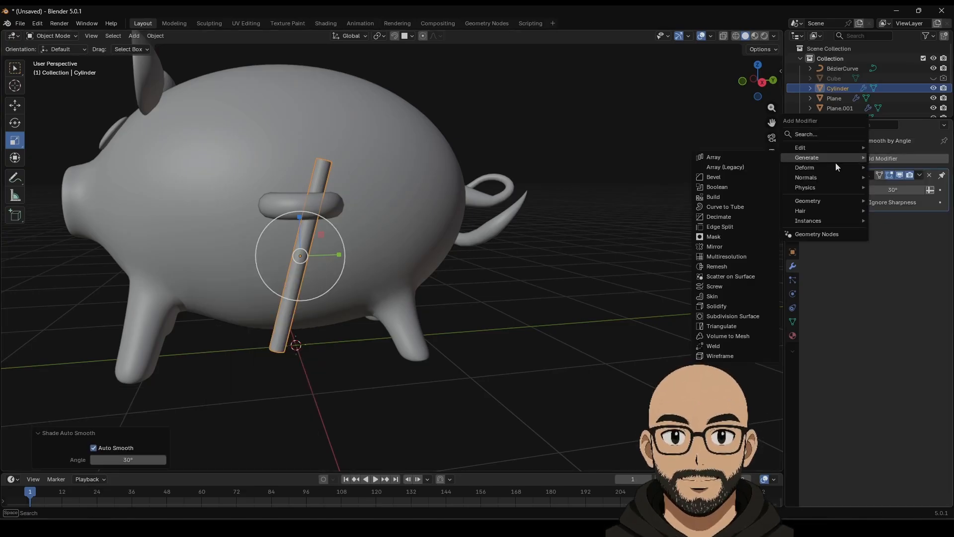
click(730, 177)
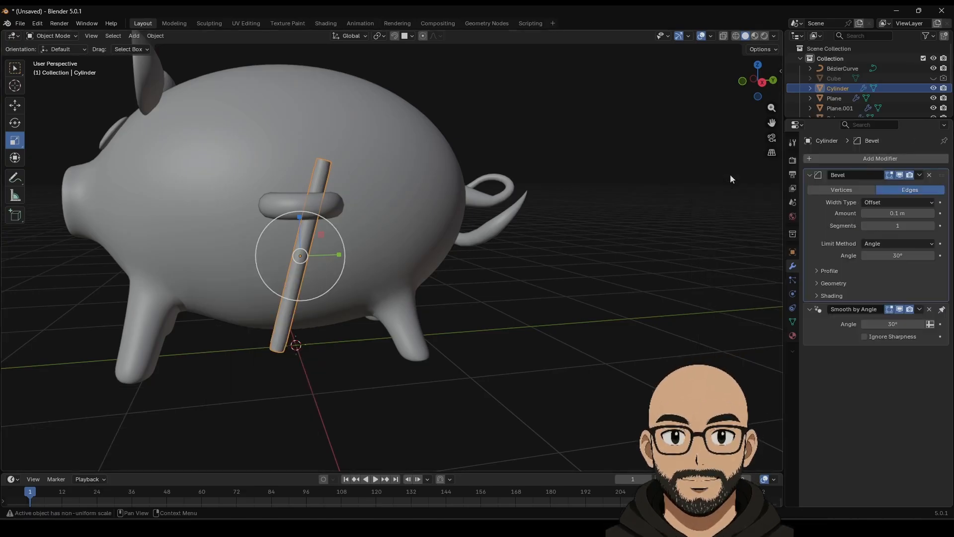
Step: Set the rod's bevel to 3 segments, apply the rod's scale, and set the bevel amount to 0.018 m
drag(924, 226, 910, 213)
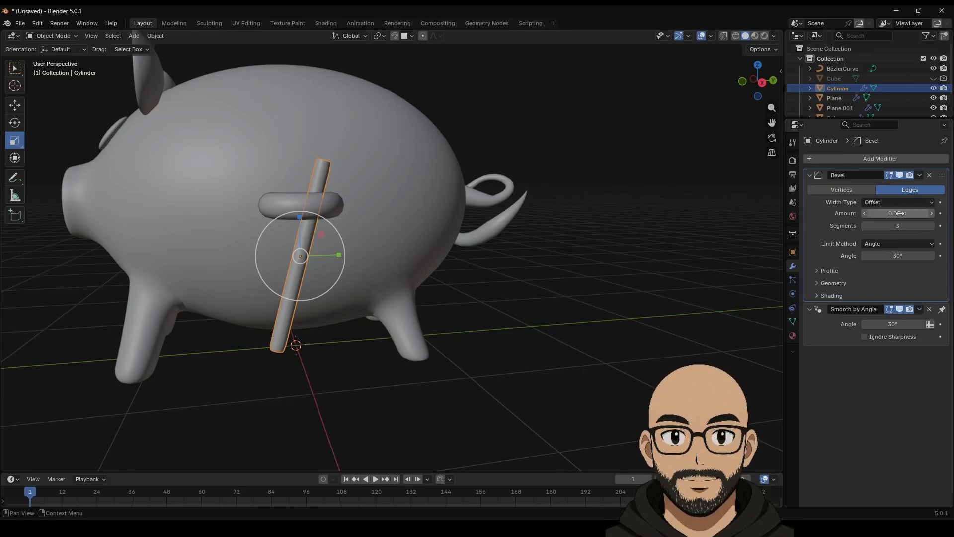
key(ctrl+a)
click(246, 328)
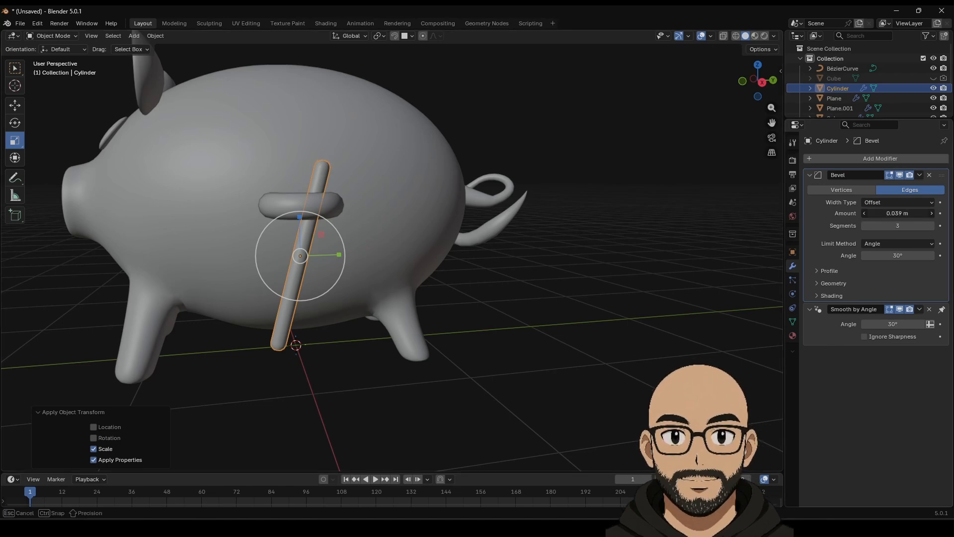
drag(898, 212, 904, 213)
click(562, 300)
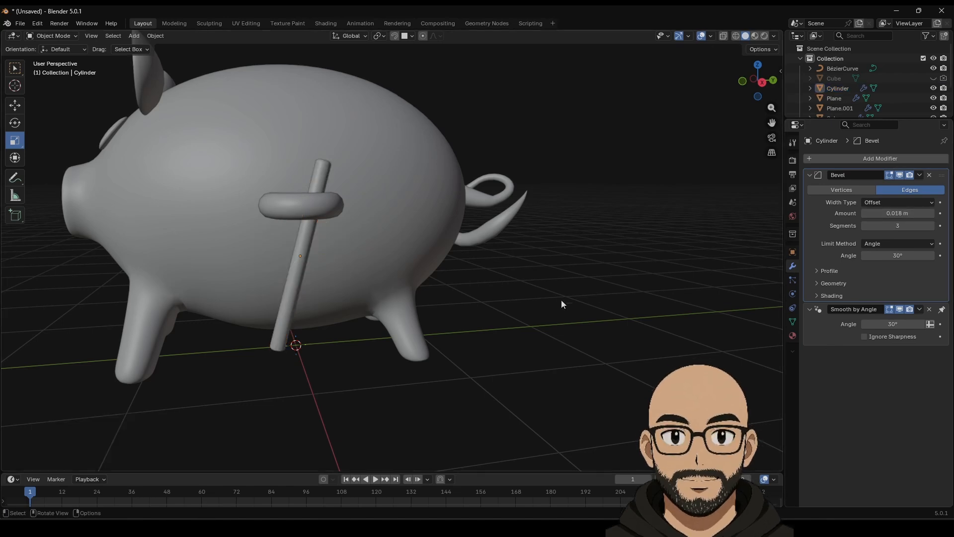
Step: Add a cube scaled down to about 0.22 and place it outside the pig beside the rod, raised about 0.528 m
middle_drag(531, 271, 562, 284)
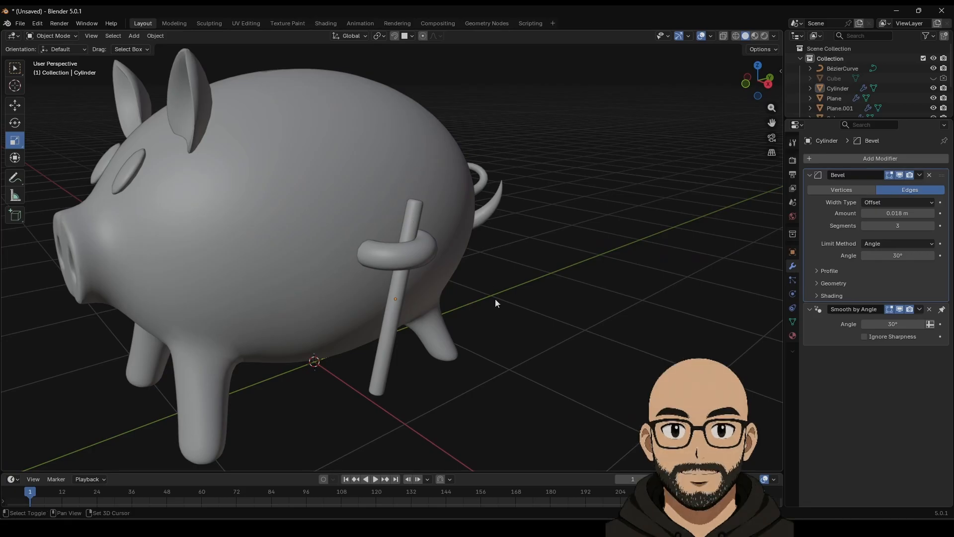
scroll(587, 210, up, 2)
middle_drag(587, 210, 399, 163)
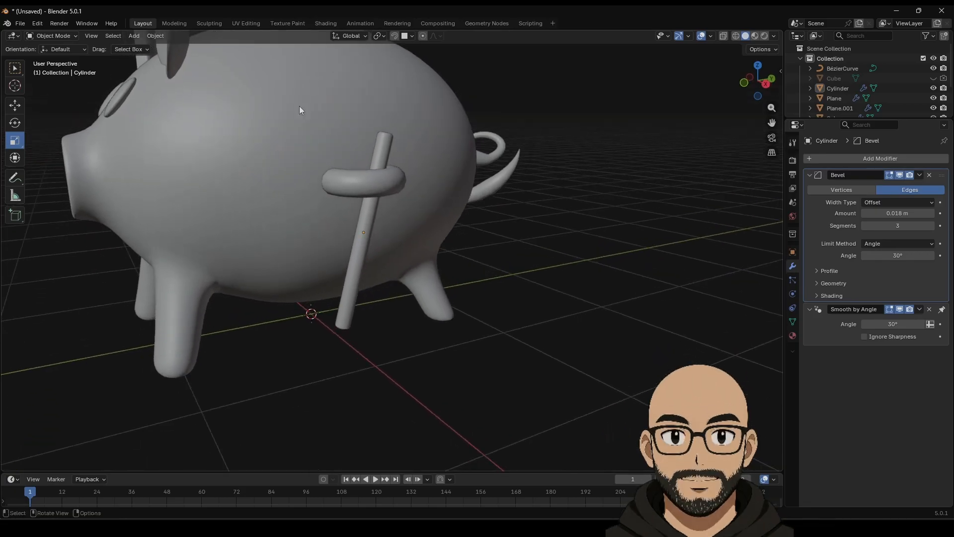
click(133, 36)
mouse_move(169, 47)
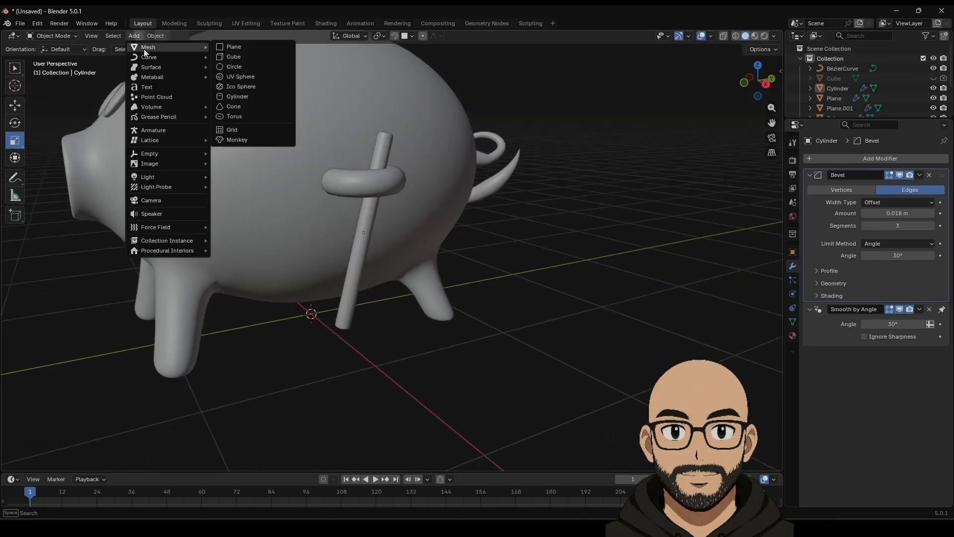
click(237, 56)
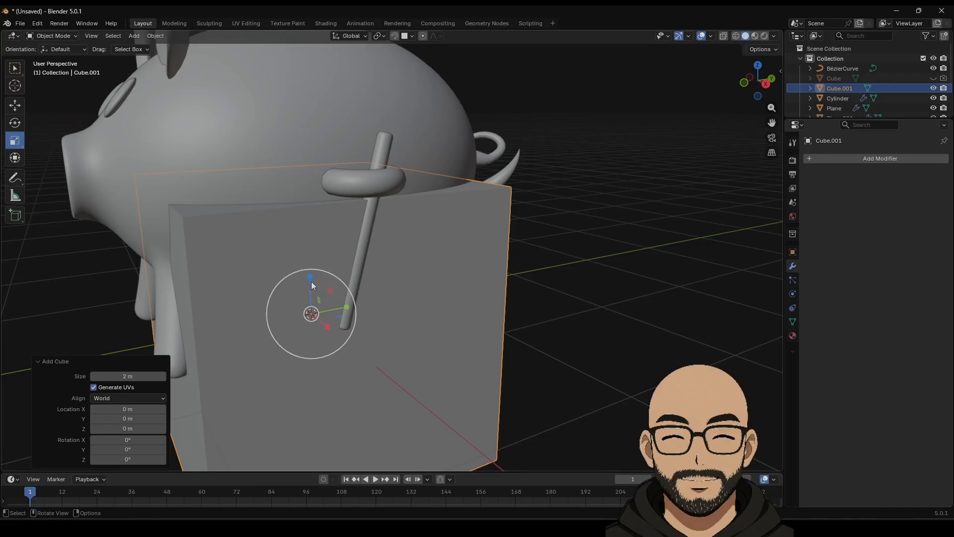
key(s)
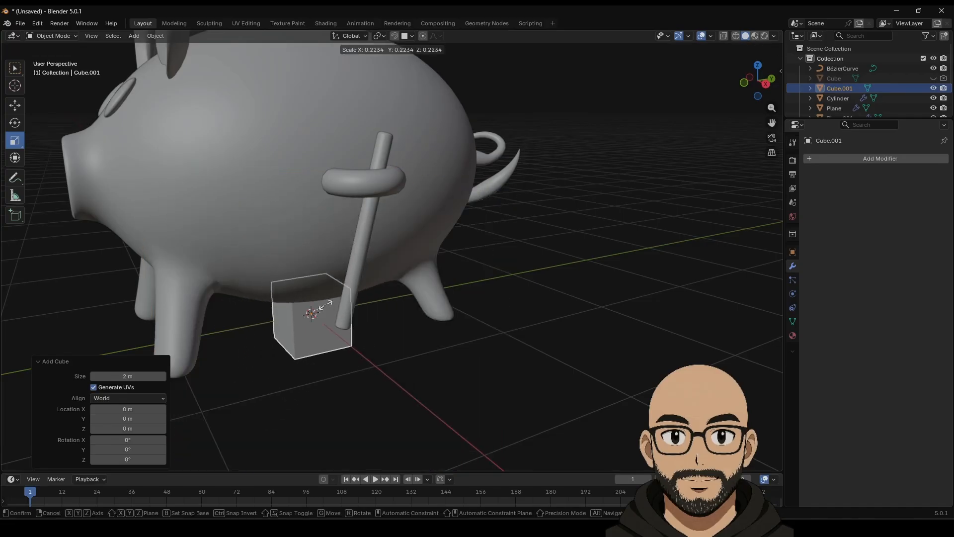
click(326, 304)
click(21, 110)
drag(334, 326, 458, 271)
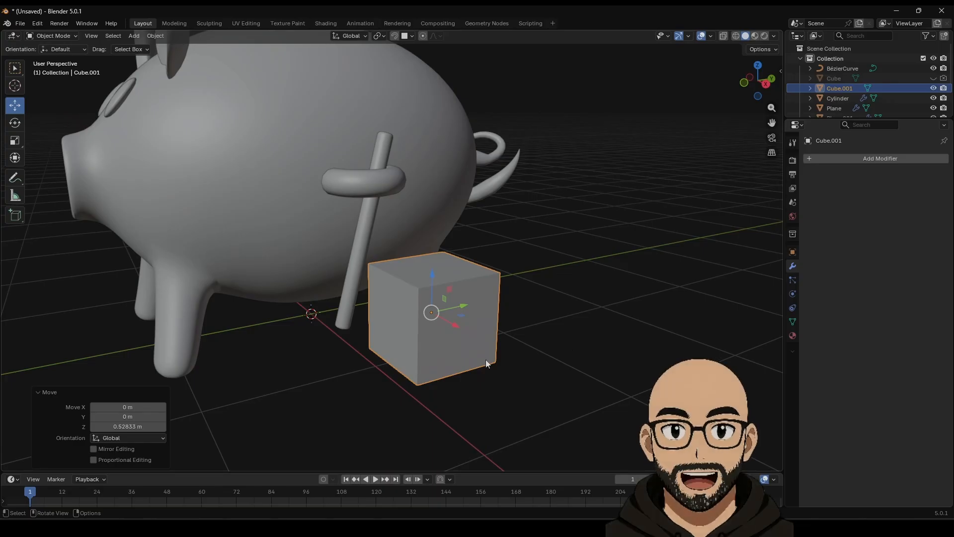
Step: Extrude the cube's head-side face about 0.33 m along negative Y and taper that end downward into a longer wedge
middle_drag(485, 359, 470, 306)
key(Tab)
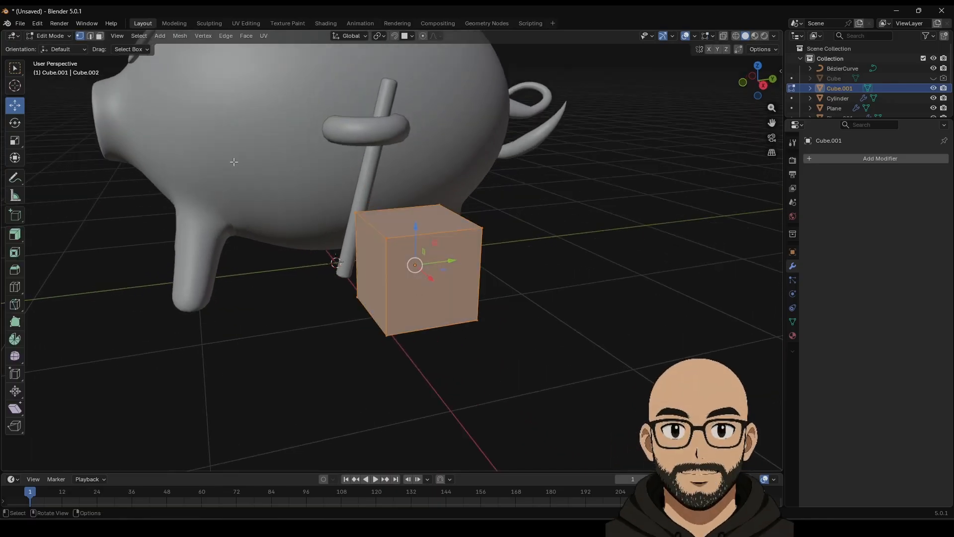
click(370, 273)
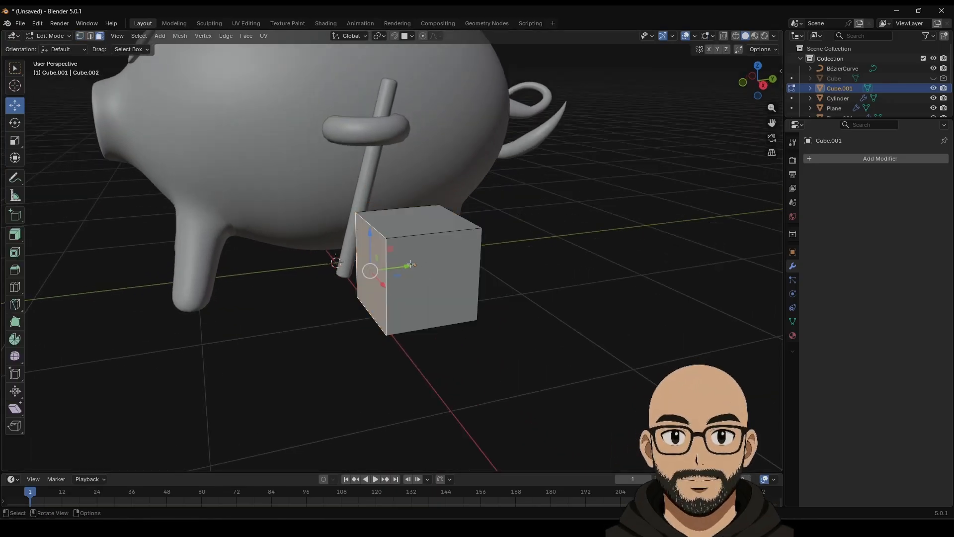
drag(409, 265, 297, 280)
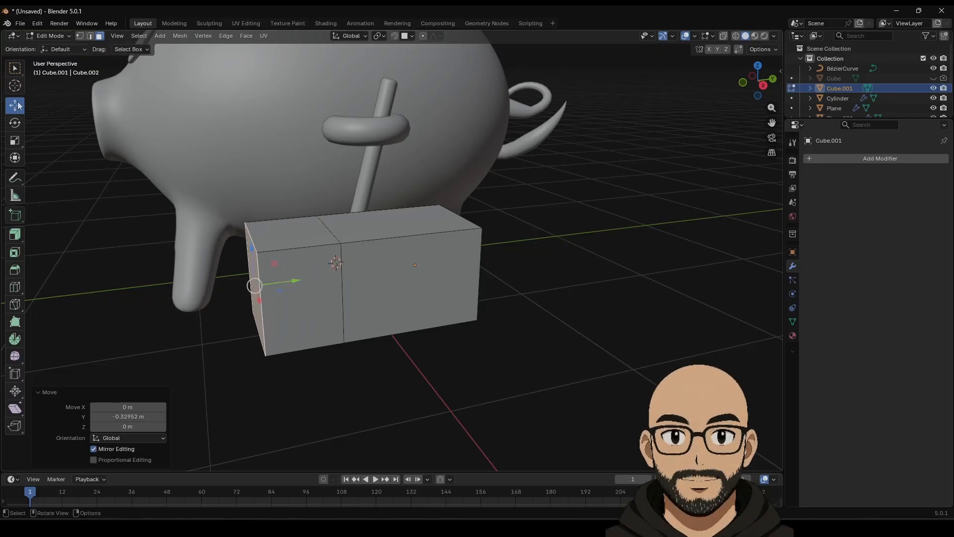
drag(252, 249, 256, 284)
drag(299, 312, 177, 330)
key(Tab)
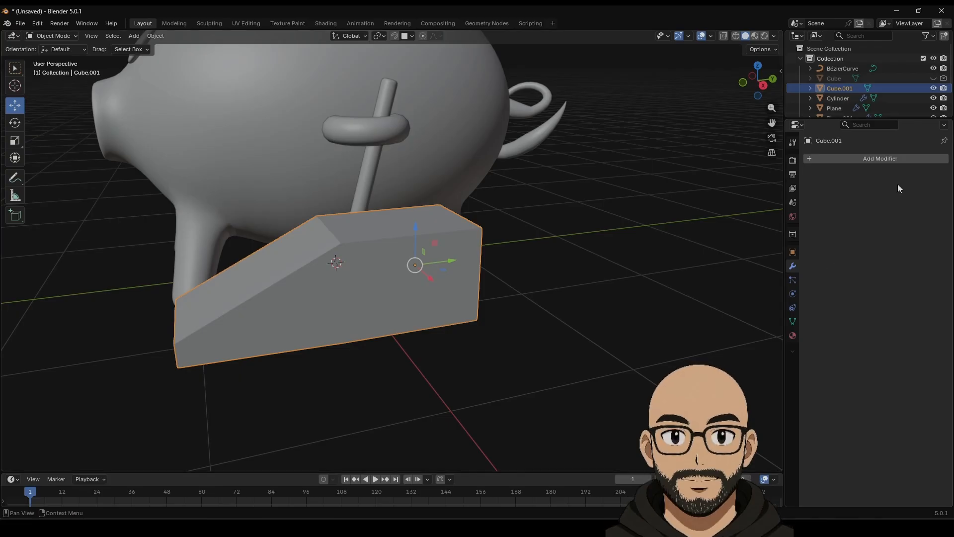
Step: Add a Bevel modifier with 2 segments to the wedge block and apply the block's scale
click(885, 160)
mouse_move(867, 164)
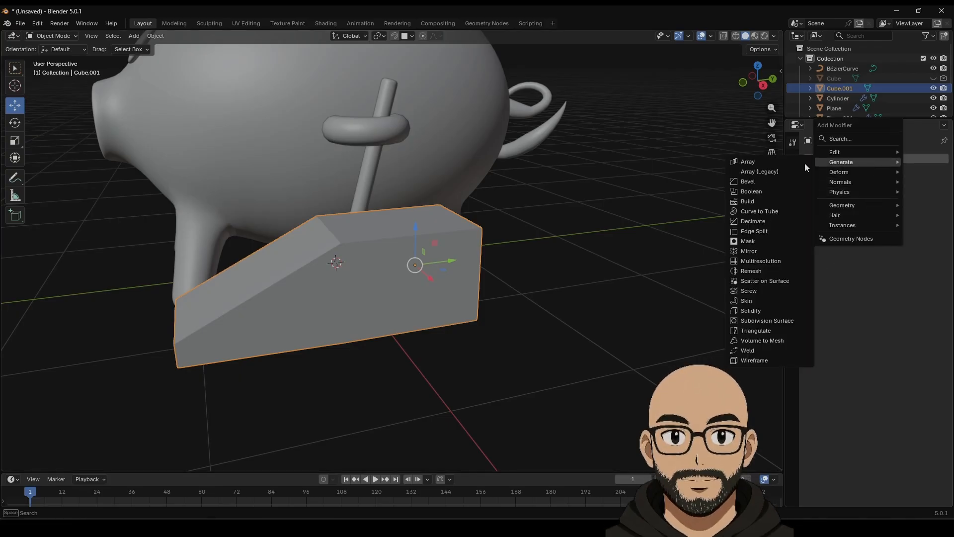
click(768, 182)
drag(897, 226, 910, 225)
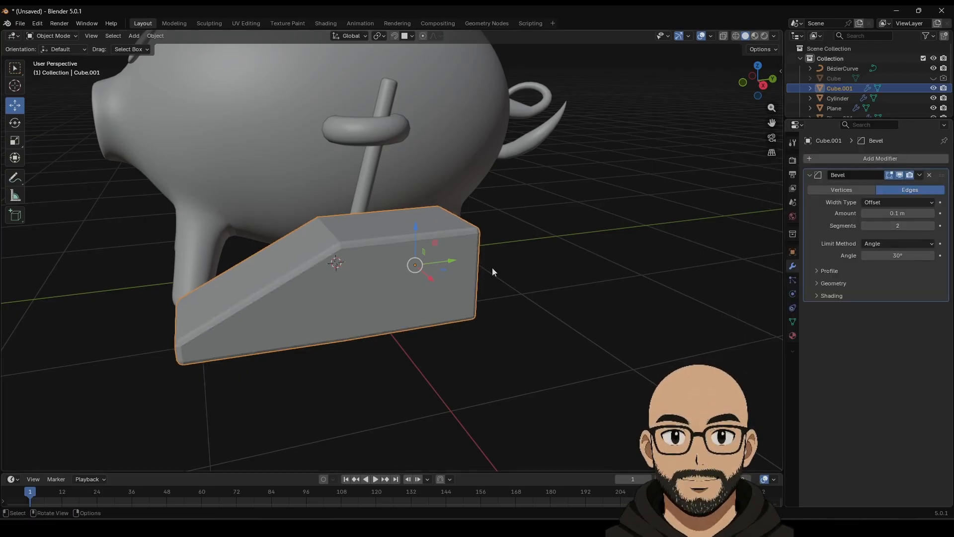
key(ctrl+a)
click(362, 279)
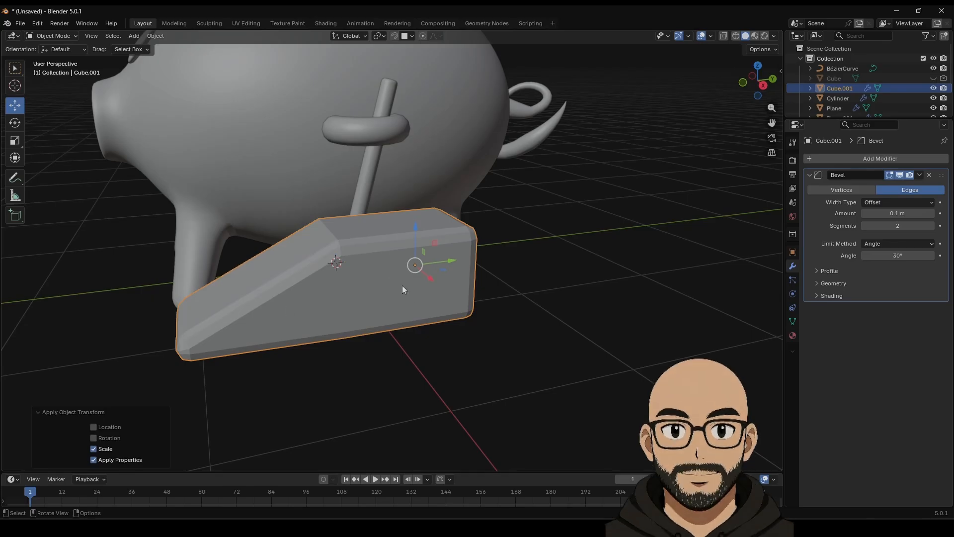
Step: Set the wedge block's bevel to 3 segments and apply Shade Auto Smooth to it
click(933, 226)
right_click(453, 248)
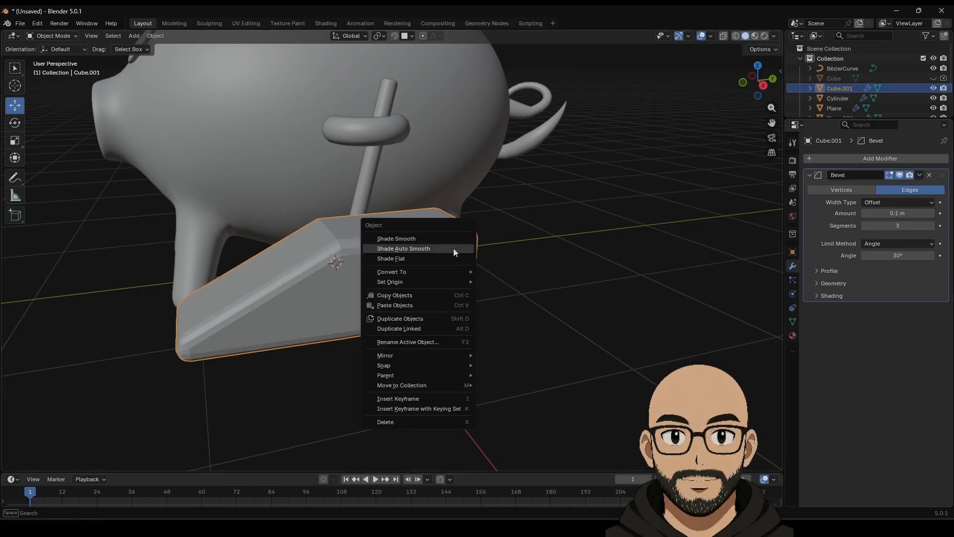
click(438, 247)
Step: Rotate the rod slightly about the Y axis so its upper end leans away from the pig's body
middle_drag(390, 279, 590, 244)
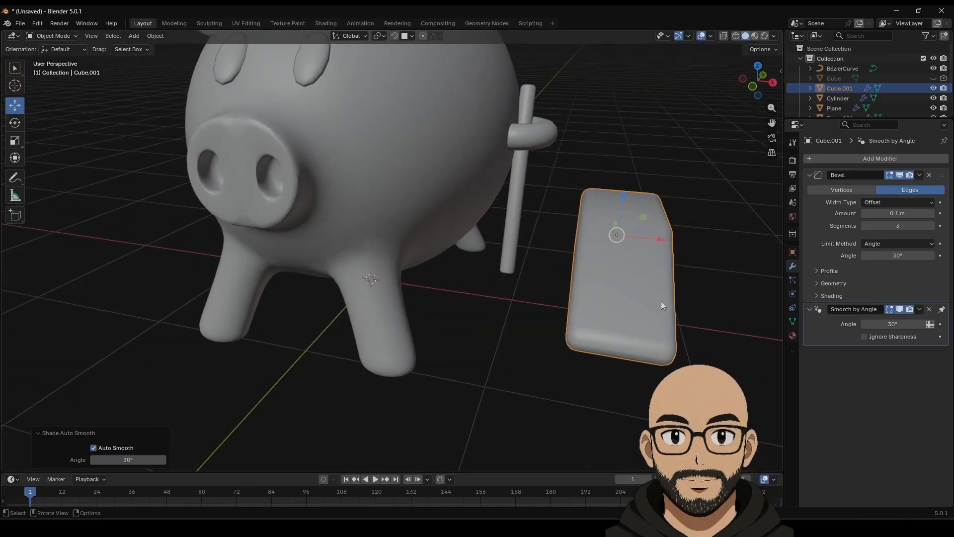
middle_drag(658, 266, 613, 177)
click(521, 103)
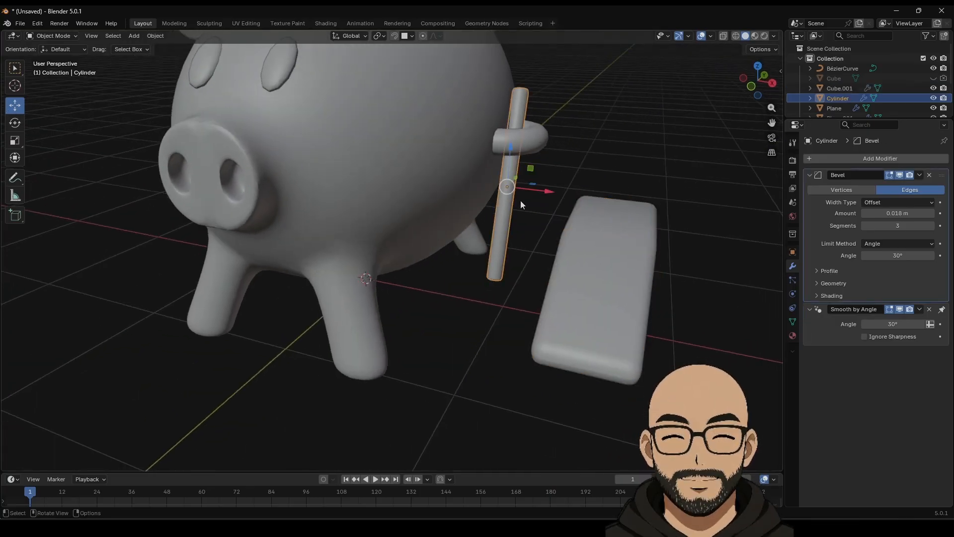
click(15, 123)
drag(530, 178, 537, 167)
Step: Scale the wedge block uniformly by 0.543 and raise it about 0.674 m along Z
click(638, 270)
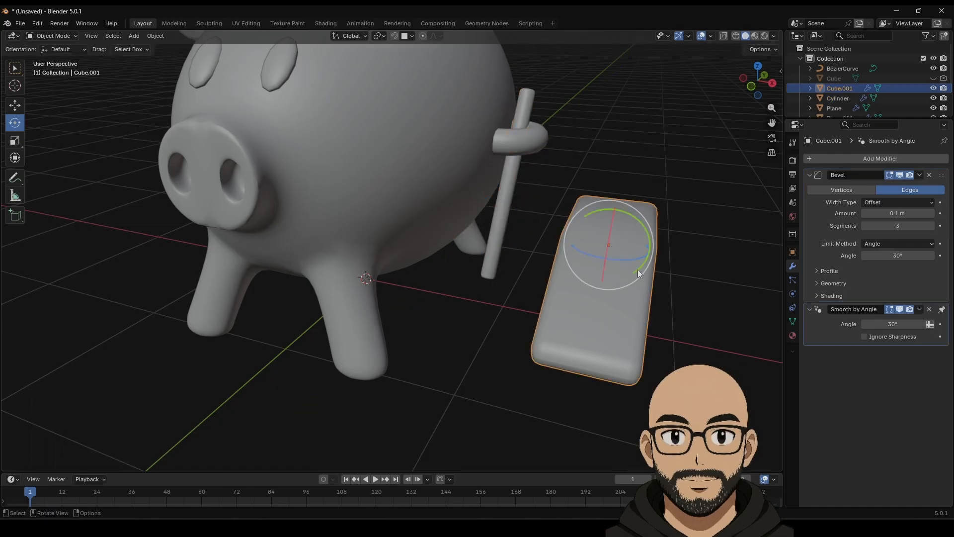
key(s)
click(646, 260)
middle_drag(646, 260, 284, 87)
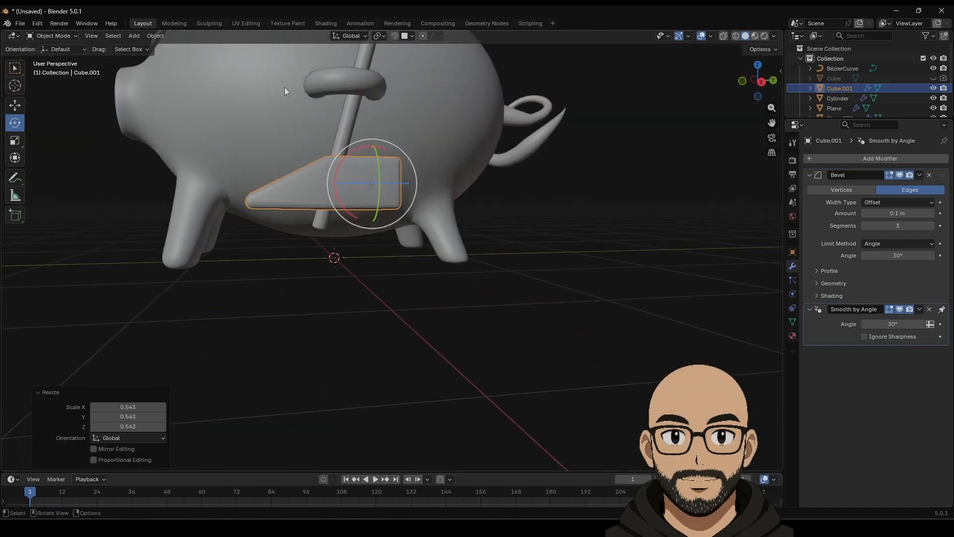
middle_drag(86, 75, 340, 213)
click(15, 105)
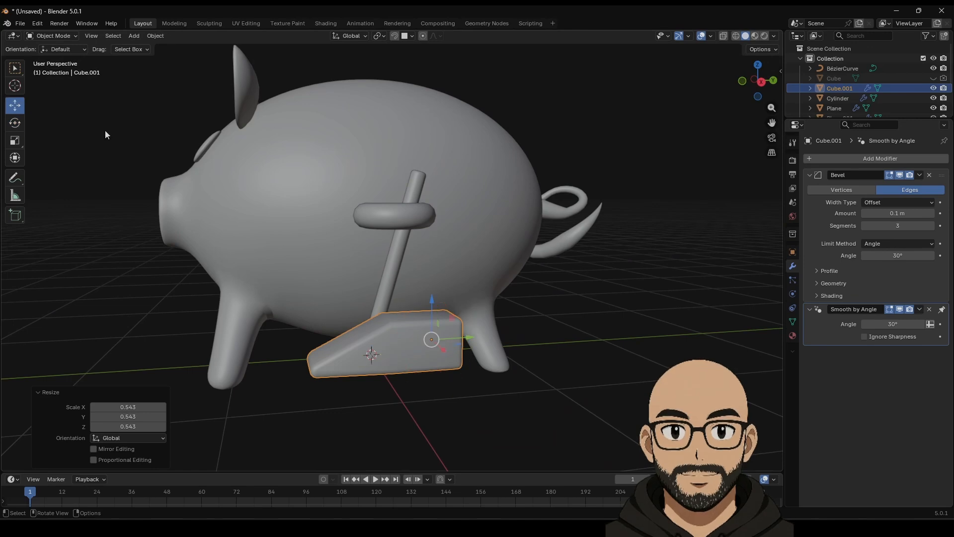
drag(431, 308, 431, 164)
Step: Move the wedge block along X to the rod and scale it uniformly by 0.702
middle_drag(430, 164, 463, 214)
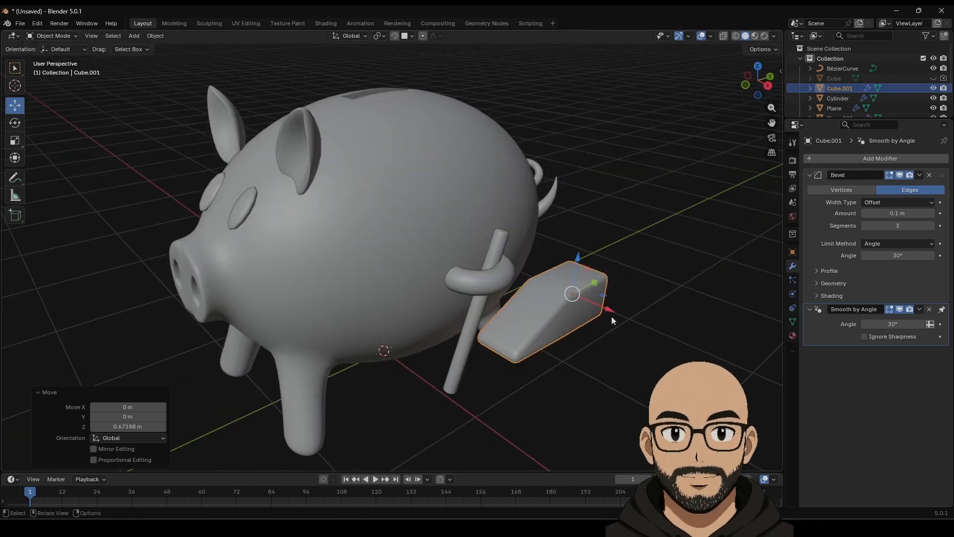
drag(610, 312, 541, 263)
key(s)
click(548, 275)
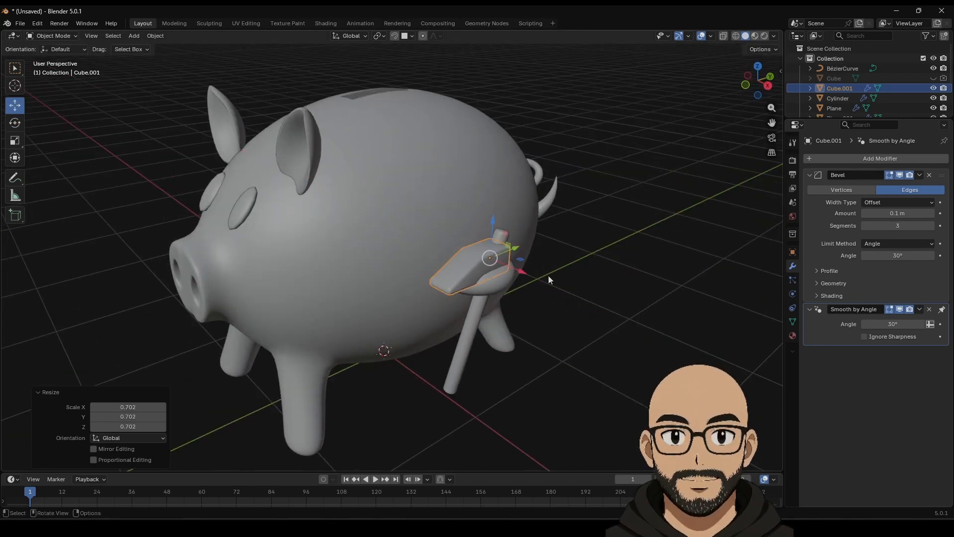
Step: Rotate the wedge block about X to match the rod's tilt and shift it about 0.15 m along Y and 0.04 m upward
middle_drag(548, 275, 509, 258)
scroll(409, 269, up, 3)
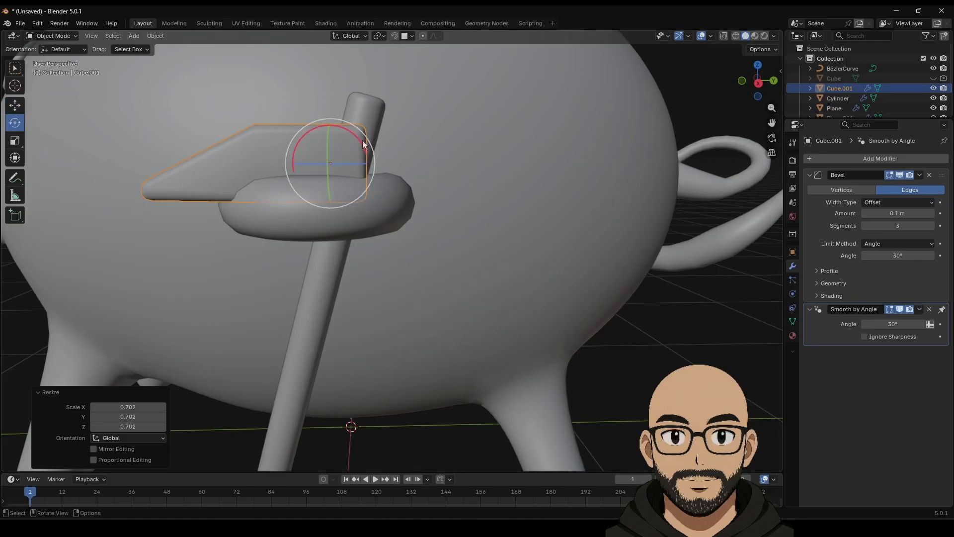
drag(364, 145, 394, 145)
click(15, 105)
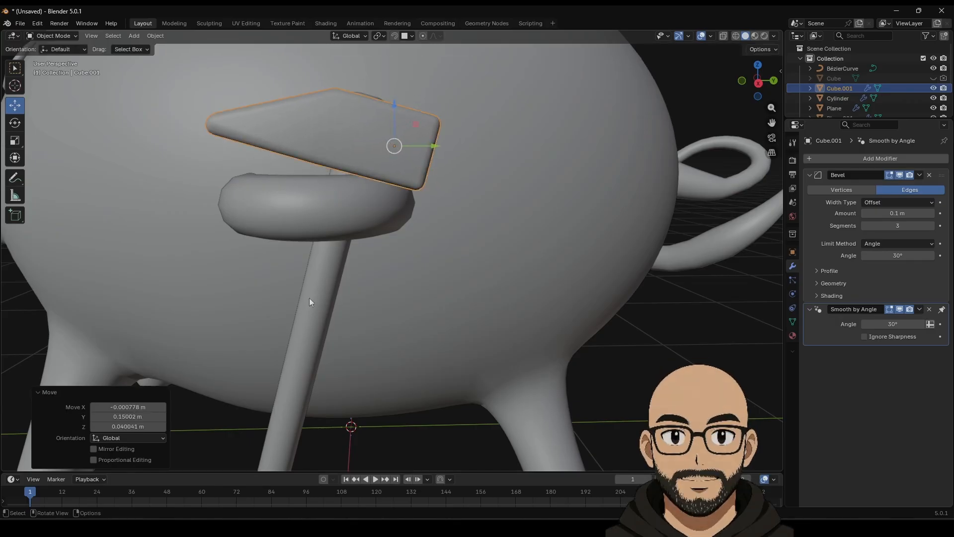
Step: Move the rod about 0.041 m along Y and 0.068 m upward, and nudge it along X and Y to center it in the hammer head
click(309, 302)
drag(324, 319, 332, 294)
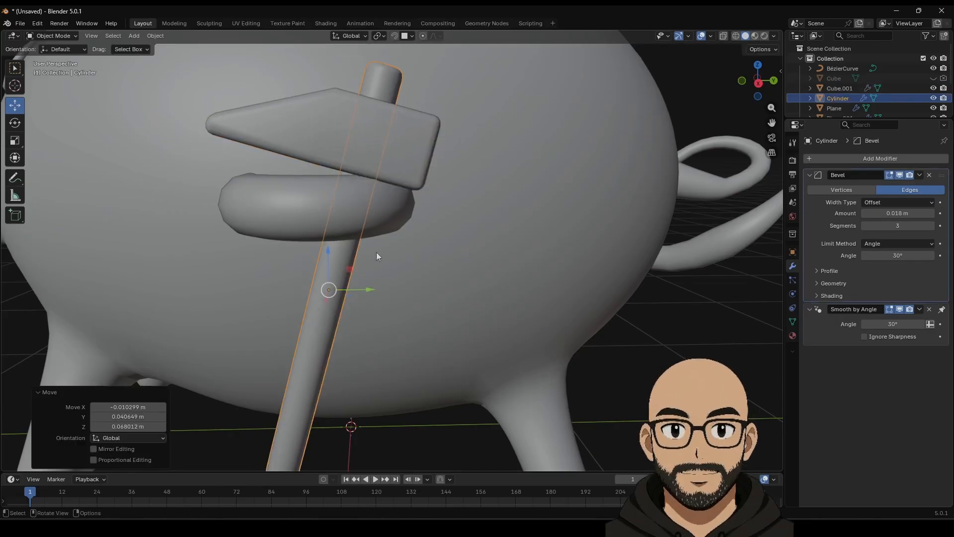
middle_drag(377, 252, 466, 203)
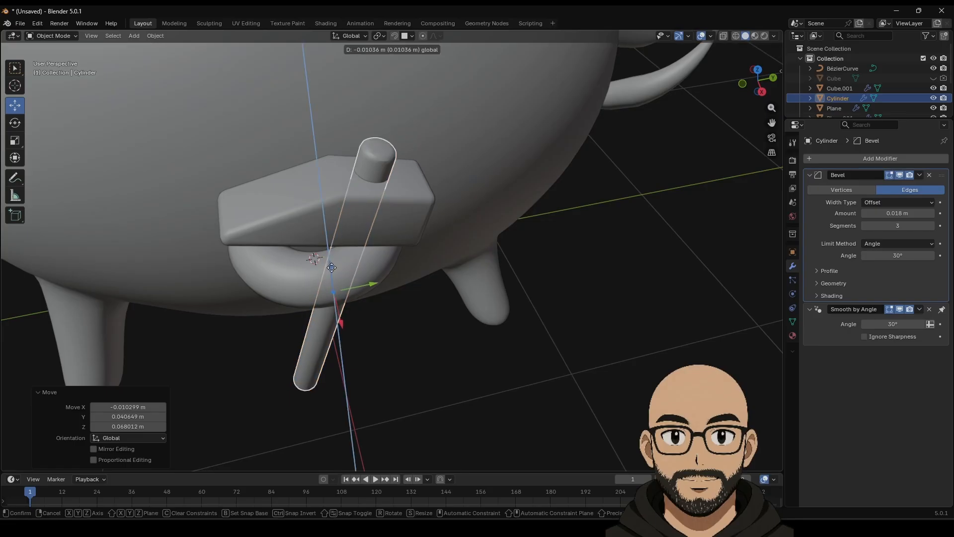
mouse_move(342, 319)
mouse_down()
mouse_move(371, 323)
mouse_move(342, 324)
mouse_up()
drag(372, 284, 386, 280)
click(595, 323)
Step: Inspect the assembled hammer and the whole pig from several angles
middle_drag(595, 323, 528, 276)
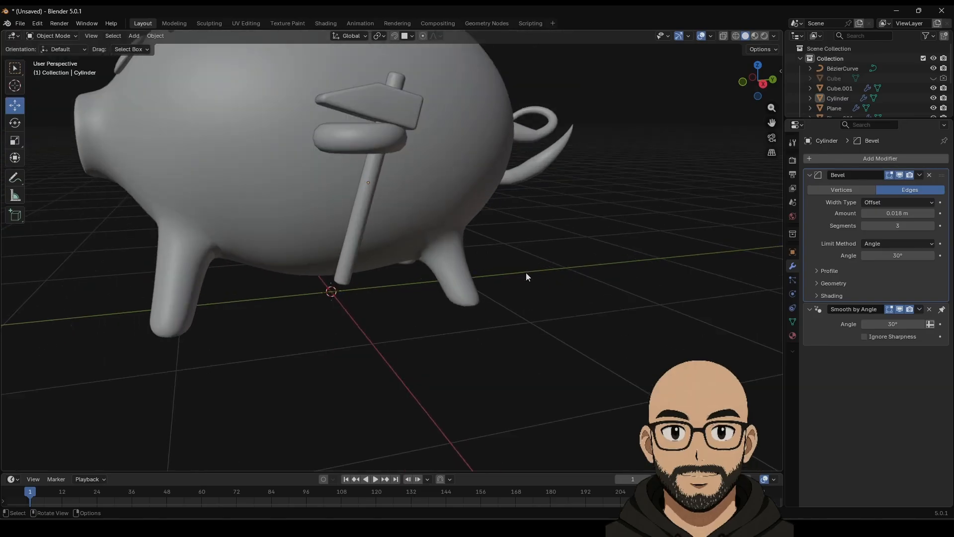
middle_drag(442, 177, 466, 138)
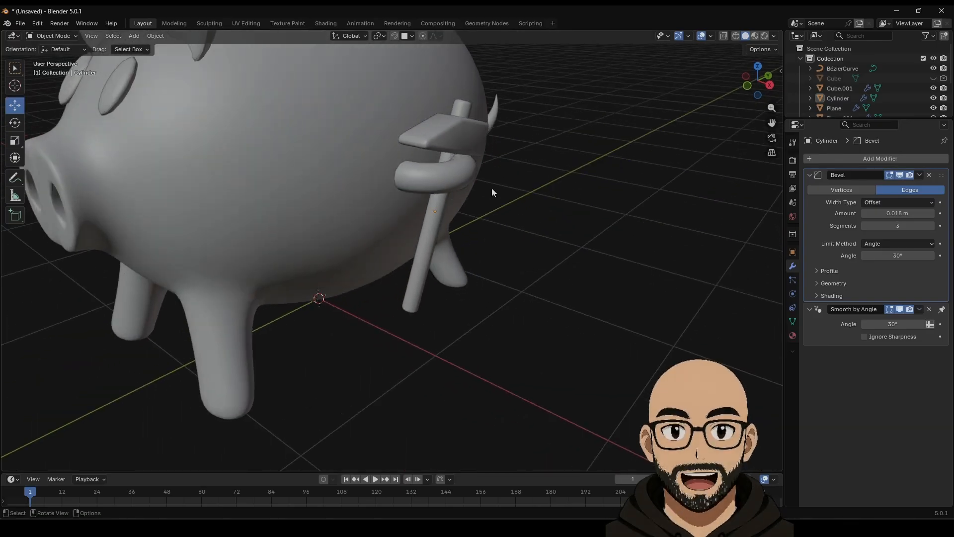
middle_drag(491, 188, 434, 130)
scroll(432, 128, down, 8)
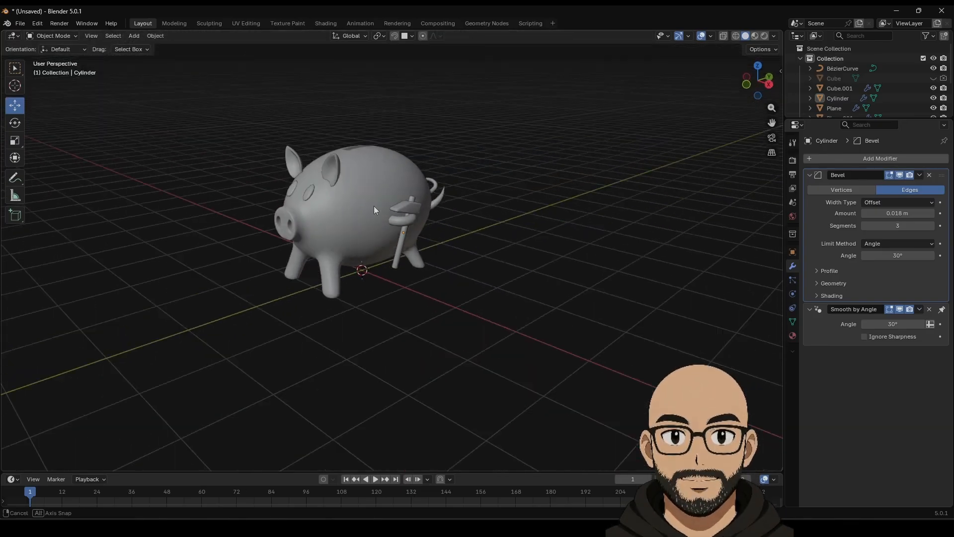
middle_drag(374, 205, 364, 189)
middle_drag(348, 225, 375, 243)
scroll(375, 193, up, 3)
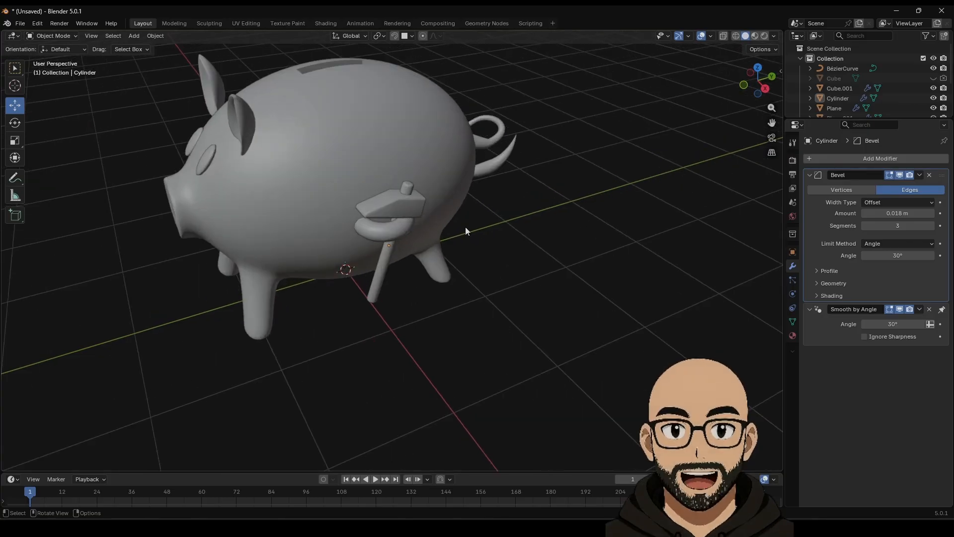
Step: Thicken the tail curve by 1.817 at the selected control point below the loop and adjust the neighbouring point nearer the body
shift+middle_drag(534, 160, 461, 254)
scroll(461, 253, up, 3)
click(429, 209)
key(Tab)
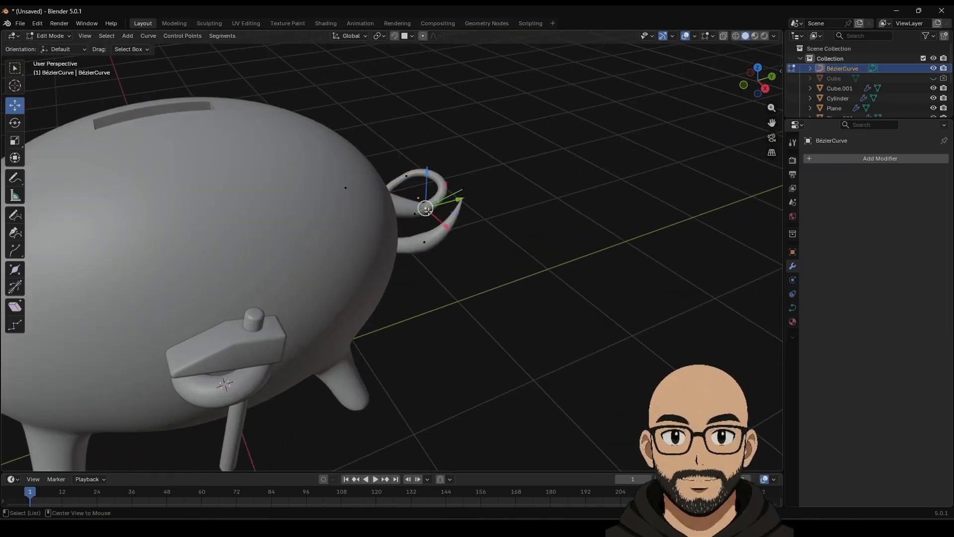
key(alt+s)
click(434, 209)
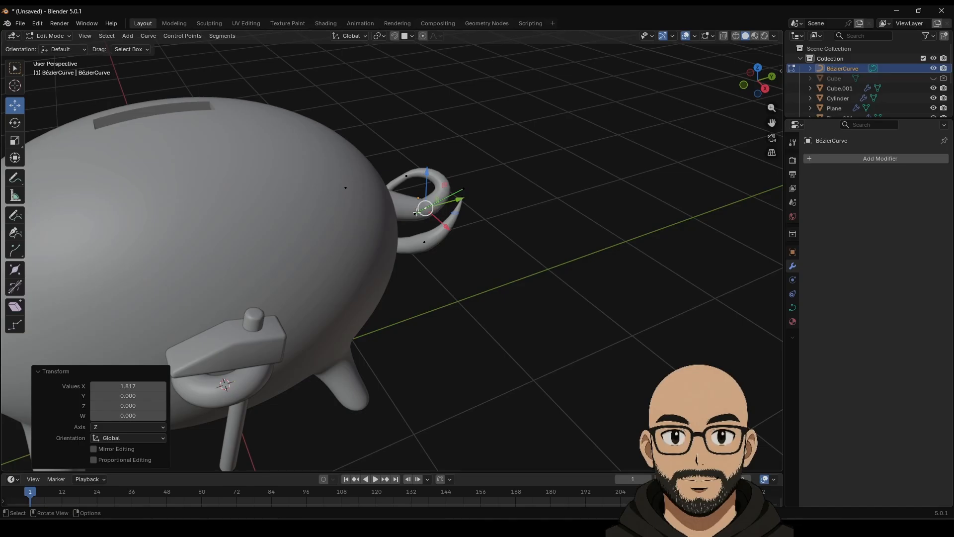
drag(416, 212, 400, 215)
key(Tab)
click(483, 265)
scroll(504, 290, down, 5)
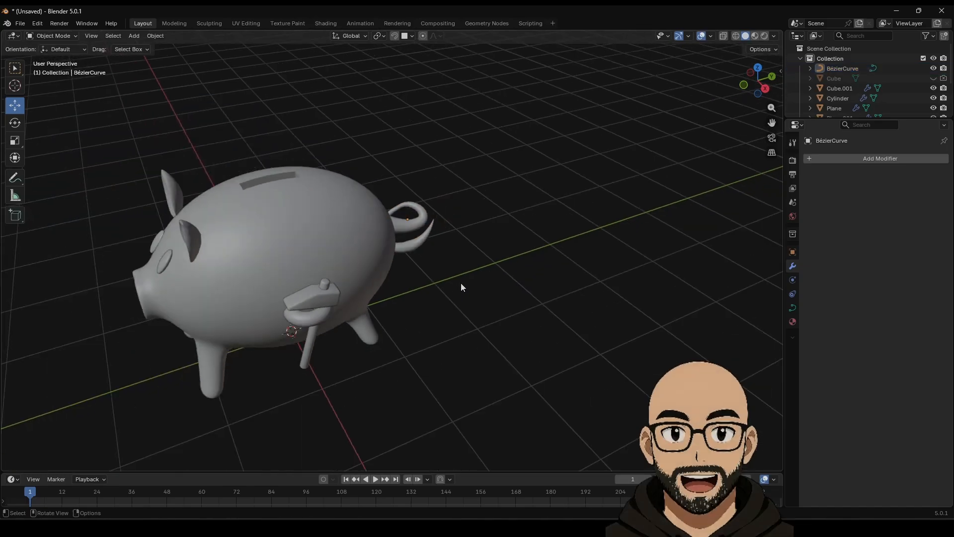
Step: Add a cube at the world origin beneath the pig and flatten it to 0.2 along Z as a base slab
middle_drag(445, 288, 386, 320)
scroll(386, 323, down, 3)
click(135, 36)
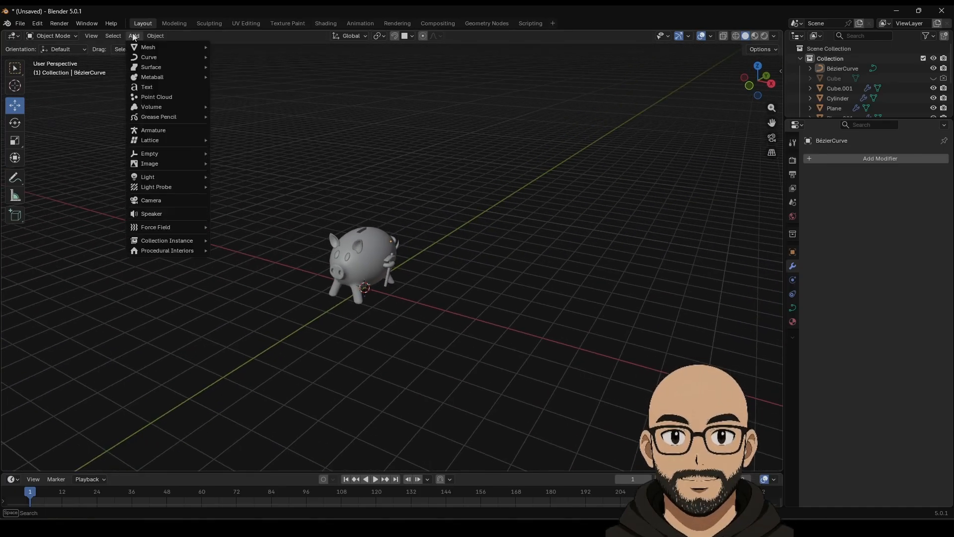
mouse_move(149, 48)
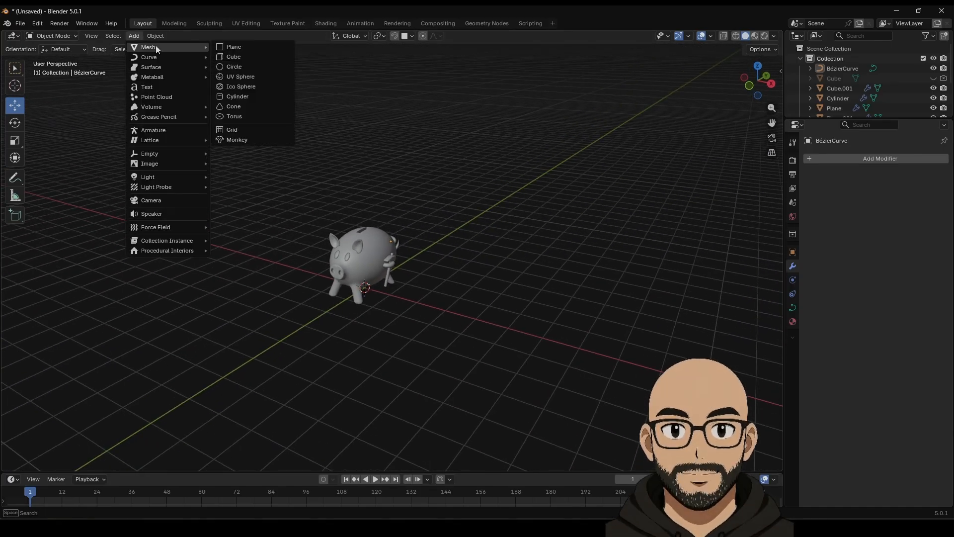
click(243, 57)
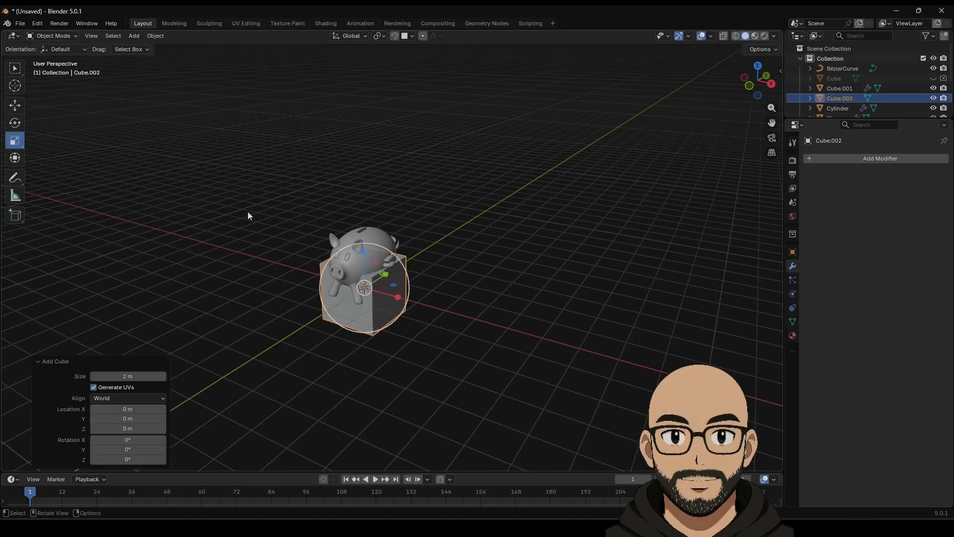
text(sz0.2)
key(Return)
Step: Enlarge the slab evenly so it extends beyond the pig's feet on all sides, and lower it about 0.165 m
key(s)
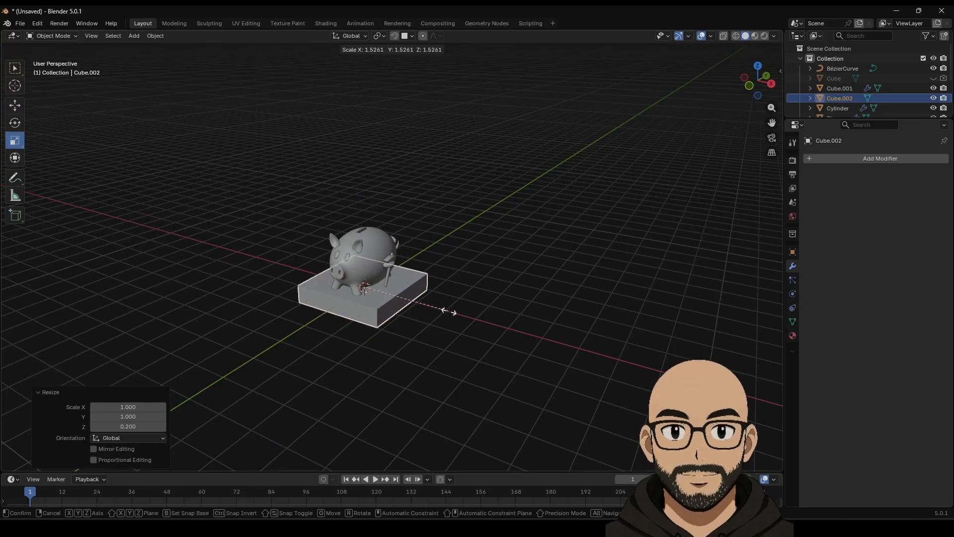
click(461, 310)
drag(365, 252, 364, 256)
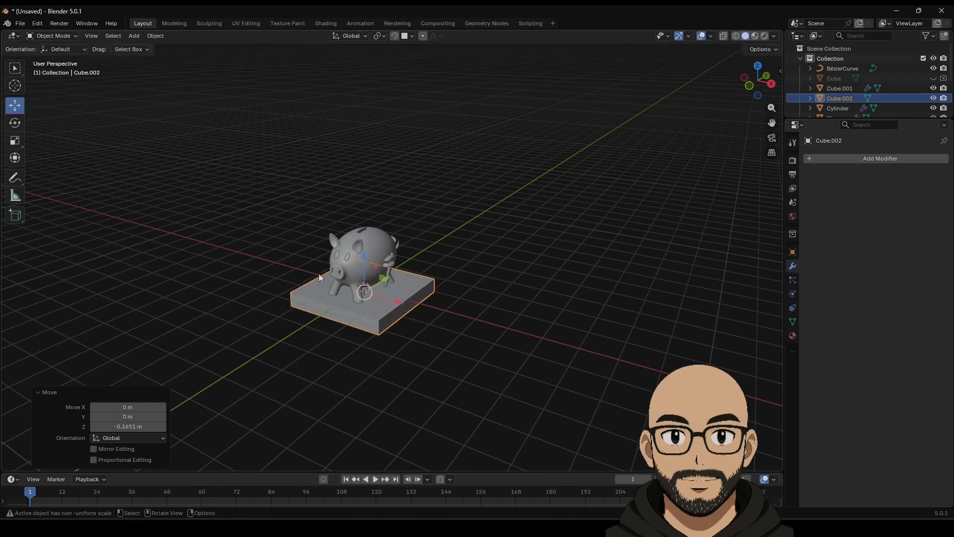
Step: Scale the base slab up evenly by about 1.196 and thin it along Z by a factor of about 0.734
key(s)
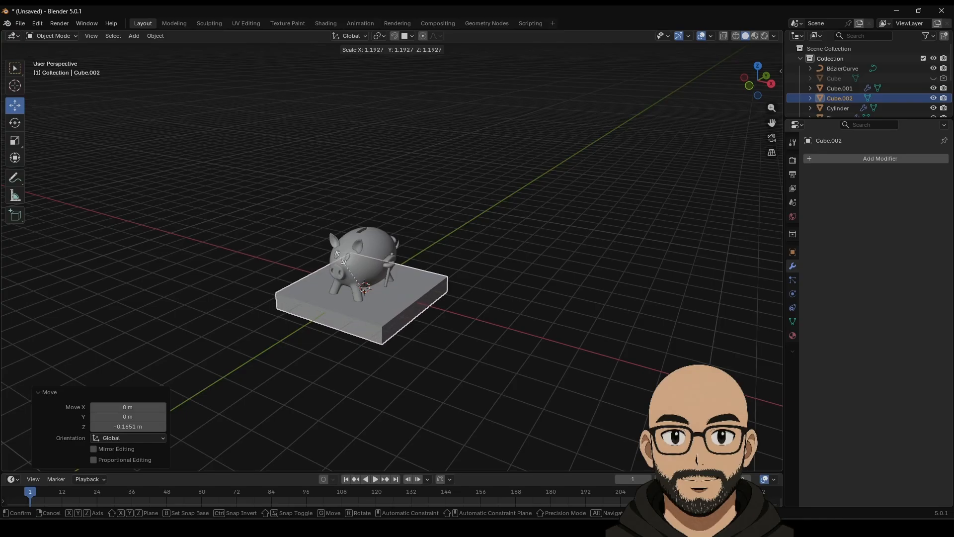
click(239, 212)
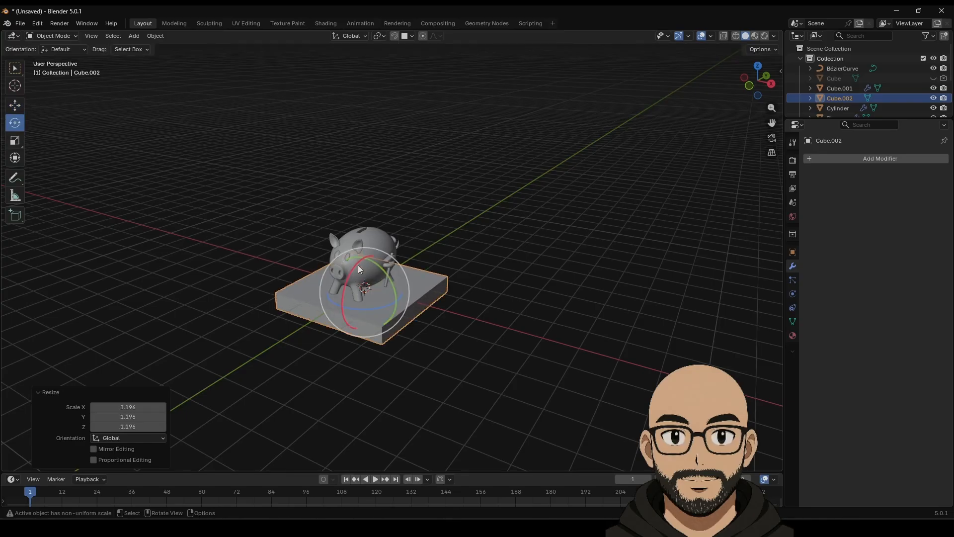
drag(362, 255, 363, 271)
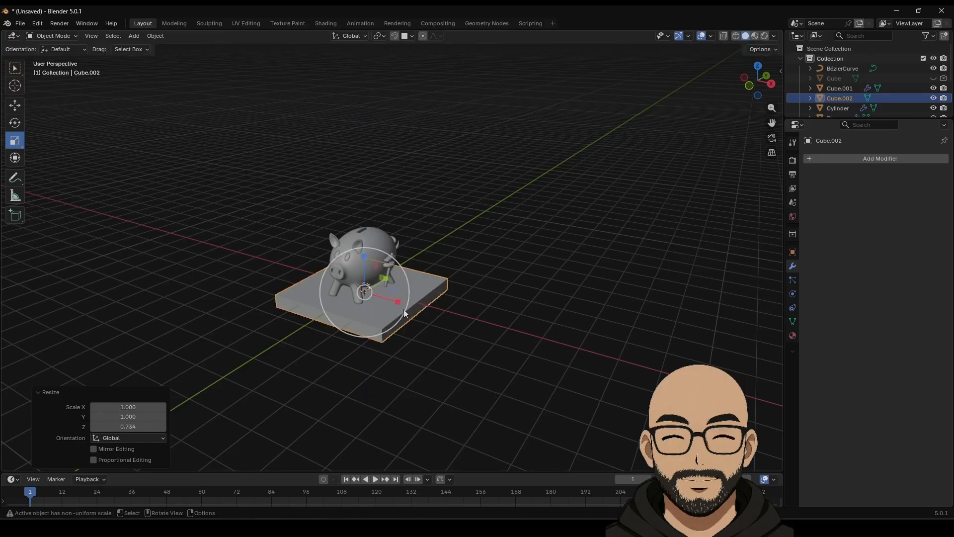
Step: Apply the base slab's scale and add a Bevel modifier with an amount of 0.13 m and 3 segments
key(ctrl+a)
click(405, 315)
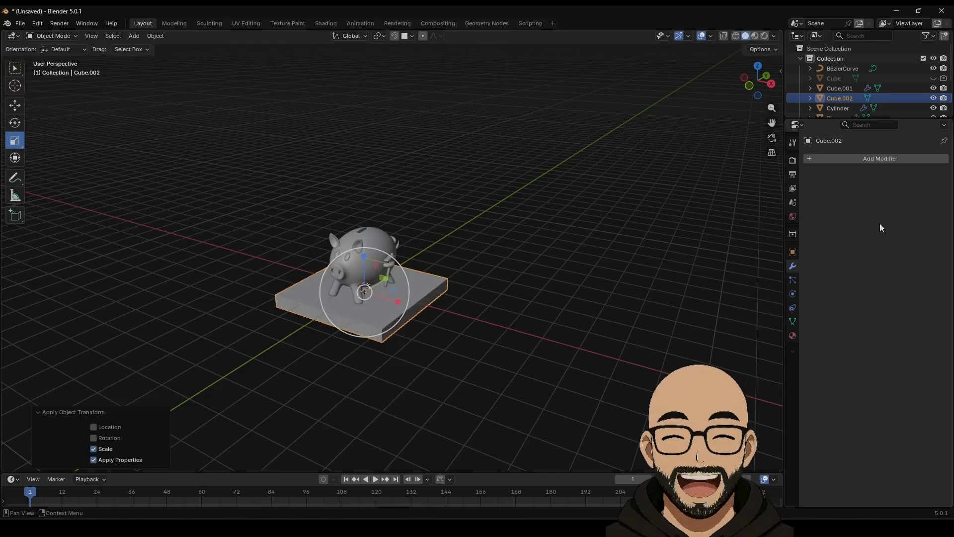
click(876, 157)
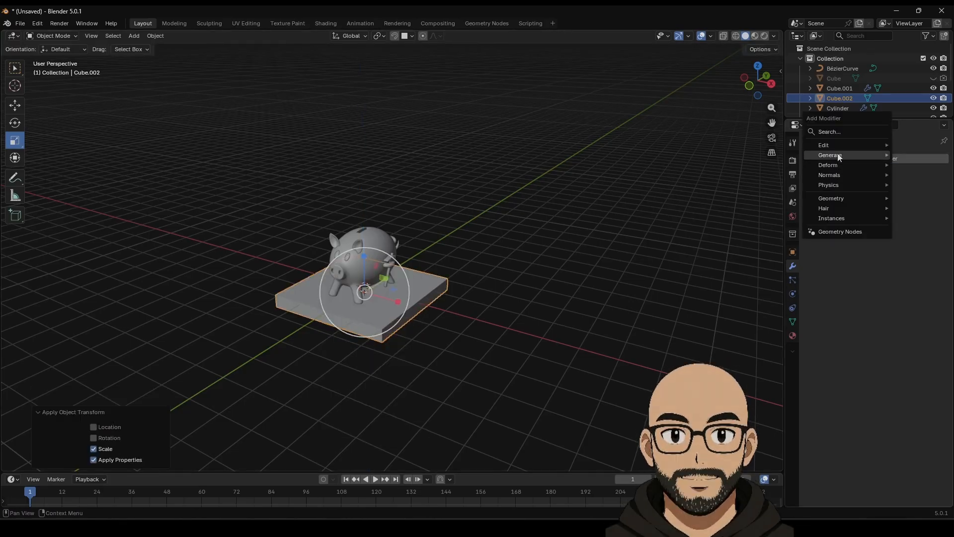
mouse_move(835, 155)
click(748, 176)
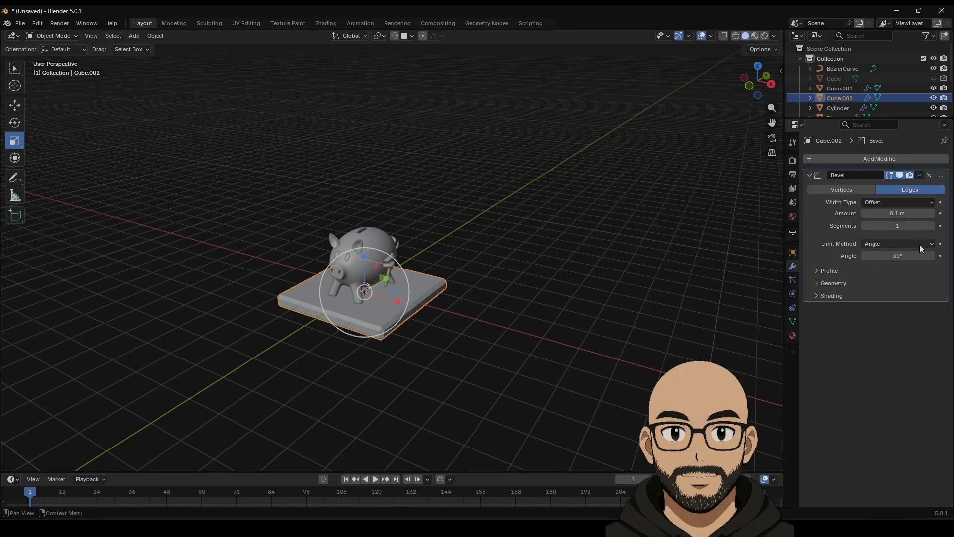
drag(897, 226, 908, 219)
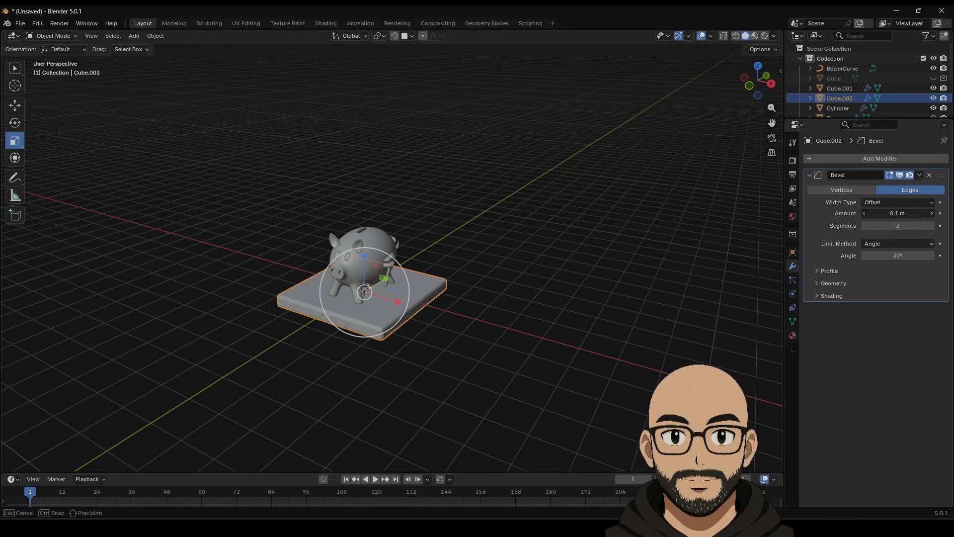
Step: Apply Shade Auto Smooth to the bevelled base slab
right_click(422, 282)
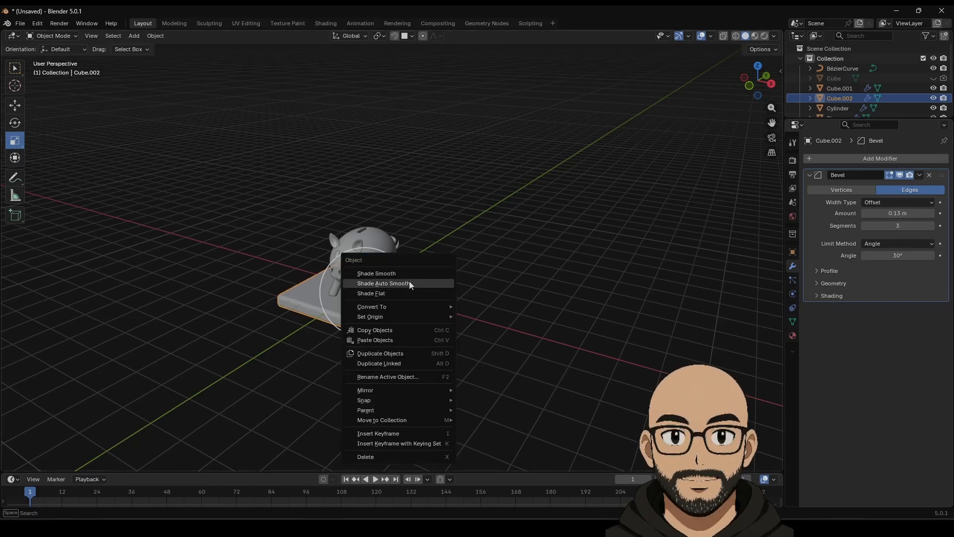
click(409, 283)
middle_drag(446, 322, 380, 300)
scroll(406, 316, up, 8)
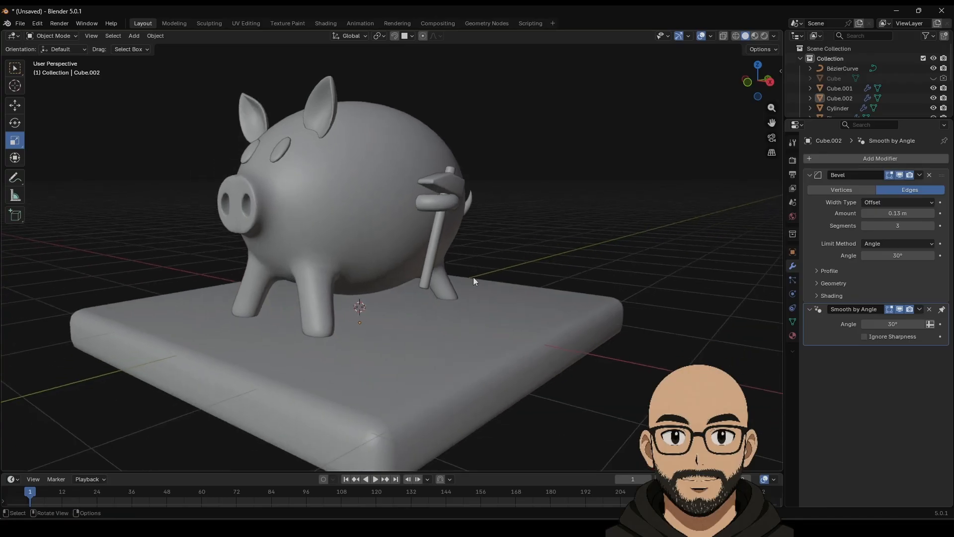
scroll(450, 309, down, 2)
Step: Scale the base slab by about 1.119 along Z and check its contact with the pig's feet from the side
click(488, 315)
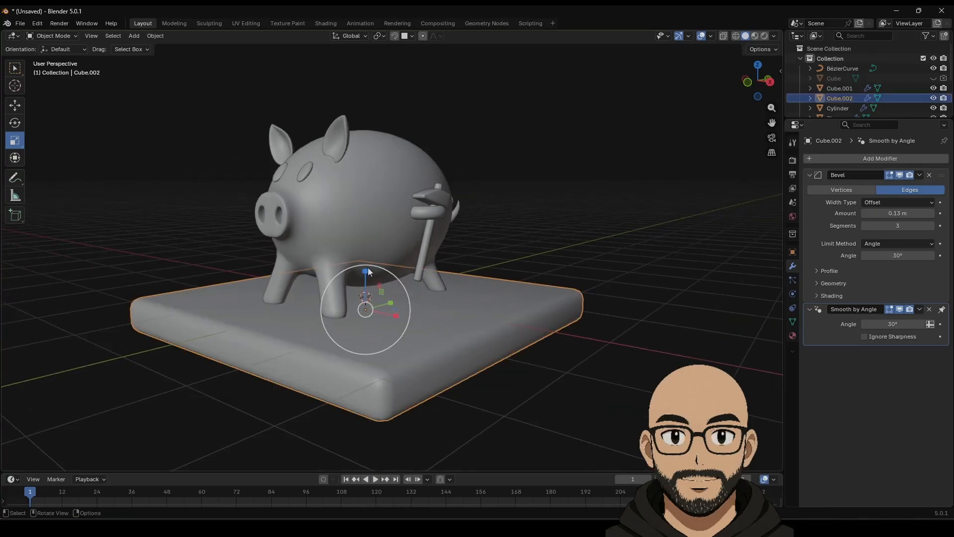
drag(366, 269, 369, 262)
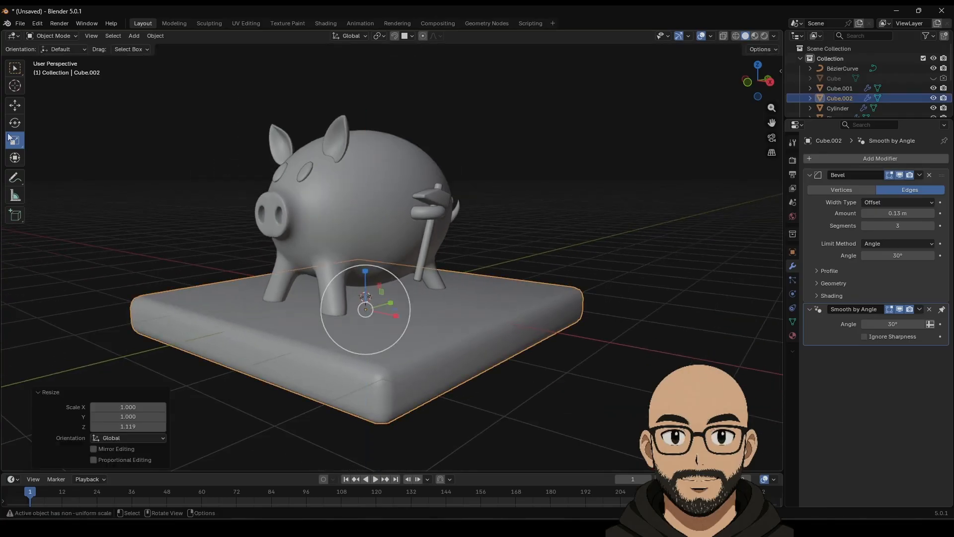
click(23, 107)
click(764, 85)
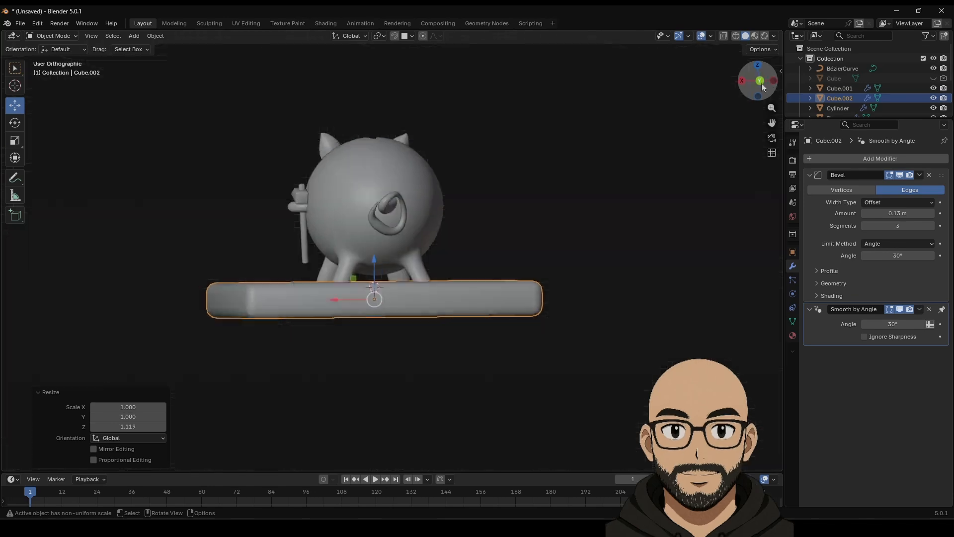
click(743, 82)
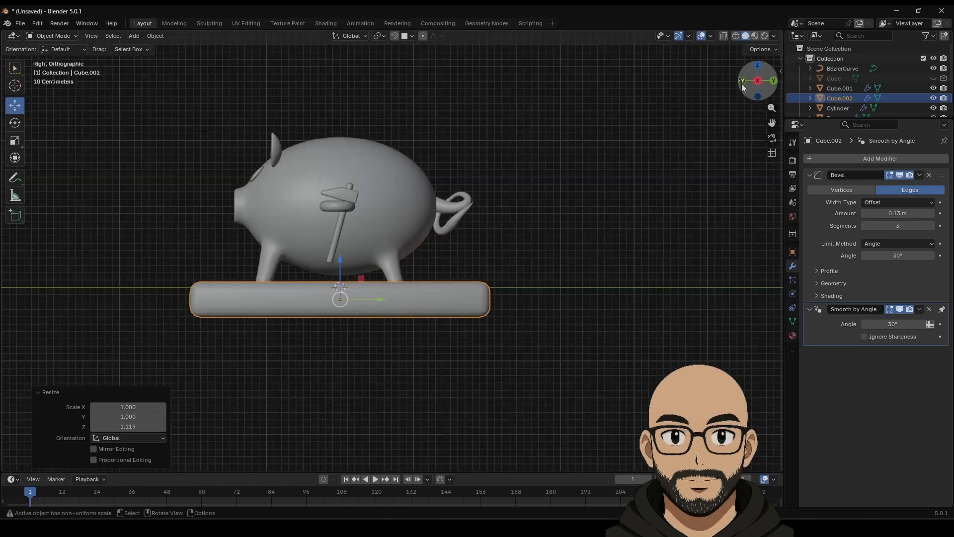
middle_drag(302, 243, 382, 265)
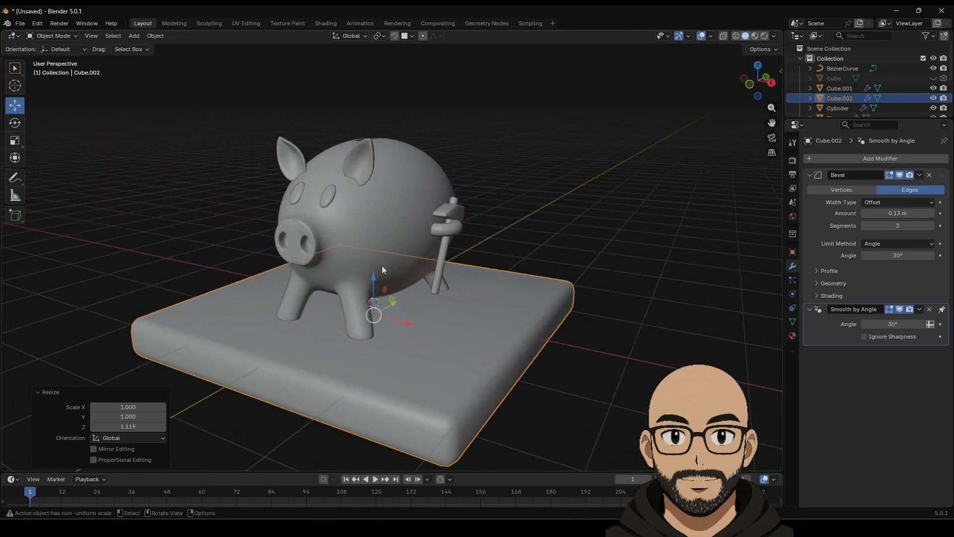
scroll(432, 284, down, 3)
click(497, 273)
Step: Duplicate the hammer's handle cylinder and move the copy about 0.87 m along X, away from the pig
middle_drag(497, 273, 442, 317)
scroll(423, 280, up, 2)
click(424, 271)
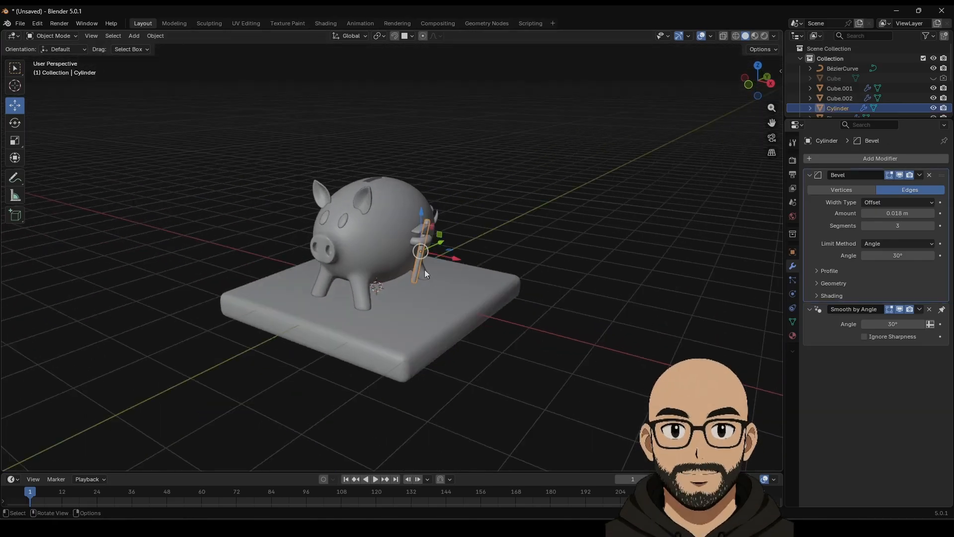
key(shift+d)
right_click(423, 271)
drag(452, 258, 506, 275)
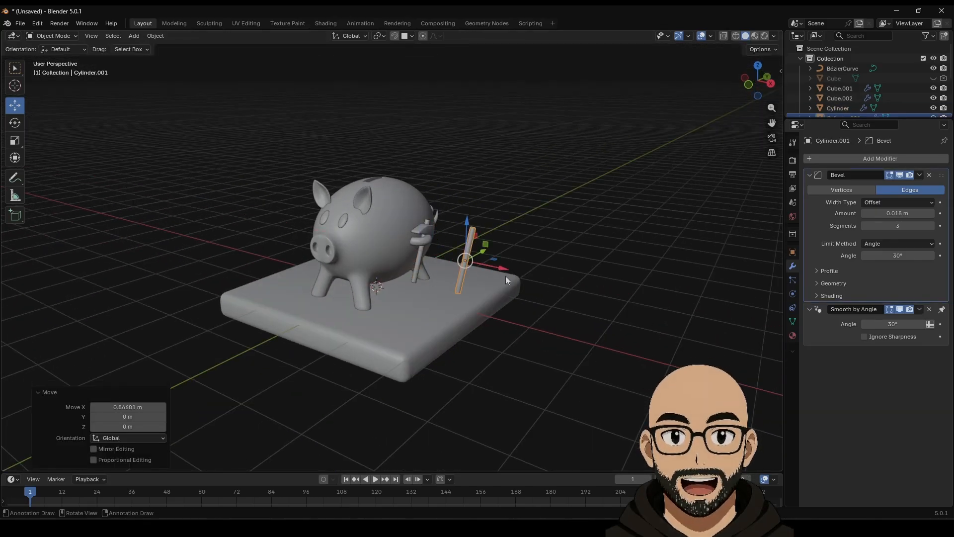
Step: Set the duplicated cylinder's X and Y rotation to 0° so it stands upright, and reselect it
key(n)
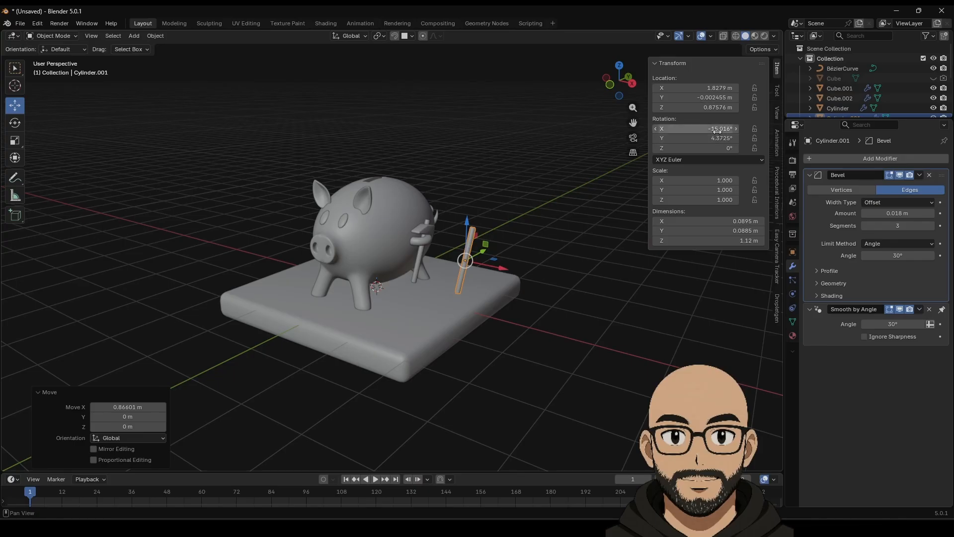
text(0)
key(Tab)
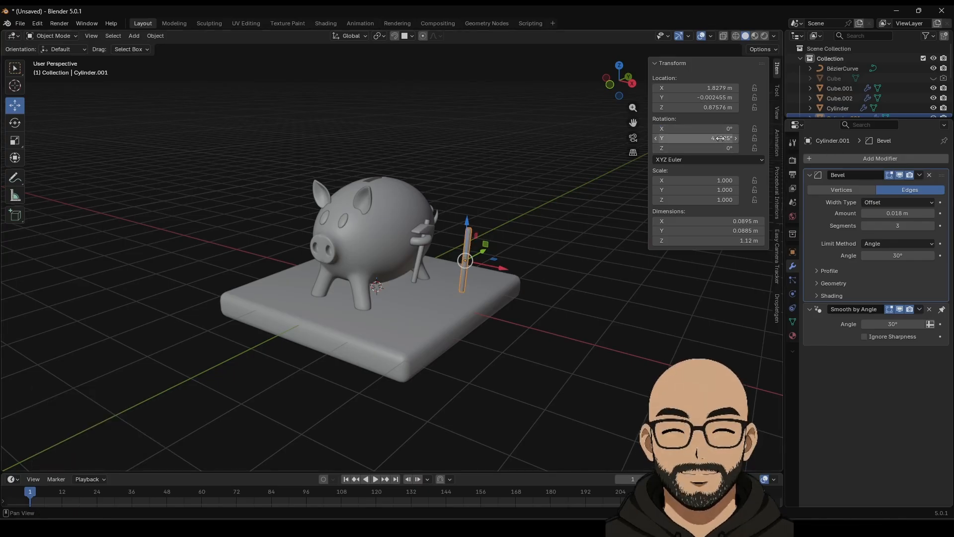
text(0)
click(591, 288)
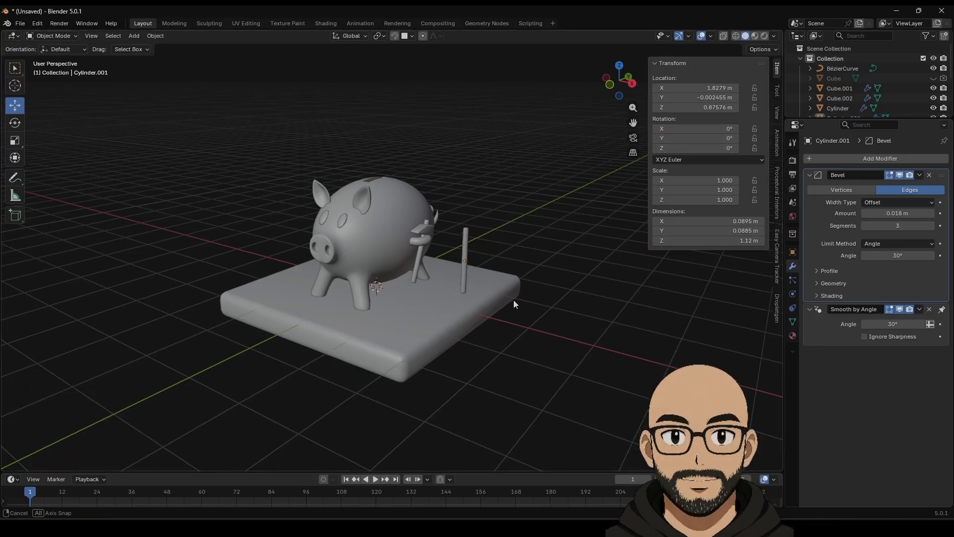
middle_drag(514, 301, 602, 180)
key(n)
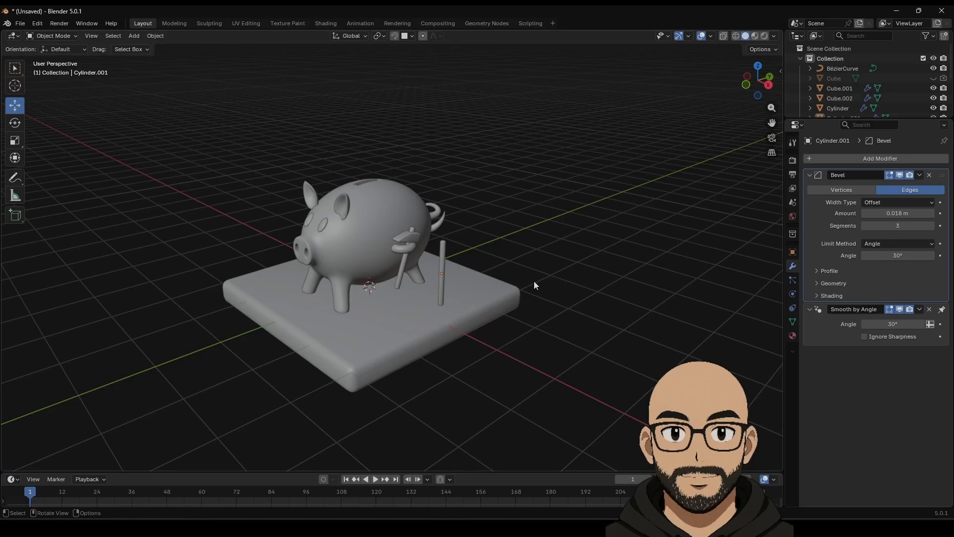
click(440, 269)
key(g)
key(shift+y)
click(422, 289)
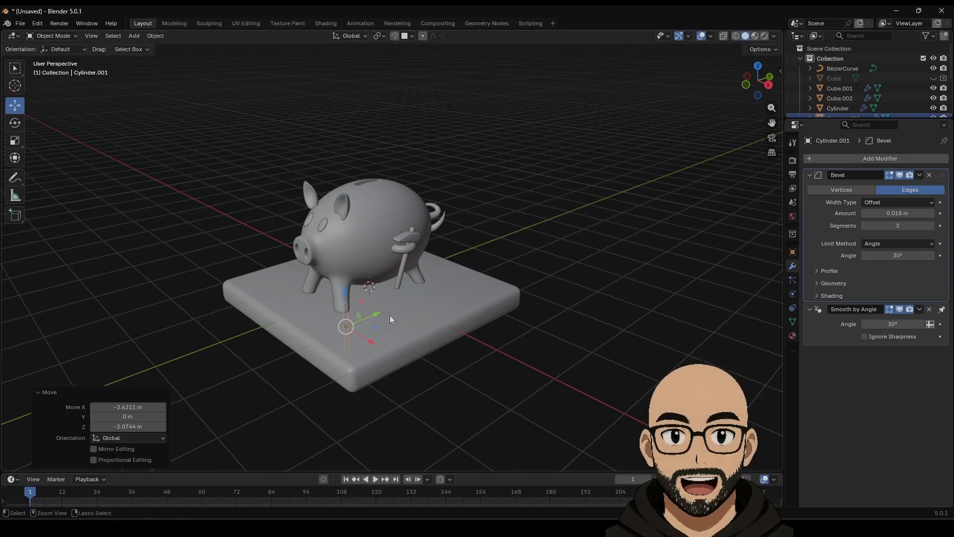
Step: Move the upright cylinder about -1.76 m along Y to the front corner of the base slab
middle_drag(390, 315, 442, 324)
key(g)
key(y)
click(335, 355)
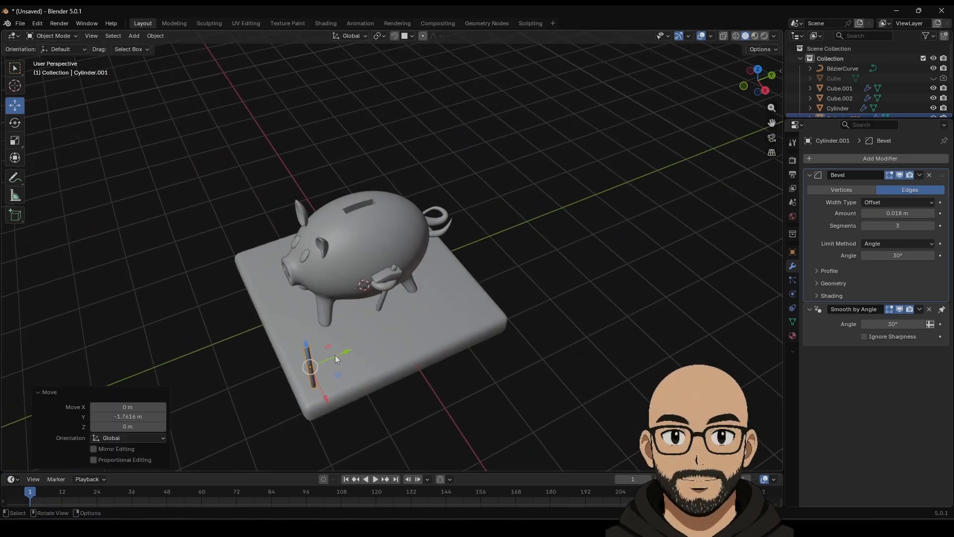
middle_drag(335, 355, 372, 317)
scroll(434, 321, up, 3)
shift+middle_drag(434, 321, 483, 204)
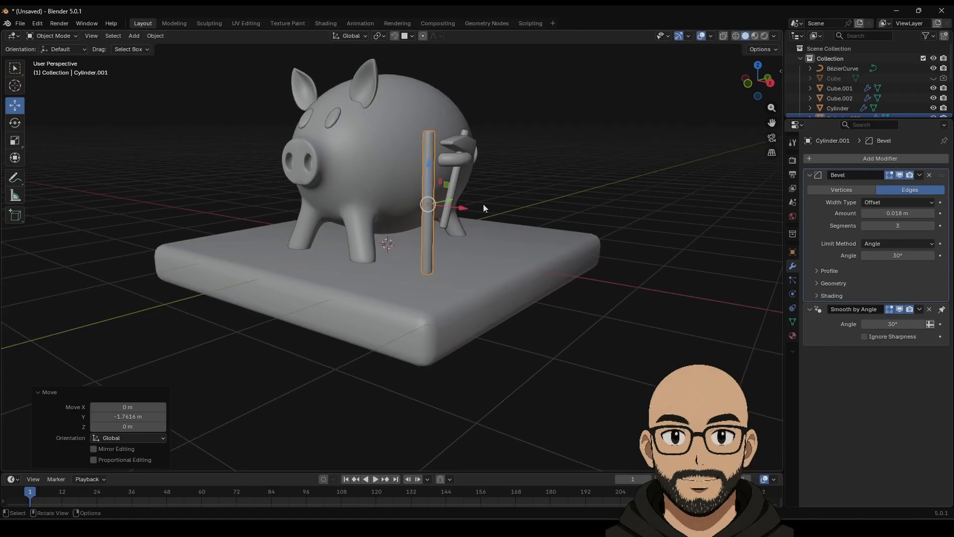
Step: Scale the corner cylinder into a shorter, thicker post and apply its scale
click(15, 140)
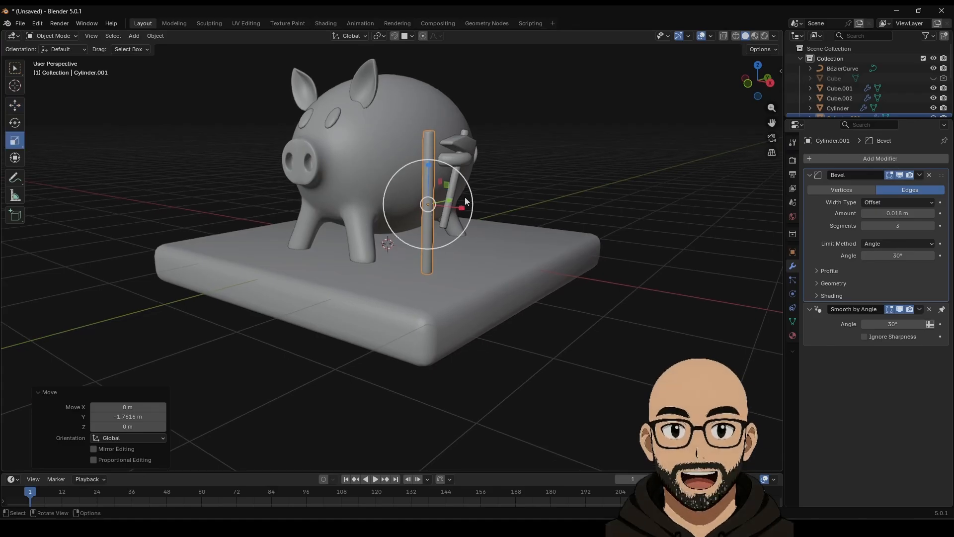
drag(430, 162, 430, 182)
drag(451, 213, 467, 209)
drag(430, 163, 463, 232)
middle_drag(463, 231, 422, 303)
key(ctrl+a)
click(374, 312)
key(KP_Decimal)
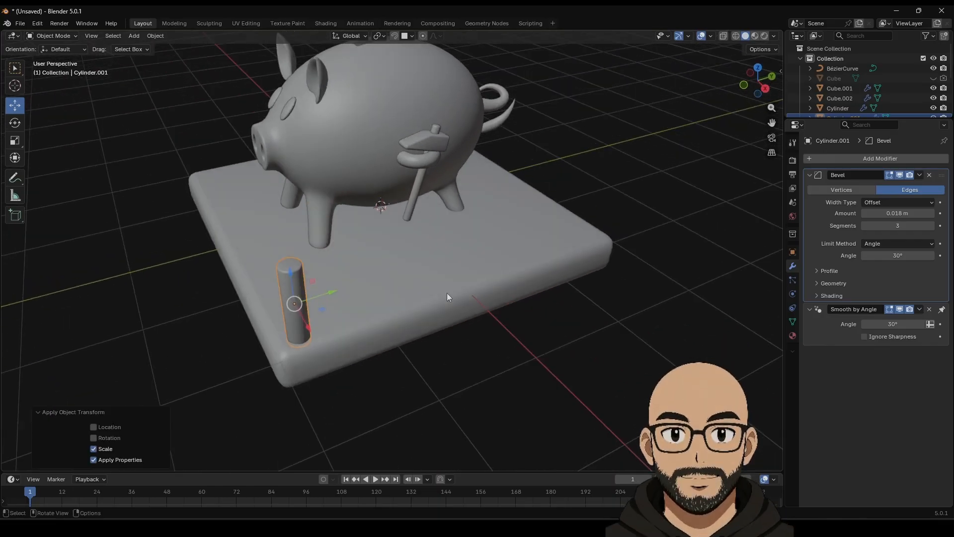
Step: Add an Array modifier to the corner post and set its relative X offset to 0
click(857, 158)
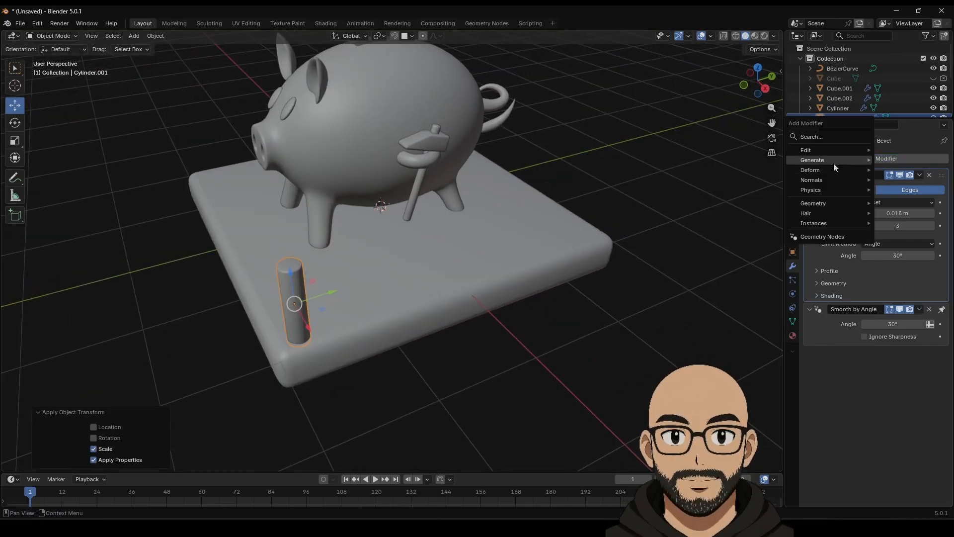
mouse_move(833, 163)
click(736, 165)
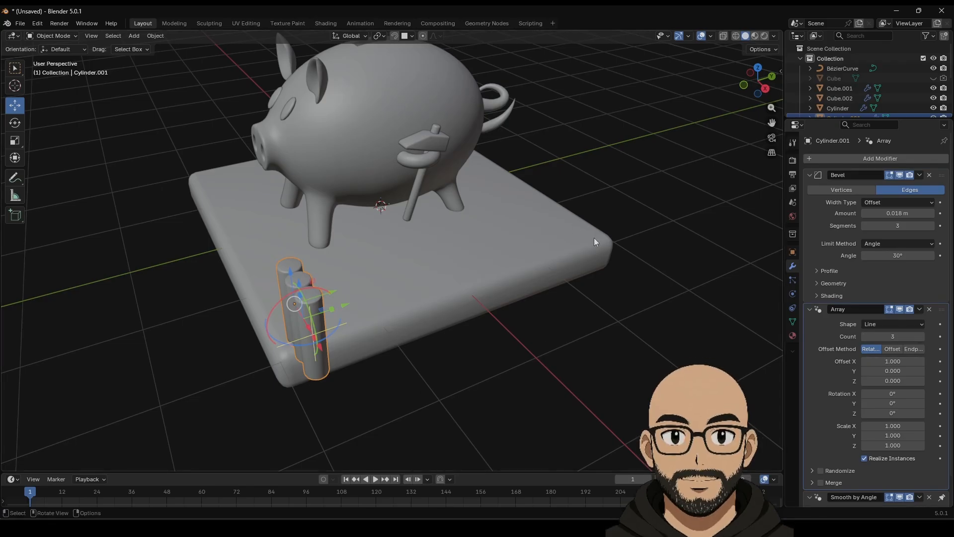
double_click(898, 362)
text(0)
key(Return)
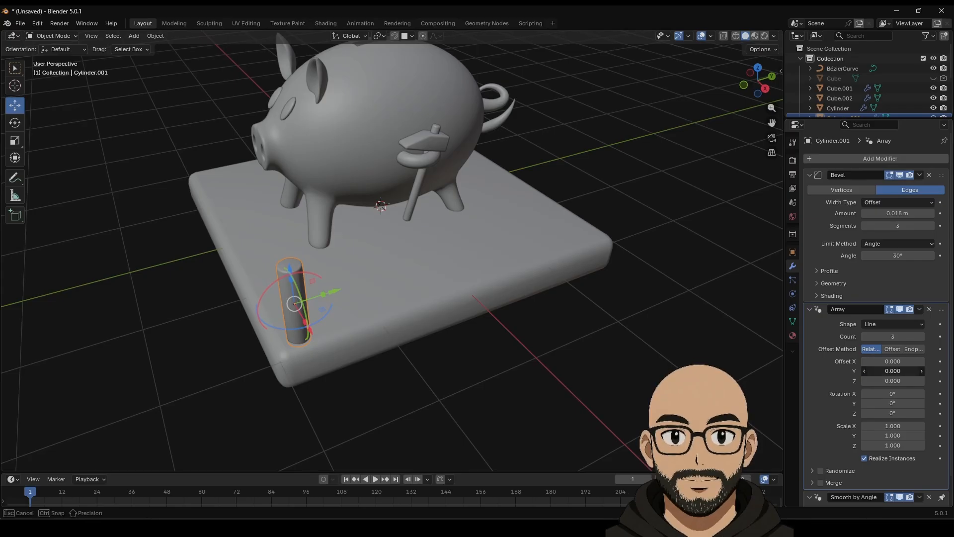
Step: Set the post array's count to 4 and its relative Y offset to 5.4, spreading posts along the slab's edge
drag(893, 370, 920, 371)
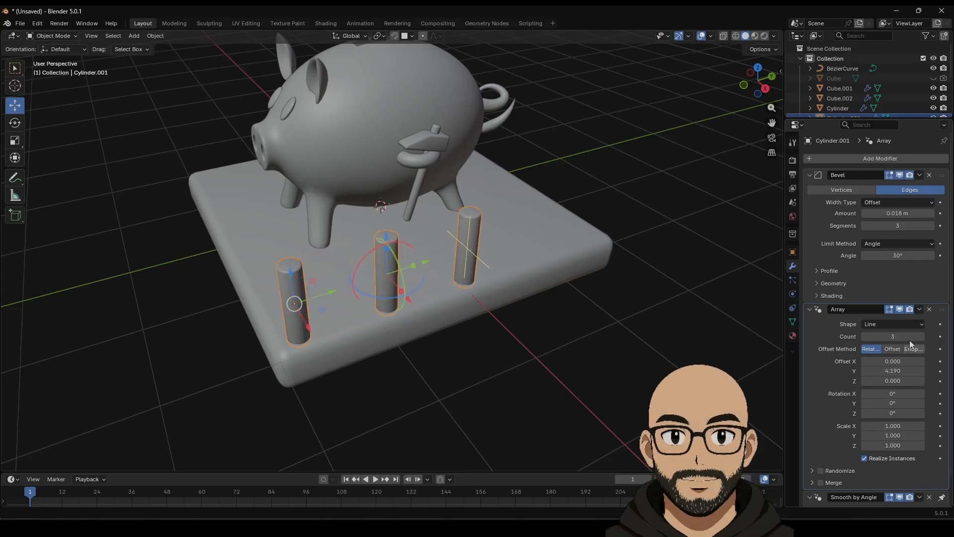
click(921, 337)
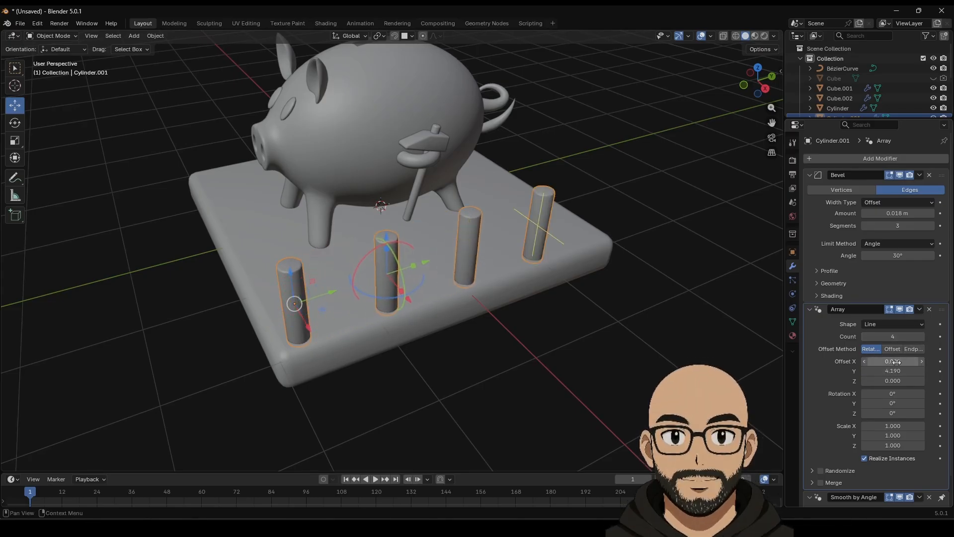
mouse_move(893, 370)
mouse_down()
mouse_move(917, 371)
mouse_move(893, 373)
mouse_up()
middle_drag(417, 297, 552, 312)
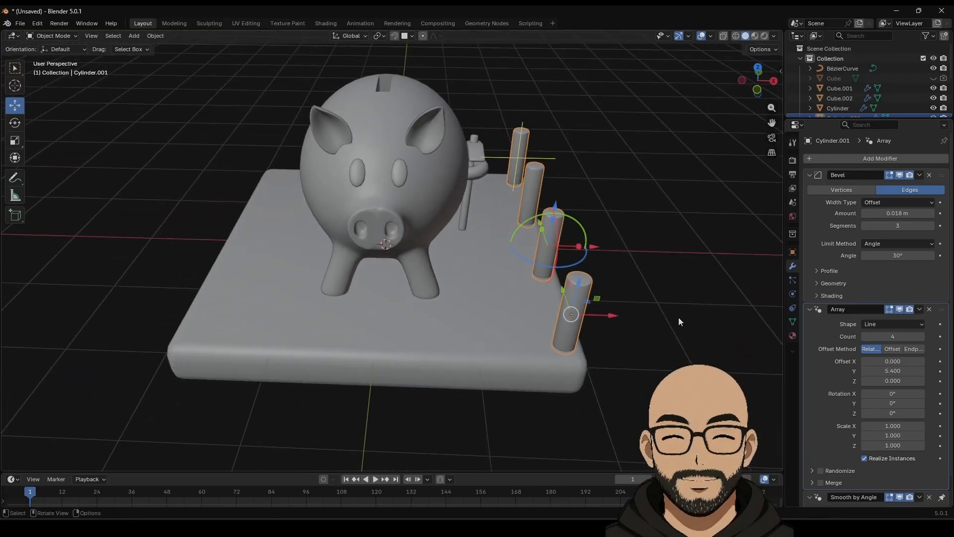
Step: Add a Mirror modifier on the X axis to the posts, using the base slab as the mirror object
click(809, 309)
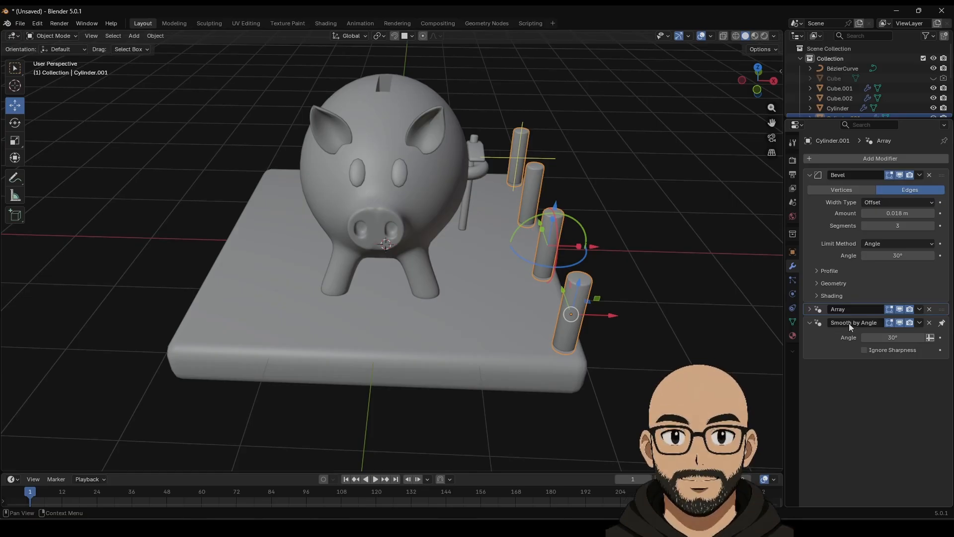
click(827, 159)
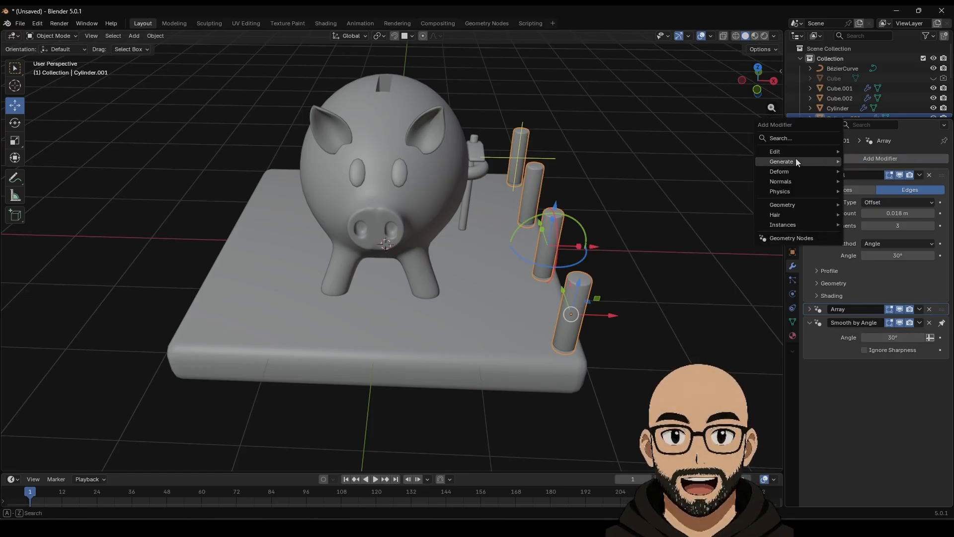
mouse_move(795, 161)
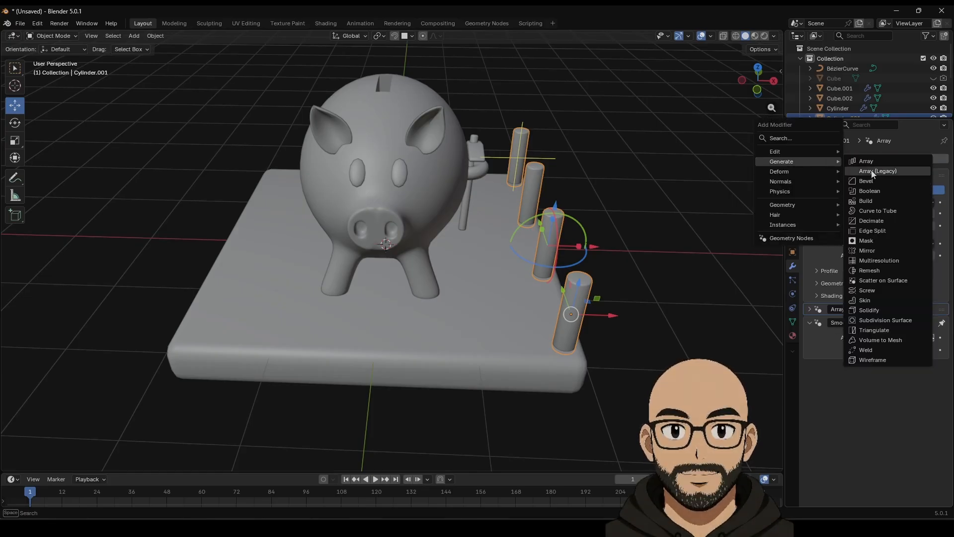
click(868, 250)
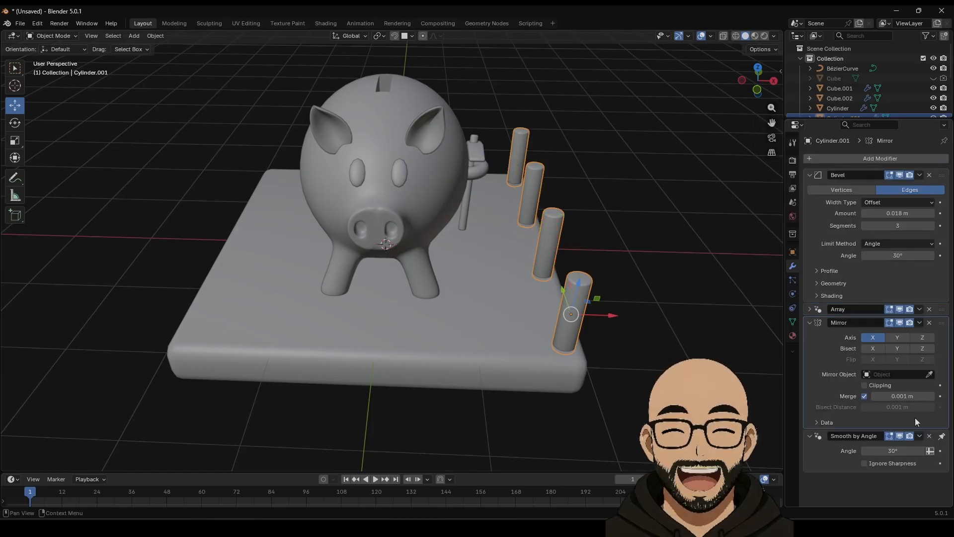
click(930, 374)
click(458, 332)
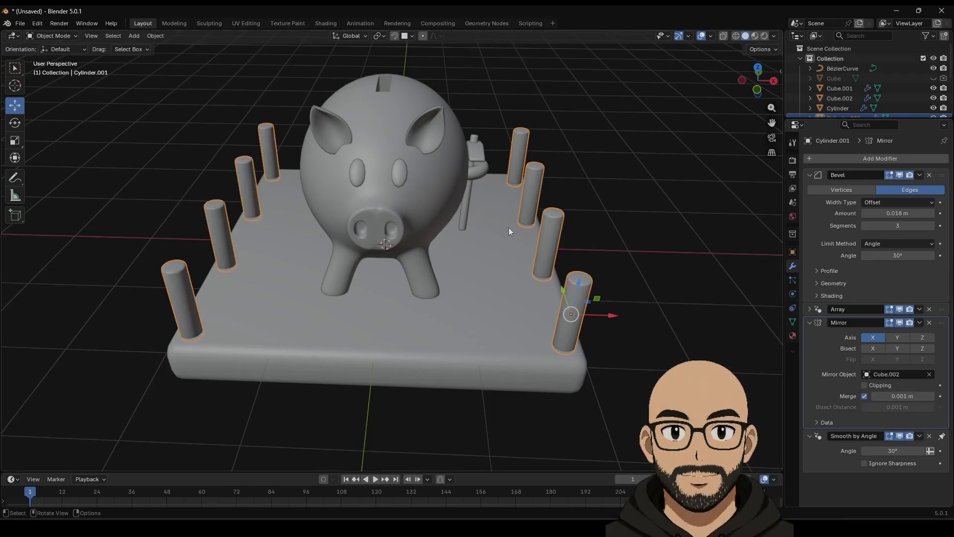
Step: Duplicate the mirrored post rows in place
click(645, 257)
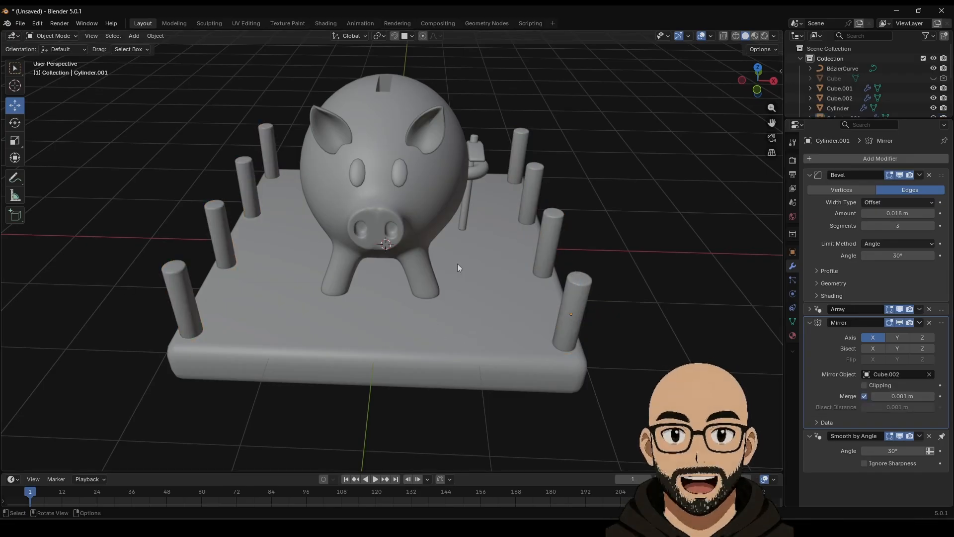
middle_drag(458, 268, 306, 269)
click(299, 242)
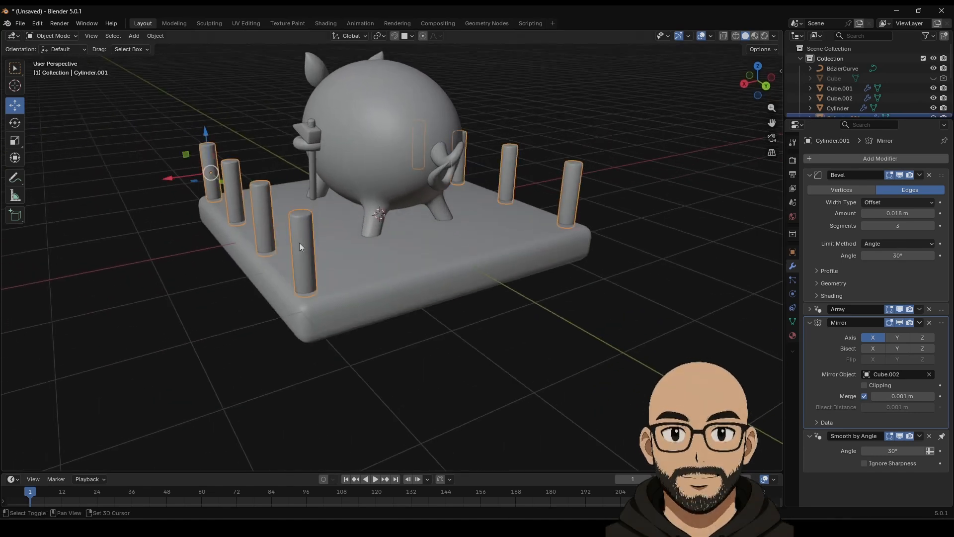
key(shift+d)
key(Escape)
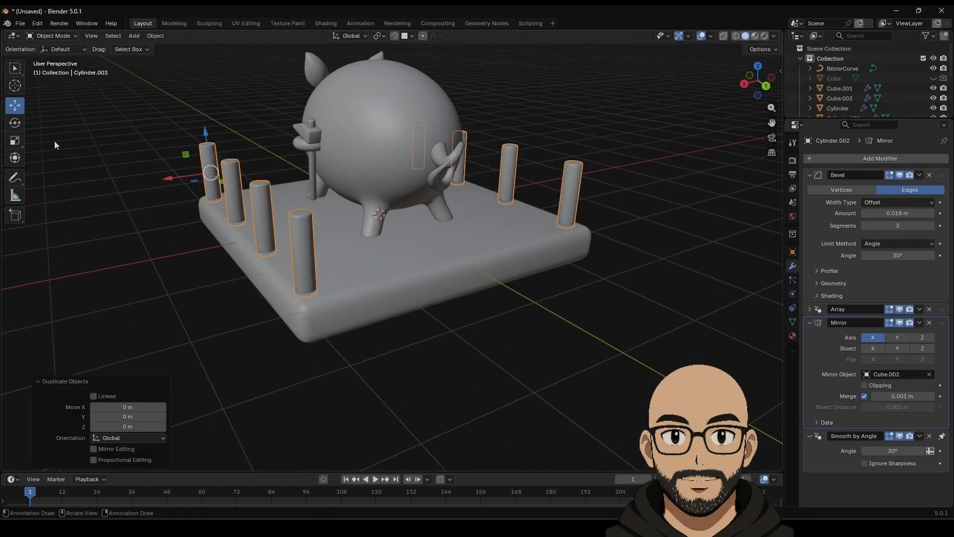
Step: Try to rotate the duplicated post rows 90° about the Z axis to run across the slab
click(15, 123)
middle_drag(40, 135, 232, 228)
drag(243, 143, 456, 37)
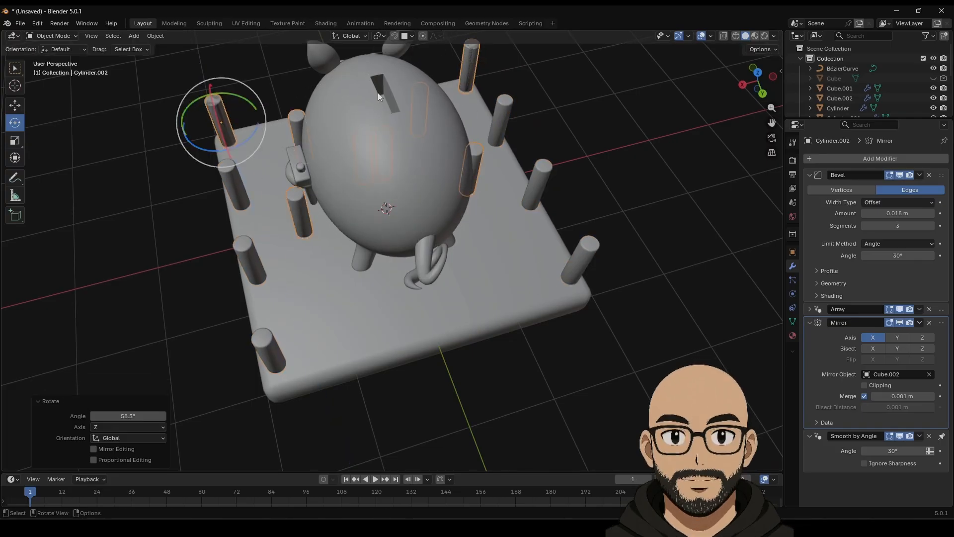
click(762, 76)
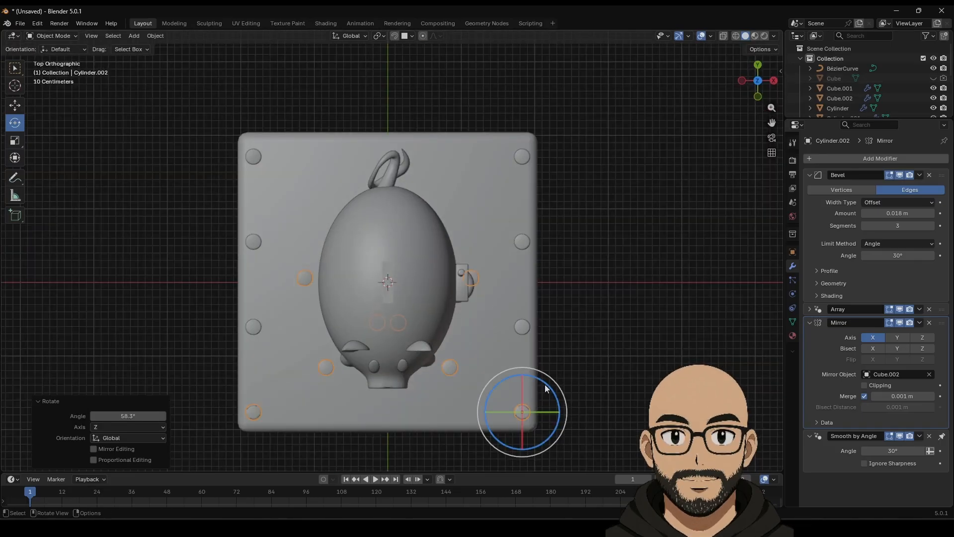
drag(546, 388, 533, 364)
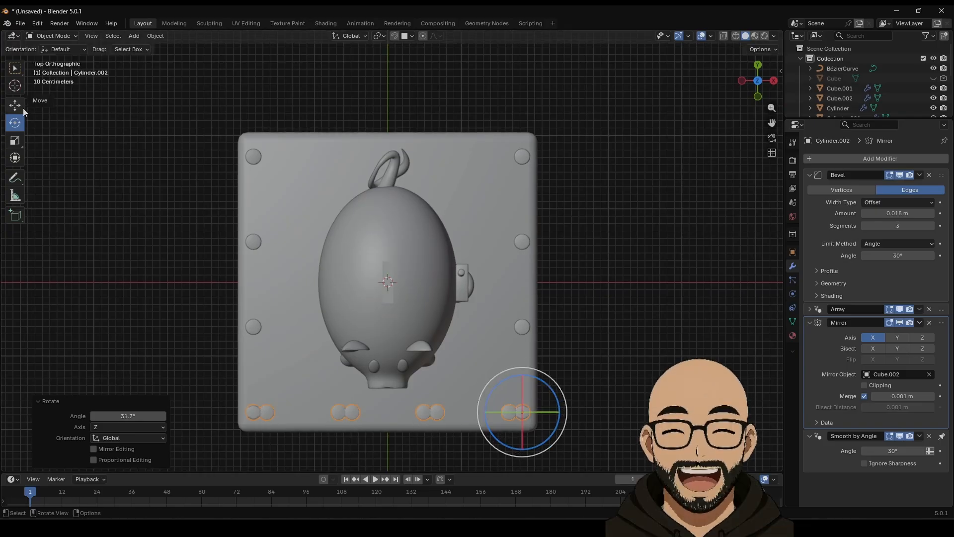
key(ctrl+z)
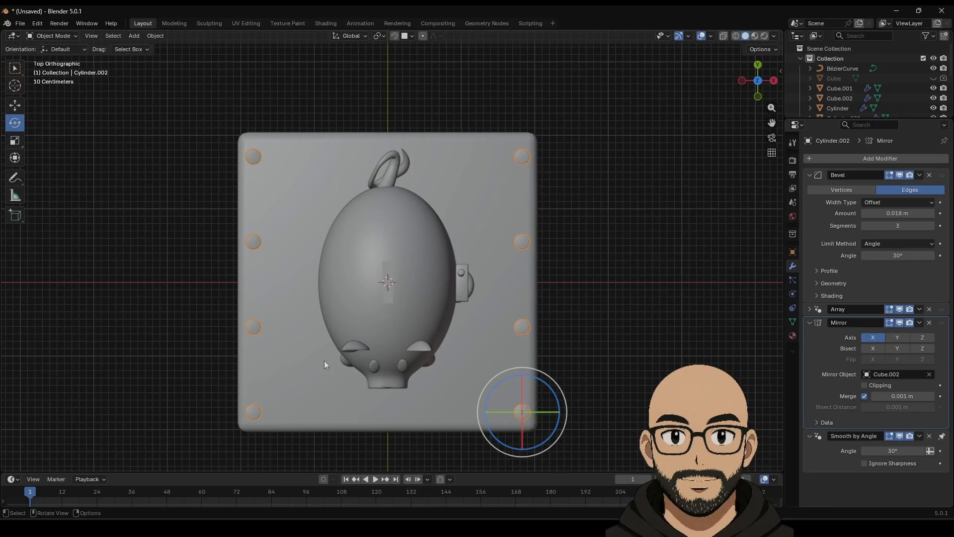
Step: Move the duplicated posts about 0.6 m inward along X and remove their Mirror and Array modifiers, leaving a single post
click(15, 105)
key(shift+d)
key(x)
click(510, 411)
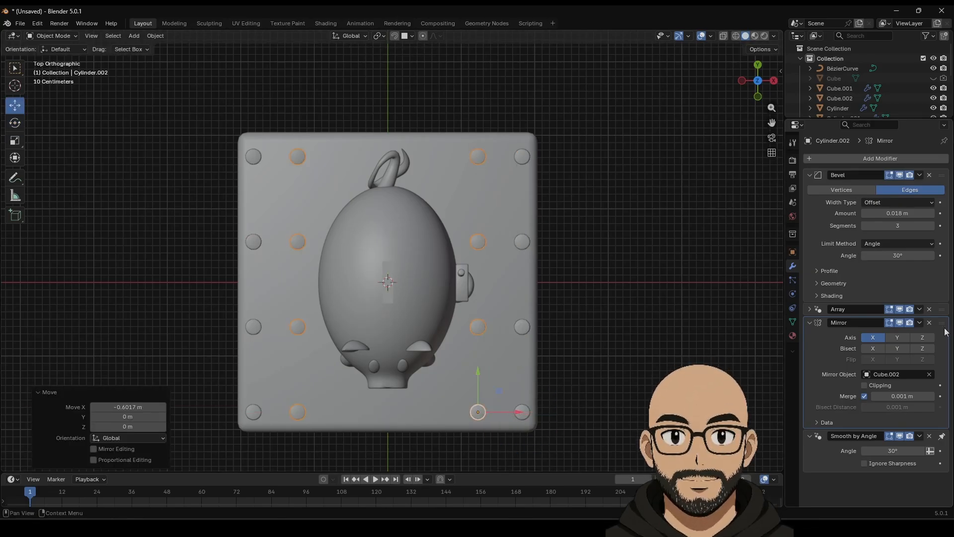
click(929, 323)
click(930, 309)
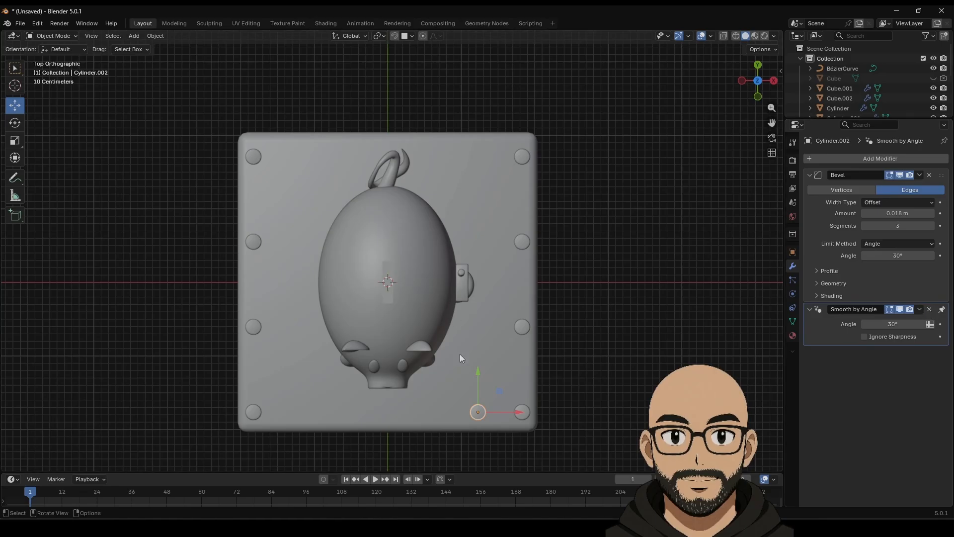
Step: Move the single post to the slab's rear edge, just beside the pig's tail
drag(479, 373, 479, 118)
drag(513, 156, 469, 152)
right_click(470, 152)
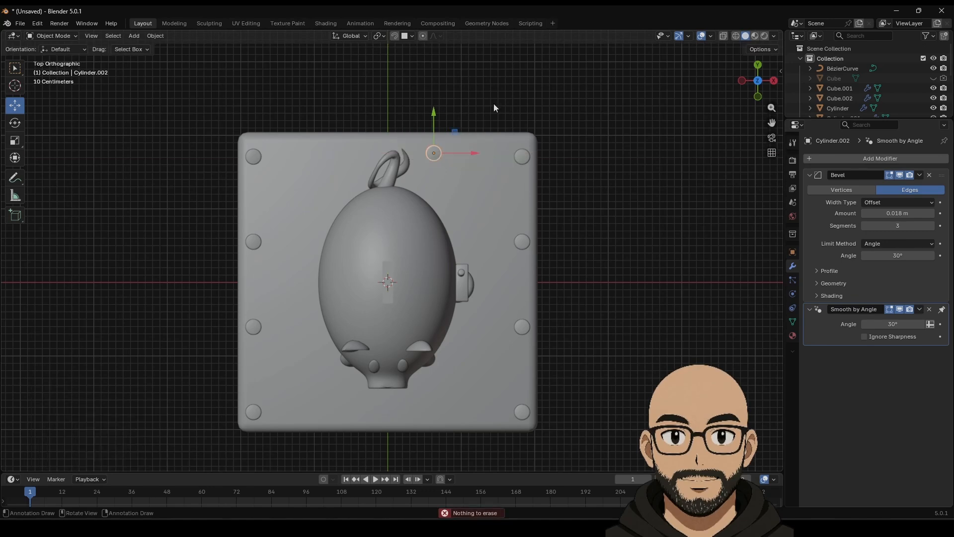
right_click(472, 158)
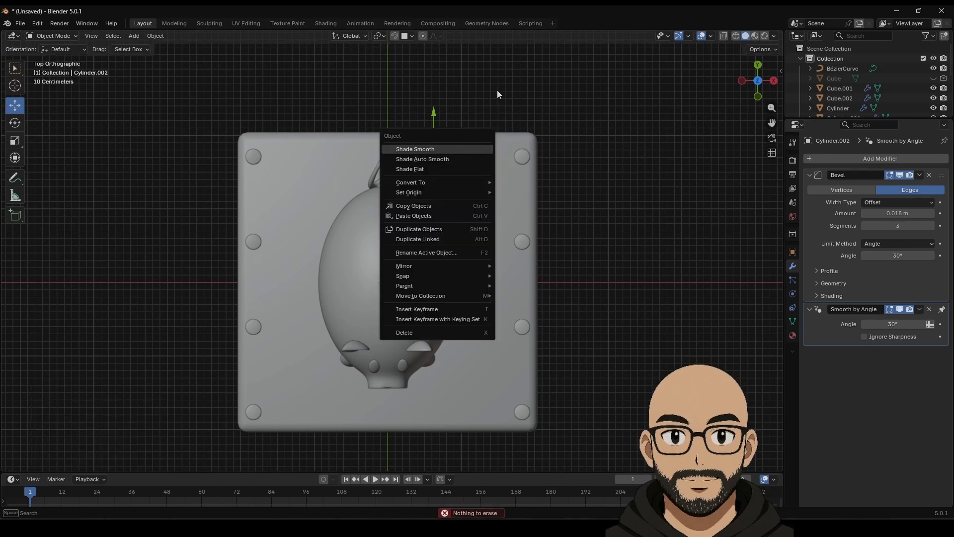
Step: Duplicate the rear post and move the copy about 1.36 m along negative X to the other side of the tail
drag(469, 154, 364, 153)
drag(473, 150, 378, 161)
key(shift+d)
right_click(480, 156)
middle_drag(499, 218, 368, 202)
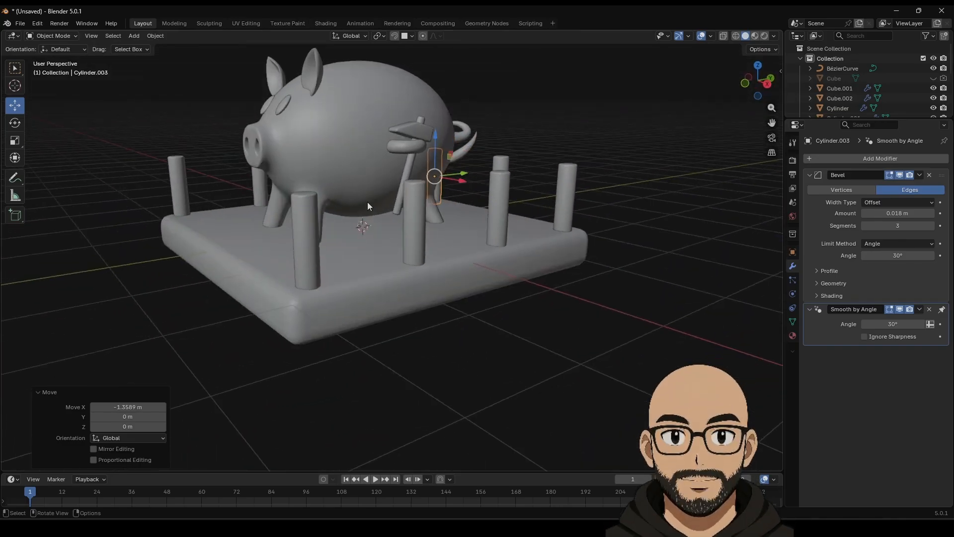
Step: Duplicate the rear post on the hammer side, move the copy about 0.89 m along X and scale it down uniformly
click(299, 225)
middle_drag(448, 188, 517, 198)
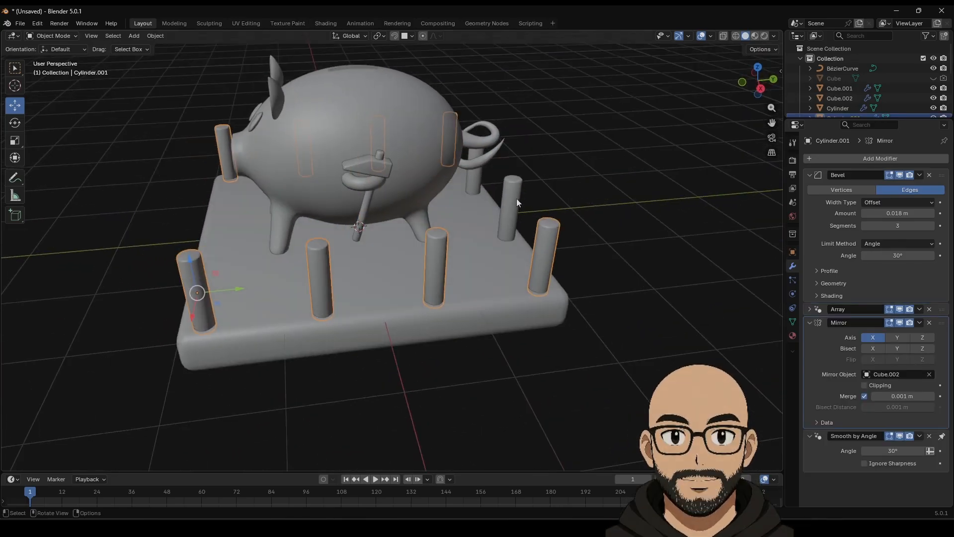
click(512, 209)
key(shift+d)
right_click(521, 220)
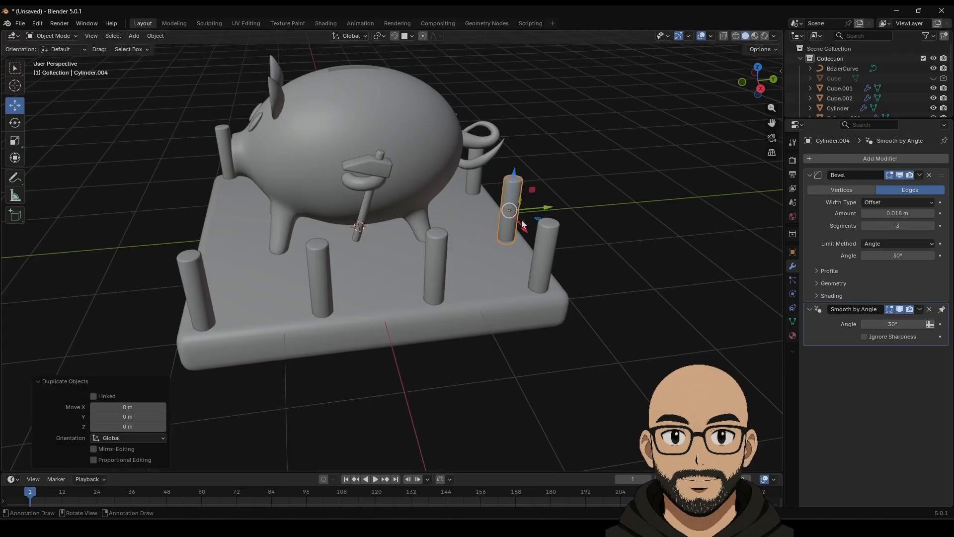
drag(521, 220, 570, 250)
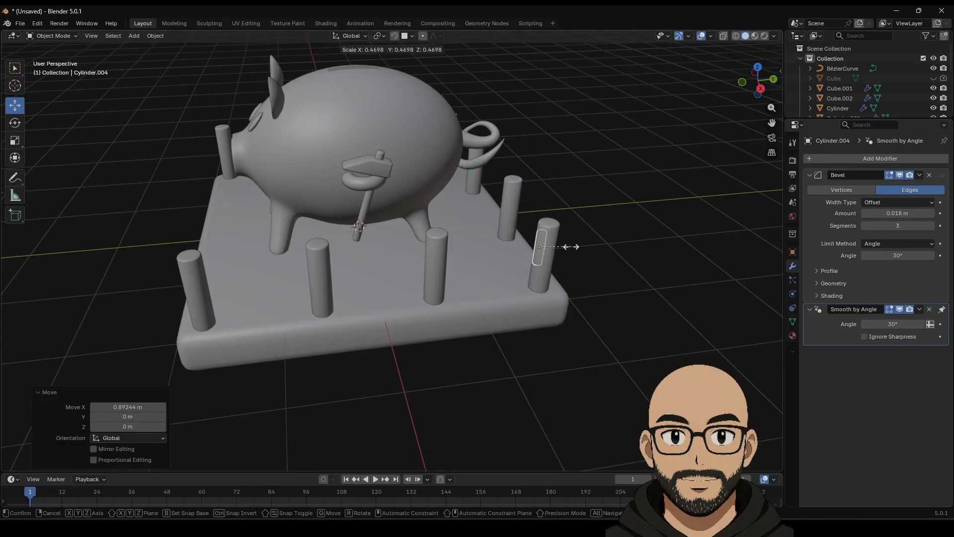
Step: Stretch the small post by about 5.37 along Z and rotate it -90° about X into a horizontal rail
drag(544, 210, 612, 437)
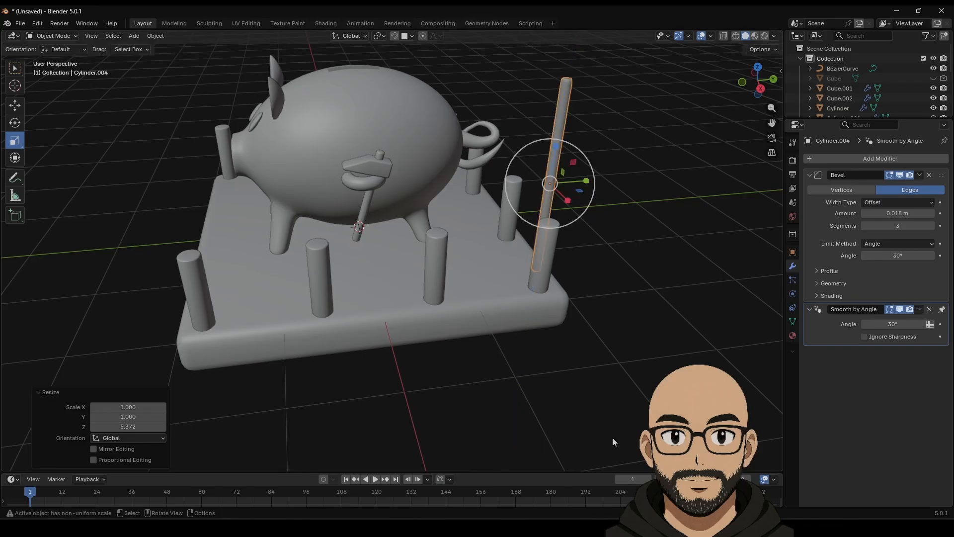
click(760, 90)
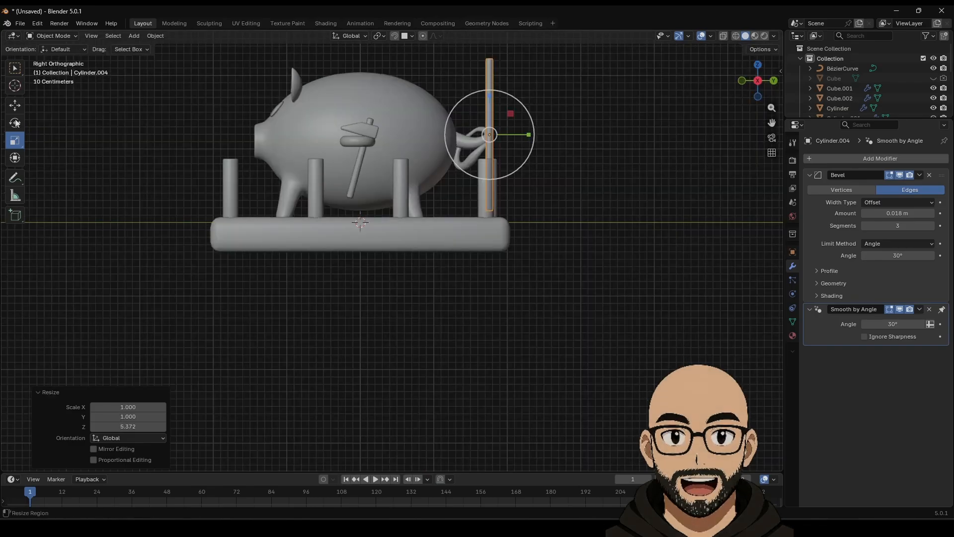
drag(522, 114, 539, 194)
Step: Move the rail about -2.22 m in Y, -0.74 m in Z and 0.19 m in X to line up with the side posts
click(14, 105)
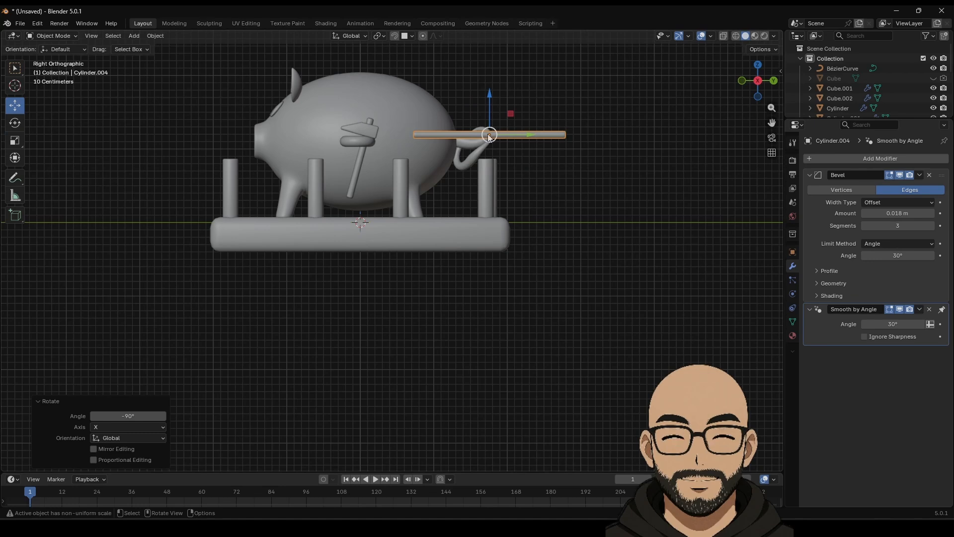
drag(490, 136, 333, 191)
middle_drag(332, 190, 425, 240)
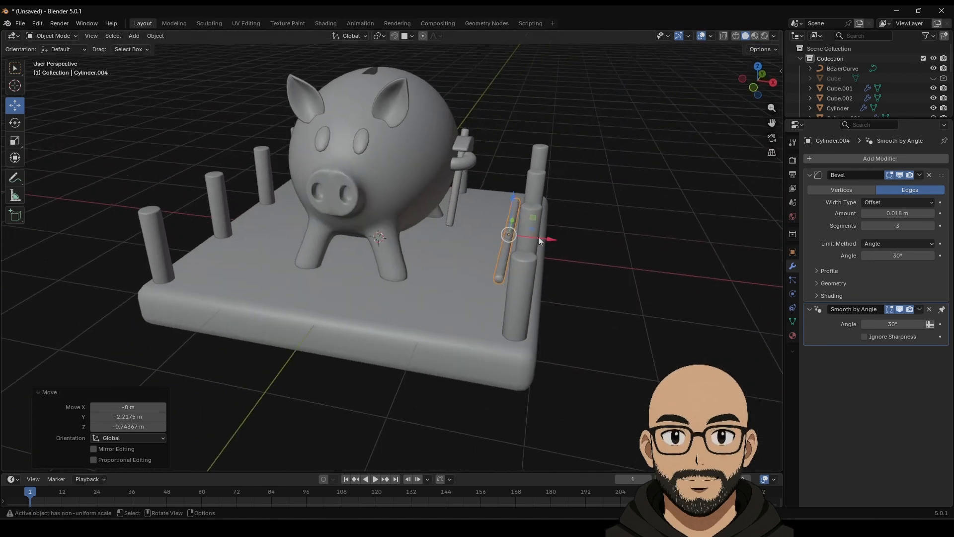
drag(541, 240, 562, 244)
middle_drag(562, 243, 351, 198)
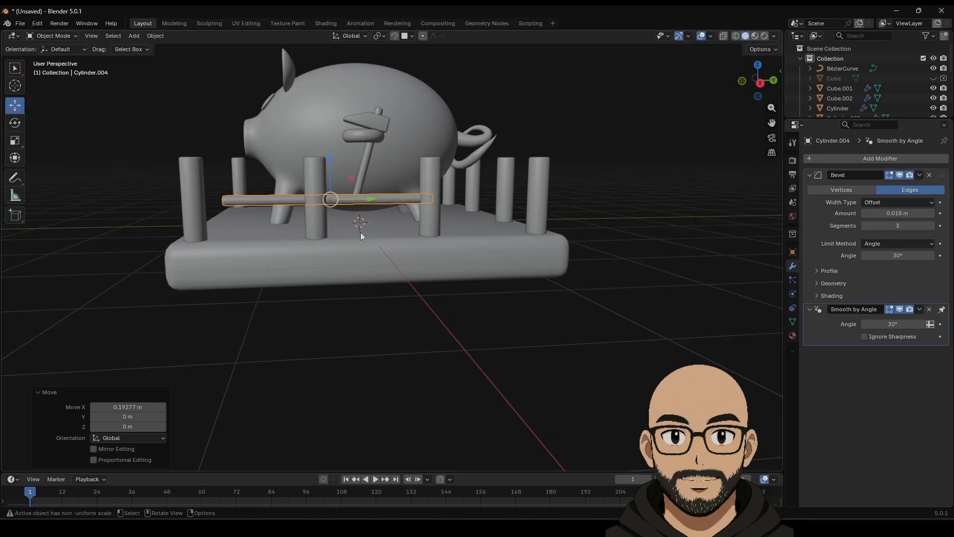
Step: Extend the rail's mesh ends about 0.32 m forward and 1.16 m backward along Y to reach both corner posts
click(760, 83)
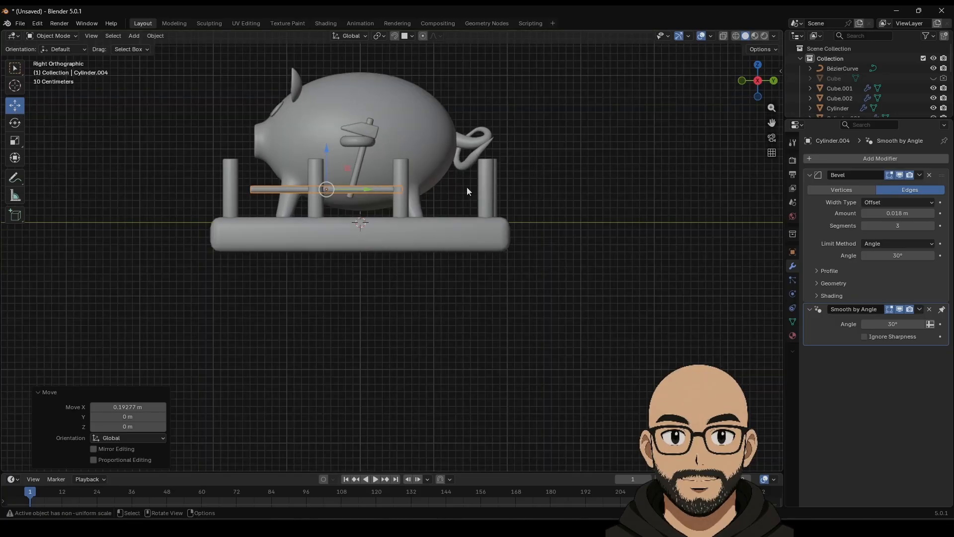
scroll(426, 197, up, 5)
key(Tab)
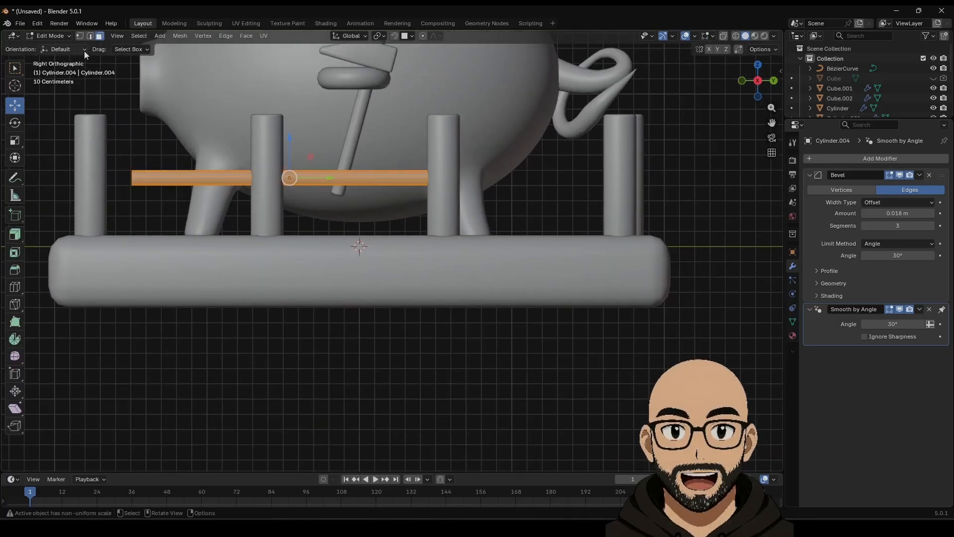
key(2)
click(80, 36)
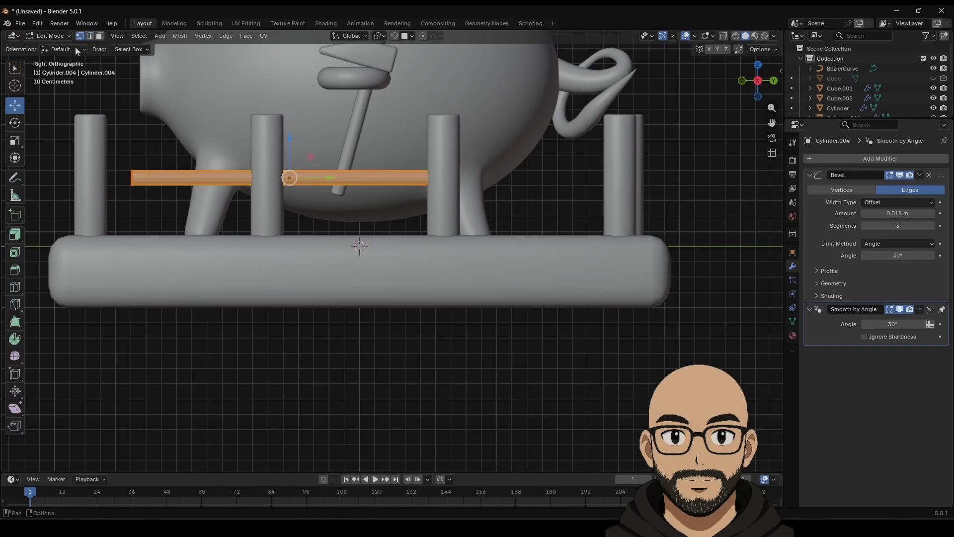
drag(103, 142, 155, 236)
drag(168, 179, 123, 180)
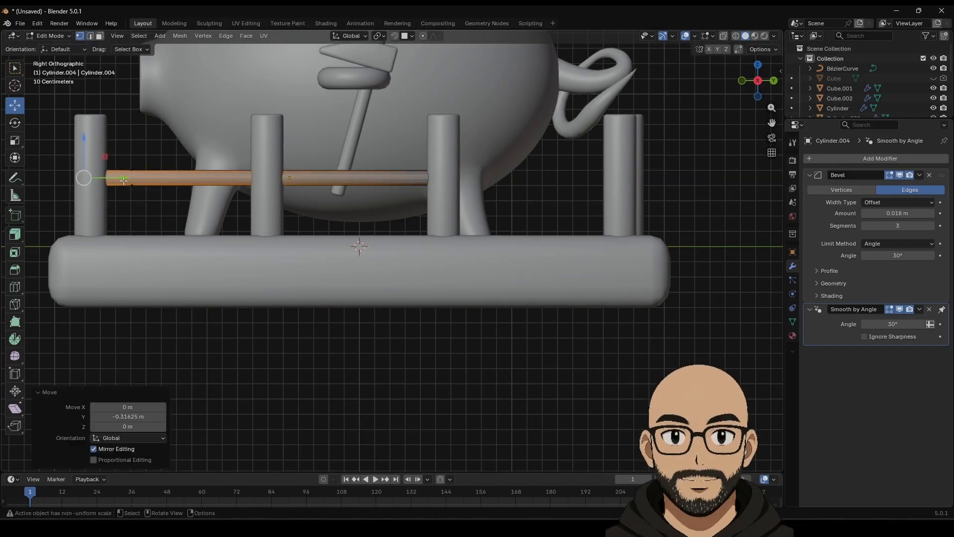
drag(397, 132, 503, 215)
drag(485, 178, 663, 182)
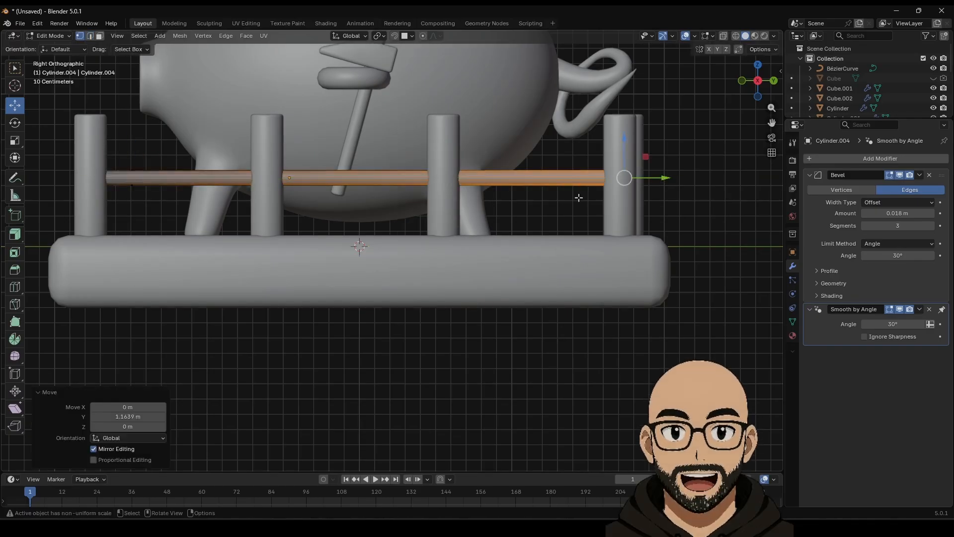
middle_drag(486, 201, 532, 226)
key(Tab)
scroll(469, 267, down, 4)
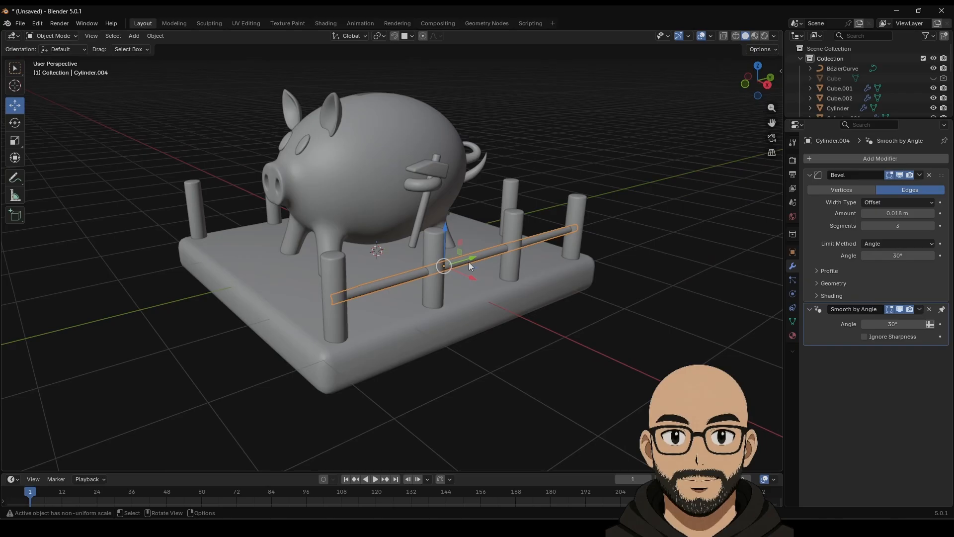
Step: Lower the rail slightly on the posts and apply its scale
mouse_move(446, 234)
mouse_down()
mouse_move(451, 254)
mouse_move(446, 239)
mouse_up()
key(ctrl+a)
click(446, 238)
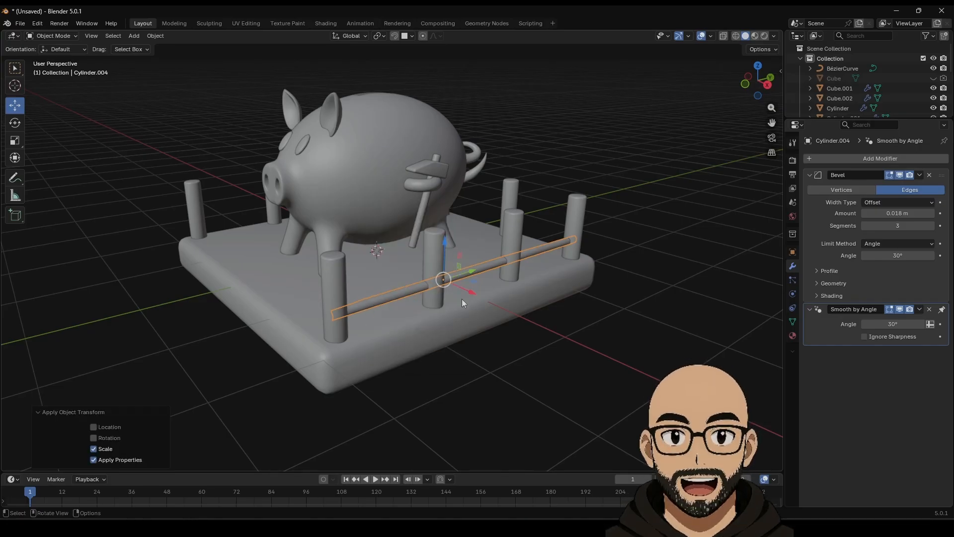
Step: Duplicate the rail and raise the copy to form an upper rail between the side posts
key(shift+d)
right_click(409, 282)
right_click(410, 282)
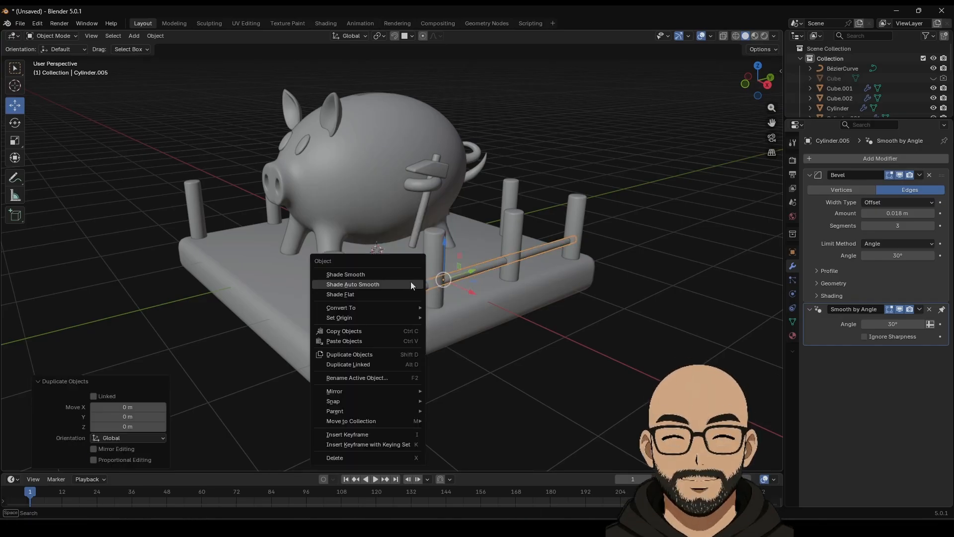
key(Escape)
drag(447, 243, 422, 225)
key(shift+space)
key(r)
Step: Enable Randomize on the posts' Array modifier and set its rotation to X -0.57°, Y -6.25° and Z -8.52°
click(440, 266)
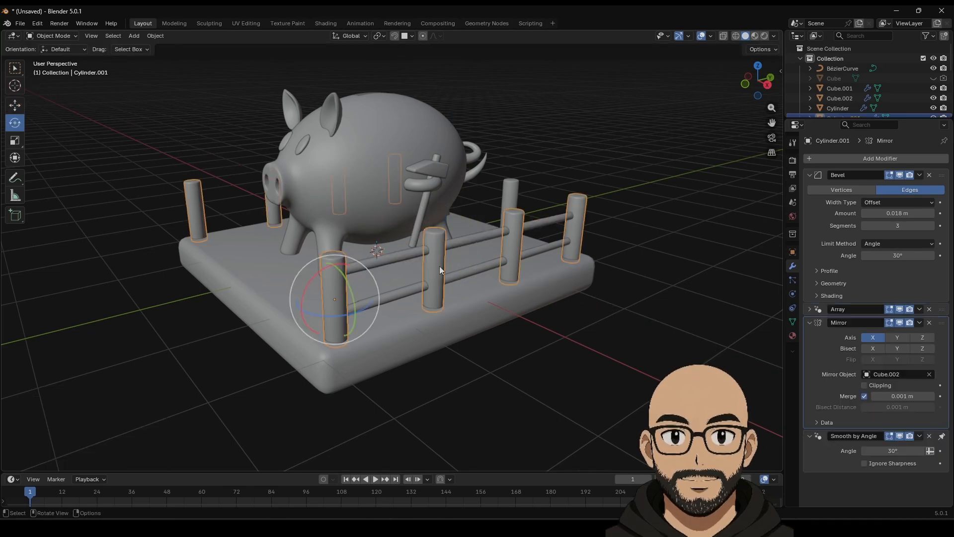
middle_drag(452, 388, 442, 329)
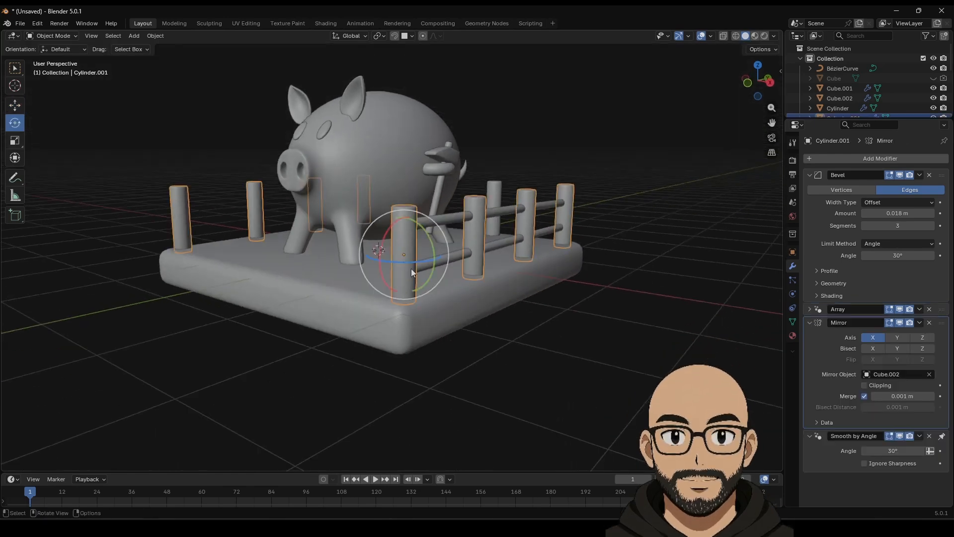
click(810, 309)
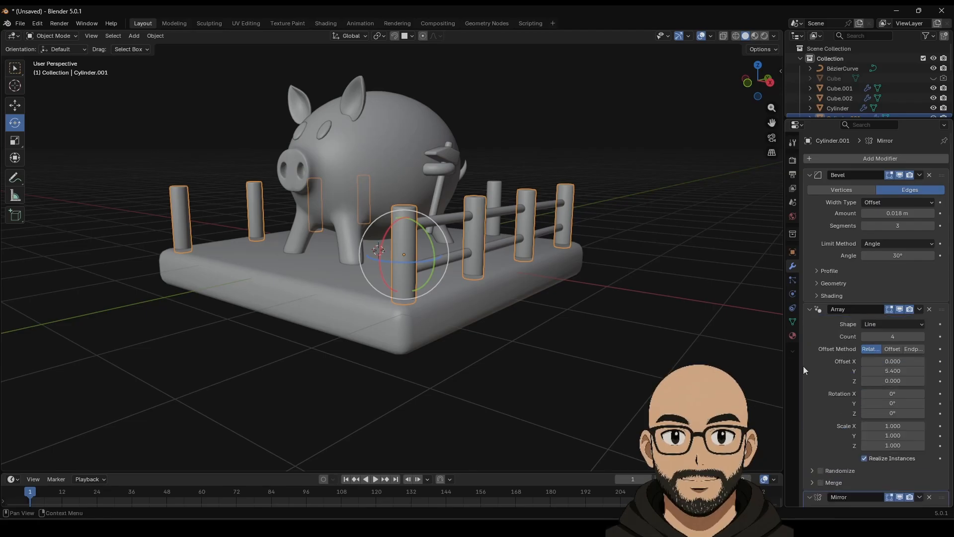
scroll(804, 362, down, 2)
scroll(845, 441, down, 3)
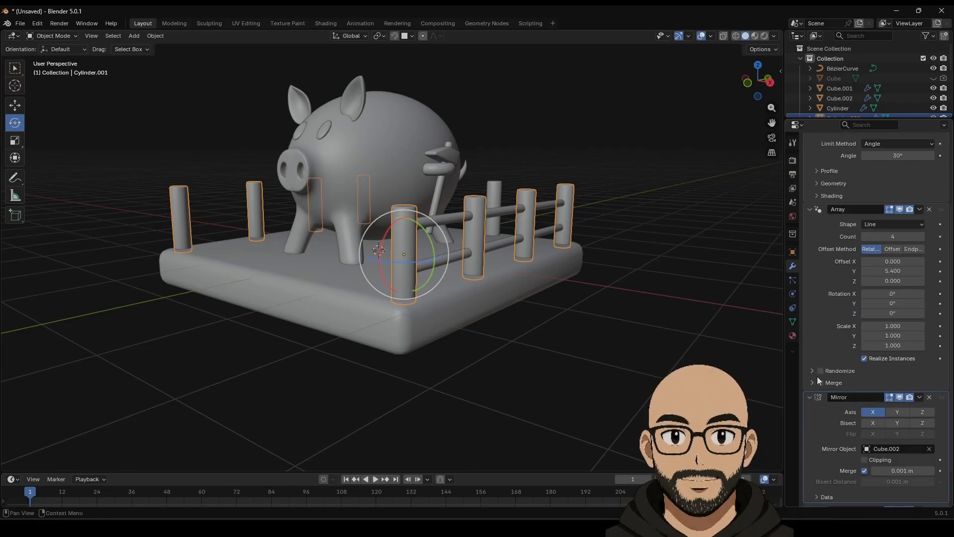
click(821, 371)
click(812, 373)
scroll(812, 377, down, 2)
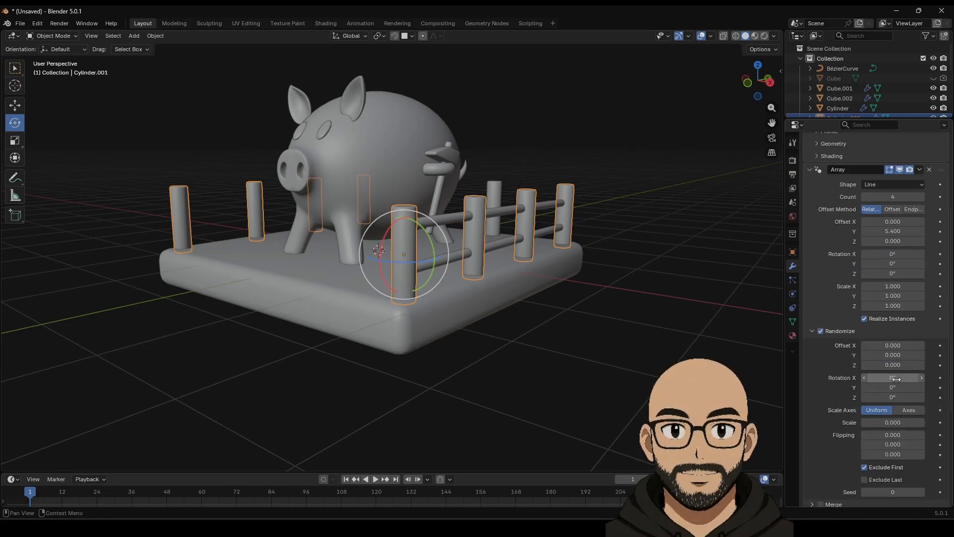
drag(892, 378, 898, 397)
click(652, 357)
Step: Duplicate both side rails and move the copies about 3.65 m along negative X onto the posts on the opposite side of the base
middle_drag(652, 357, 560, 225)
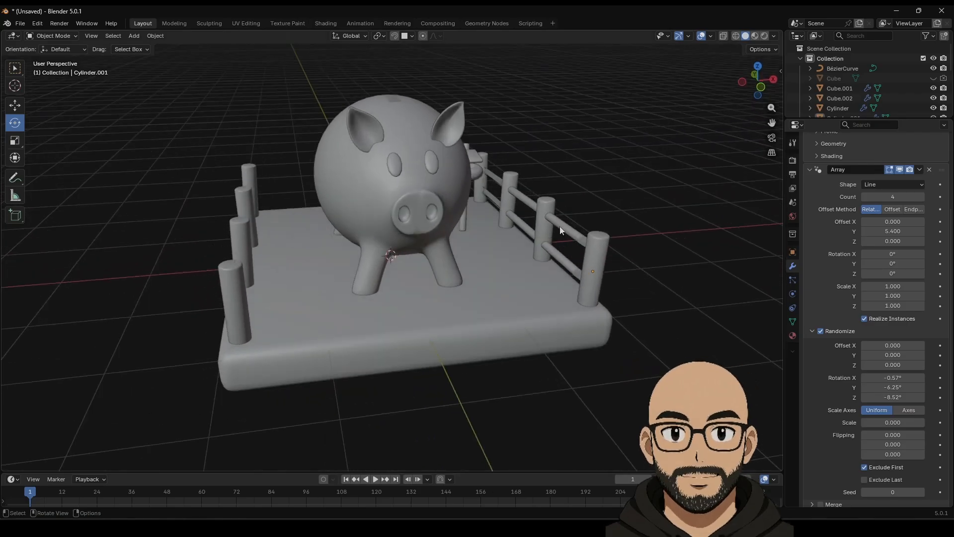
click(563, 260)
key(shift+d)
key(Escape)
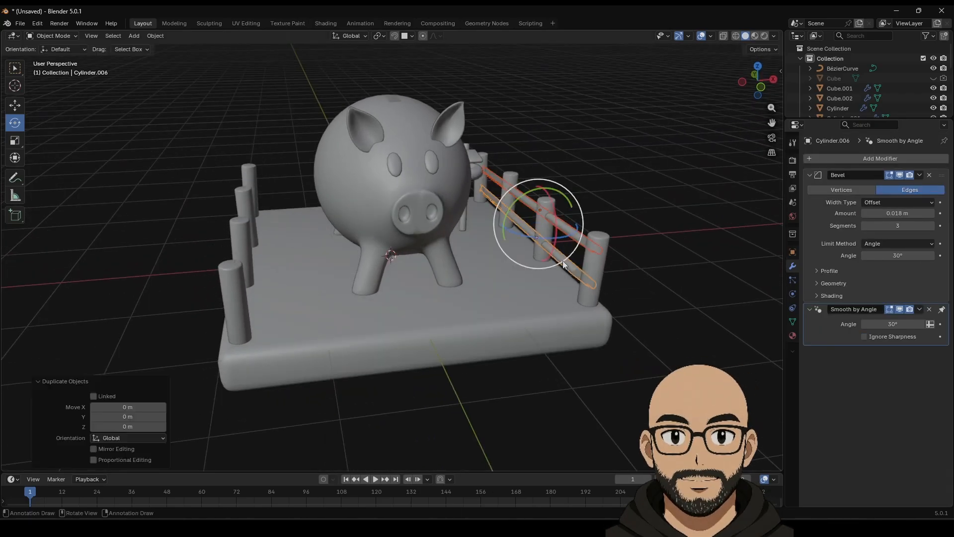
click(15, 106)
drag(582, 223, 322, 248)
middle_drag(322, 248, 248, 260)
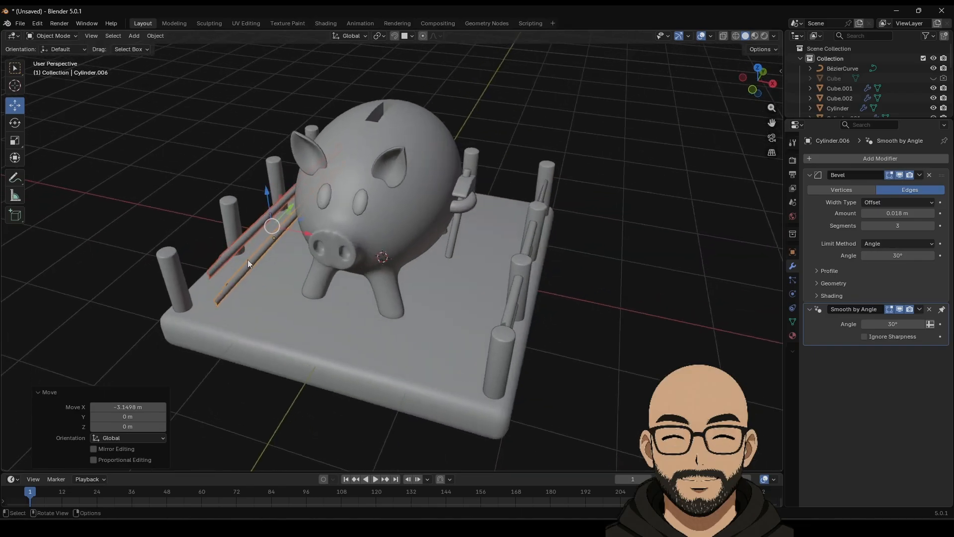
middle_drag(300, 238, 341, 279)
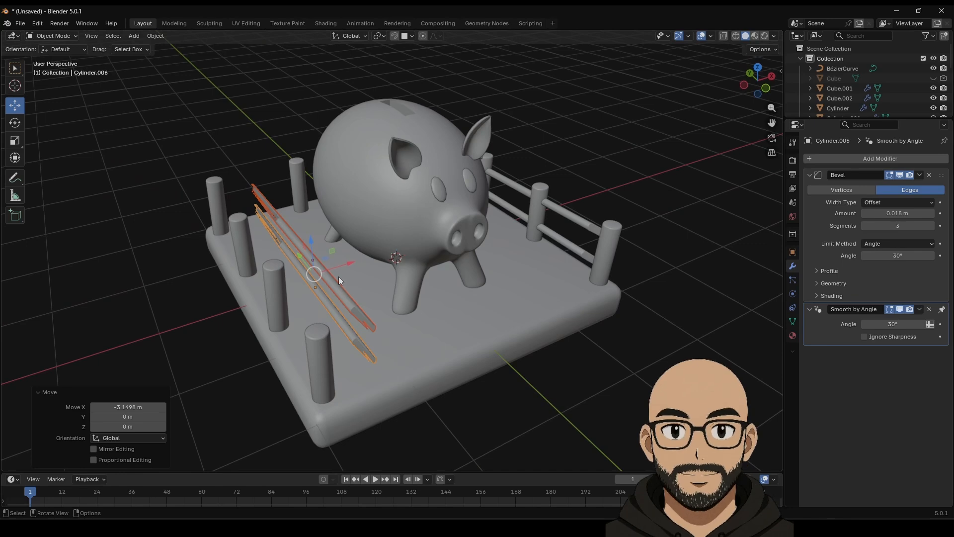
key(g)
key(x)
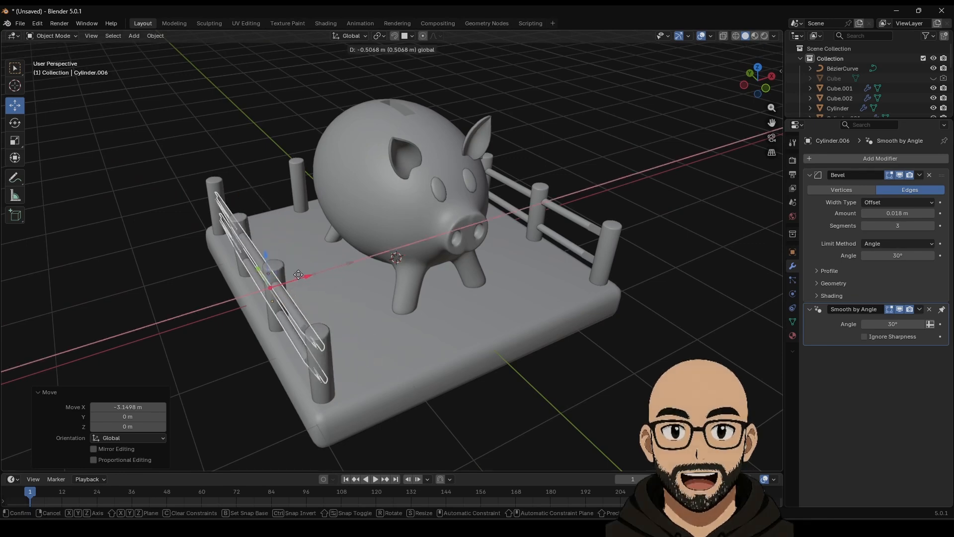
click(300, 275)
Step: Edit all four side rails together and flatten their snout-side end vertices by scaling them to 0 along Y
middle_drag(300, 275, 242, 270)
shift+click(408, 272)
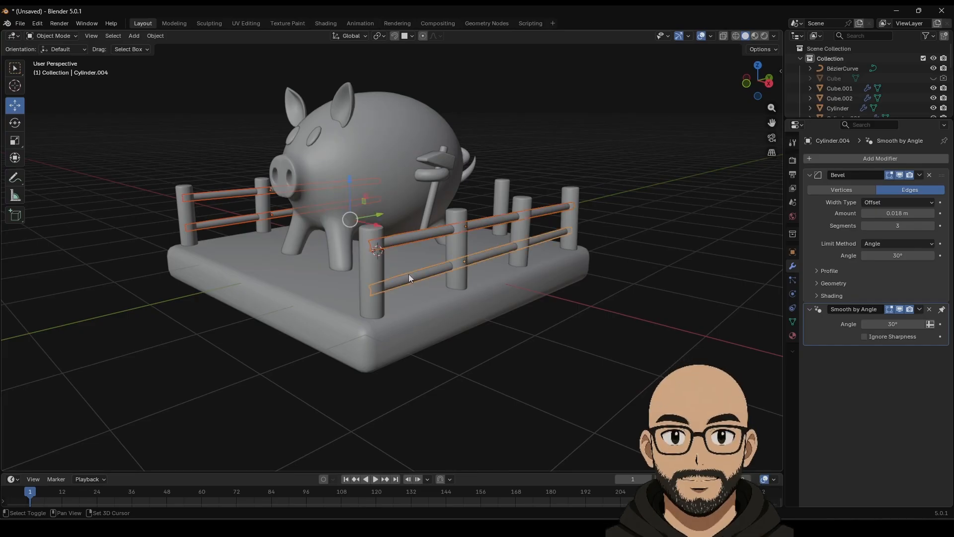
key(Tab)
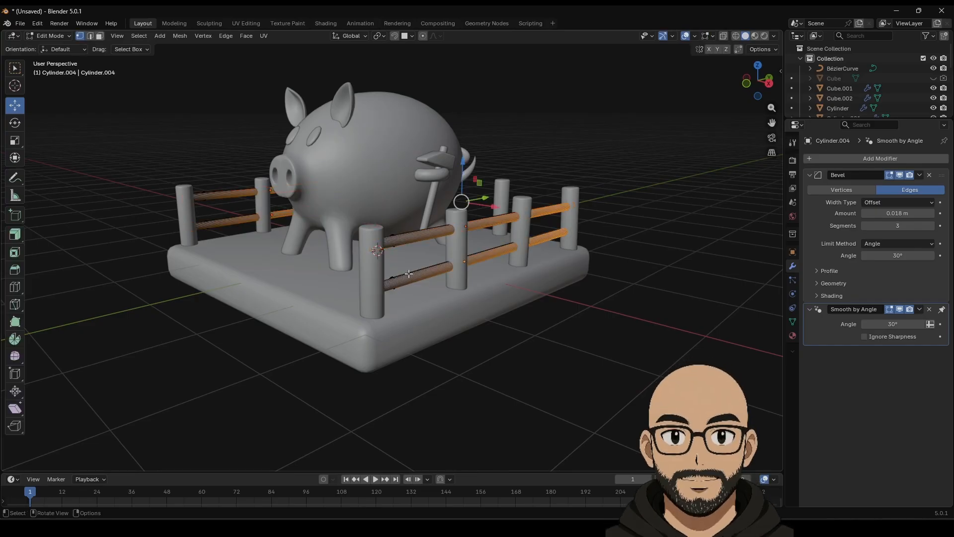
click(724, 36)
click(769, 83)
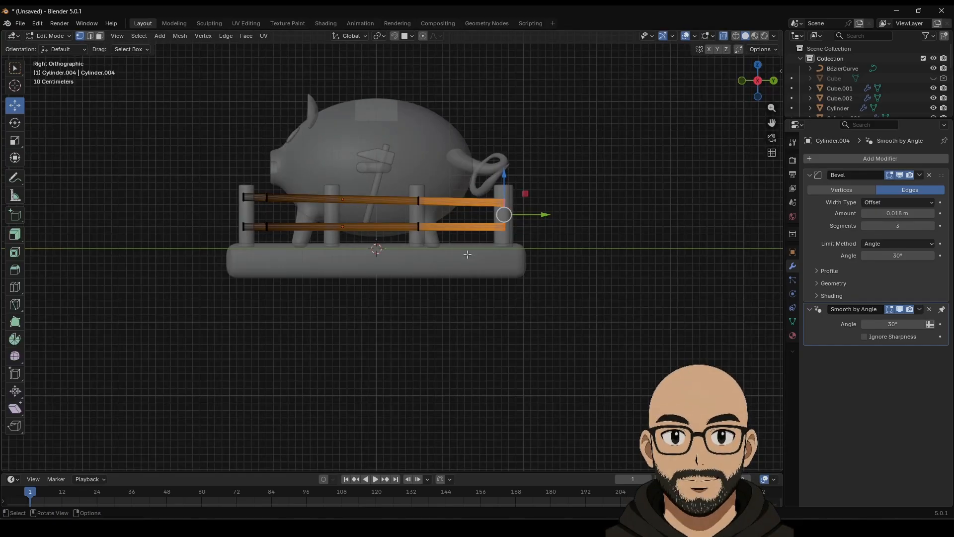
drag(197, 155, 289, 247)
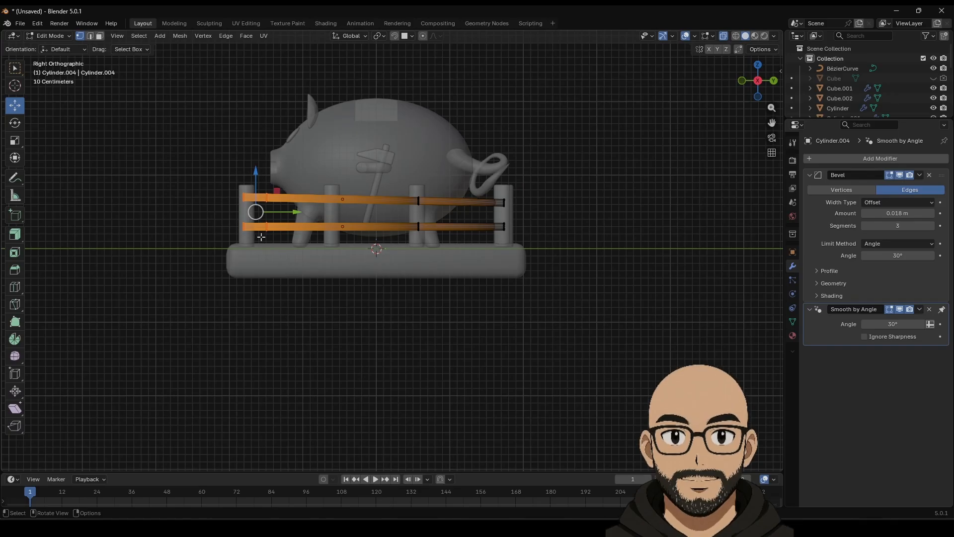
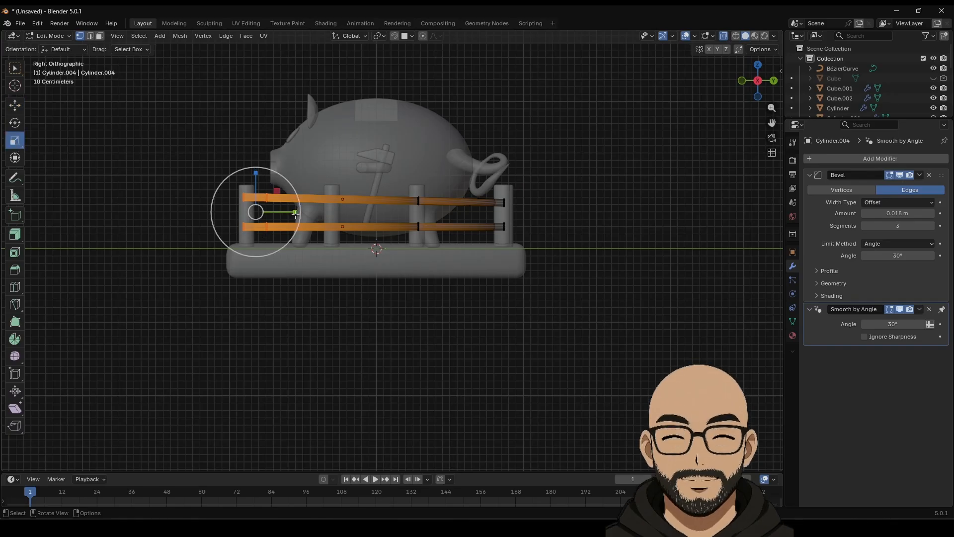
drag(295, 214, 288, 213)
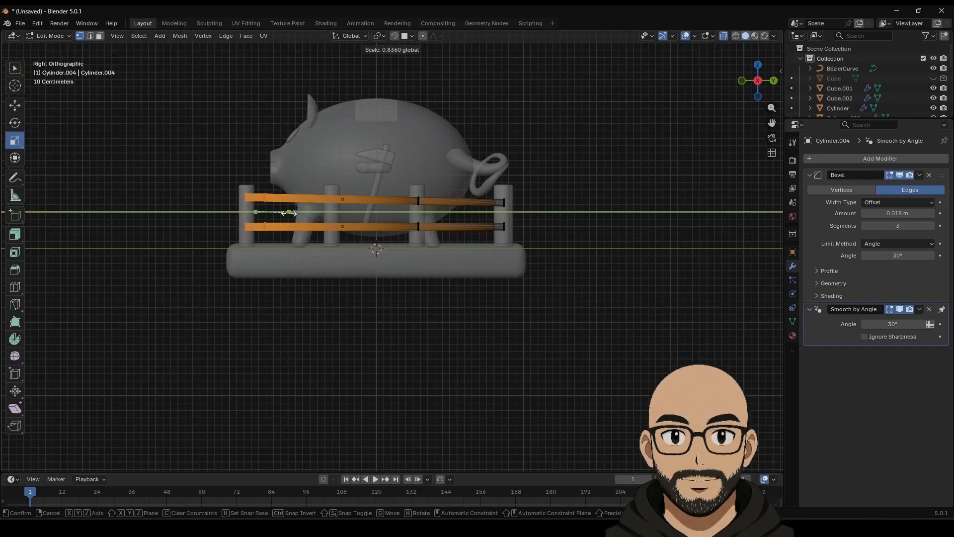
key(Return)
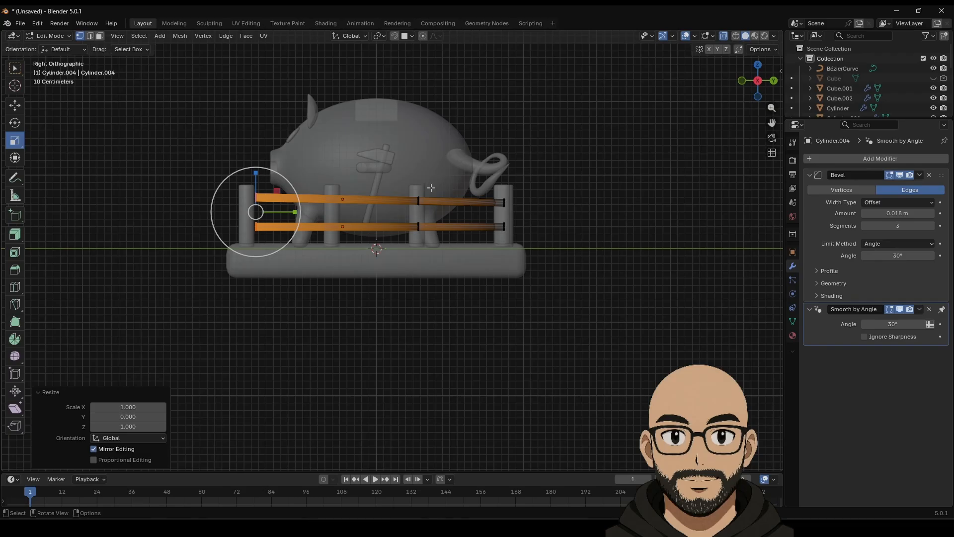
Step: Flatten the tail-side end vertices of the four rails by scaling them to 0 along Y
drag(485, 191, 557, 276)
key(a)
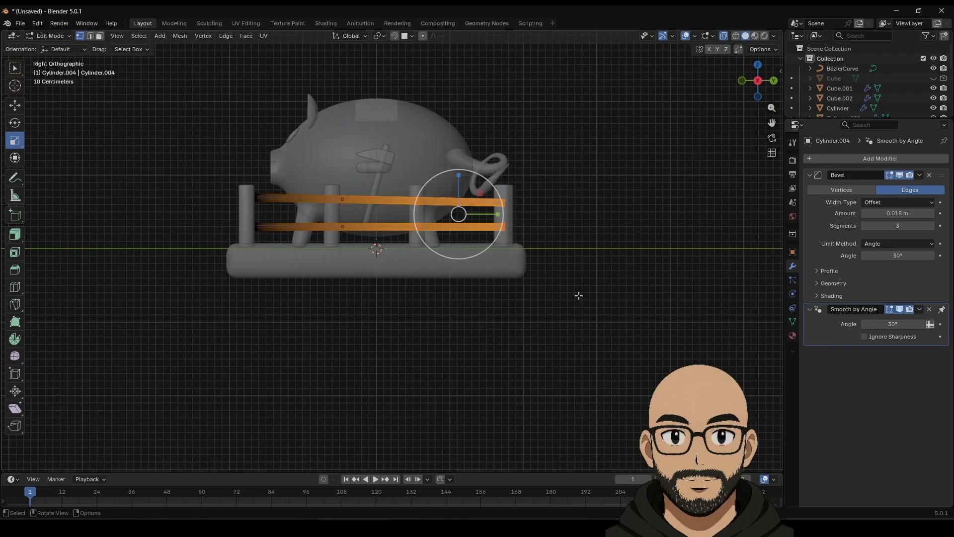
drag(489, 217, 493, 217)
key(Return)
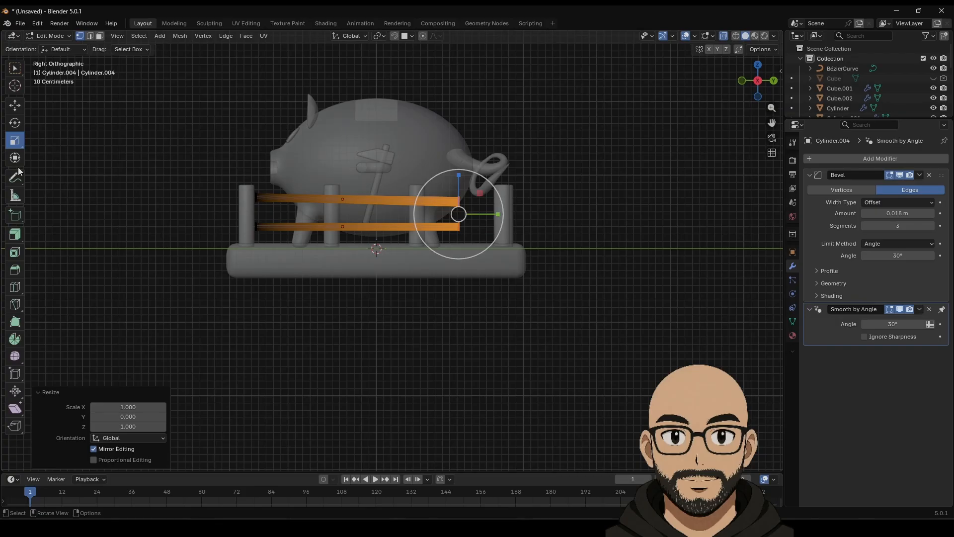
Step: Move the flattened rail ends outward along Y into the rear and front corner posts, and finish editing the rails
click(19, 108)
drag(494, 214, 540, 209)
drag(214, 188, 290, 245)
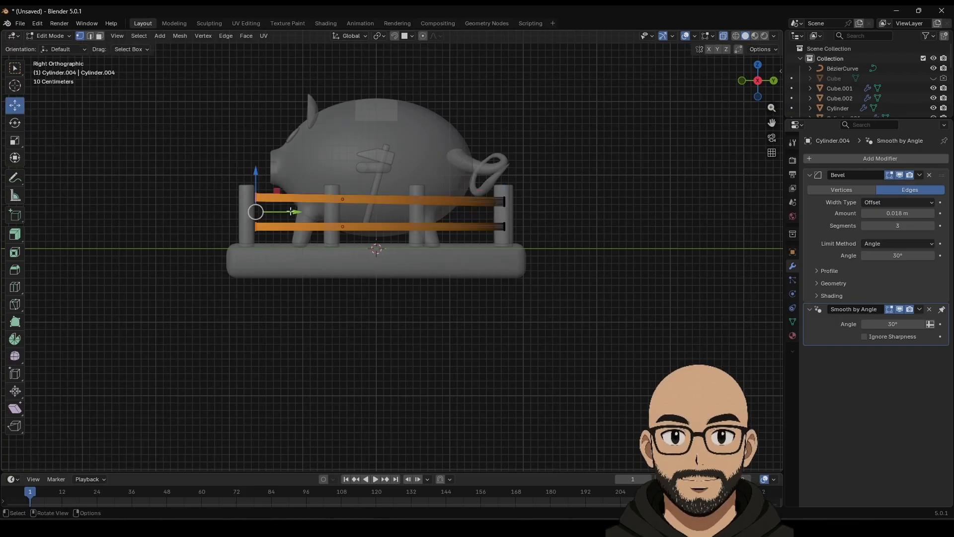
drag(291, 211, 277, 211)
key(Tab)
Step: Rotate the upper and lower rails on the negative-X side slightly so they sit unevenly on the posts
middle_drag(234, 222, 216, 204)
click(217, 203)
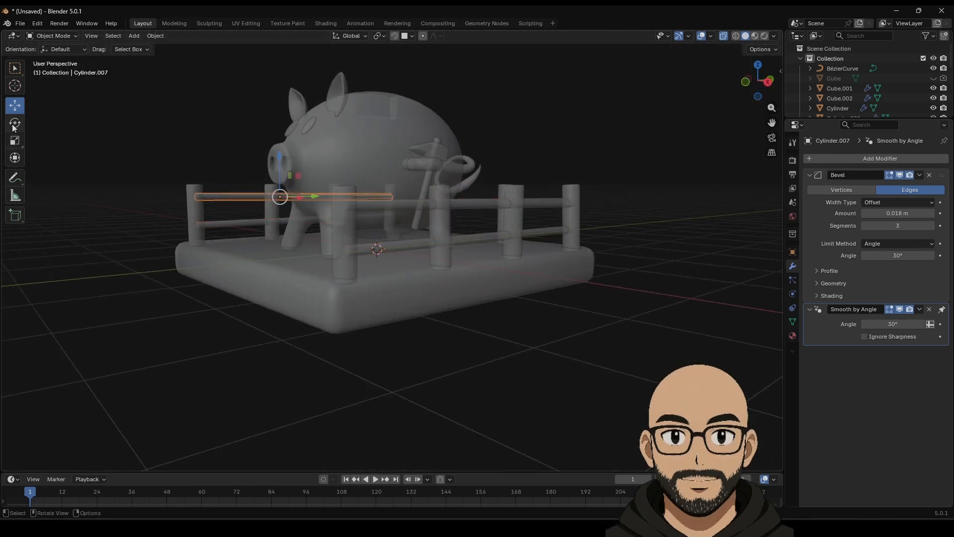
click(15, 124)
drag(250, 186, 248, 190)
click(228, 218)
click(213, 226)
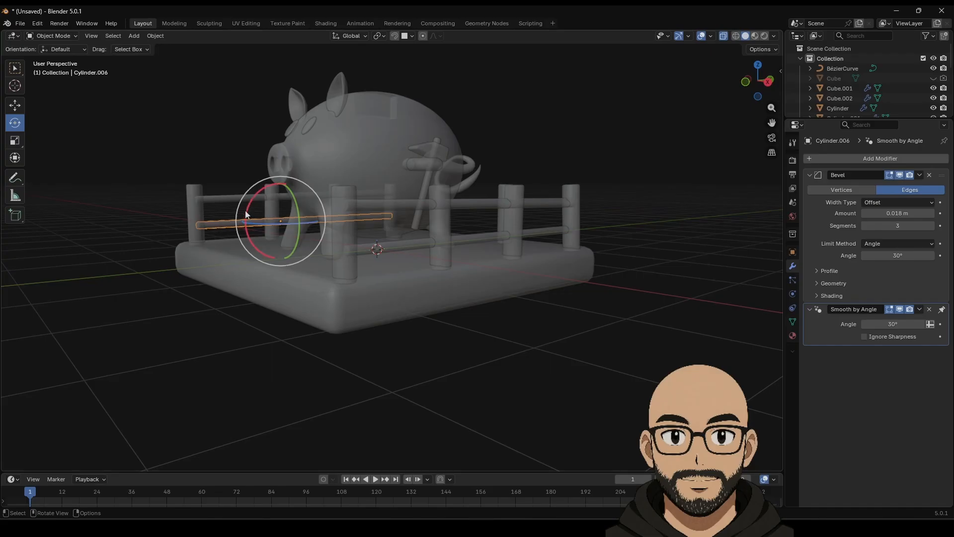
middle_drag(249, 220, 258, 227)
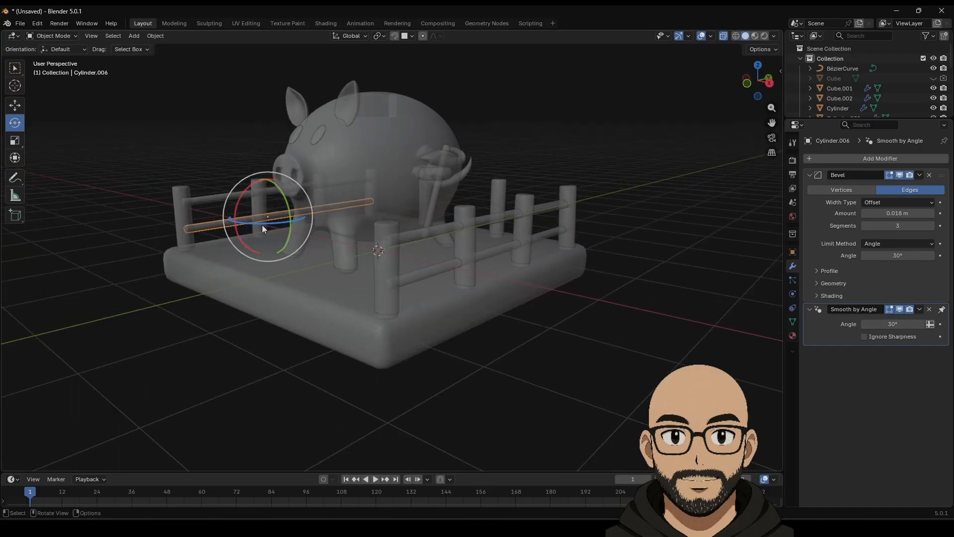
drag(263, 225, 263, 225)
click(512, 174)
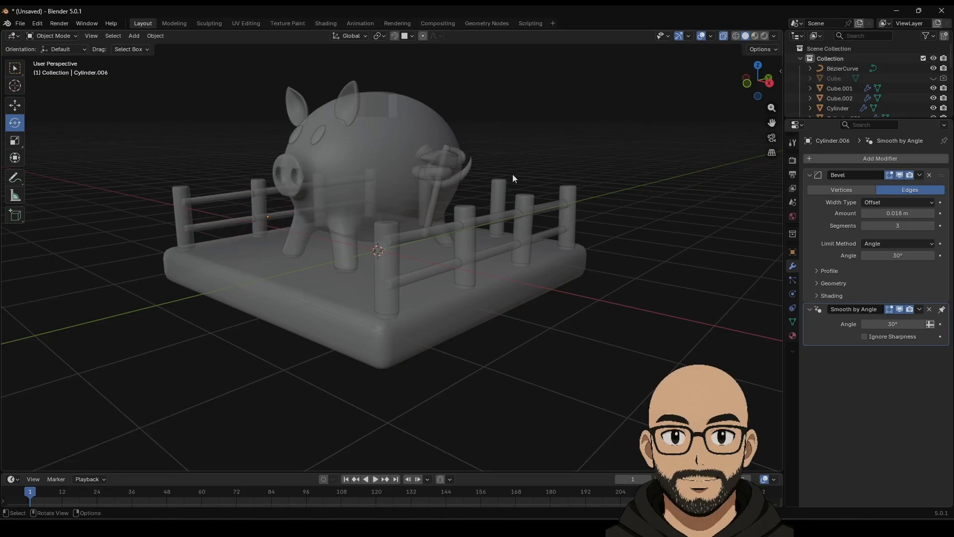
Step: Duplicate the two negative-X side rails in place and rotate the copies -90° about Z
middle_drag(512, 174, 264, 269)
click(249, 287)
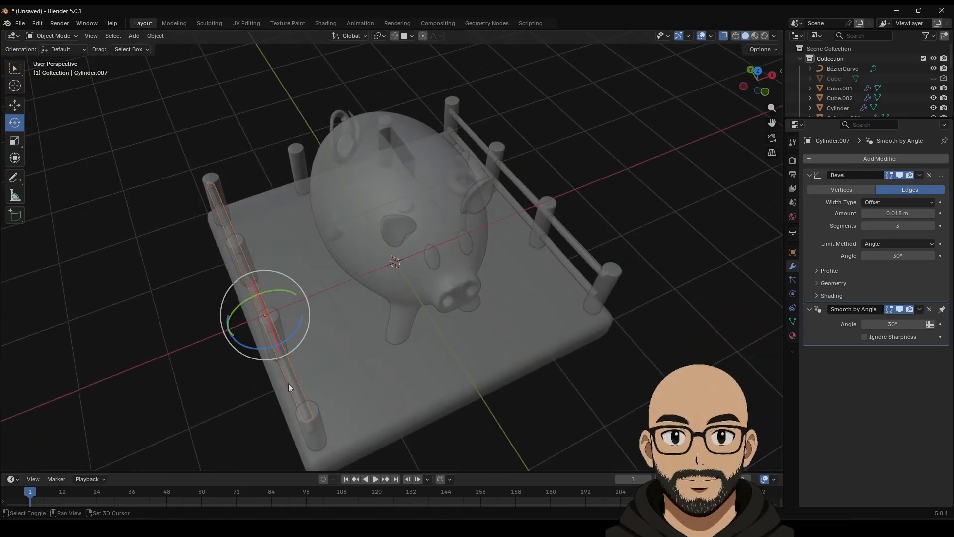
middle_drag(289, 383, 297, 361)
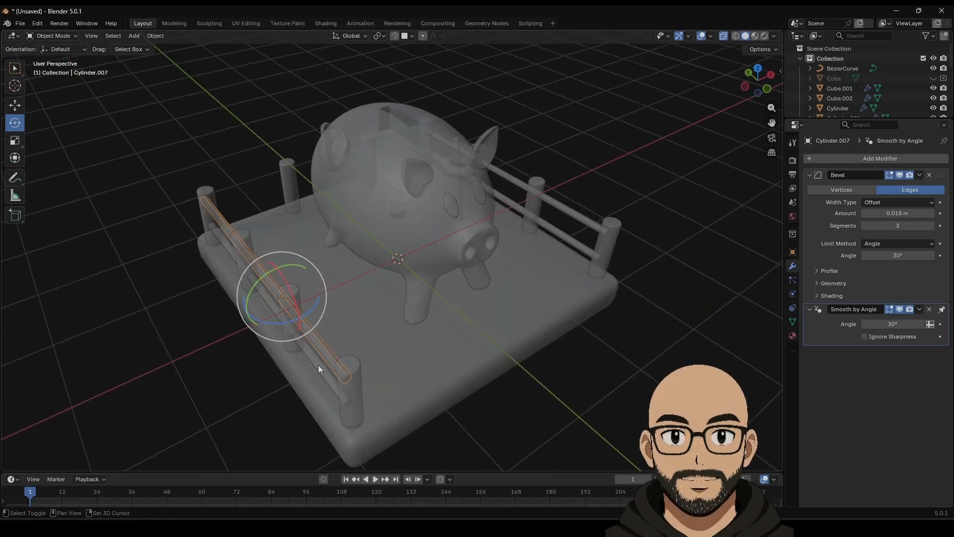
key(shift+d)
click(190, 145)
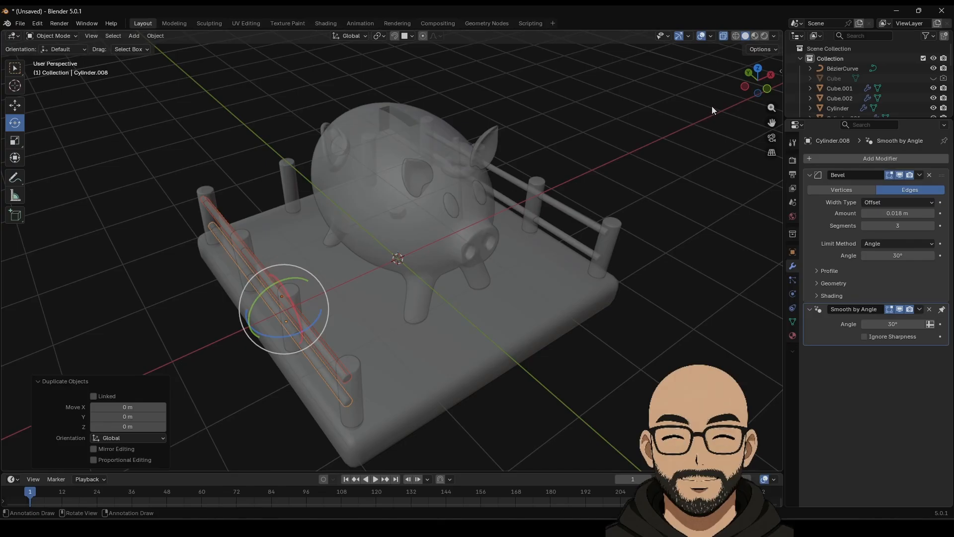
click(761, 69)
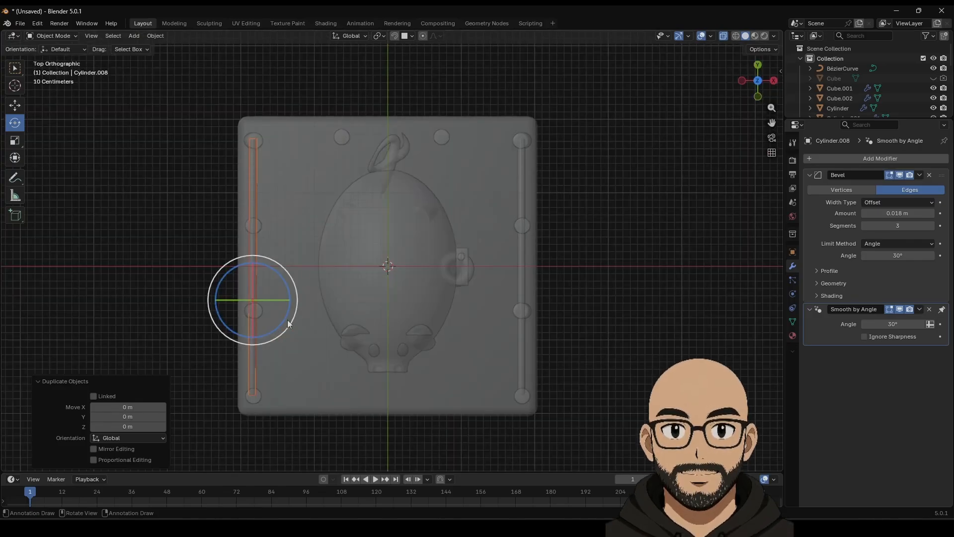
drag(286, 284, 208, 356)
Step: Move the rotated rail copies onto the row of posts behind the pig, spanning the two rear corner posts
click(15, 105)
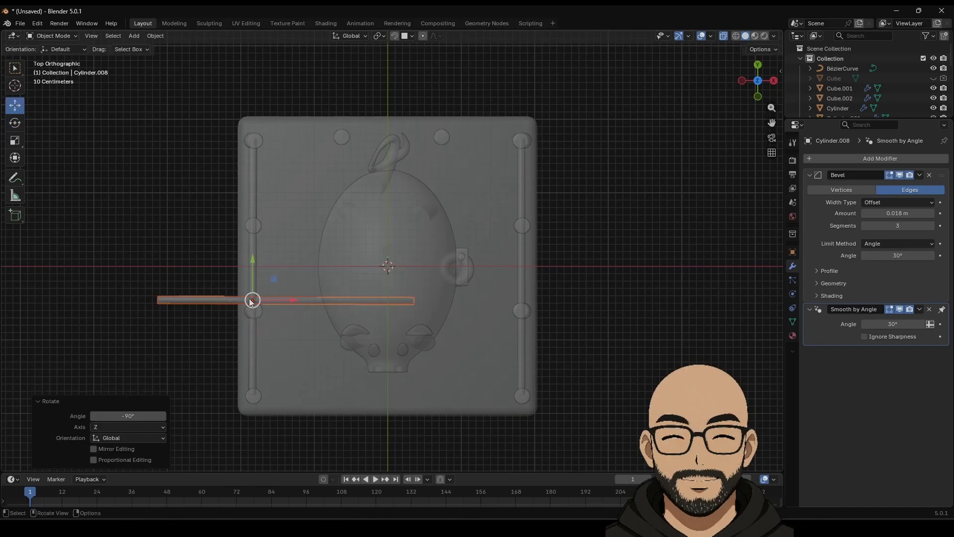
drag(252, 300, 354, 140)
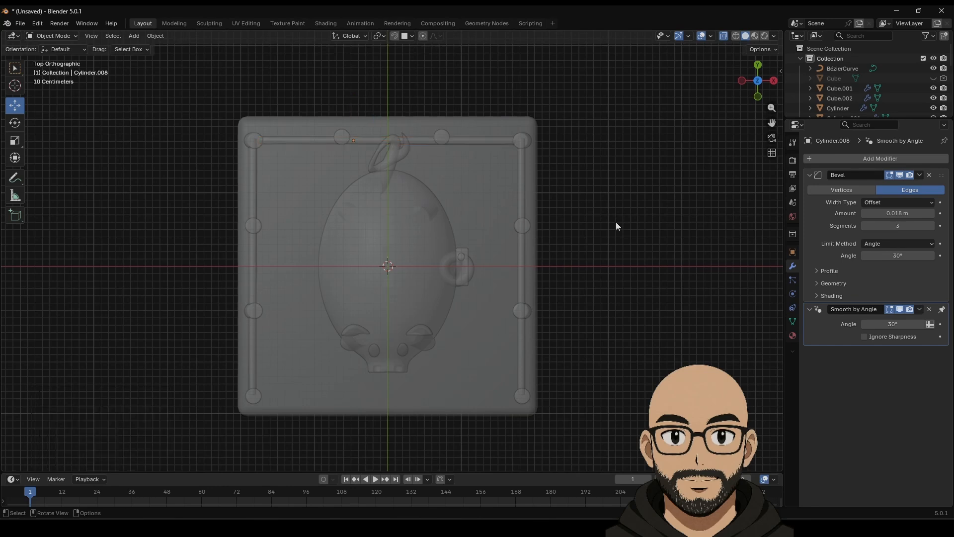
middle_drag(616, 222, 448, 239)
drag(532, 230, 534, 231)
click(610, 292)
Step: Check the fenced scene in Material Preview, and return to Solid shading with X-ray turned off
mouse_move(452, 305)
middle_down()
mouse_move(593, 301)
mouse_move(641, 243)
middle_up()
click(754, 36)
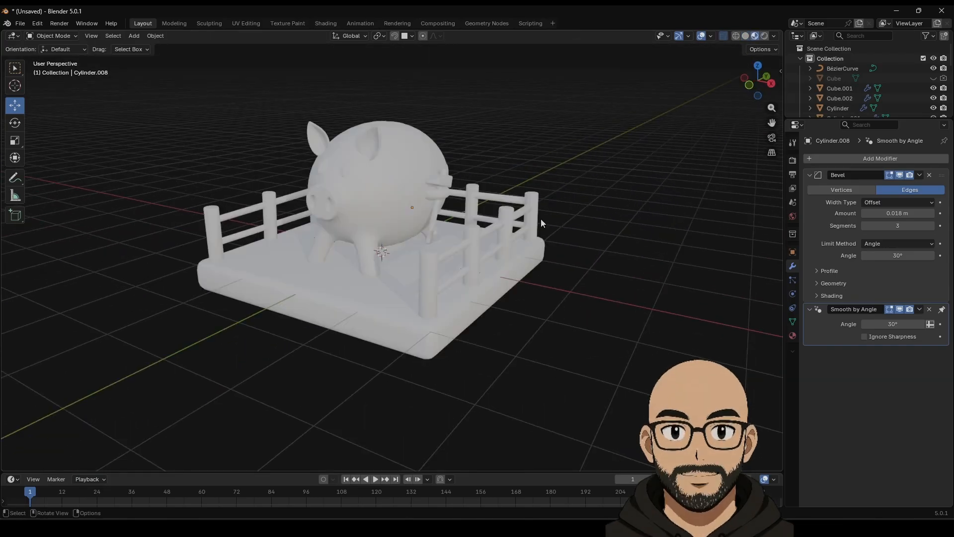
middle_drag(428, 240, 477, 224)
click(746, 35)
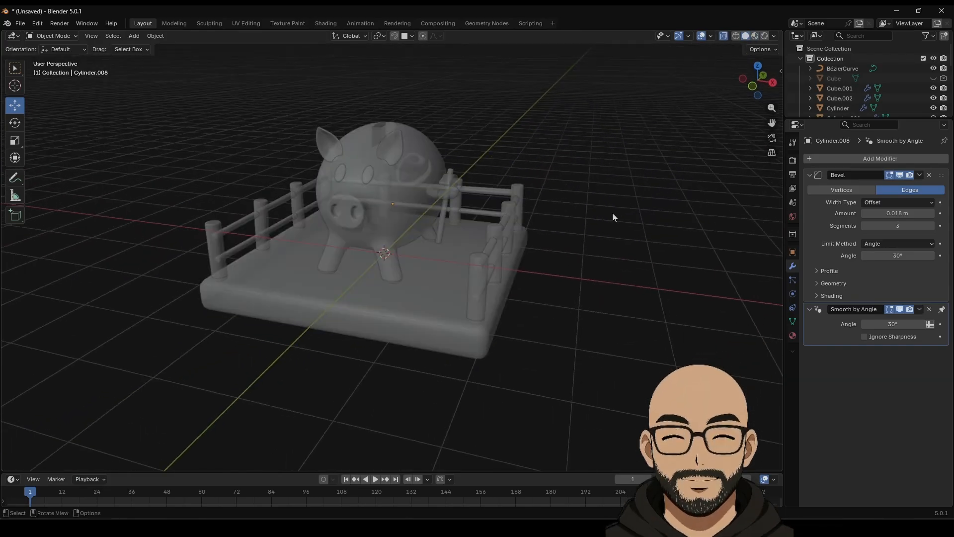
click(725, 36)
middle_drag(579, 226, 469, 257)
Step: Try to select the pig's body, eyes, ears and the hammer parts together with the hidden Cube cutter
click(444, 184)
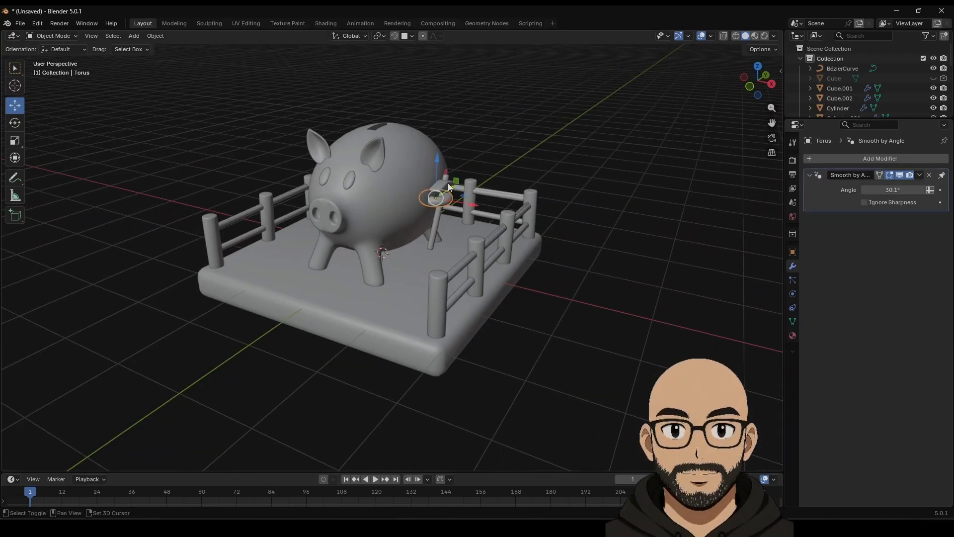
shift+click(438, 218)
shift+click(389, 202)
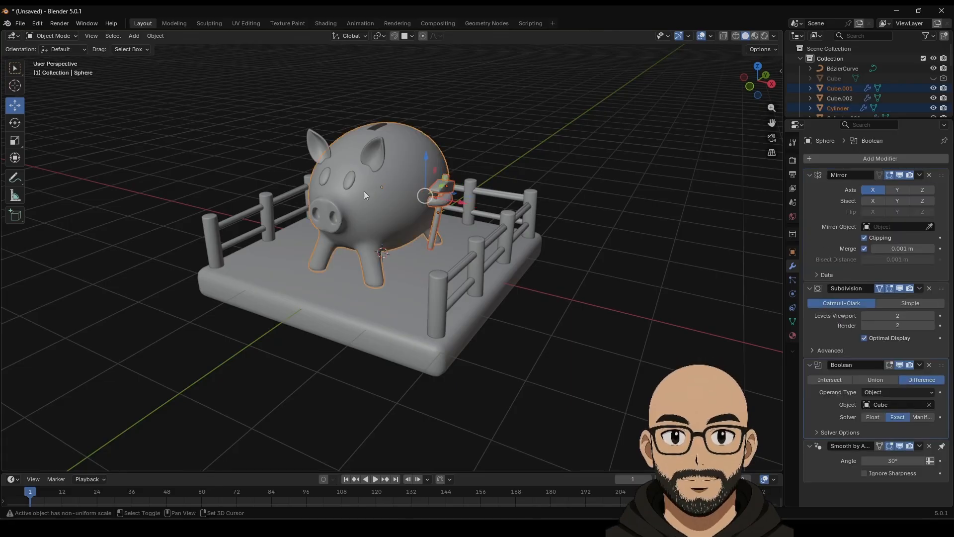
shift+click(349, 183)
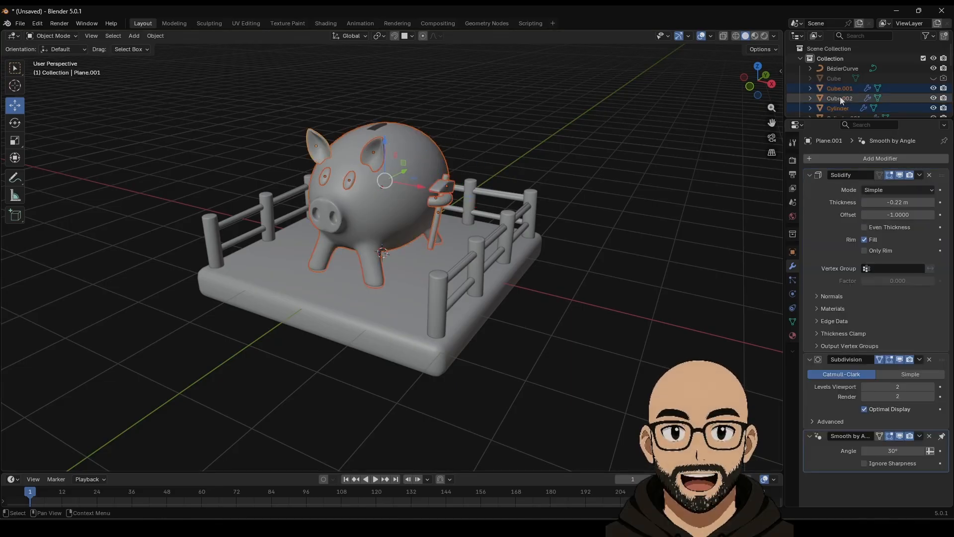
ctrl+click(836, 79)
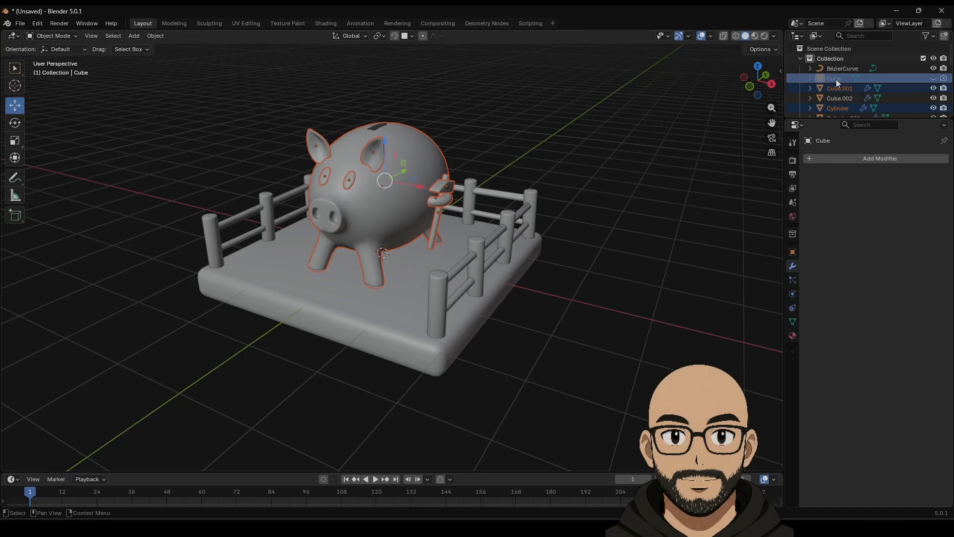
click(836, 79)
middle_drag(467, 167, 324, 227)
click(391, 161)
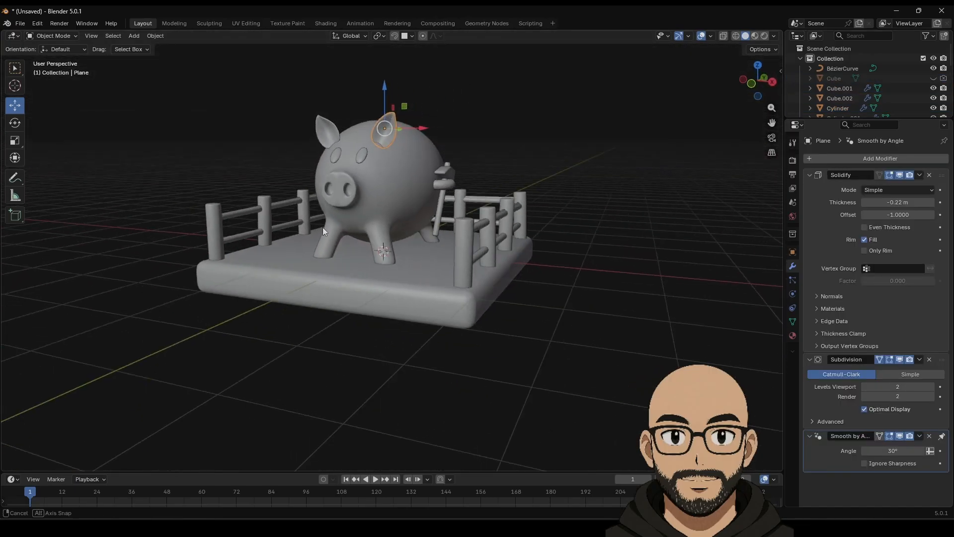
click(380, 239)
click(365, 153)
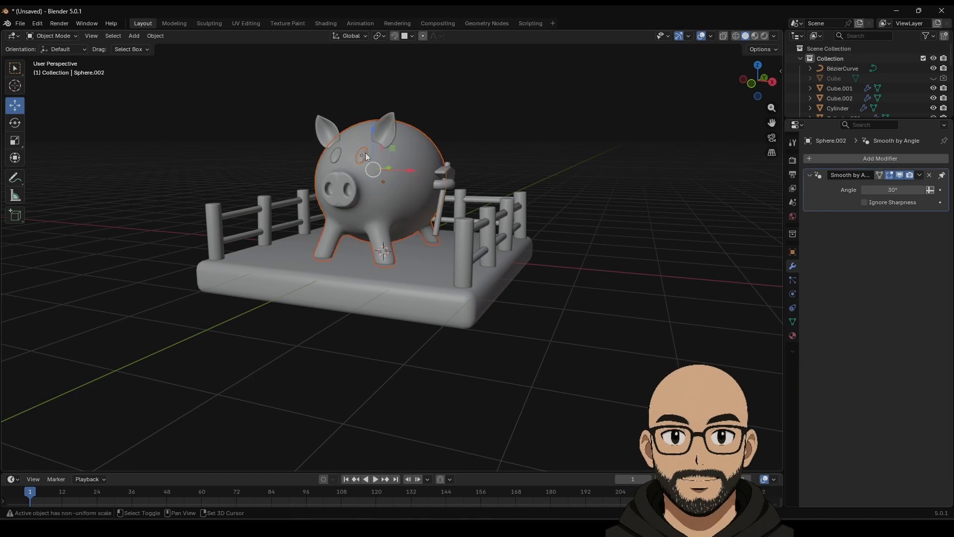
shift+click(339, 154)
shift+click(337, 141)
click(365, 196)
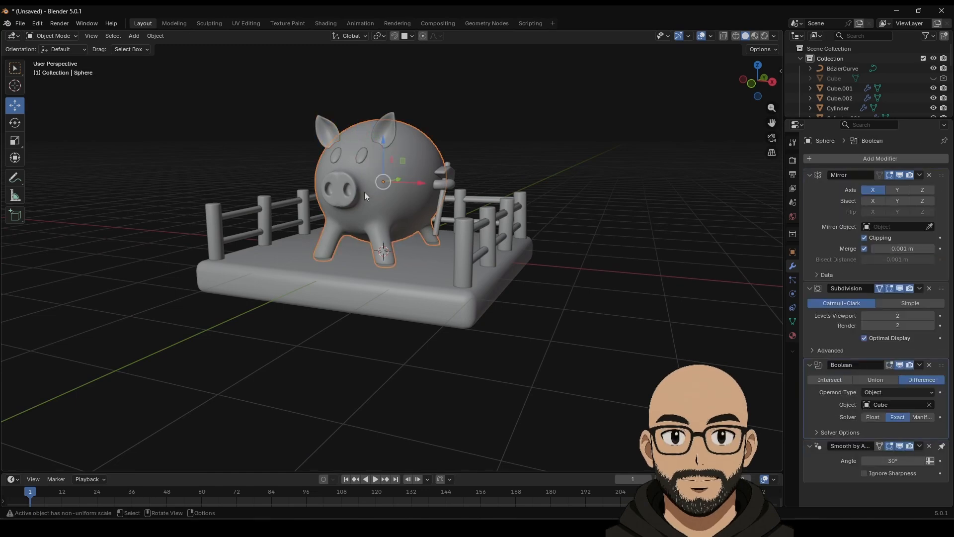
Step: Parent the pig's ears, eyes, tail, and the hammer head and handle to the pig's body as Object
click(333, 134)
middle_drag(332, 134, 390, 159)
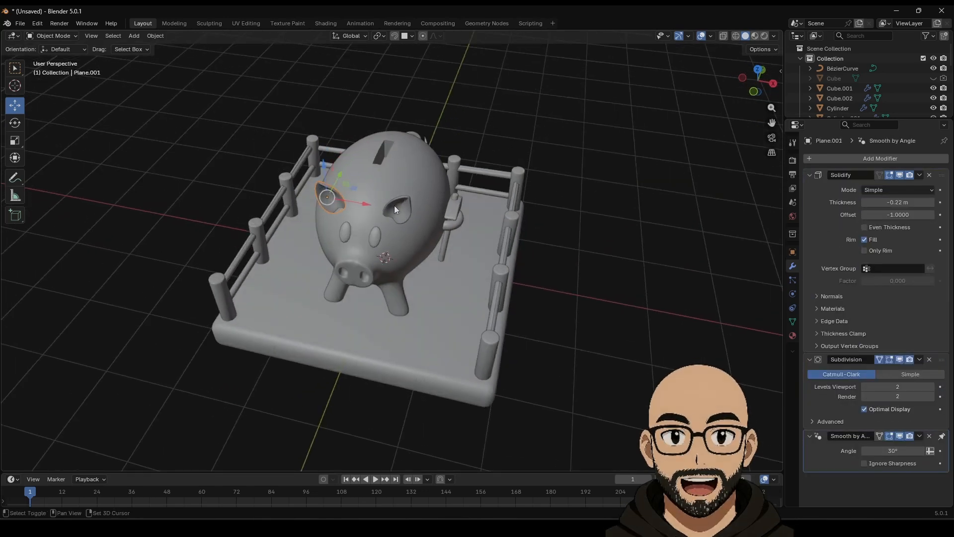
shift+click(347, 234)
mouse_move(370, 270)
middle_down()
mouse_move(415, 264)
mouse_move(396, 279)
mouse_move(369, 255)
middle_up()
shift+click(376, 228)
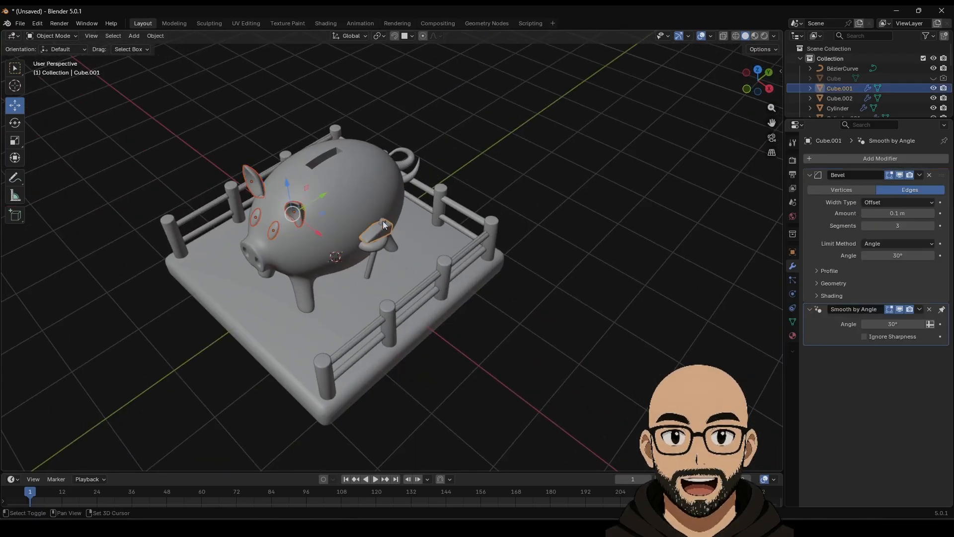
shift+click(383, 220)
shift+click(368, 248)
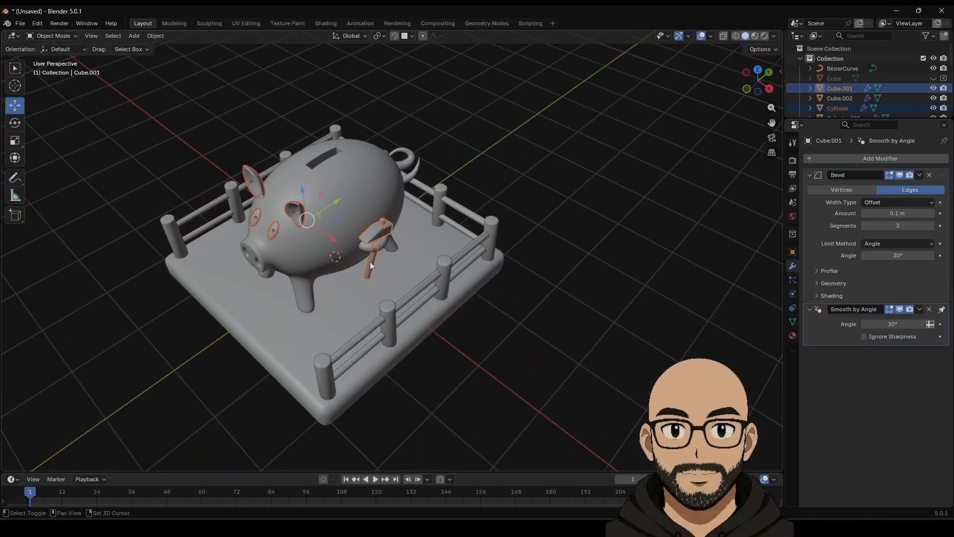
shift+click(411, 159)
shift+click(350, 178)
right_click(350, 178)
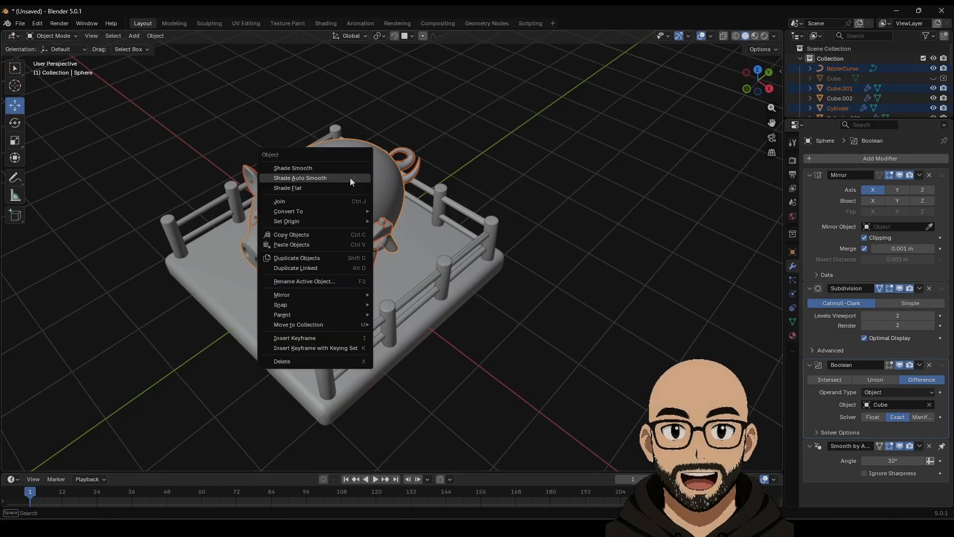
mouse_move(330, 315)
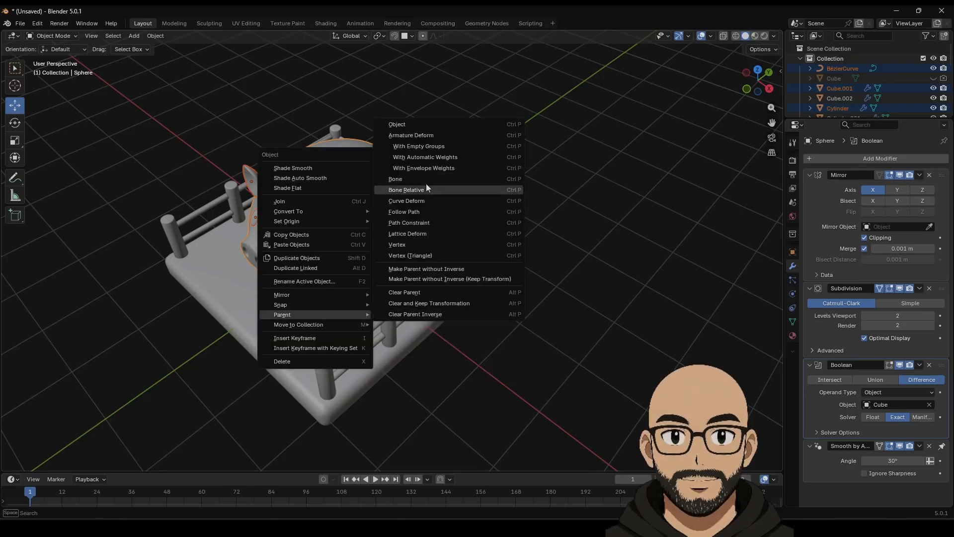
click(423, 125)
Step: Test the parenting by raising the pig's body along Z, and undo the move
click(501, 191)
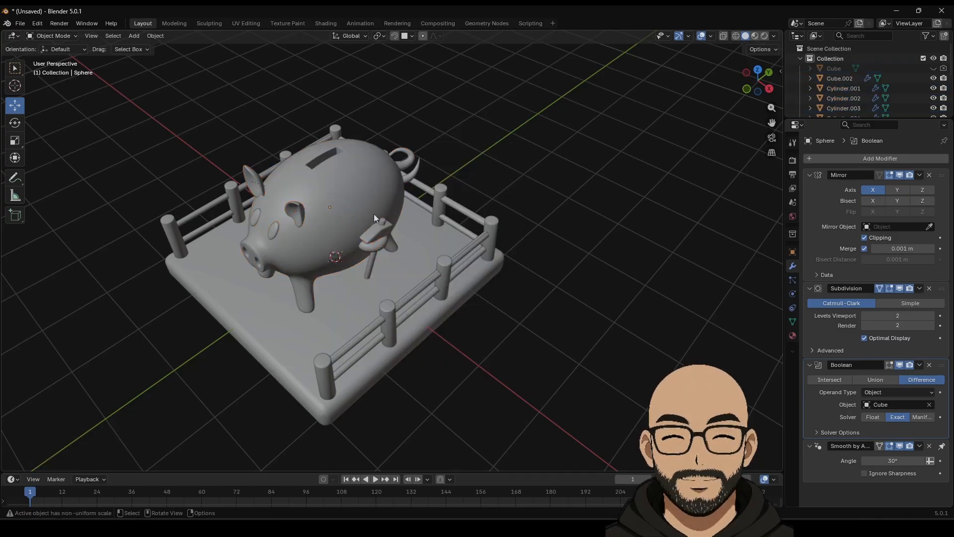
drag(327, 177, 338, 151)
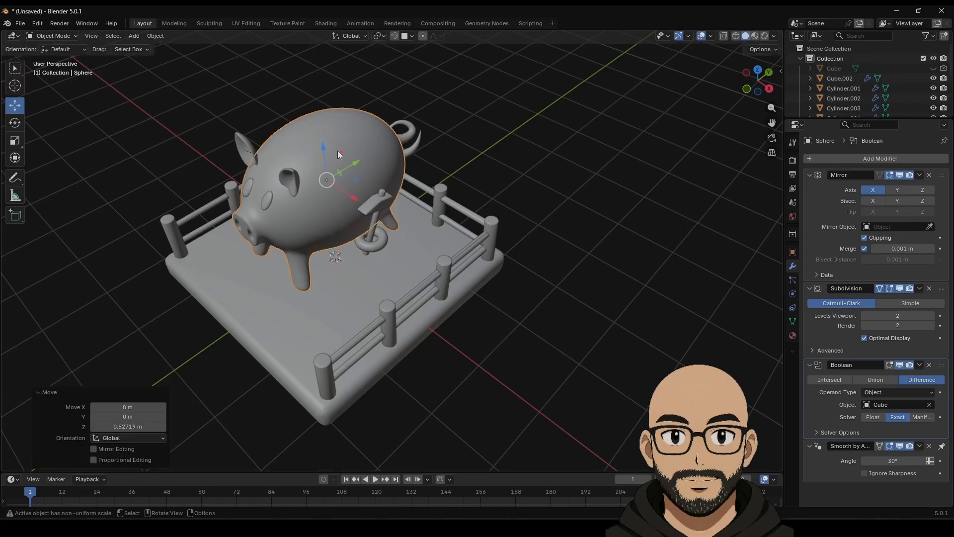
key(ctrl+z)
Step: Parent the ring-shaped piece around the hammer handle to the pig's body as Object
click(369, 249)
shift+click(330, 234)
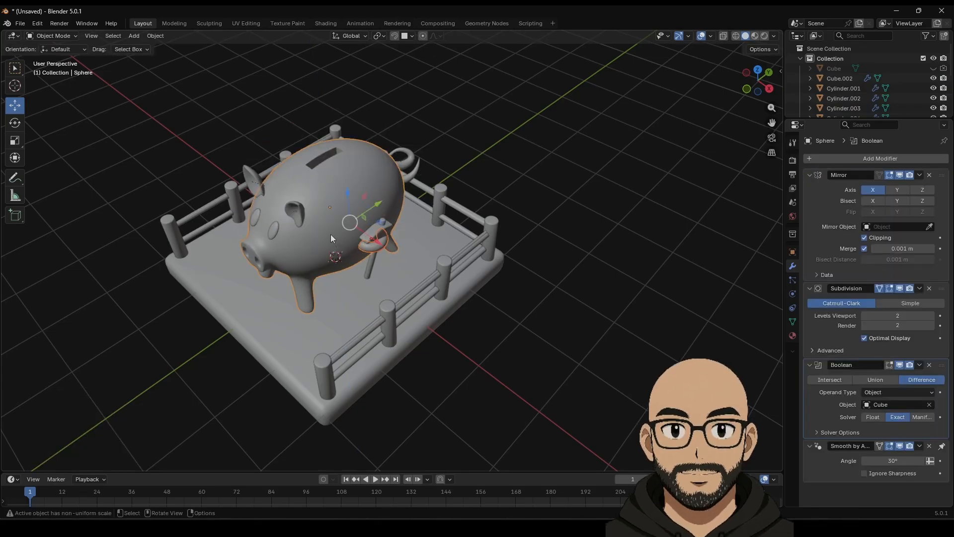
right_click(330, 234)
mouse_move(350, 238)
click(398, 234)
click(338, 153)
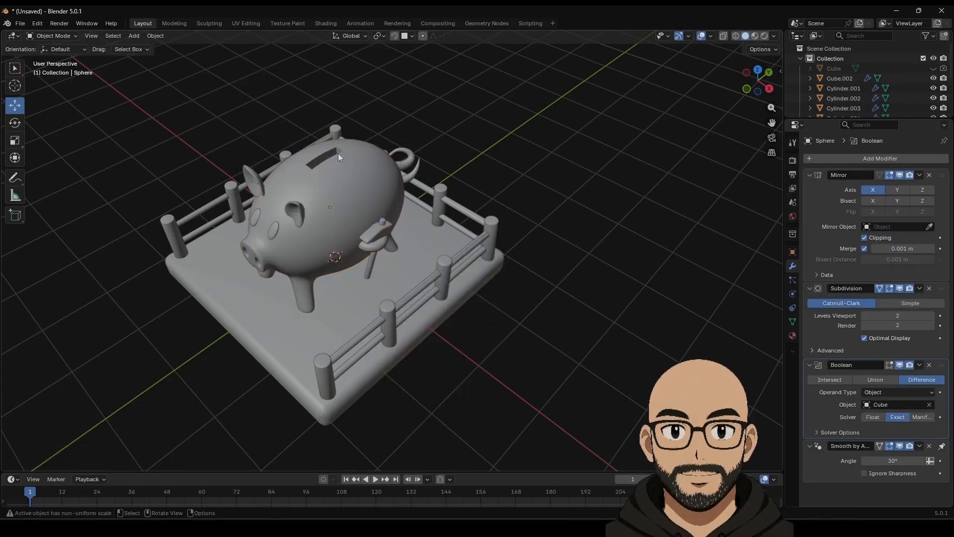
Step: Parent the hidden Cube that cuts the coin slot to the pig's body as Object
click(830, 68)
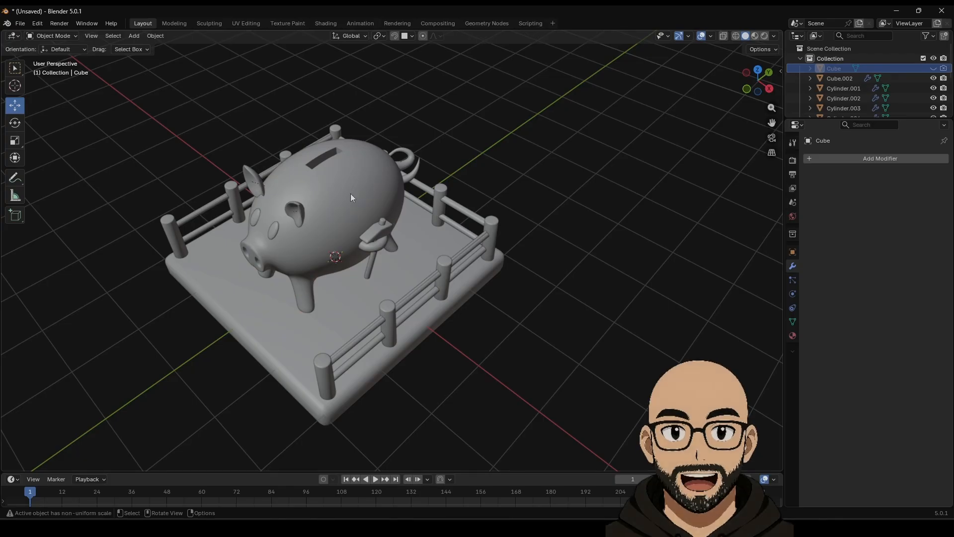
shift+click(326, 209)
right_click(326, 209)
mouse_move(323, 208)
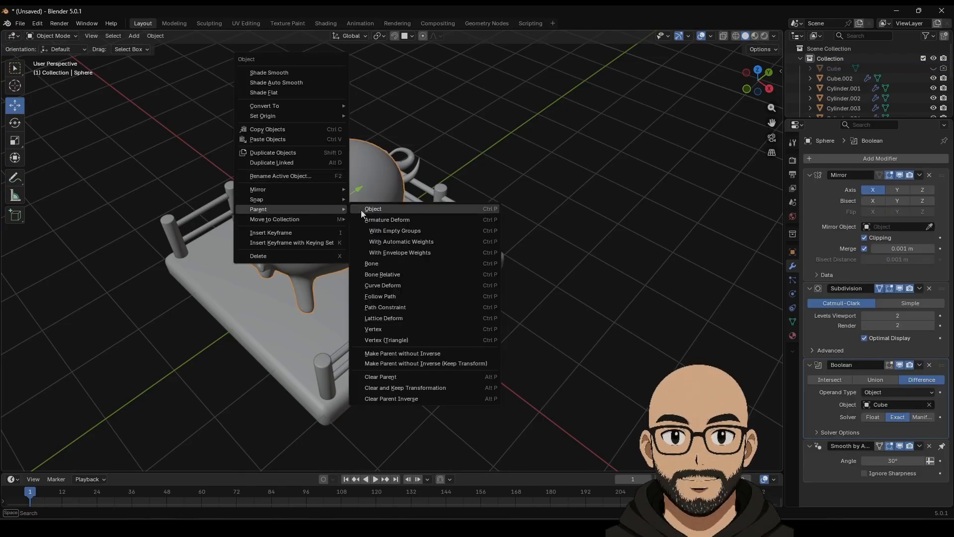
click(362, 212)
Step: Raise the pig with its parented parts along Z above the base
middle_drag(381, 208, 356, 189)
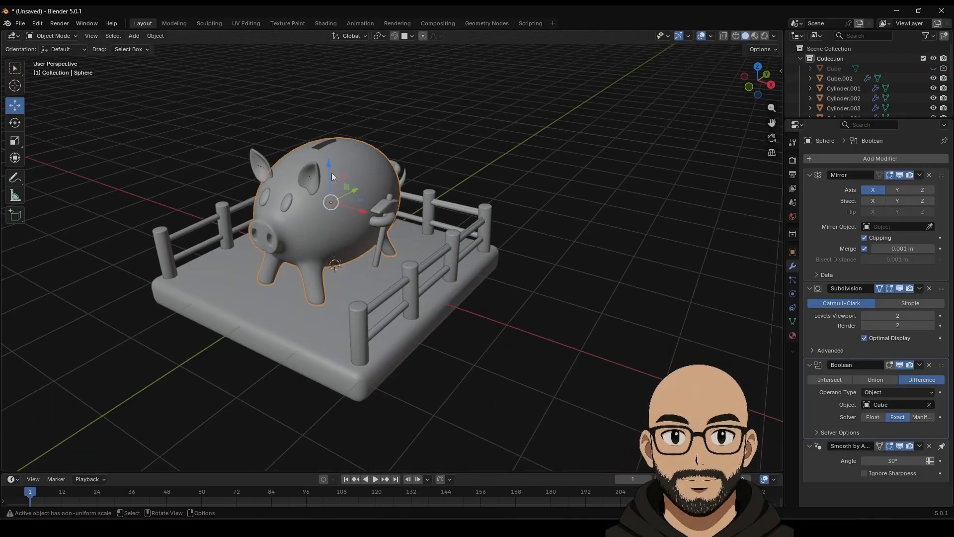
key(g)
key(z)
click(329, 142)
Step: Scale the pig up by about 1.142 and again by about 1.133, and fine-tune its height so the feet rest on the base
middle_drag(329, 142, 398, 219)
key(s)
click(411, 201)
key(s)
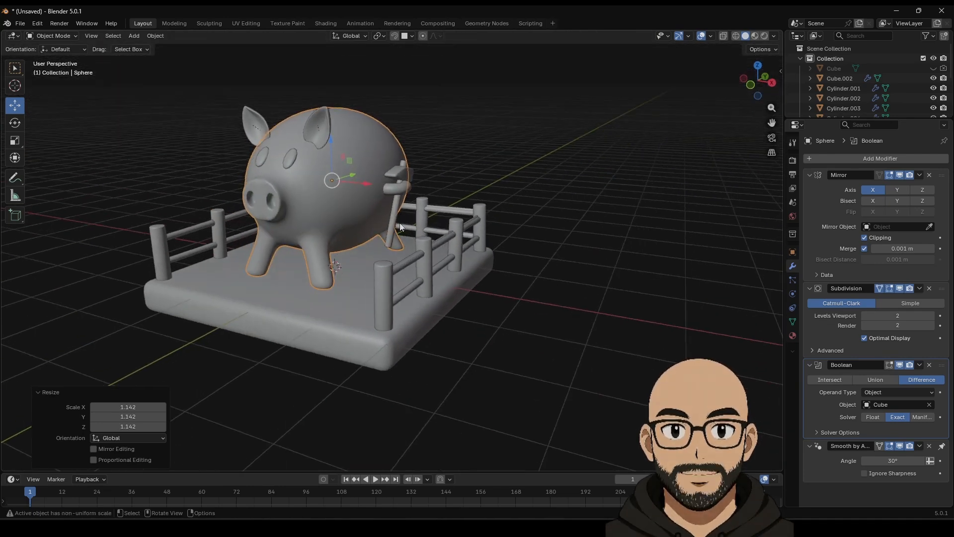
click(410, 222)
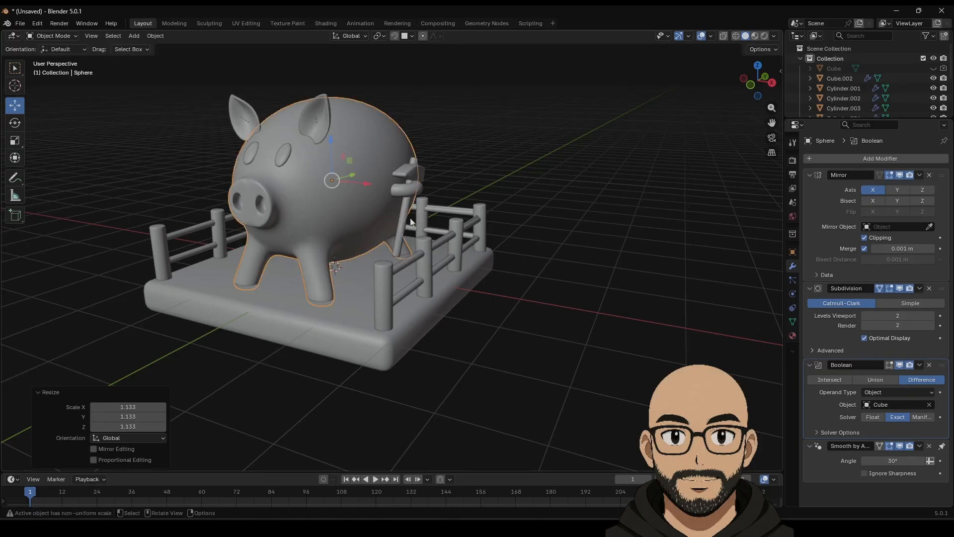
drag(334, 153, 351, 144)
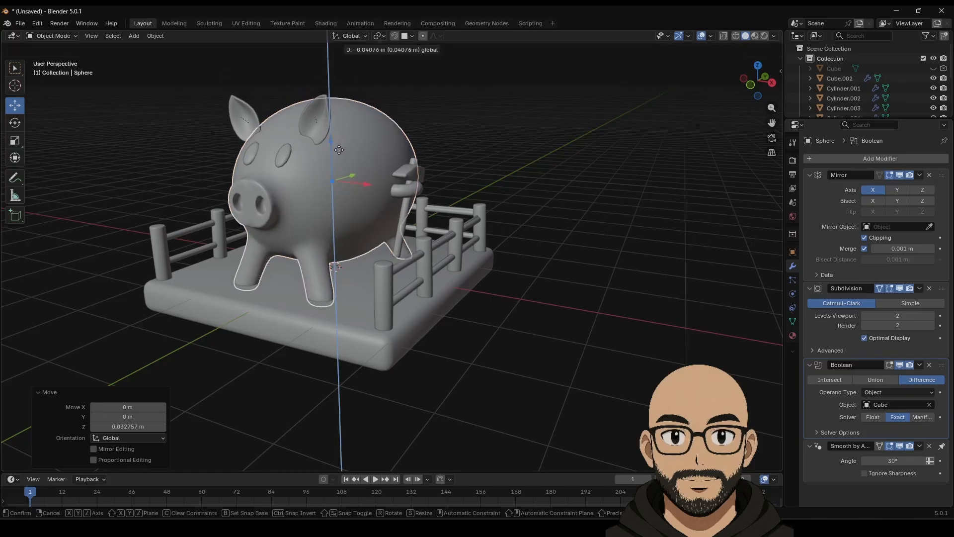
middle_drag(493, 162, 369, 303)
middle_drag(322, 336, 215, 325)
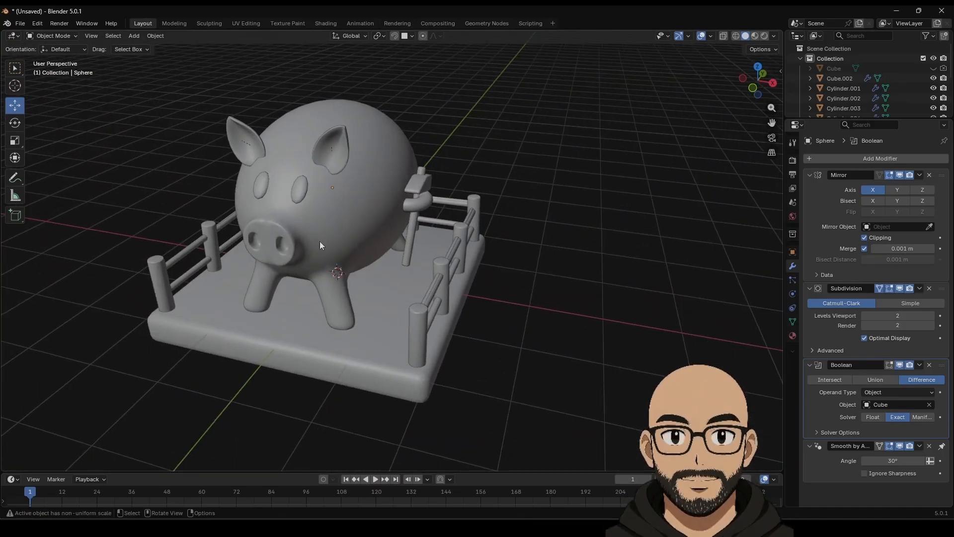
Step: Add a 2 m mesh plane at the world origin
click(133, 36)
mouse_move(137, 48)
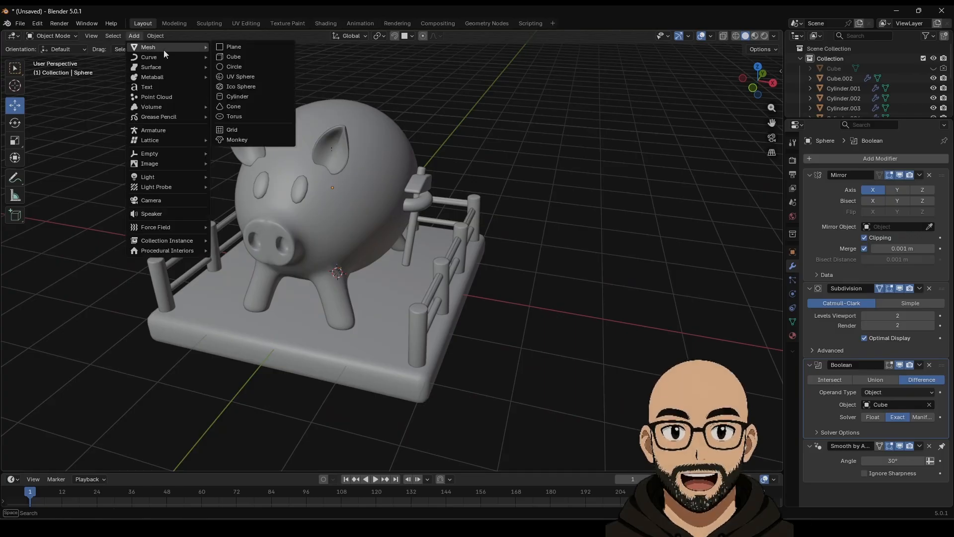
click(133, 38)
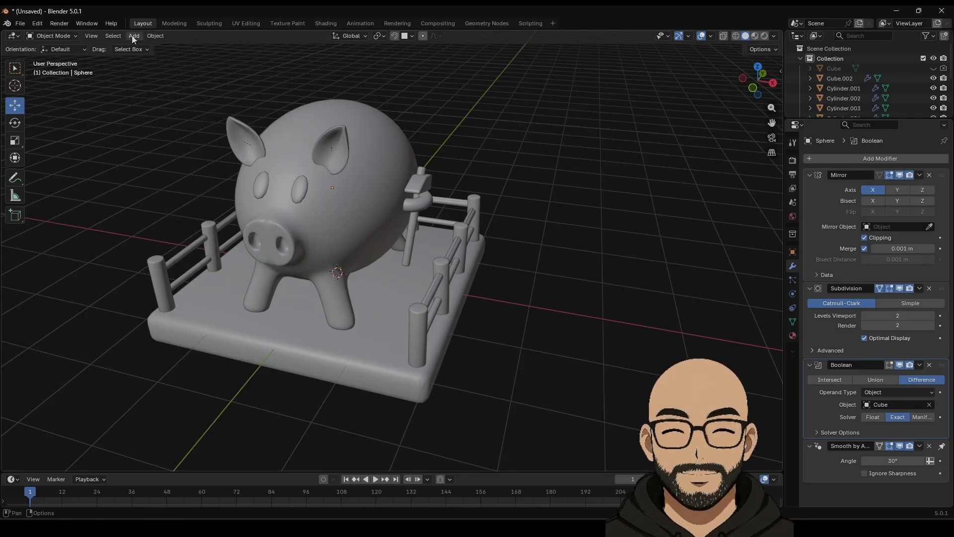
click(133, 37)
click(133, 38)
click(133, 38)
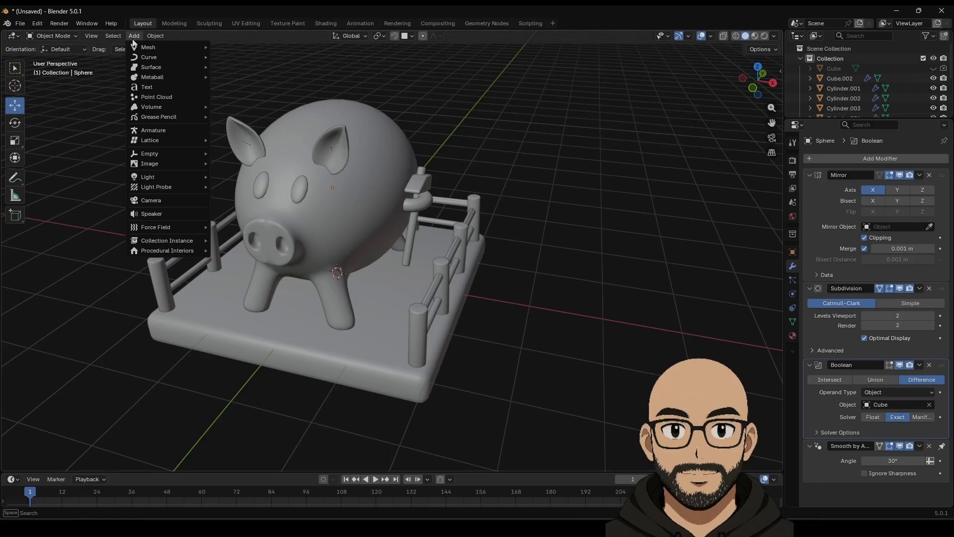
mouse_move(138, 48)
click(233, 47)
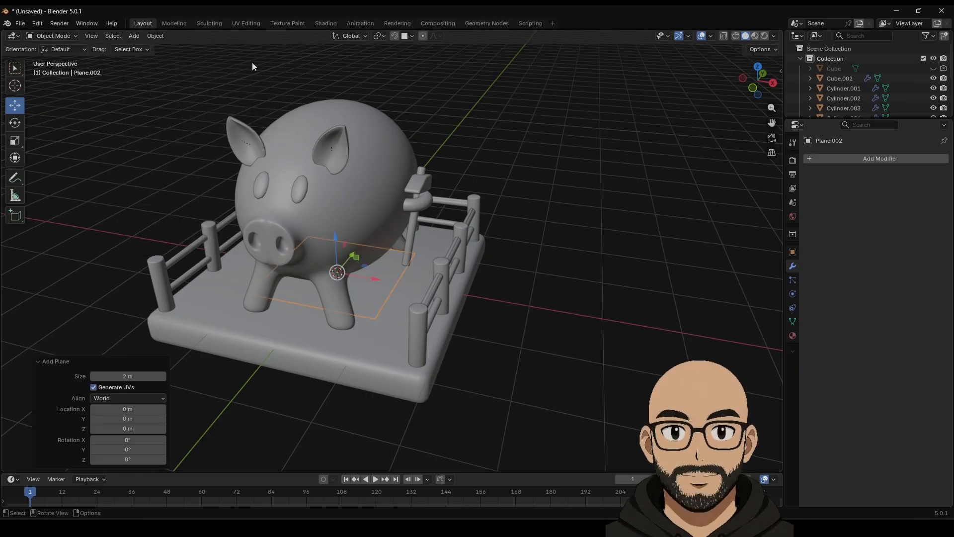
Step: Raise the plane and move it about 4.13 m along X, clear of the fenced base
middle_drag(360, 288, 377, 313)
key(Tab)
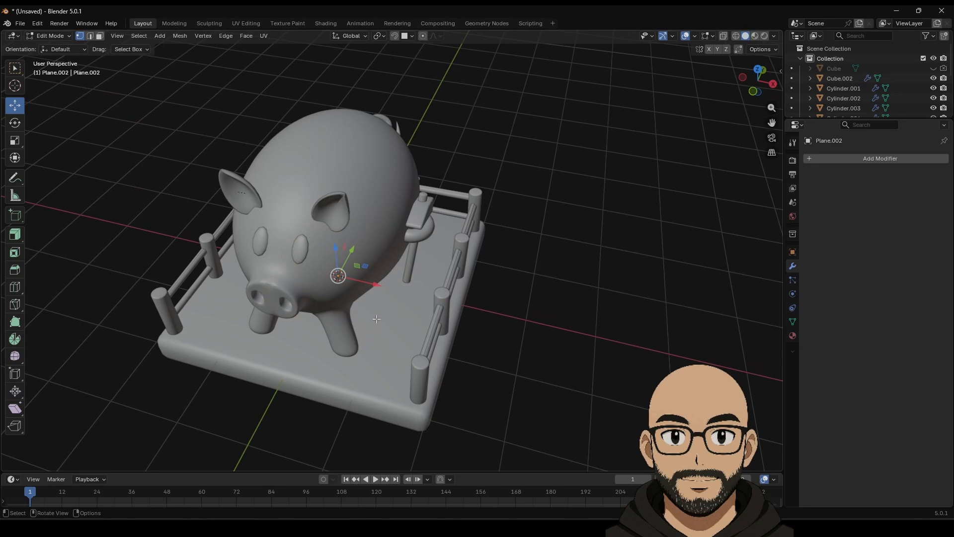
key(Tab)
drag(337, 249, 334, 196)
drag(374, 229, 666, 282)
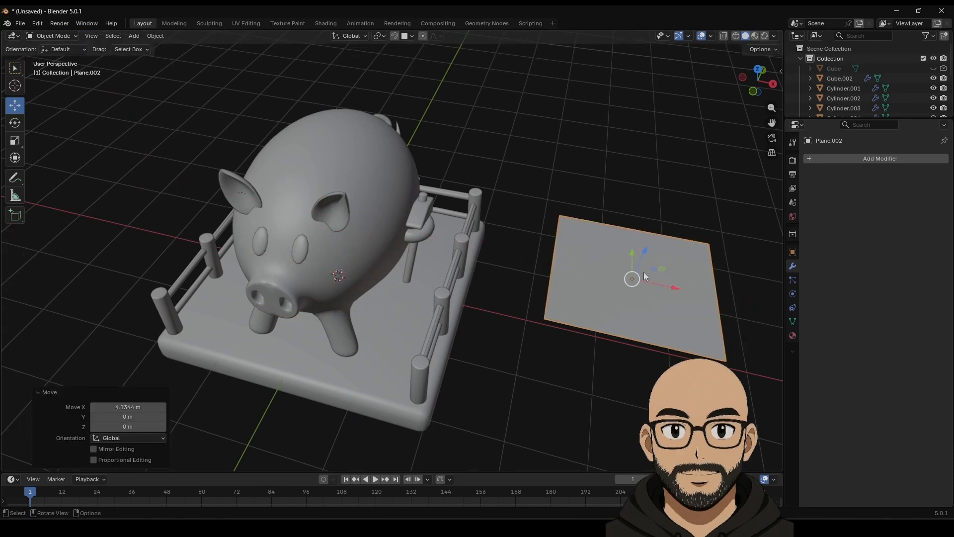
Step: Subdivide the whole plane twice with one cut each time, and return to Object Mode
key(Tab)
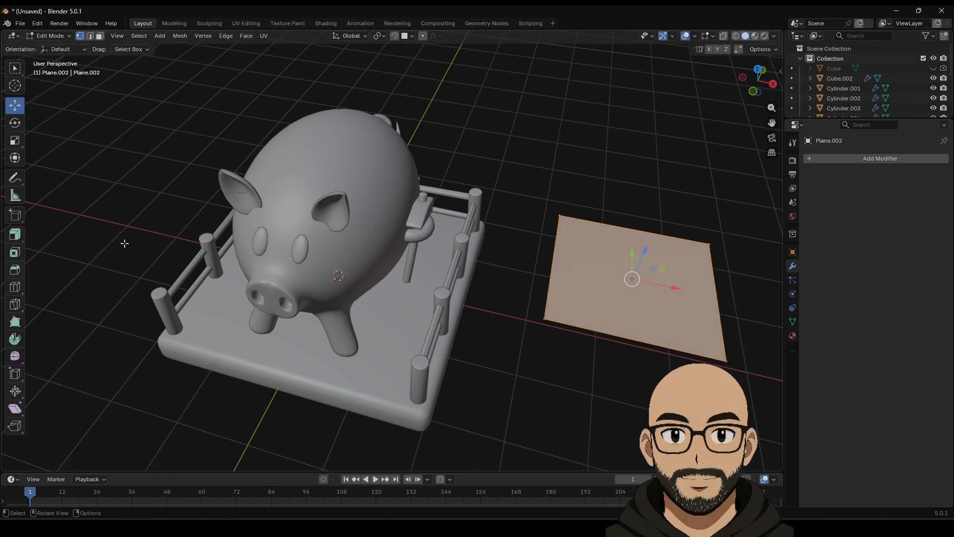
right_click(600, 273)
click(570, 287)
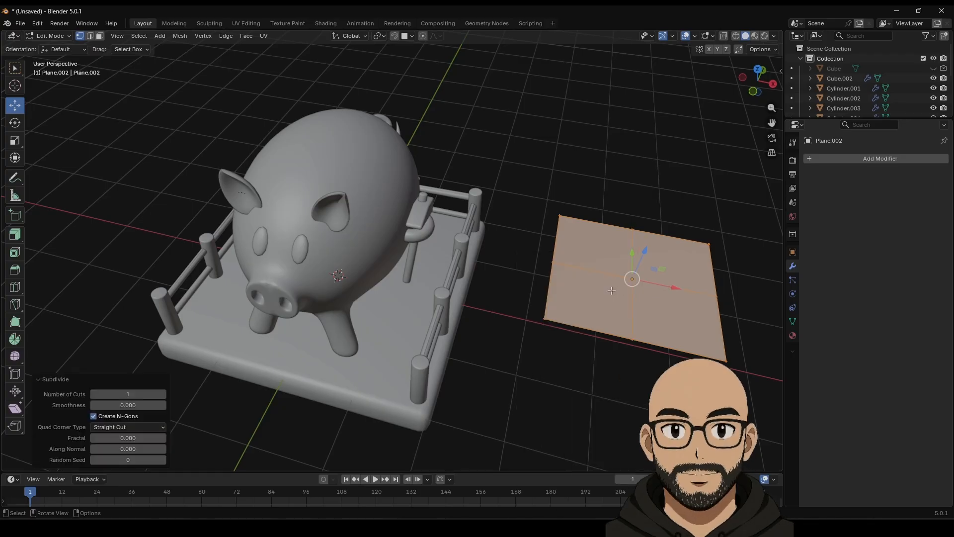
right_click(622, 285)
click(601, 283)
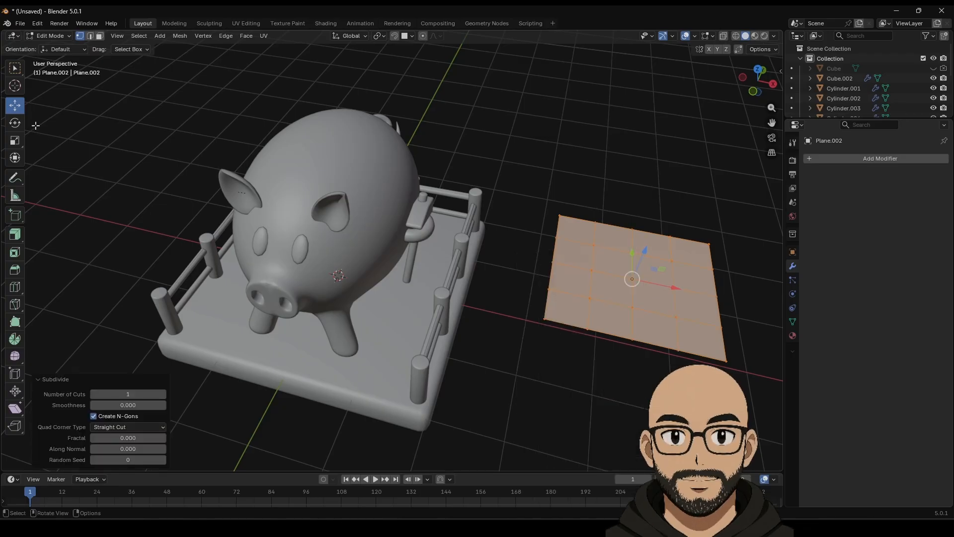
key(Tab)
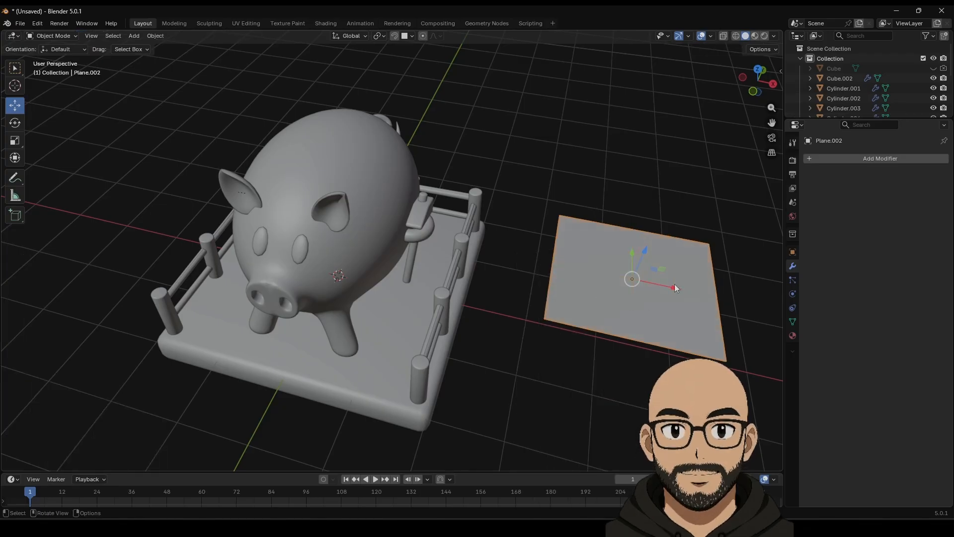
Step: Move the plane back over the base beside the pig, lowering it about 0.92 m, and give it a 0.15 m thick Solidify modifier
drag(675, 284, 390, 243)
middle_drag(390, 242, 425, 258)
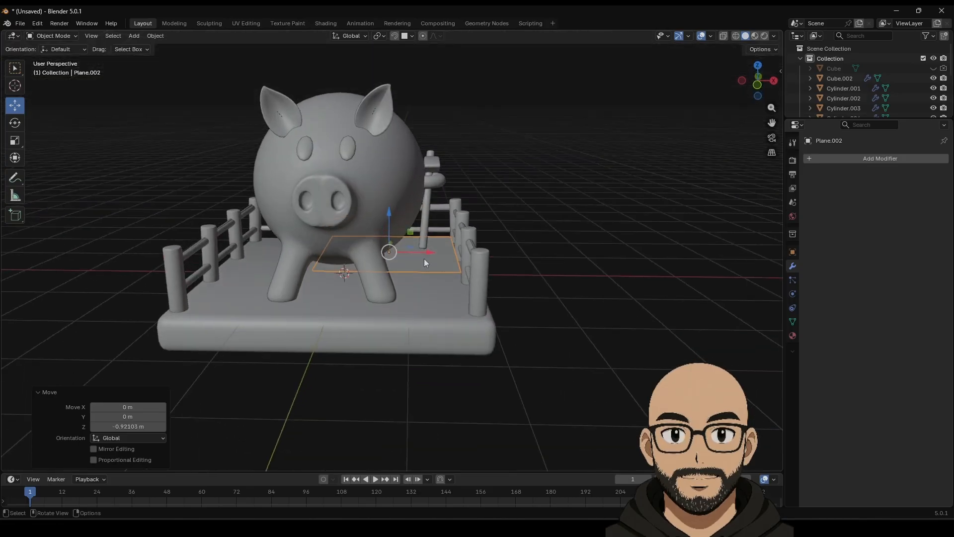
click(879, 160)
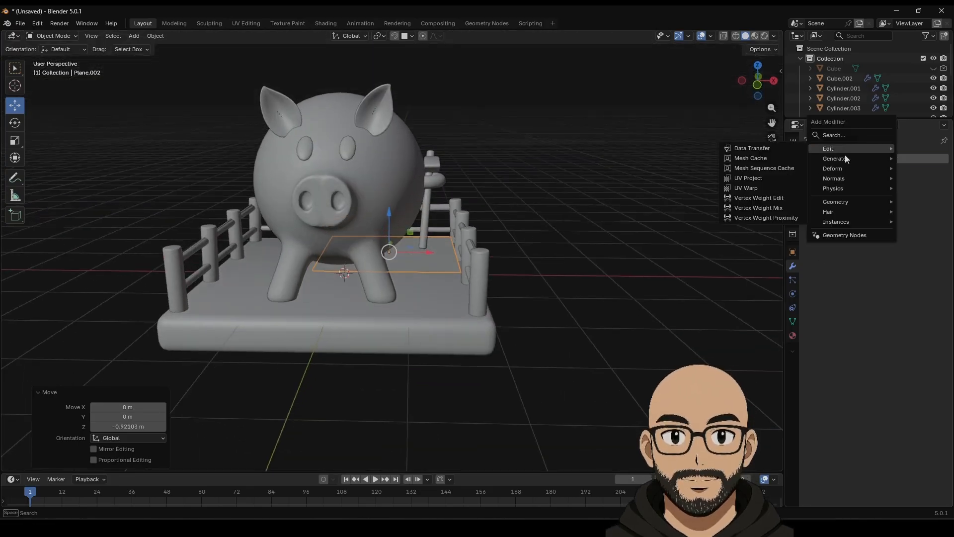
mouse_move(845, 158)
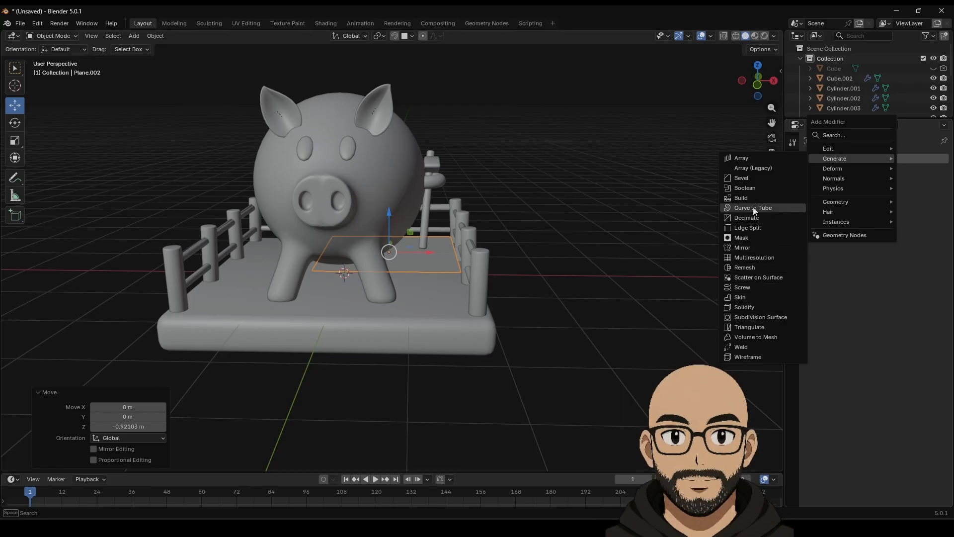
click(753, 305)
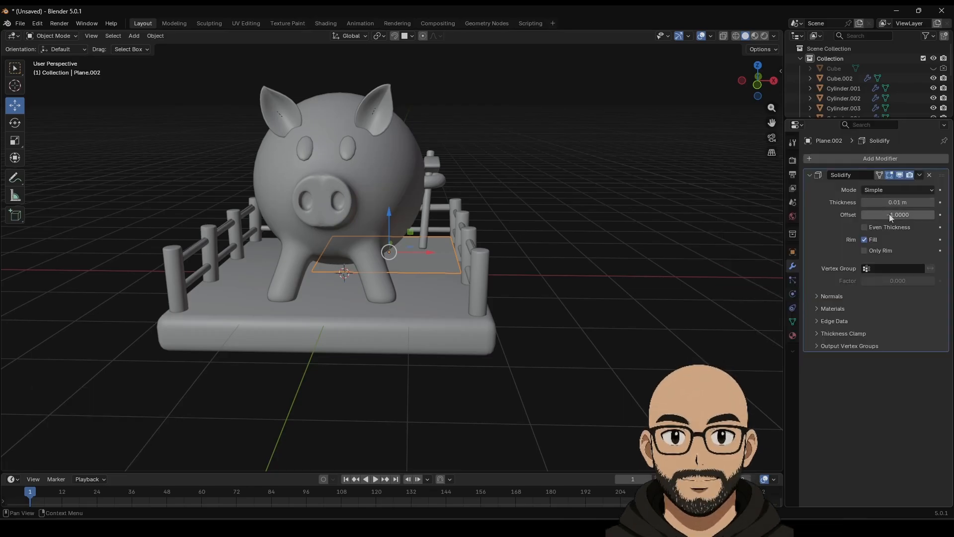
drag(898, 202, 875, 176)
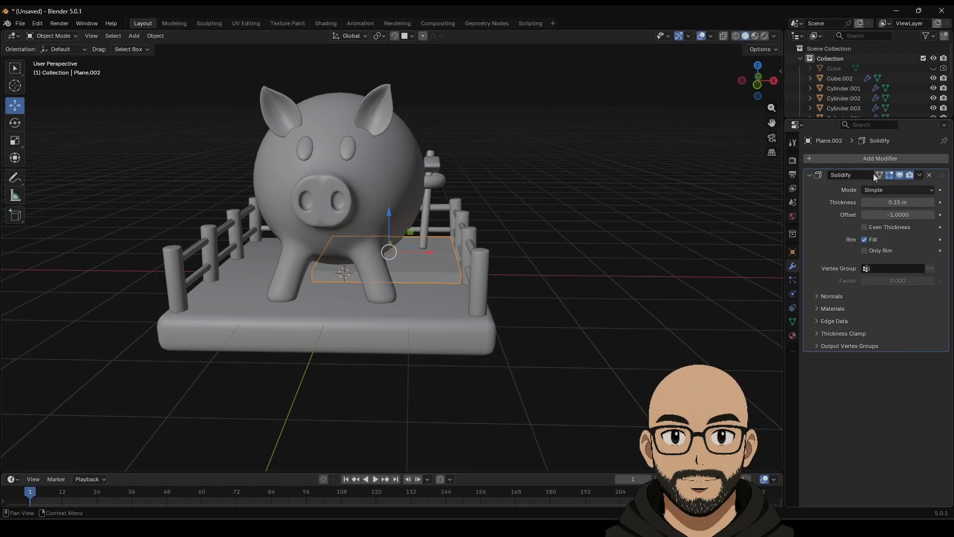
Step: Add a Subdivision Surface modifier to the plane after its Solidify modifier
click(850, 159)
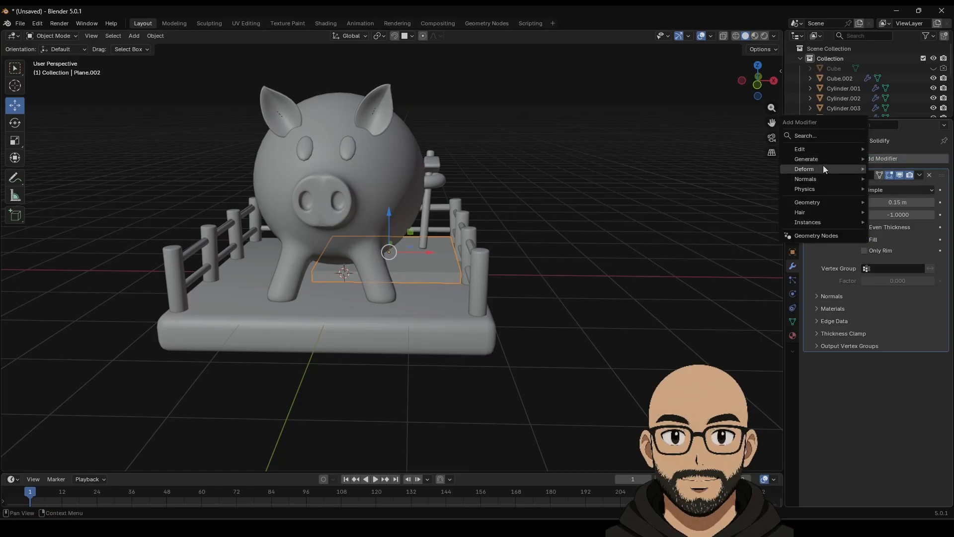
mouse_move(822, 162)
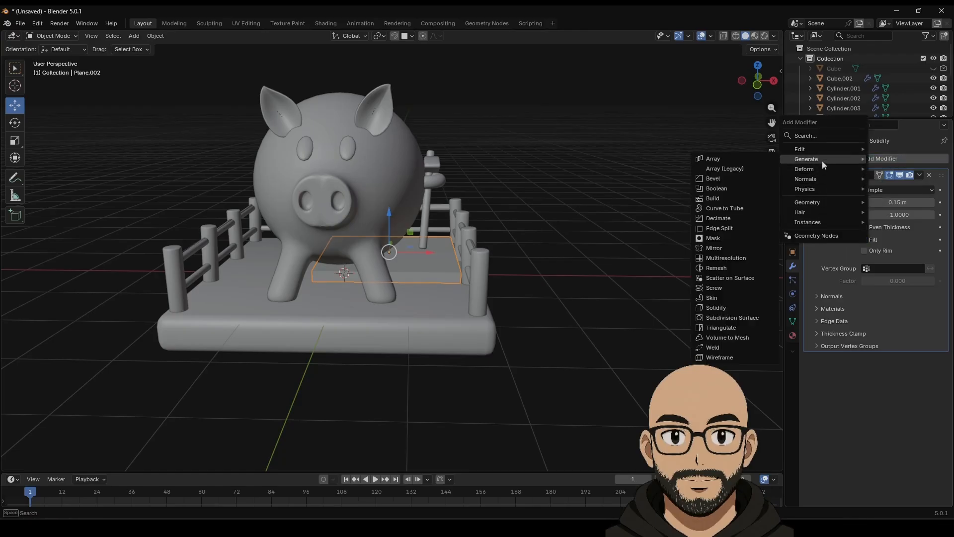
click(736, 318)
Step: Edit the plane's mesh and pull a front-edge vertex about 0.8 m forward along negative Y
middle_drag(721, 320, 402, 327)
key(Tab)
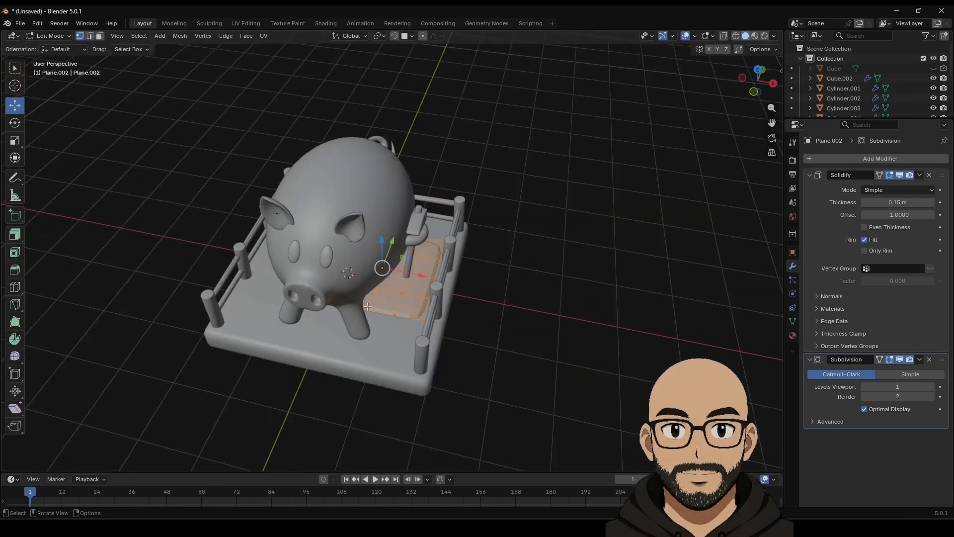
drag(377, 282, 341, 328)
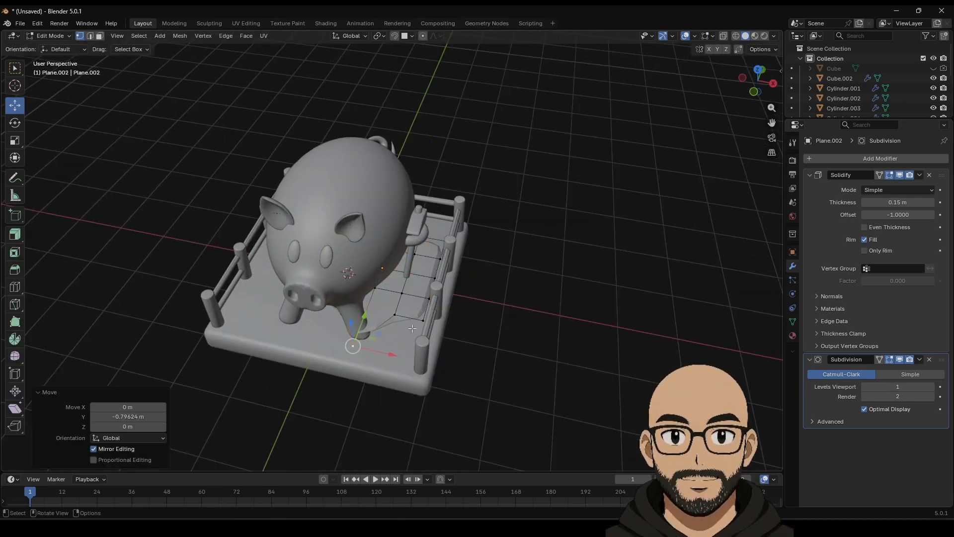
Step: Shift vertices along the plane's fence-side edge on X, pushing the front corner out about 0.25 m and pulling the back corner inward
middle_drag(348, 338, 439, 328)
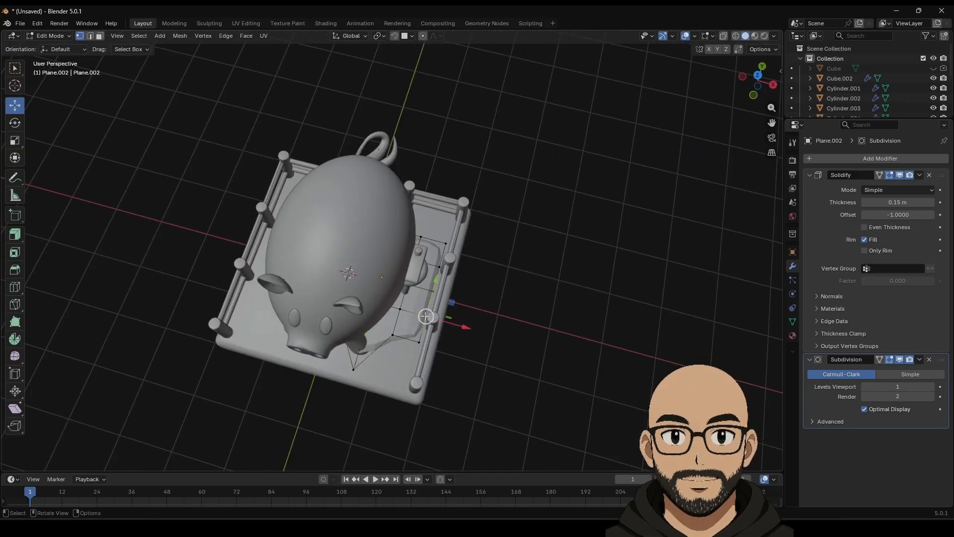
key(g)
key(shift+y)
click(425, 316)
click(426, 316)
drag(450, 324, 442, 346)
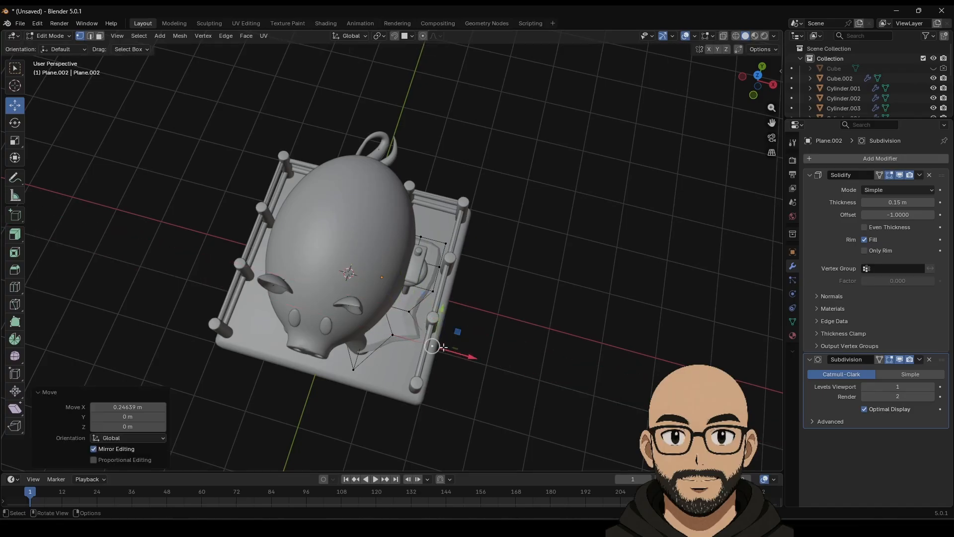
key(g)
key(x)
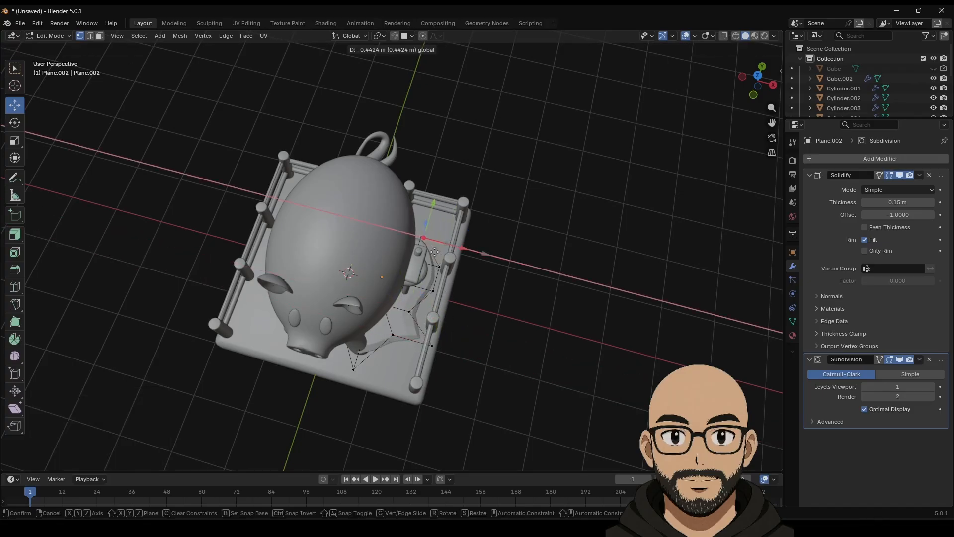
click(449, 246)
Step: Return to Object Mode and move the plane along X until it is clear of the fenced base
middle_drag(450, 246, 434, 285)
key(Tab)
key(g)
key(x)
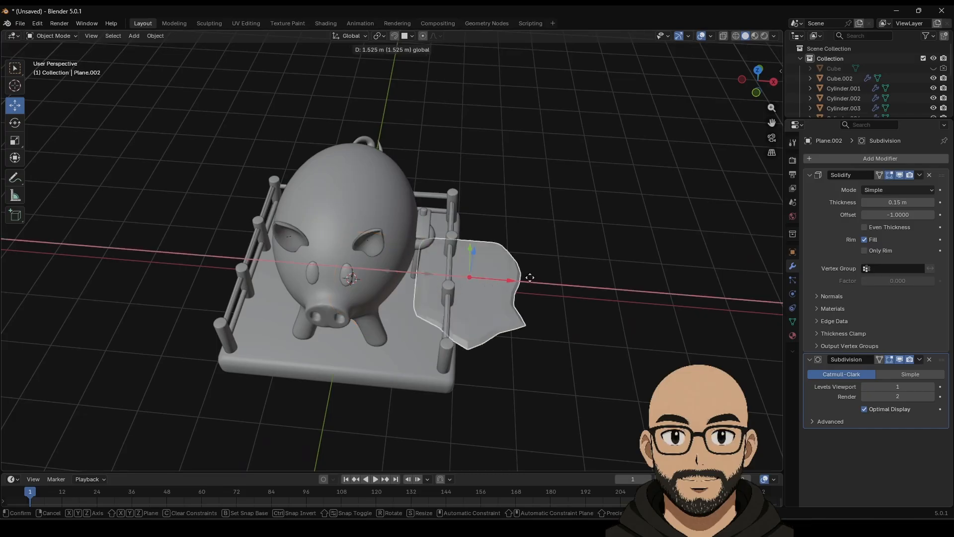
click(595, 304)
middle_drag(615, 350, 661, 320)
Step: In top view, edit the plane and move the middle vertex of its pig-facing edge inward along X
key(Tab)
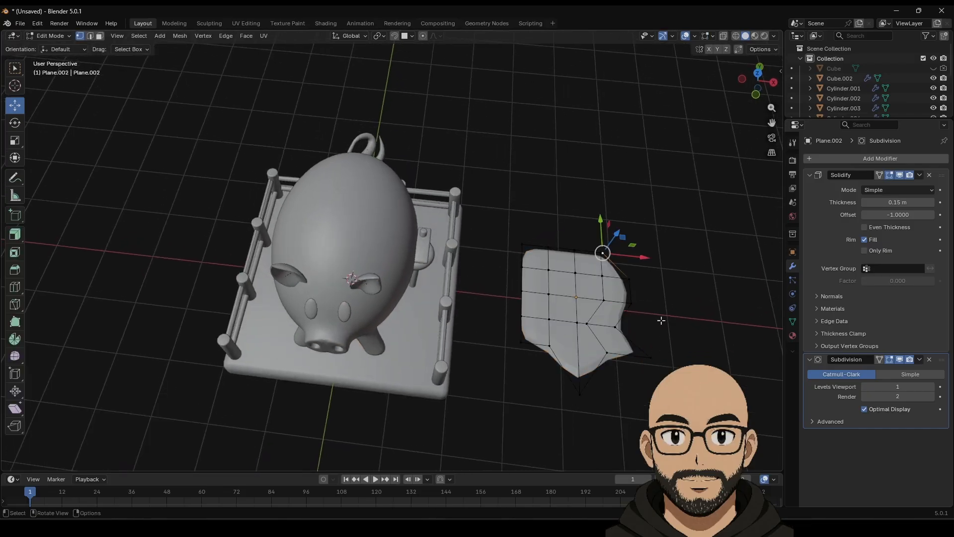
click(759, 76)
shift+middle_drag(592, 253, 537, 252)
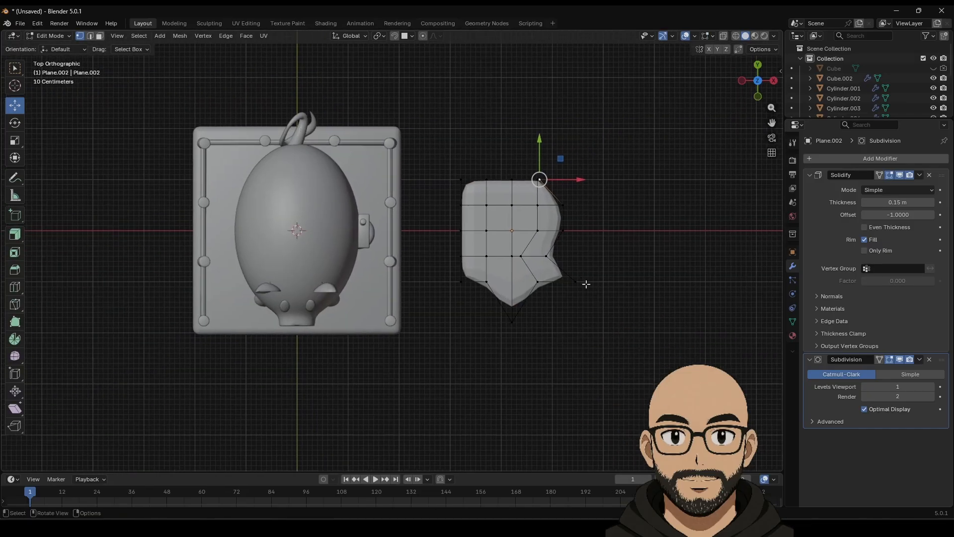
scroll(538, 252, up, 2)
click(475, 226)
key(g)
key(x)
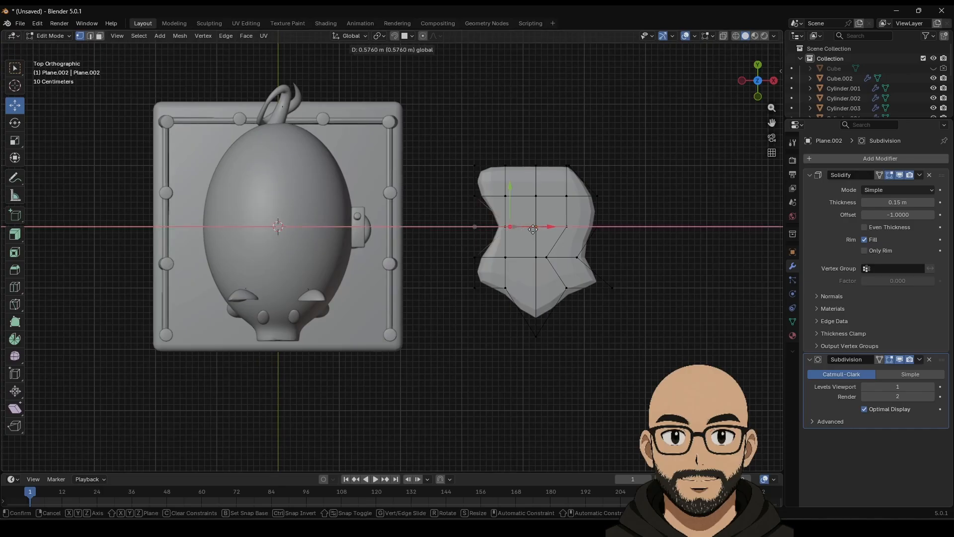
click(527, 229)
Step: Nudge one back-edge vertex along X, then move it and the middle back-edge vertex inward along negative Y
click(506, 165)
key(g)
key(x)
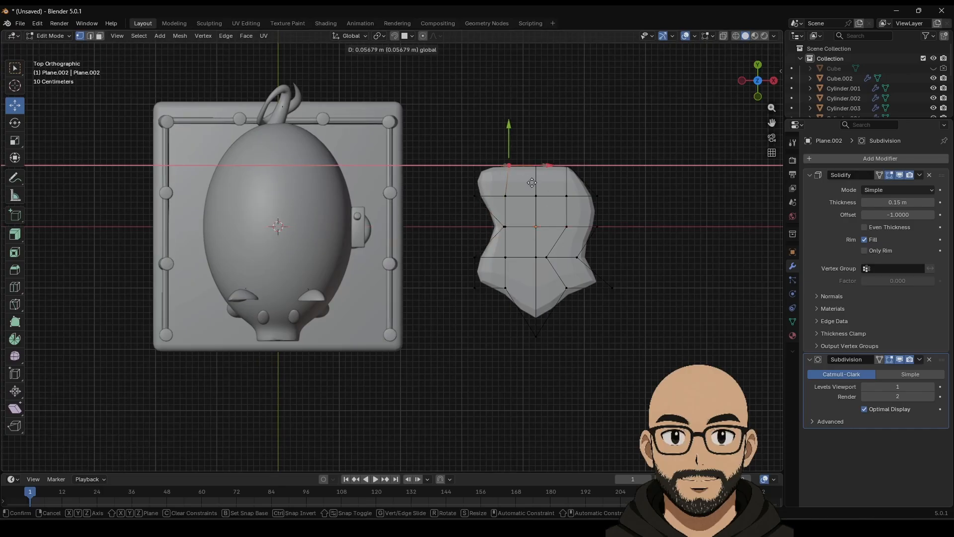
click(526, 184)
shift+click(536, 167)
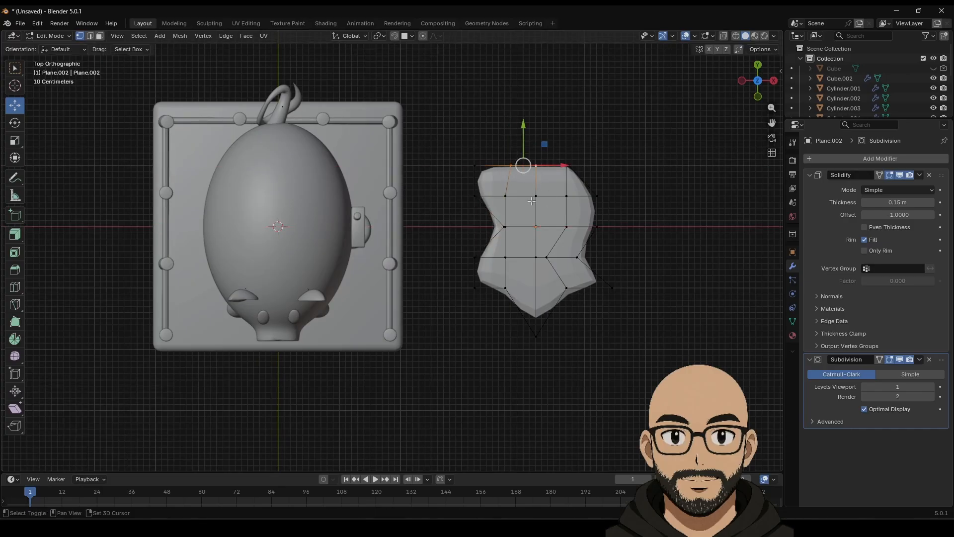
key(g)
key(y)
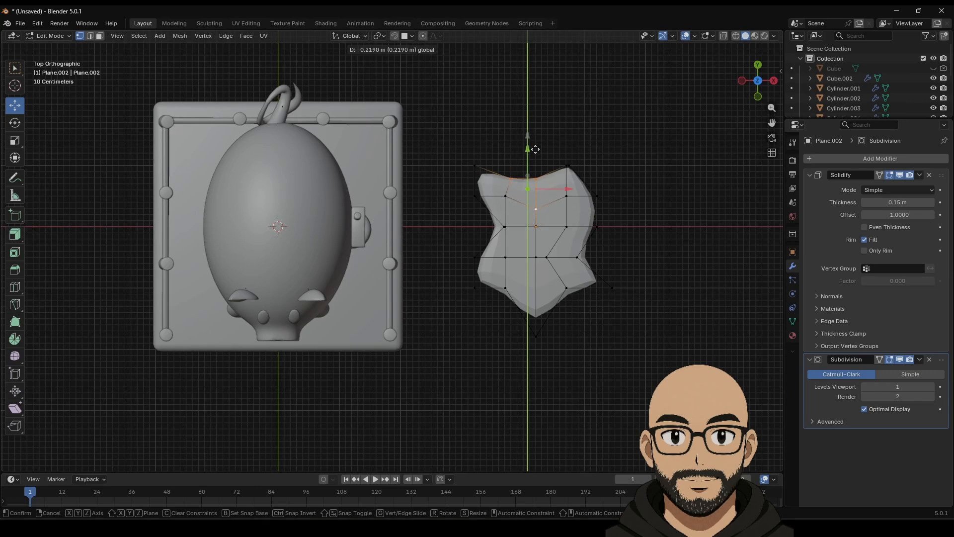
click(538, 161)
Step: Move the back corner nearest the pig about 0.28 m in X and 0.27 m in Y, reposition a vertex near the opposite front corner, and exit Edit Mode
click(475, 166)
key(g)
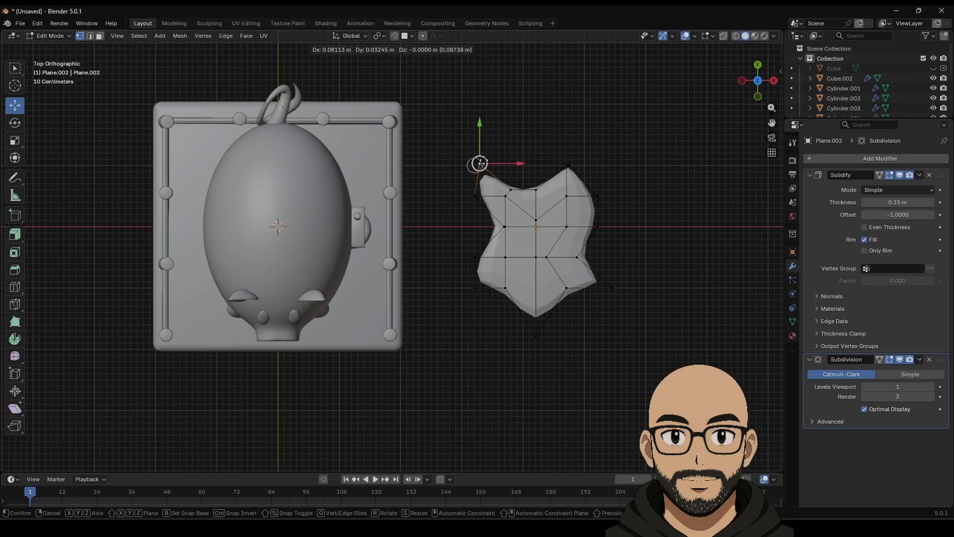
click(492, 148)
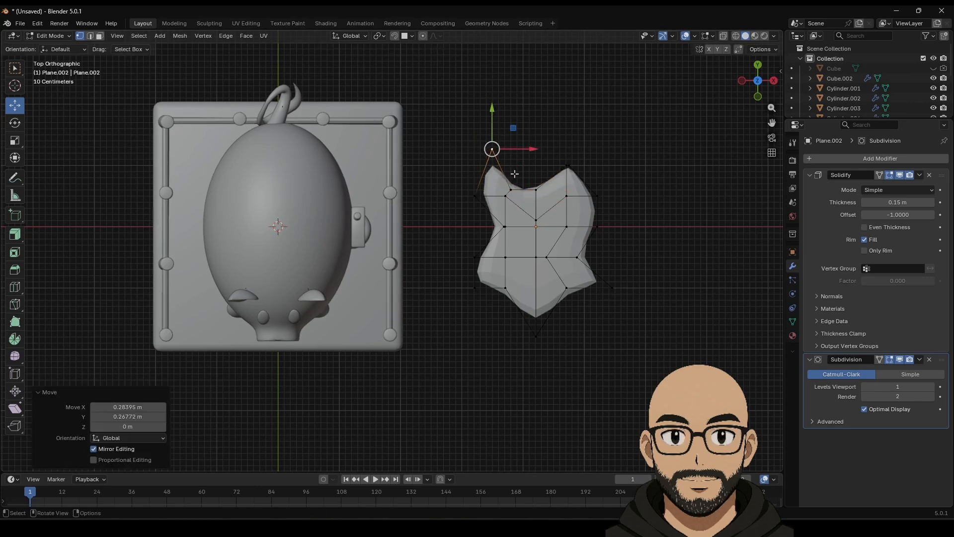
click(567, 287)
key(g)
click(605, 262)
key(Tab)
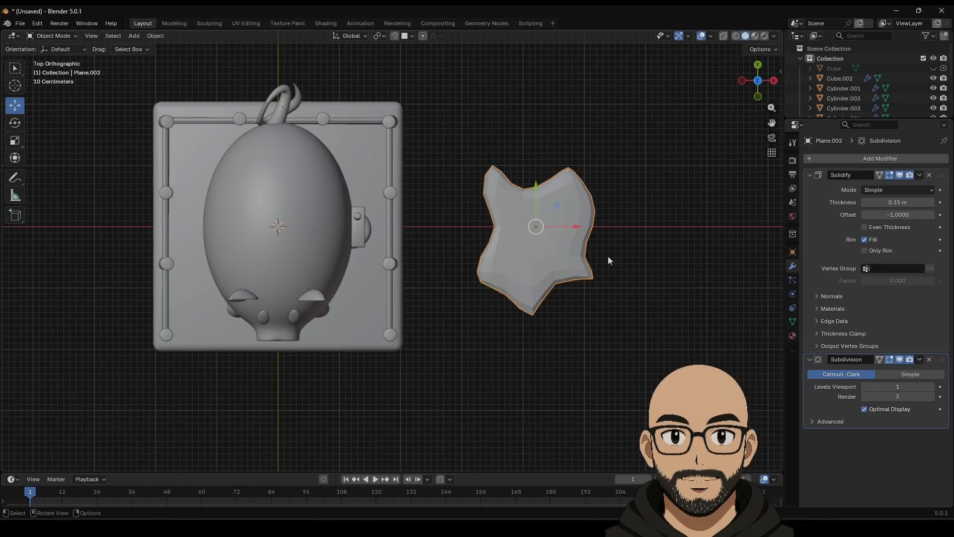
Step: Duplicate the irregular patch and move the copy about 2.23 m along X
key(shift+d)
right_click(569, 234)
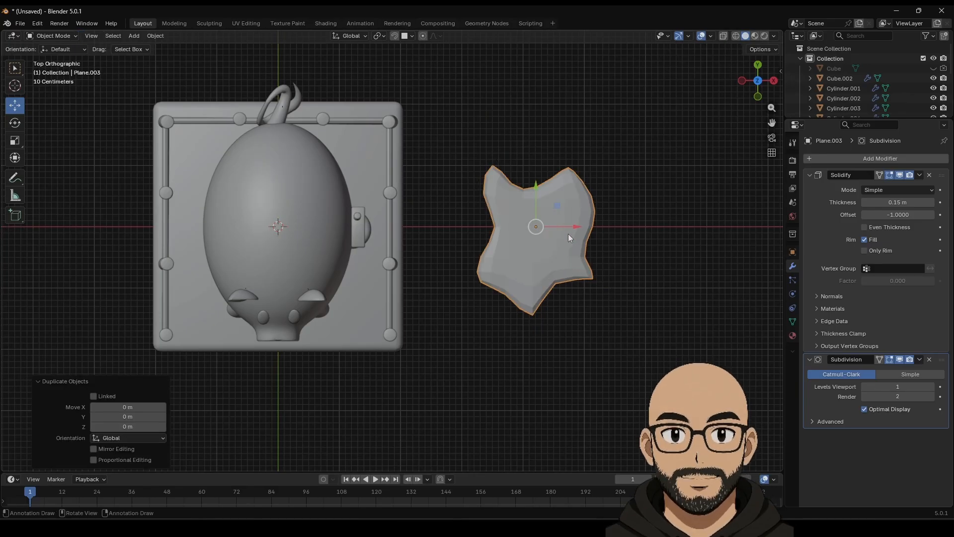
key(g)
key(x)
click(686, 274)
shift+middle_drag(686, 273, 570, 272)
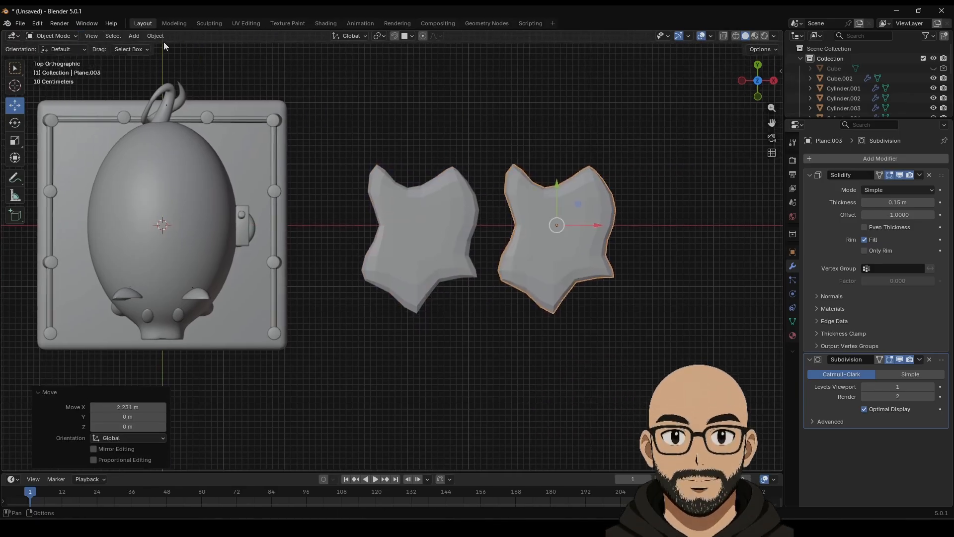
Step: Switch to the Sculpting workspace and try pulling the copy's front edge and corner from top view with the Grab brush
click(220, 23)
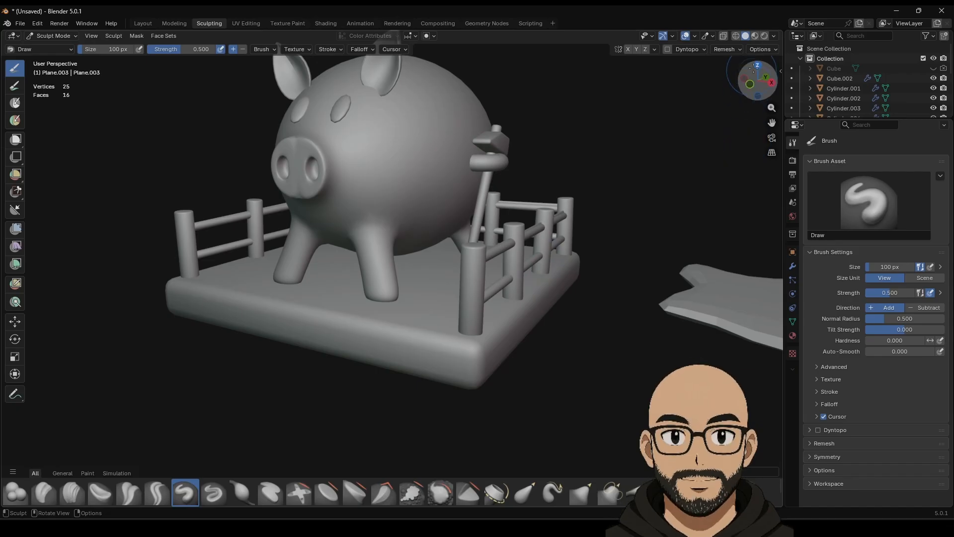
click(756, 81)
shift+middle_drag(726, 278, 408, 213)
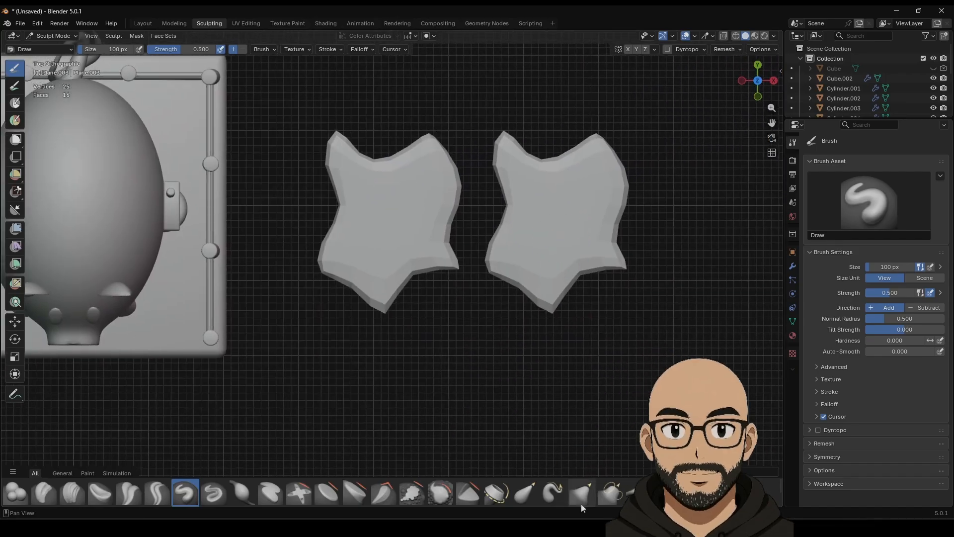
click(582, 496)
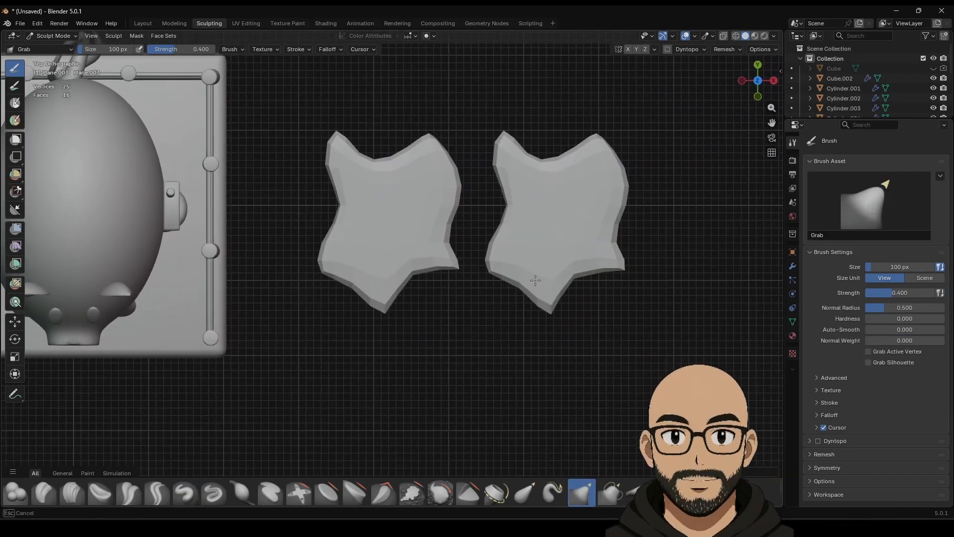
drag(535, 280, 487, 198)
drag(577, 264, 615, 317)
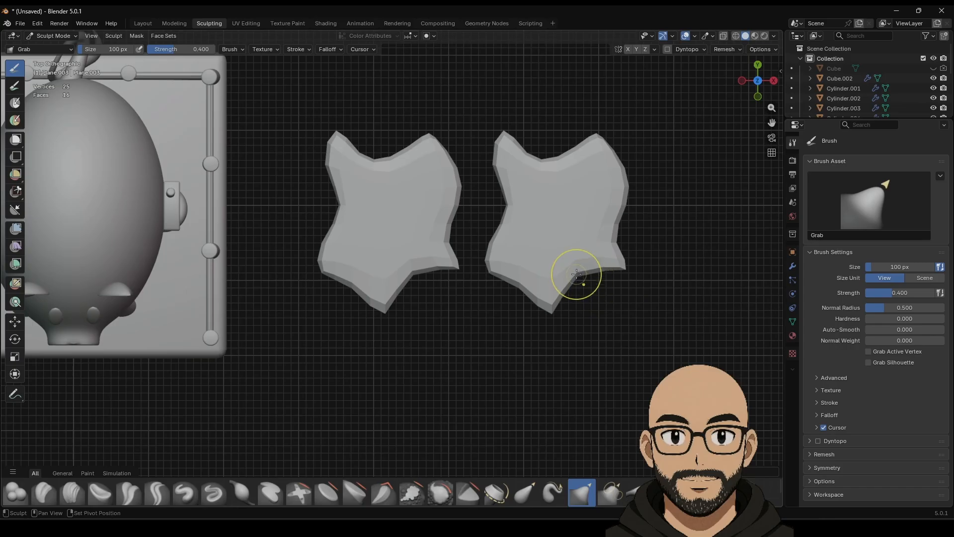
drag(577, 274, 616, 257)
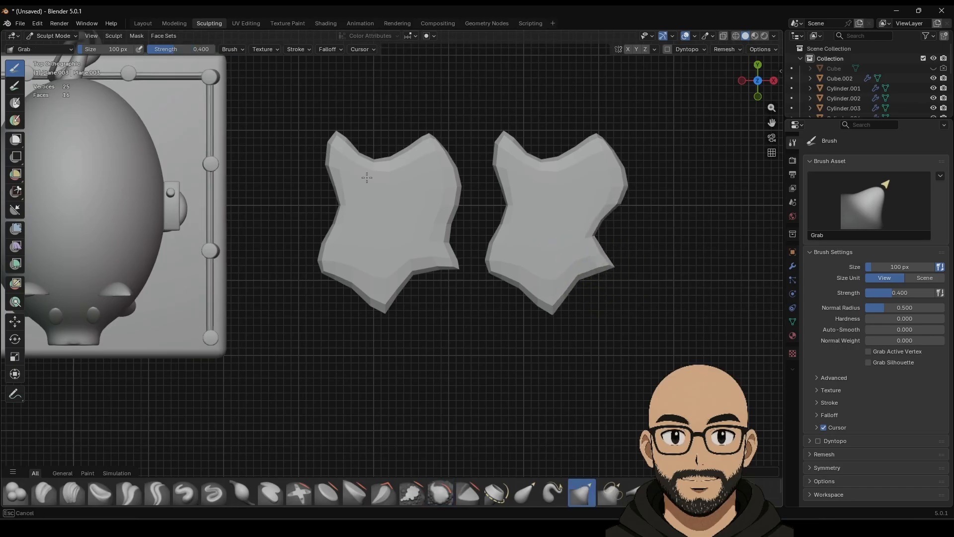
Step: Reshape the copied patch's outline with the Grab 2D brush at strength 0.400, pulling its corners and edges
click(637, 492)
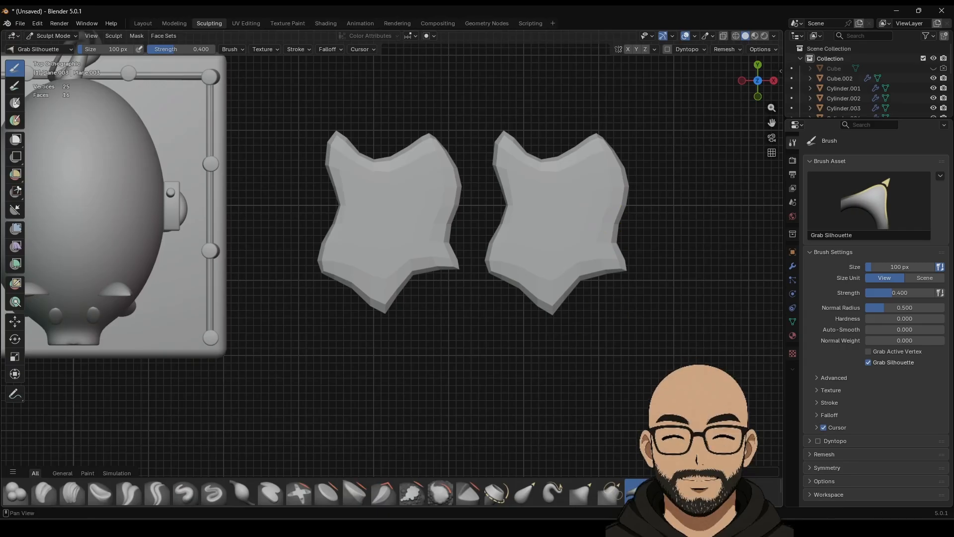
click(619, 498)
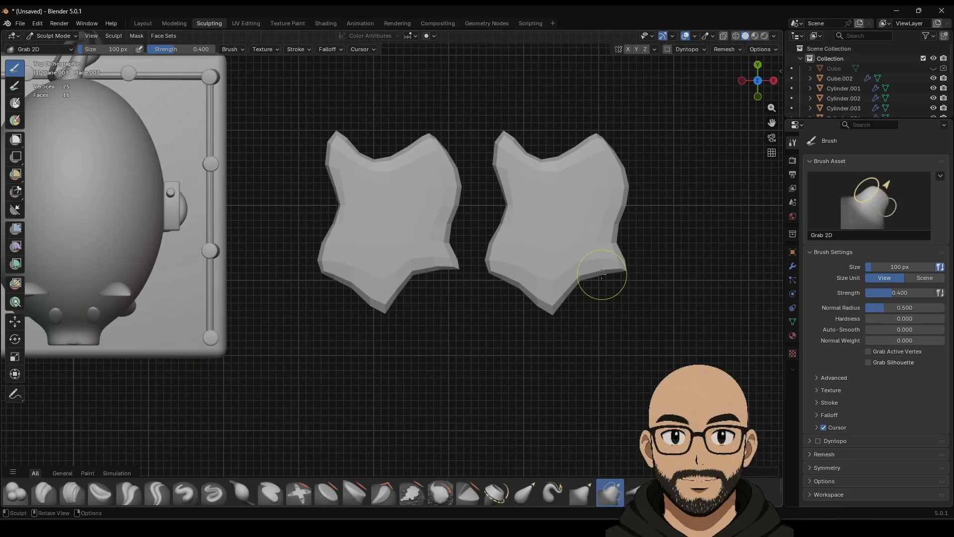
mouse_move(624, 272)
mouse_down()
mouse_move(664, 277)
mouse_move(611, 252)
mouse_up()
mouse_move(546, 309)
mouse_down()
mouse_move(546, 273)
mouse_move(542, 393)
mouse_move(458, 417)
mouse_up()
drag(539, 276, 543, 244)
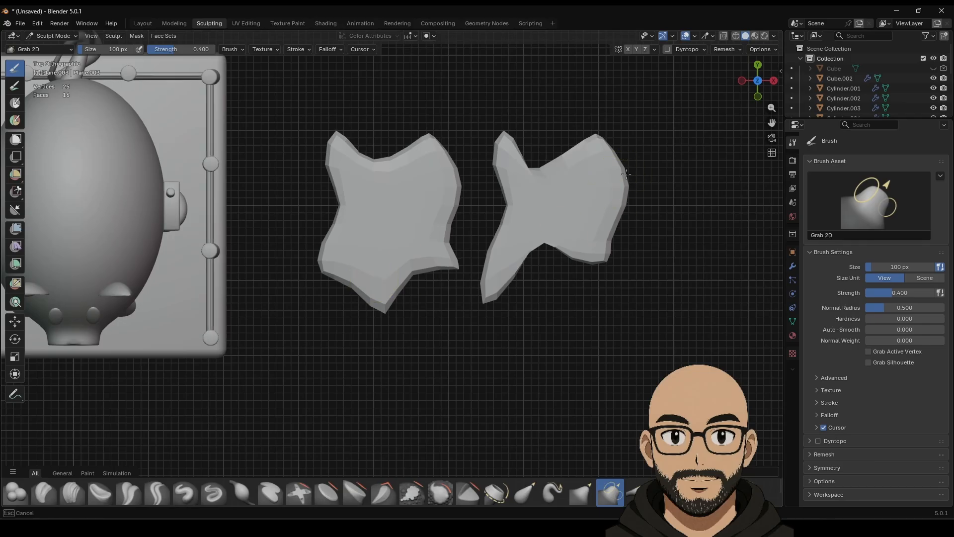
mouse_move(626, 173)
mouse_down()
mouse_move(555, 172)
mouse_move(584, 165)
mouse_move(565, 157)
mouse_move(607, 203)
mouse_move(544, 249)
mouse_move(541, 271)
mouse_move(502, 294)
mouse_move(571, 273)
mouse_up()
shift+drag(494, 214, 520, 212)
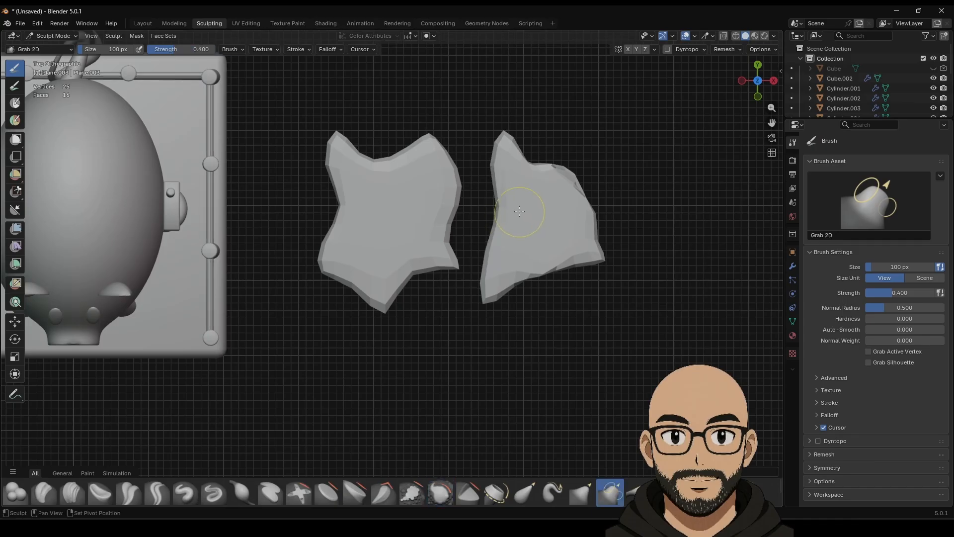
Step: Examine the sculpted copy's vertices and edges by comparing it in Edit Mode and Sculpt Mode
key(Tab)
mouse_move(330, 122)
middle_down()
mouse_move(407, 96)
mouse_move(479, 130)
mouse_move(454, 154)
middle_up()
key(Tab)
scroll(486, 195, up, 3)
middle_drag(486, 195, 476, 192)
key(Tab)
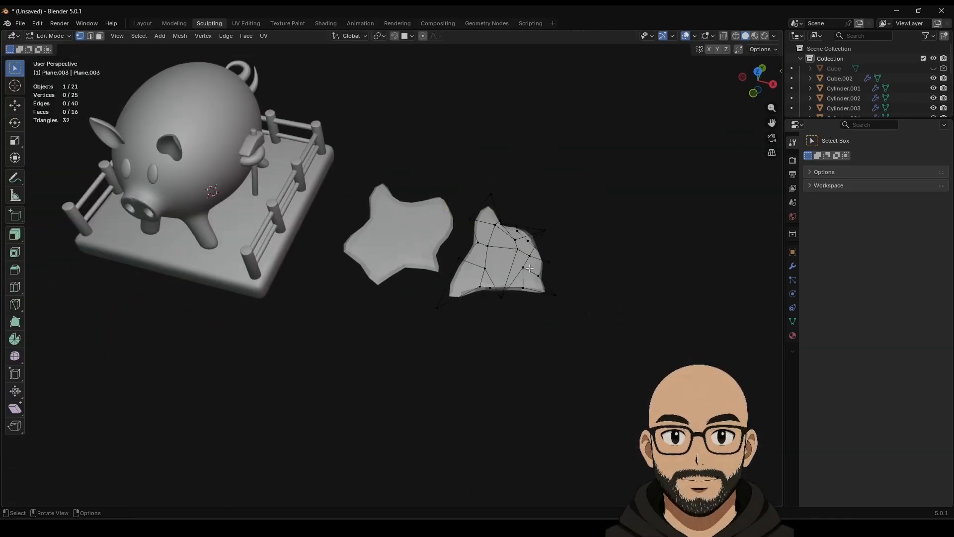
key(Tab)
key(Tab)
key(Tab)
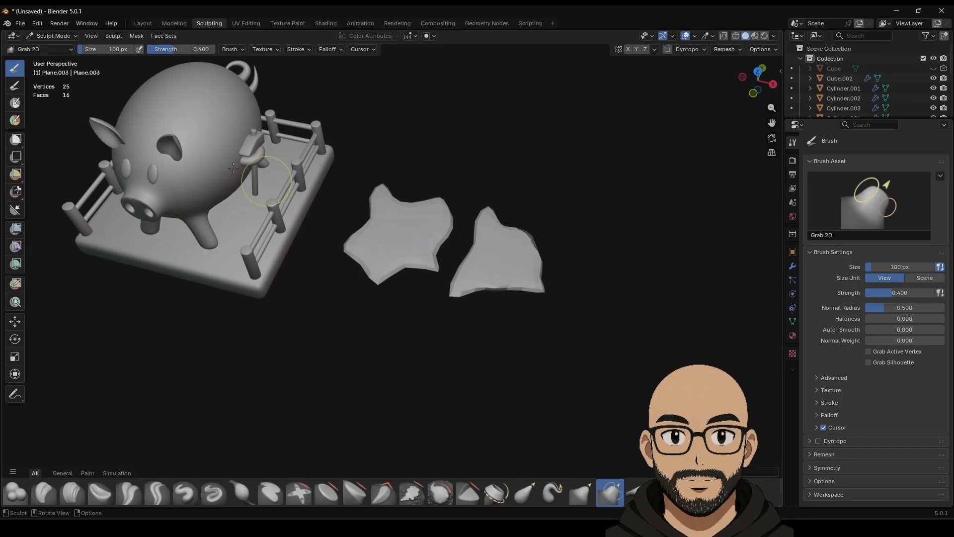
Step: Return to the Layout workspace and delete the sculpted copy of the patch
key(Tab)
click(143, 23)
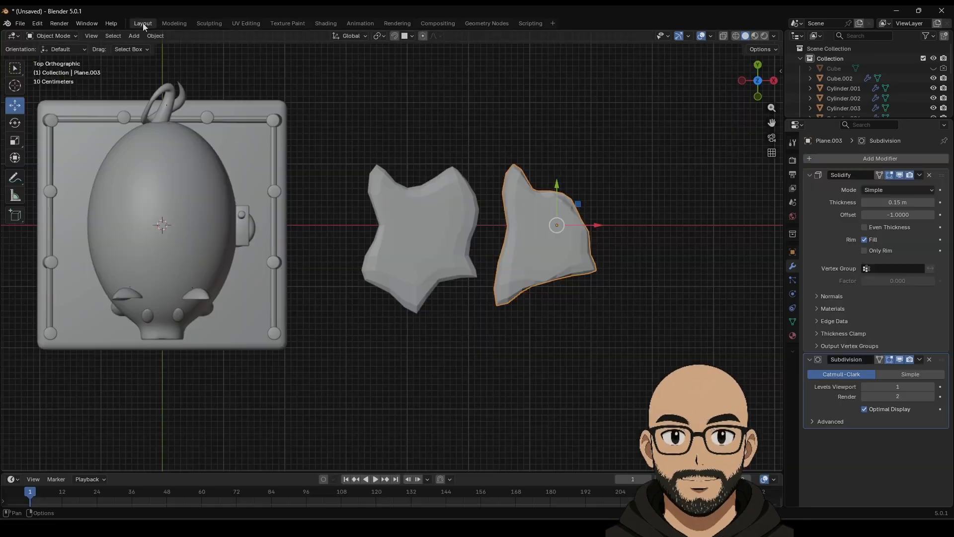
key(Delete)
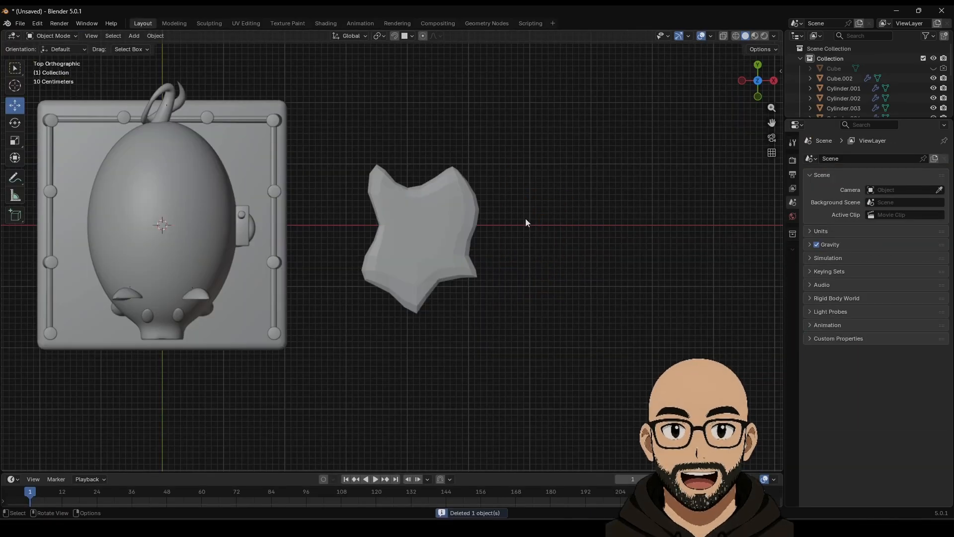
Step: Add a Bézier curve at the origin and delete all of its default points in Edit Mode
click(134, 36)
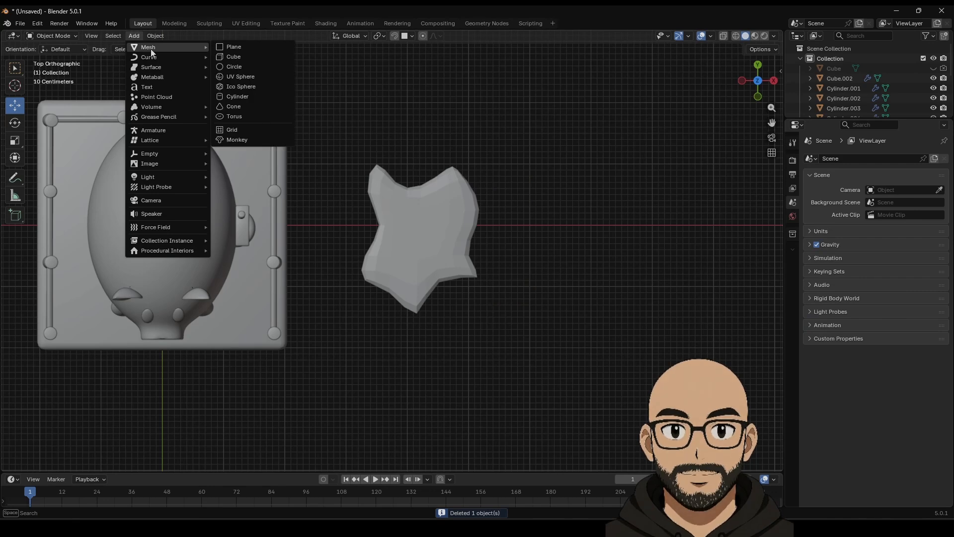
mouse_move(189, 47)
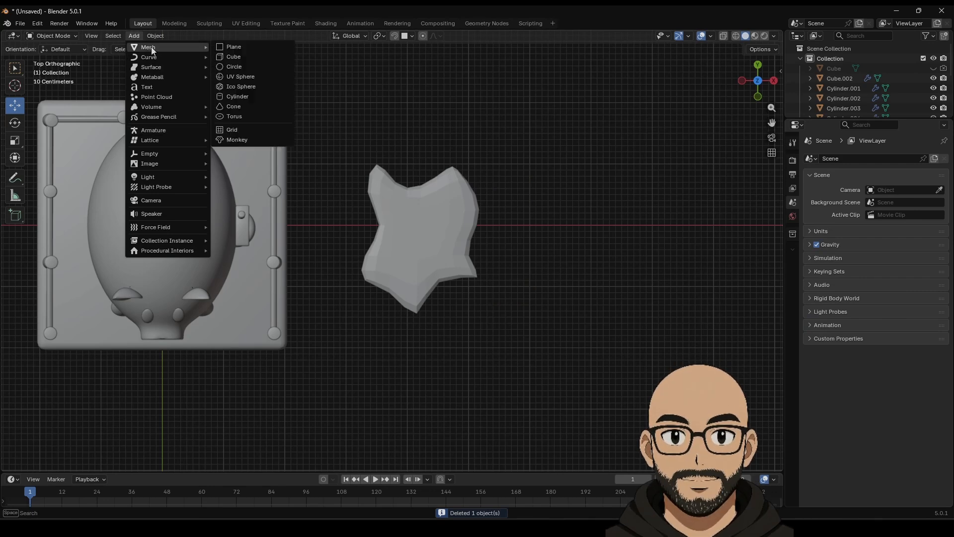
mouse_move(154, 59)
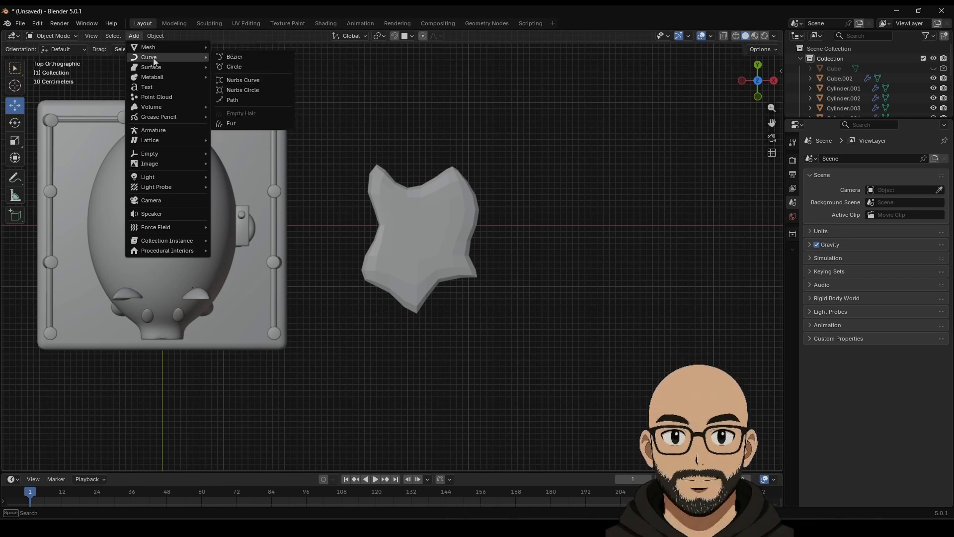
click(243, 61)
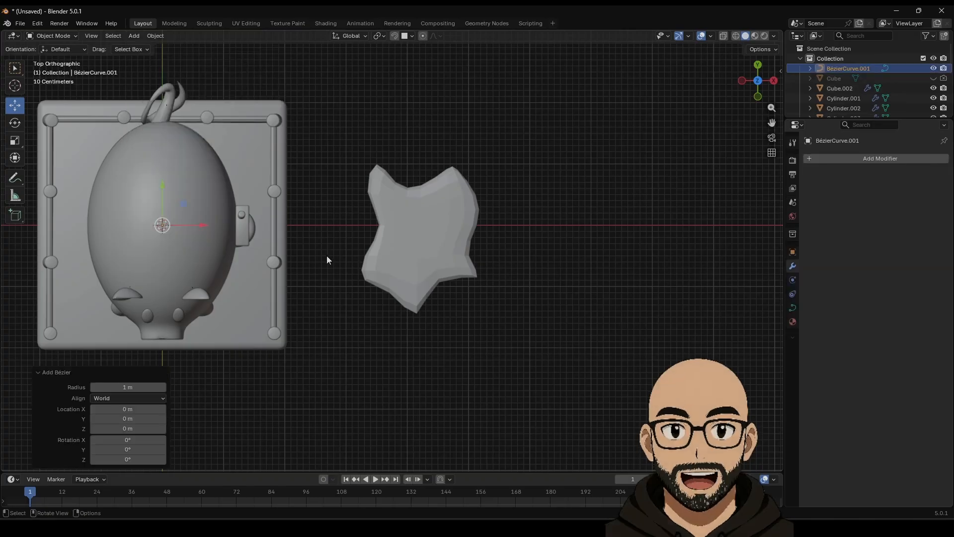
key(Tab)
key(x)
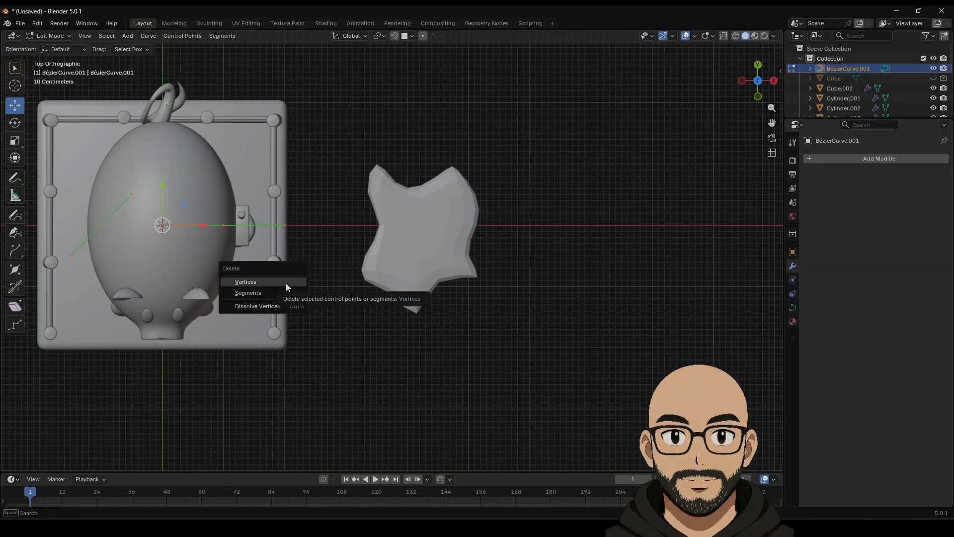
click(286, 282)
Step: Draw a freehand, wavy, nearly closed outline with several rounded lobes beside the existing patch, using the Draw curve tool
click(15, 216)
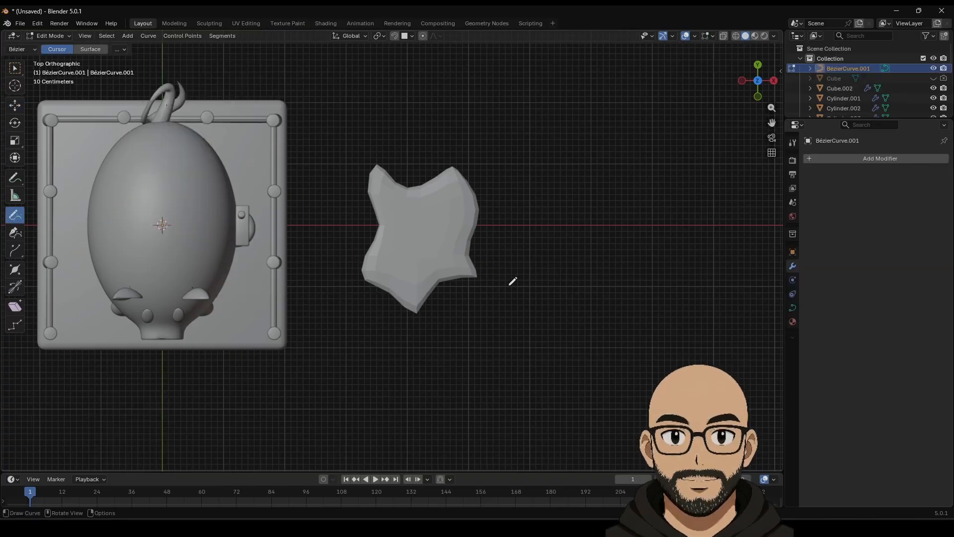
drag(512, 284, 548, 251)
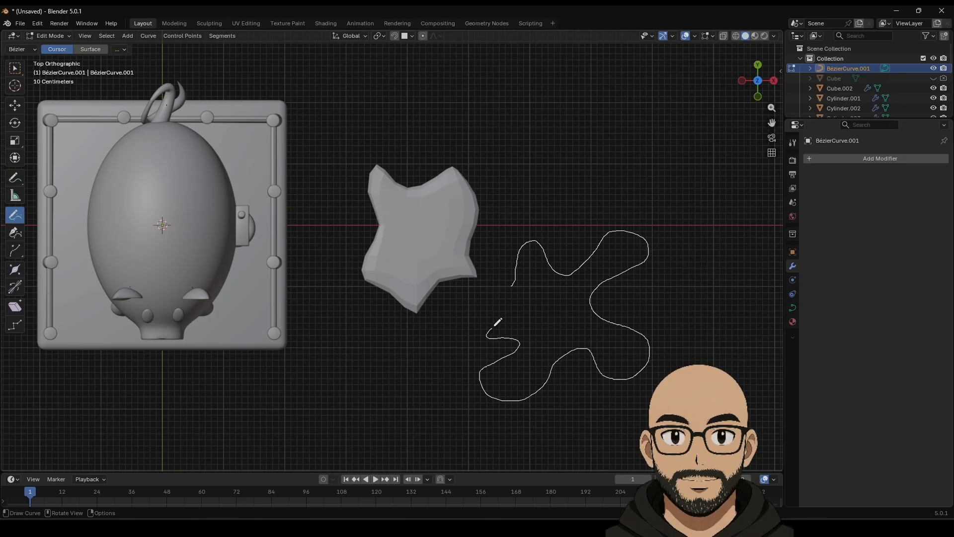
drag(519, 305, 504, 298)
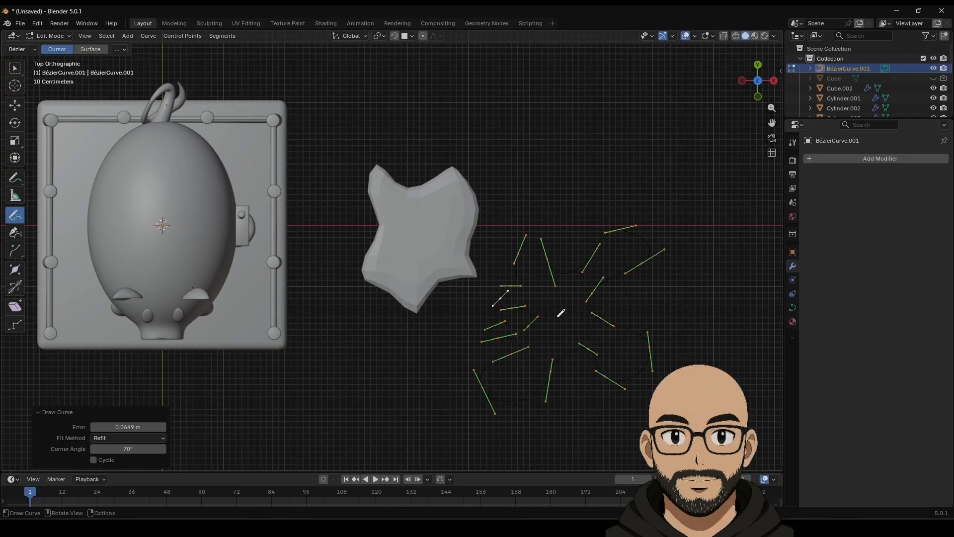
Step: Select the outline's two open end points and look through the curve commands for a way to join them
click(15, 105)
scroll(514, 332, up, 5)
shift+middle_drag(626, 349, 550, 304)
scroll(567, 312, up, 3)
click(556, 338)
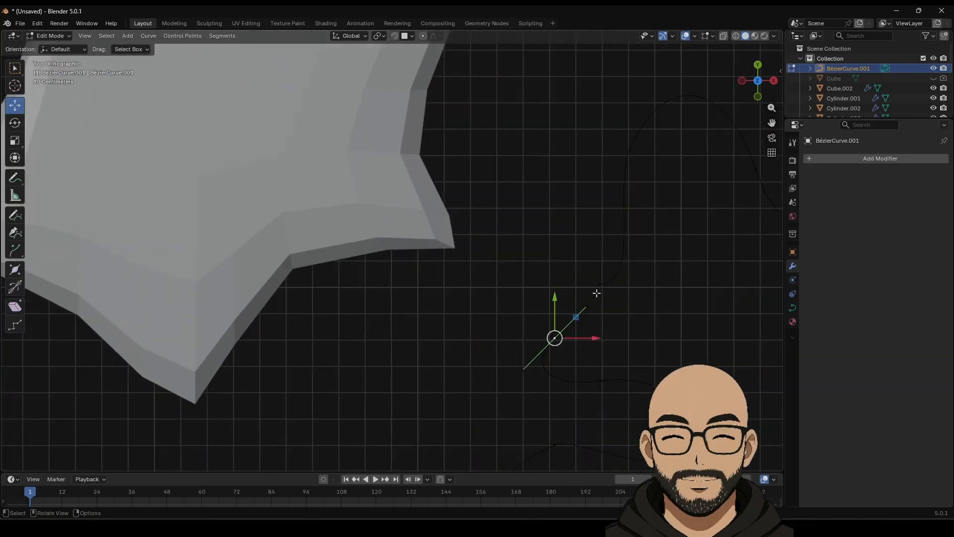
shift+click(599, 286)
right_click(596, 284)
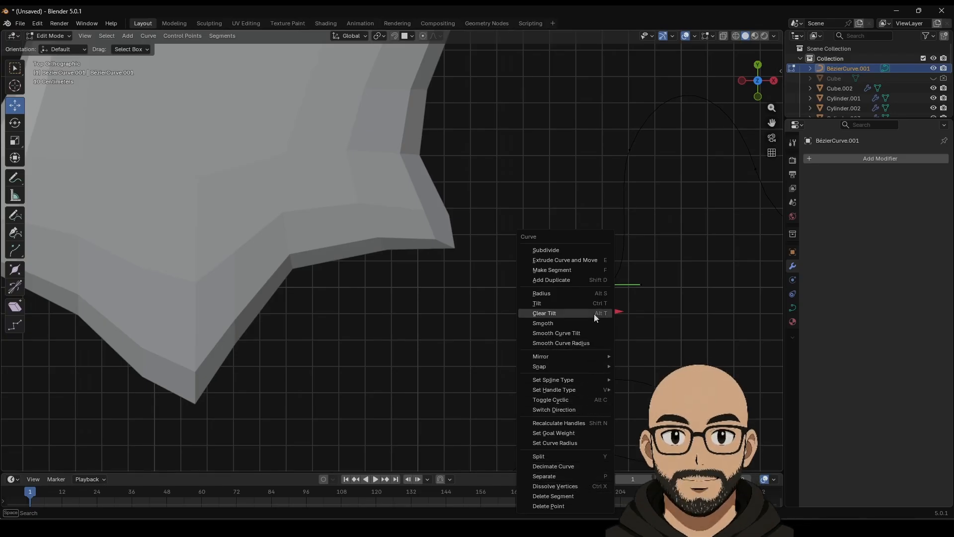
click(193, 36)
click(193, 35)
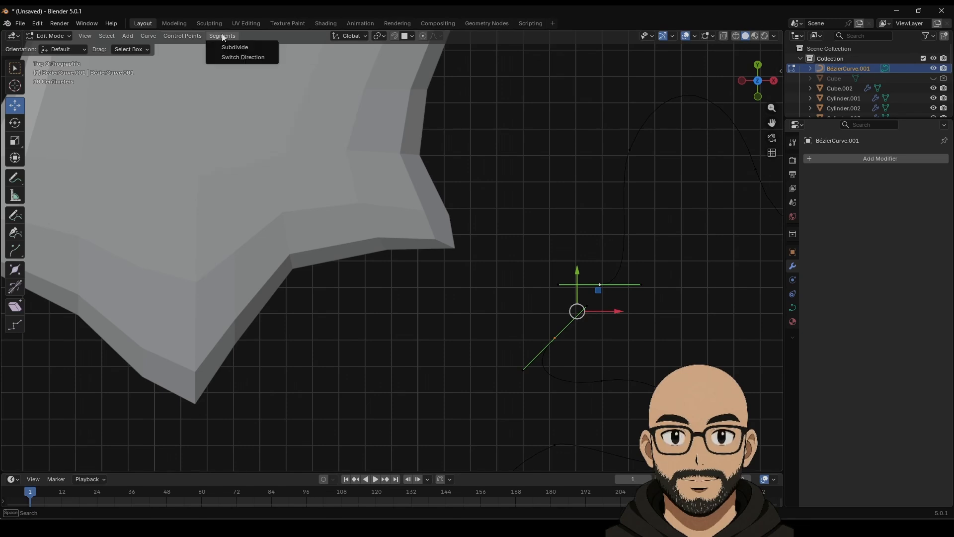
mouse_move(151, 40)
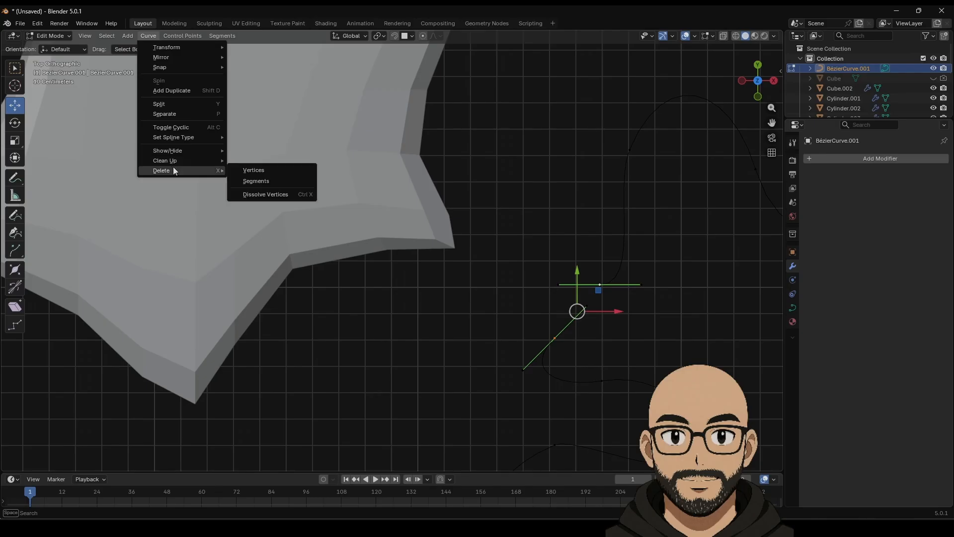
mouse_move(180, 138)
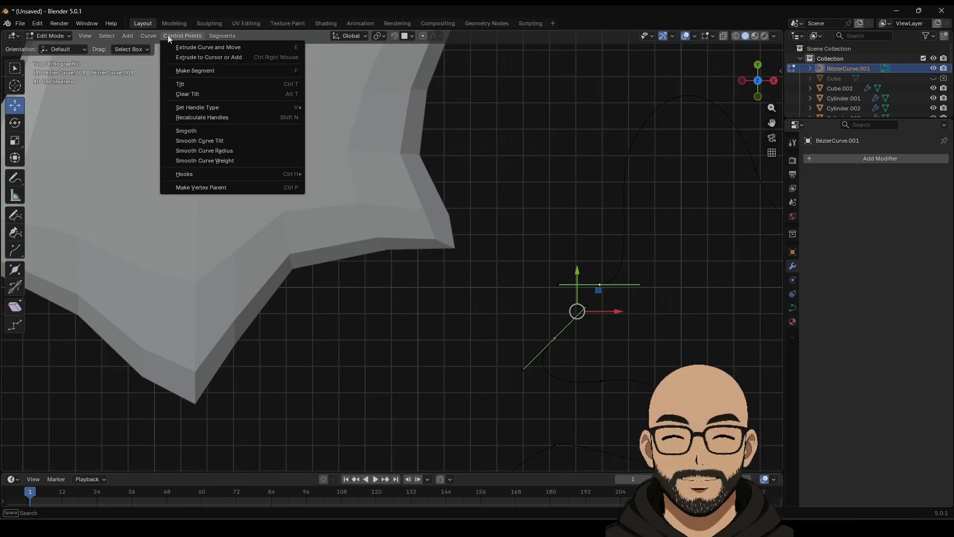
middle_drag(438, 297, 522, 351)
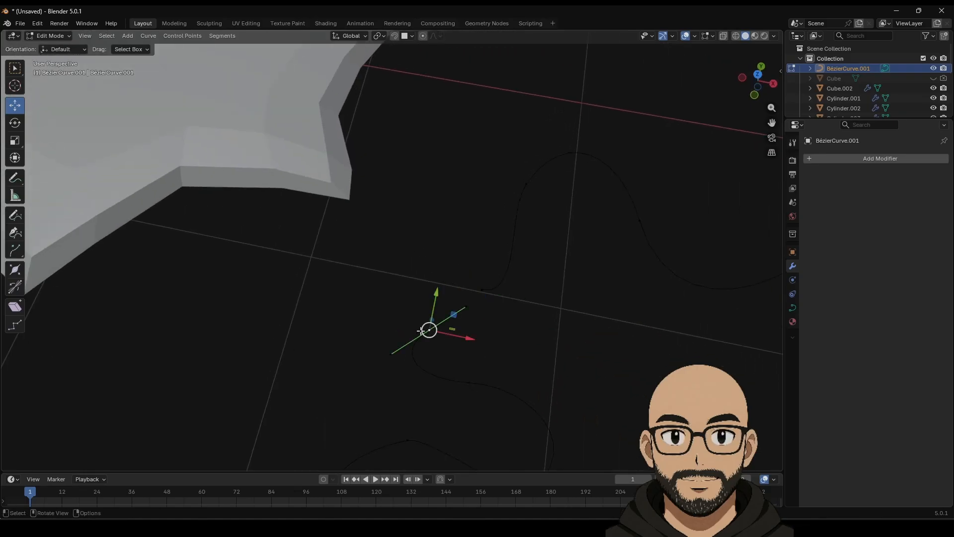
right_click(482, 293)
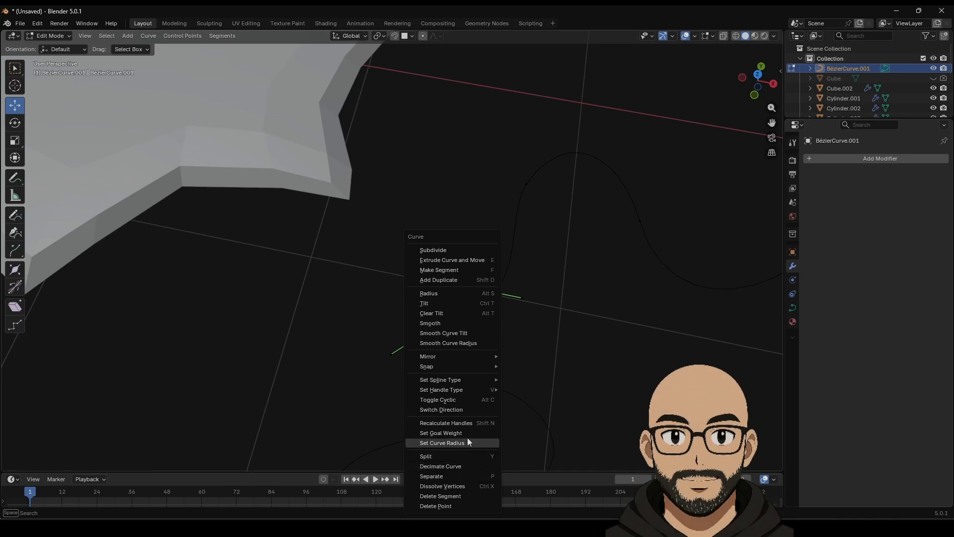
mouse_move(468, 386)
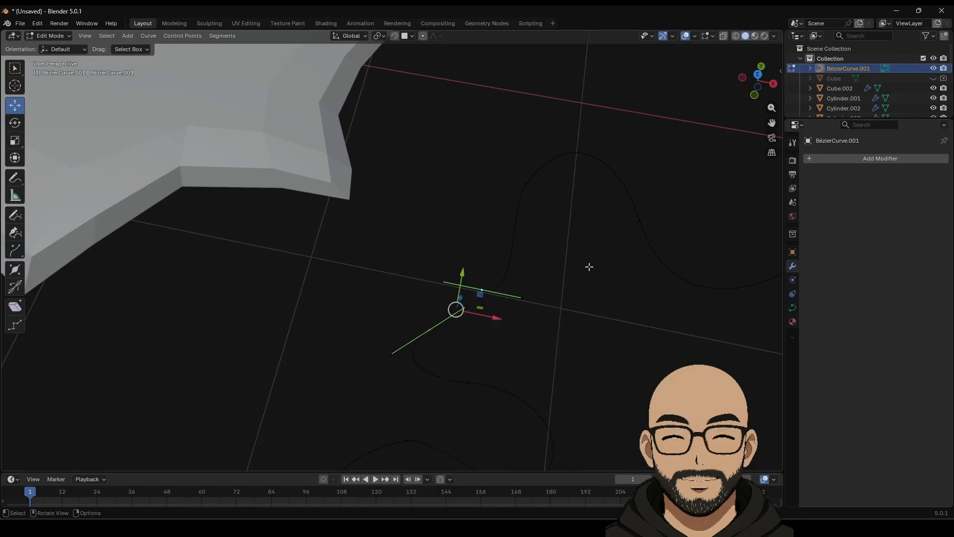
Step: Move one open end point of the outline closer to the other, about 0.08 m in X, 0.08 m in Y and 0.02 m in Z
key(Tab)
click(455, 329)
key(Tab)
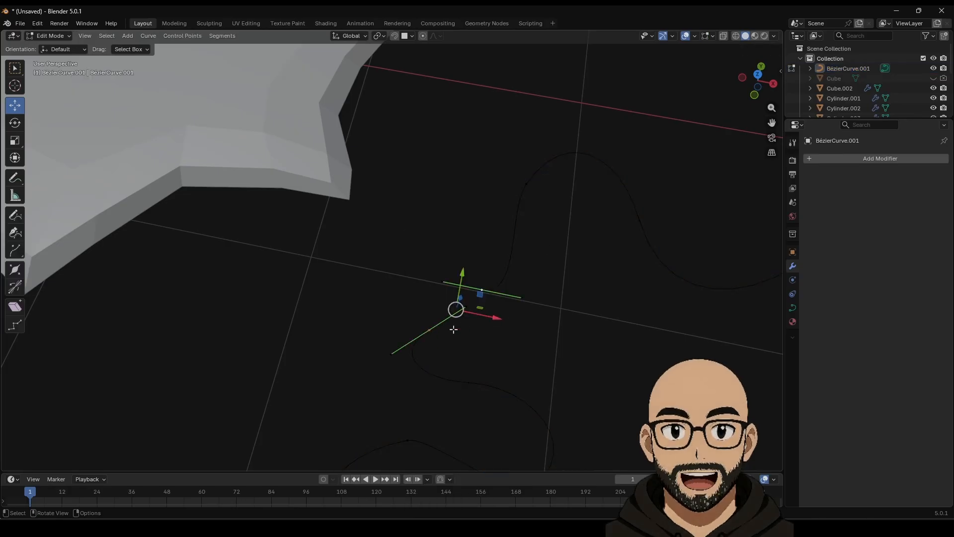
click(428, 331)
drag(437, 329, 465, 310)
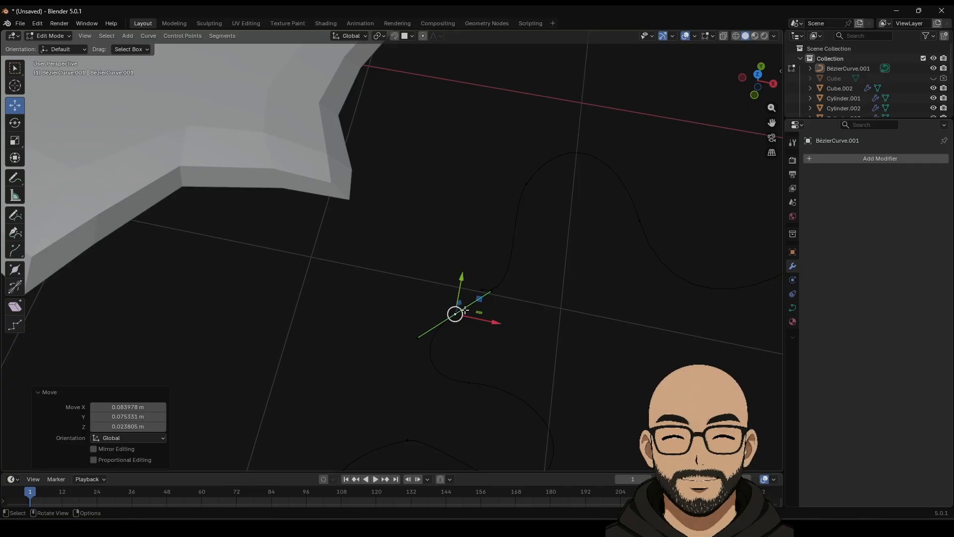
Step: Convert the drawn curve outline to a mesh in Object Mode
key(Tab)
click(492, 288)
right_click(491, 287)
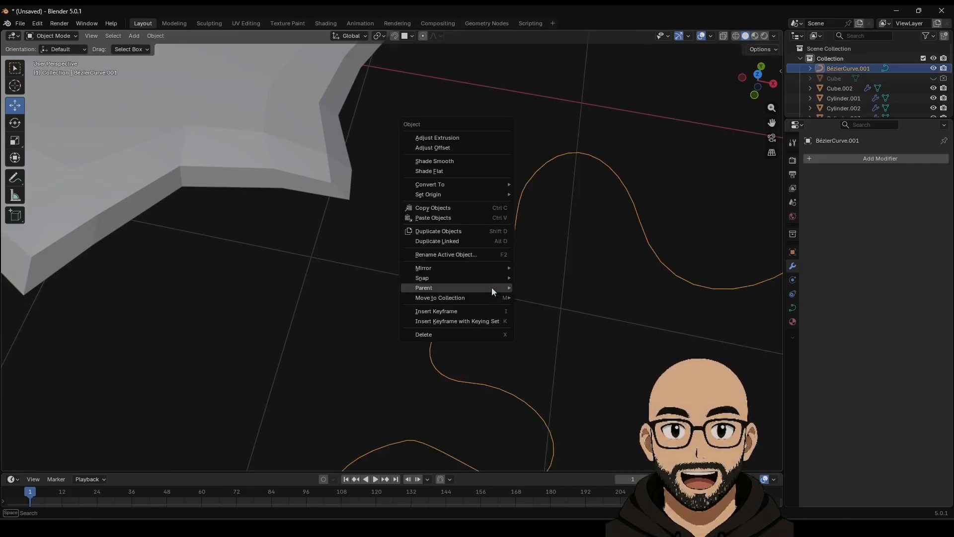
mouse_move(466, 185)
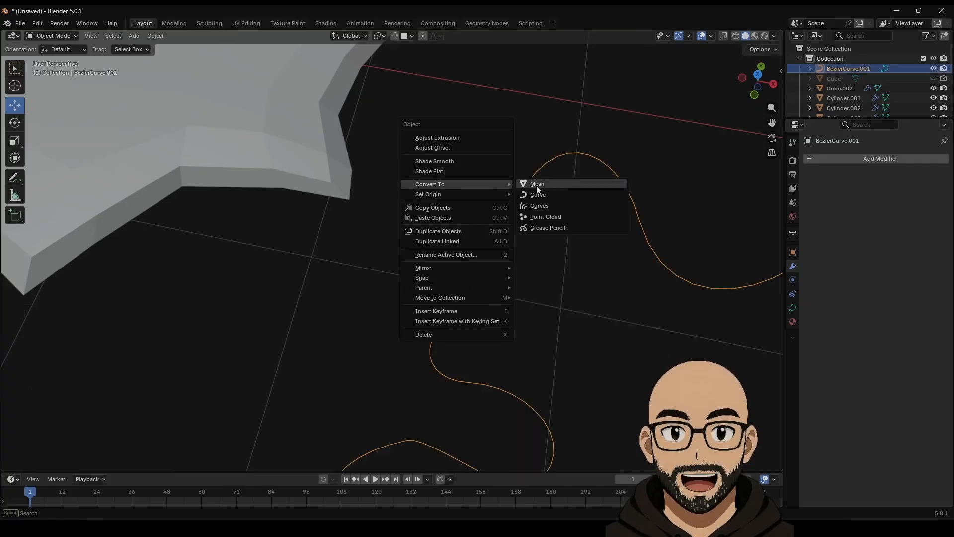
click(545, 187)
Step: Close the mesh outline by merging its two open end vertices at center
key(Tab)
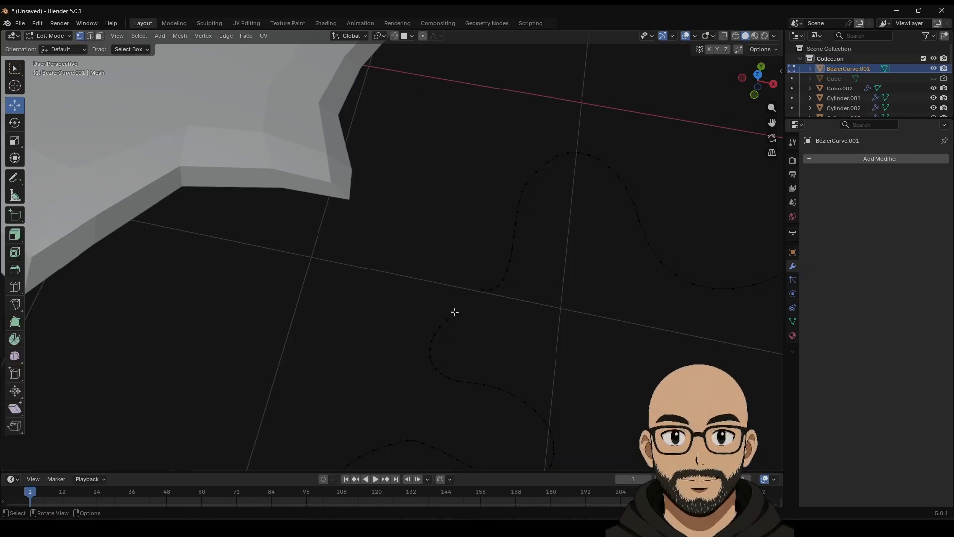
right_click(452, 316)
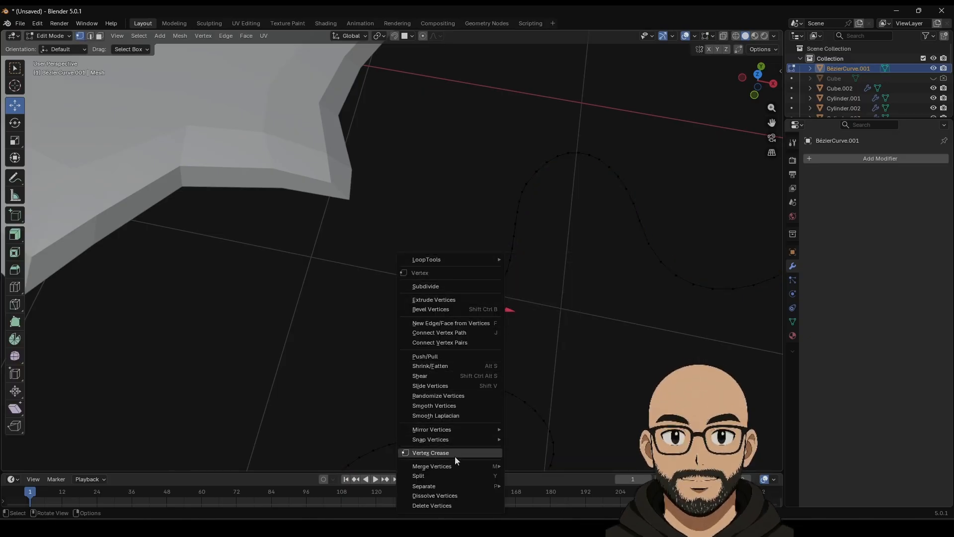
mouse_move(470, 463)
click(556, 406)
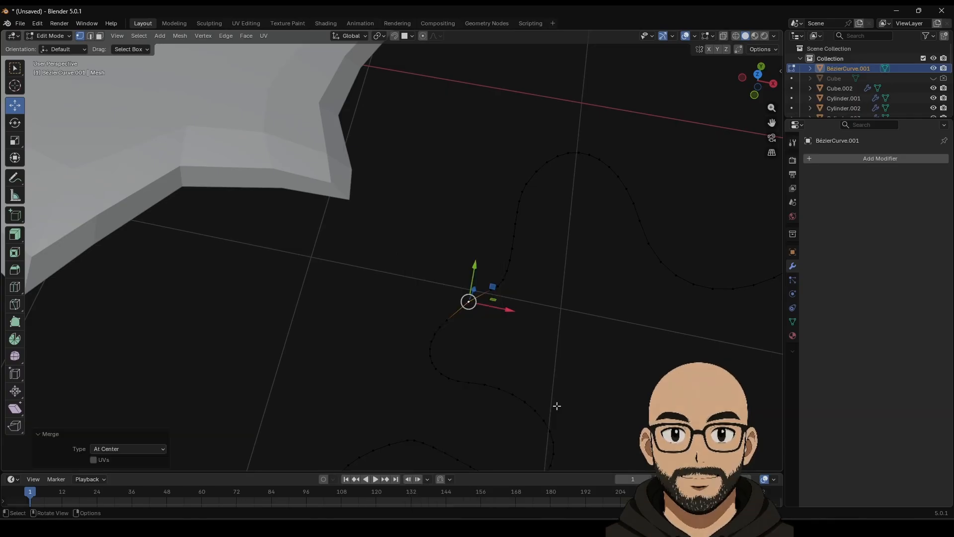
drag(470, 304, 470, 303)
key(Tab)
Step: Convert the closed mesh outline back to a curve and check its points in Edit Mode
scroll(604, 406, down, 2)
scroll(605, 407, down, 5)
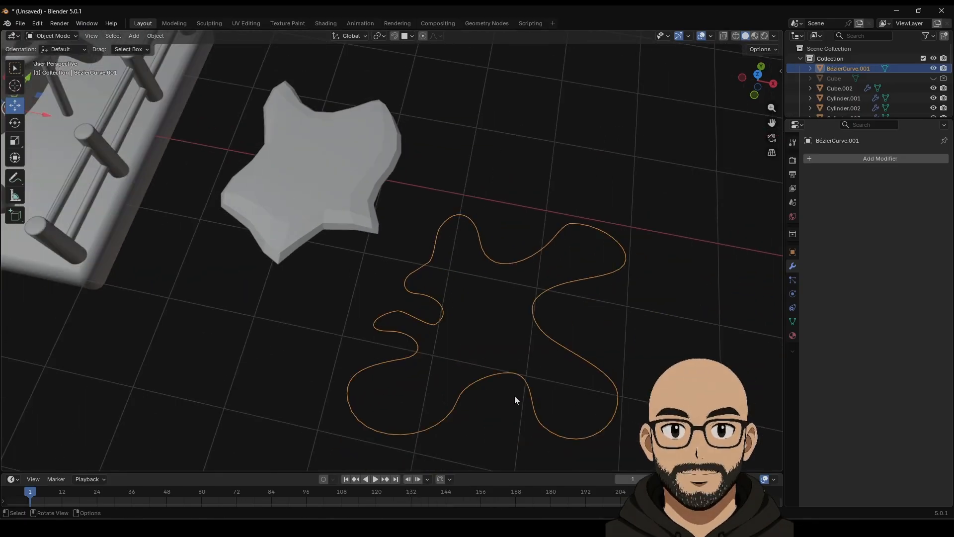
middle_drag(485, 377, 513, 284)
key(Tab)
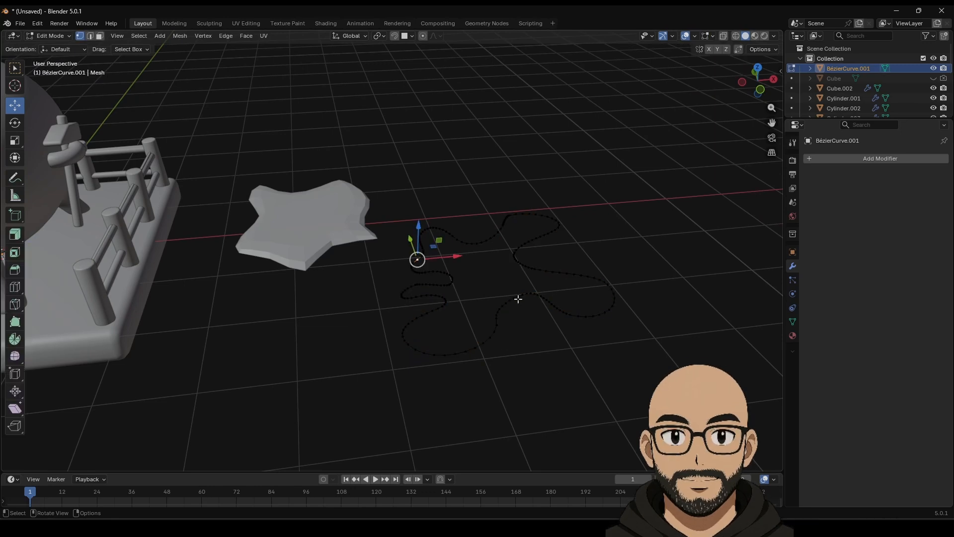
key(Tab)
key(Tab)
key(Tab)
right_click(529, 294)
mouse_move(529, 294)
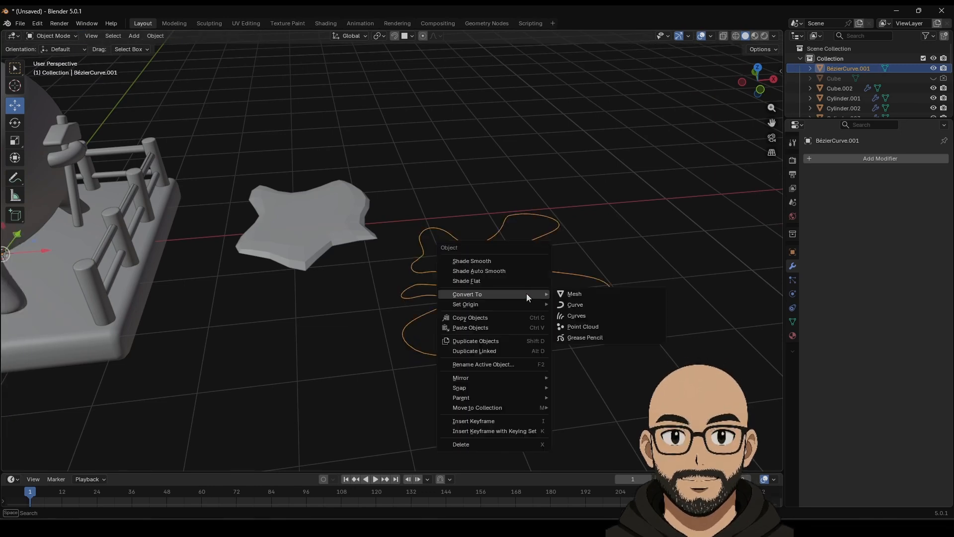
click(580, 305)
key(Tab)
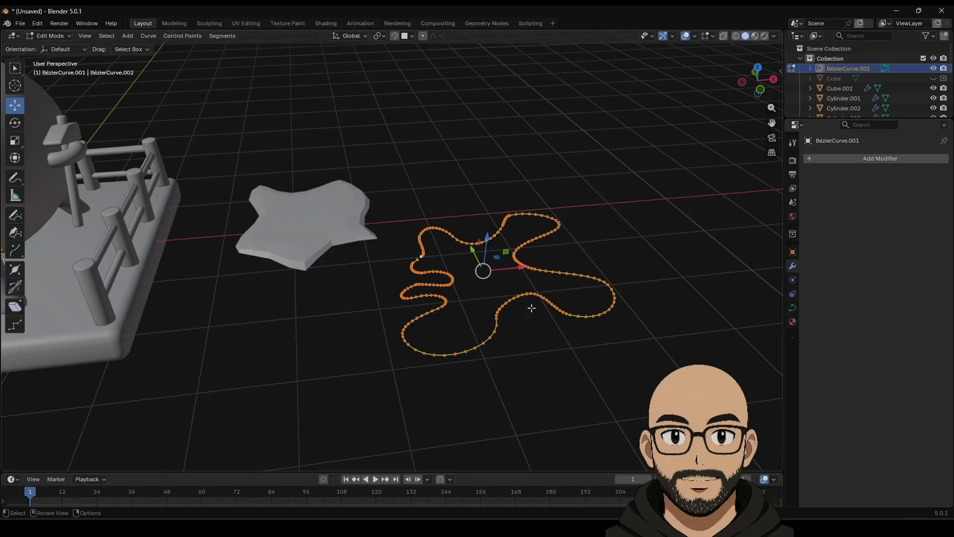
key(Tab)
key(Tab)
key(Tab)
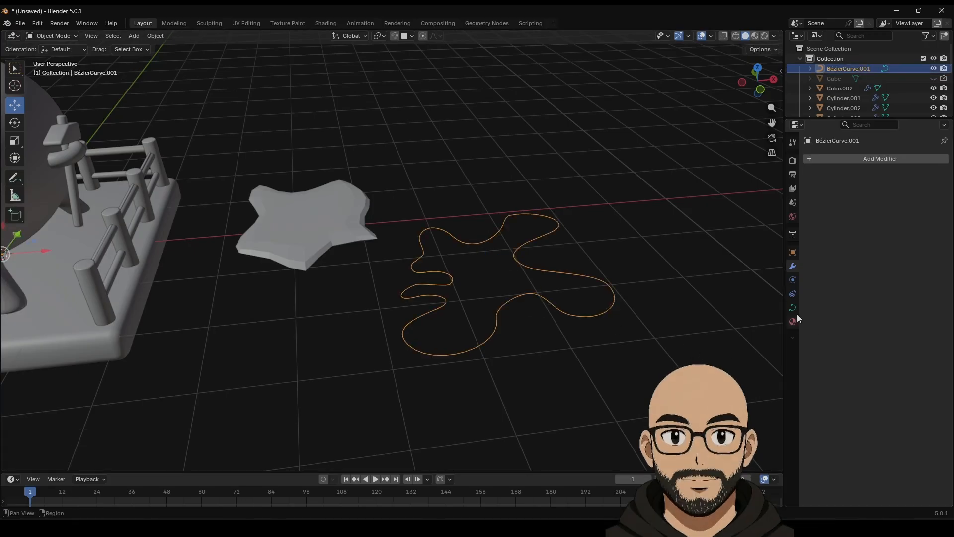
Step: Try giving the curve thickness with offset 0.43 m, extrude 0.07 m, filled caps and bevel depth 0.09 m
click(793, 307)
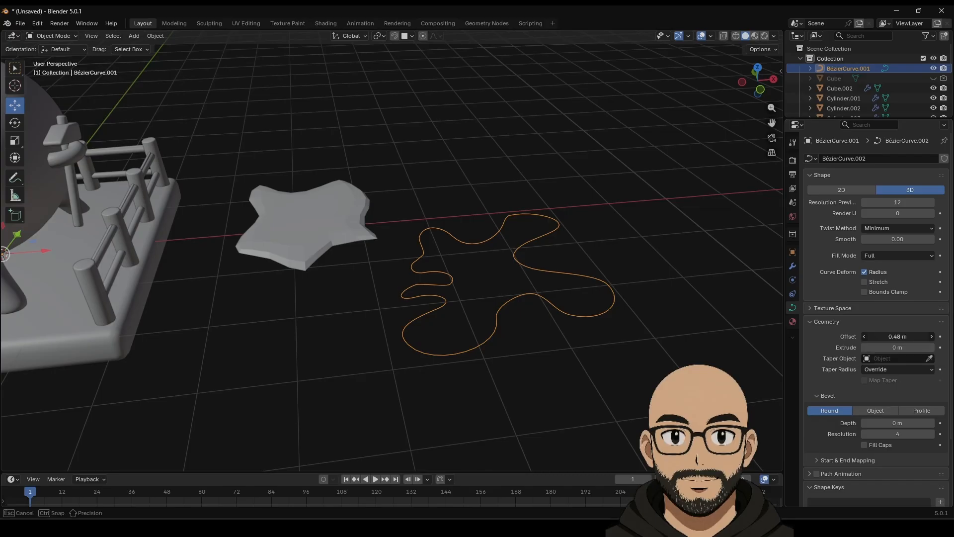
mouse_move(898, 336)
mouse_down()
mouse_move(888, 337)
mouse_move(904, 348)
mouse_move(899, 336)
mouse_up()
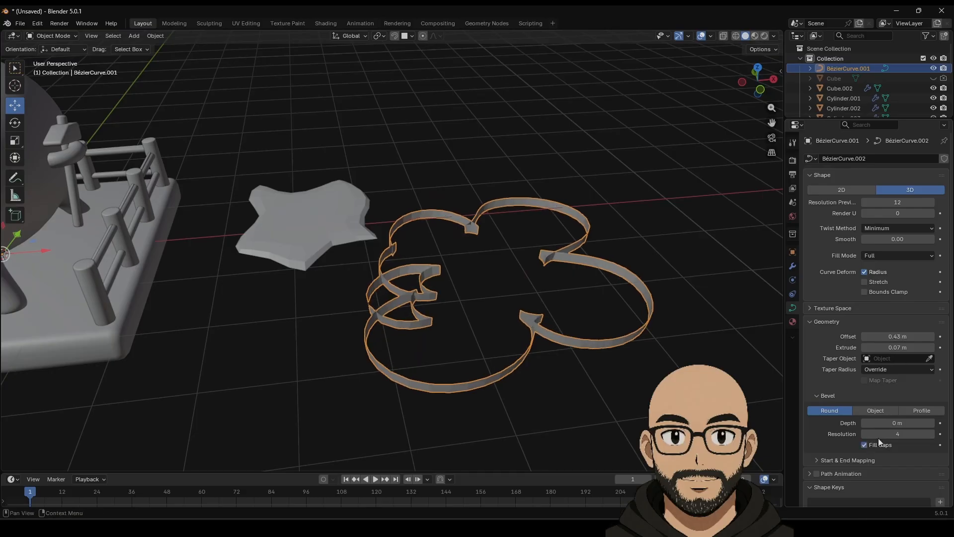
mouse_move(890, 423)
mouse_down()
mouse_move(915, 423)
mouse_move(901, 423)
mouse_up()
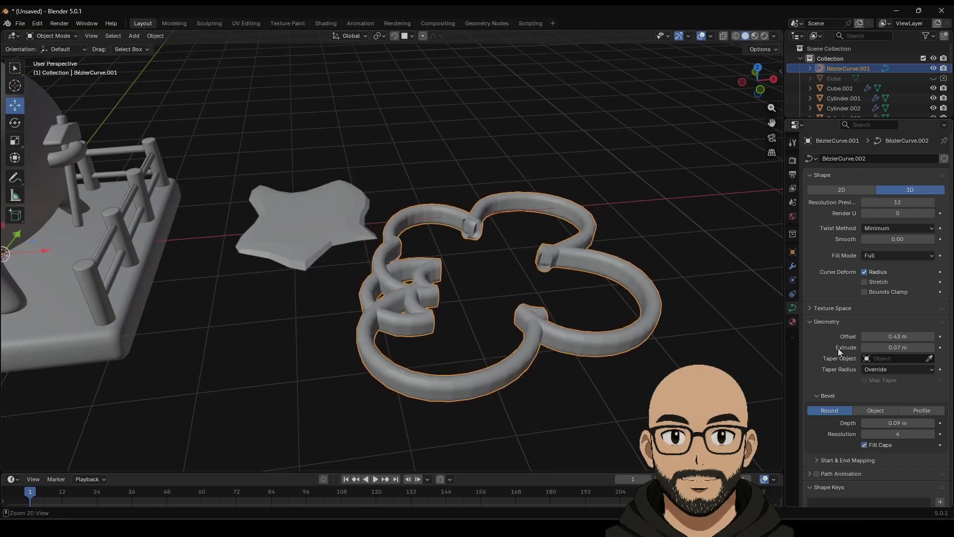
Step: Undo the curve's bevel depth, cap fill and extrusion changes
key(ctrl+z)
key(ctrl+z)
key(ctrl+z)
key(ctrl+z)
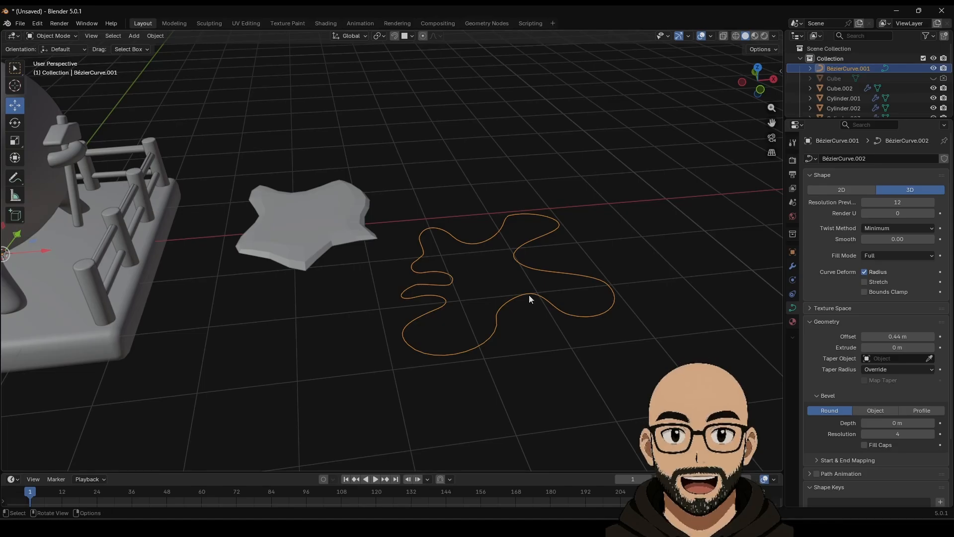
Step: Try to make a segment from all of the outline's selected points in Edit Mode, and return to Object Mode
key(Tab)
key(Tab)
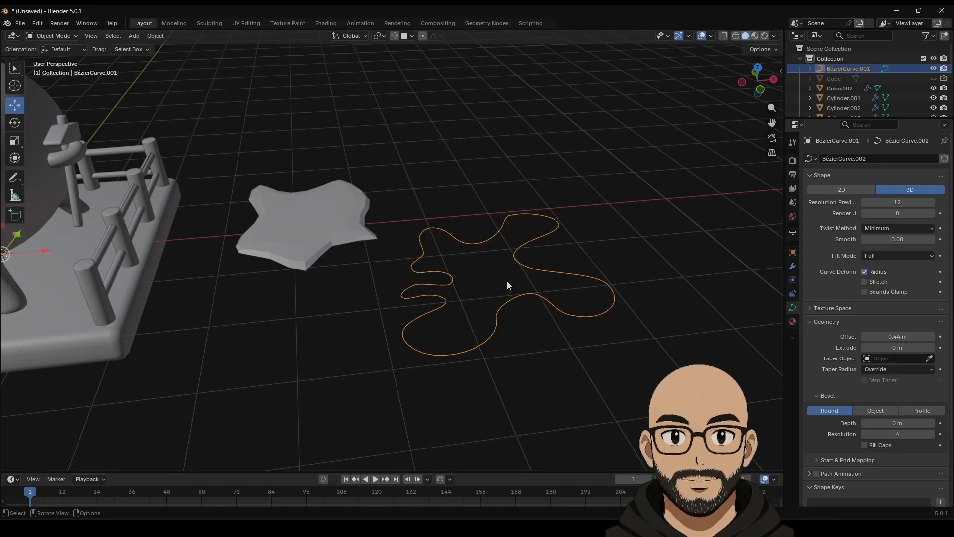
key(Tab)
key(f)
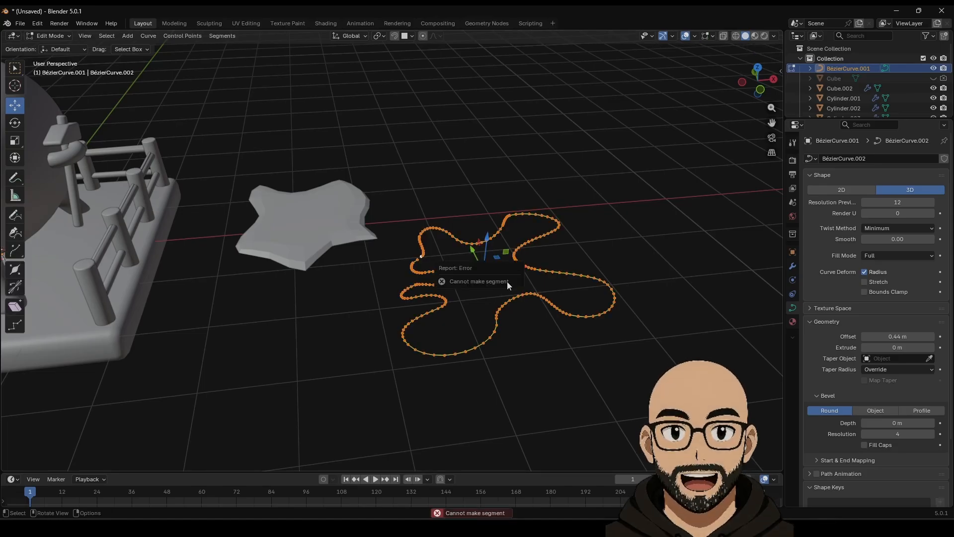
key(Tab)
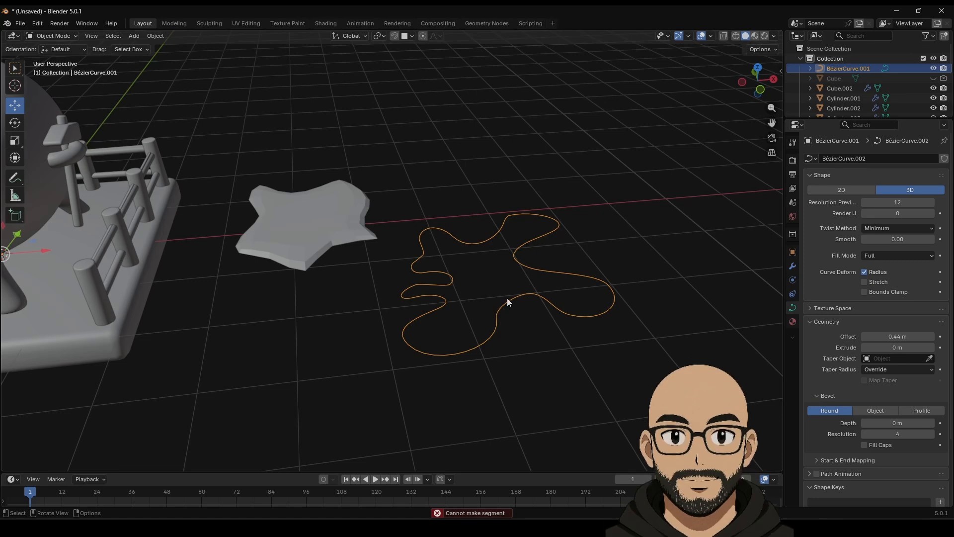
Step: Convert the closed curve outline to a mesh and fill all of its vertices with a single face
right_click(503, 308)
mouse_move(509, 302)
click(562, 301)
key(Tab)
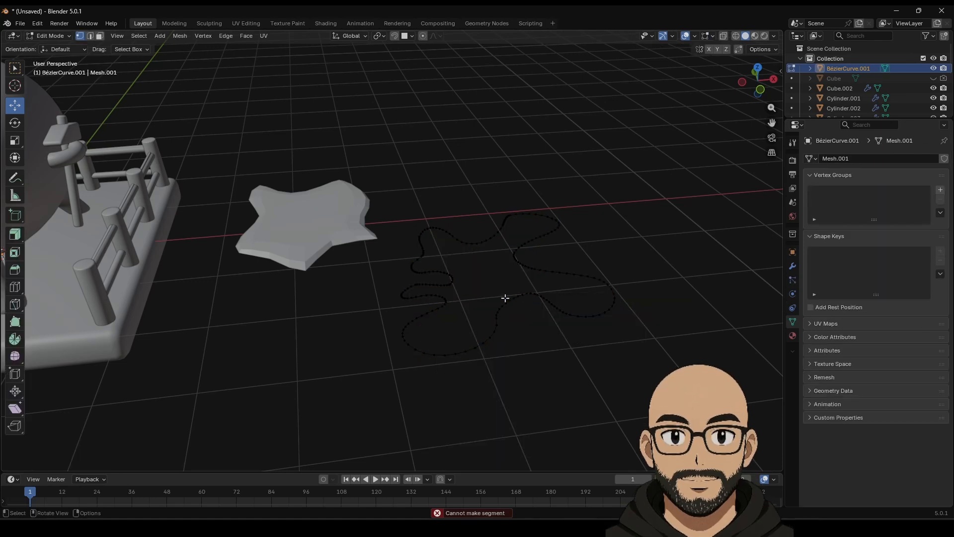
key(a)
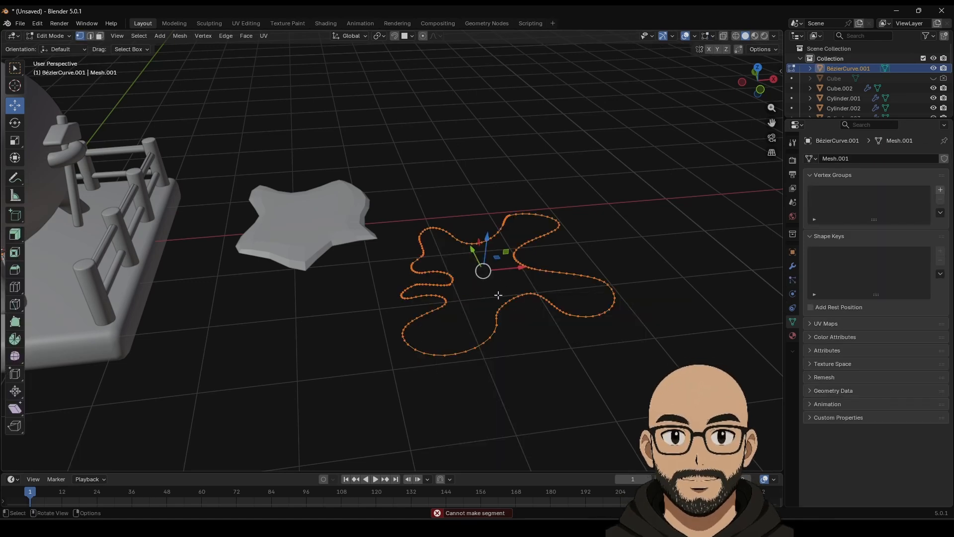
key(f)
key(Tab)
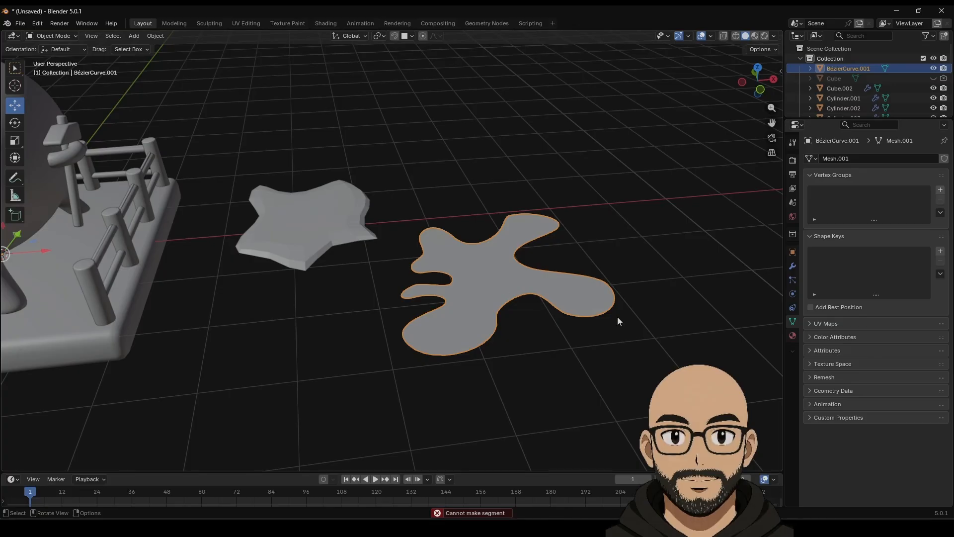
Step: Add a Solidify modifier with 0.16 m thickness and a Subdivision Surface modifier at level 2 to the filled outline
click(793, 267)
click(875, 158)
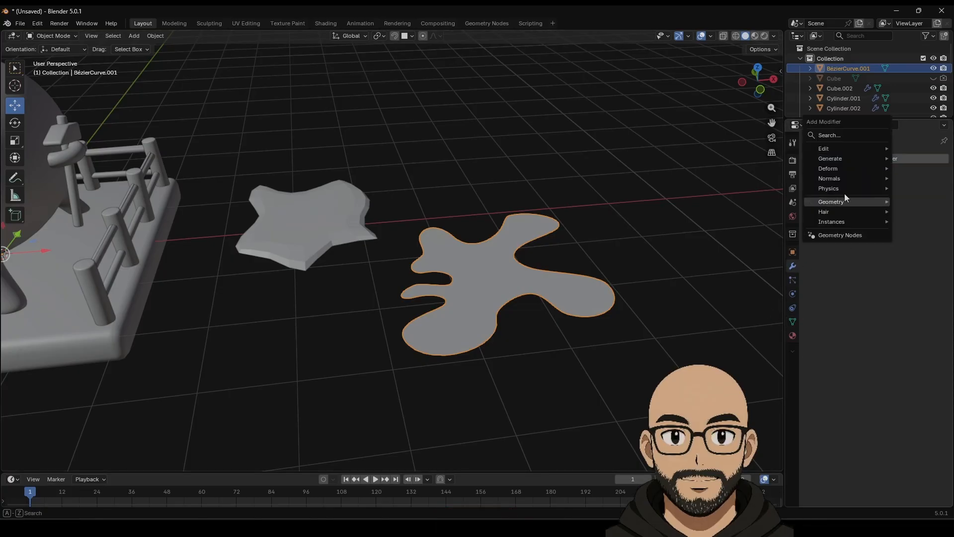
mouse_move(843, 159)
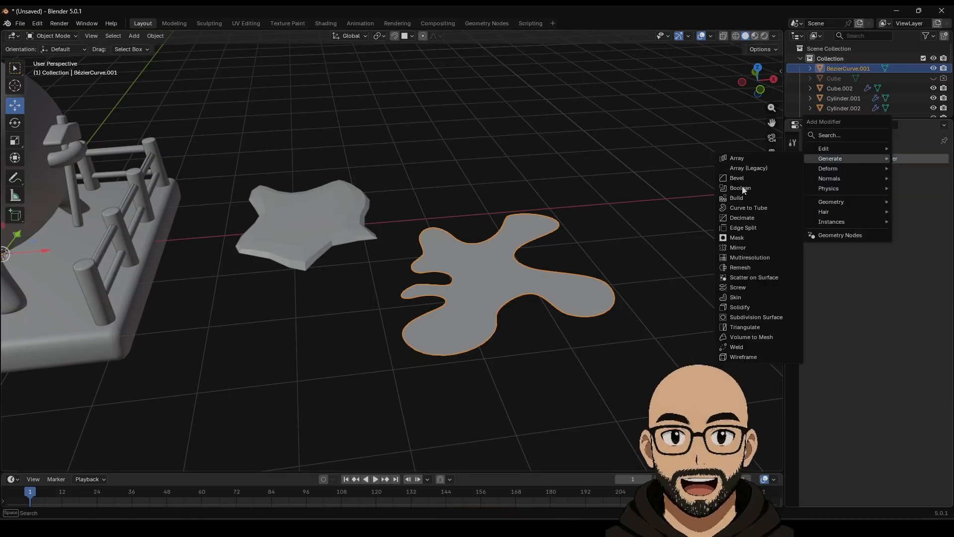
click(750, 307)
drag(898, 202, 920, 202)
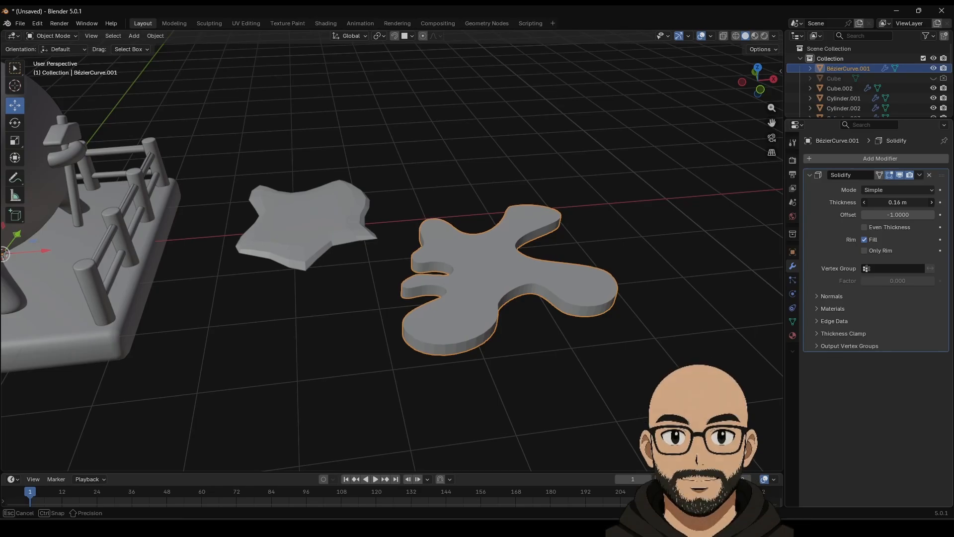
click(861, 160)
mouse_move(835, 159)
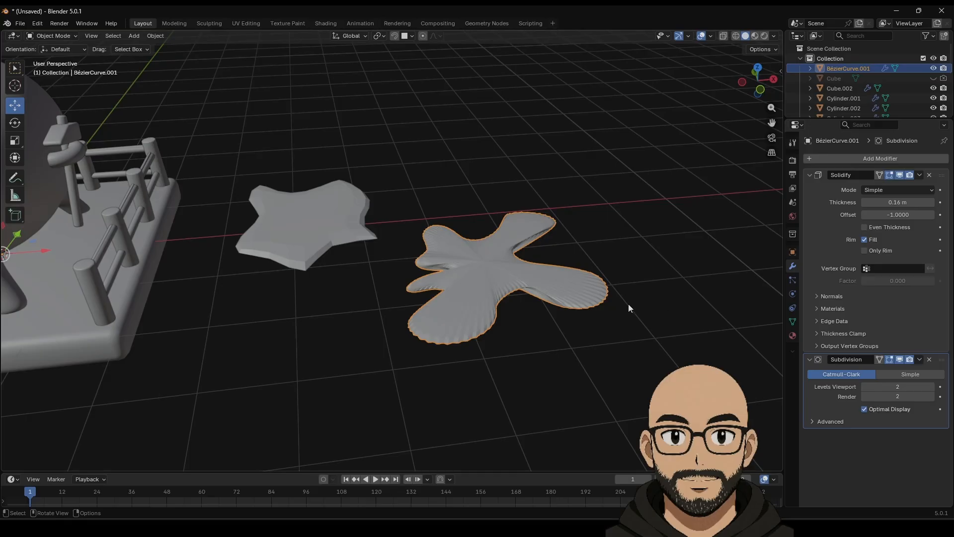
Step: Return to the Layout workspace and delete the patch made from the curve outline
middle_drag(628, 308, 603, 304)
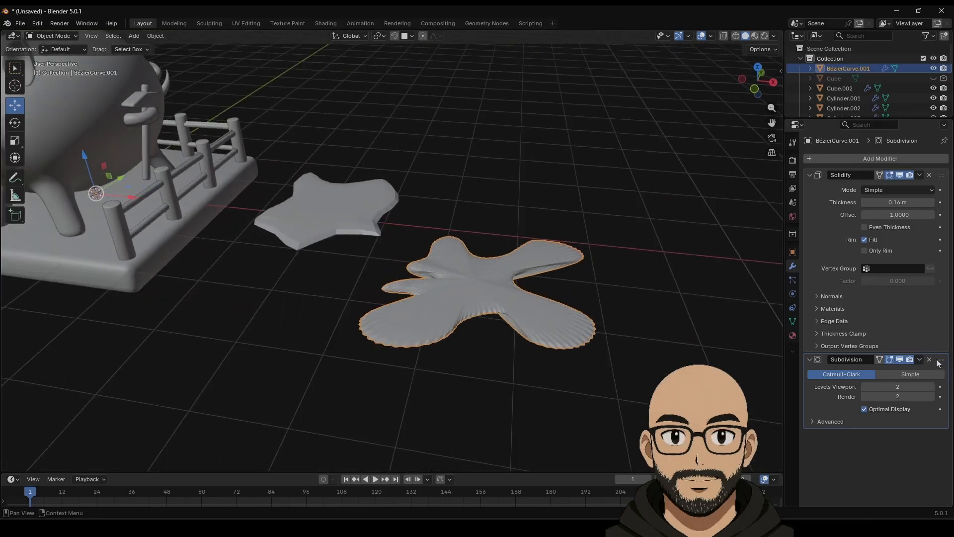
middle_drag(504, 347, 460, 340)
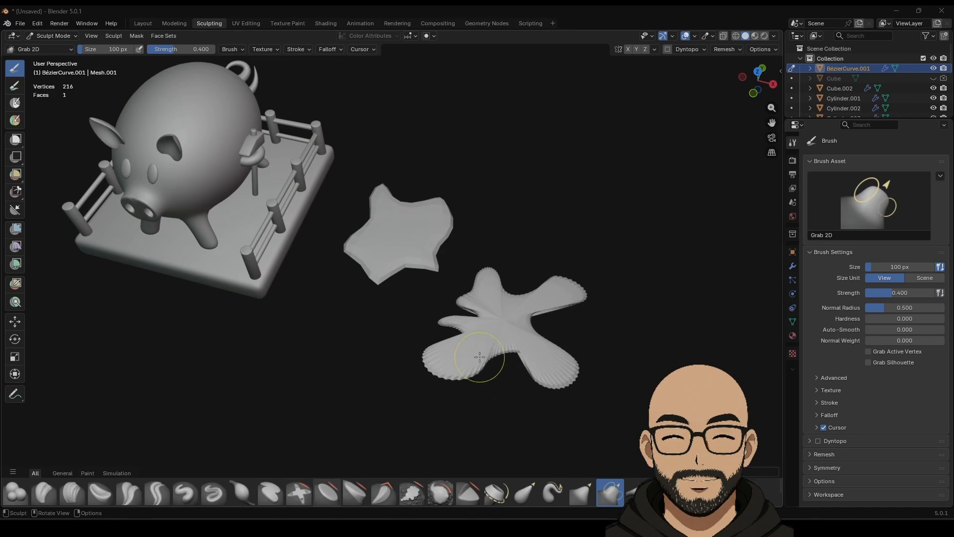
click(143, 23)
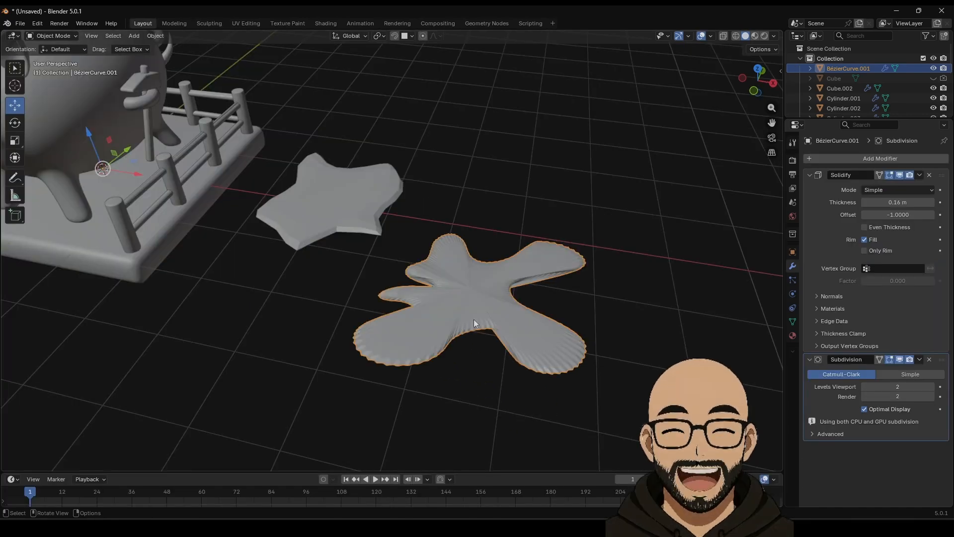
middle_drag(473, 319, 512, 300)
key(Delete)
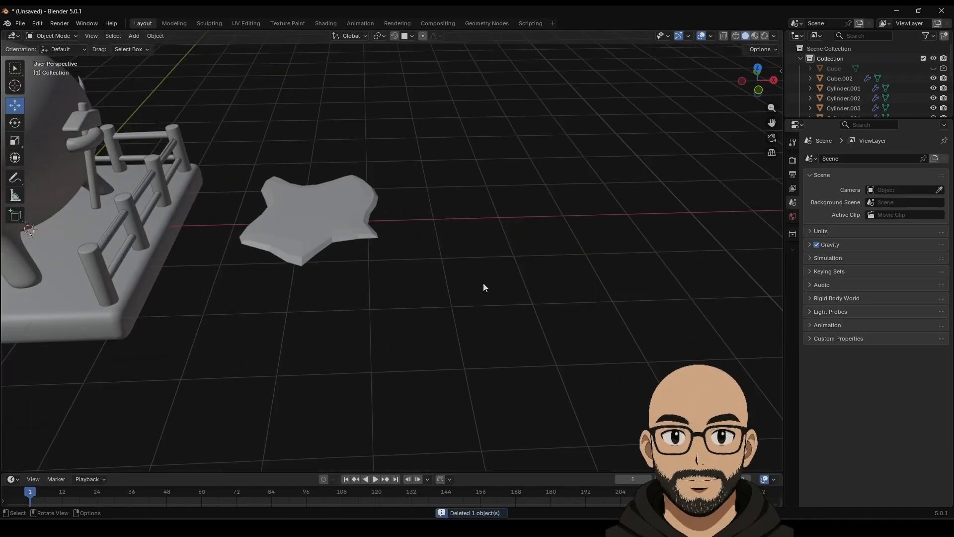
Step: Set the star-shaped patch's Subdivision viewport level to 2 and apply Shade Auto Smooth
click(308, 218)
middle_drag(318, 224, 462, 249)
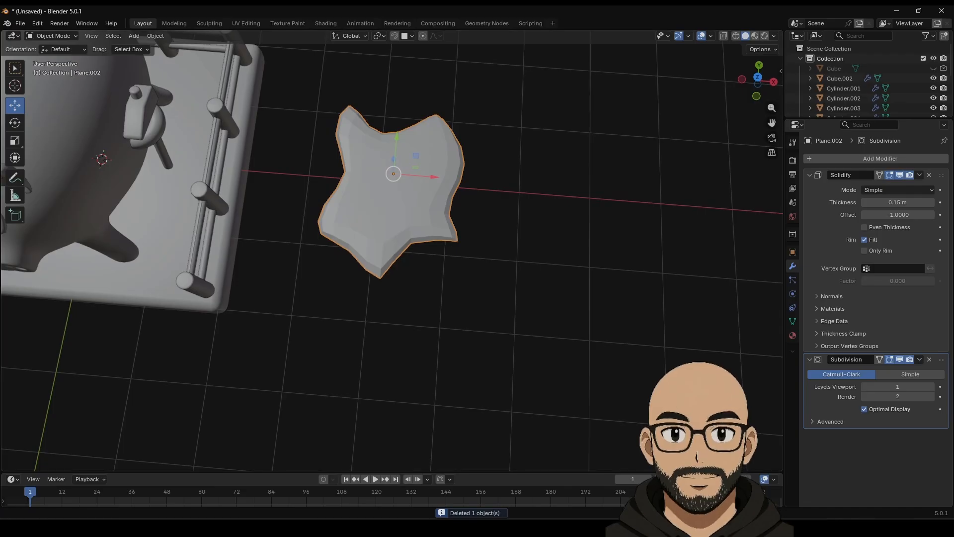
drag(898, 387, 910, 387)
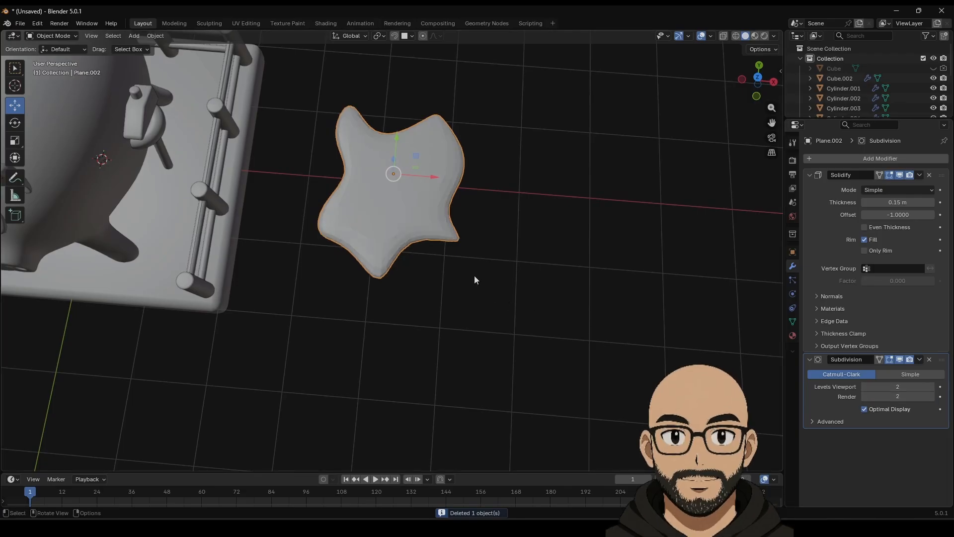
right_click(416, 187)
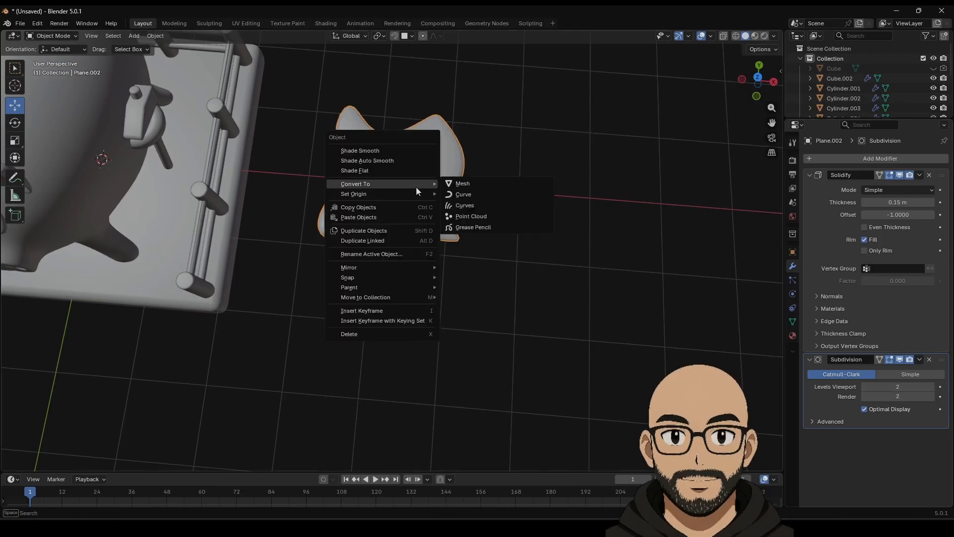
click(404, 157)
middle_drag(541, 249, 395, 237)
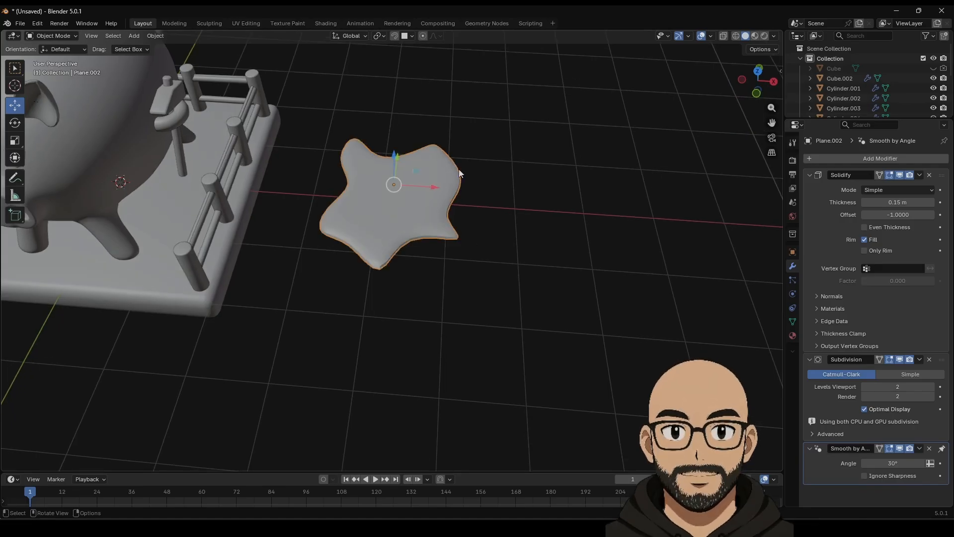
Step: Enable proportional editing in Edit Mode and pull the star-shaped patch's front middle vertex and an outer side vertex outward
key(Tab)
click(424, 35)
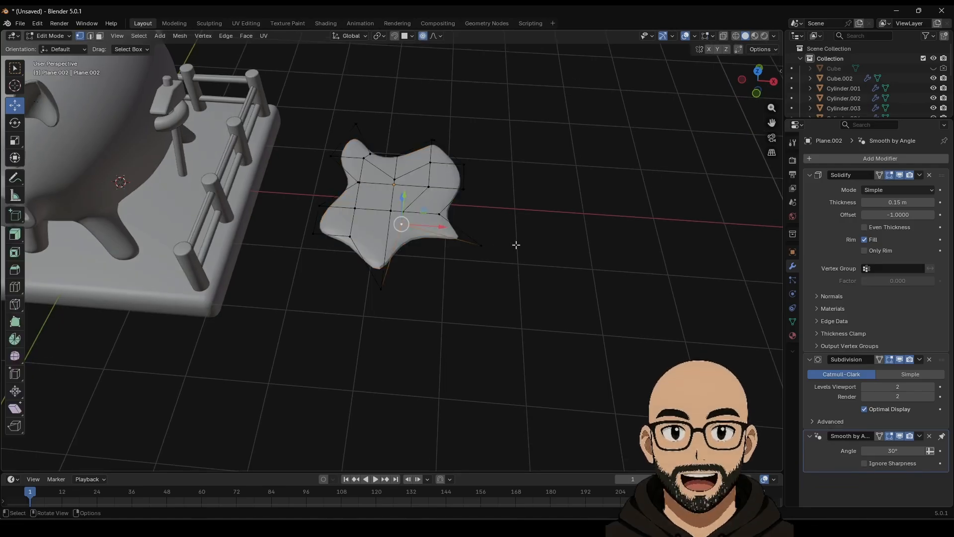
key(g)
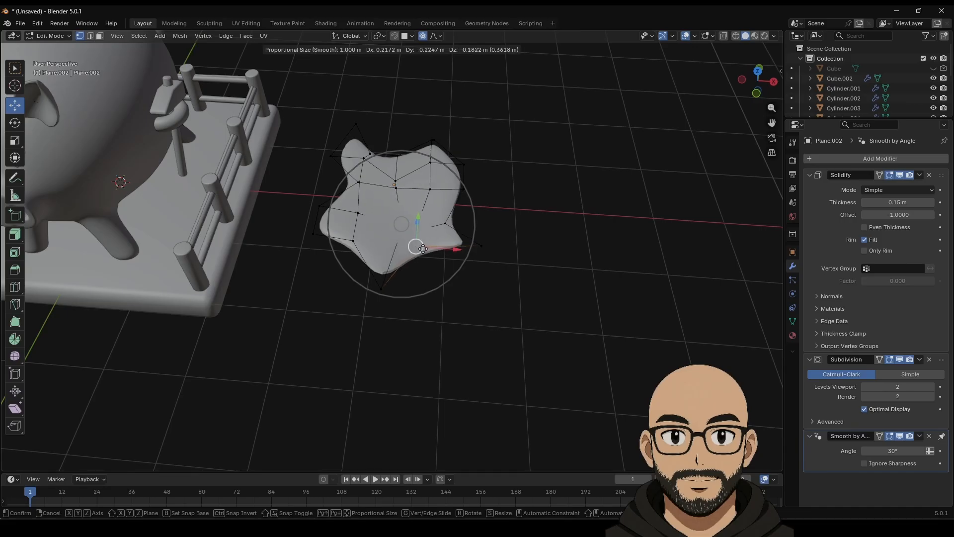
click(400, 246)
click(464, 188)
key(g)
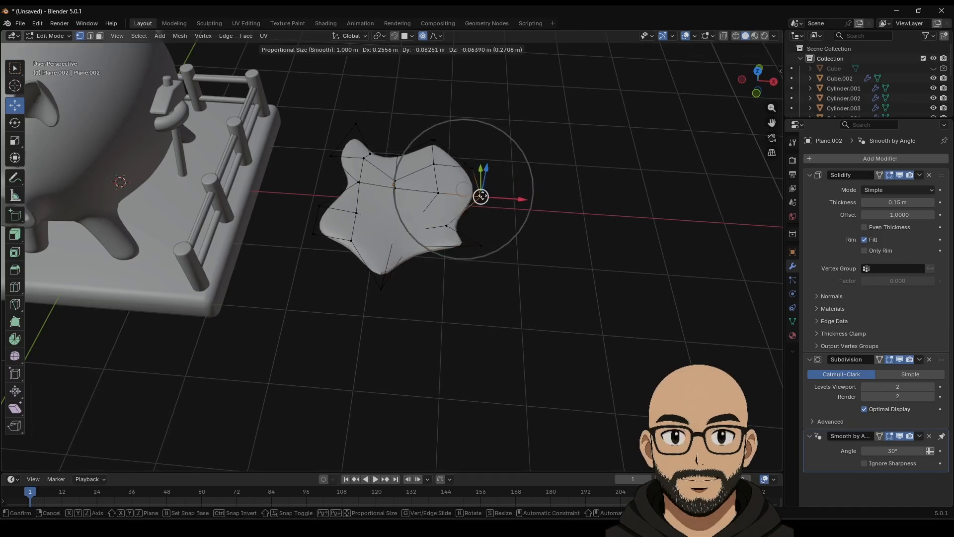
click(511, 193)
Step: Move the vertex near the patch's back corner inward and pull the neighbouring back-edge vertex outward with proportional editing
click(439, 160)
key(g)
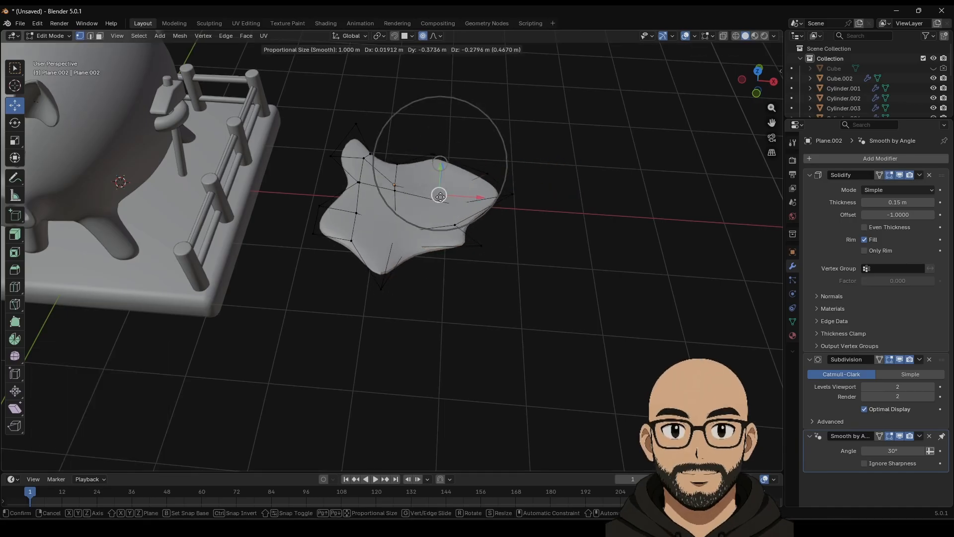
click(414, 198)
click(420, 154)
key(g)
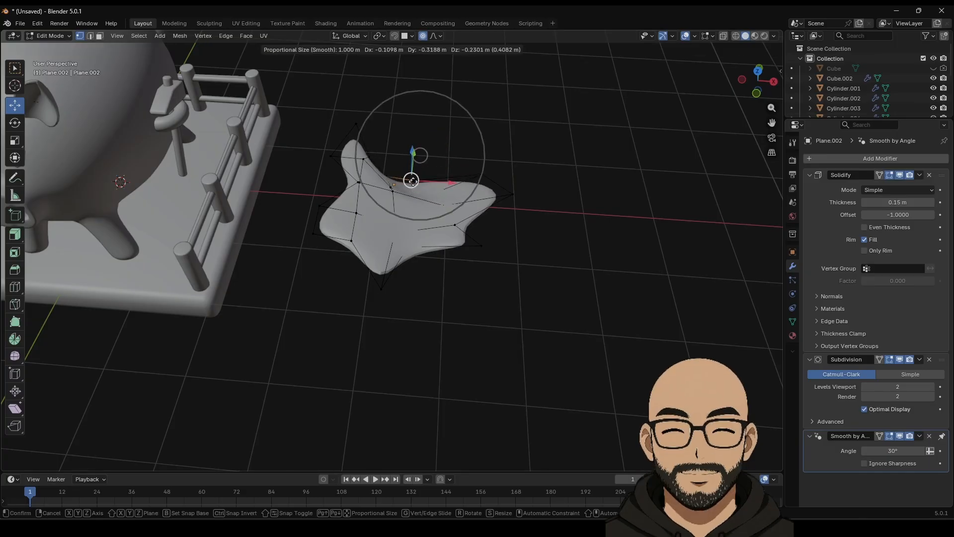
click(450, 118)
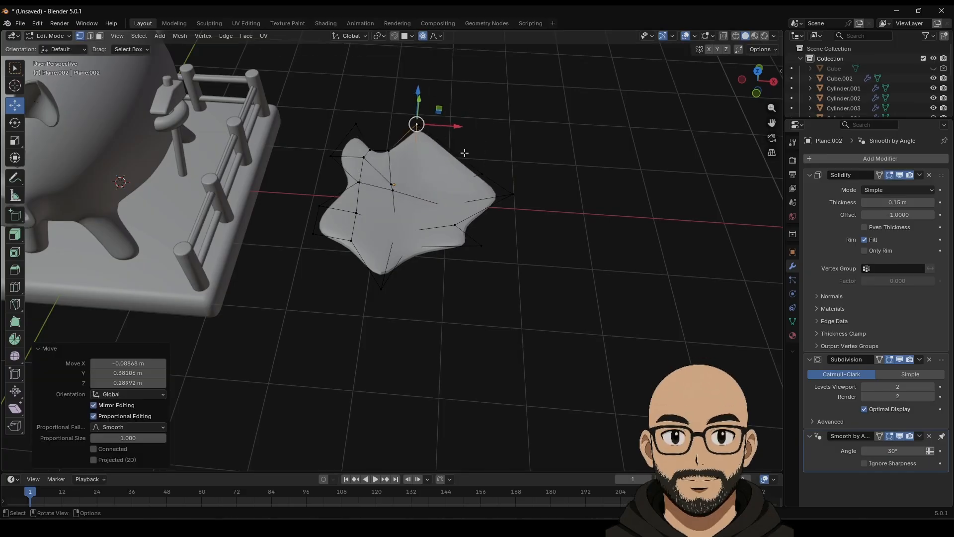
Step: Reposition the patch's back-edge vertices horizontally from the top view to make its outline more irregular
click(758, 69)
key(g)
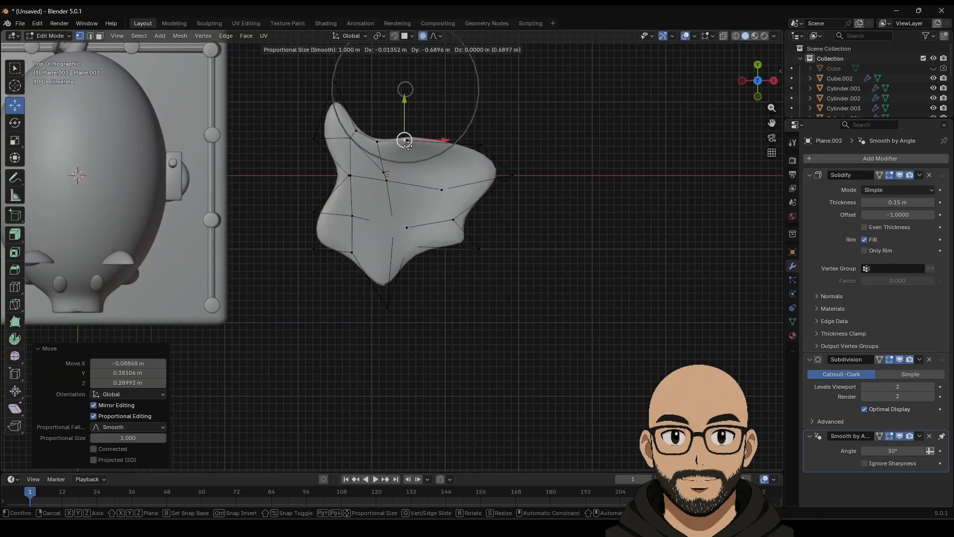
click(393, 184)
key(g)
click(400, 181)
Step: Raise the selected patch vertex along the Z axis and check the patch's height from the side
middle_drag(400, 181, 433, 176)
key(g)
key(z)
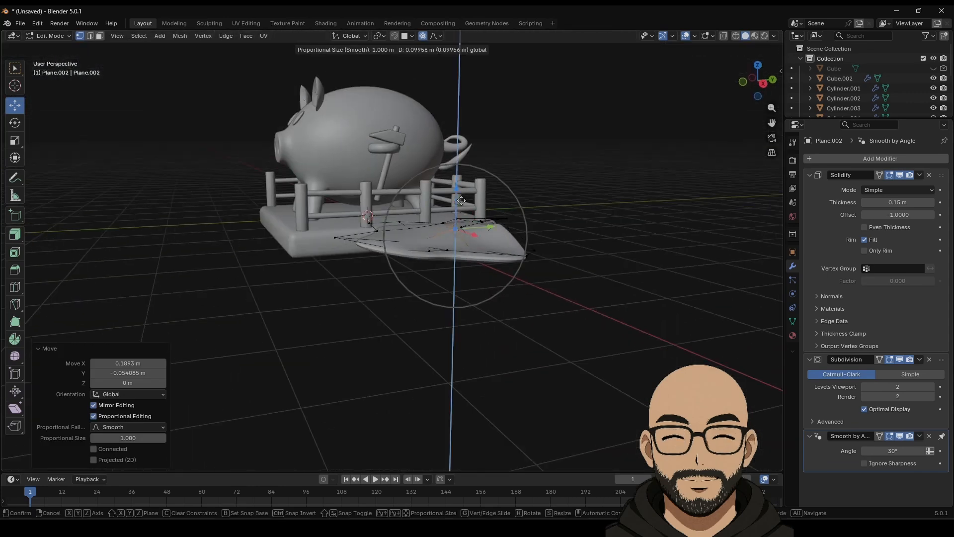
click(455, 209)
middle_drag(456, 209, 433, 248)
middle_drag(516, 278, 486, 277)
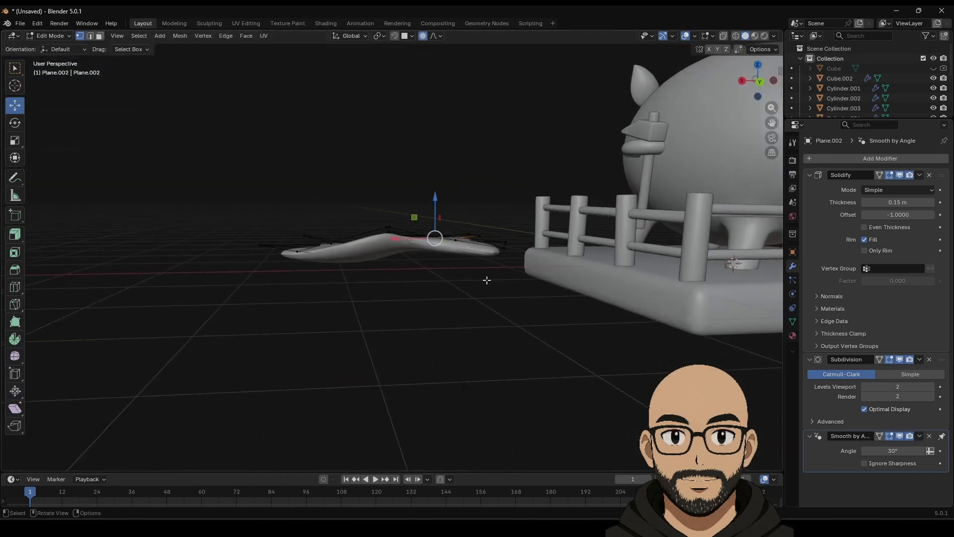
Step: Select all of the patch's vertices with X-ray on and flatten them to a Z scale of 0
drag(220, 154, 518, 316)
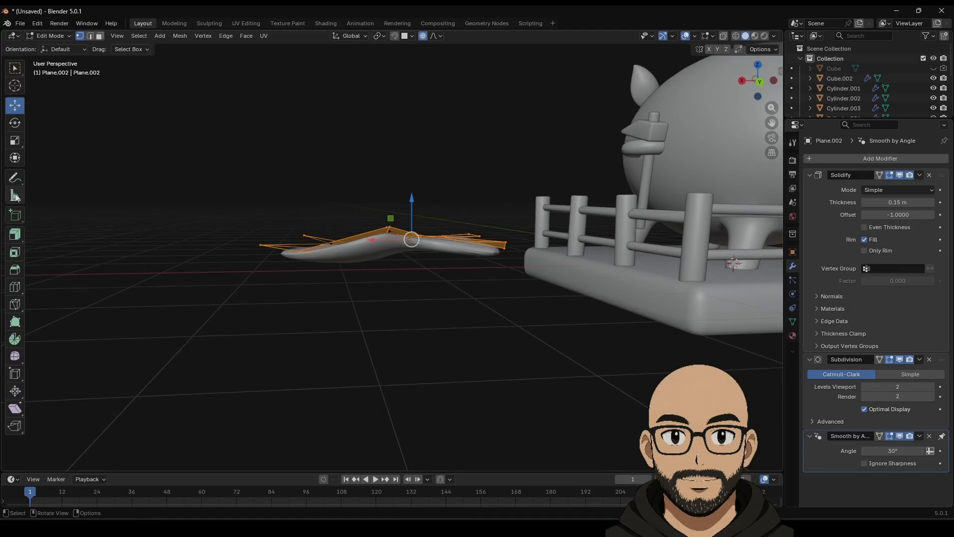
key(s)
key(z)
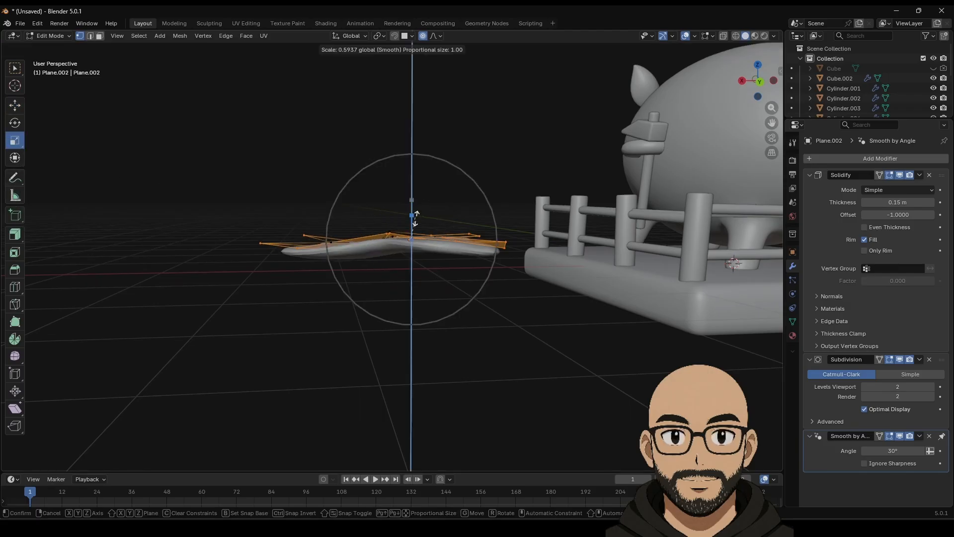
click(417, 244)
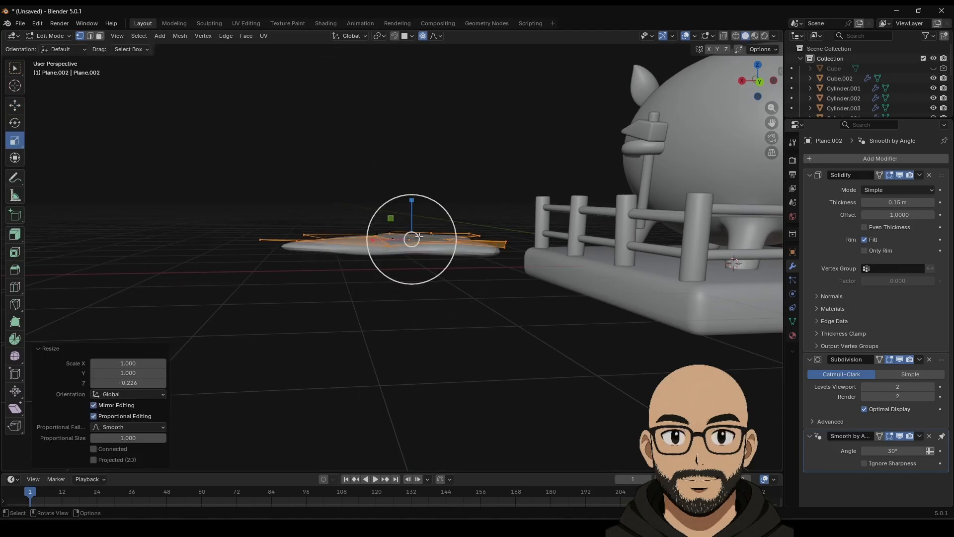
click(219, 154)
drag(230, 154, 527, 336)
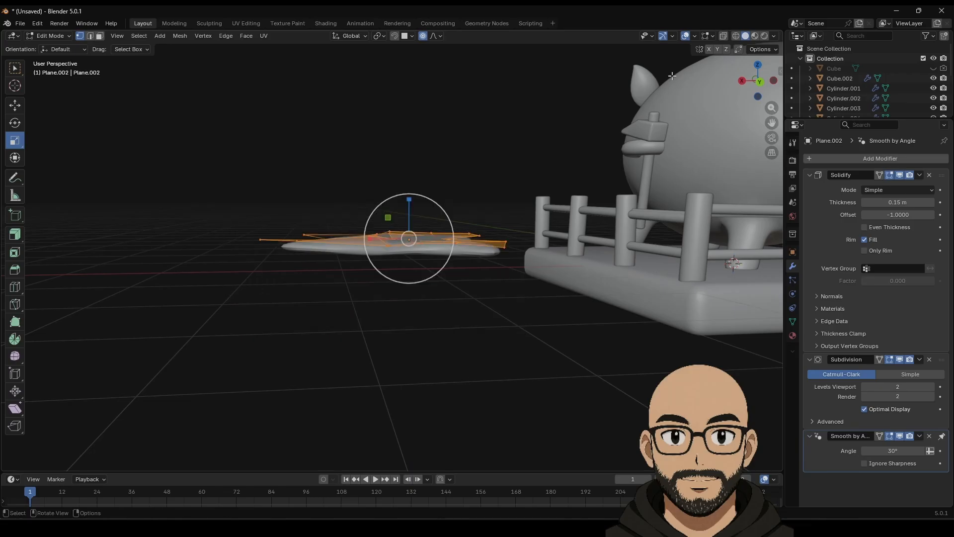
click(723, 36)
drag(211, 140, 520, 319)
drag(403, 201, 403, 209)
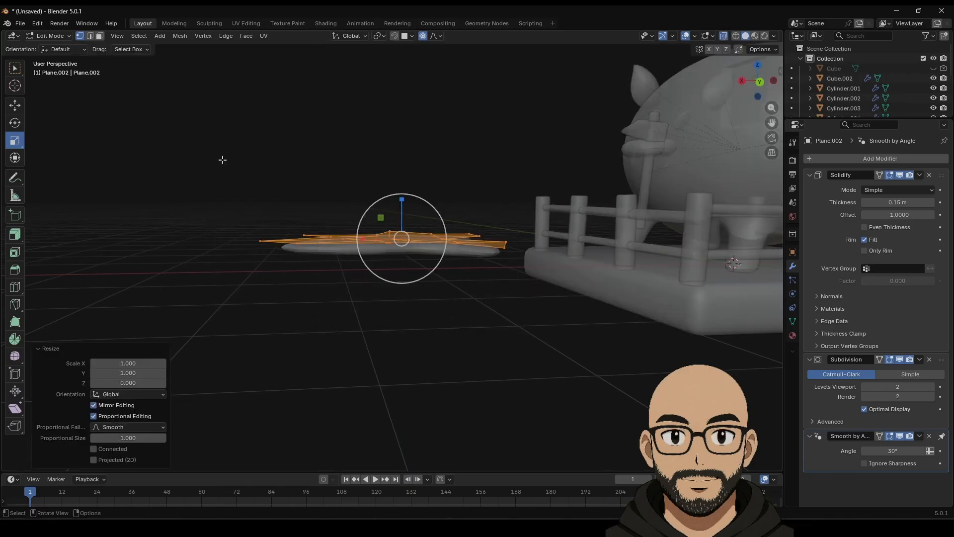
Step: Scale the patch's front middle vertex by 1.694 with proportional editing and pull it outward to fill out the front edge
middle_drag(300, 219, 462, 263)
click(433, 301)
click(409, 243)
key(s)
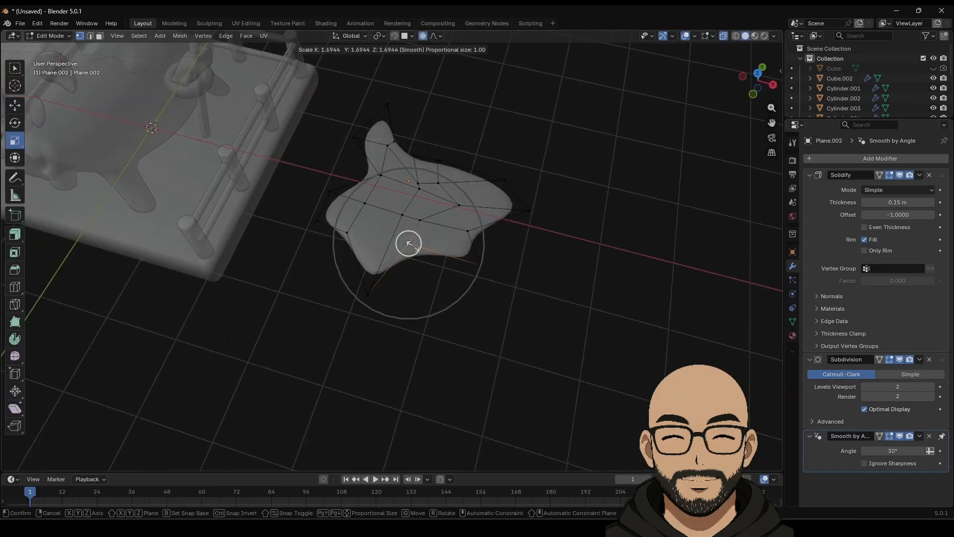
click(418, 262)
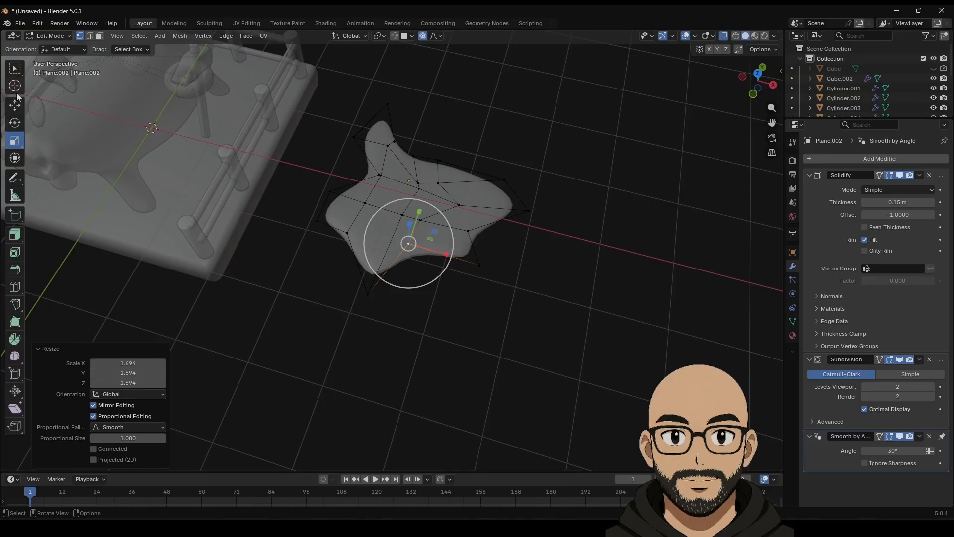
key(g)
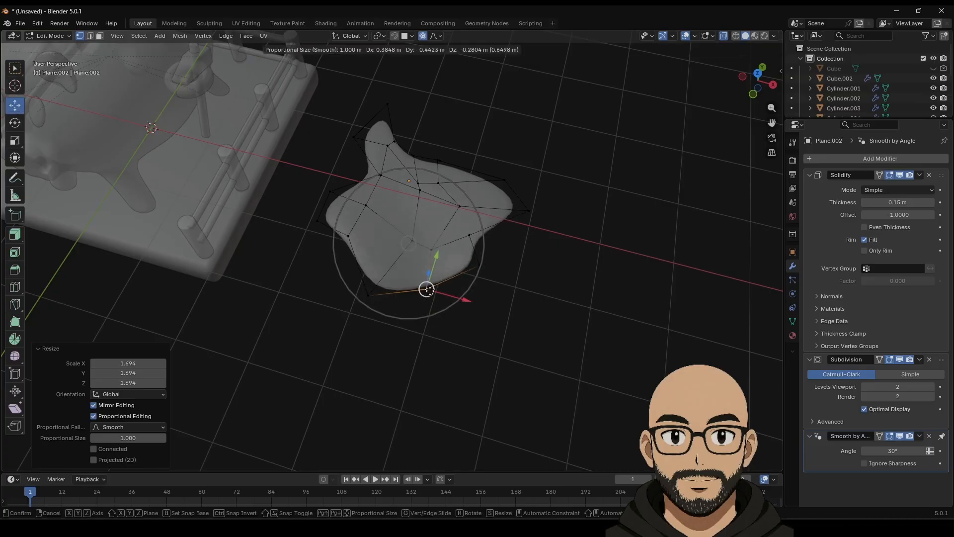
click(428, 247)
Step: Adjust the ground patch's middle and left-edge vertices with proportional editing, and finish editing its mesh
key(g)
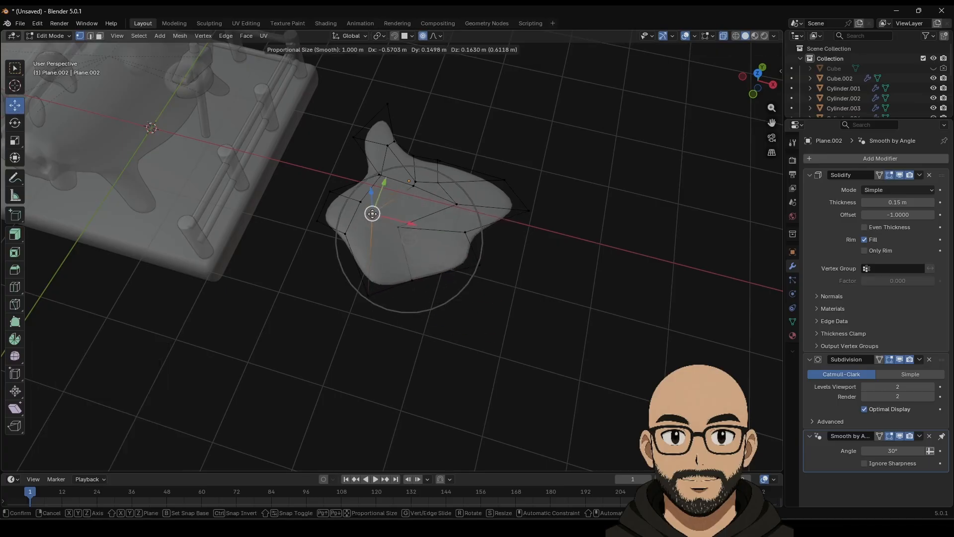
click(417, 226)
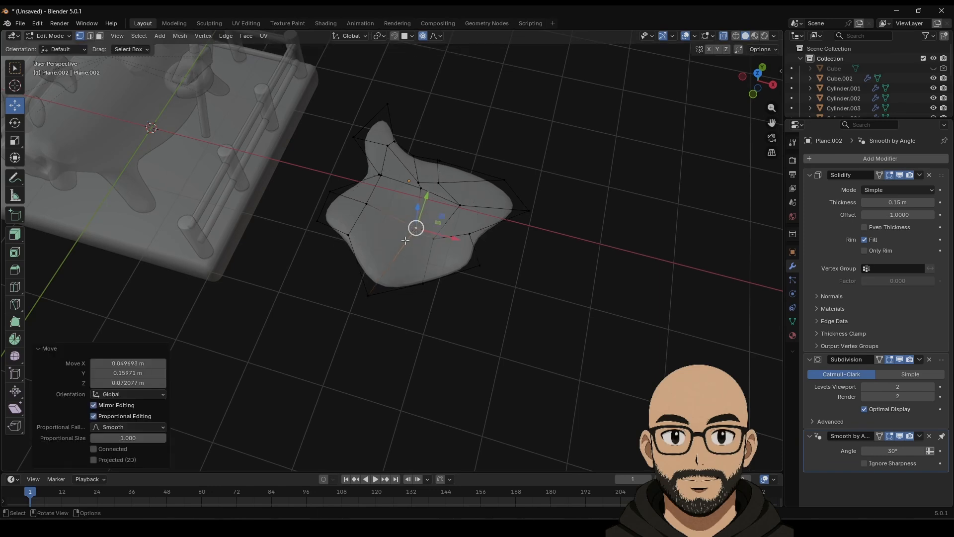
click(347, 233)
key(g)
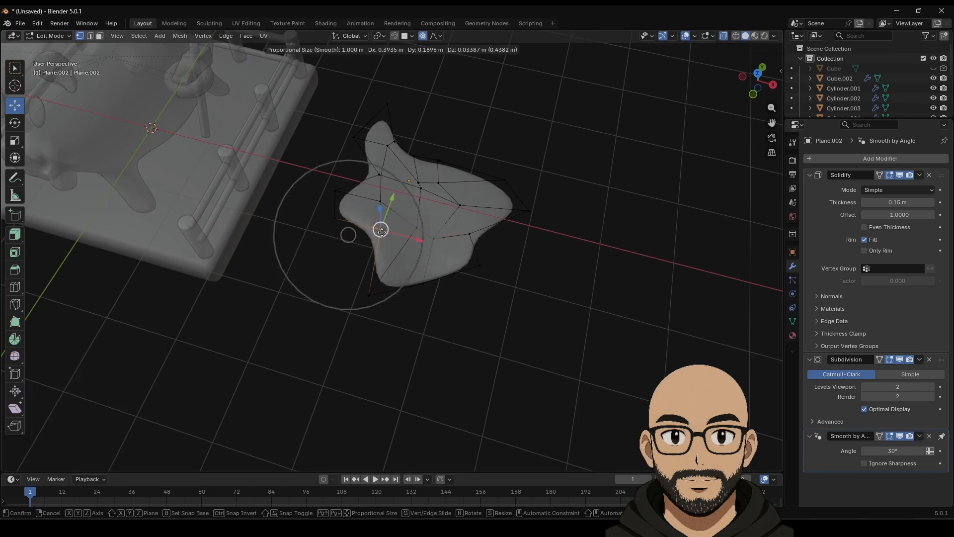
click(347, 234)
key(Tab)
middle_drag(443, 216, 404, 284)
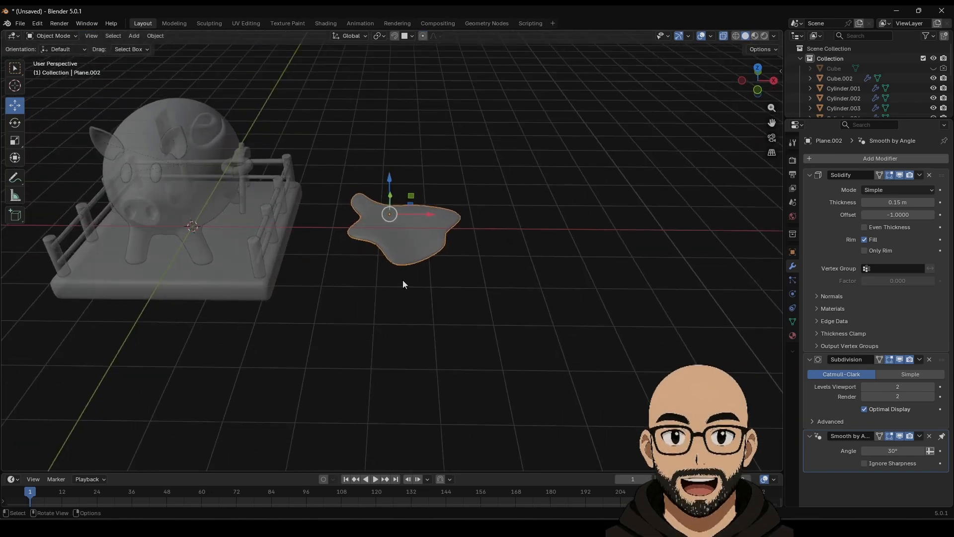
Step: Duplicate the ground patch and move the copy 2.5831 m along the X axis
key(shift+d)
right_click(562, 231)
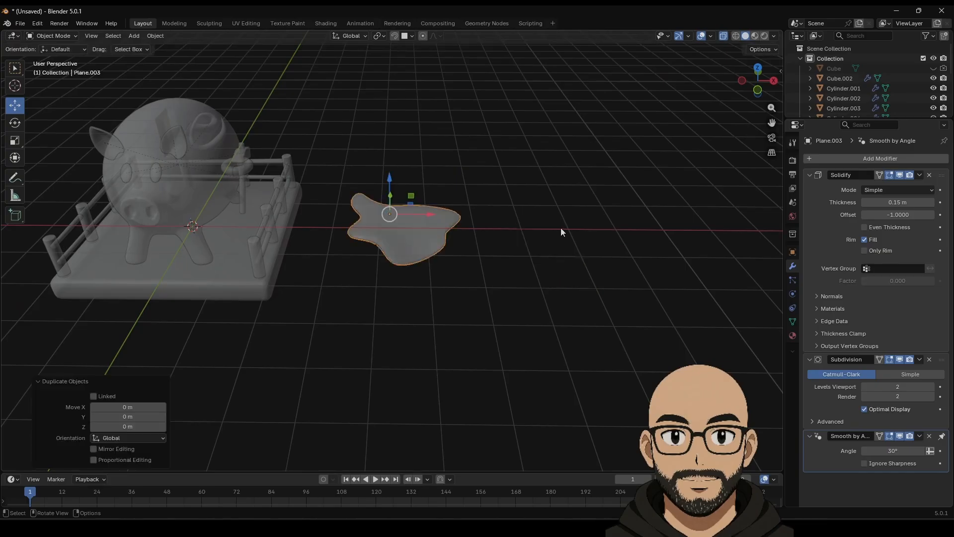
drag(425, 213, 559, 241)
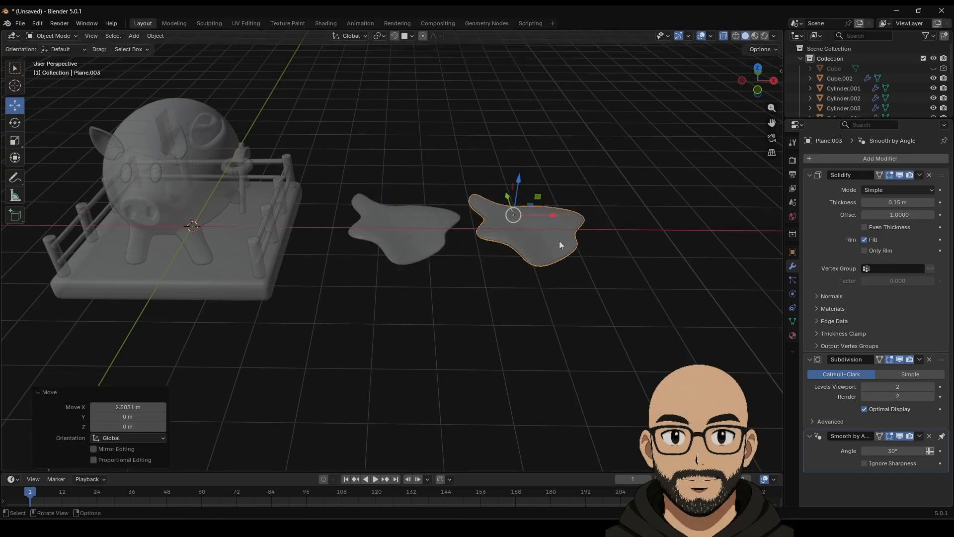
Step: Edit the copied patch from the top view, pulling a back-edge vertex outward with proportional editing to form a point
click(755, 70)
key(Tab)
shift+middle_drag(557, 212, 500, 241)
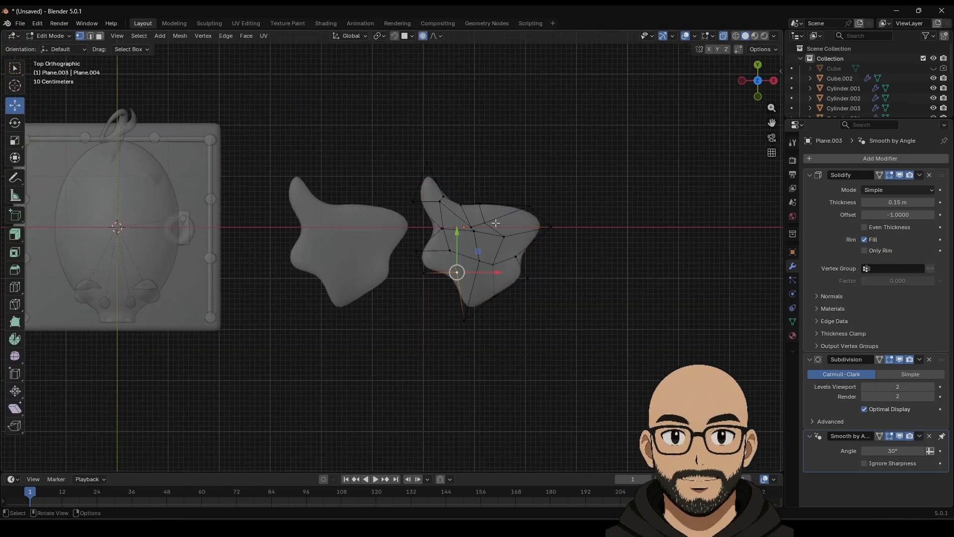
key(s)
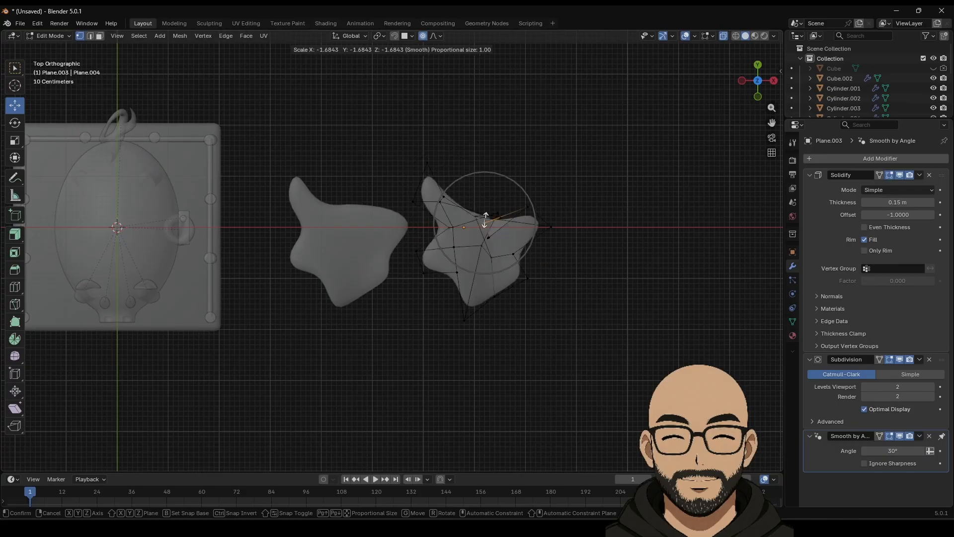
click(484, 221)
drag(485, 220, 497, 155)
Step: Reshape the copied patch's back-left lobe and pull its left-edge vertices inward with proportional editing
click(446, 203)
drag(446, 203, 458, 233)
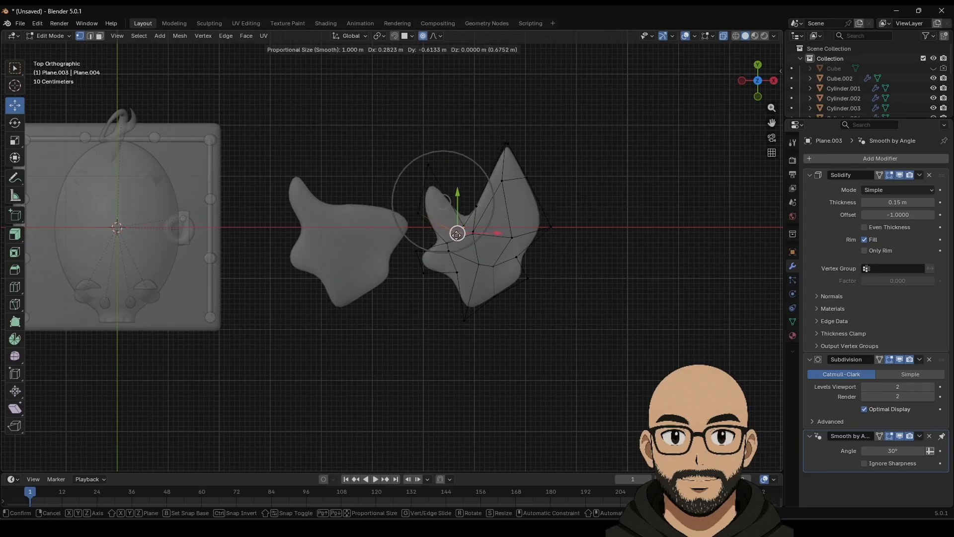
drag(450, 157, 449, 180)
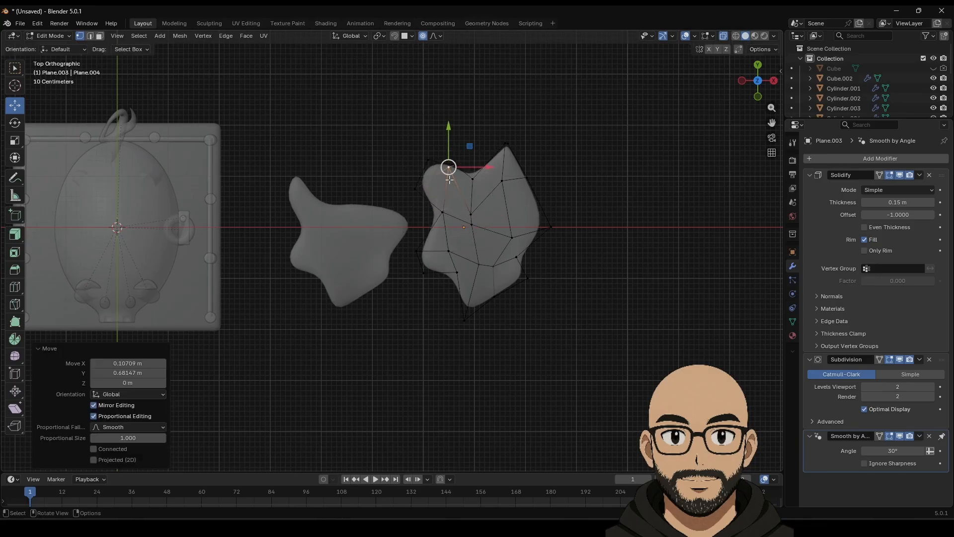
click(524, 252)
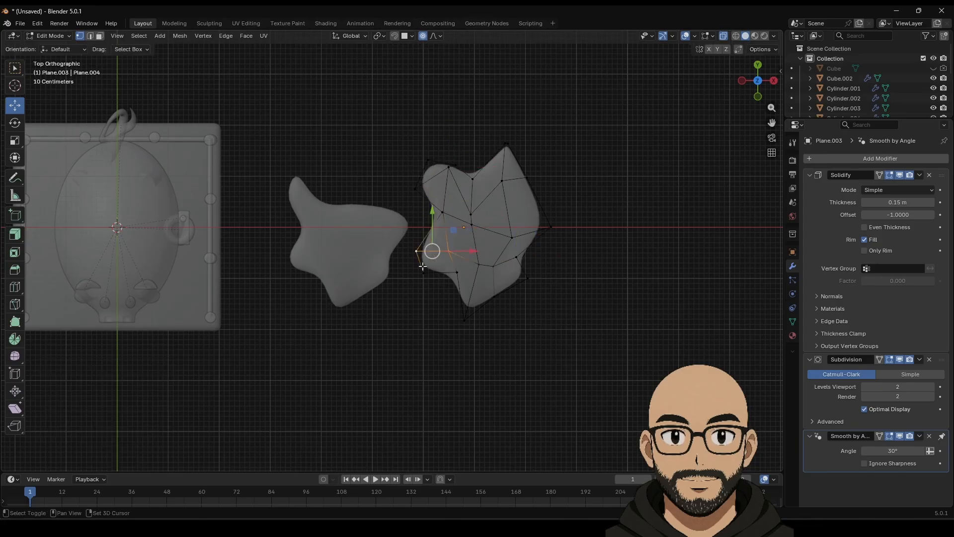
mouse_move(438, 261)
mouse_down()
mouse_move(474, 242)
mouse_move(448, 254)
mouse_up()
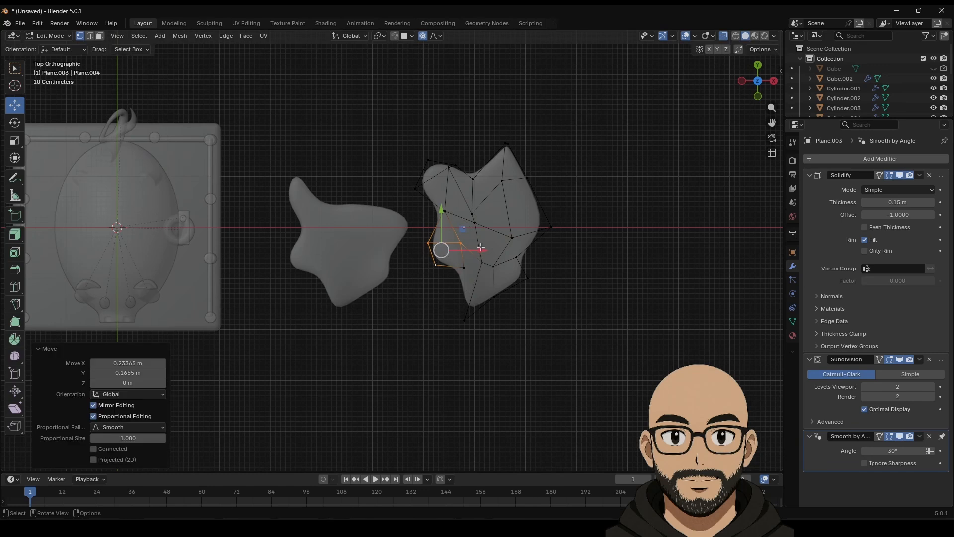
Step: Pull the copied patch's inner and right-side vertices inward with proportional editing to carve a notch into its outline
click(474, 225)
drag(474, 224, 433, 200)
click(514, 237)
click(527, 178)
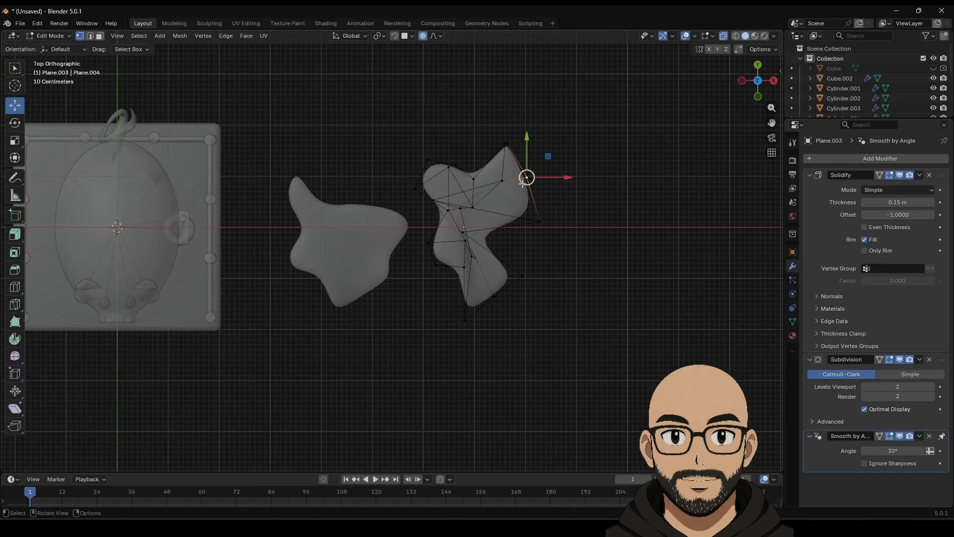
drag(527, 177, 514, 197)
Step: Adjust the tip vertex of the copied patch's back-right point and leave mesh editing to check the outline
click(500, 150)
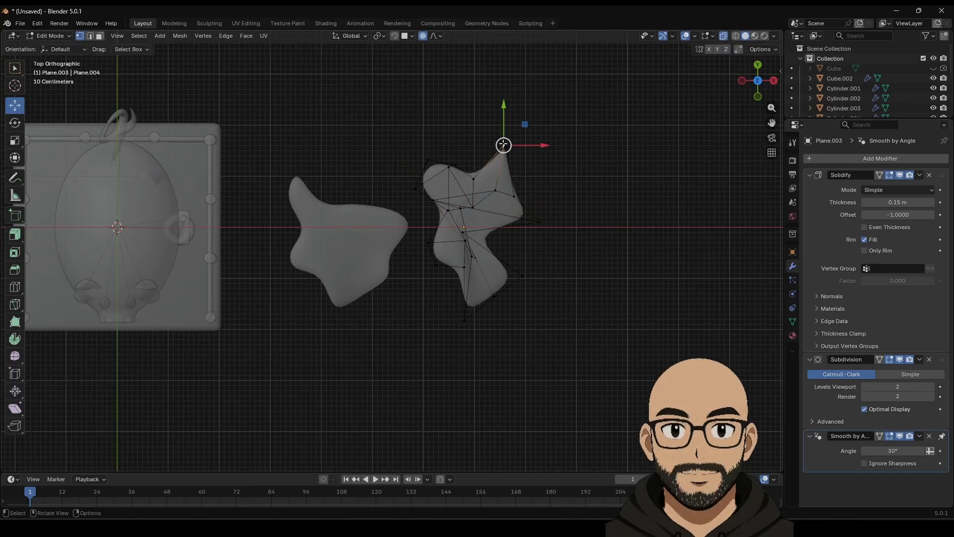
drag(500, 150, 525, 157)
click(481, 152)
key(Tab)
middle_drag(548, 296, 551, 272)
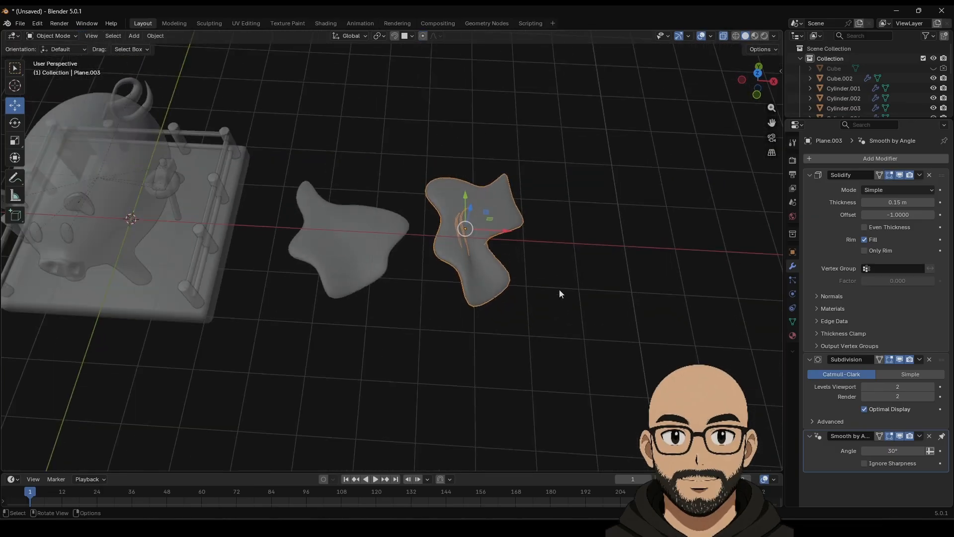
Step: Try to shift the copied patch's central vertex 0.18007 m along X with proportional editing, and undo the move
scroll(560, 289, up, 3)
key(Tab)
click(516, 221)
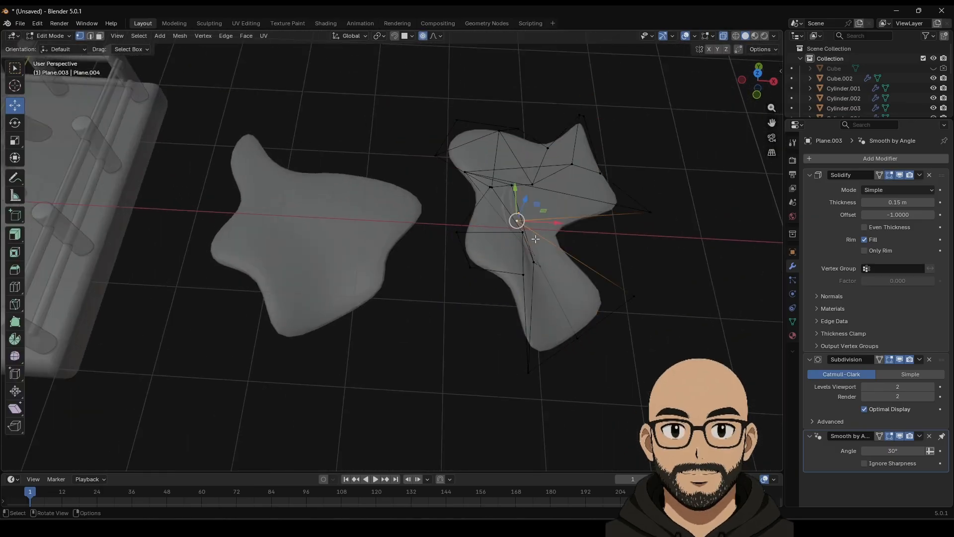
drag(550, 230, 572, 237)
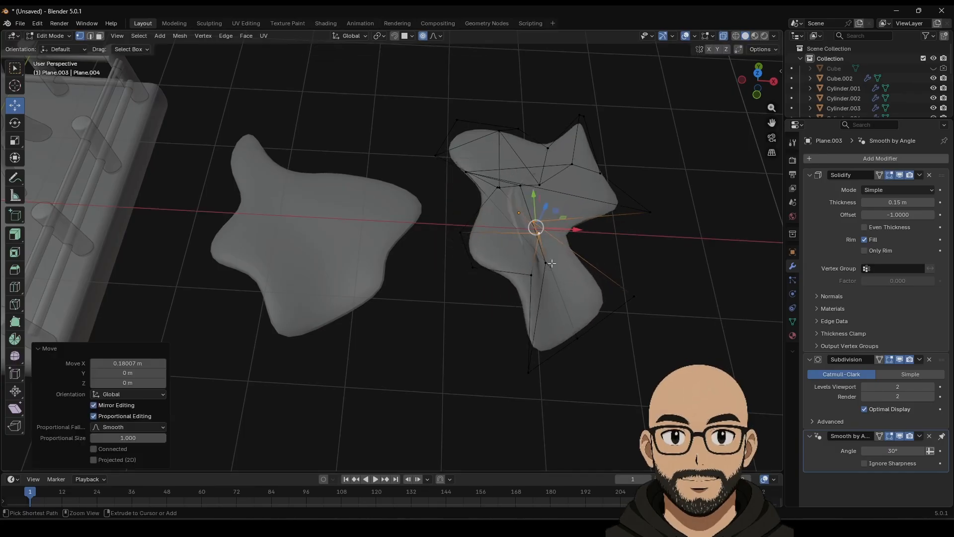
key(ctrl+z)
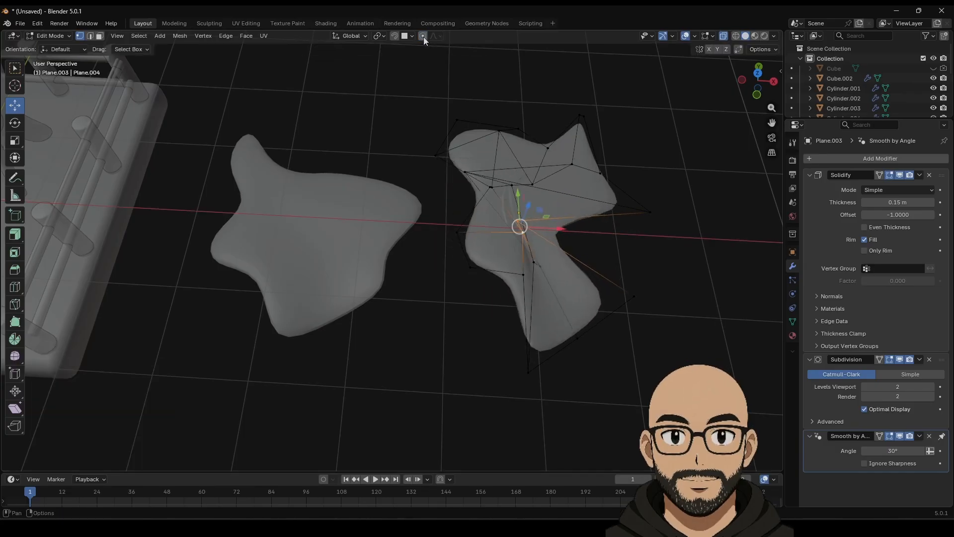
Step: Turn off proportional editing and separate the copied patch's crowded inner vertices along the X axis
drag(564, 237, 609, 236)
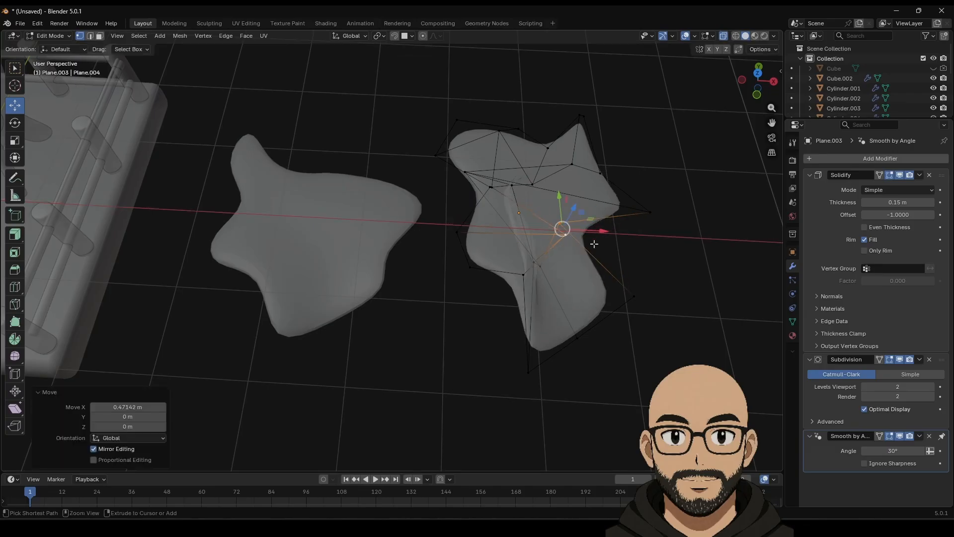
key(ctrl+z)
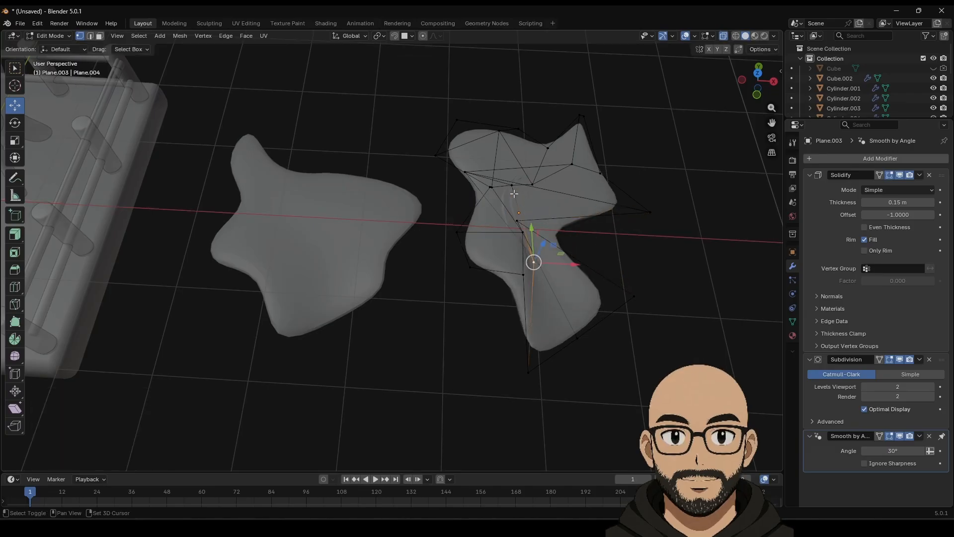
mouse_move(562, 225)
mouse_down()
mouse_move(603, 219)
mouse_move(513, 225)
mouse_move(547, 231)
mouse_up()
Step: Move the copied patch's left-edge vertices outward along X and shift the two neighbouring inner vertices the same way
click(455, 231)
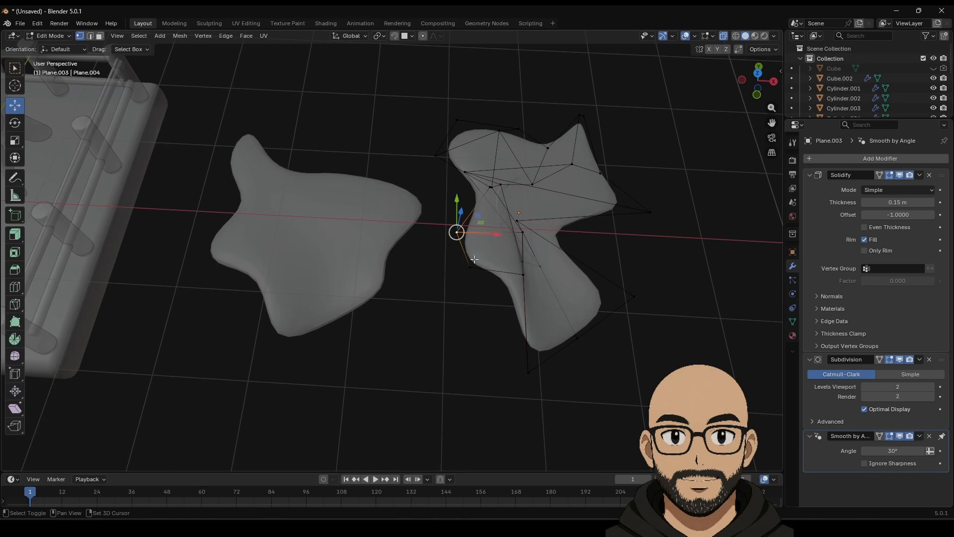
drag(503, 255, 471, 255)
click(523, 274)
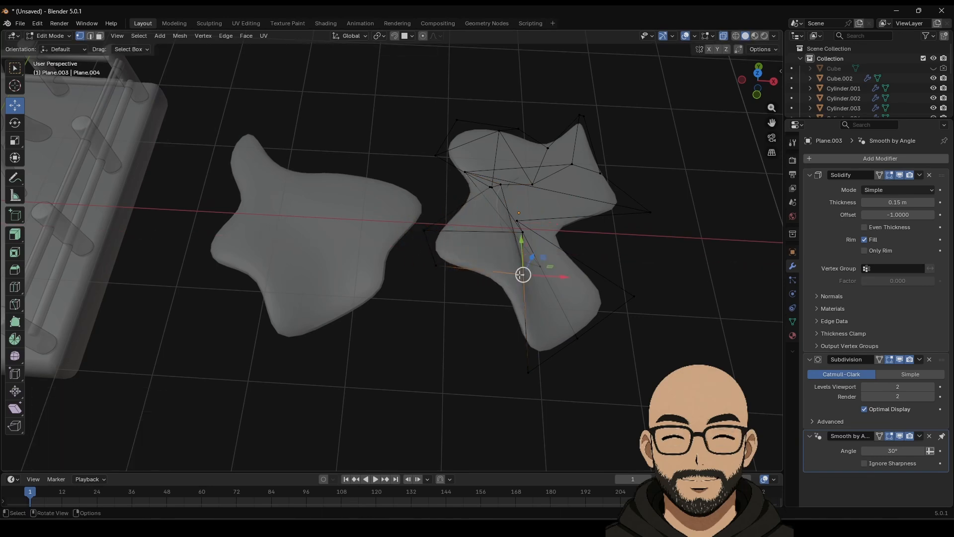
drag(556, 272, 522, 274)
click(522, 232)
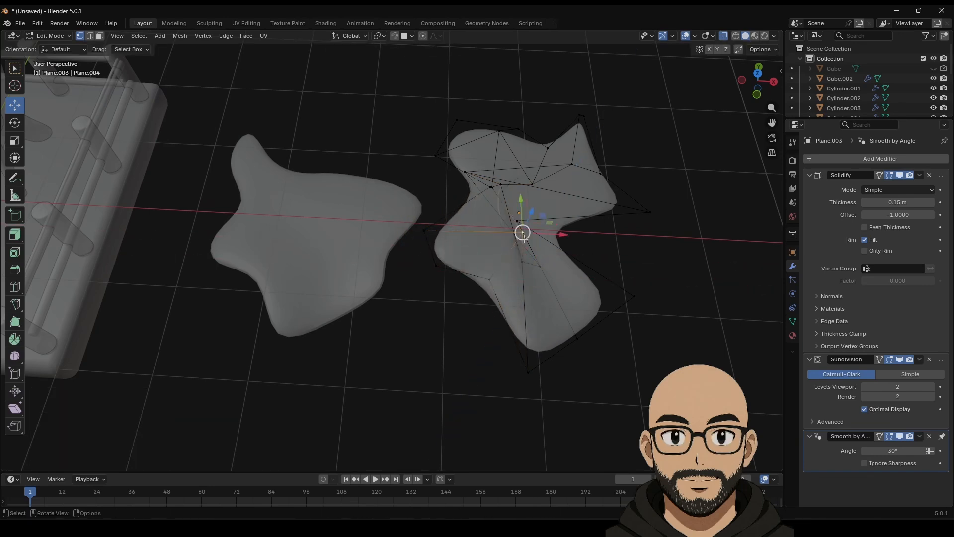
drag(559, 232, 495, 235)
Step: Move the copied patch's back inner vertex -0.22512 m along X and its front inner vertex 0.12581 m along X
click(501, 185)
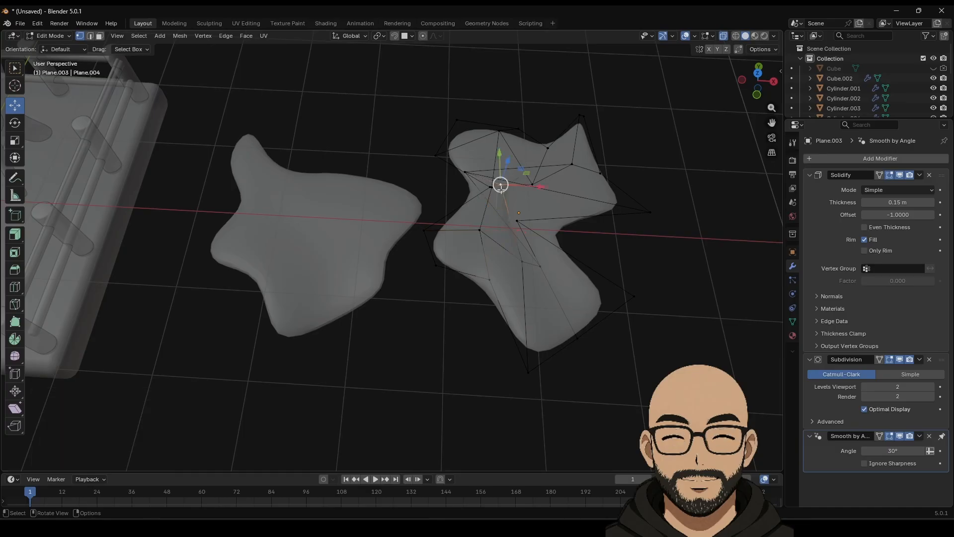
middle_drag(501, 185, 542, 214)
scroll(577, 285, up, 3)
drag(546, 199, 493, 184)
middle_drag(492, 184, 517, 320)
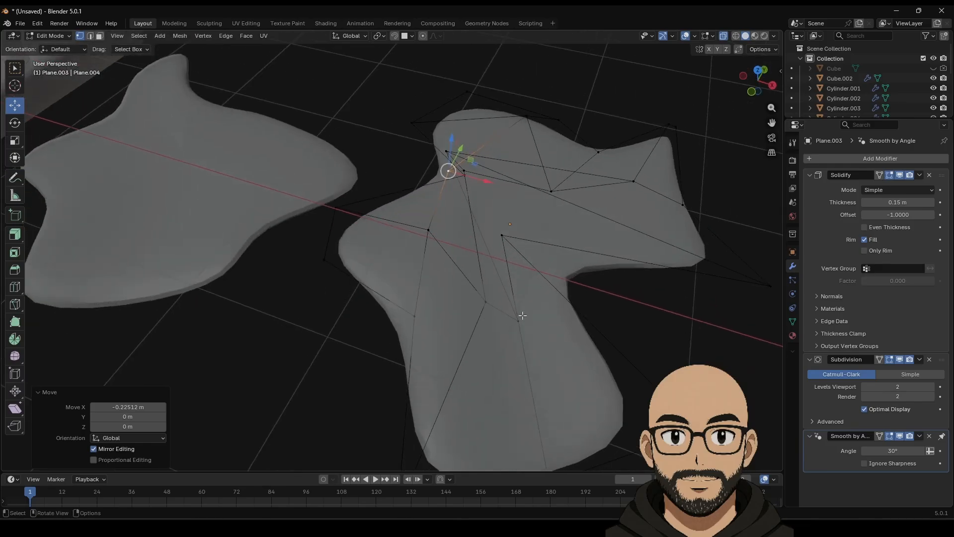
mouse_move(518, 320)
mouse_down()
mouse_move(496, 311)
mouse_move(517, 318)
mouse_up()
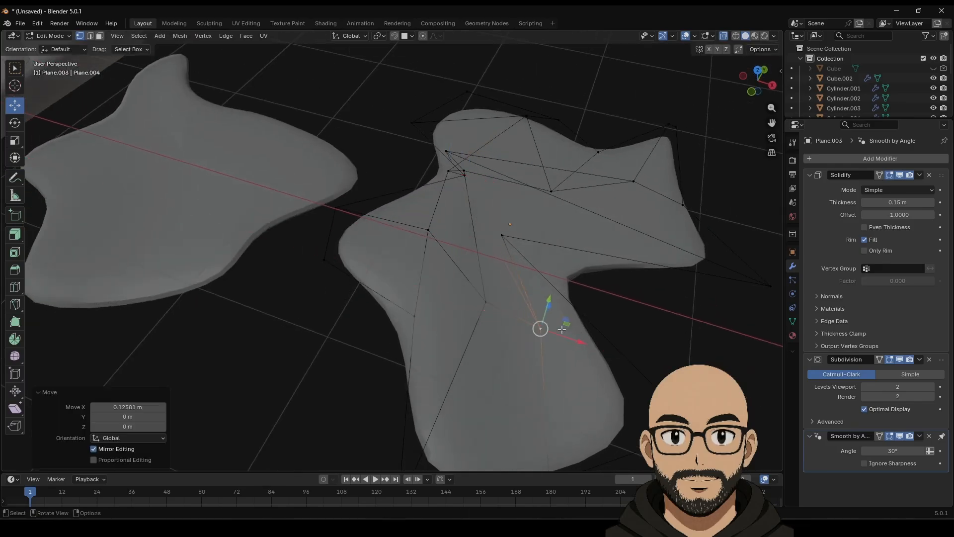
Step: Leave mesh editing, compare both ground patches beside the fenced base, and turn off X-ray
key(Tab)
scroll(607, 358, down, 3)
scroll(590, 336, down, 4)
middle_drag(559, 359, 317, 292)
scroll(360, 278, up, 5)
key(b)
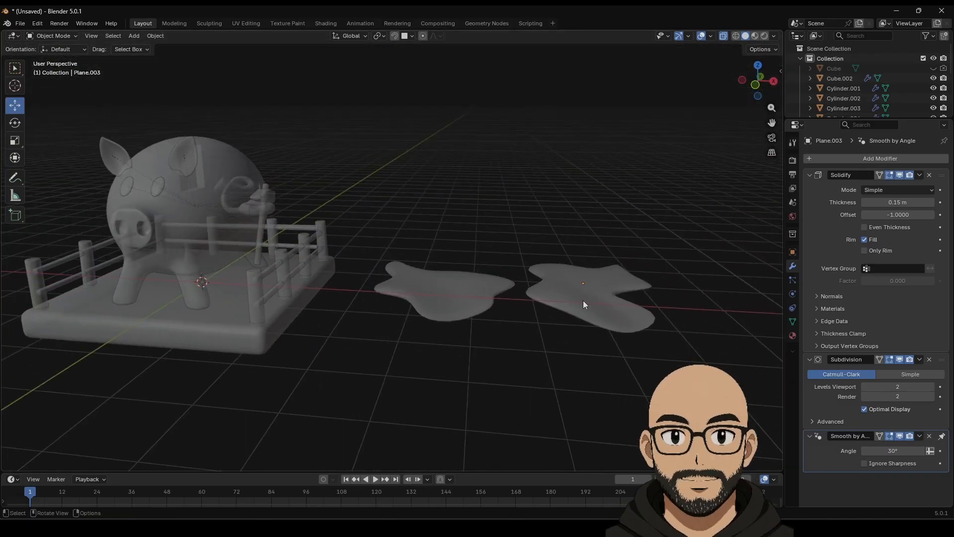
click(583, 300)
click(479, 291)
click(576, 311)
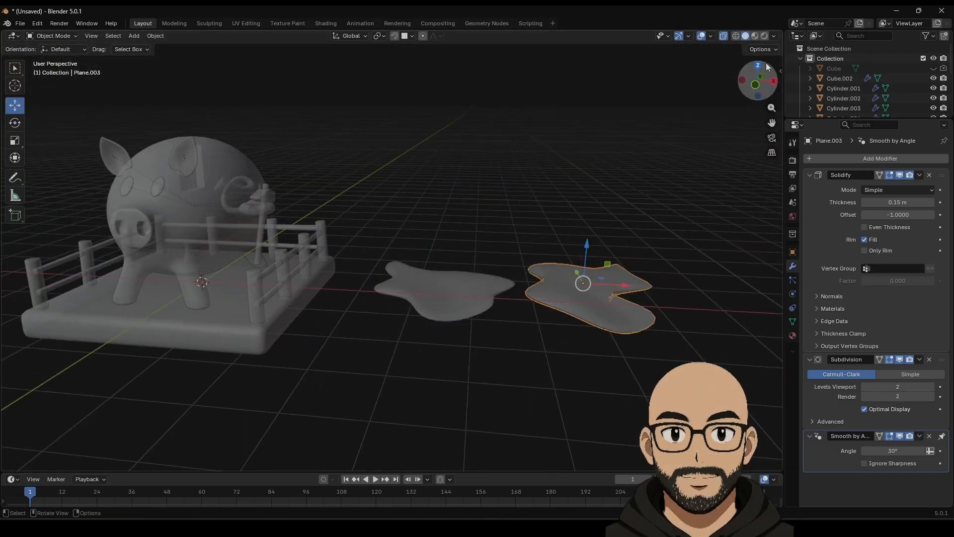
drag(765, 63, 487, 302)
scroll(487, 302, down, 4)
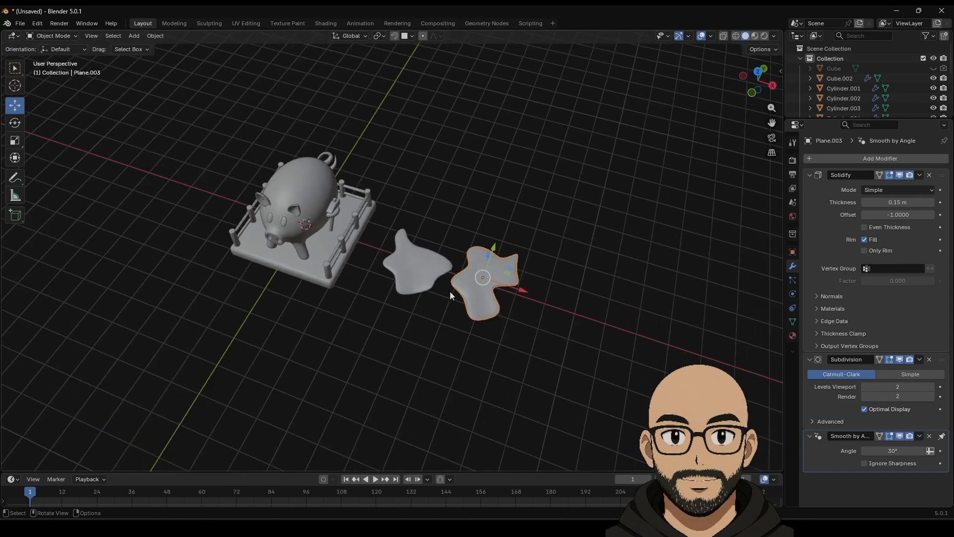
Step: Select both ground patches, move them along the X axis onto the pig's base, and scale them down
shift+click(436, 280)
shift+click(479, 287)
key(g)
click(343, 231)
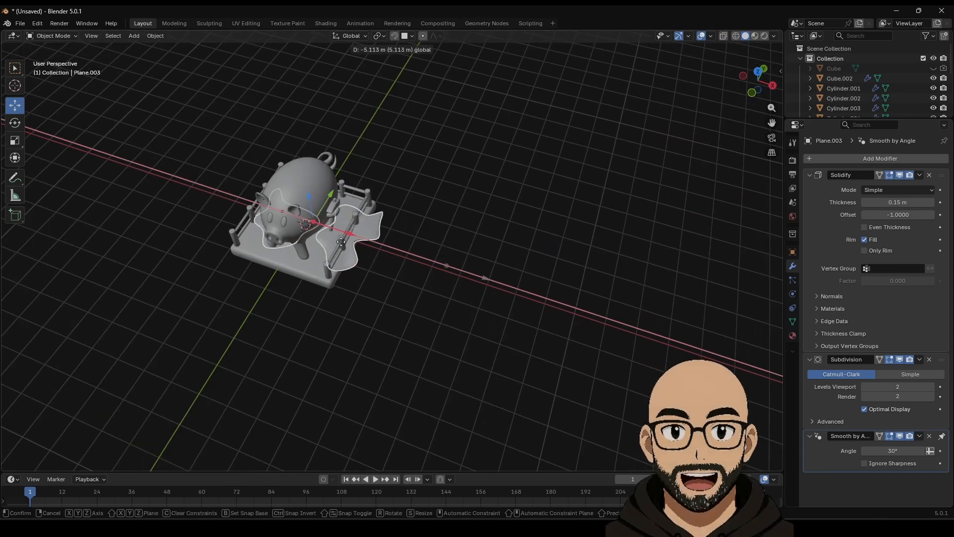
key(s)
click(345, 282)
Step: Position both patches within the fenced base and lower them 0.20307 m along the Z axis
middle_drag(344, 282, 487, 318)
scroll(470, 341, up, 3)
key(g)
click(449, 342)
drag(488, 318, 499, 337)
Step: Flatten both patches to a Z scale of 0 from the right side view
click(763, 83)
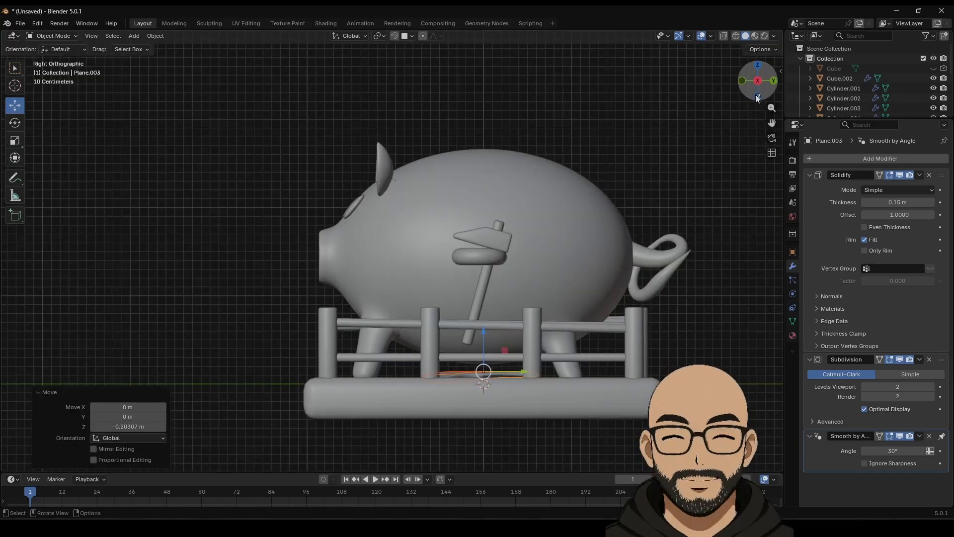
click(14, 142)
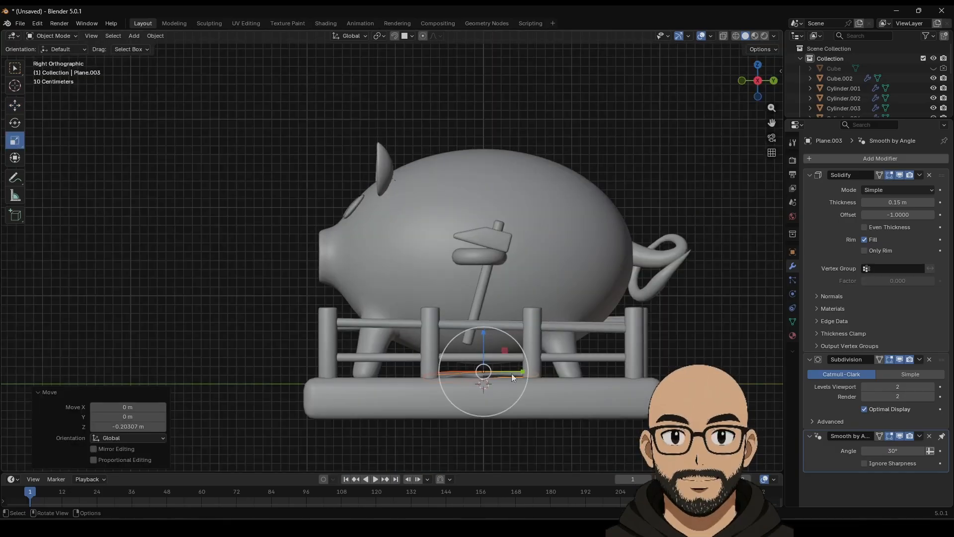
drag(484, 332, 485, 371)
Step: Adjust the flattened patches' height against the base's top surface and inspect their placement in perspective
click(15, 106)
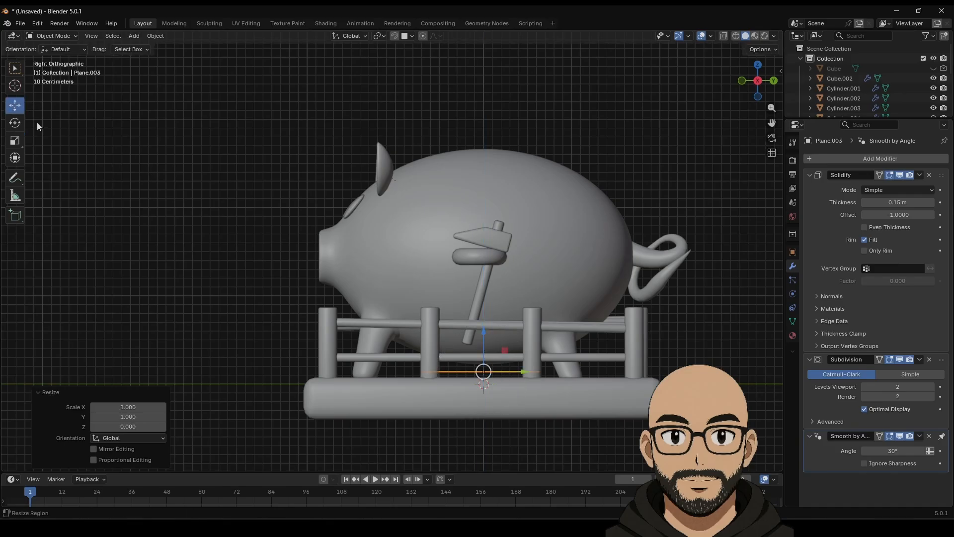
drag(487, 338, 477, 338)
middle_drag(477, 338, 463, 314)
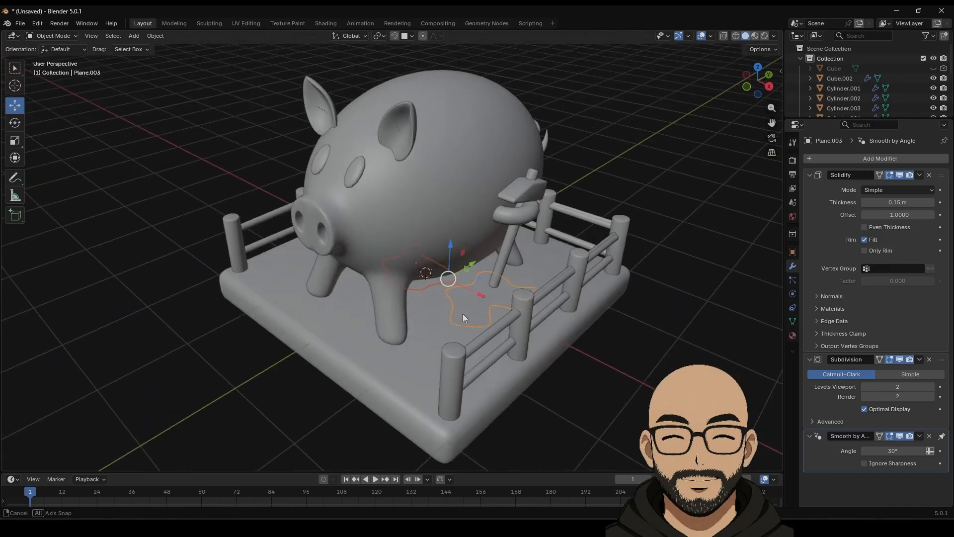
scroll(463, 314, up, 3)
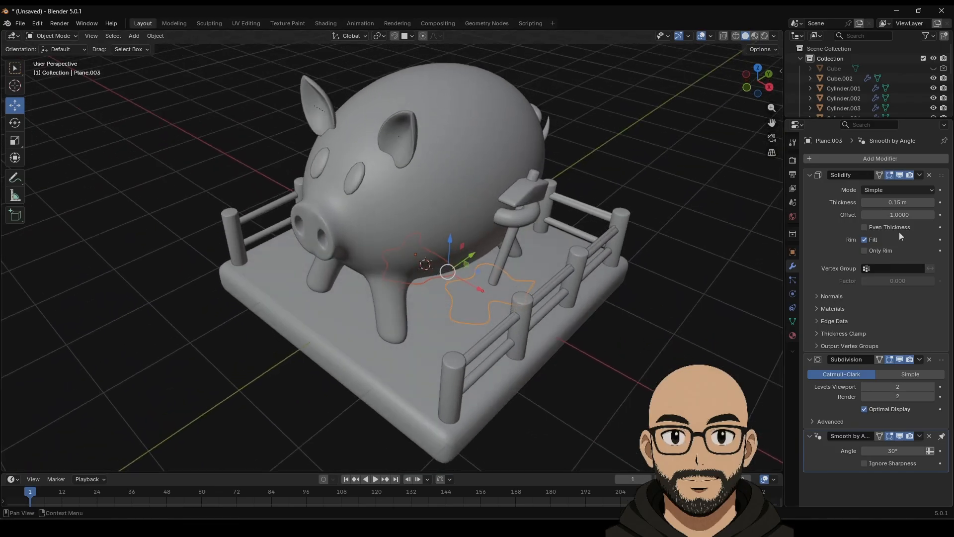
Step: Try a Solidify thickness of 1.19 m on the patch beside the hammer and scale both patches by -8.998 along Z
drag(897, 202, 912, 202)
middle_drag(547, 298, 445, 305)
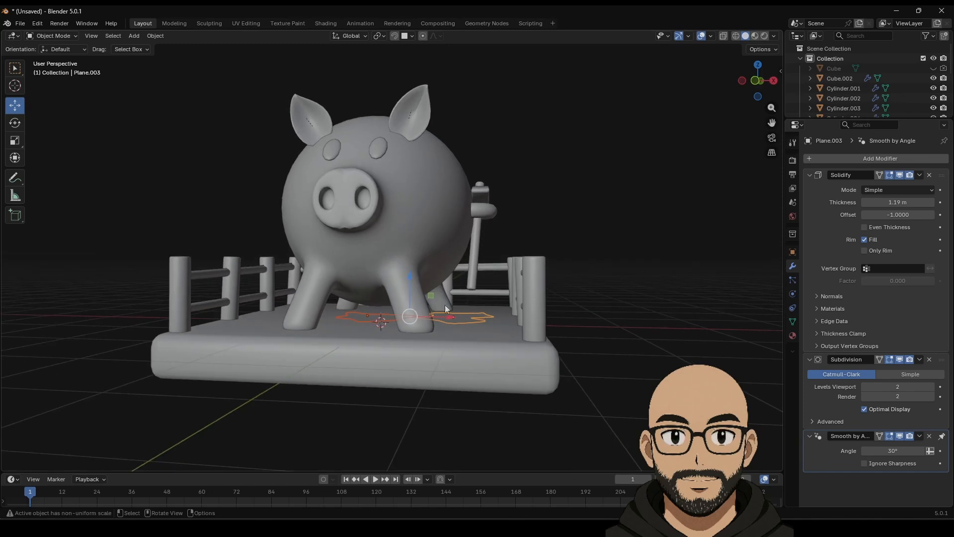
click(15, 140)
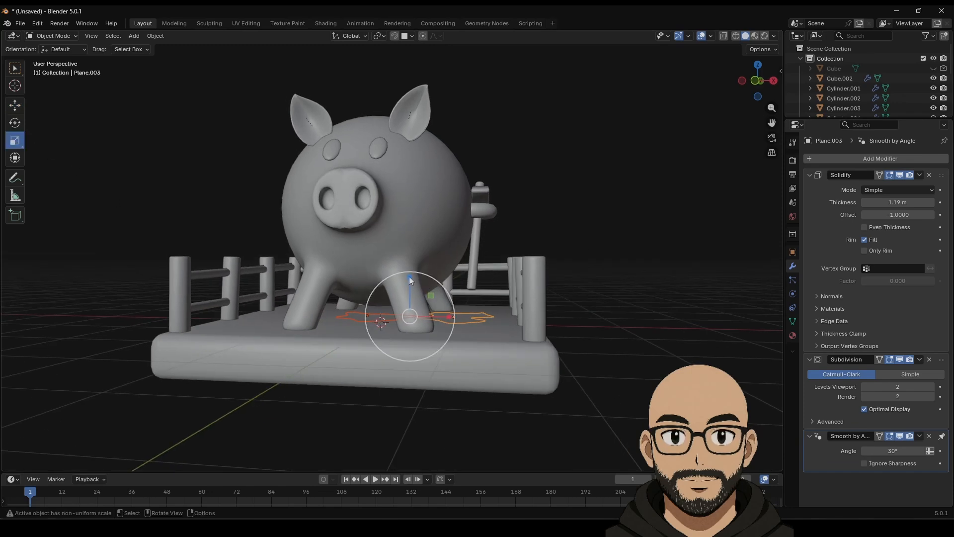
drag(409, 277, 495, 139)
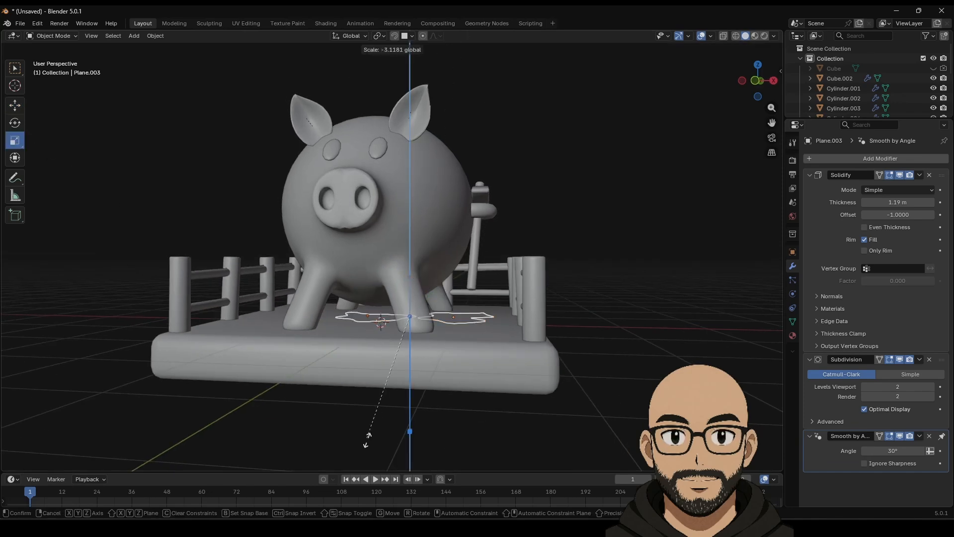
drag(536, 288, 452, 254)
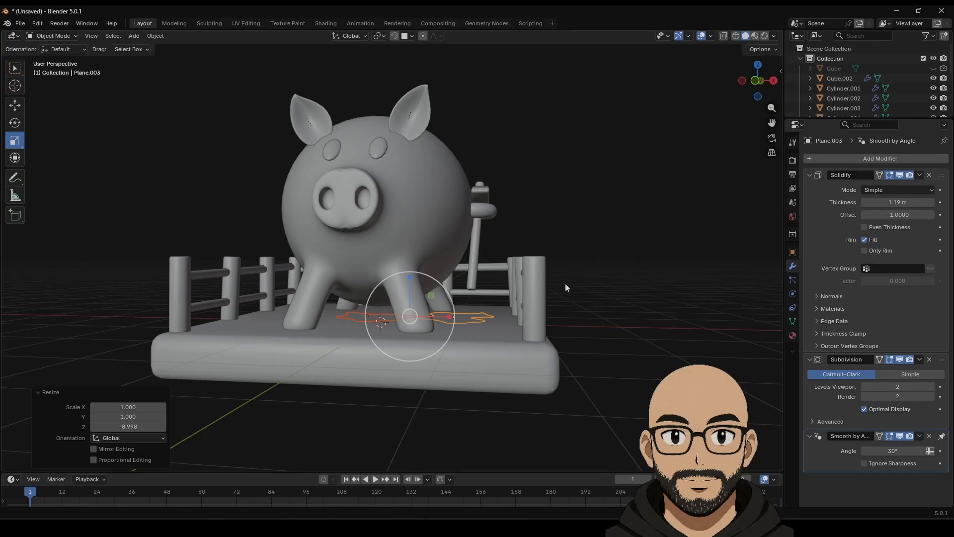
middle_drag(622, 281, 571, 332)
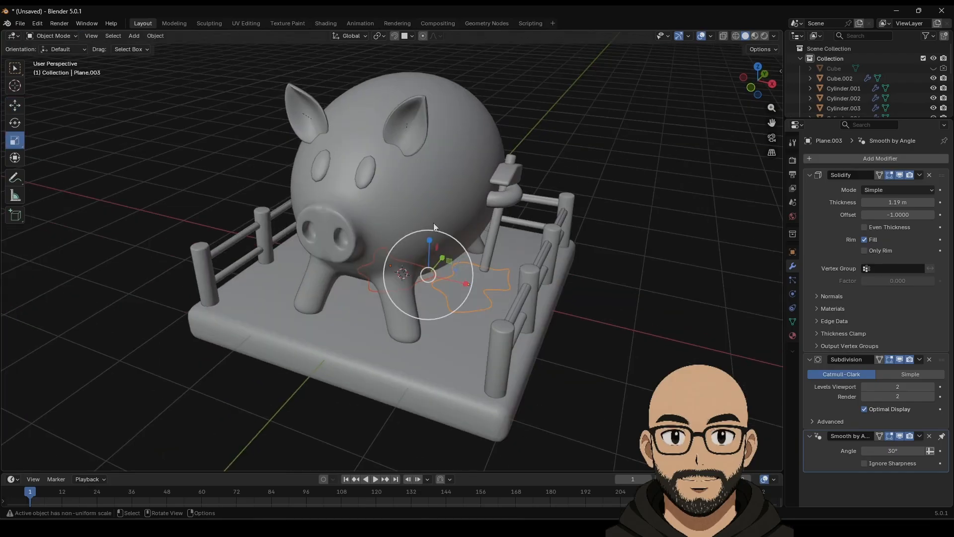
Step: Raise both ground patches 0.062227 m along the Z axis and try a Solidify thickness of -3.43 m
click(15, 105)
drag(429, 242, 467, 243)
middle_drag(466, 242, 479, 323)
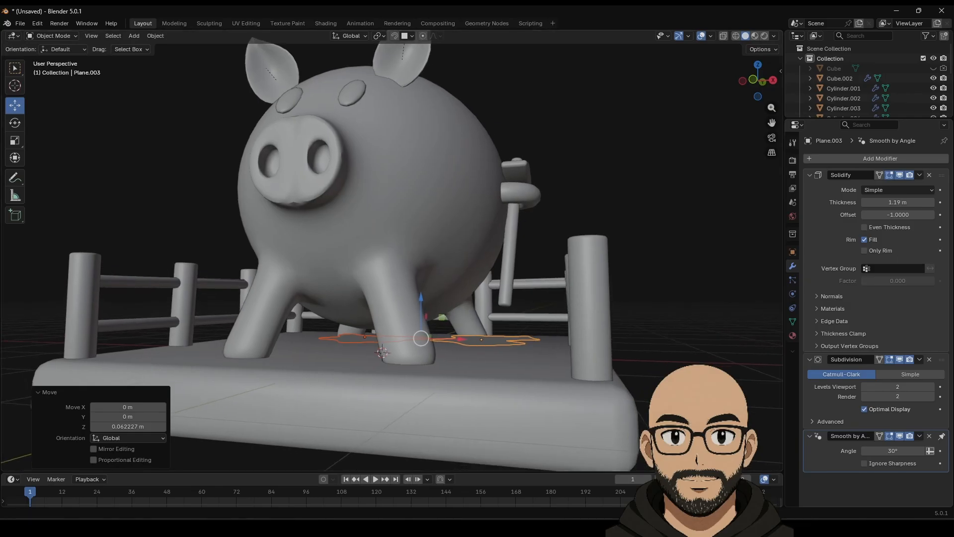
mouse_move(898, 202)
mouse_down()
mouse_move(877, 202)
mouse_move(897, 202)
mouse_up()
middle_drag(619, 209, 515, 323)
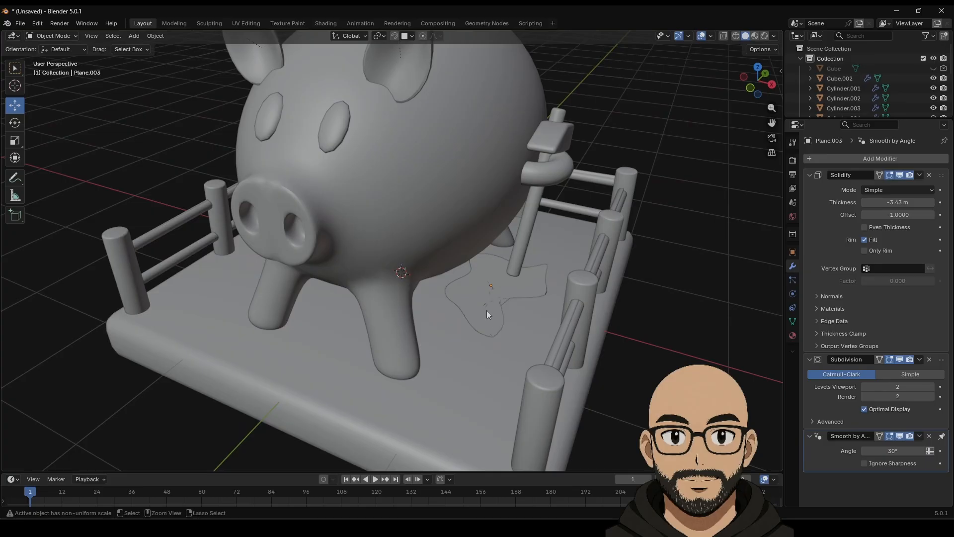
Step: Remove the Solidify modifier from both ground patches, one after the other
click(929, 175)
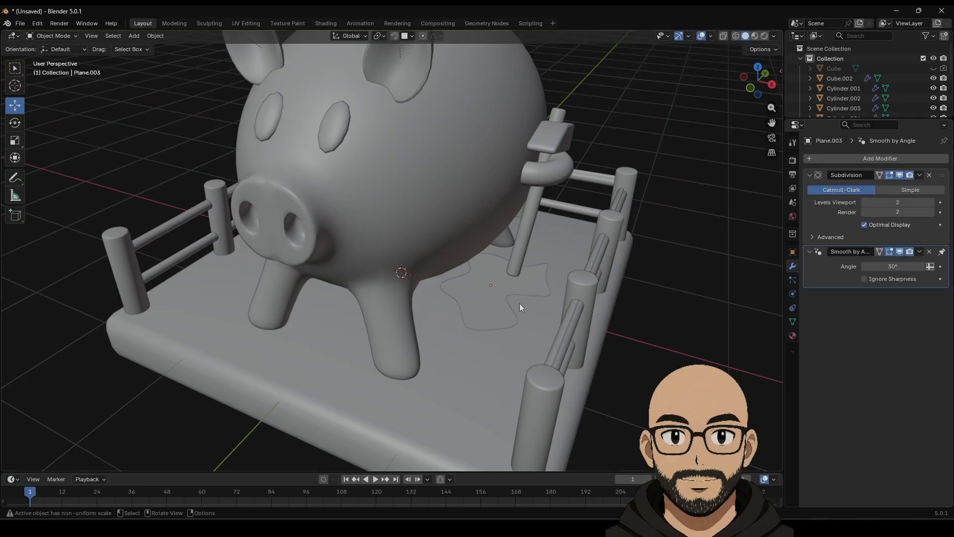
middle_drag(520, 303, 523, 281)
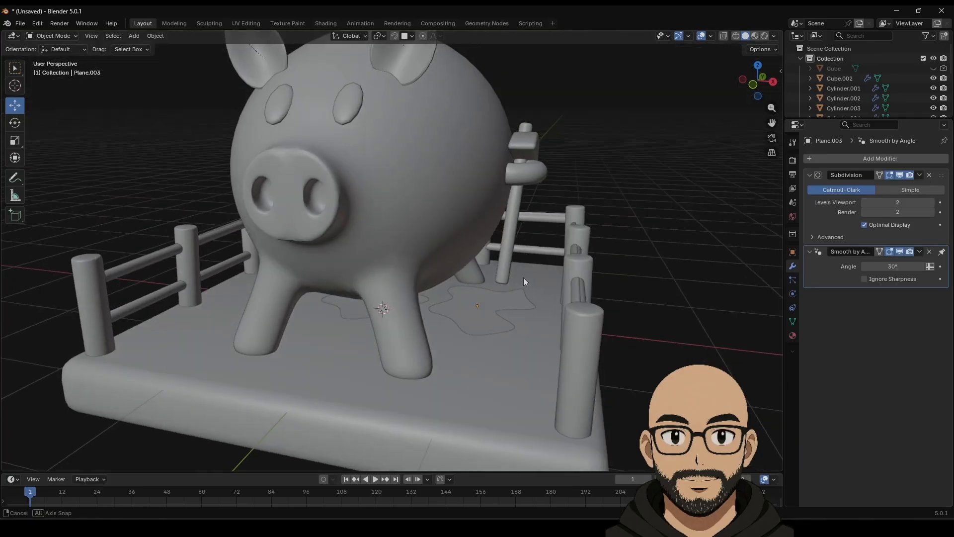
click(347, 315)
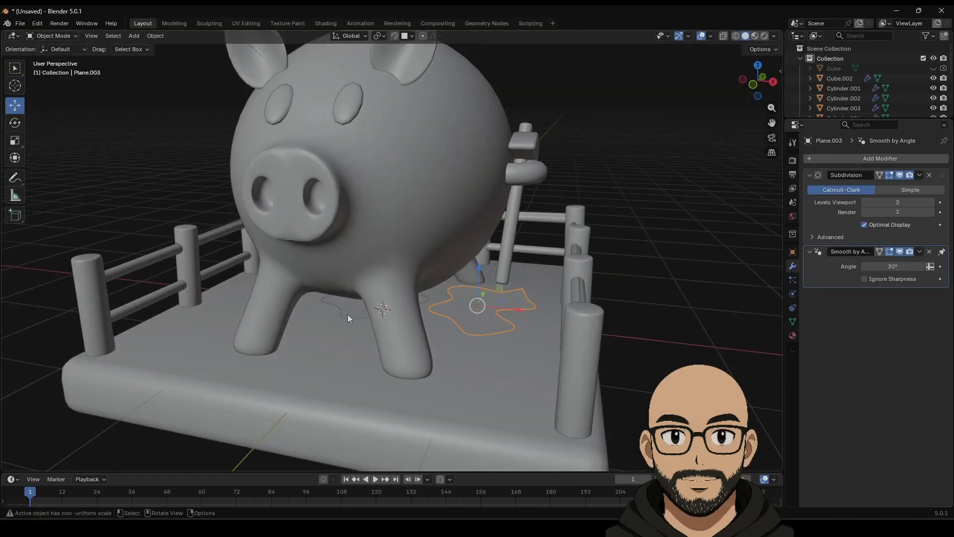
click(472, 312)
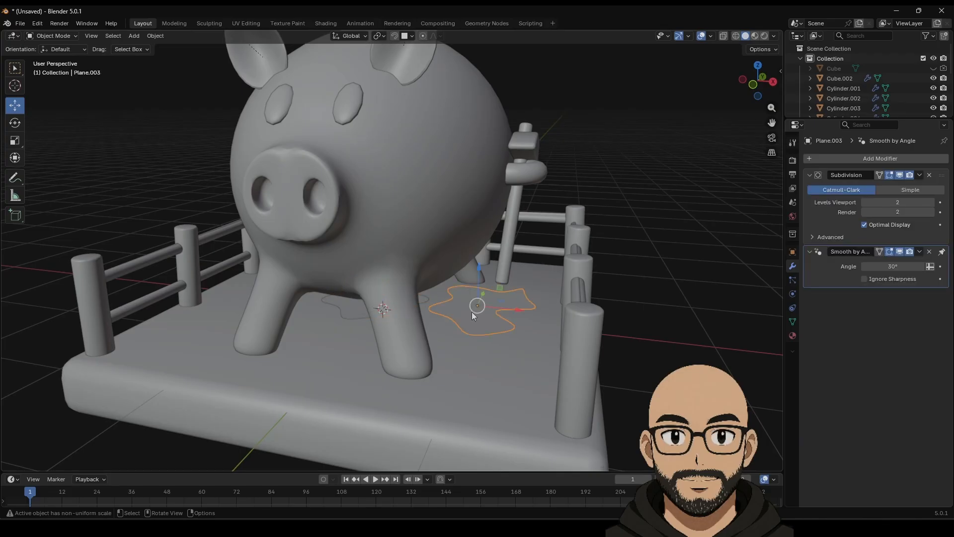
click(356, 305)
click(930, 176)
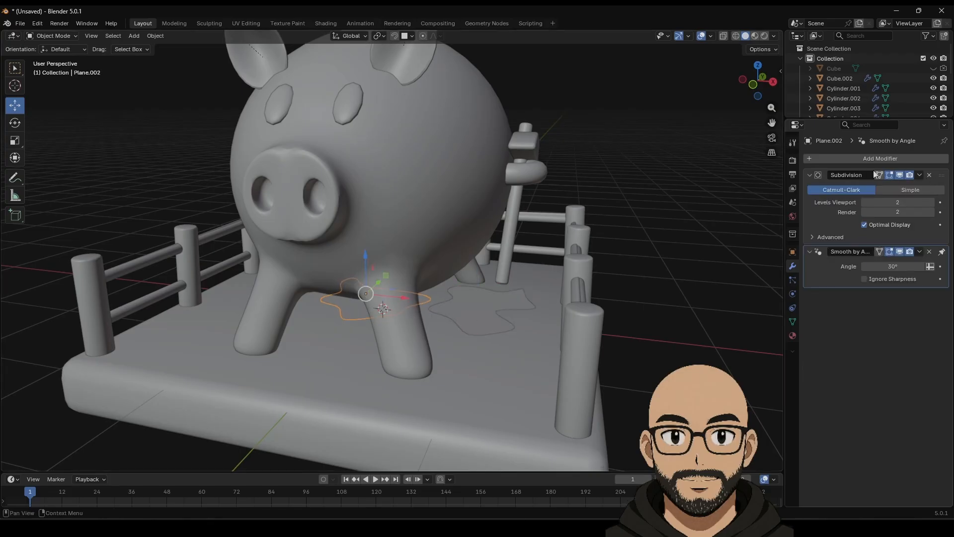
Step: Add a Solidify modifier with a thickness of -0.08 m to the patch beside the hammer and place it above Subdivision
click(886, 158)
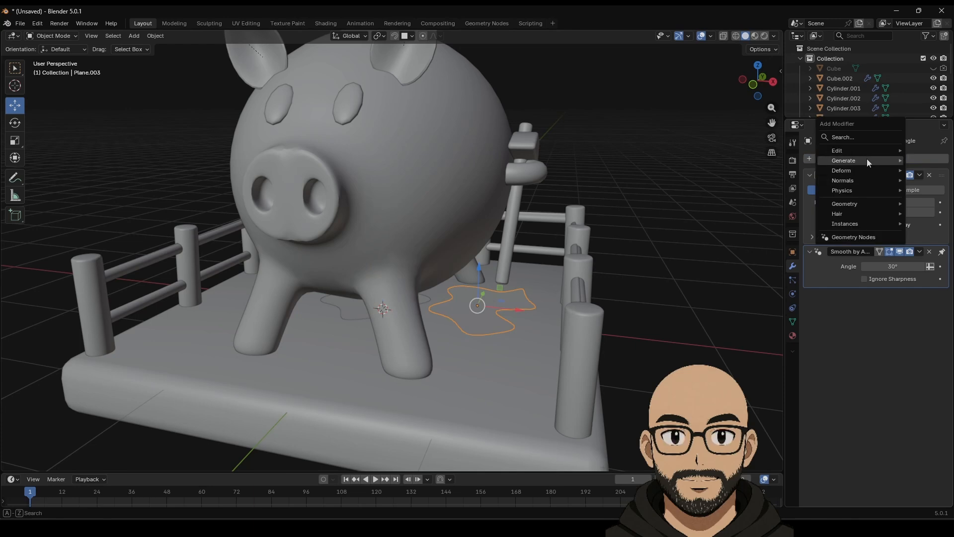
mouse_move(867, 160)
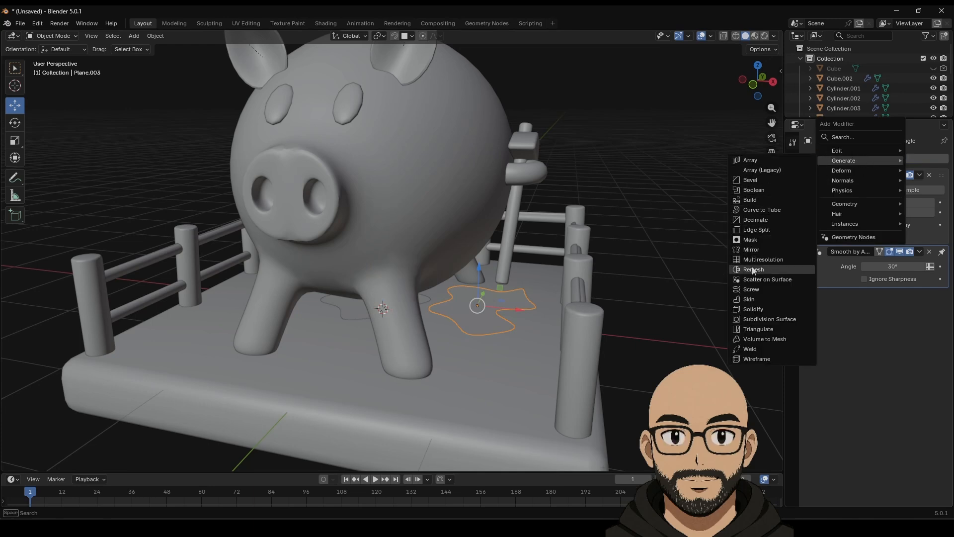
click(765, 311)
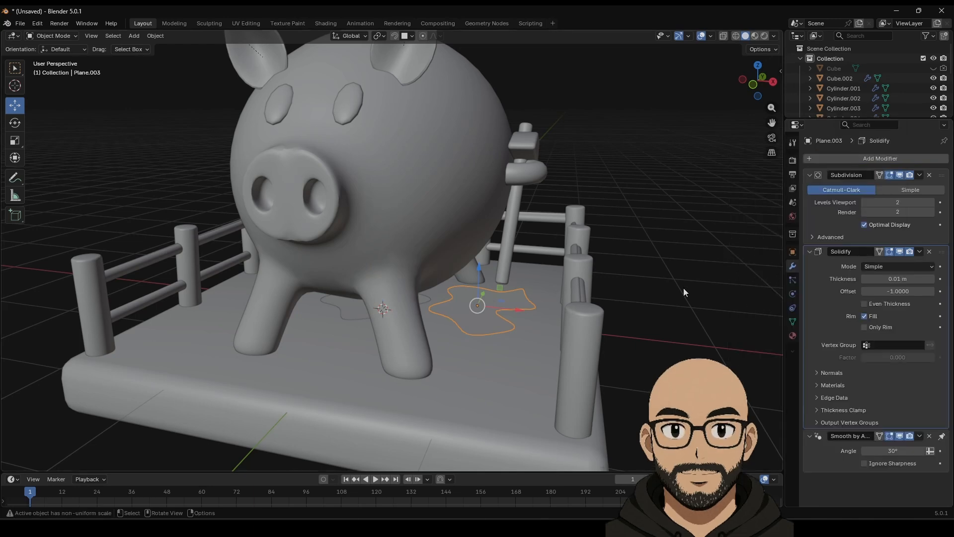
drag(905, 278, 895, 202)
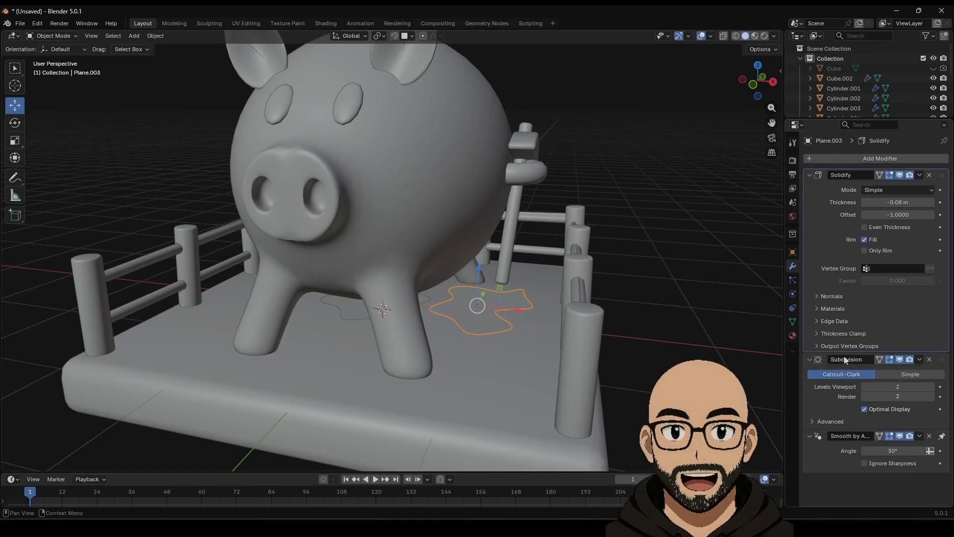
Step: Disable the patch's Subdivision display in the viewport and set its whole mesh's local median Z to 1 m in Edit Mode
click(899, 360)
middle_drag(571, 326, 488, 328)
key(Tab)
key(a)
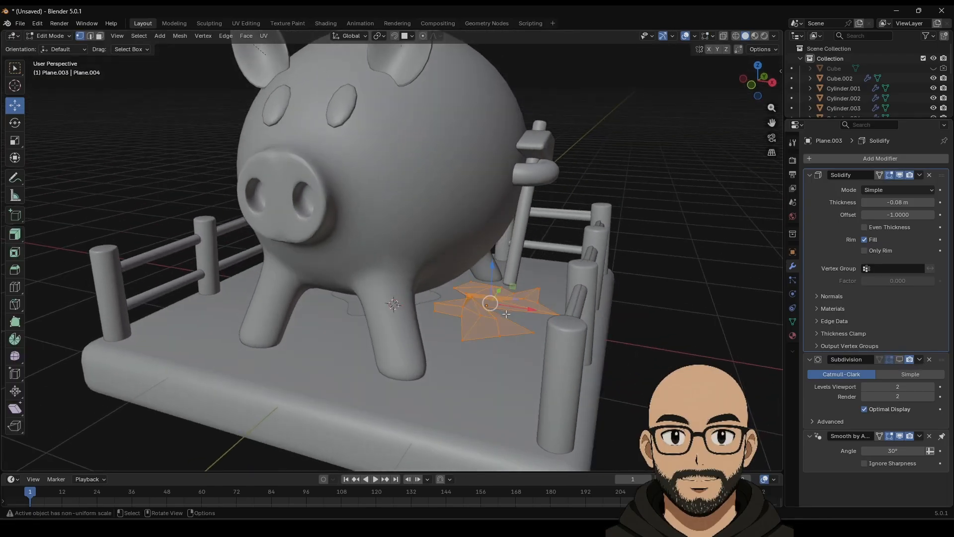
key(n)
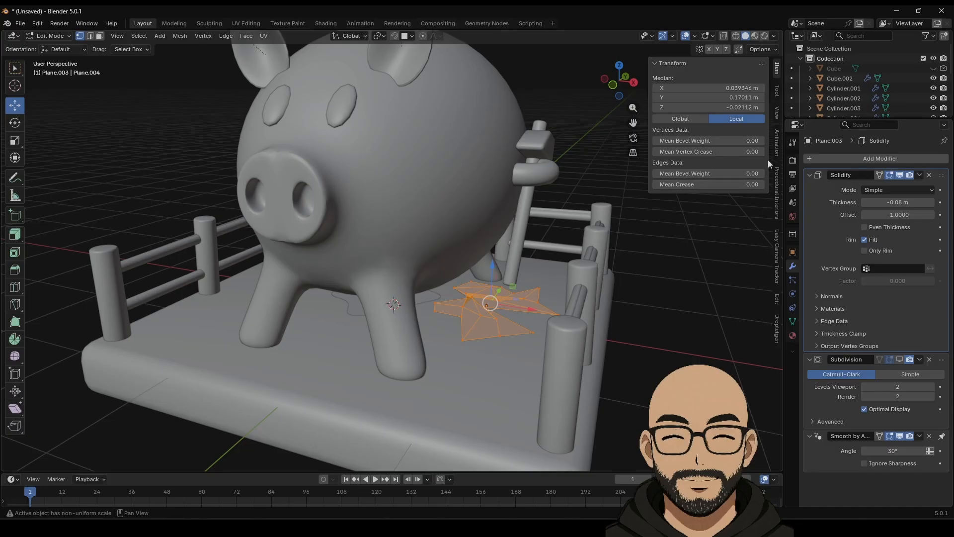
click(715, 108)
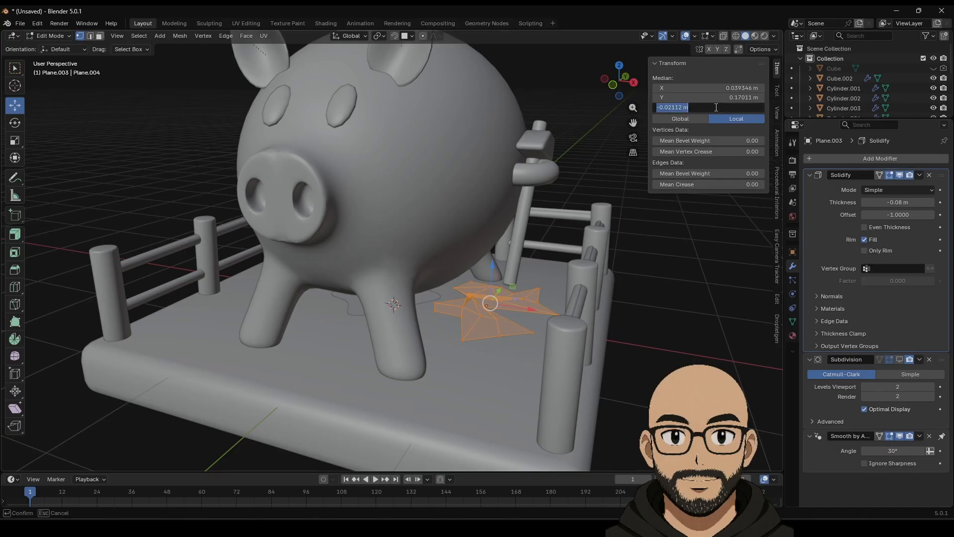
text(1)
key(Return)
Step: Set the selected patch mesh's local median Y and X to 1 m
click(721, 98)
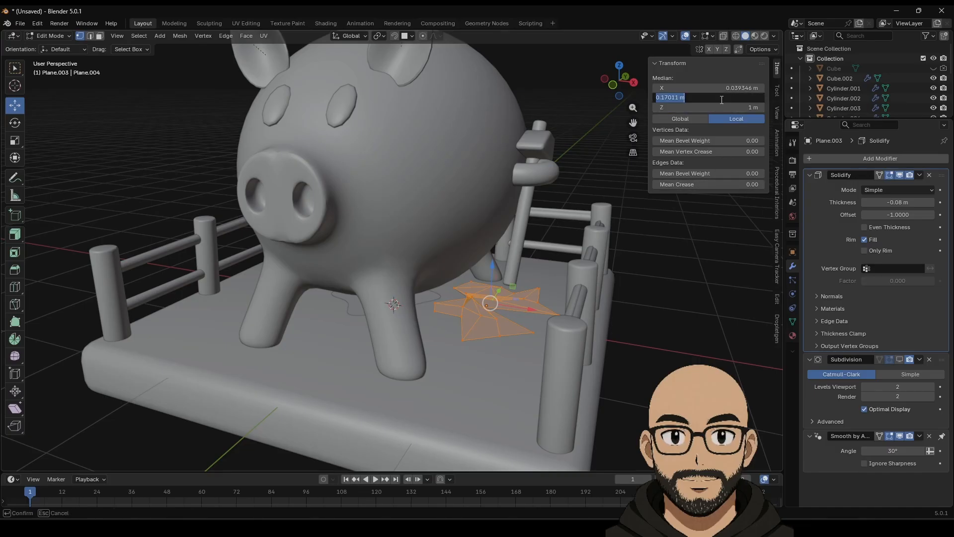
text(1)
key(Return)
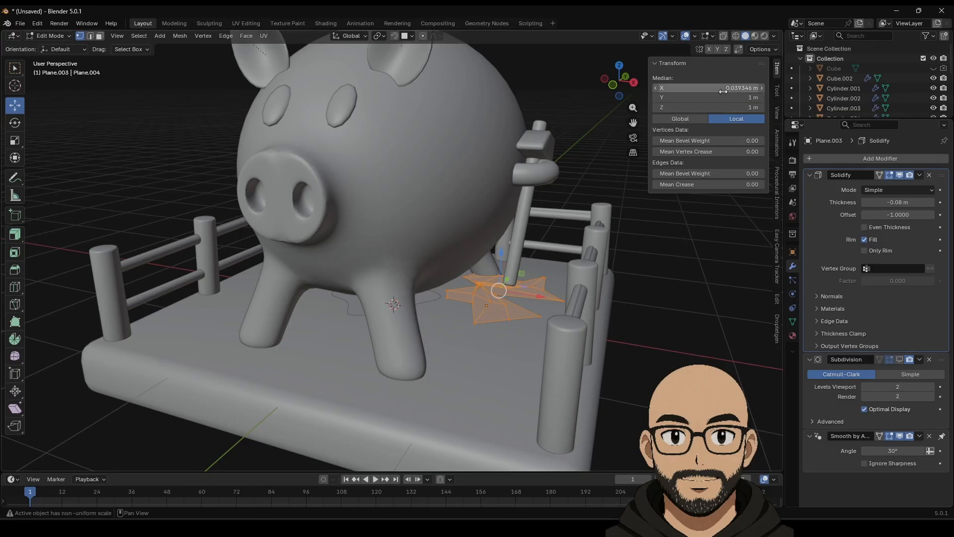
click(726, 89)
text(1)
key(Return)
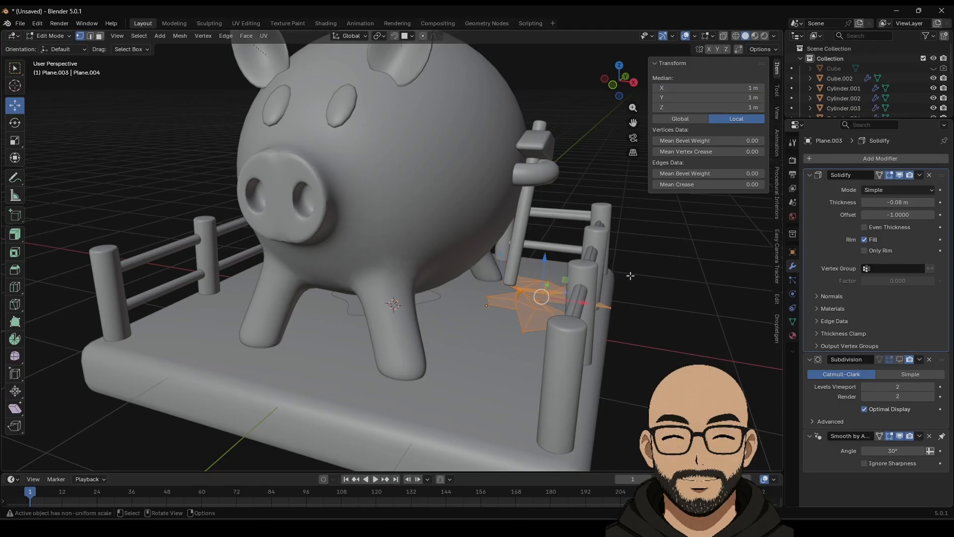
Step: Return the patch to Object Mode and re-enable its Subdivision display in the viewport
middle_drag(566, 323, 552, 293)
key(Tab)
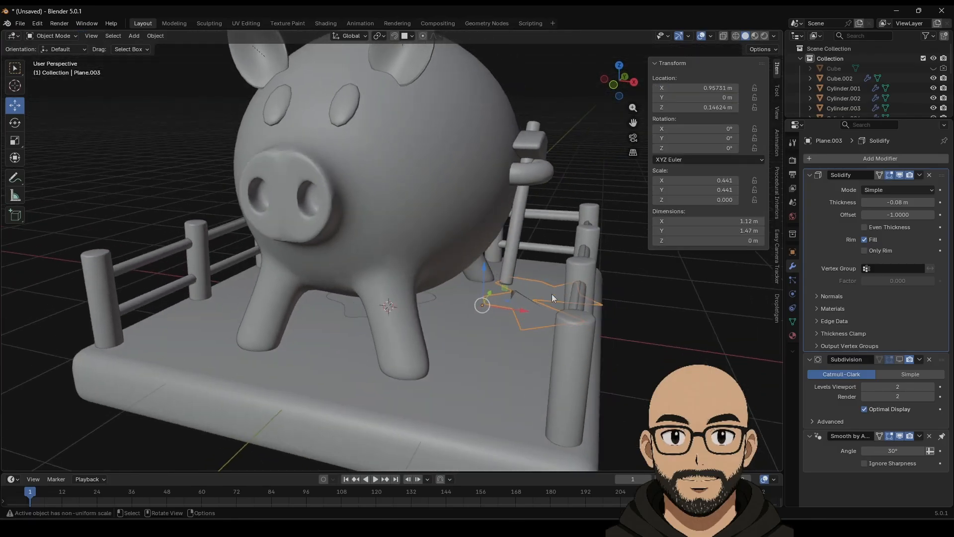
click(899, 359)
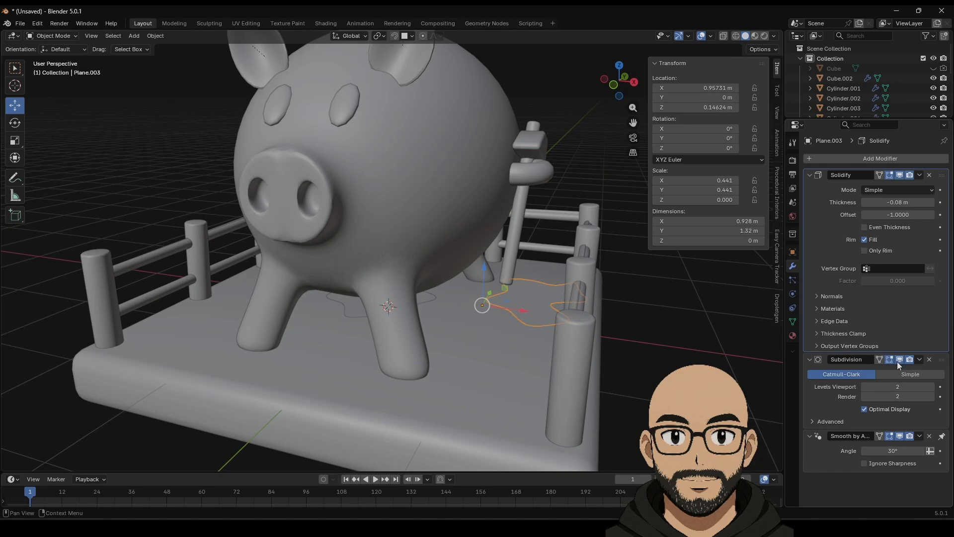
Step: Try a Z scale of 1 on the patch beside the hammer and settle on 0.5
mouse_move(515, 306)
middle_down()
mouse_move(542, 275)
mouse_move(523, 314)
middle_up()
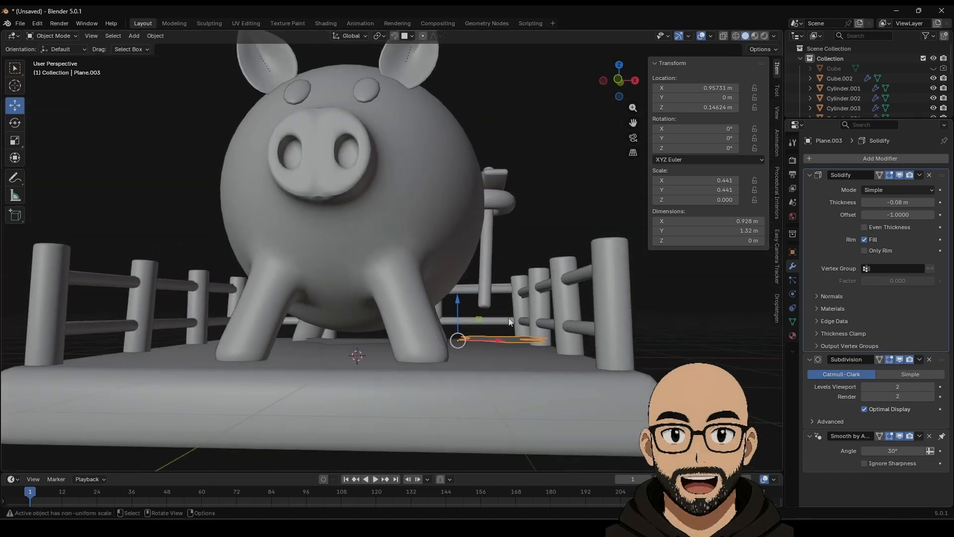
drag(686, 195, 687, 196)
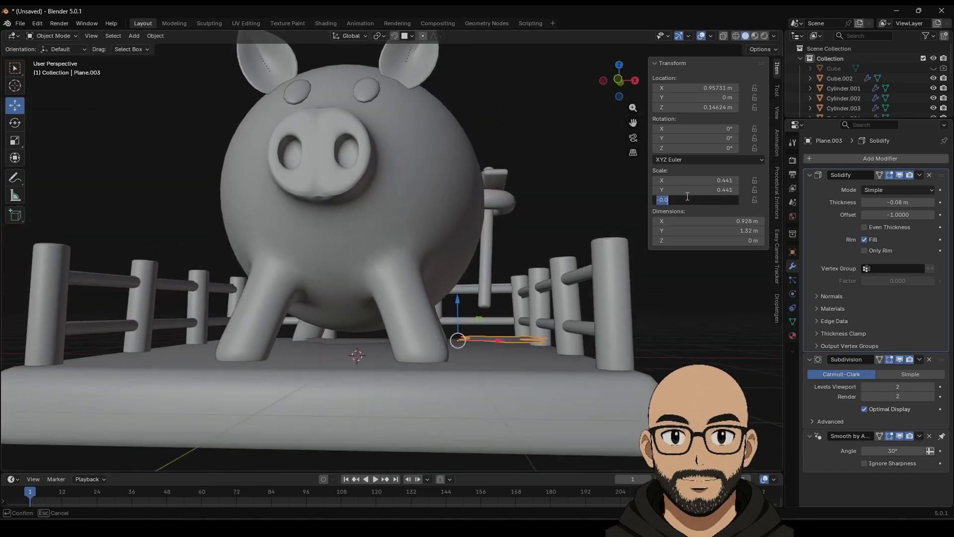
text(1)
key(Return)
middle_drag(551, 219, 527, 248)
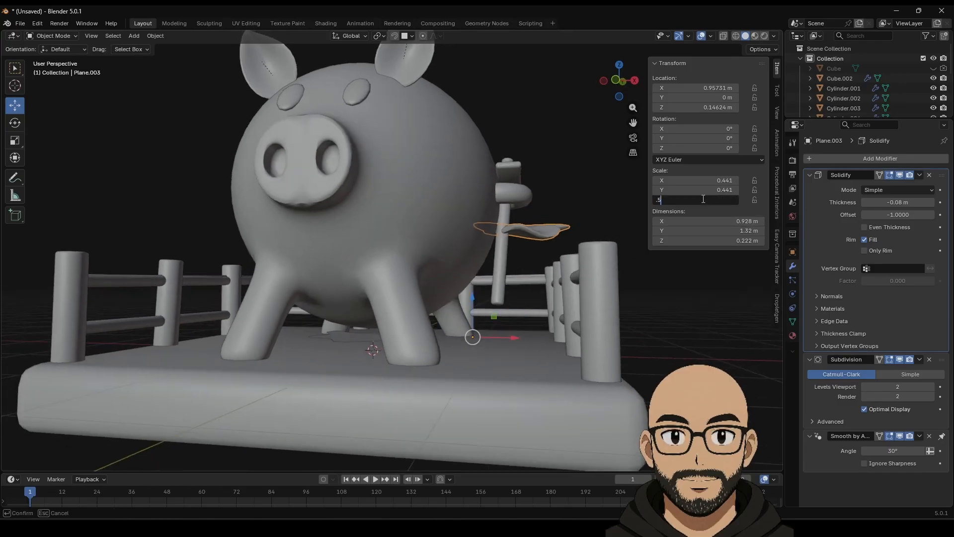
click(703, 199)
text(.5)
key(Return)
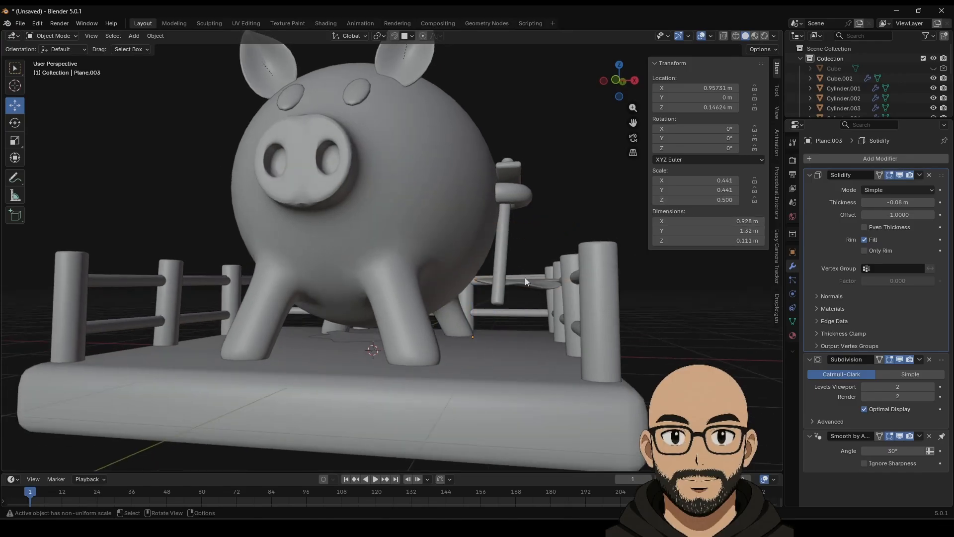
Step: Set the origin of the patch near the hammer to its center of mass (surface)
click(528, 283)
click(155, 35)
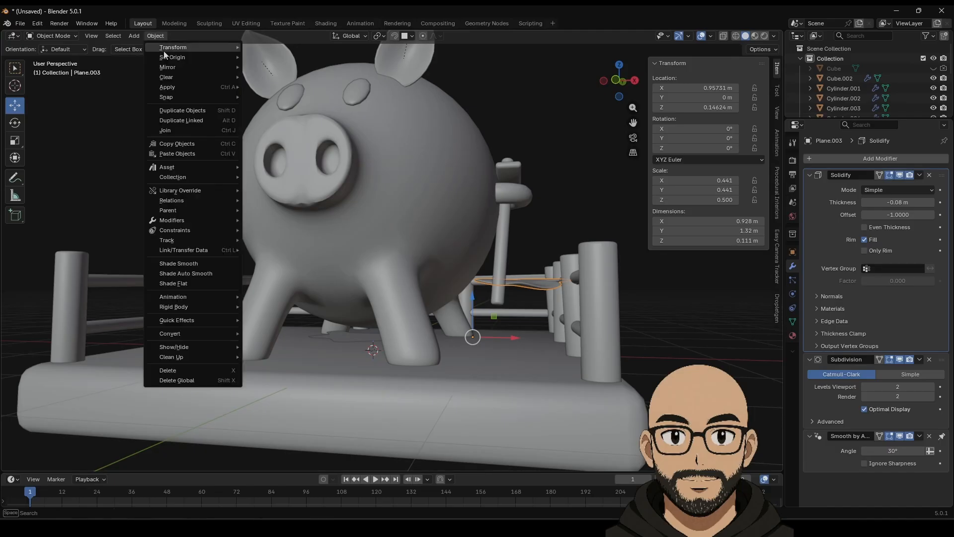
mouse_move(198, 58)
click(302, 90)
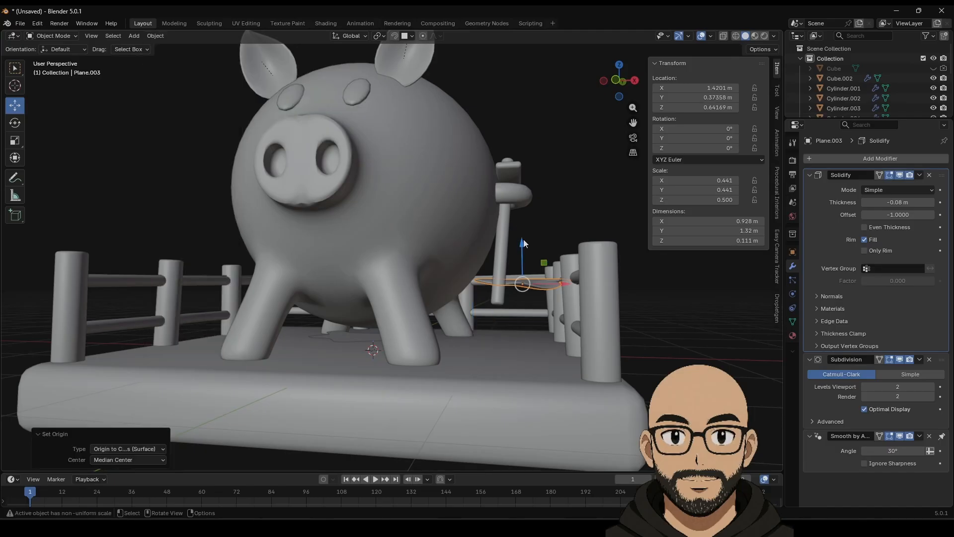
Step: Lower the patch 0.56372 m onto the base, shift it -0.4308 m along X, and raise it 0.029683 m
drag(523, 240, 522, 304)
middle_drag(520, 308, 517, 366)
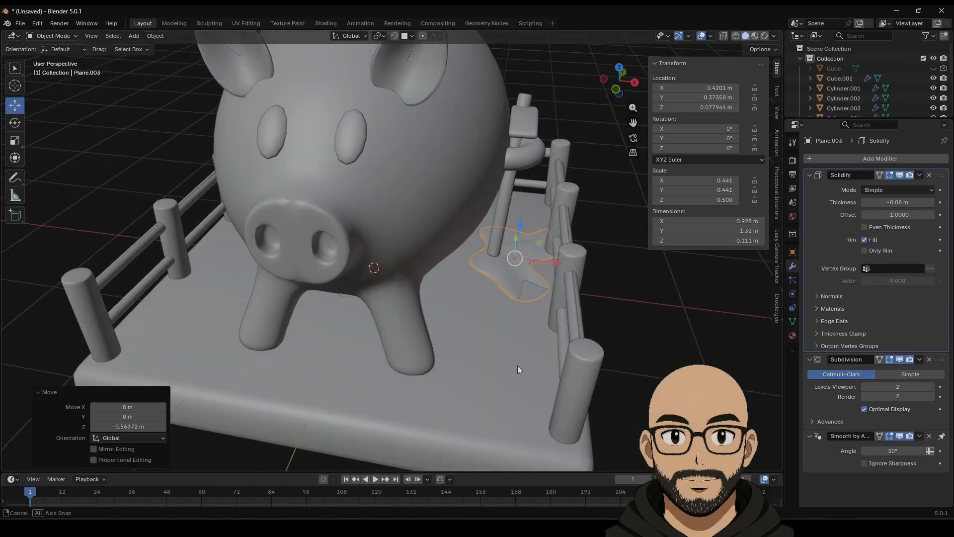
drag(556, 262, 512, 259)
middle_drag(512, 259, 482, 279)
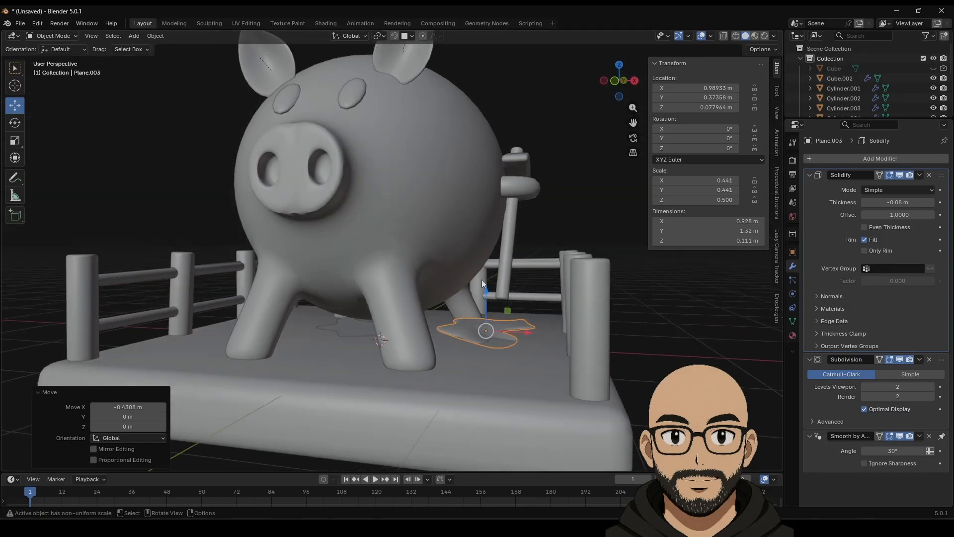
drag(484, 283, 481, 279)
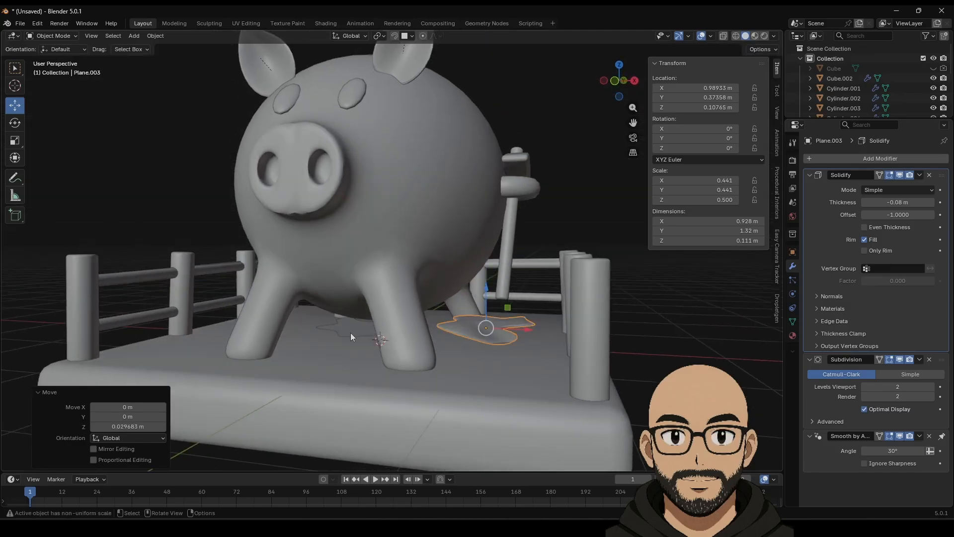
Step: Set the Z scale of the other ground patch, beneath the pig, to 0.5
click(350, 332)
drag(728, 182, 728, 200)
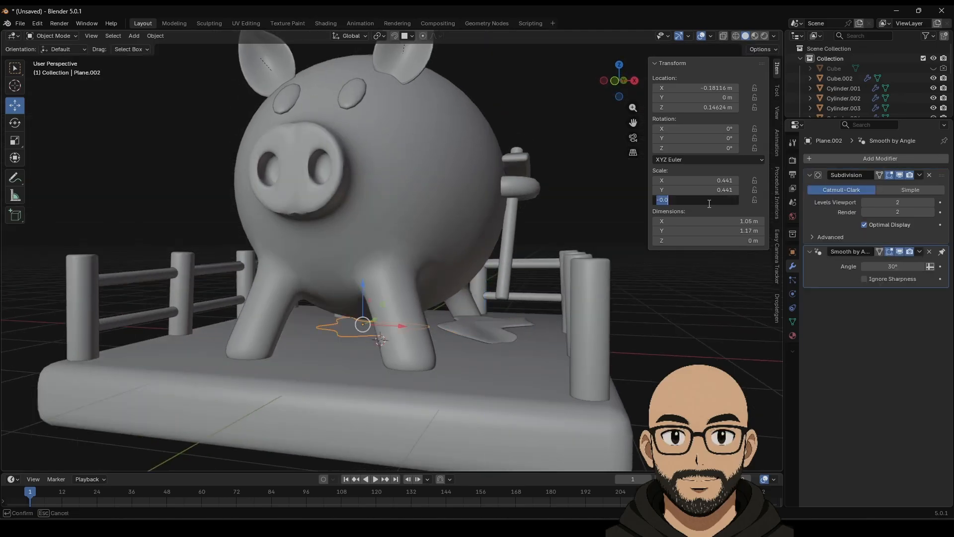
key(Return)
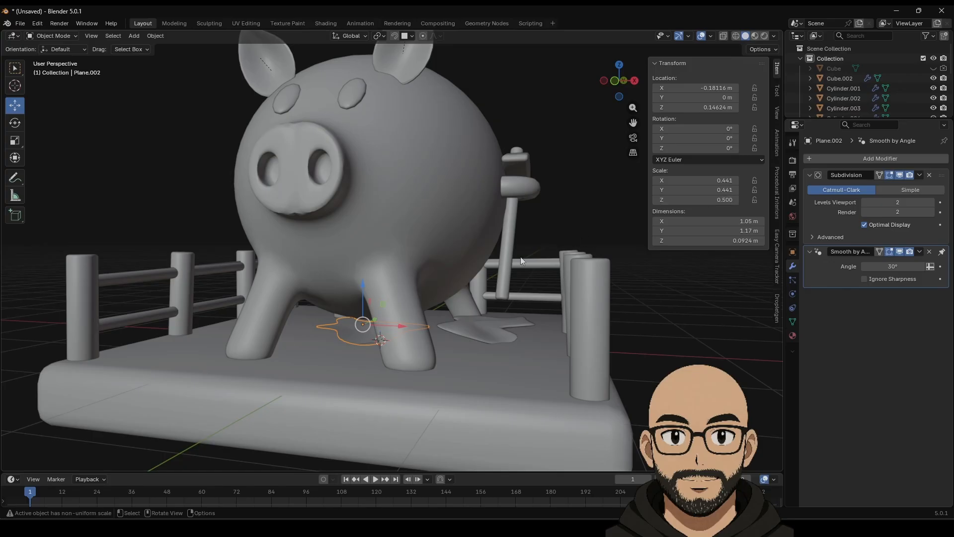
Step: Raise the ground patch beneath the pig about 0.2 m along Z
middle_drag(327, 299, 350, 299)
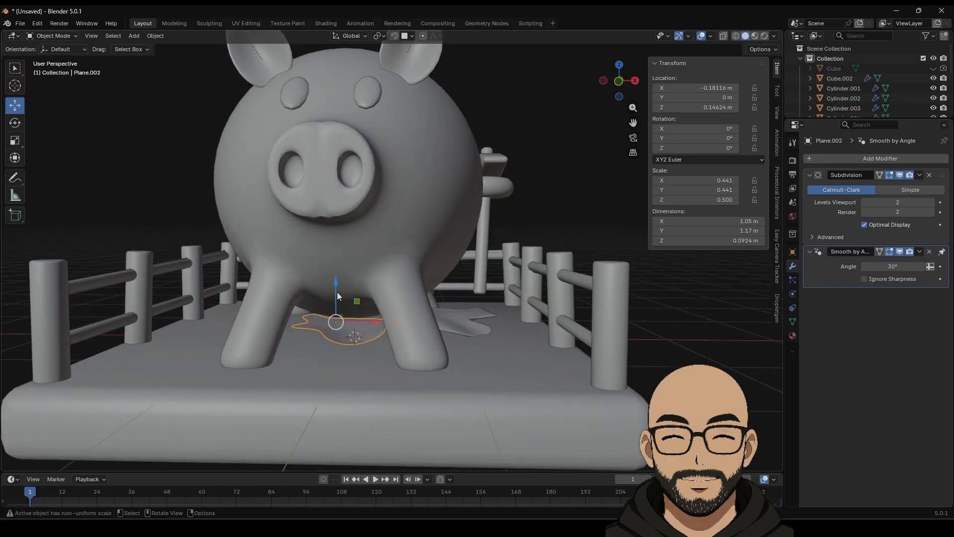
drag(336, 293, 337, 272)
mouse_move(417, 271)
middle_down()
mouse_move(378, 269)
mouse_move(428, 264)
mouse_move(408, 267)
middle_up()
key(Tab)
key(Tab)
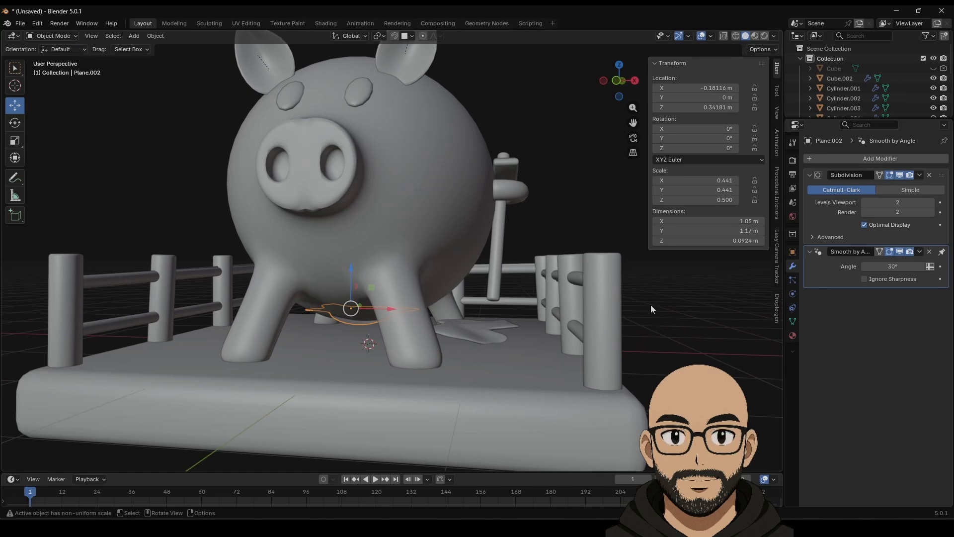
Step: Try to set the Z dimension of the patch beneath the pig to 0.5 m
drag(714, 242, 715, 242)
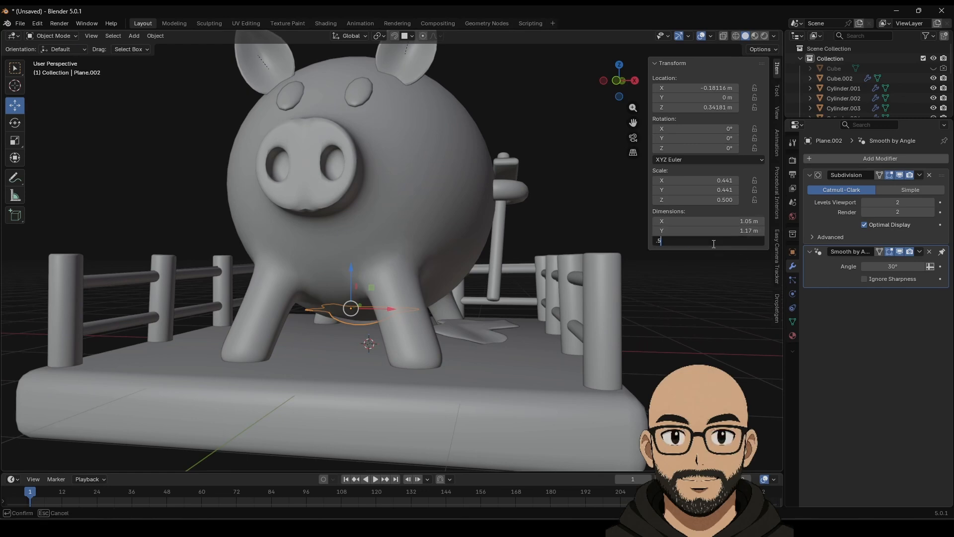
text(.5)
key(Return)
key(Tab)
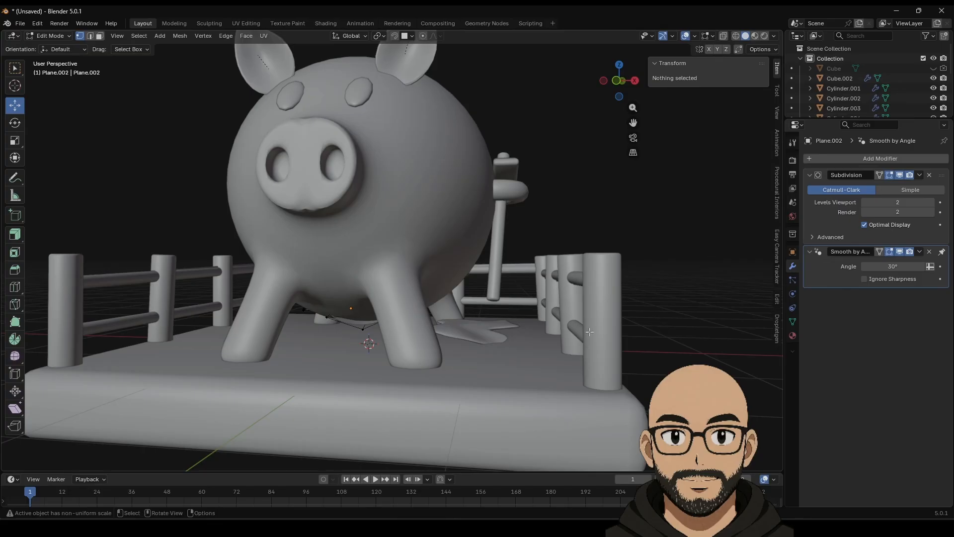
middle_drag(382, 311, 433, 321)
key(Tab)
middle_drag(378, 344, 343, 345)
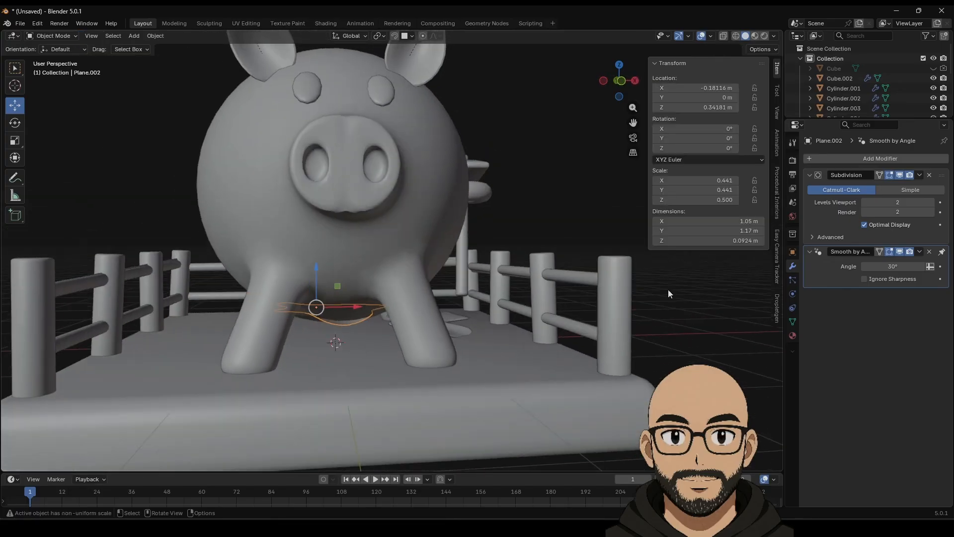
Step: Add a Solidify modifier with a thickness of -0.04 m to the patch and place it above Subdivision
click(876, 159)
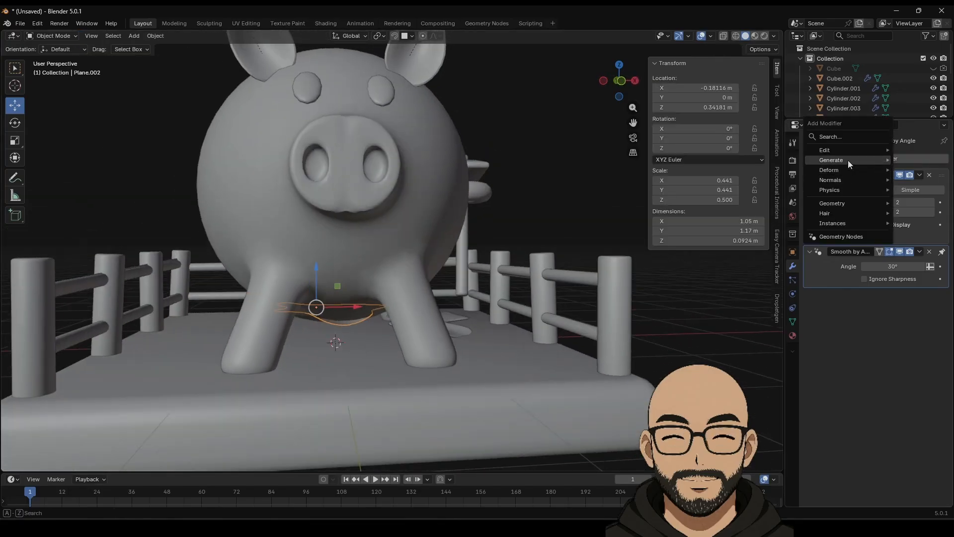
mouse_move(848, 160)
click(743, 309)
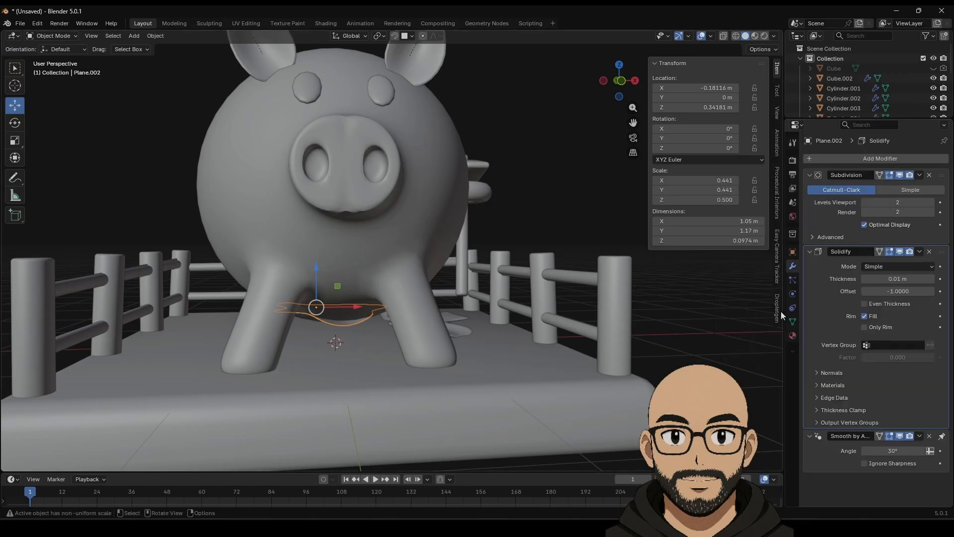
drag(901, 279, 942, 175)
Step: Lower the patch beneath the pig to a Z location of 0.094319 m and shift it -0.3853 m along X
middle_drag(407, 306, 497, 329)
key(g)
key(z)
click(404, 318)
key(g)
key(x)
click(251, 349)
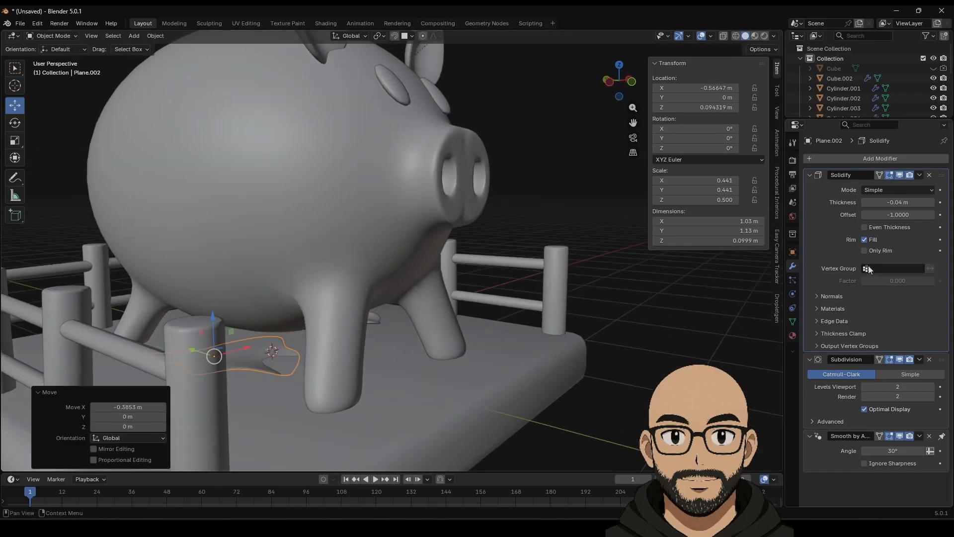
Step: Set the patch's Solidify thickness to -0.17 m and lower the patch 0.062494 m onto the base
mouse_move(898, 202)
mouse_down()
mouse_move(920, 203)
mouse_move(885, 202)
mouse_up()
middle_drag(341, 272, 288, 315)
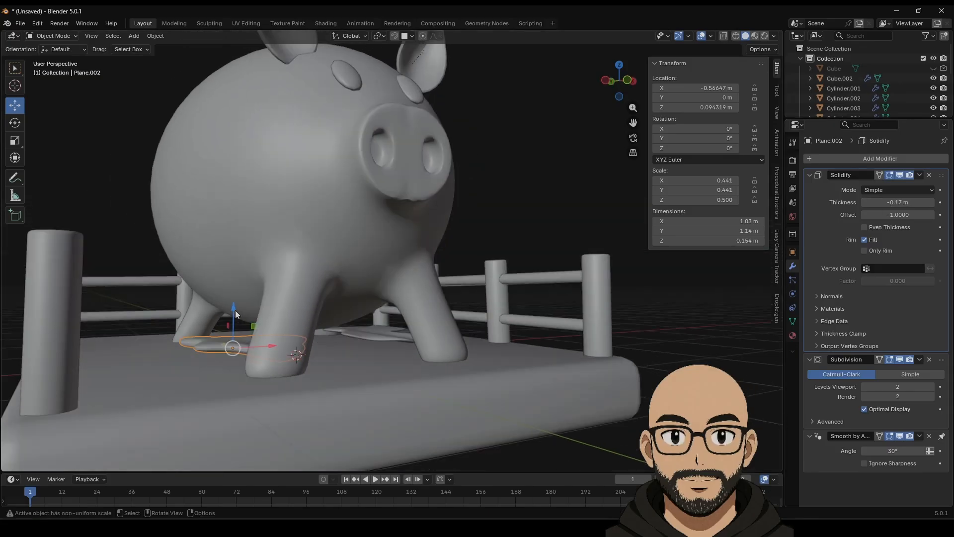
drag(235, 313, 234, 320)
middle_drag(235, 321, 242, 338)
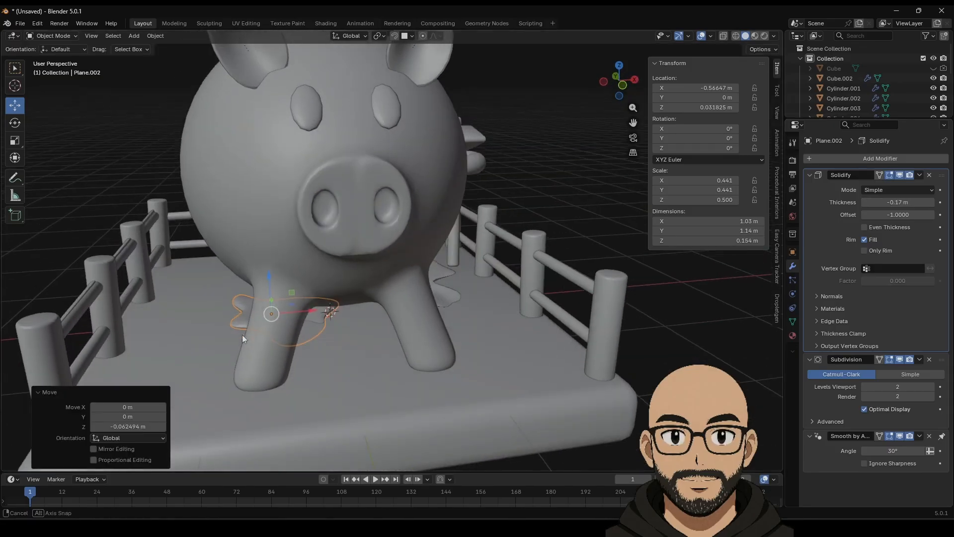
Step: Move the patch out beside the fence to X -1.2151 m and Y -0.55116 m, and rotate it -46° about Z
drag(313, 310, 201, 313)
middle_drag(201, 312, 200, 358)
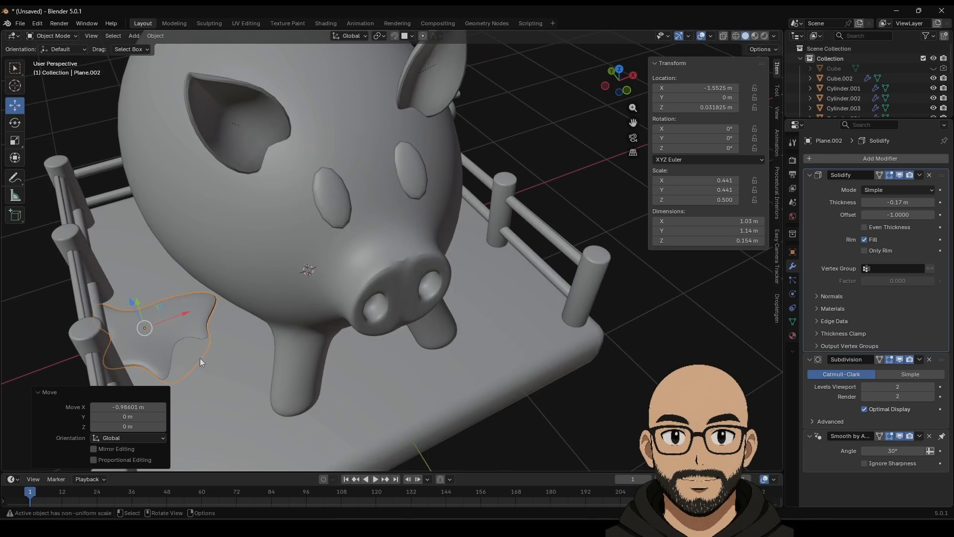
scroll(199, 358, down, 3)
mouse_move(276, 286)
mouse_down()
mouse_move(298, 277)
mouse_move(267, 291)
mouse_up()
click(15, 123)
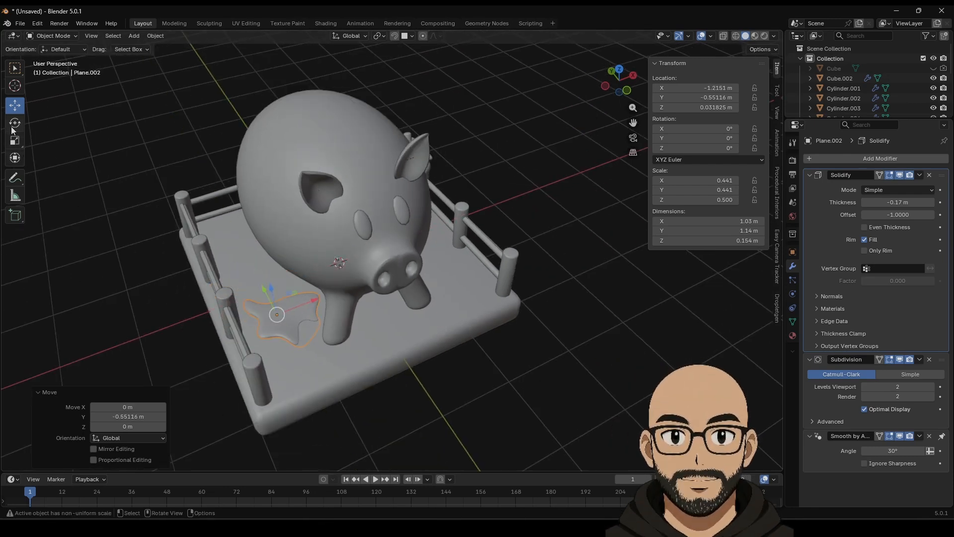
drag(287, 323, 281, 343)
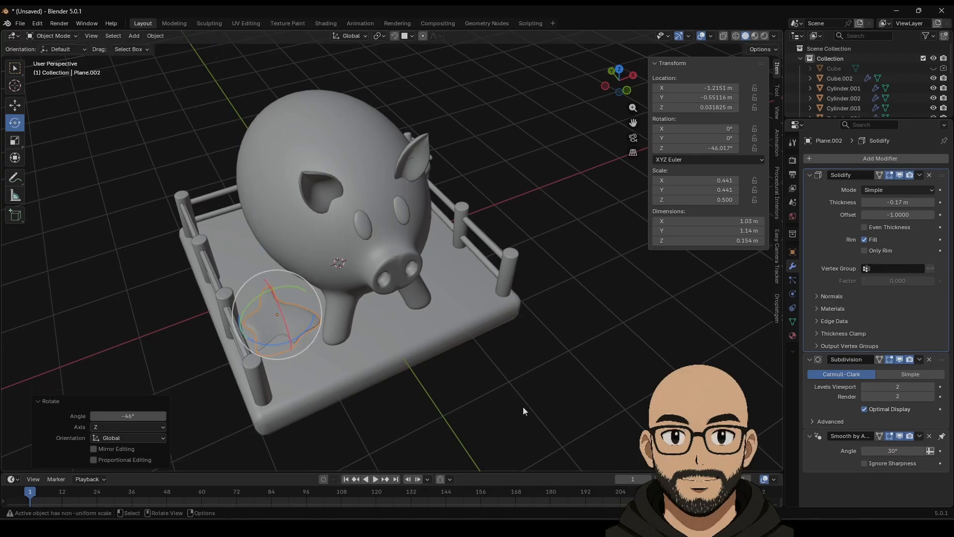
Step: Tilt the patch near the hammer about -6° around Y and move it to X 1.2232 m and Z 0.10913 m
middle_drag(523, 407, 480, 282)
click(454, 277)
click(16, 106)
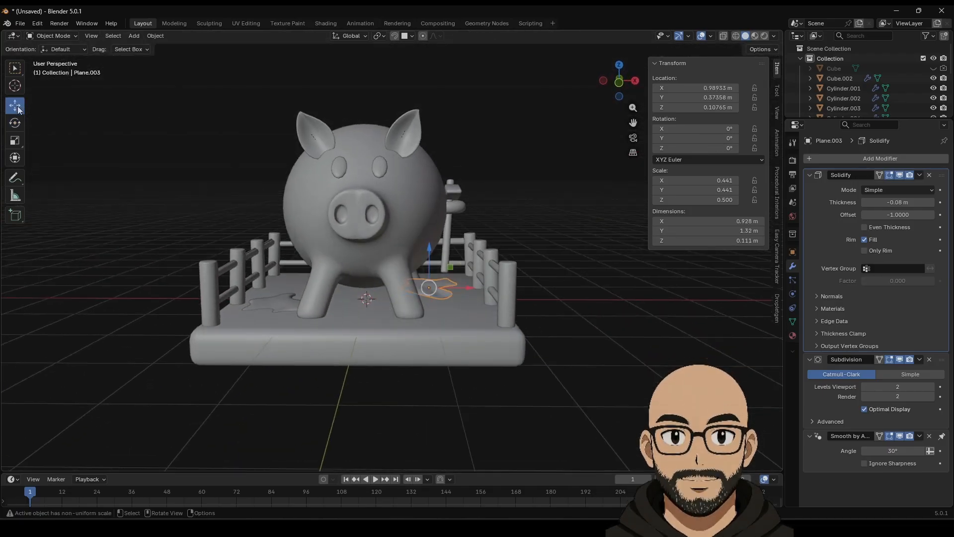
mouse_move(429, 248)
mouse_down()
mouse_move(455, 273)
mouse_move(432, 244)
mouse_up()
click(15, 123)
click(16, 105)
drag(469, 288, 485, 287)
middle_drag(556, 292, 383, 249)
scroll(577, 313, down, 2)
scroll(425, 302, up, 3)
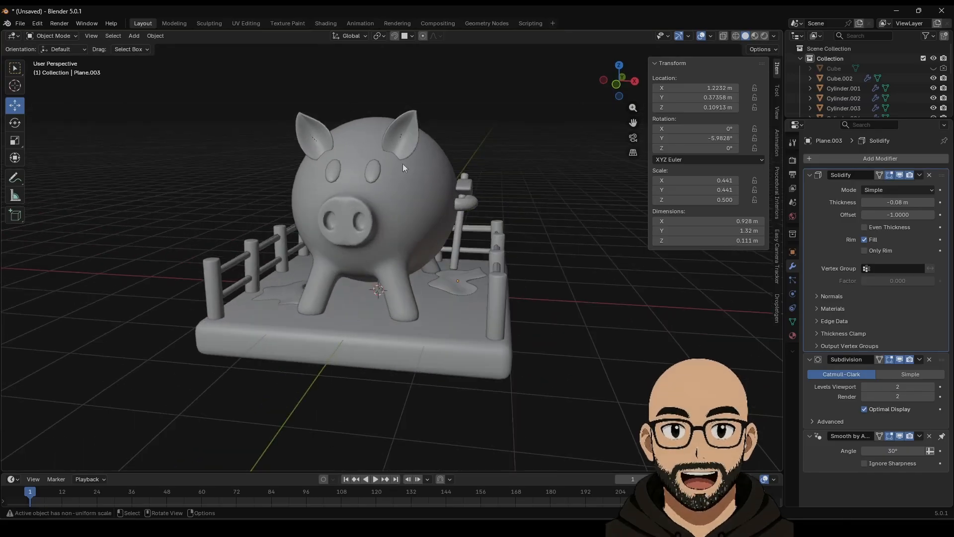
Step: Add a Ball metaball and move it -1.2113 m along Y, in front of the pig
click(135, 35)
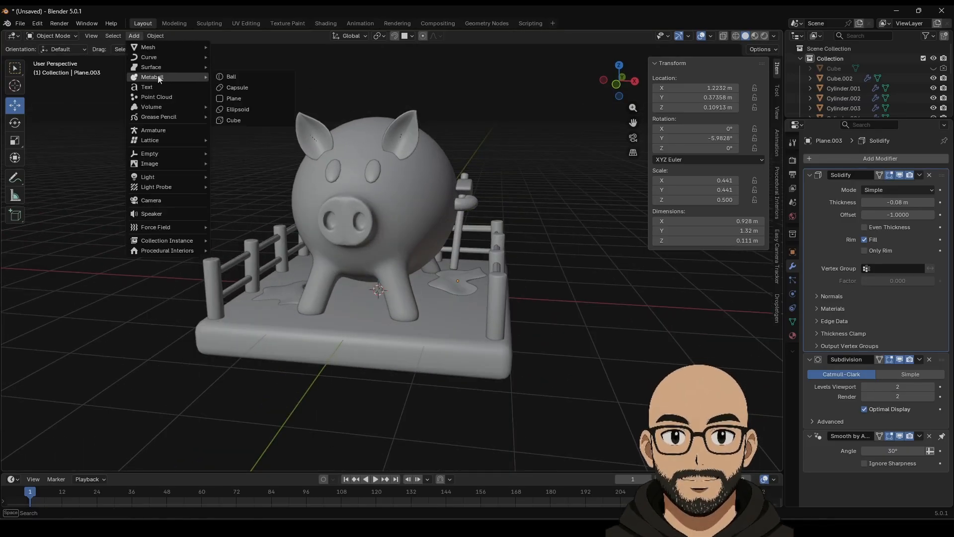
mouse_move(194, 77)
click(232, 77)
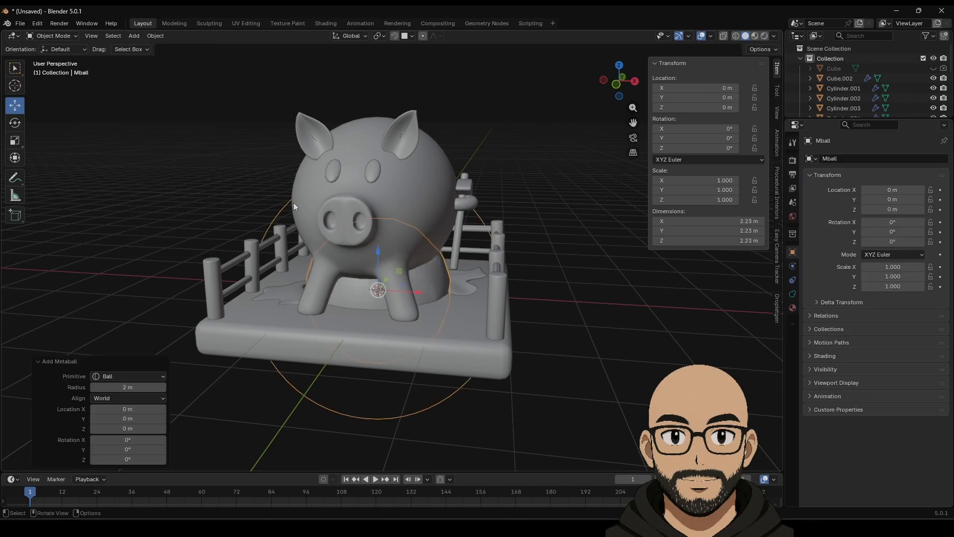
middle_drag(409, 302, 403, 281)
drag(417, 266, 374, 297)
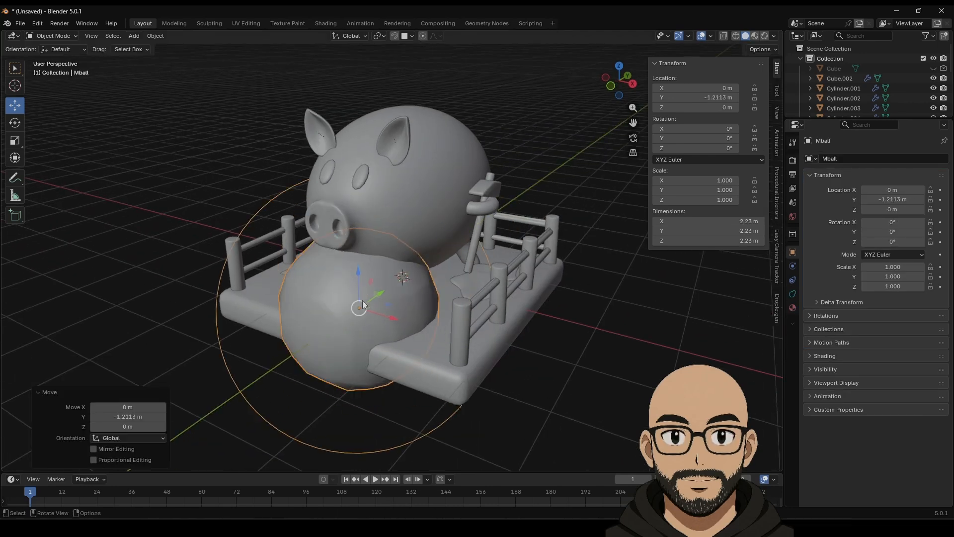
Step: Scale the metaball to -0.161 and move it -0.76364 m along X to the pig's front leg
key(s)
click(359, 307)
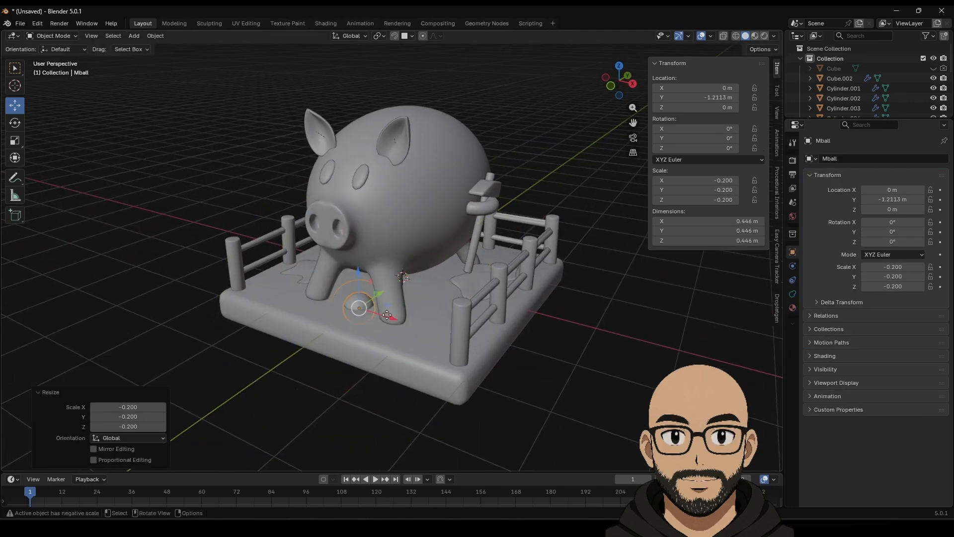
key(g)
key(x)
click(369, 314)
key(s)
click(354, 311)
Step: Lower the metaball 0.008861 m and move it forward of the leg to a Y location of -1.4119 m
scroll(319, 322, up, 5)
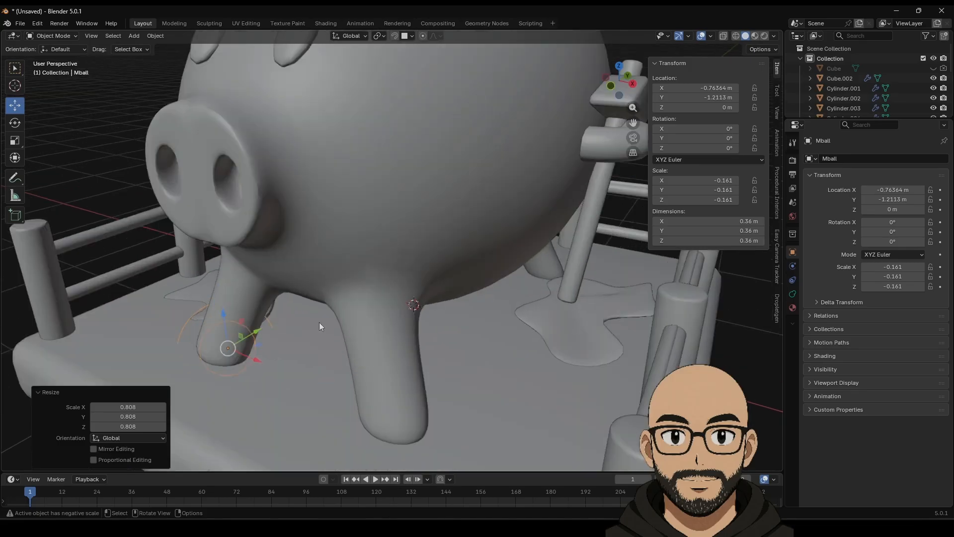
scroll(319, 322, down, 5)
middle_drag(381, 281, 310, 300)
key(g)
key(z)
click(312, 285)
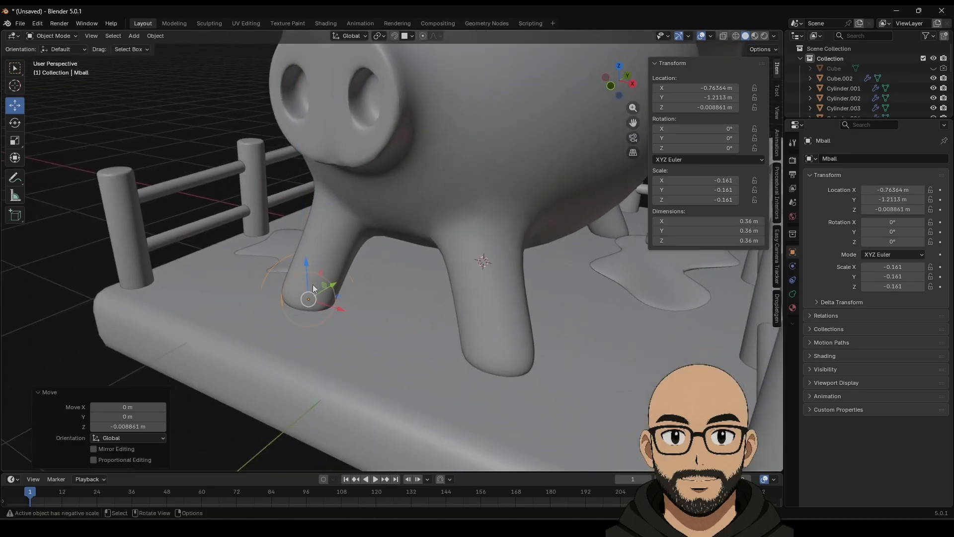
key(g)
key(y)
click(296, 298)
Step: Scale the metaball by 0.728 and shift it to an X location of -0.81838 m
key(s)
click(319, 330)
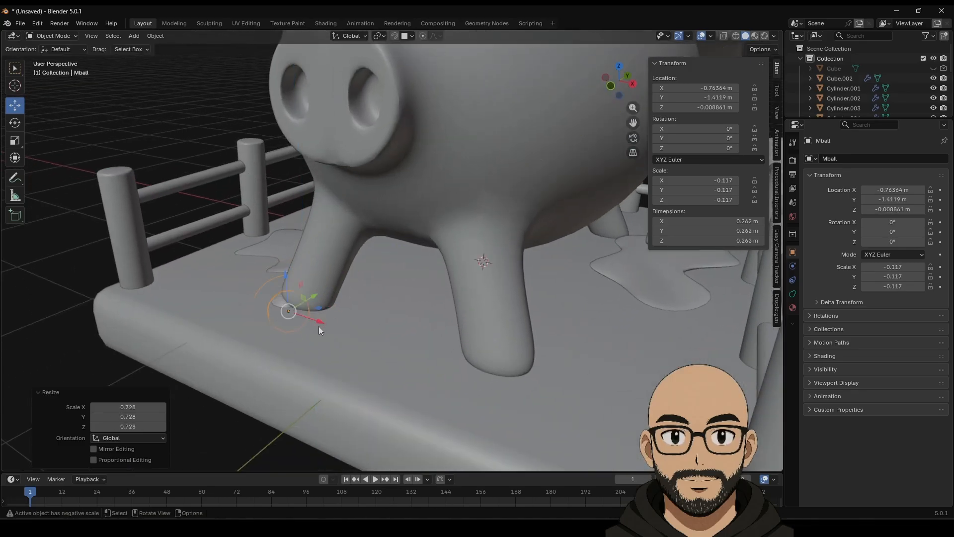
key(g)
key(x)
click(297, 312)
key(alt+g)
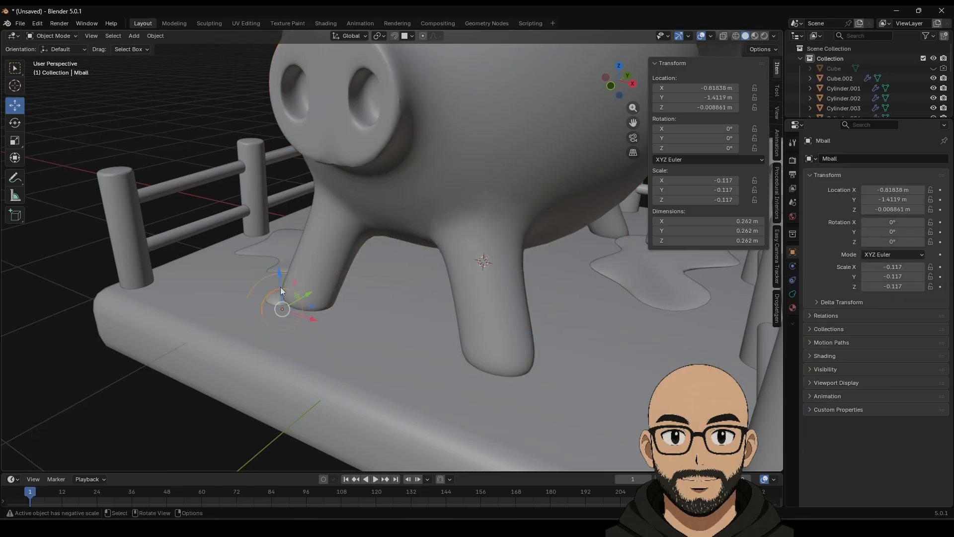
Step: Duplicate the metaball twice, offsetting each copy about -0.135 m in X and 0.185 m in Z
key(shift+d)
click(271, 256)
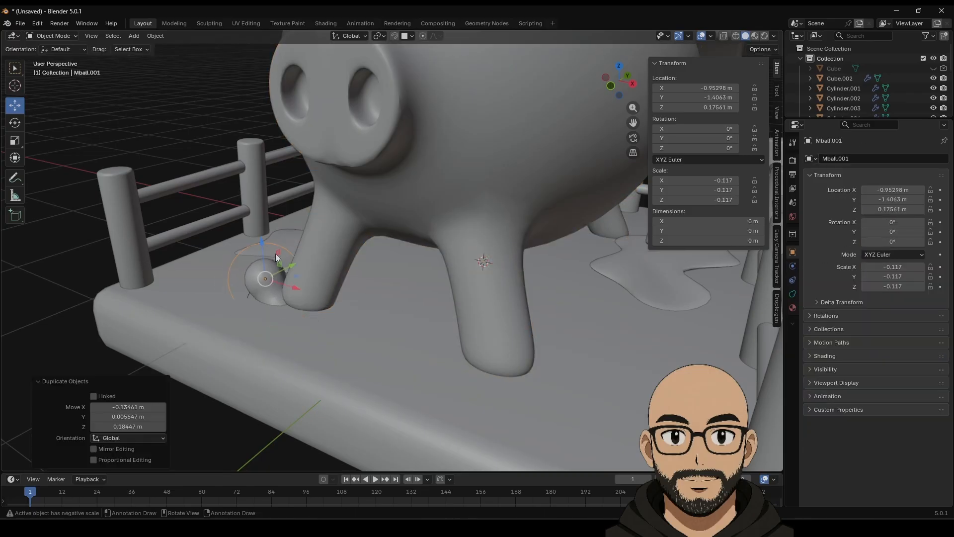
key(shift+d)
click(258, 229)
middle_drag(288, 290, 222, 299)
Step: Add four more metaball copies that extend the chain in a curve across the front of the pig's leg
key(shift+d)
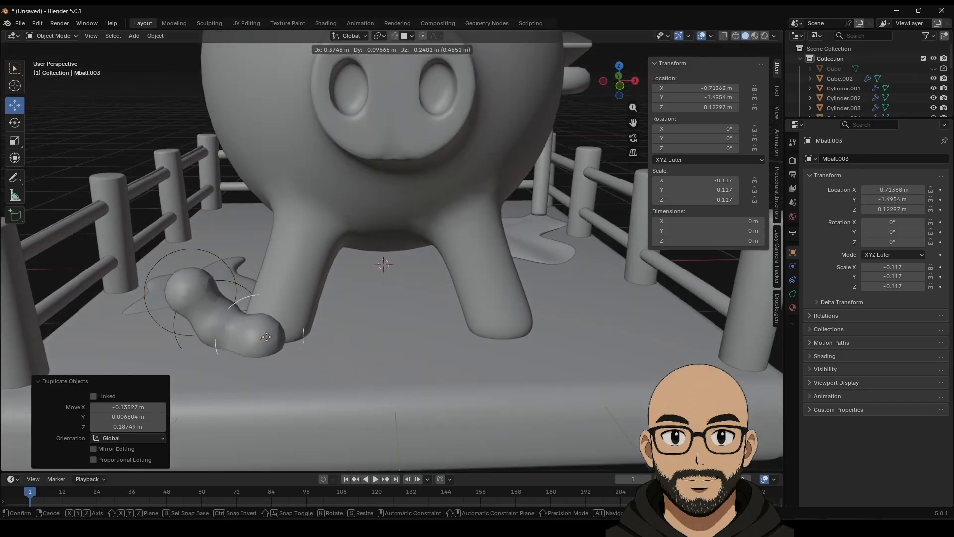
click(267, 337)
key(shift+d)
click(322, 347)
key(shift+d)
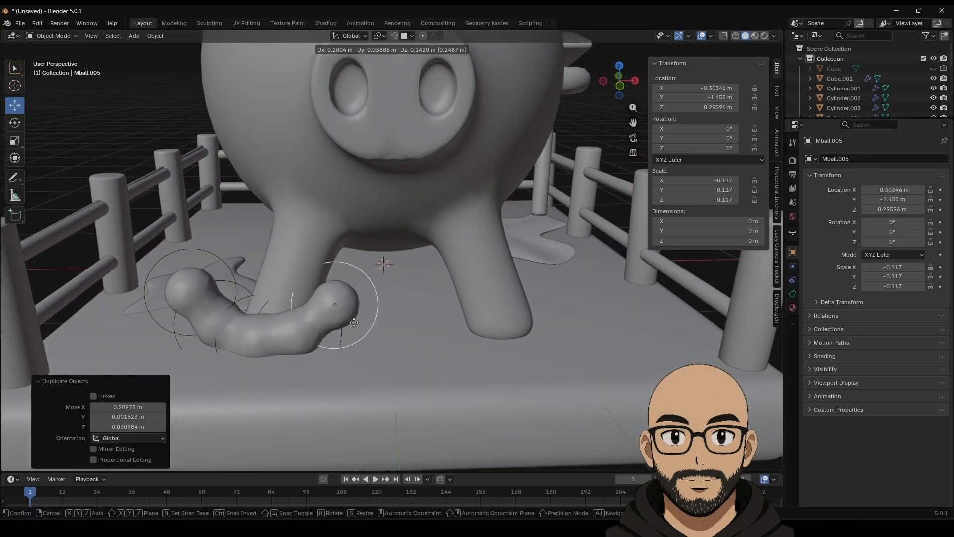
click(359, 323)
key(shift+d)
click(381, 291)
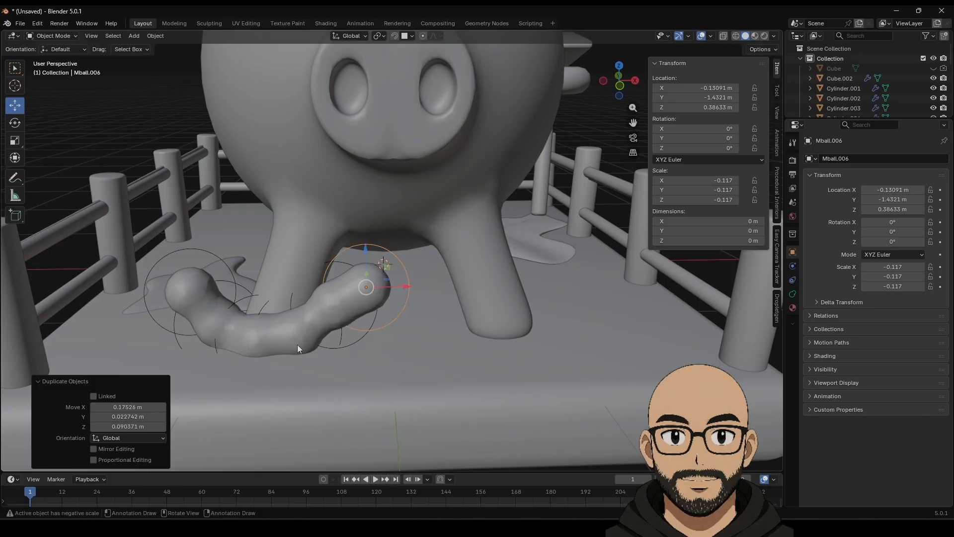
Step: Duplicate the end metaball in place and move the copy forward of the chain's middle, at about X -0.59 m
middle_drag(380, 290, 405, 287)
key(shift+d)
right_click(394, 288)
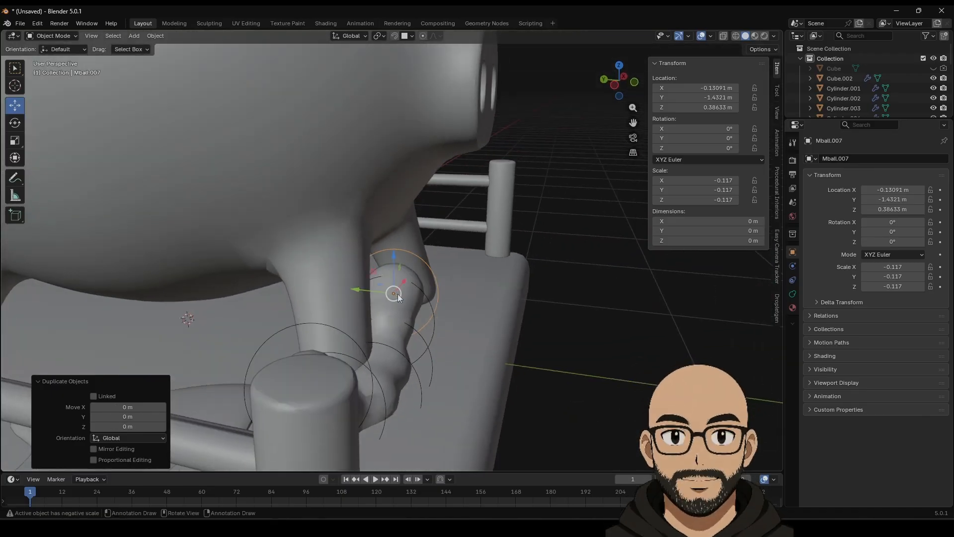
drag(397, 291, 408, 385)
middle_drag(408, 386, 389, 378)
drag(389, 378, 335, 322)
middle_drag(335, 322, 359, 386)
drag(342, 363, 393, 386)
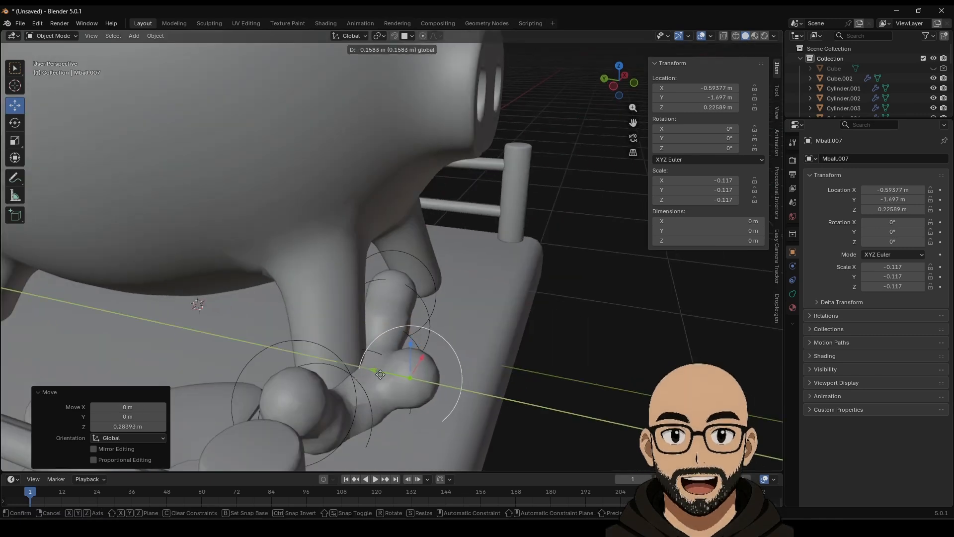
middle_drag(393, 385, 326, 309)
Step: Duplicate the front metaball above itself, shrink the copy to a scale of -0.077, and shift it -0.031792 m along X
key(shift+d)
click(411, 294)
key(s)
click(394, 321)
drag(321, 278, 310, 280)
Step: Duplicate the small metaball and snap the copy to the 3D cursor
key(shift+d)
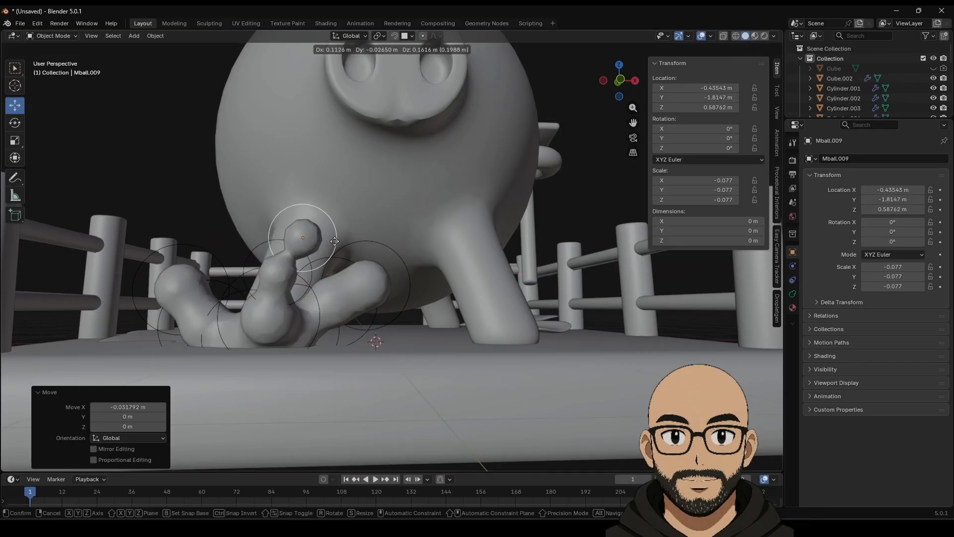
right_click(335, 241)
key(shift+s)
click(338, 246)
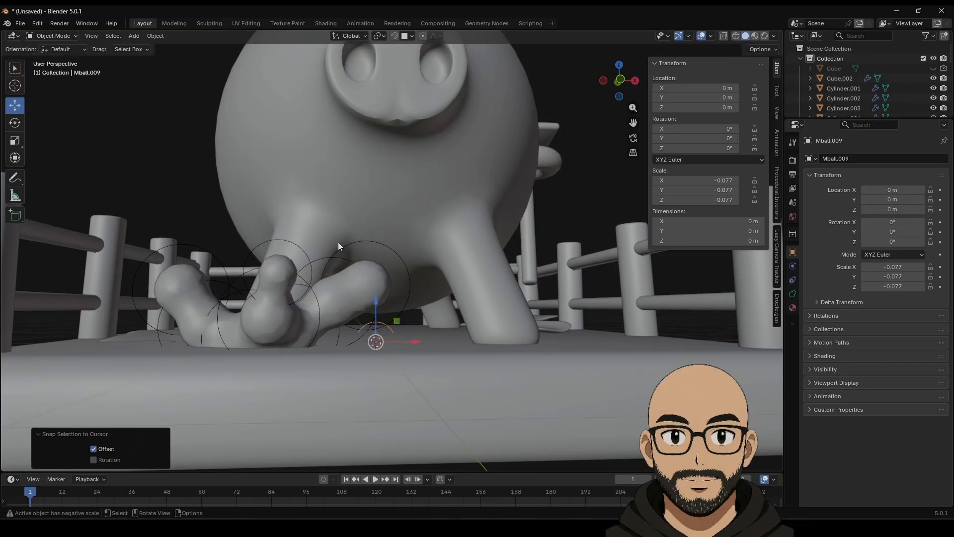
Step: Move the small metaball copy in front of the chain to X -0.94163 m, Y -1.8012 m and Z 0.21589 m
drag(378, 326, 271, 328)
middle_drag(271, 328, 222, 309)
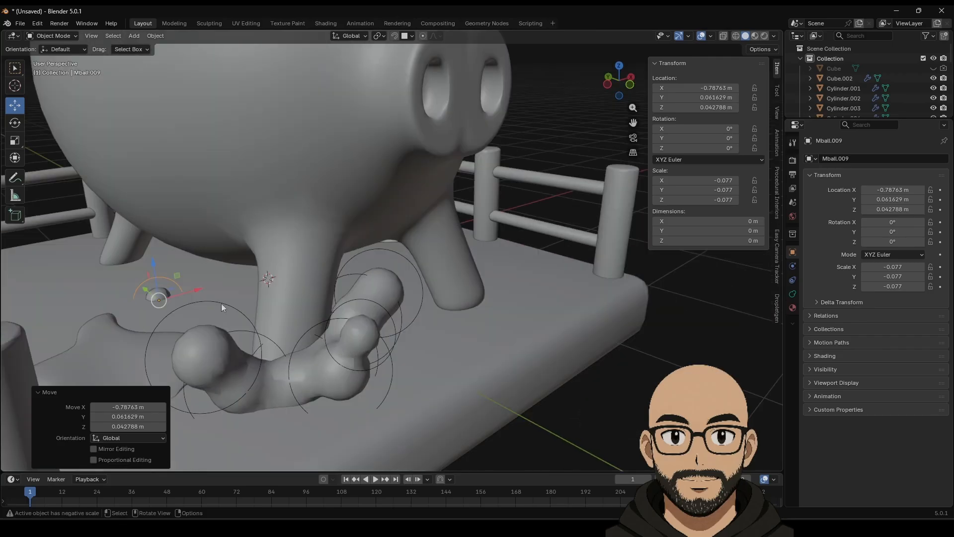
drag(144, 292, 311, 414)
middle_drag(311, 414, 266, 445)
middle_drag(254, 359, 244, 340)
drag(244, 341, 261, 330)
middle_drag(261, 330, 264, 325)
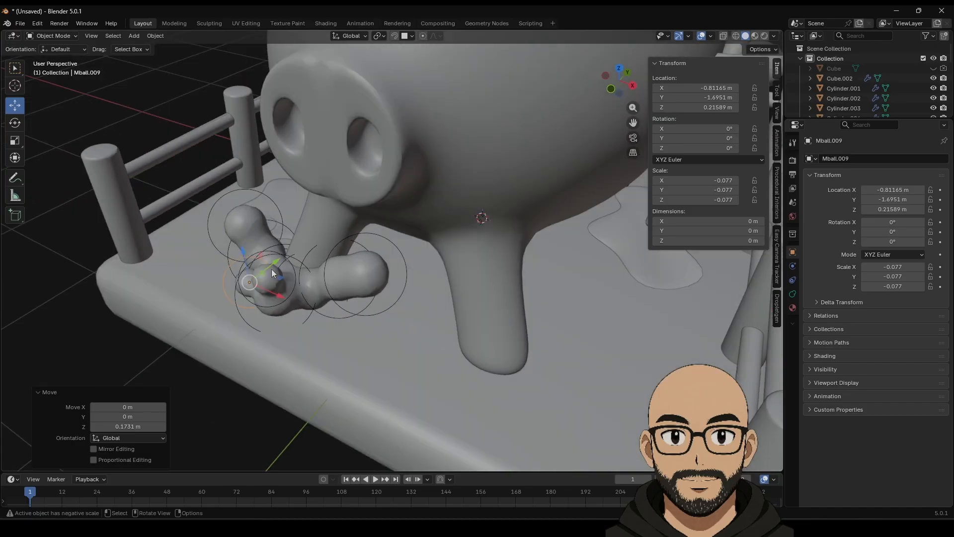
drag(275, 273, 251, 268)
Step: Duplicate the small metaball into the gap toward the chain, offset 0.10787 m in X, 0.14491 m in Y and 0.042678 m in Z
middle_drag(252, 269, 263, 317)
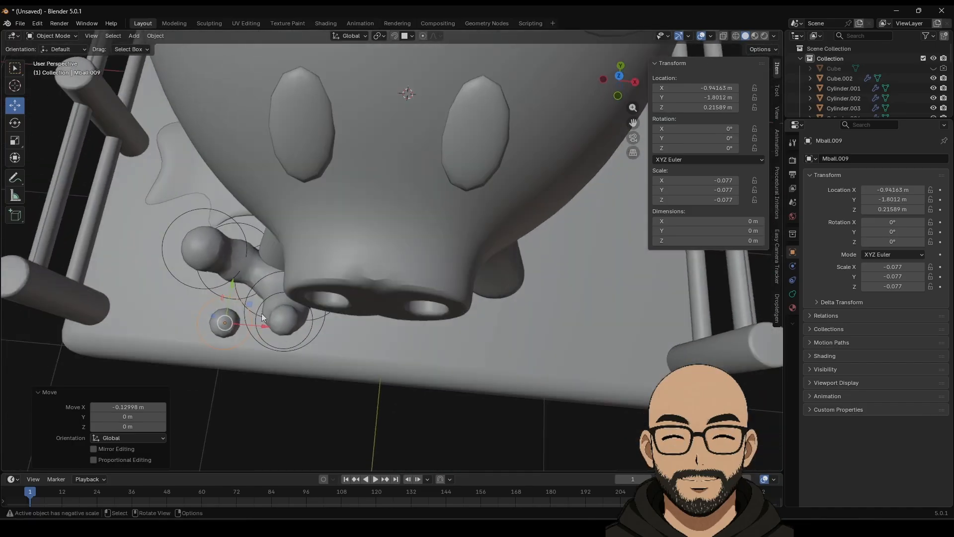
key(shift+d)
click(273, 279)
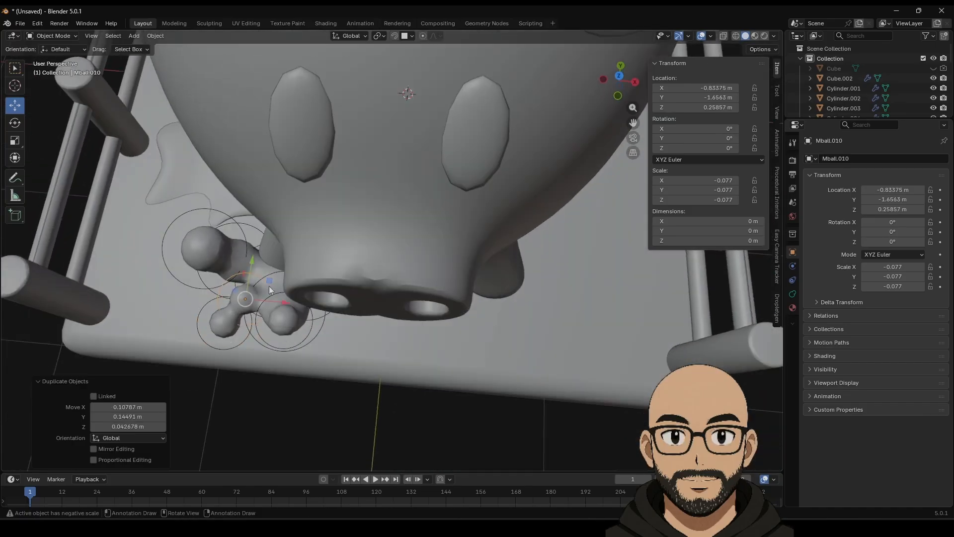
Step: Duplicate the small metaball and move the copy past the chain's front end to X -1.0146 m, Y -1.962 m and Z 0.13659 m
middle_drag(273, 280, 277, 276)
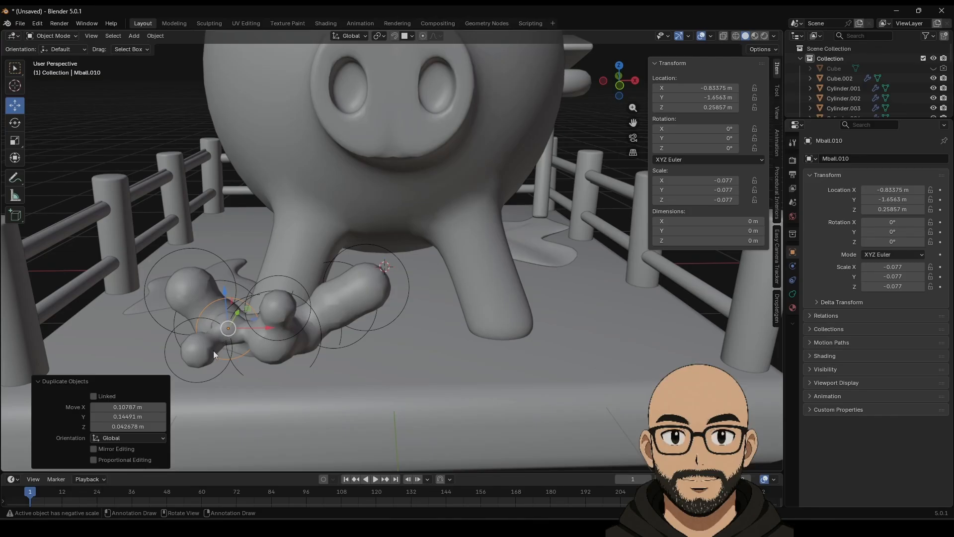
key(shift+d)
click(169, 357)
middle_drag(169, 357, 383, 301)
key(g)
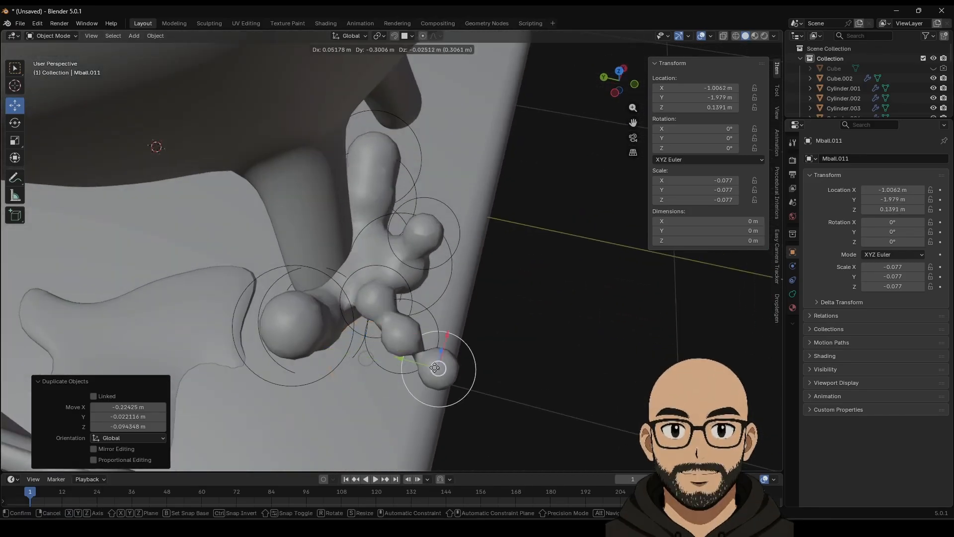
click(448, 343)
Step: Shrink the new metaball copy to a scale of -0.058 and reposition it at X -1.0365 m, Y -1.92 m and Z 0.28357 m
middle_drag(448, 343, 490, 251)
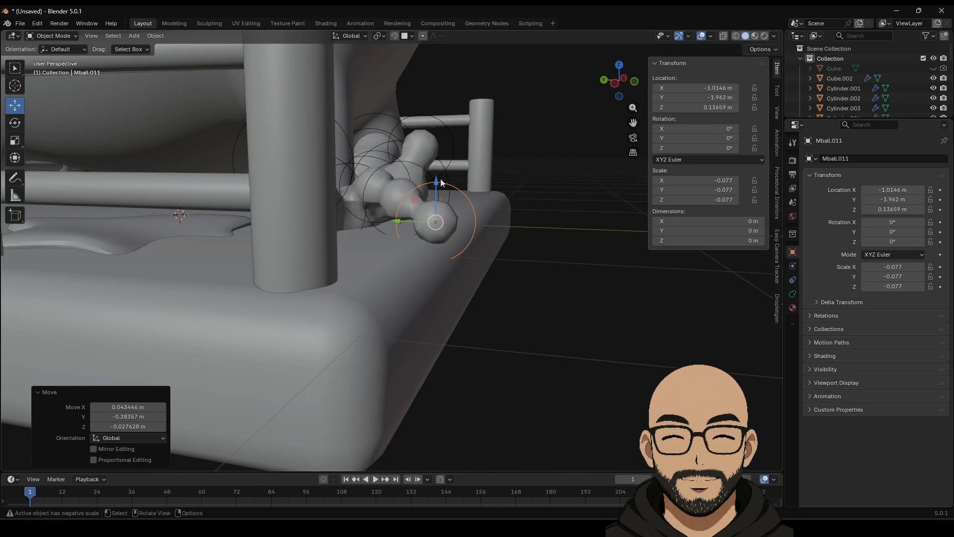
key(g)
key(z)
click(410, 140)
middle_drag(410, 140, 437, 184)
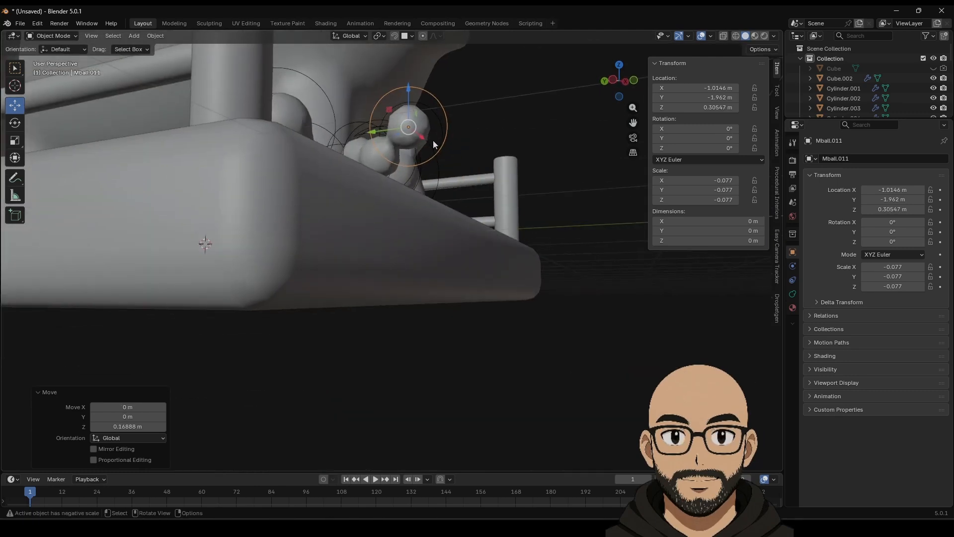
key(s)
click(436, 150)
middle_drag(436, 150, 420, 192)
key(g)
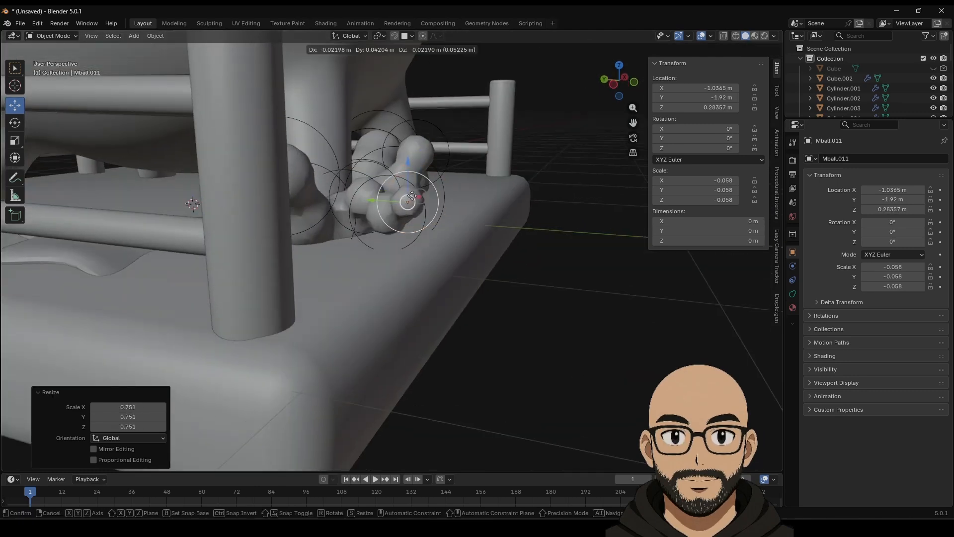
click(419, 187)
Step: Duplicate the shrunken metaball and place the copy above it at X -1.0992 m, Y -2.0102 m and Z 0.40596 m
key(shift+d)
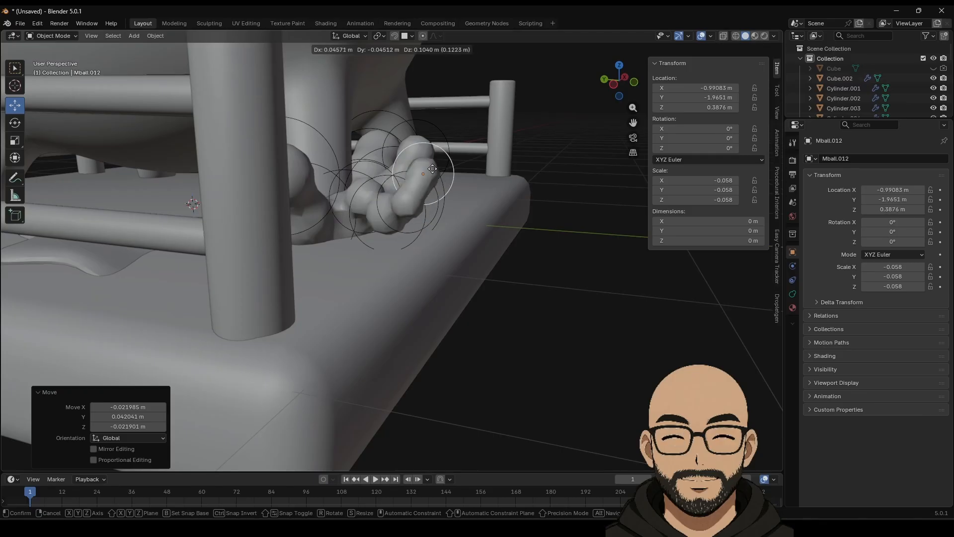
click(445, 179)
middle_drag(437, 180, 367, 183)
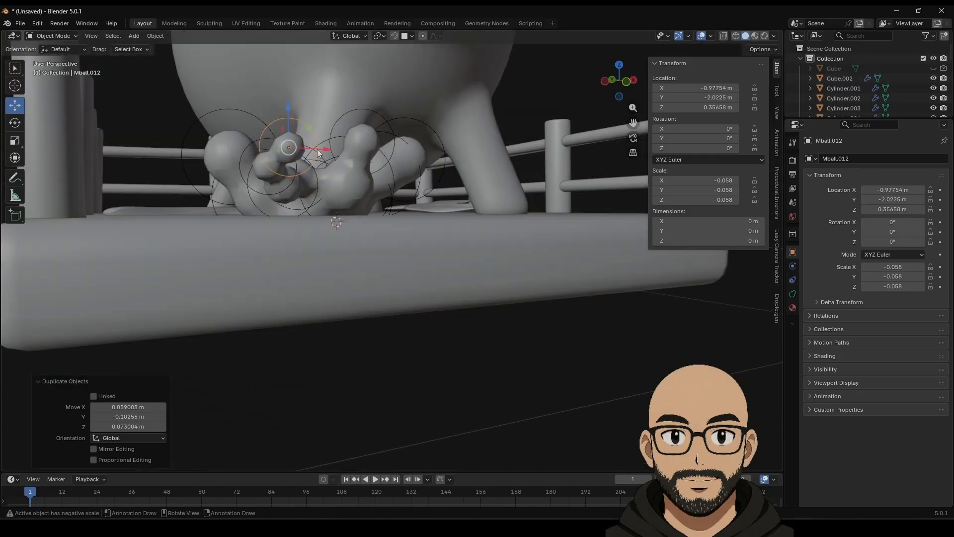
drag(319, 153, 245, 119)
click(257, 128)
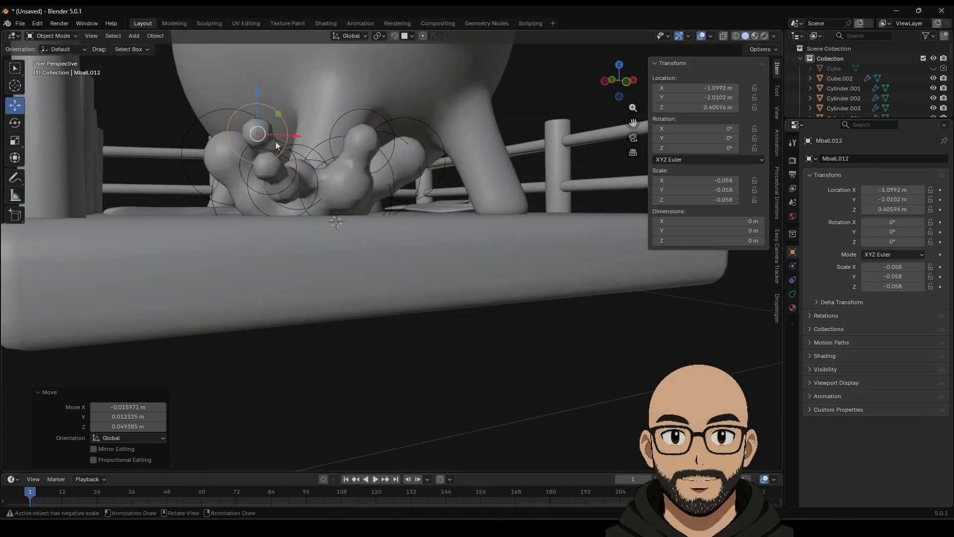
Step: Duplicate the end metaball, position the copy as the outer tip of the branch, and shrink it to a scale of -0.041
key(shift+d)
click(262, 110)
middle_drag(263, 111, 291, 157)
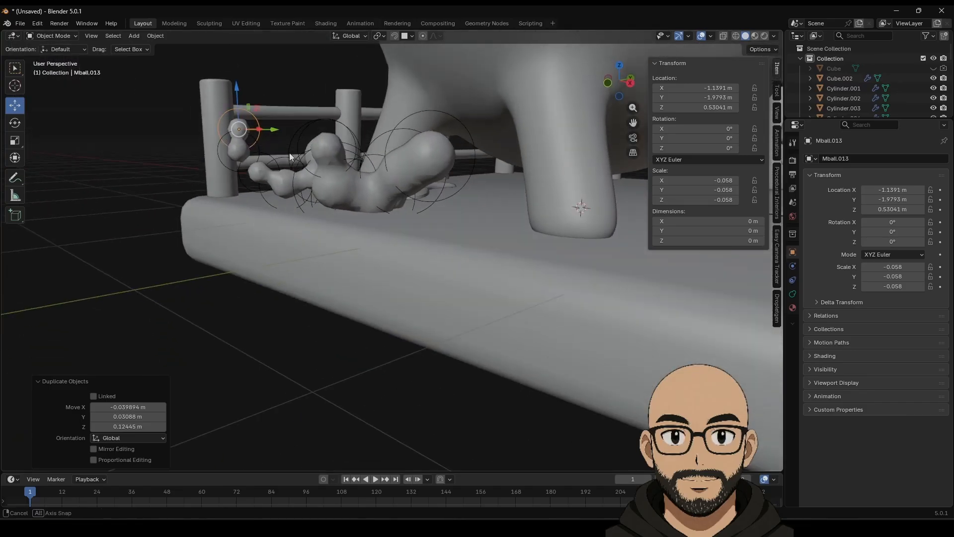
drag(247, 128, 215, 118)
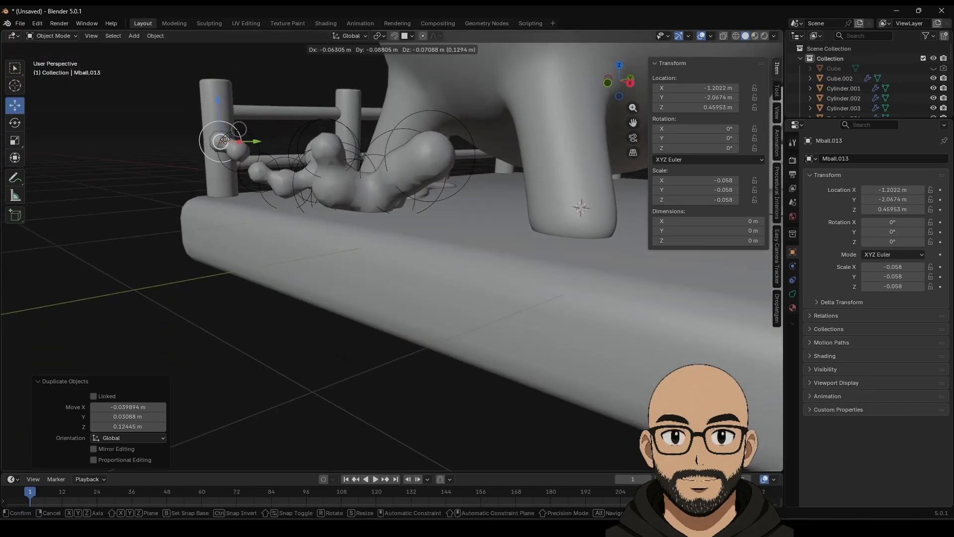
click(231, 145)
middle_drag(231, 145, 318, 257)
Step: Duplicate the tip metaball, enlarge the copy to a scale of -0.070, and place it at X -0.55432 m, Y -2.0871 m and Z 0.4845 m
key(shift+d)
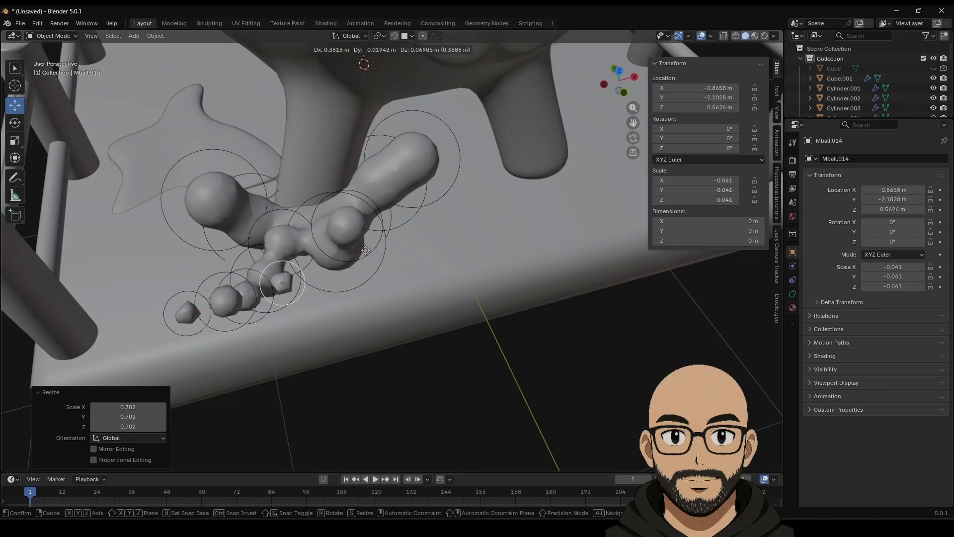
click(439, 196)
middle_drag(420, 221, 419, 225)
key(s)
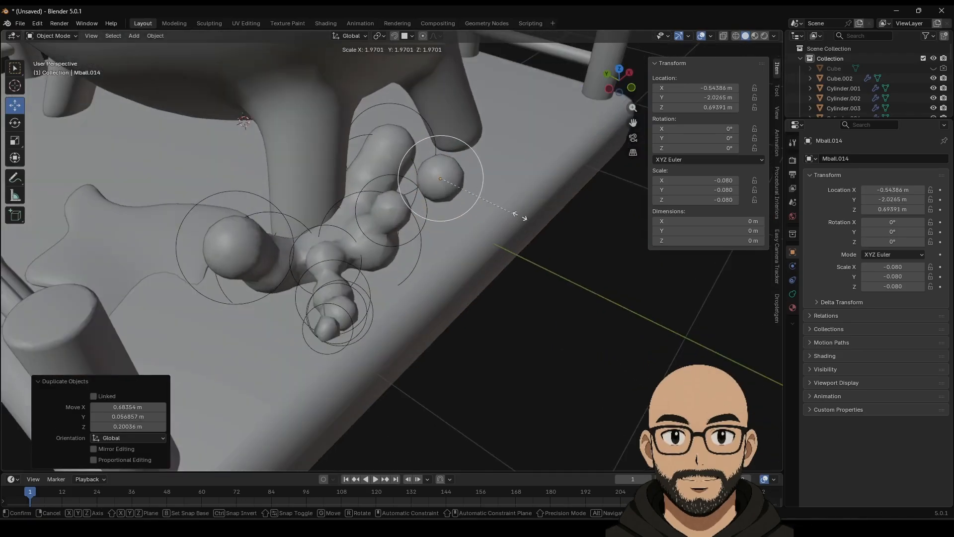
click(508, 208)
middle_drag(508, 208, 462, 192)
key(g)
click(492, 138)
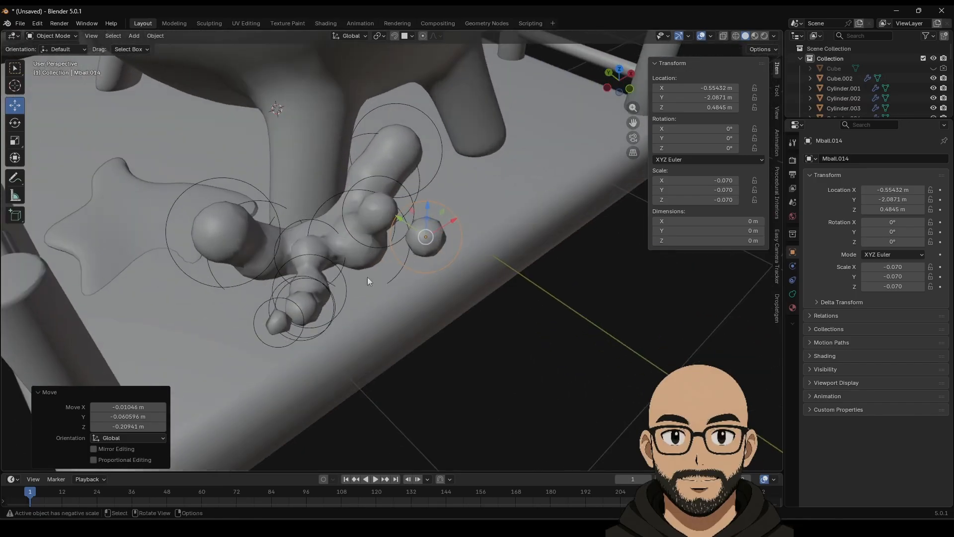
Step: Duplicate the metaballs from Mball.002 through Mball.011 in place
scroll(842, 95, down, 6)
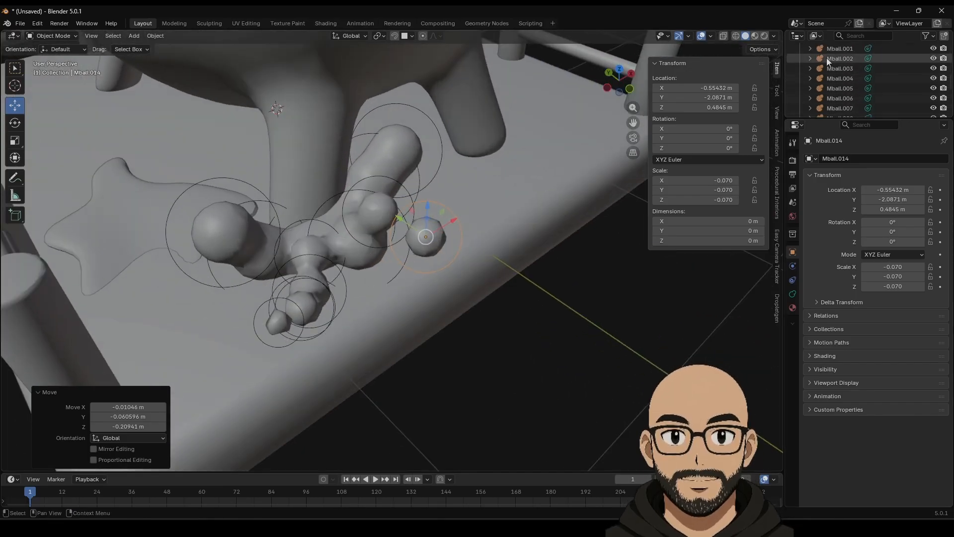
click(828, 58)
scroll(836, 80, down, 2)
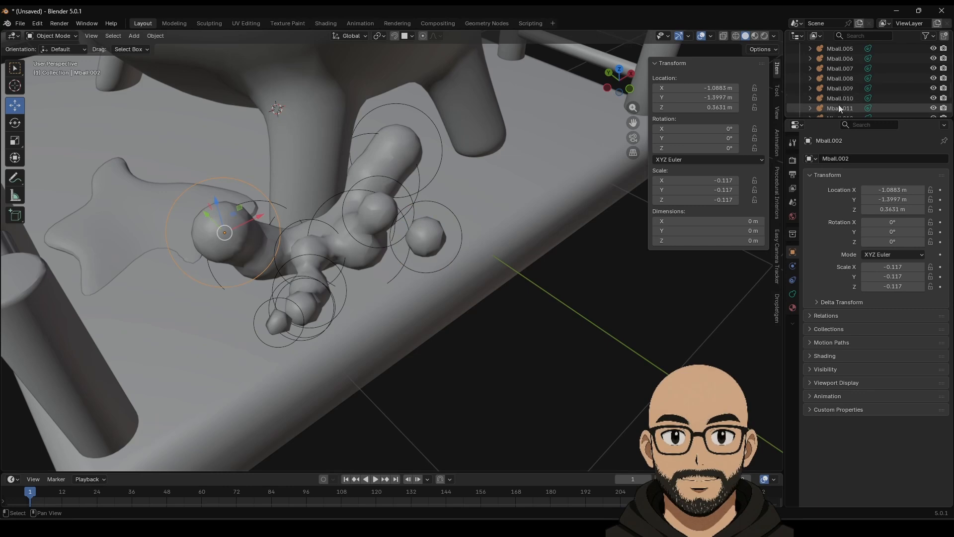
shift+click(839, 104)
middle_drag(332, 249, 415, 258)
key(shift+d)
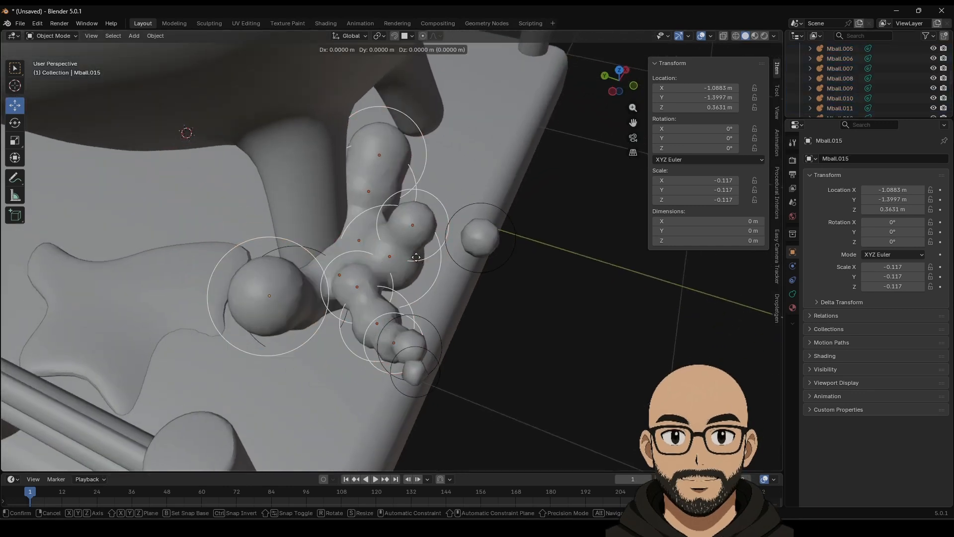
right_click(380, 263)
Step: Shift the copied metaballs 0.32053 m along Y, rotate them to -200.33° about Z, and shift them another 0.1642 m along Y
drag(348, 252, 223, 201)
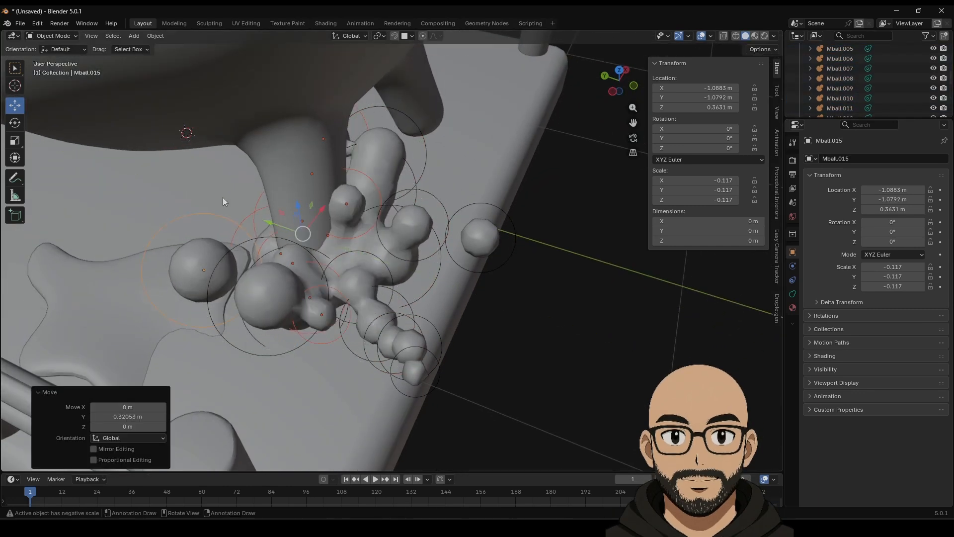
drag(323, 262, 278, 258)
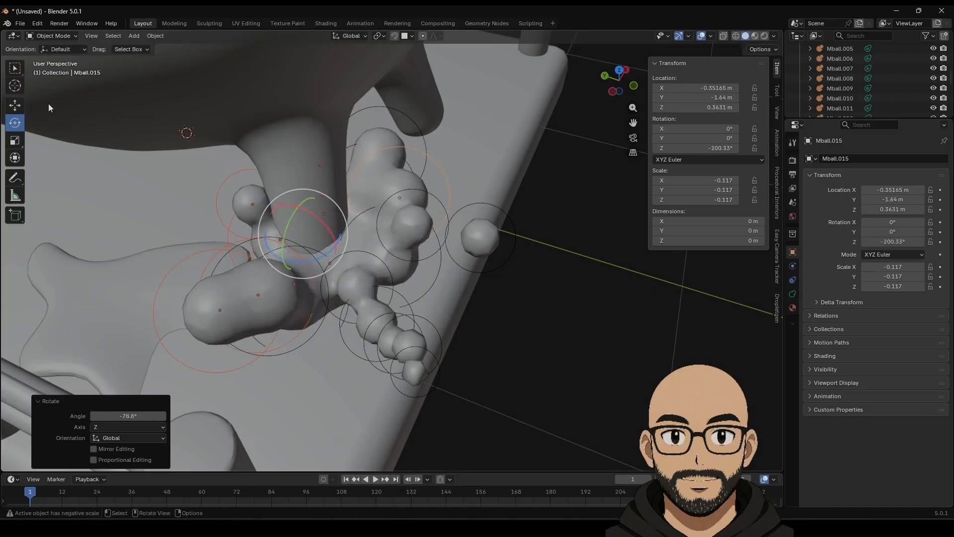
drag(287, 223, 226, 202)
Step: Raise the copied metaball Mball.019 by 0.10492 m and Mball.017 by 0.15429 m along Z
middle_drag(226, 202, 331, 184)
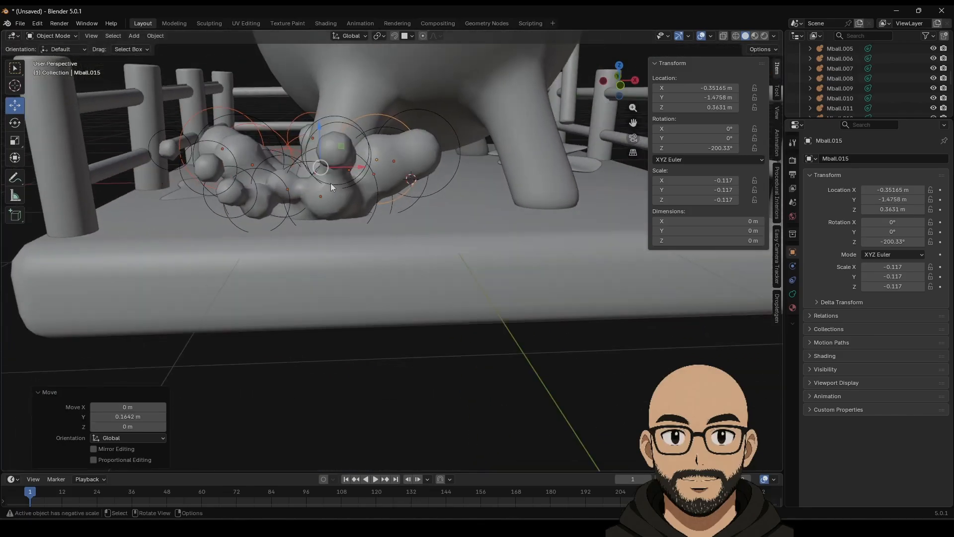
click(218, 131)
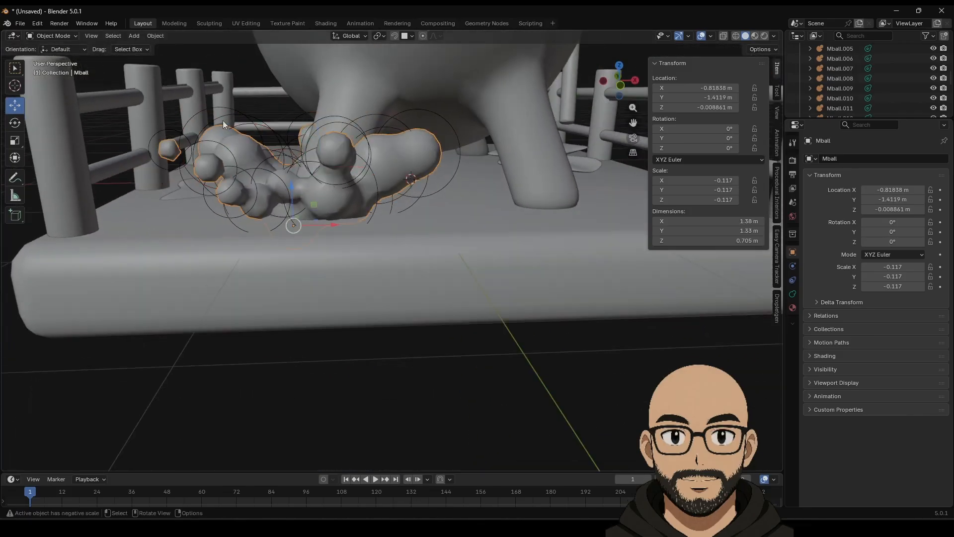
drag(217, 110, 239, 104)
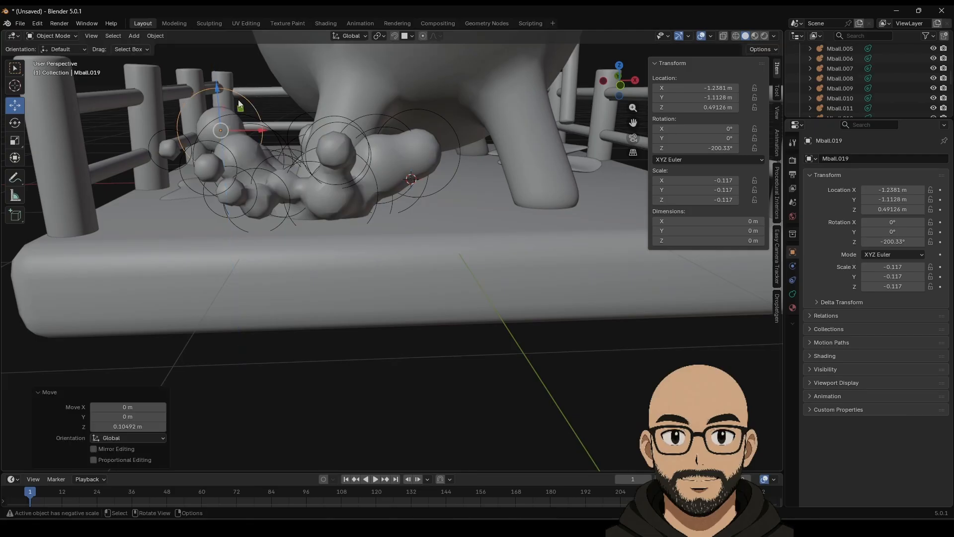
click(287, 155)
drag(290, 145, 293, 120)
Step: Raise the small copied metaball Mball.022 along Z beneath the pig's belly
middle_drag(294, 121, 308, 221)
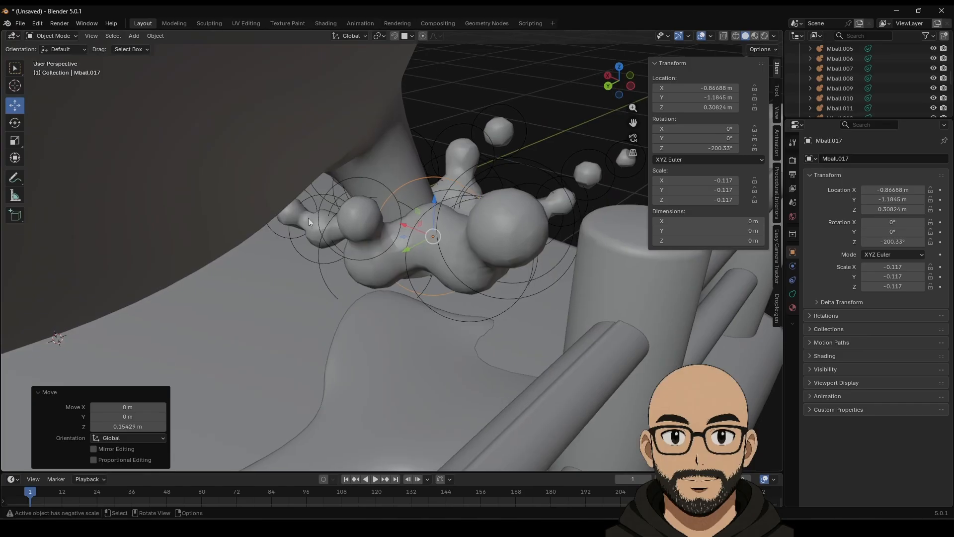
click(310, 216)
click(318, 205)
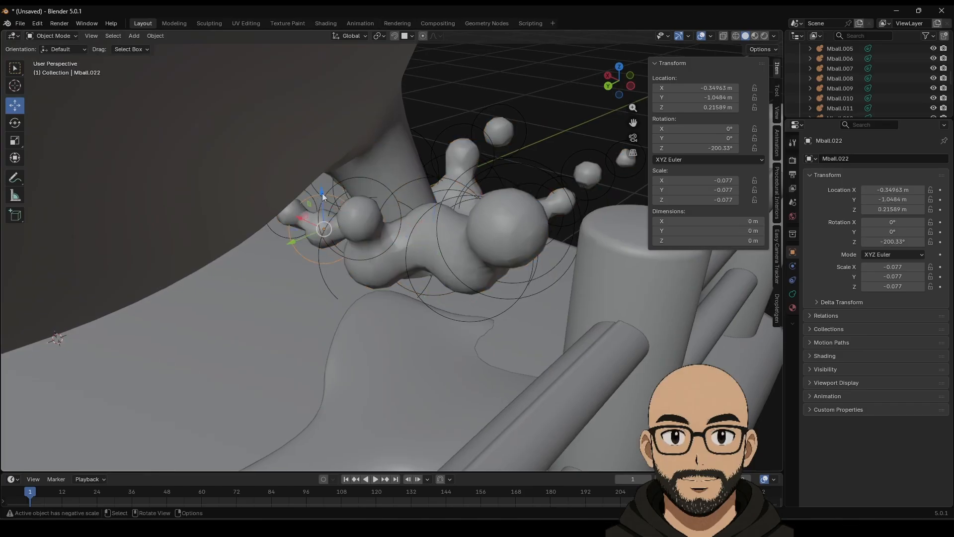
drag(322, 196, 323, 164)
click(323, 240)
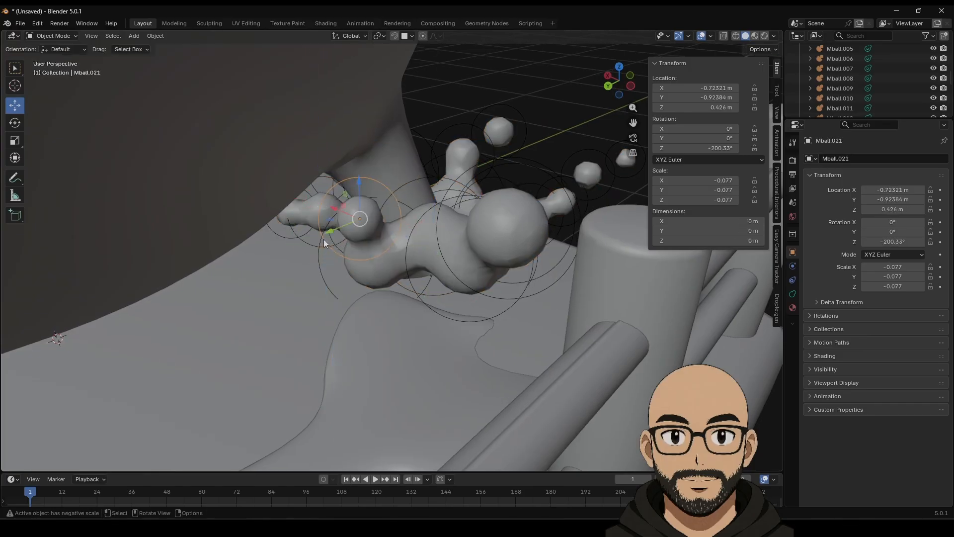
Step: Scale the metaball Mball.005 near the thick arm's end down slightly to -0.115
middle_drag(317, 249, 431, 228)
scroll(431, 229, down, 5)
scroll(424, 390, down, 3)
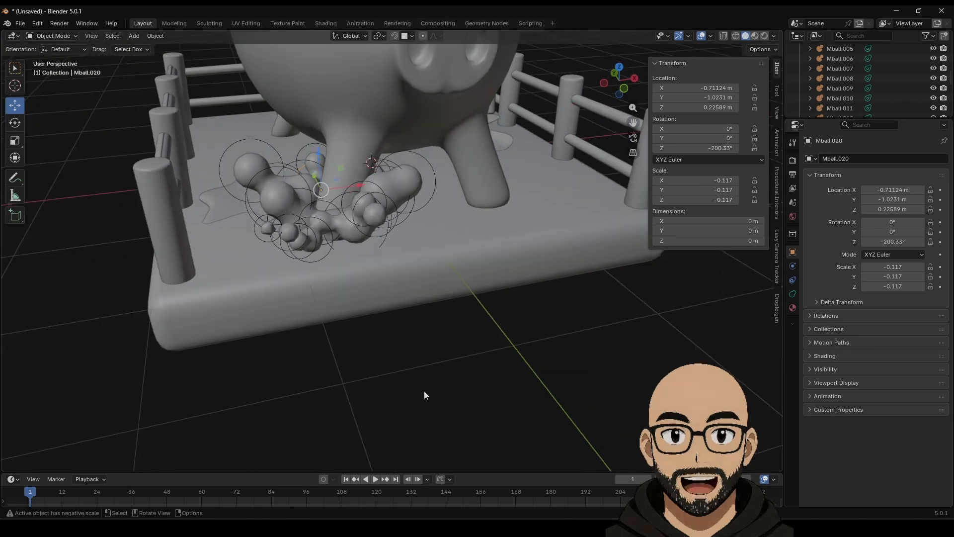
middle_drag(507, 347, 483, 309)
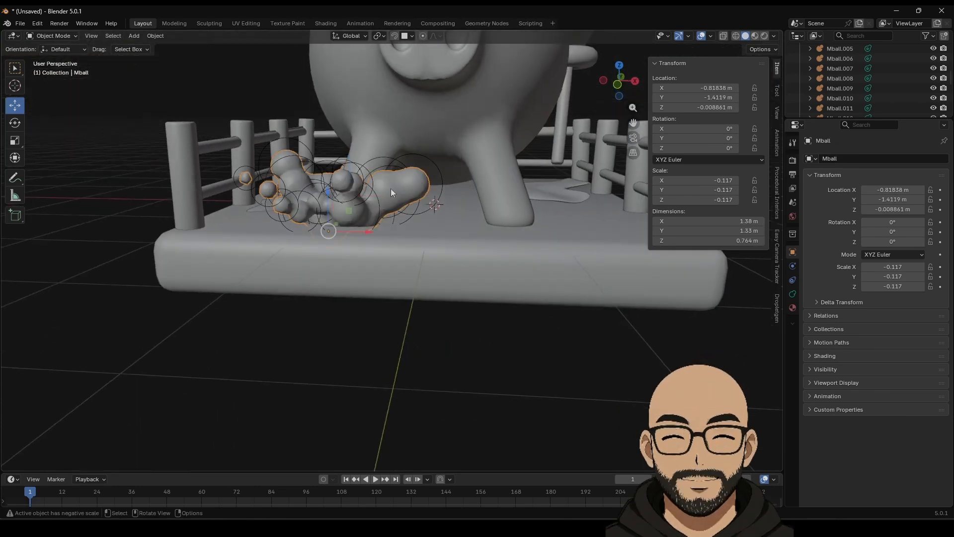
click(381, 166)
key(s)
click(418, 200)
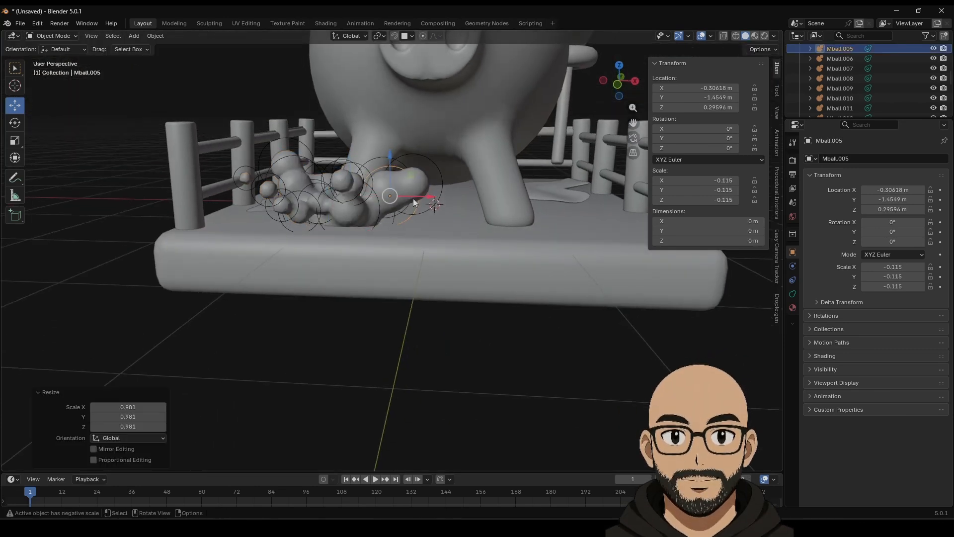
Step: Convert the base metaball object Mball, with its merged form, to a mesh
click(410, 171)
scroll(410, 164, down, 5)
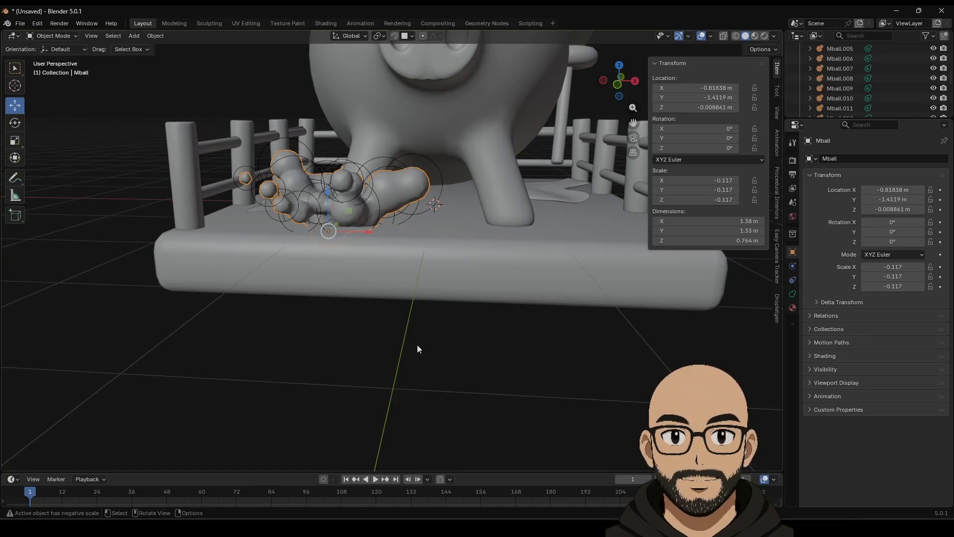
middle_drag(361, 276, 360, 327)
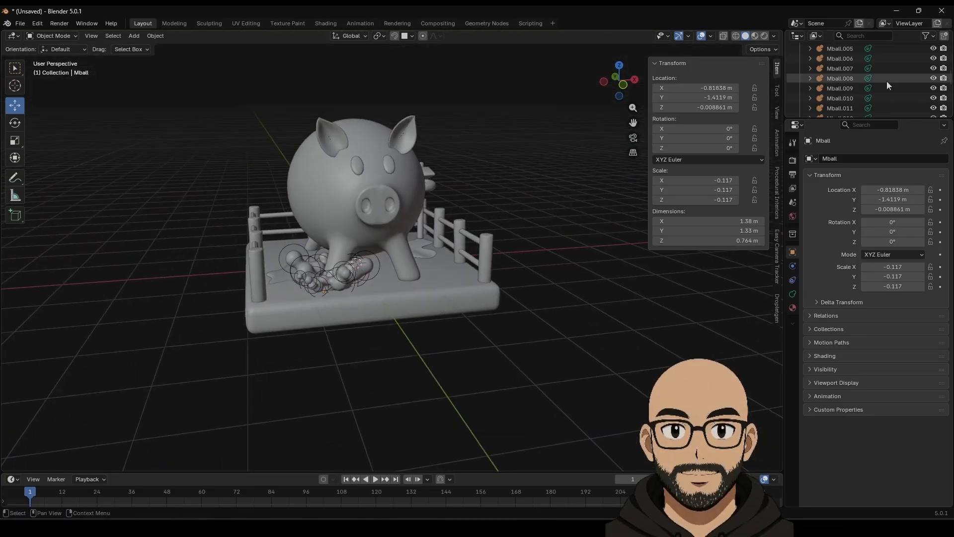
scroll(869, 82, up, 4)
click(835, 79)
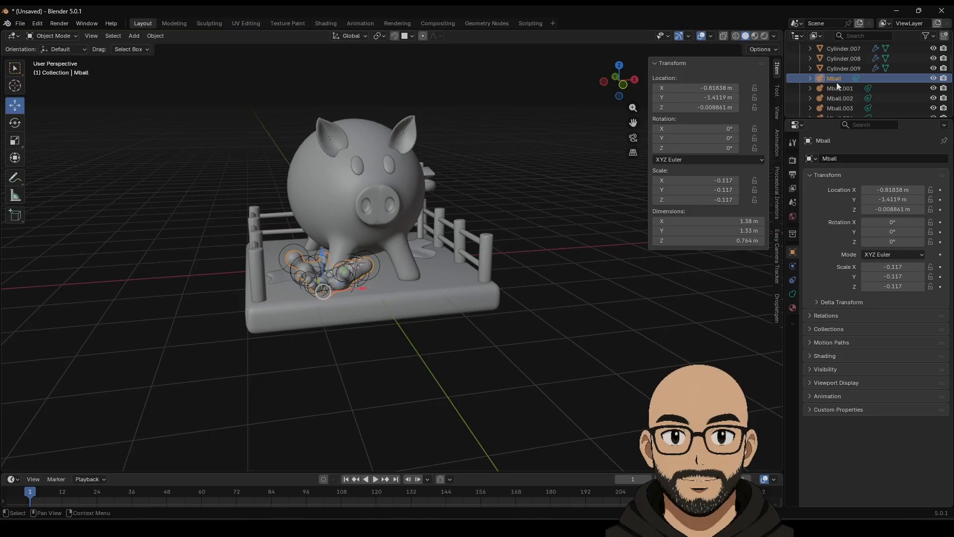
right_click(356, 351)
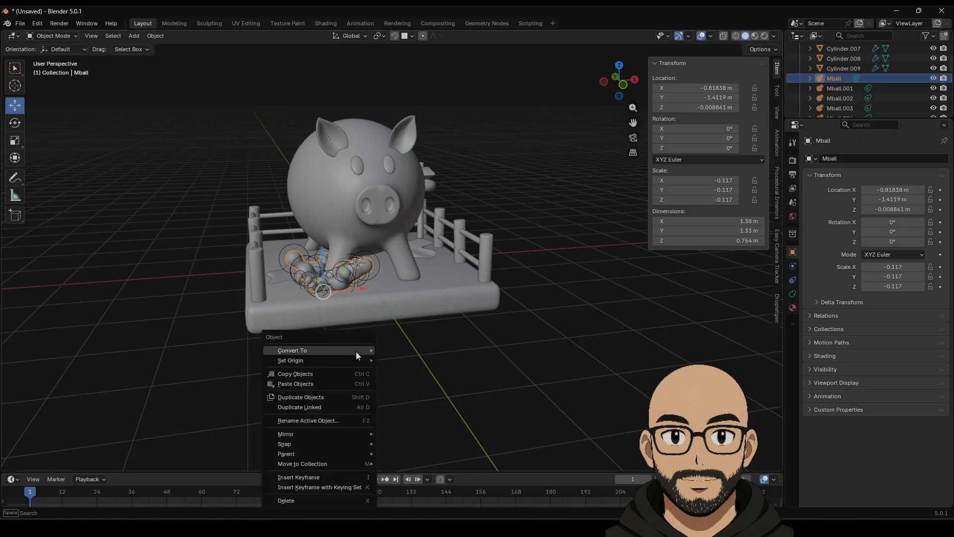
mouse_move(351, 350)
click(410, 349)
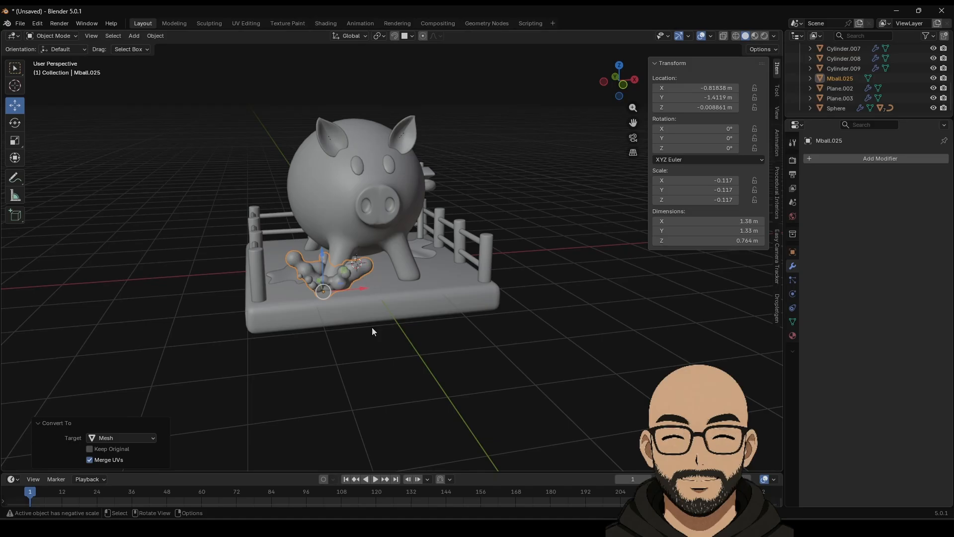
Step: Add a Subdivision Surface modifier to the converted mesh Mball.025 and set its viewport level to 2
middle_drag(374, 332, 374, 297)
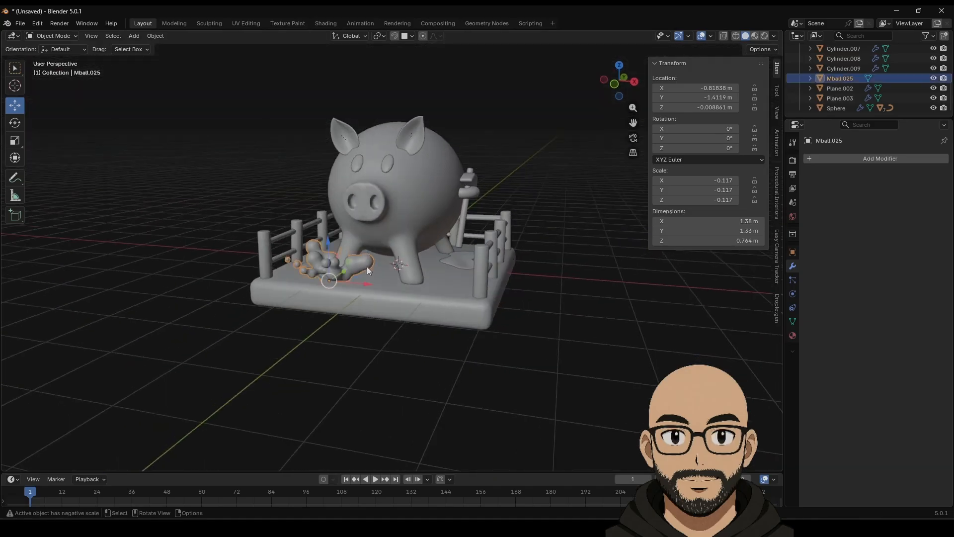
click(864, 159)
mouse_move(842, 201)
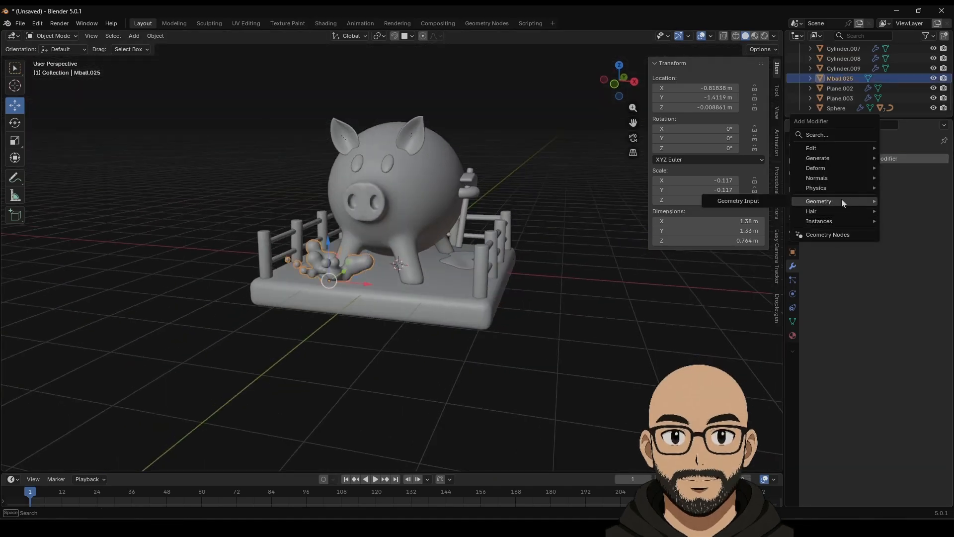
mouse_move(827, 159)
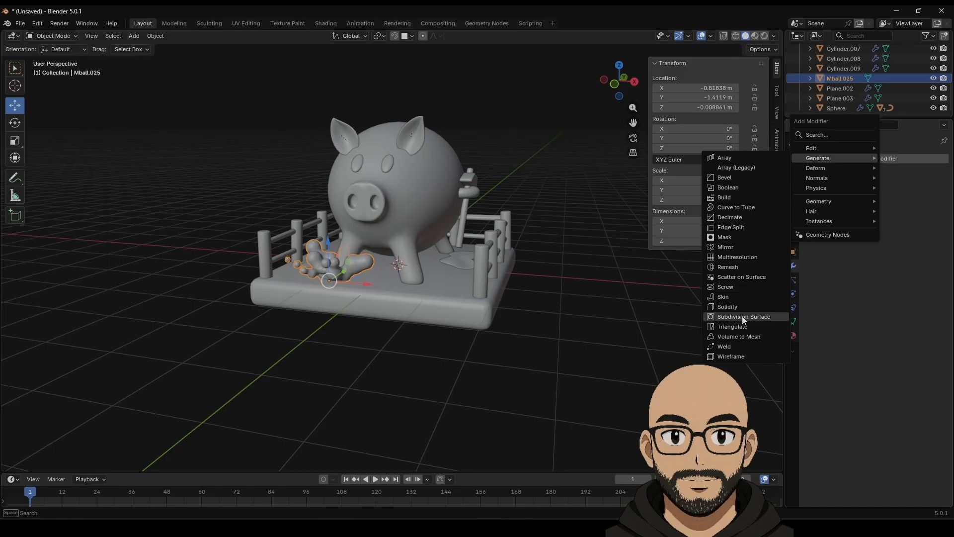
click(744, 317)
middle_drag(573, 359, 418, 354)
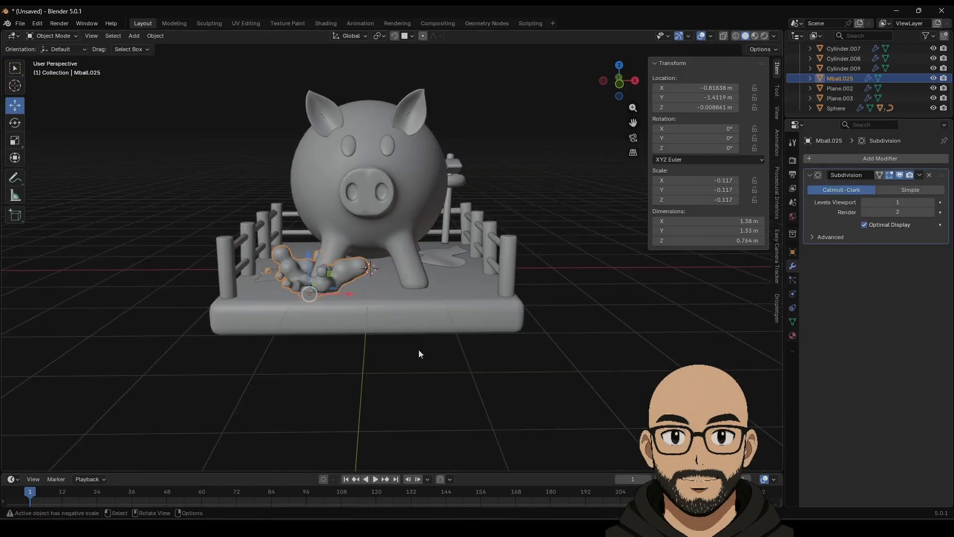
click(921, 206)
Step: Apply Shade Auto Smooth to the converted splash mesh around the pig's front leg
middle_drag(357, 352, 357, 299)
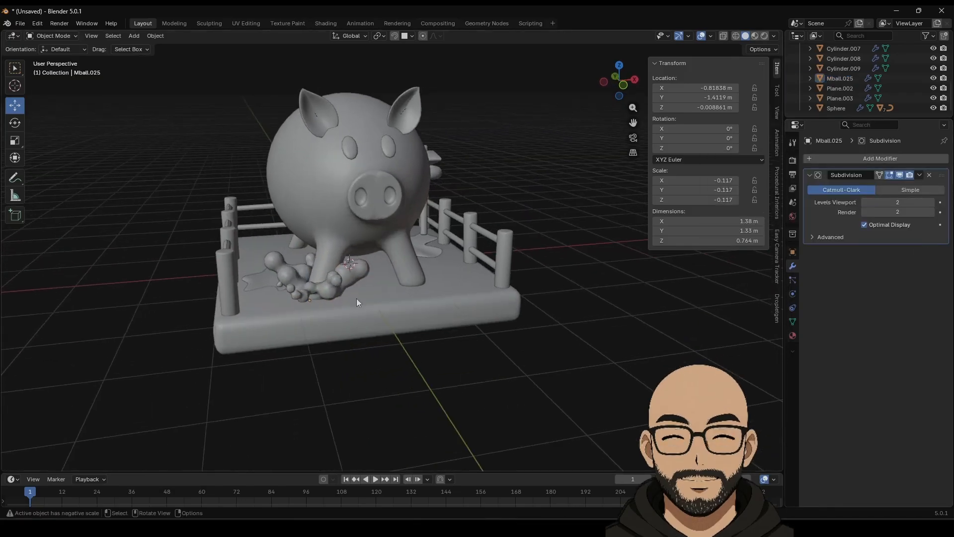
right_click(354, 271)
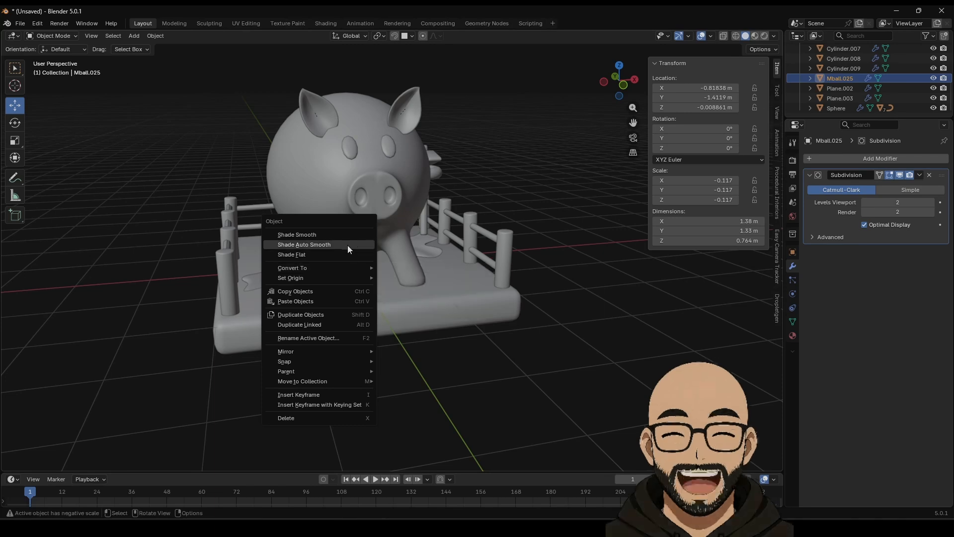
click(347, 245)
middle_drag(451, 413, 455, 353)
Step: Duplicate the smoothed mesh Mball.025 and move the copy 1.5101 m along X to the pig's other front leg
click(348, 275)
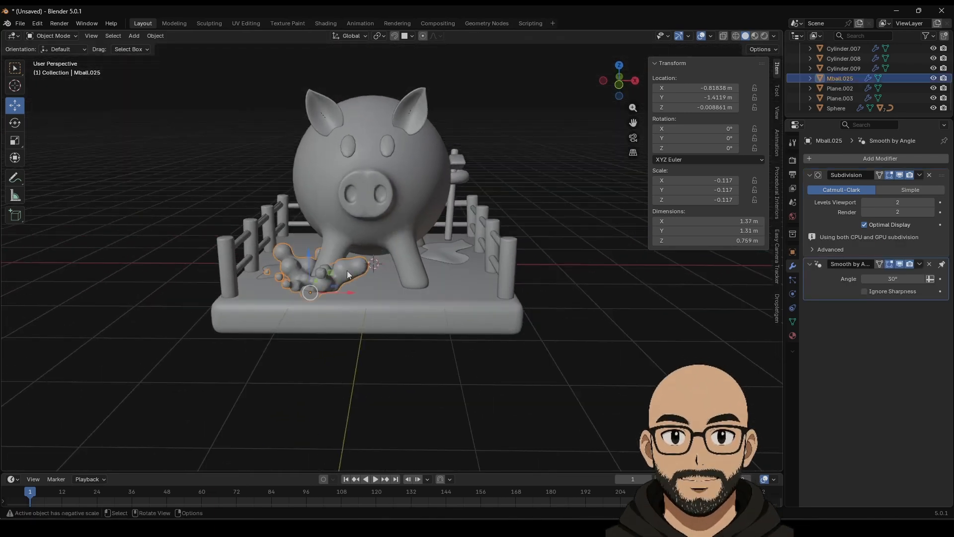
key(shift+d)
right_click(347, 275)
drag(350, 292, 459, 295)
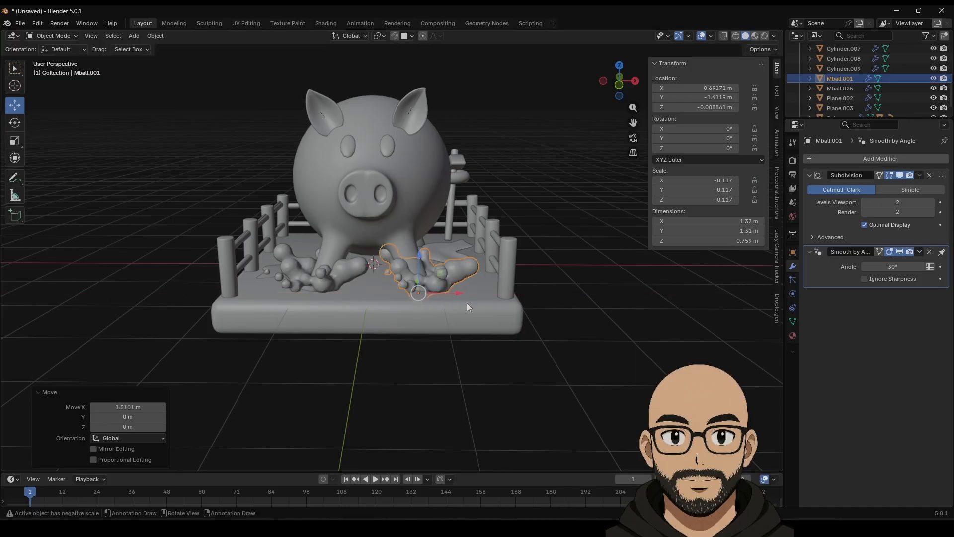
Step: Scale the copied mesh Mball.001 down uniformly by 0.533 and flatten it along Z
key(s)
click(447, 311)
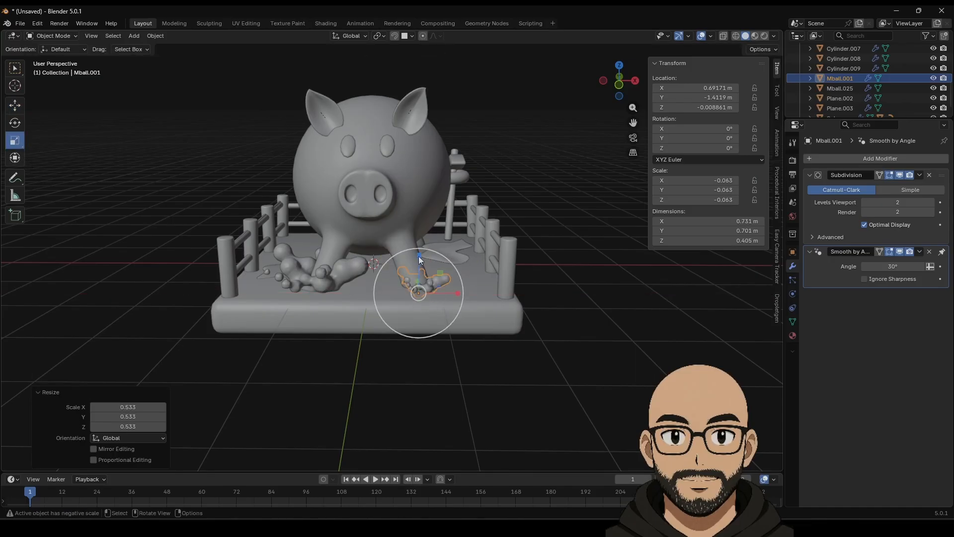
drag(419, 260, 427, 277)
Step: Enlarge the flattened copy uniformly by 1.628 so it spreads around the foot of the pig's leg
middle_drag(439, 289, 410, 342)
key(s)
click(461, 305)
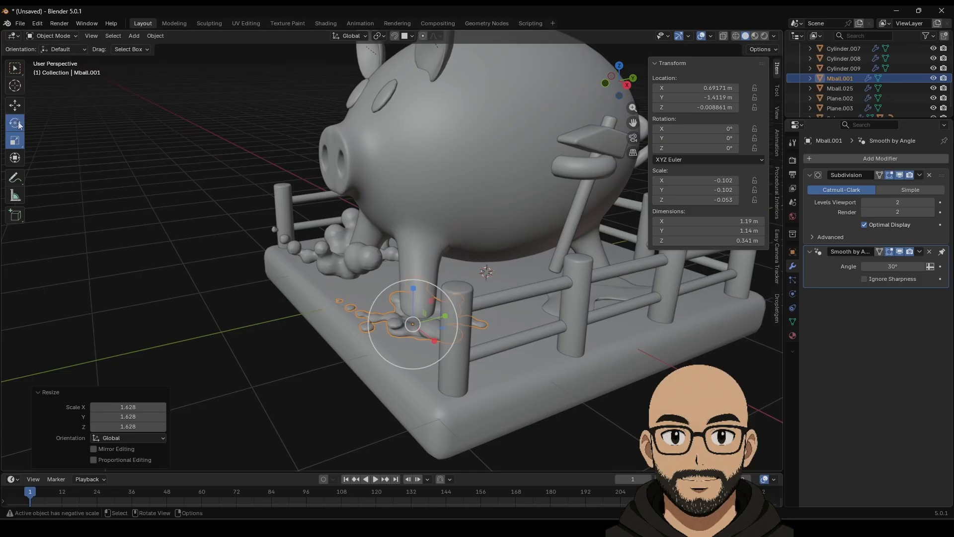
Step: Rotate the flattened copy around the pig's foot to -85.298° about Z
drag(416, 341, 384, 343)
middle_drag(384, 343, 432, 396)
middle_drag(437, 354, 329, 289)
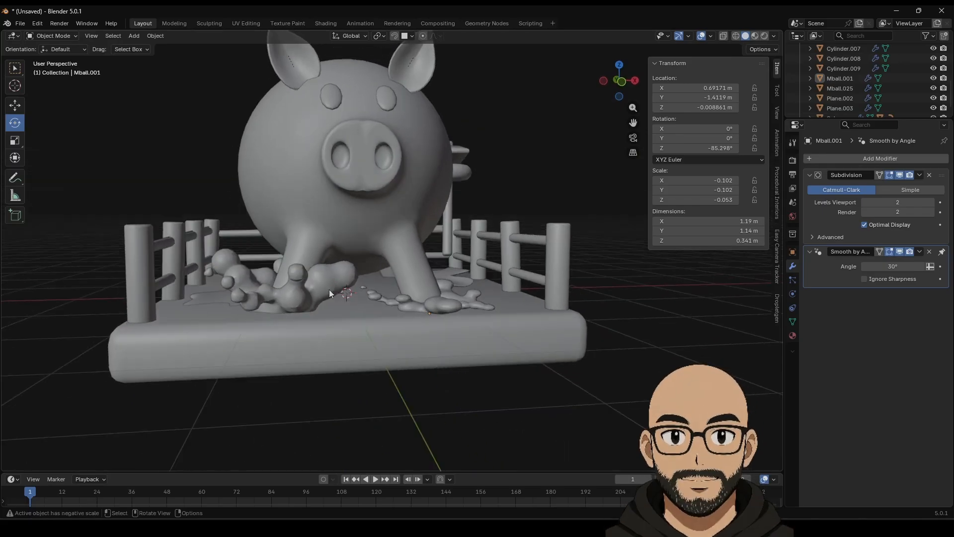
Step: Delete the two flat mud puddles lying on the pen floor beside the pig
click(326, 290)
middle_drag(464, 338, 508, 369)
scroll(622, 338, down, 3)
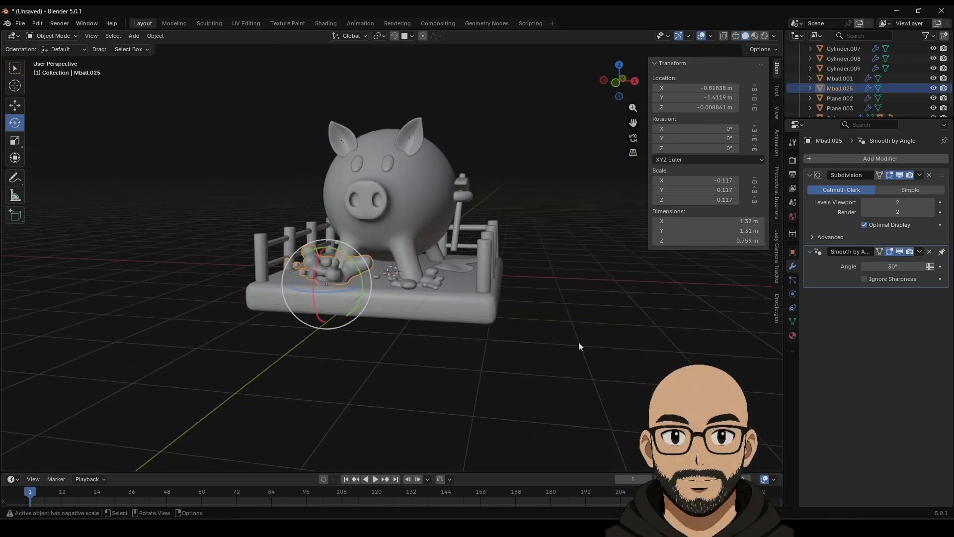
middle_drag(579, 342, 519, 317)
click(519, 317)
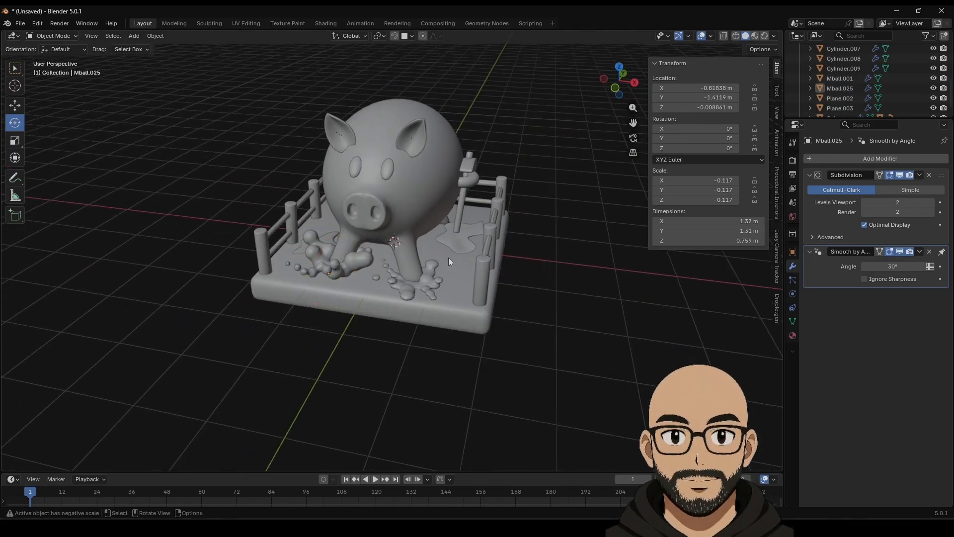
click(449, 243)
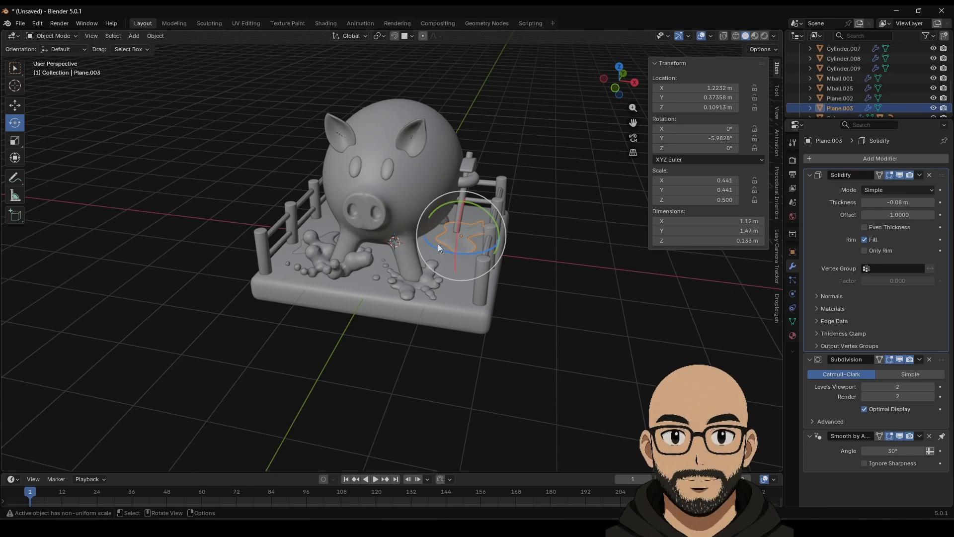
key(Delete)
middle_drag(438, 244, 287, 282)
click(287, 295)
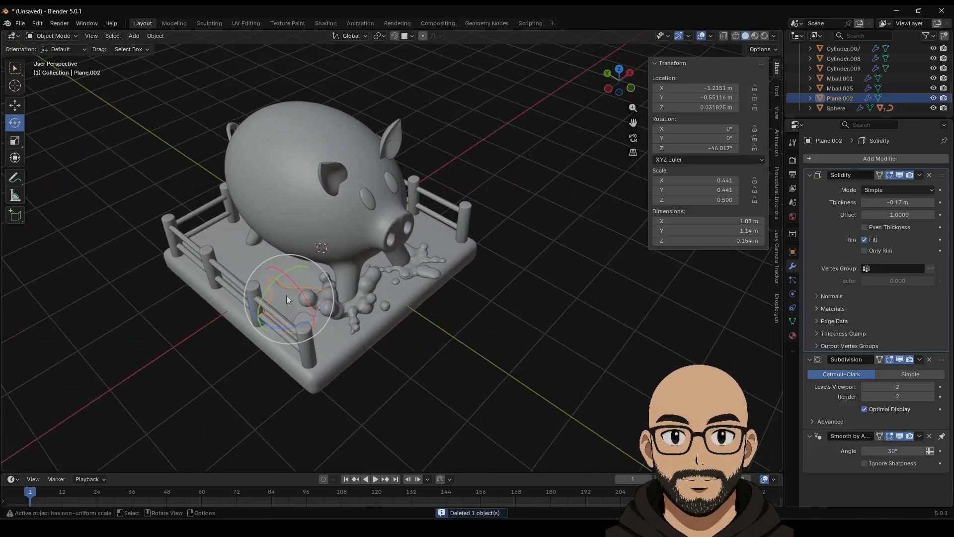
key(Delete)
Step: Duplicate the flat mud splash at the pig's front foot and move the copy about 1.65 m along Y
click(422, 270)
key(shift+d)
right_click(421, 271)
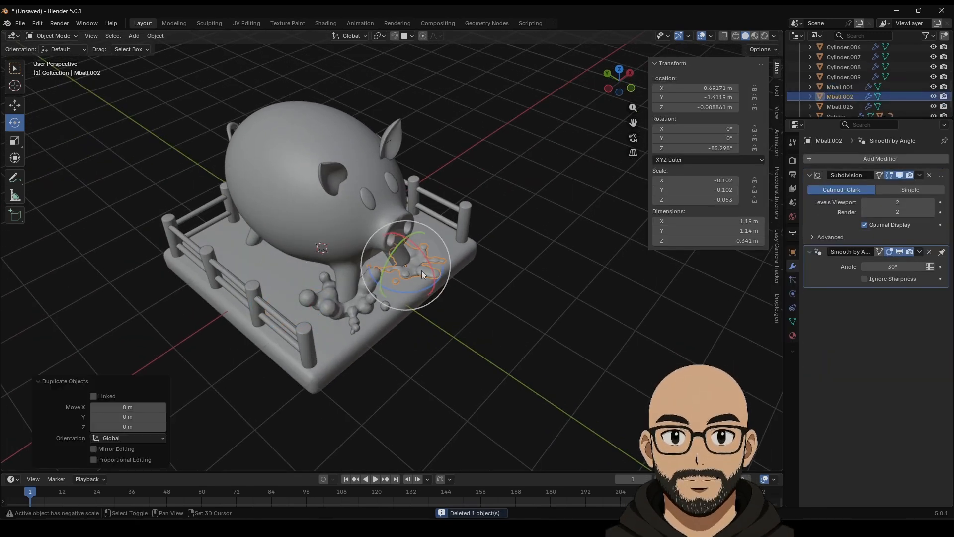
click(15, 105)
drag(418, 272, 354, 252)
middle_drag(354, 252, 329, 253)
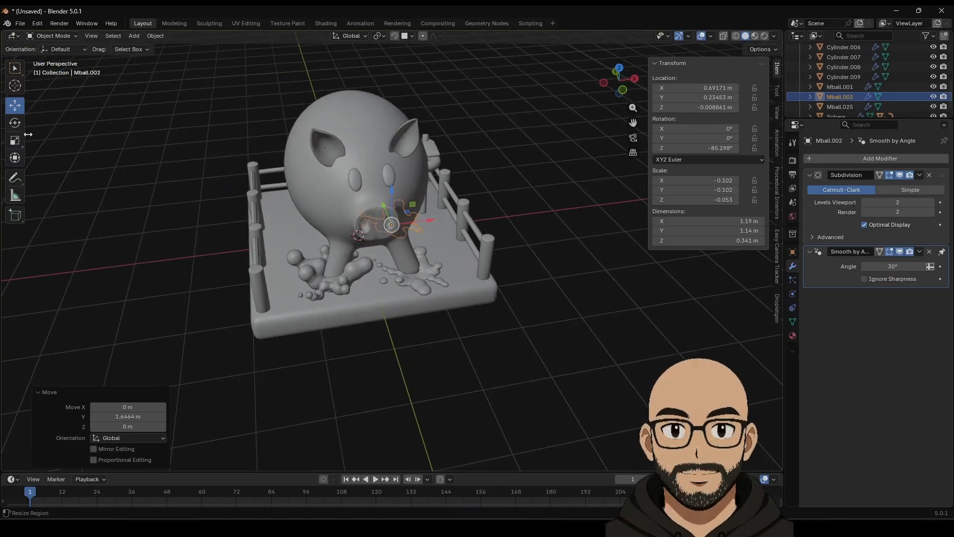
Step: Flatten the duplicated splash on Z by a factor of about 0.69 and enlarge it uniformly by about 1.71
click(15, 123)
middle_drag(339, 192, 420, 243)
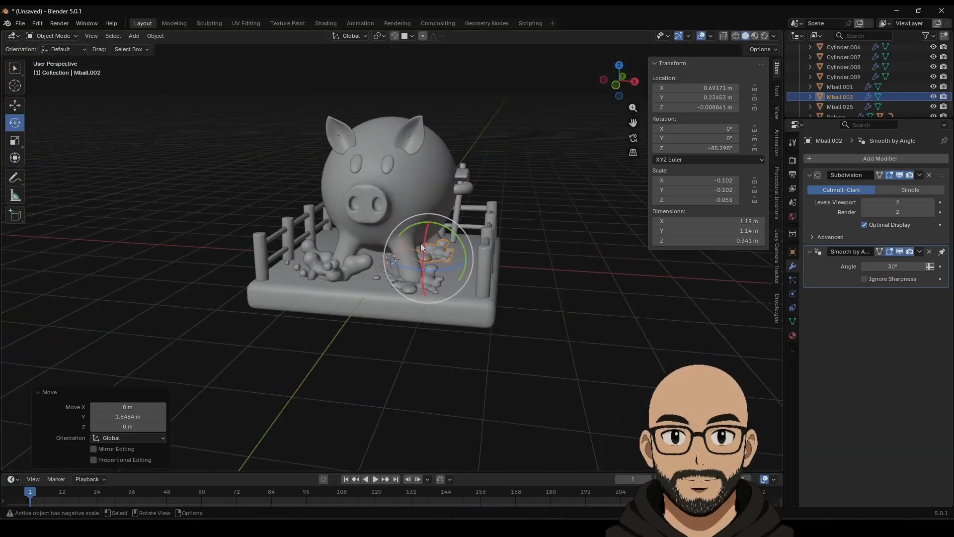
click(15, 140)
drag(429, 220, 430, 232)
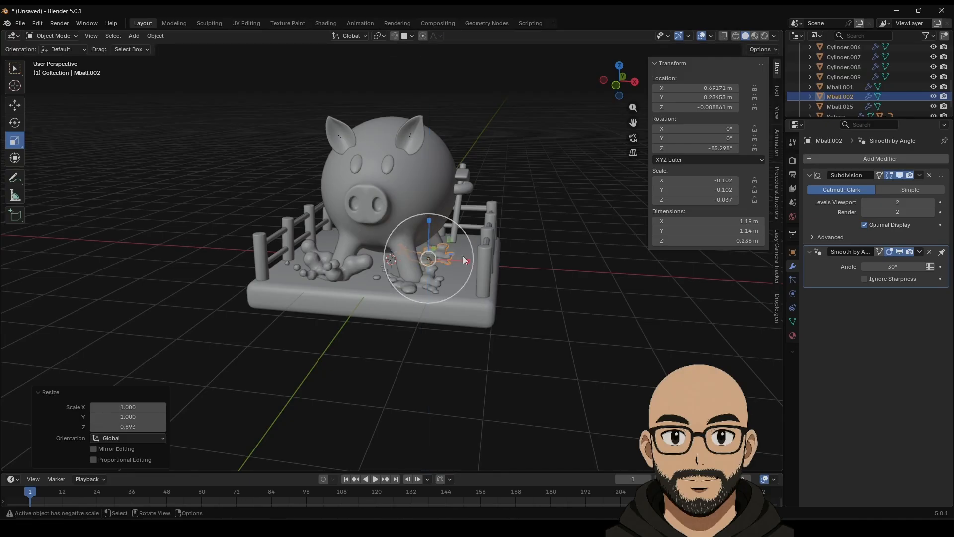
drag(473, 258, 504, 265)
middle_drag(505, 265, 348, 161)
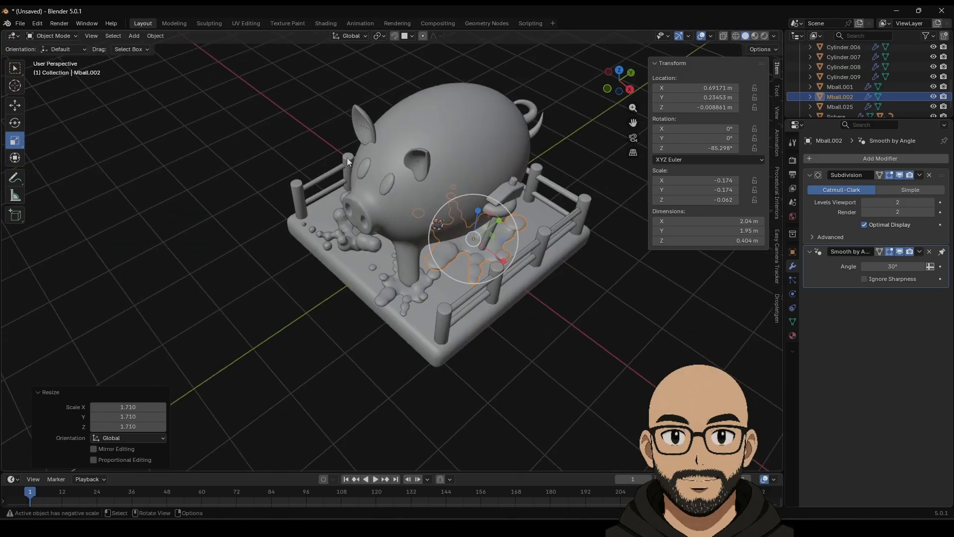
Step: Rotate the duplicated splash about 84° around Z and shift it along X to about -0.04 m
drag(472, 270, 508, 258)
middle_drag(508, 258, 315, 233)
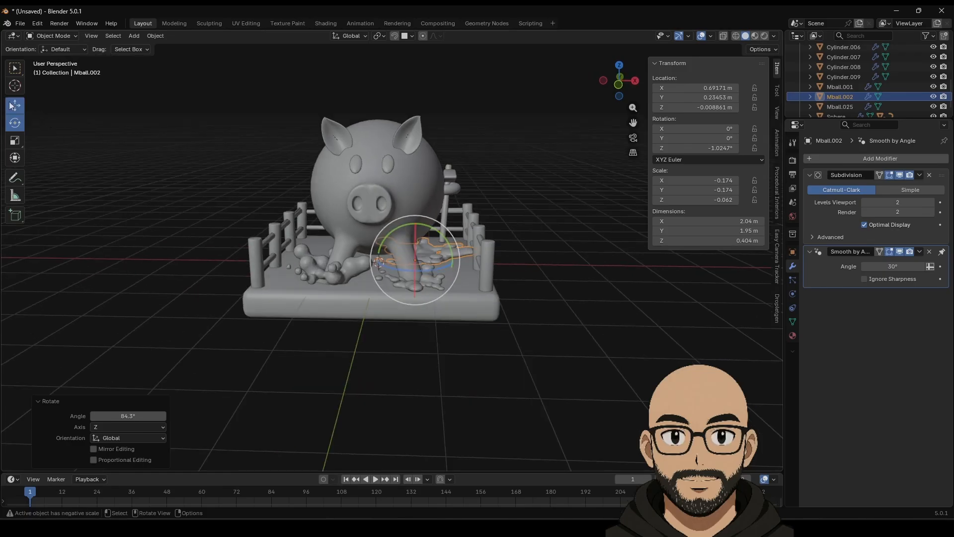
drag(458, 259, 439, 255)
middle_drag(557, 255, 528, 293)
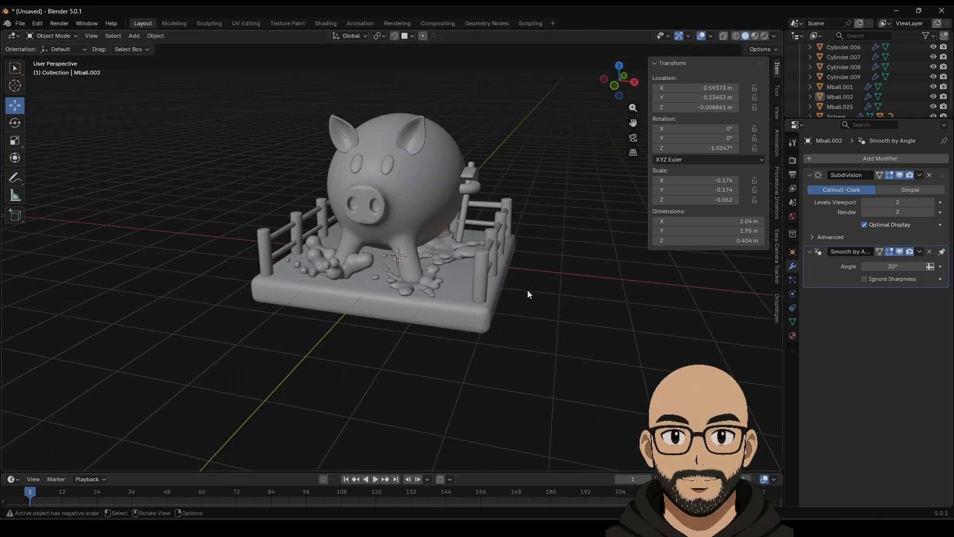
drag(458, 258, 425, 258)
Step: Enlarge the duplicated splash uniformly by about 1.53 and flatten it on Z by a factor of about 0.51
key(s)
click(467, 259)
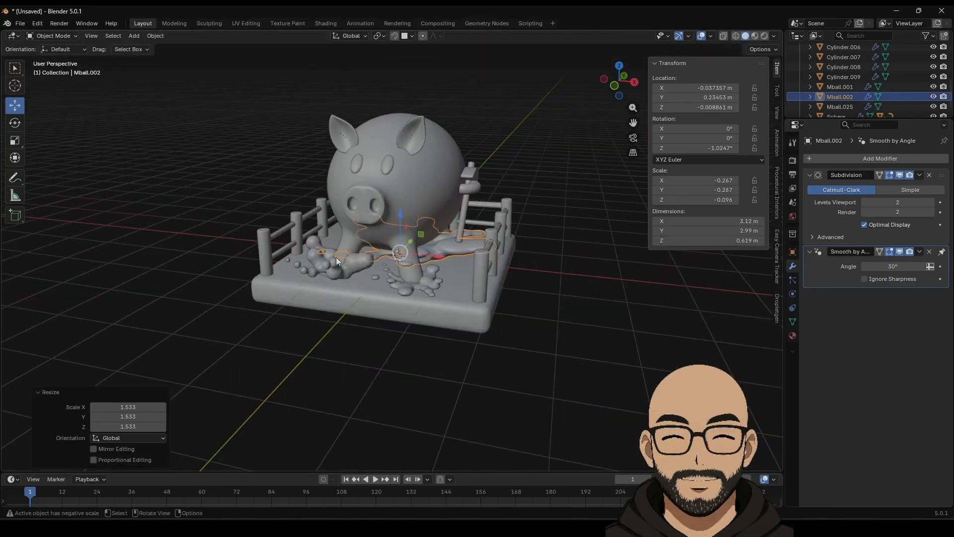
drag(401, 215, 404, 232)
click(550, 271)
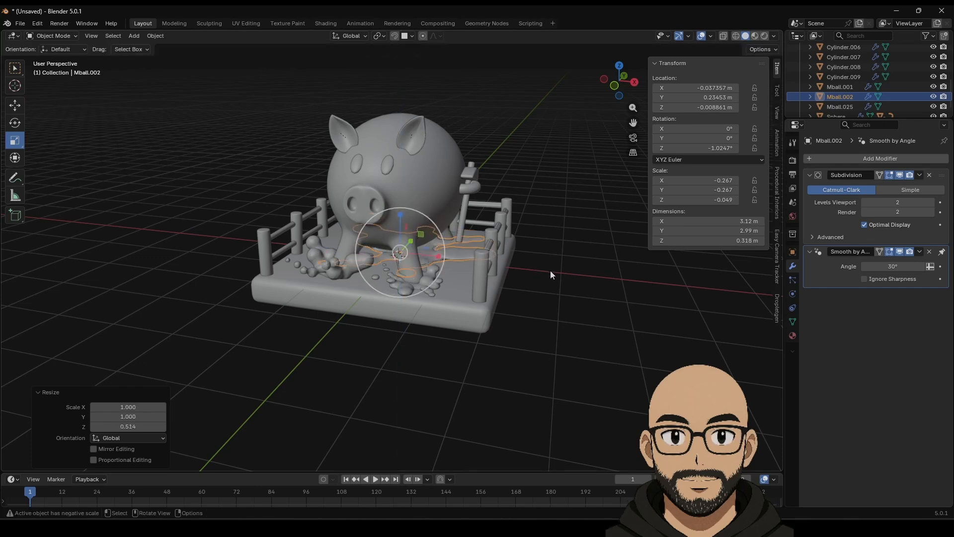
middle_drag(551, 270, 441, 239)
click(460, 244)
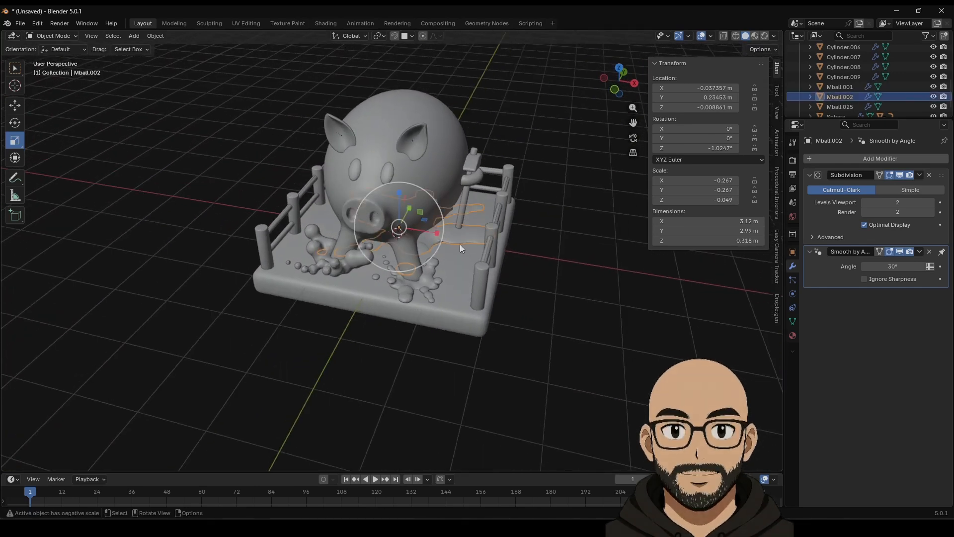
Step: Reposition the flattened splash under the pig at about X -0.11 m, Y 0.46 m, with a Z rotation of about -16.7°
click(15, 105)
drag(442, 241, 416, 248)
click(15, 123)
middle_drag(415, 248, 437, 244)
click(15, 105)
drag(467, 206, 603, 309)
click(603, 309)
middle_drag(604, 309, 496, 265)
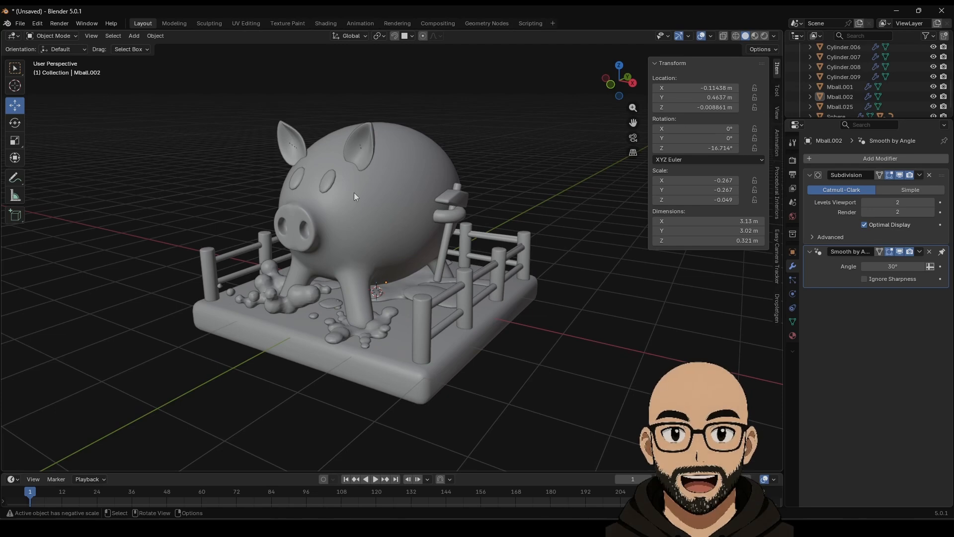
Step: Switch the viewport to rendered shading with Scene World off and choose the warm interior HDRI, second in the list
click(407, 226)
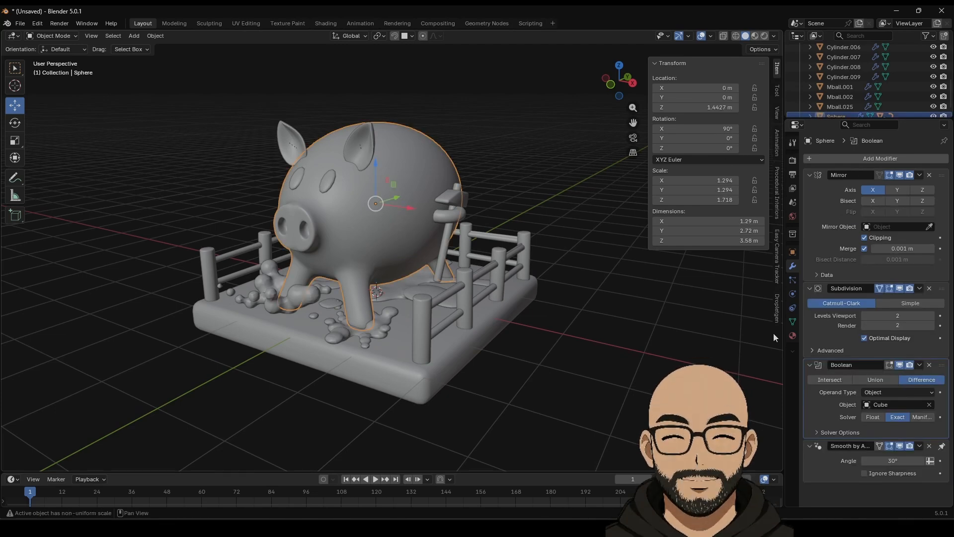
click(792, 335)
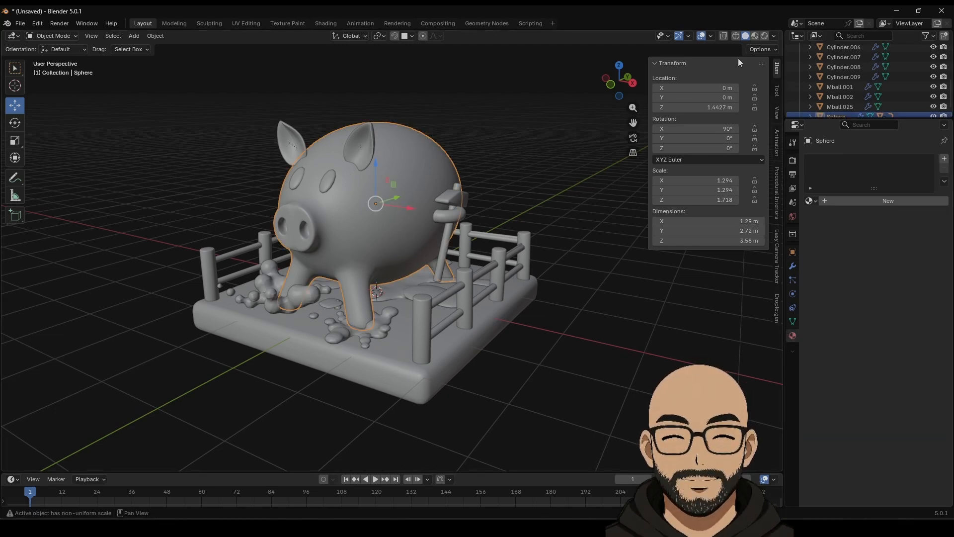
click(755, 36)
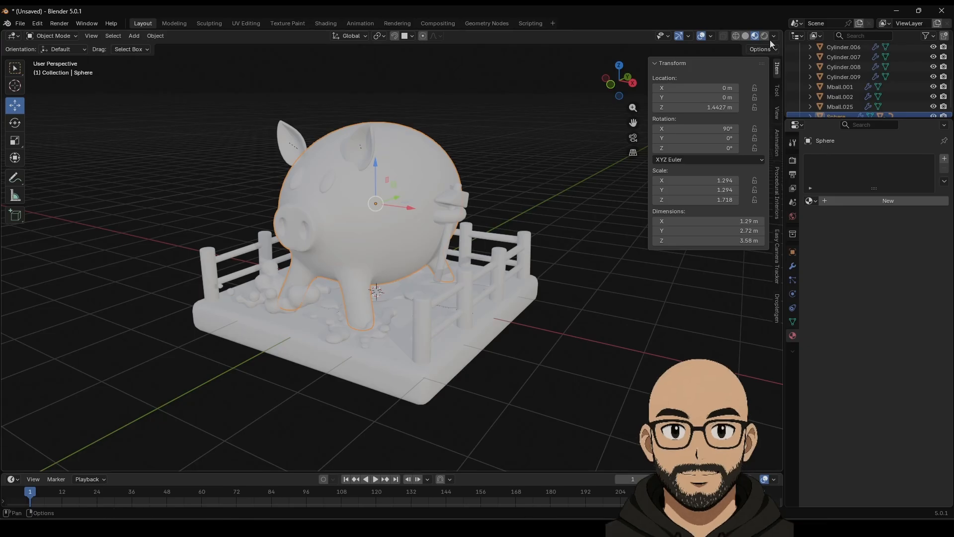
click(765, 36)
click(774, 35)
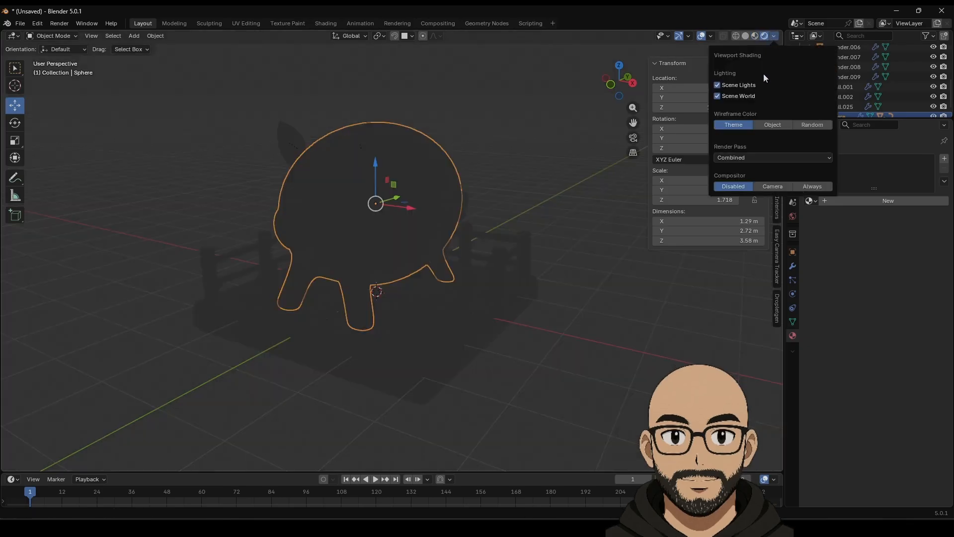
click(745, 97)
click(768, 119)
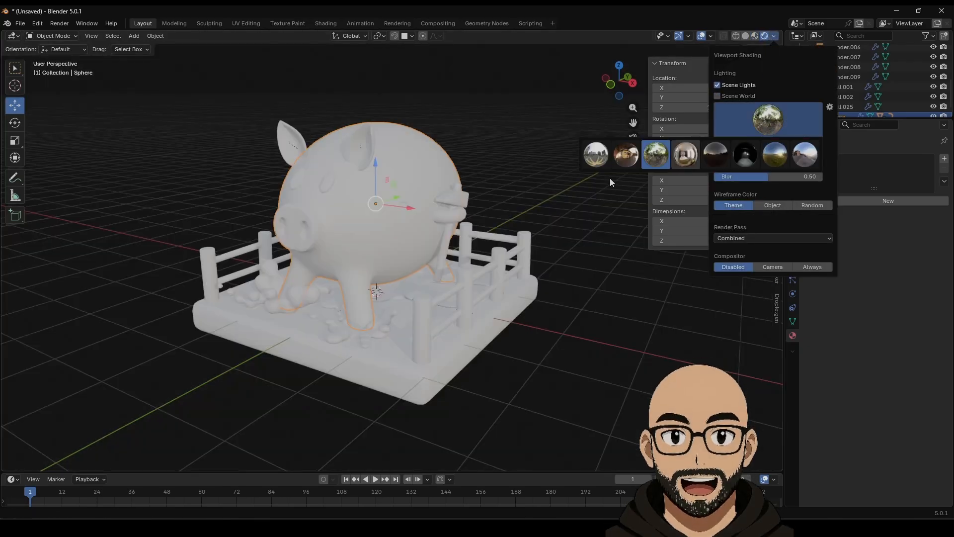
click(624, 155)
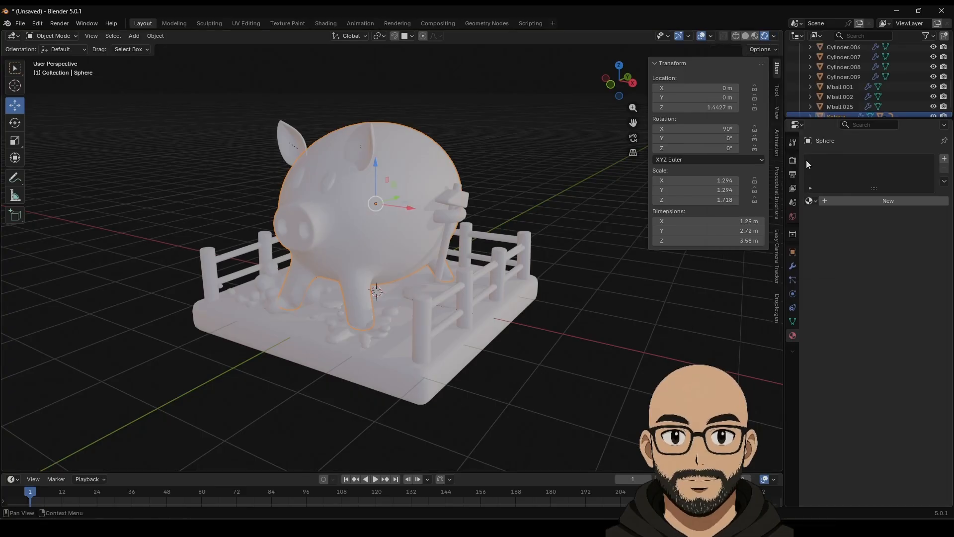
Step: Set the render engine to Cycles on GPU Compute and enable viewport denoising
click(794, 160)
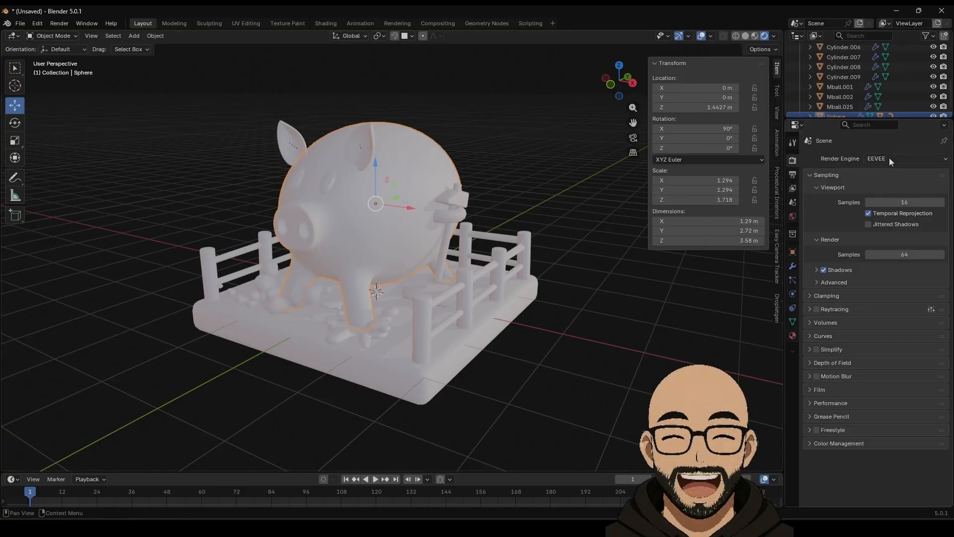
click(890, 158)
click(874, 192)
click(886, 171)
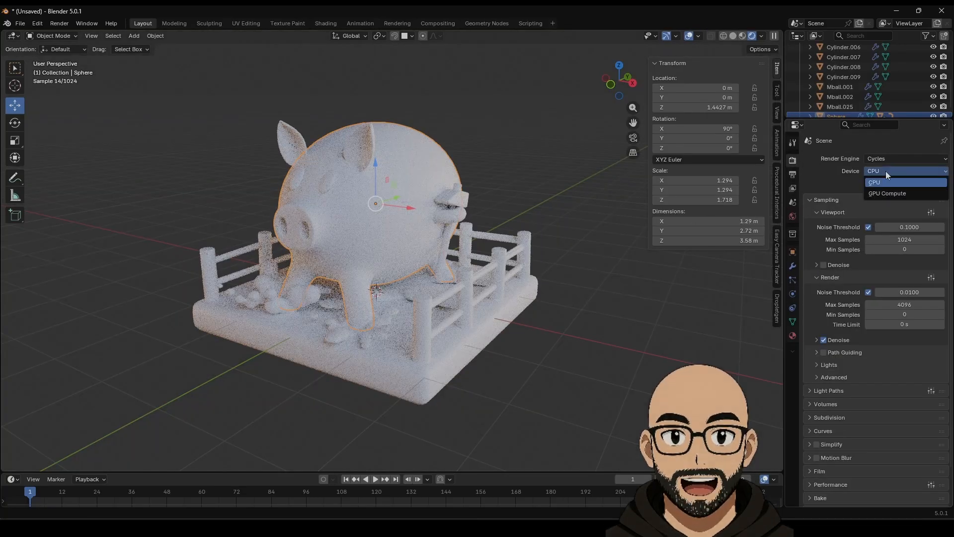
click(890, 192)
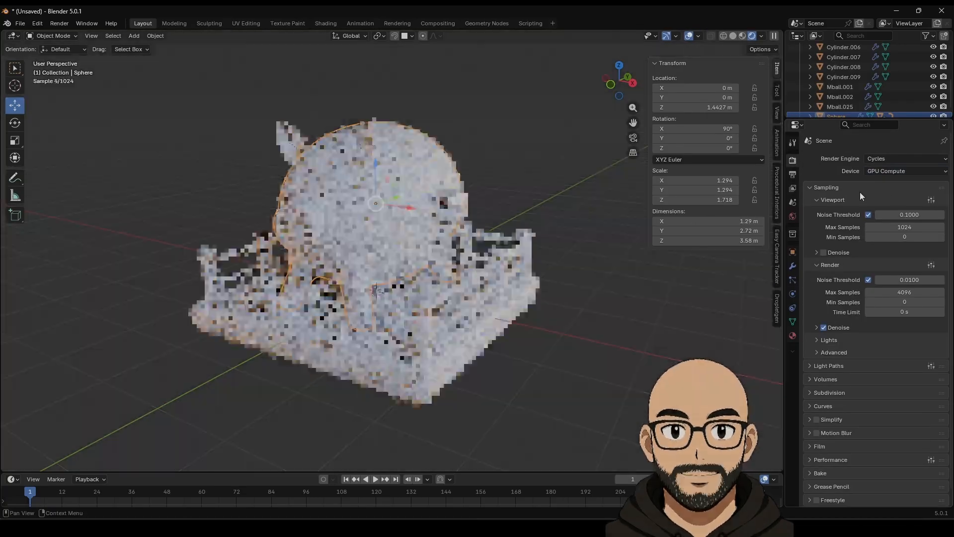
click(831, 254)
click(824, 253)
middle_drag(580, 340, 422, 327)
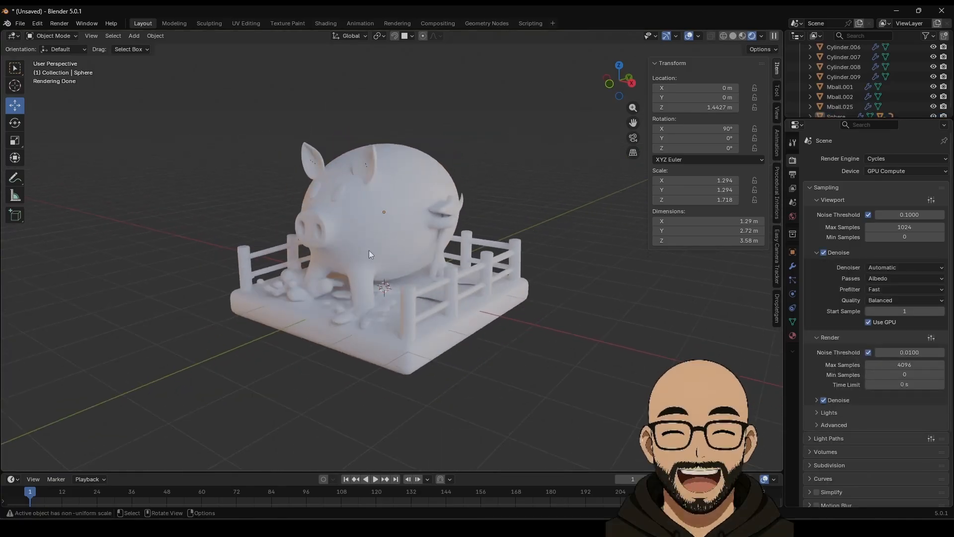
Step: Add a plane at the scene's centre and scale it to about 11 m square
scroll(400, 374, down, 2)
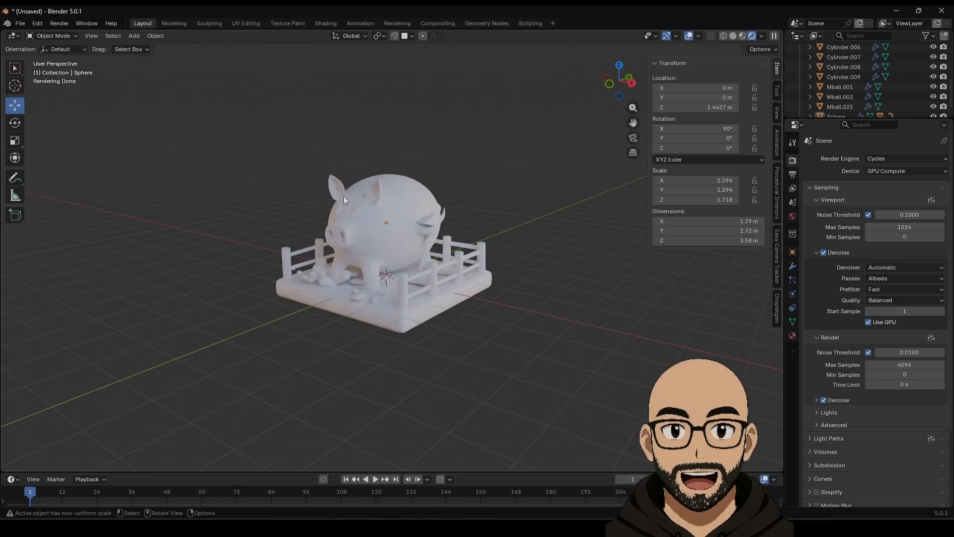
click(133, 35)
mouse_move(162, 51)
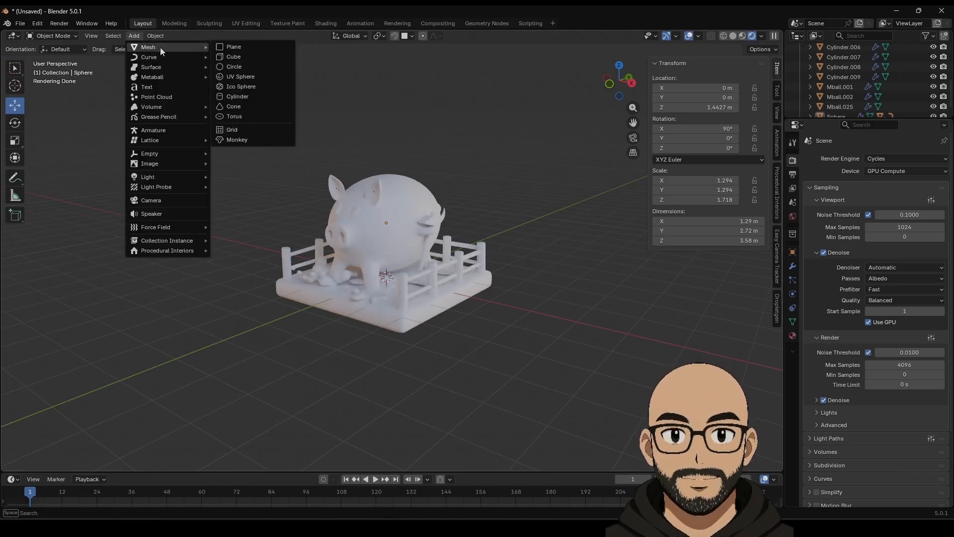
click(241, 47)
key(s)
click(411, 272)
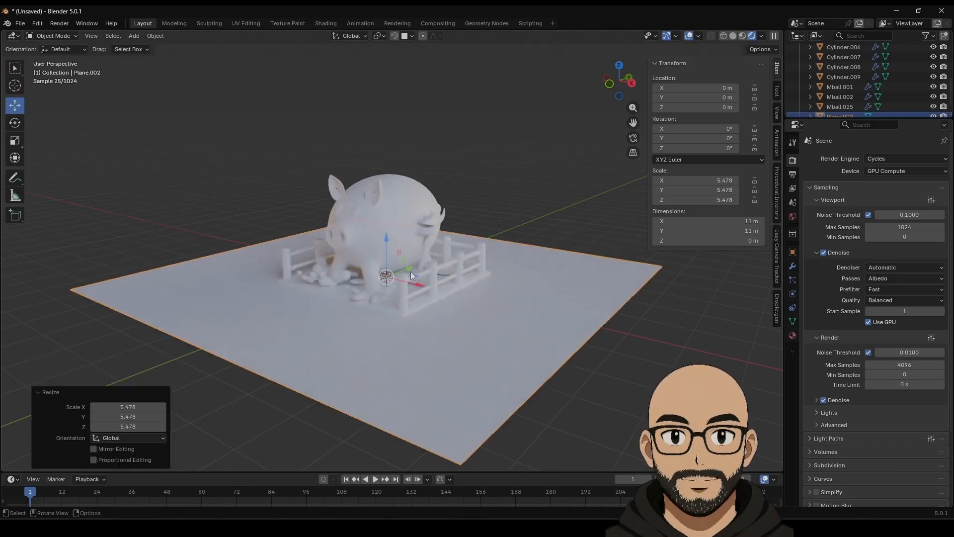
Step: Lower the plane to about Z -0.4 m as a ground and enlarge it to about 43.8 m square
key(g)
key(z)
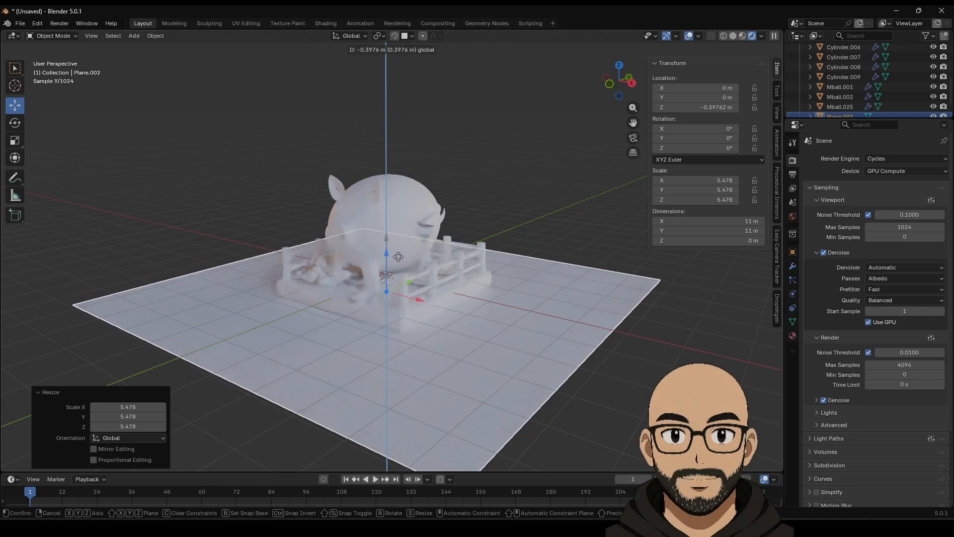
click(386, 299)
key(s)
click(531, 292)
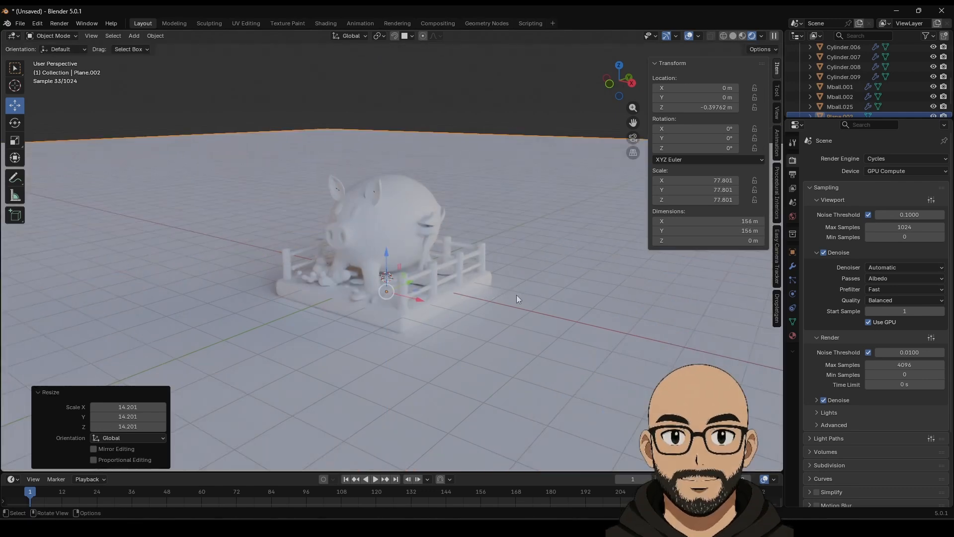
key(s)
click(425, 289)
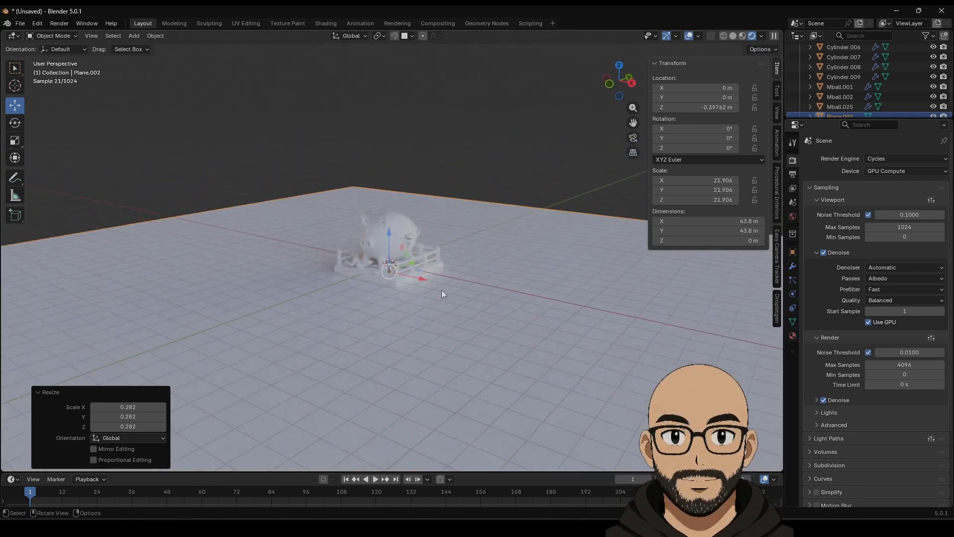
Step: Extrude the ground plane's two rear edges upward about 26.7 m to form backdrop walls
key(Tab)
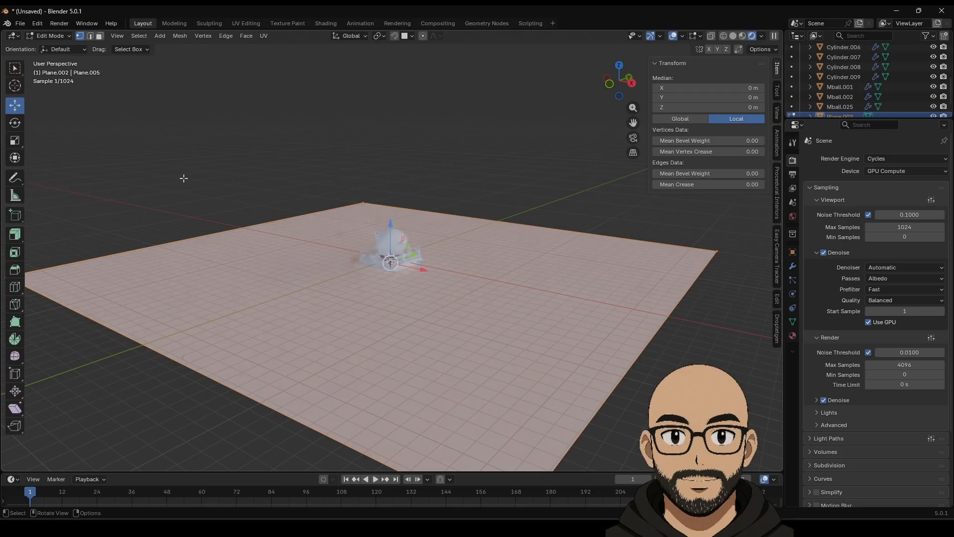
key(alt+a)
click(234, 229)
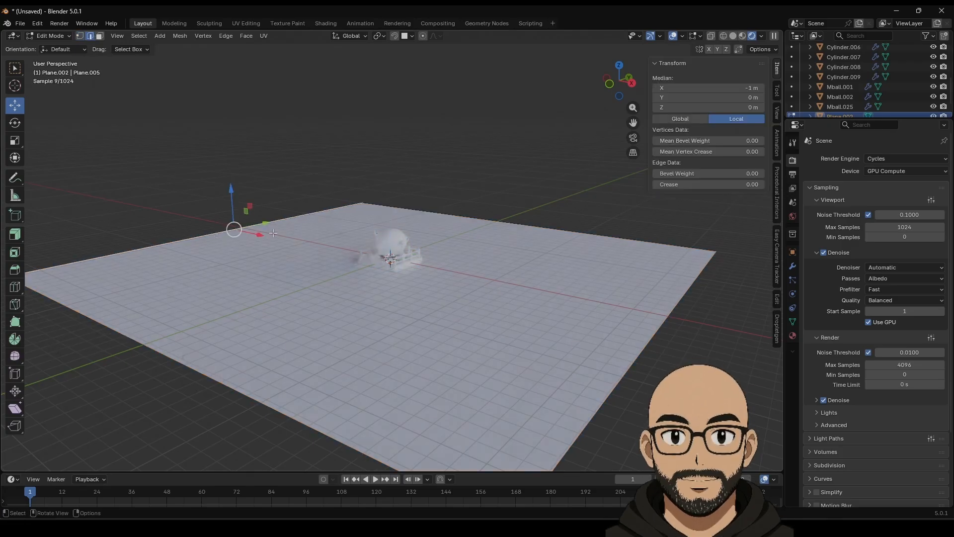
shift+click(445, 218)
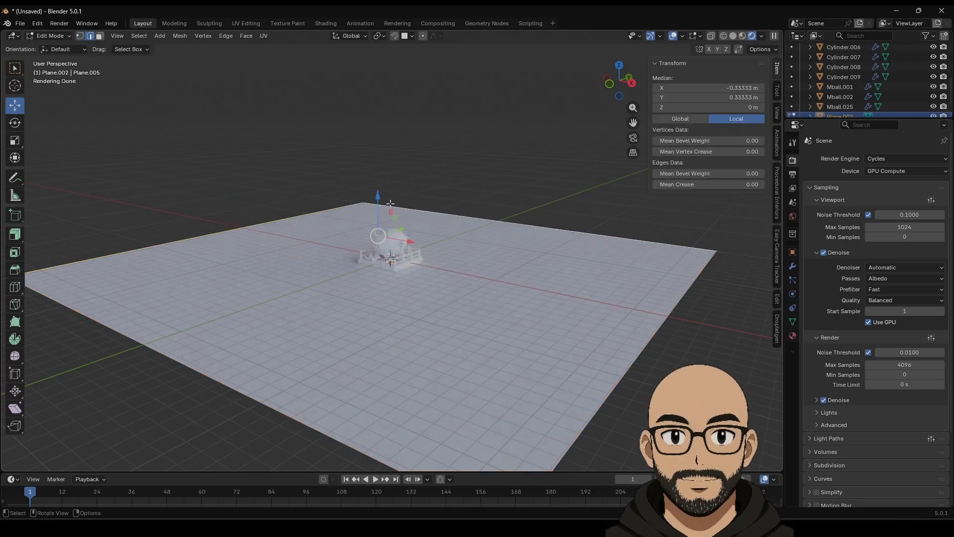
key(e)
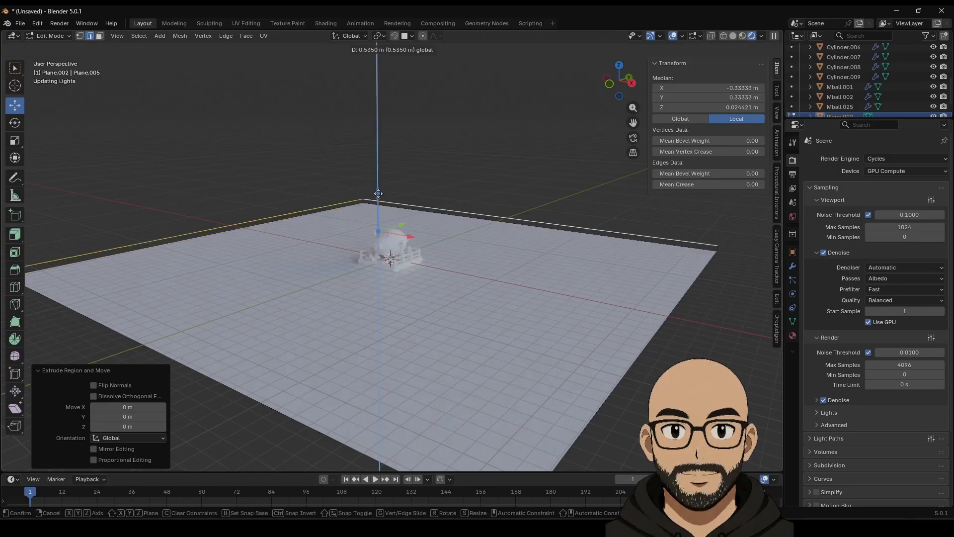
click(394, 371)
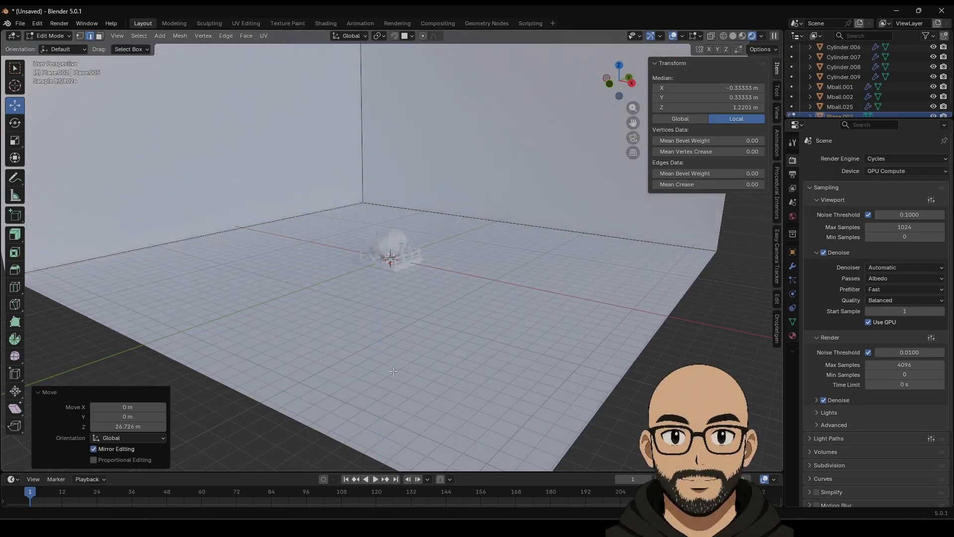
Step: Bevel the backdrop's two floor-to-wall edges and its vertical corner edge with a width of about 0.324 m and 9 segments
click(318, 214)
click(362, 149)
right_click(398, 212)
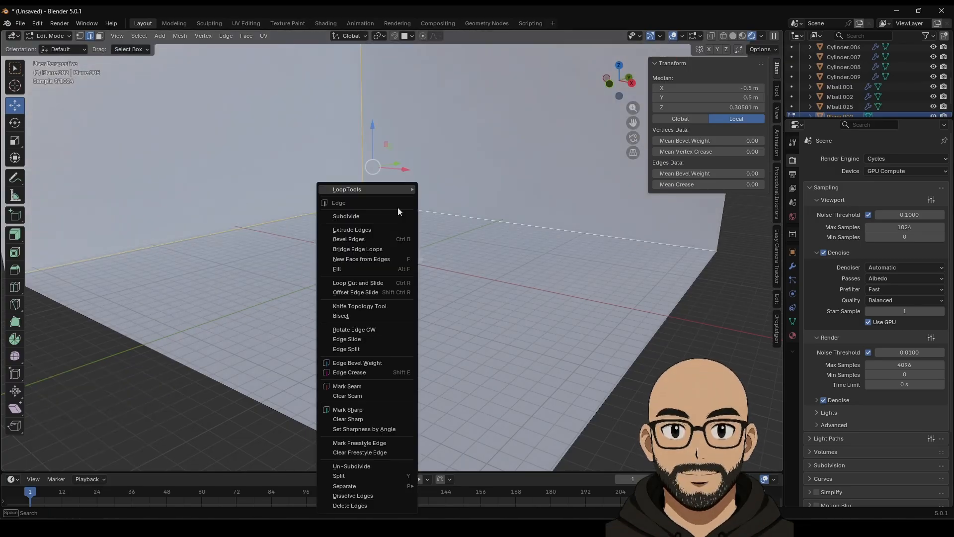
click(355, 243)
click(492, 243)
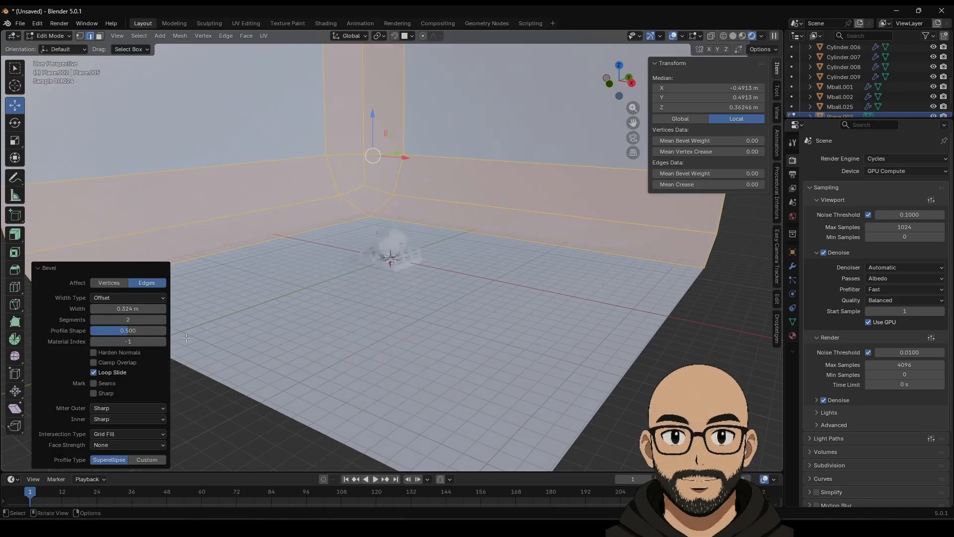
click(163, 320)
click(163, 320)
click(163, 320)
click(163, 320)
click(163, 320)
click(163, 320)
click(163, 320)
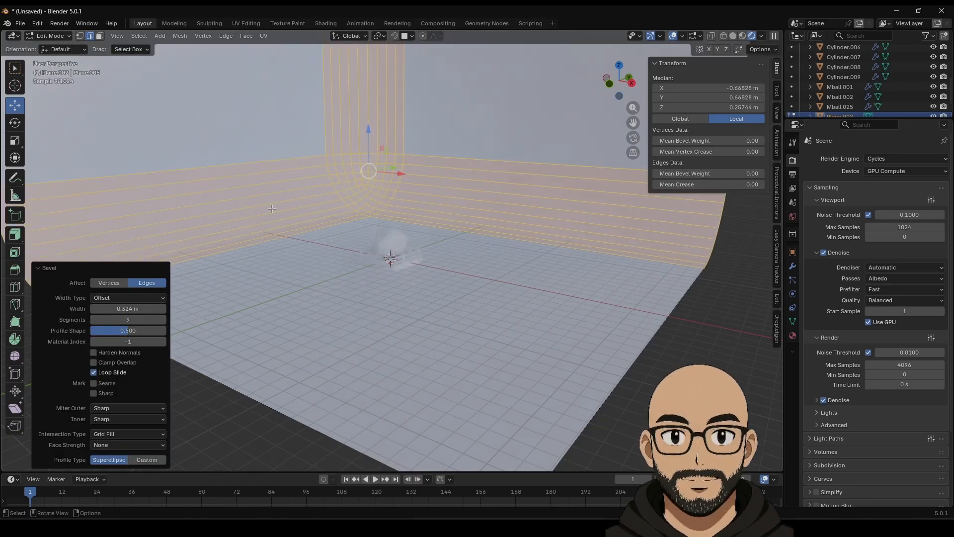
Step: Return to Object Mode and apply Shade Auto Smooth at 30° to the backdrop
key(Tab)
right_click(290, 194)
click(291, 196)
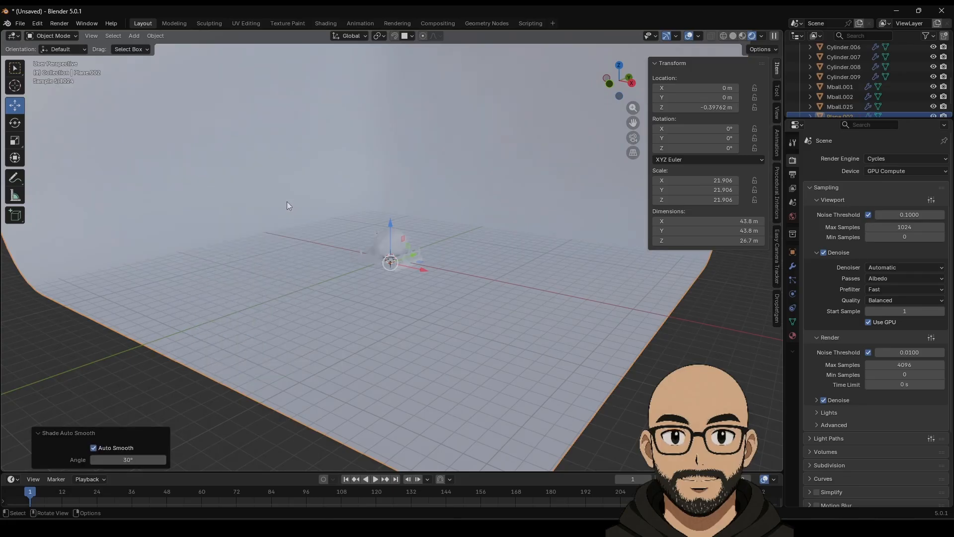
Step: Give the pig's body a new material with a pink base color and a roughness of 0
scroll(296, 304, up, 10)
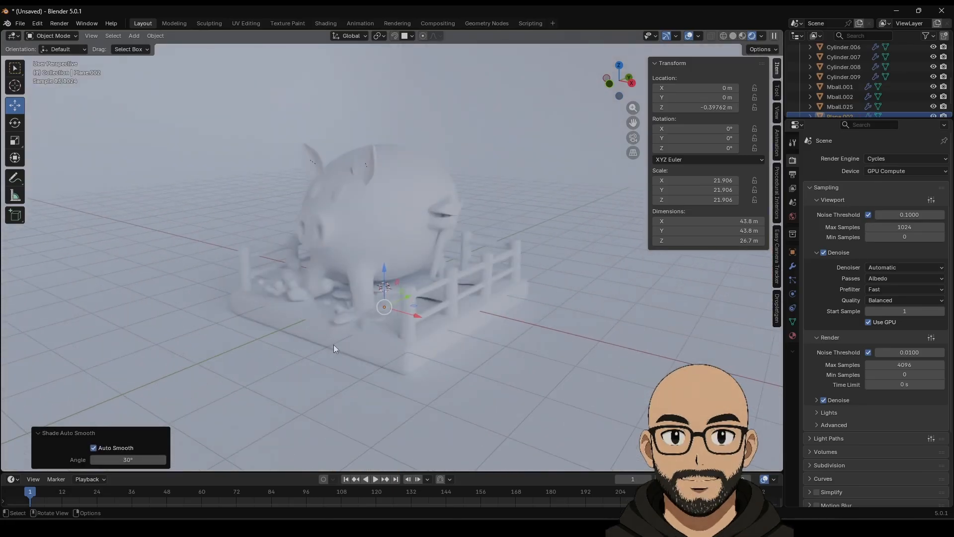
middle_drag(330, 341, 356, 310)
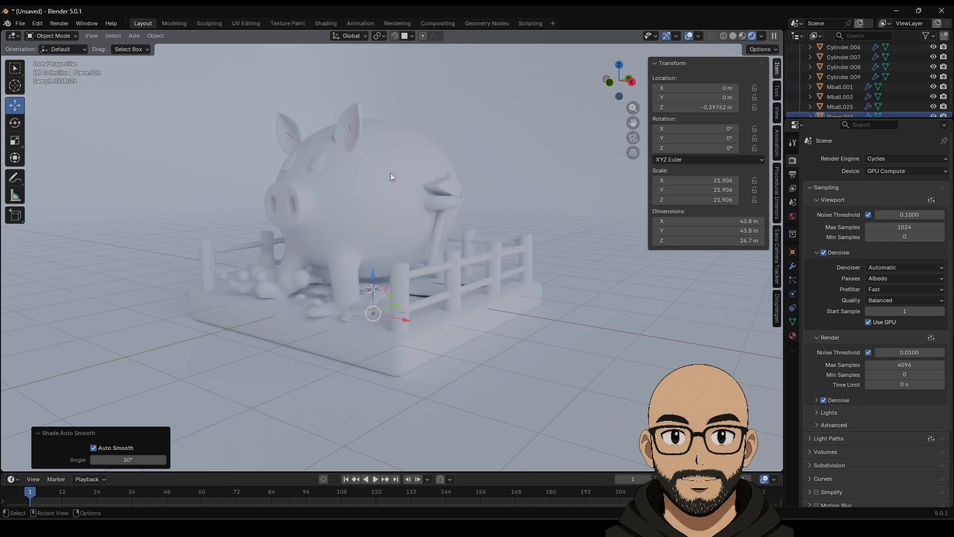
middle_drag(348, 315, 348, 334)
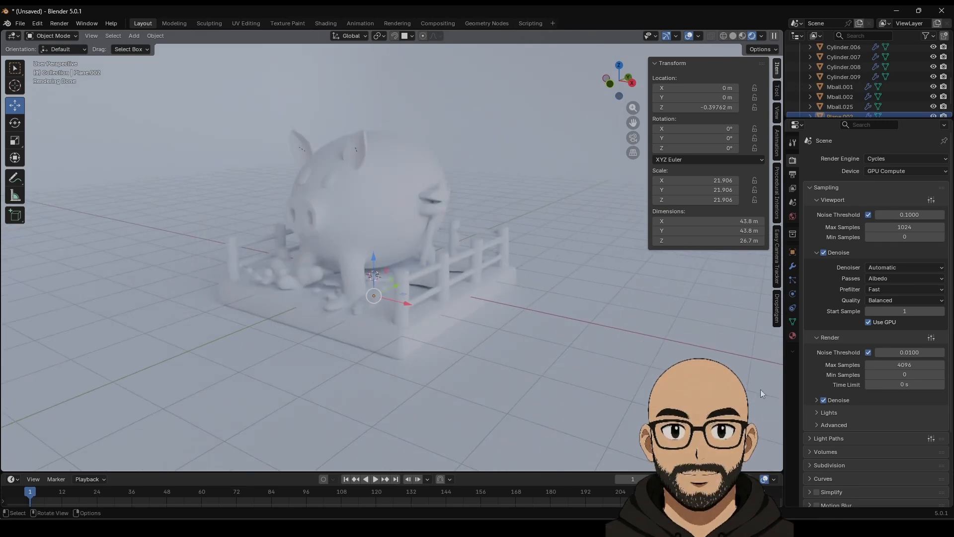
click(395, 198)
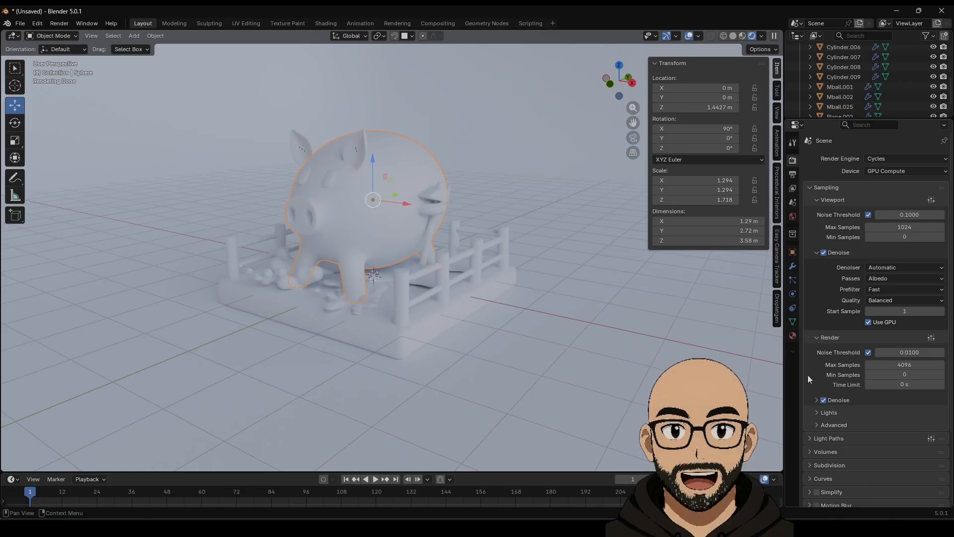
click(793, 336)
click(878, 198)
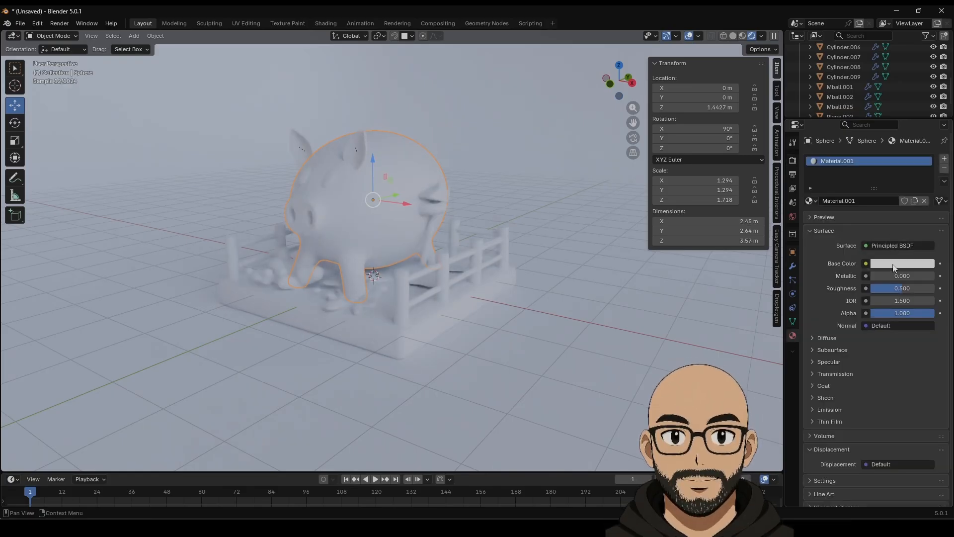
click(894, 264)
drag(882, 154, 889, 140)
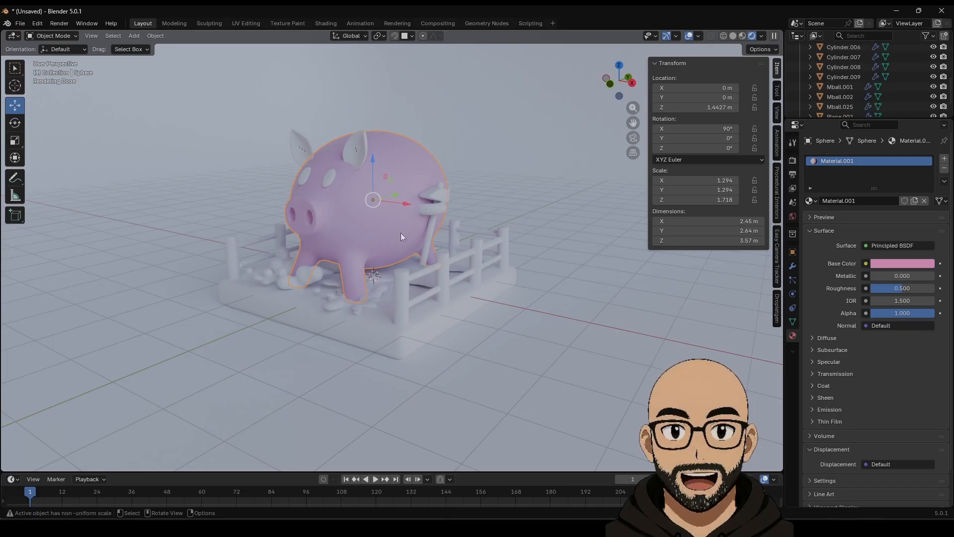
drag(899, 288, 871, 288)
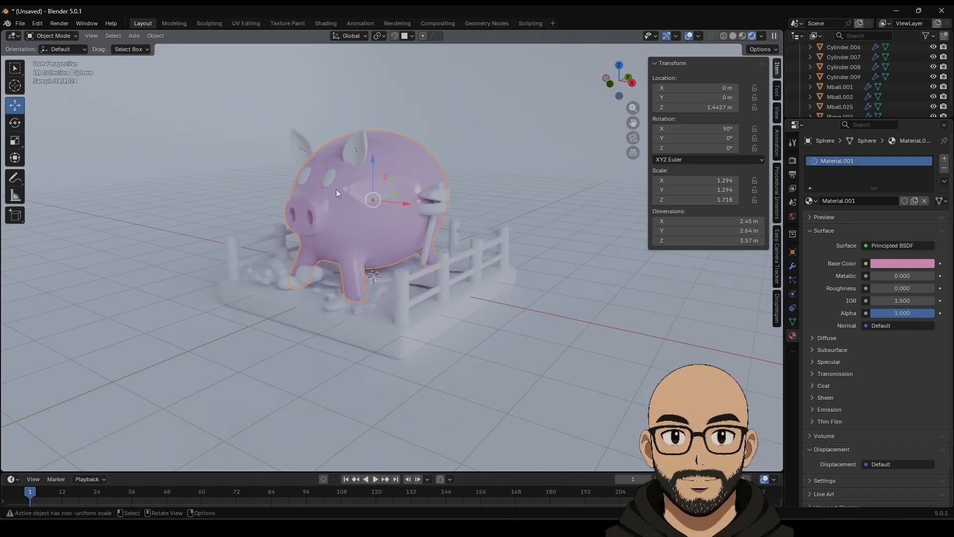
click(353, 157)
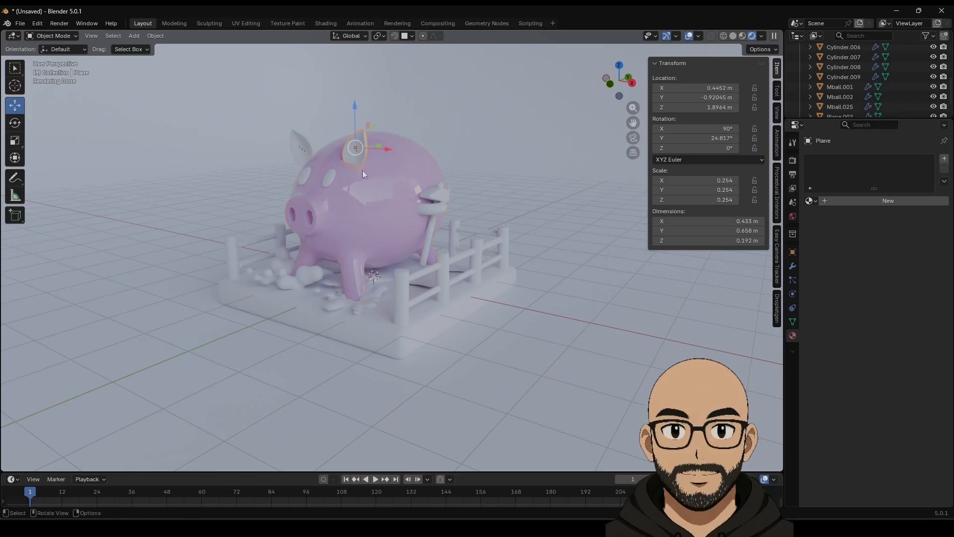
click(816, 199)
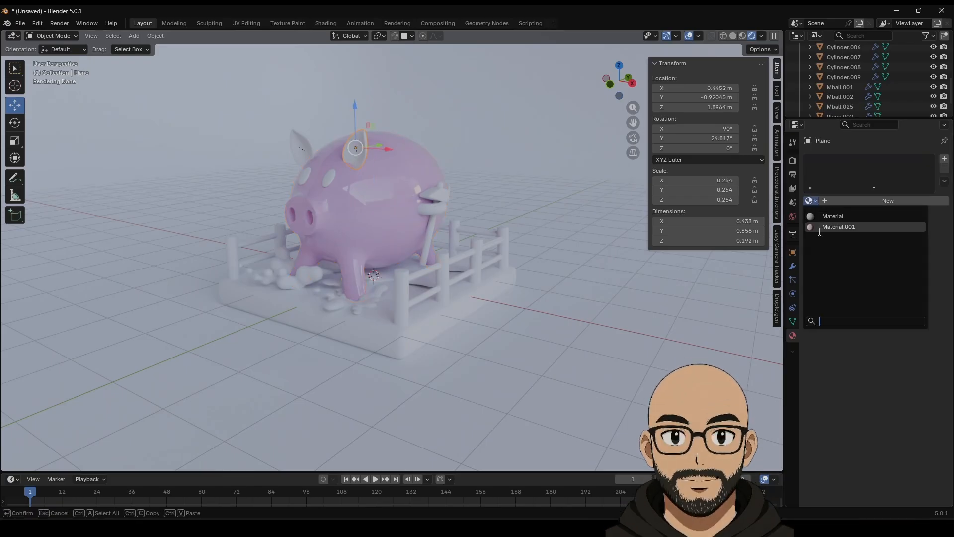
key(Escape)
click(338, 227)
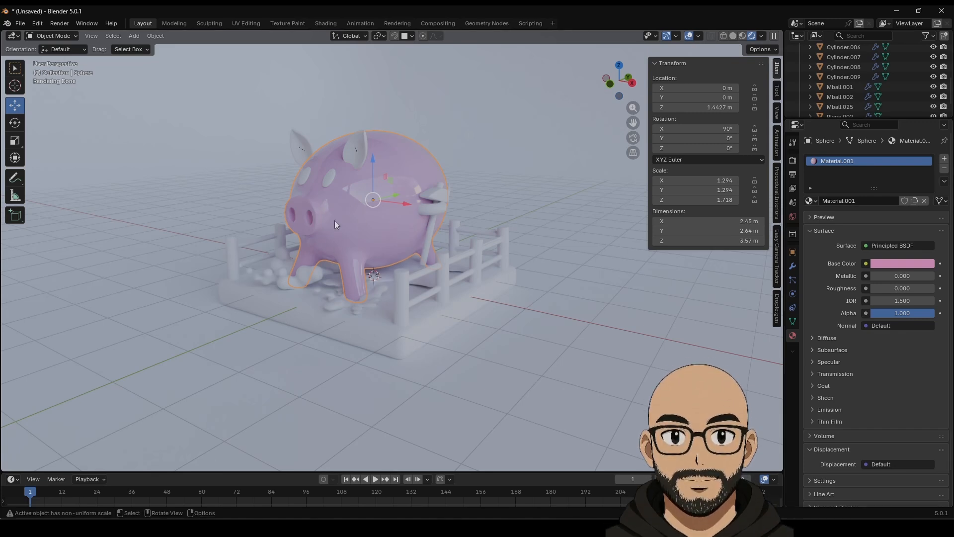
click(351, 153)
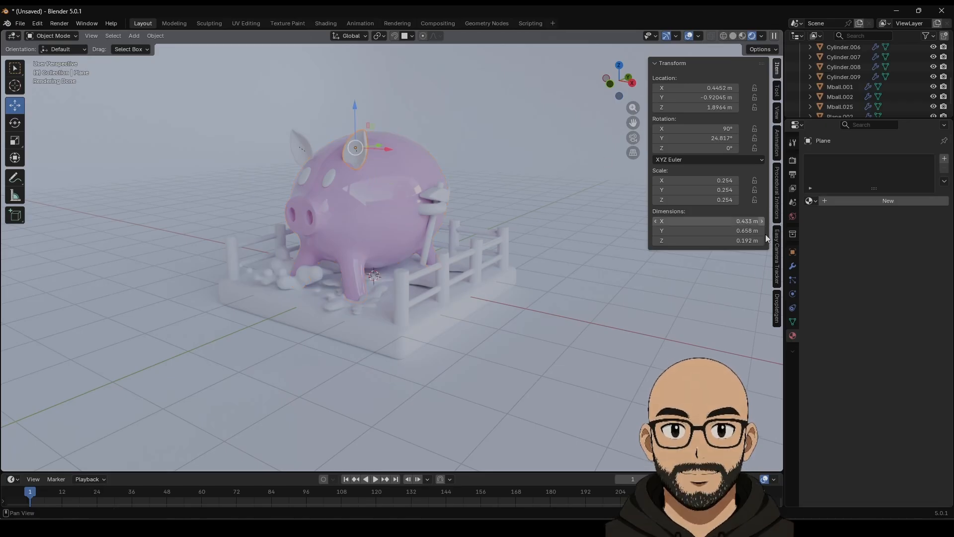
click(815, 200)
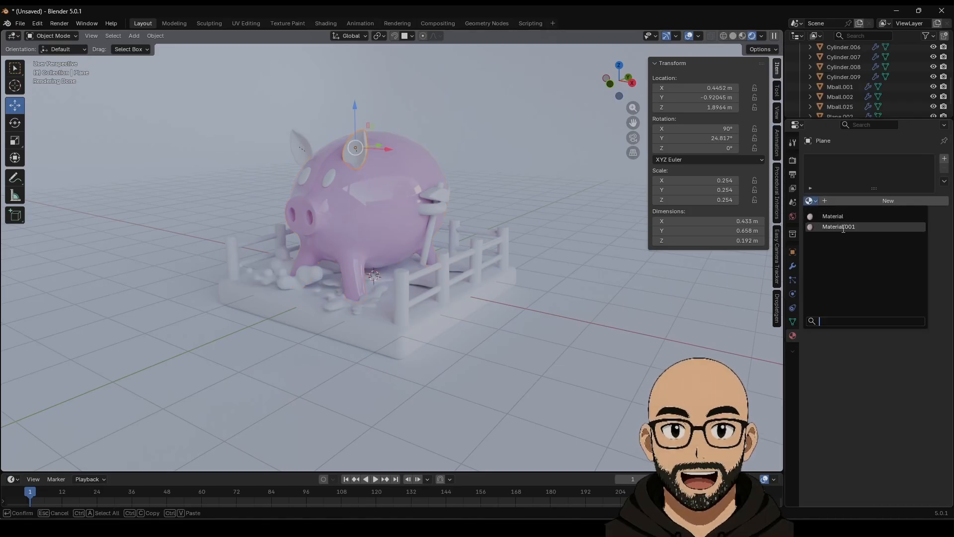
click(945, 181)
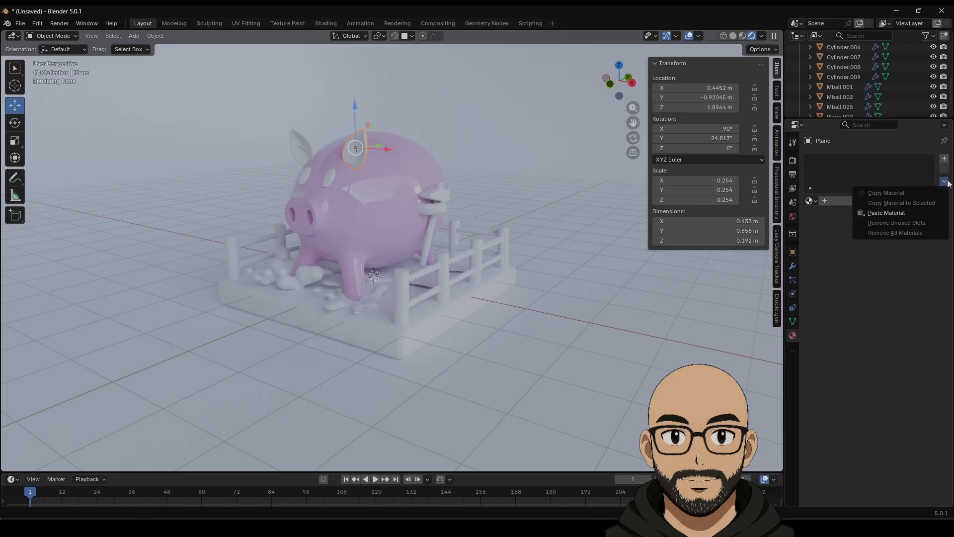
Step: Copy the body's pink material and paste it into a new material on the pig's ear on the +X side
click(378, 211)
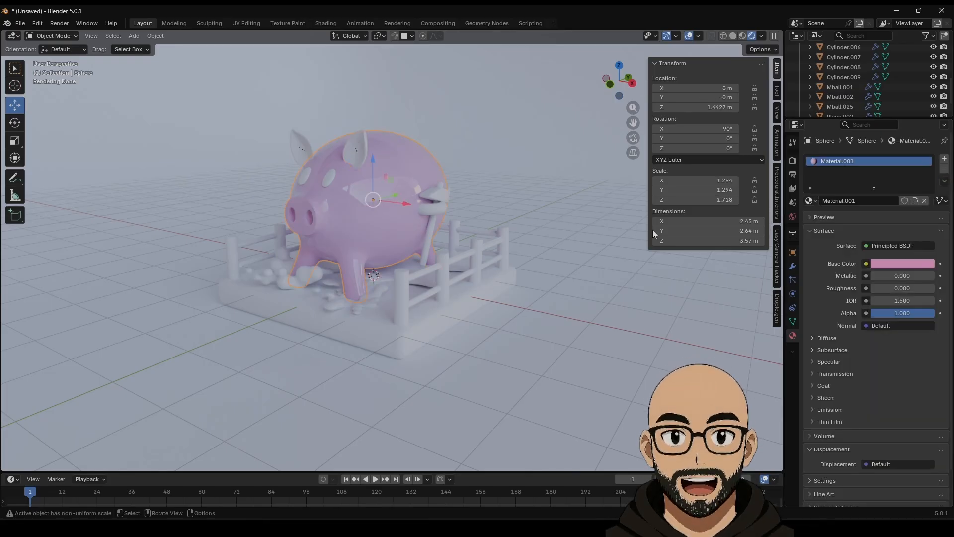
click(945, 183)
click(887, 194)
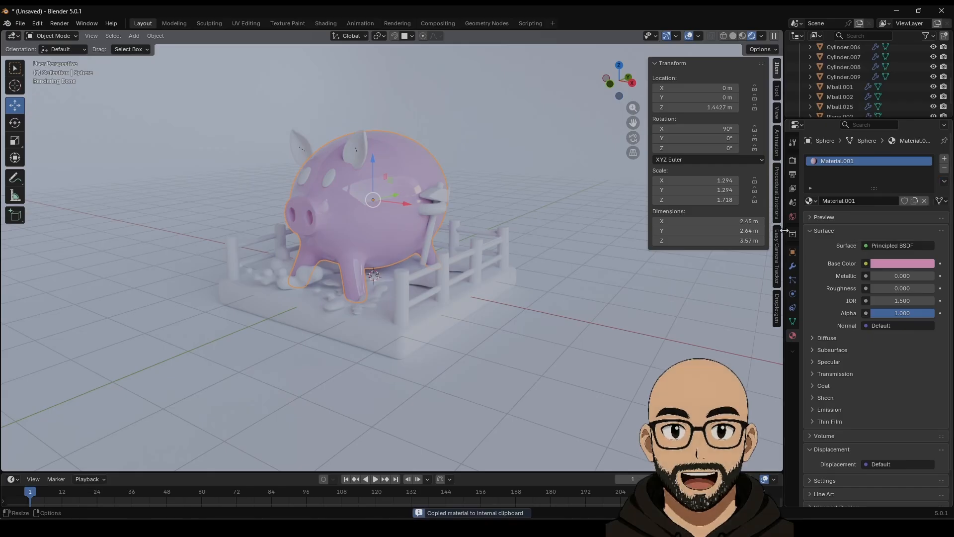
click(345, 154)
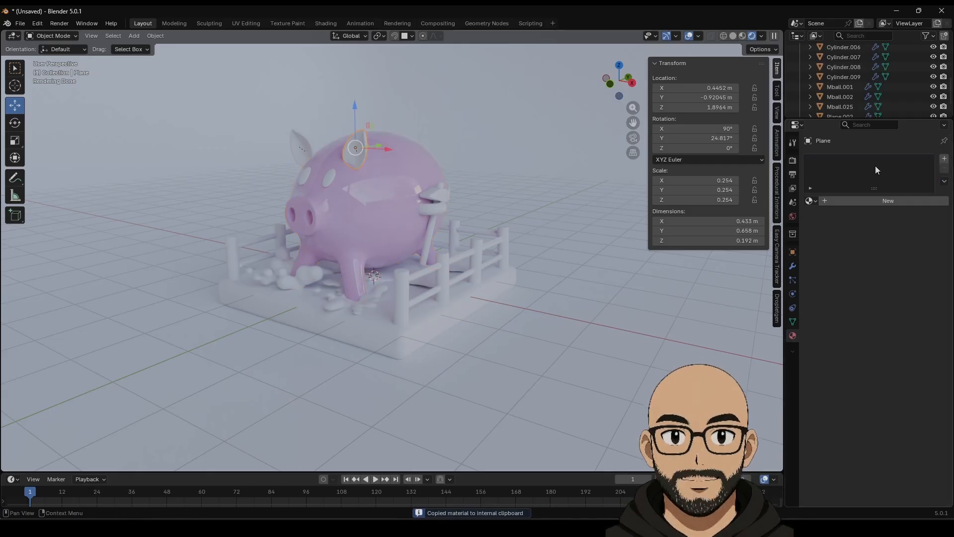
click(871, 201)
click(945, 182)
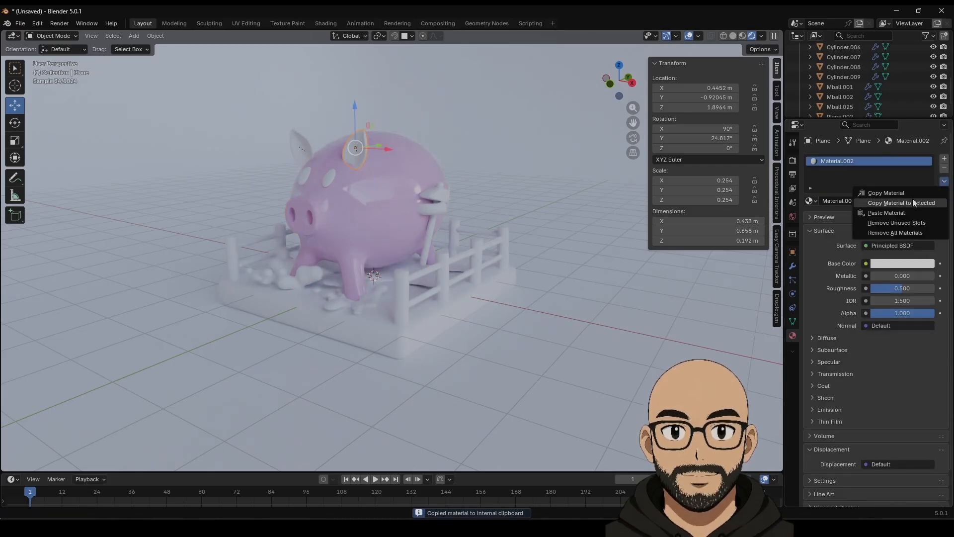
click(887, 212)
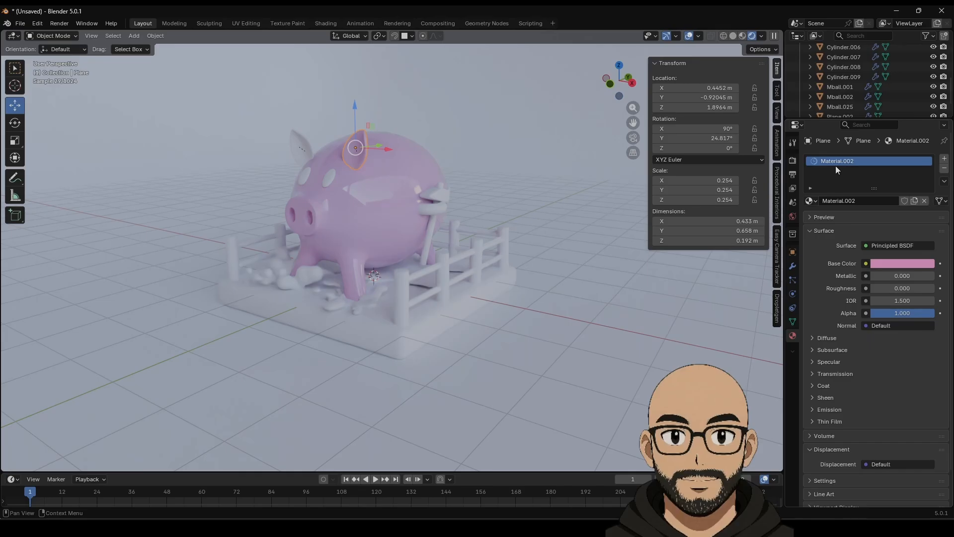
Step: Assign the existing pink Material.002 to the pig's other ear, on the -X side
click(301, 151)
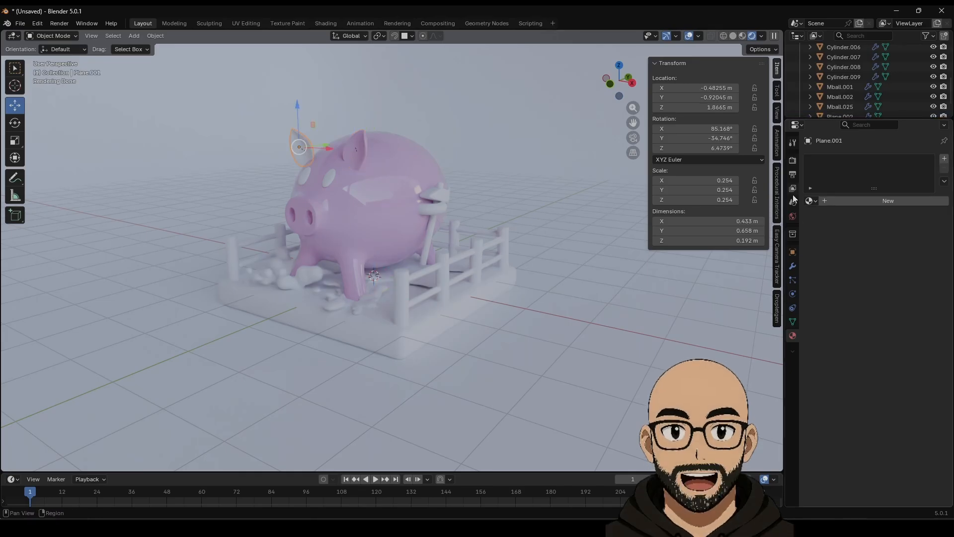
click(810, 200)
click(845, 232)
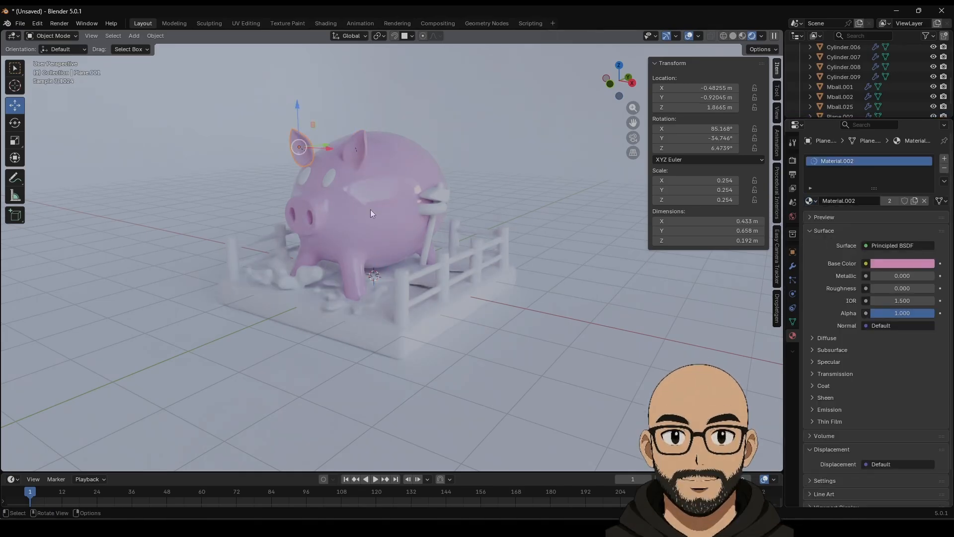
click(359, 161)
click(347, 223)
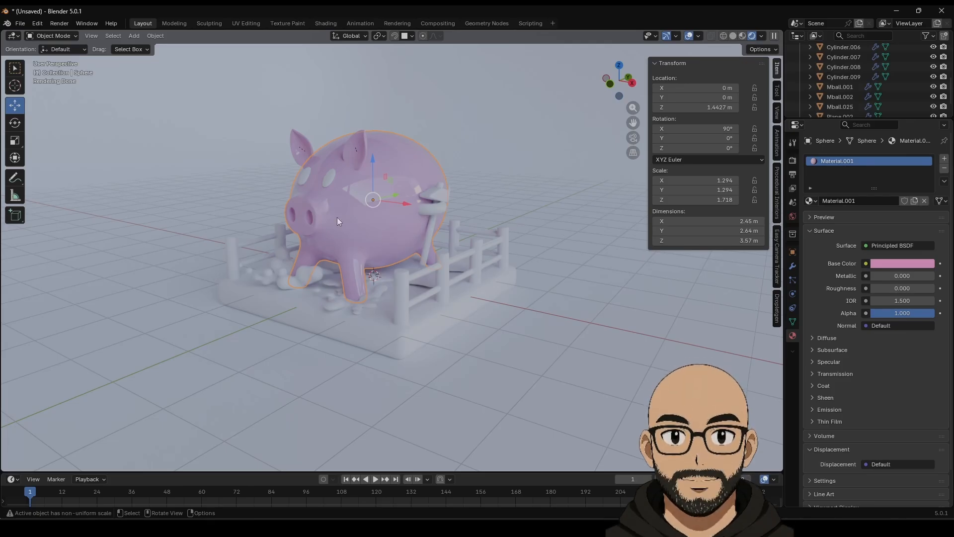
Step: Give the pig's eye on the +X side a new material with a black base color and a roughness of 0
click(331, 186)
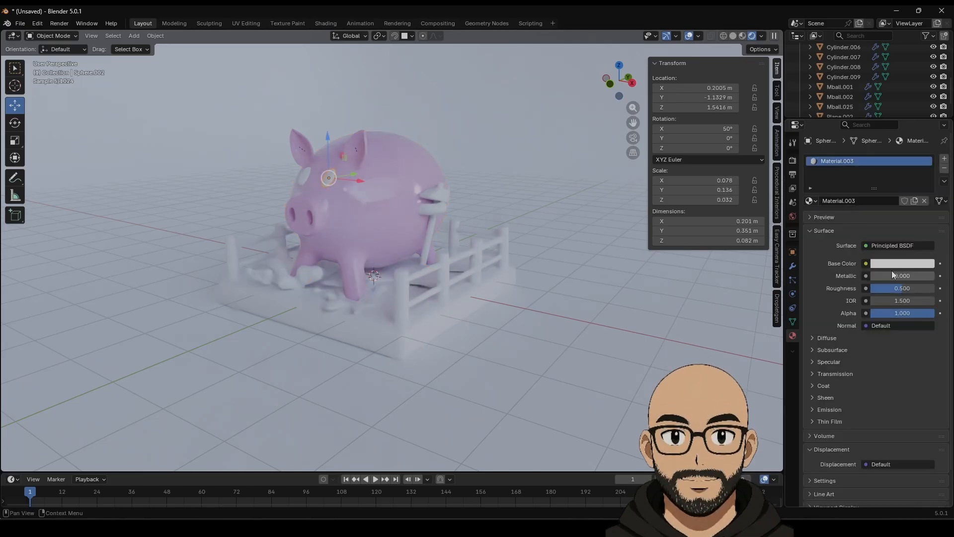
click(902, 264)
drag(934, 151, 934, 171)
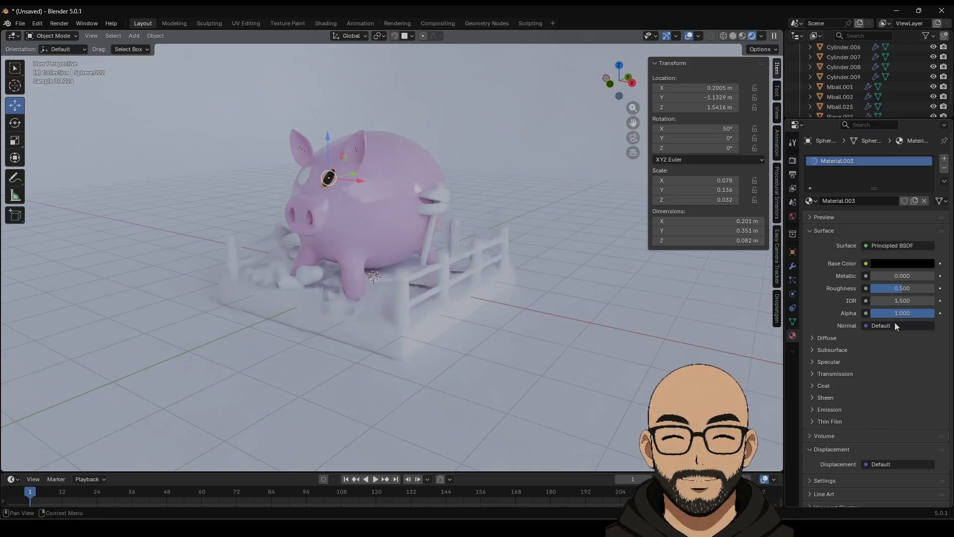
click(892, 349)
drag(901, 290, 864, 289)
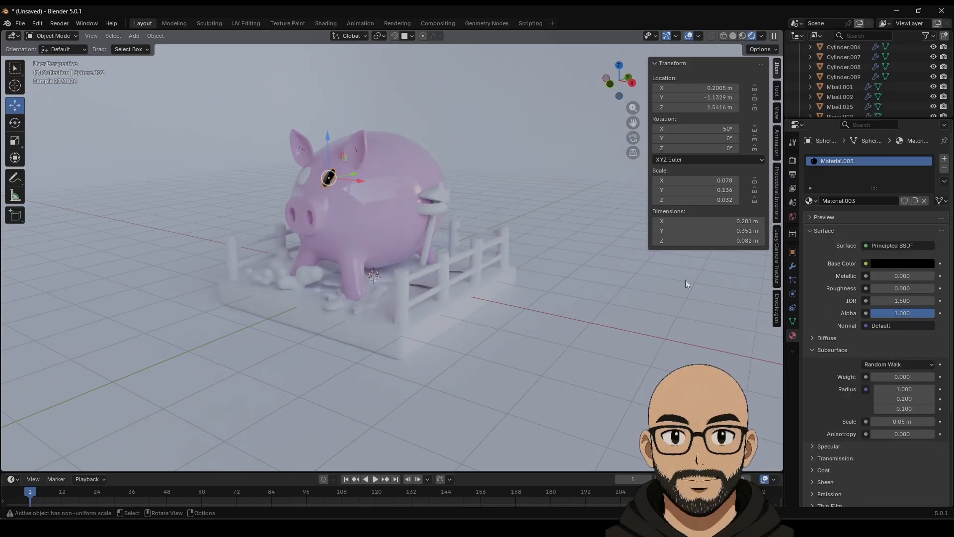
Step: Give the pig's eye on the -X side a new material with a black base color and a reduced roughness
click(303, 177)
click(876, 201)
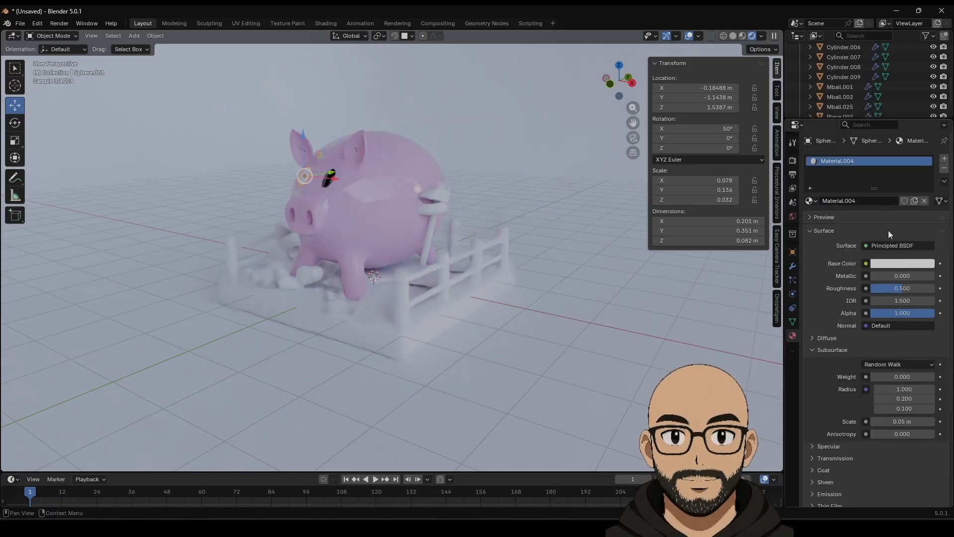
click(891, 265)
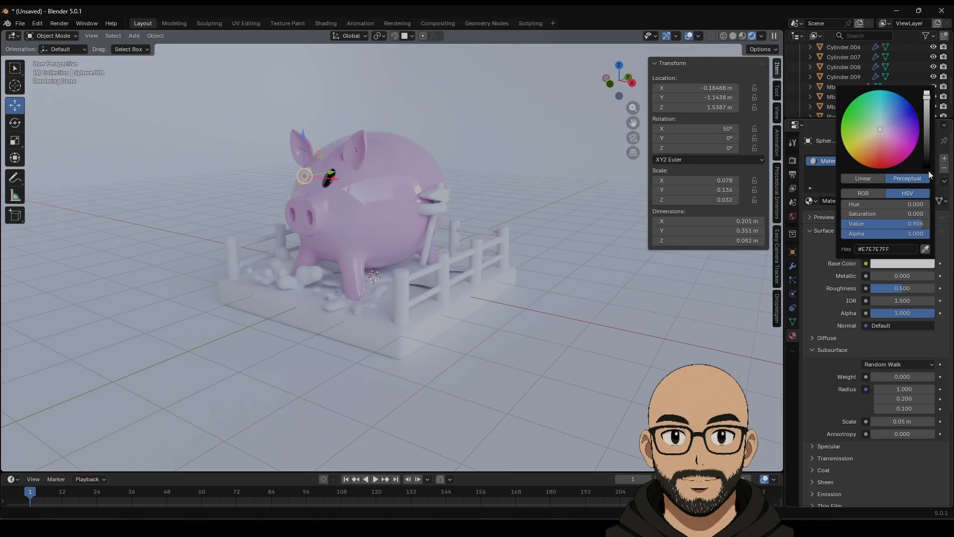
drag(927, 159, 927, 170)
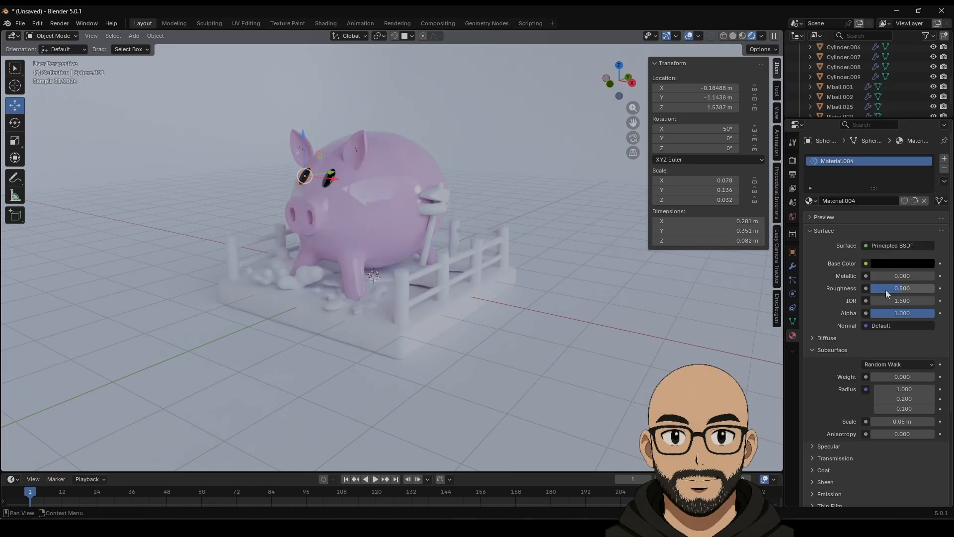
drag(887, 292, 876, 292)
Step: Give the mud splash at the pig's +X front foot a new material with brown base color #7A461A and a roughness of about 0.023
click(459, 287)
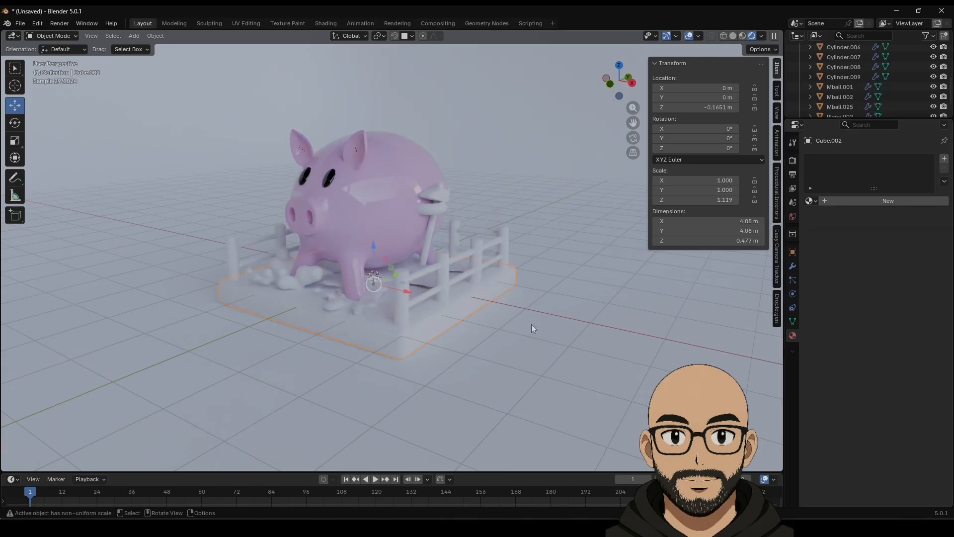
middle_drag(461, 225, 429, 235)
scroll(481, 234, up, 4)
scroll(395, 335, down, 1)
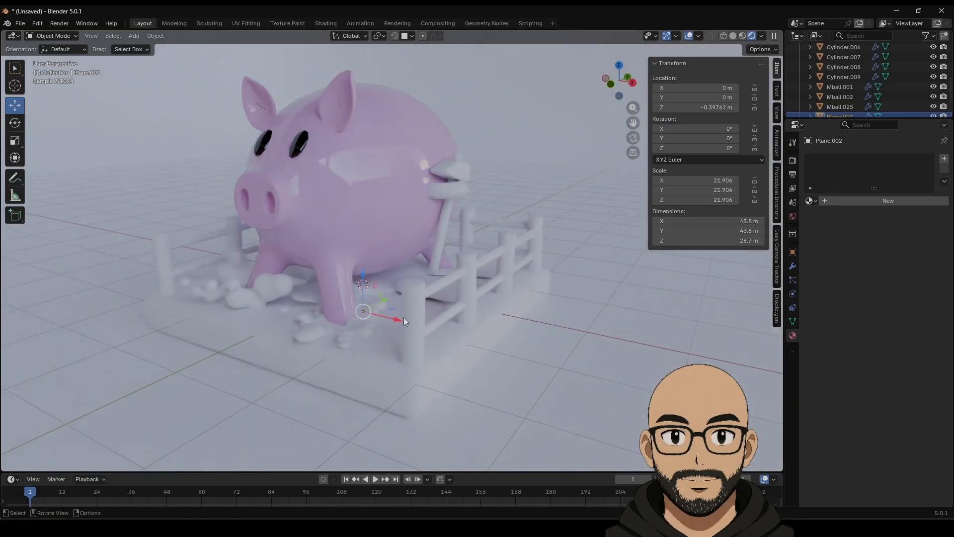
click(340, 343)
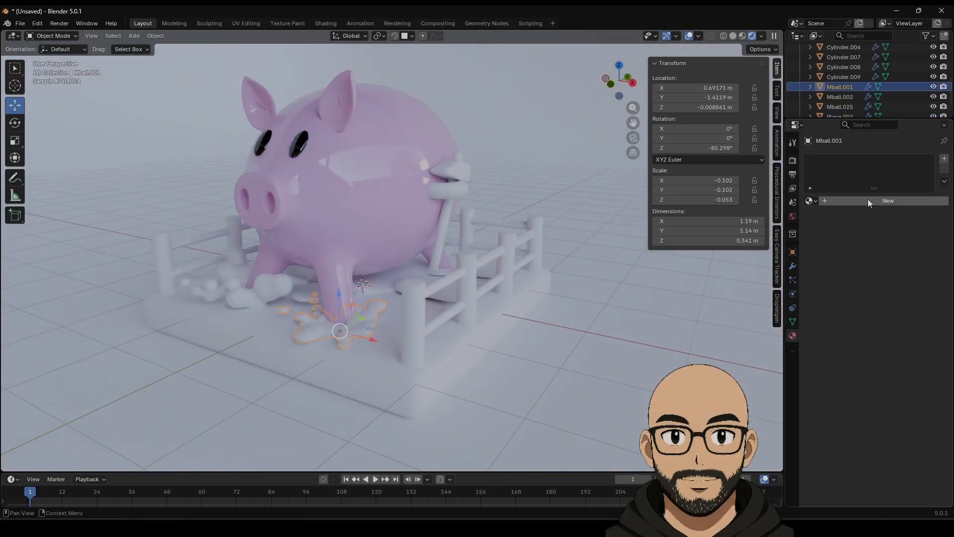
click(903, 265)
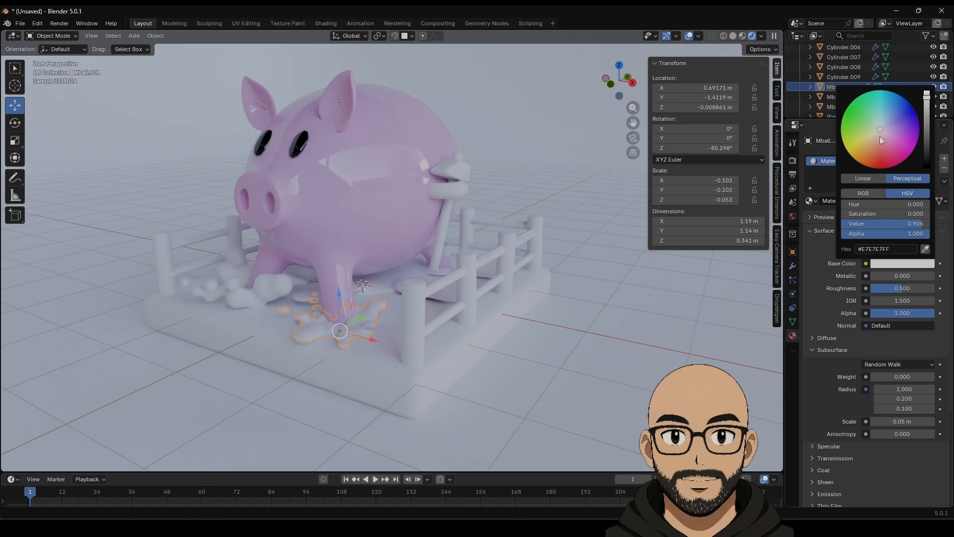
mouse_move(883, 141)
mouse_down()
mouse_move(877, 162)
mouse_move(868, 159)
mouse_up()
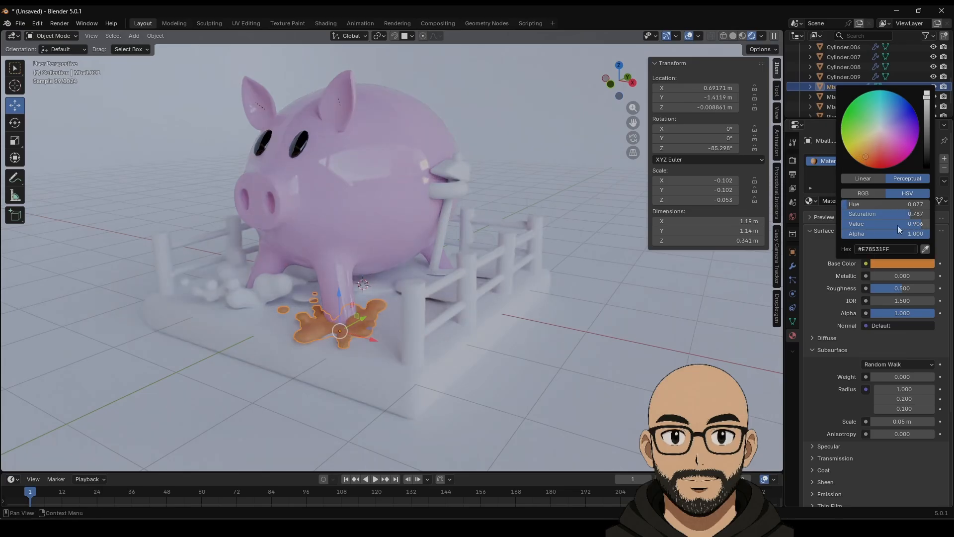
drag(900, 229, 863, 228)
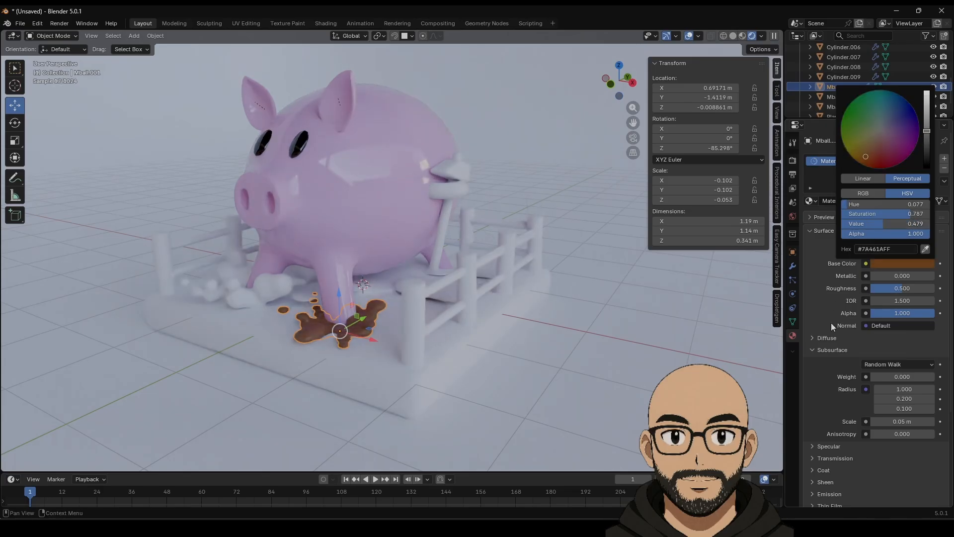
drag(902, 289, 873, 288)
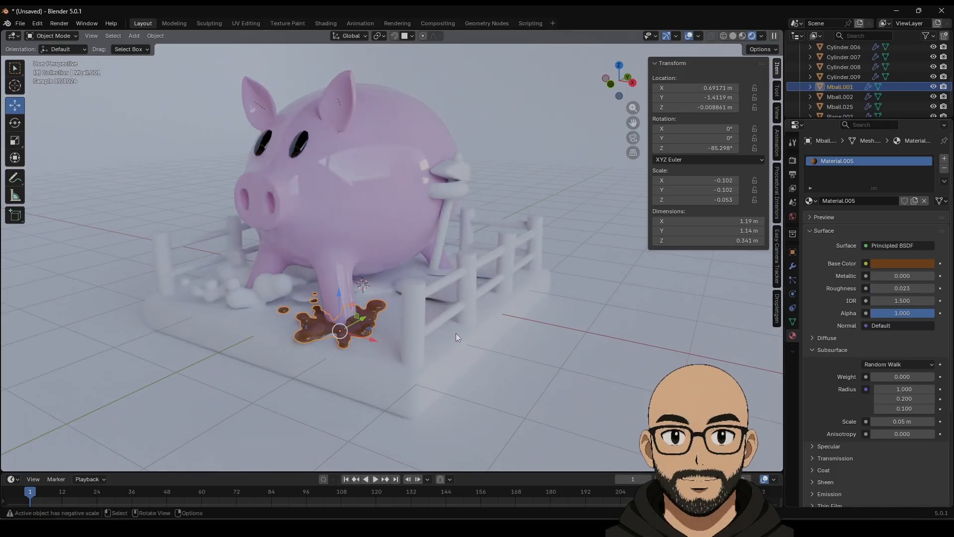
Step: Rename the brown material on the mud splash at the pig's +X front foot to "mud"
click(493, 386)
click(315, 335)
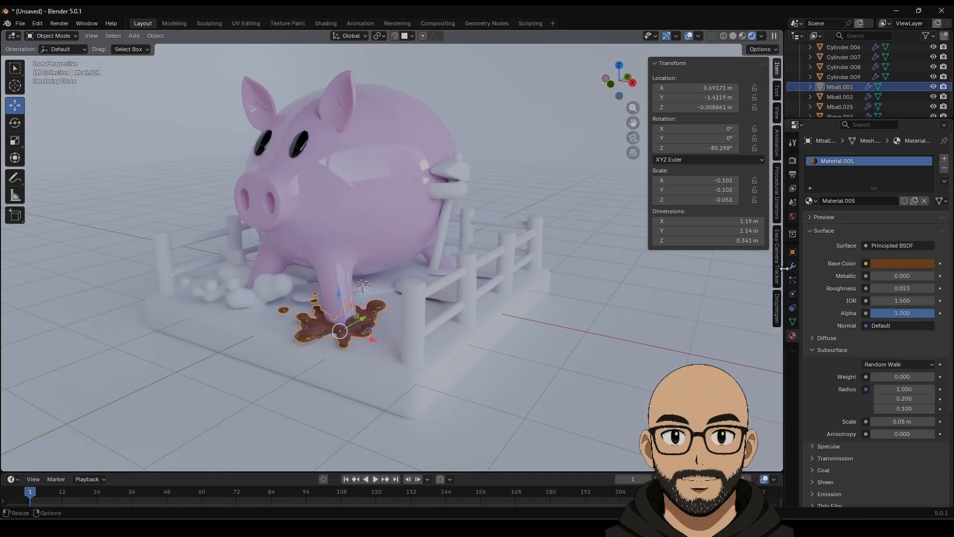
double_click(828, 201)
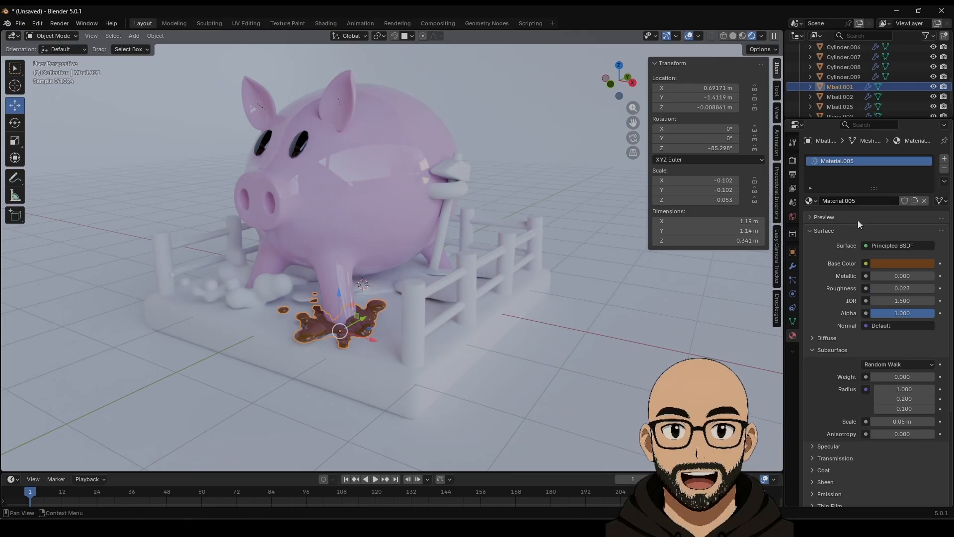
key(Return)
double_click(863, 200)
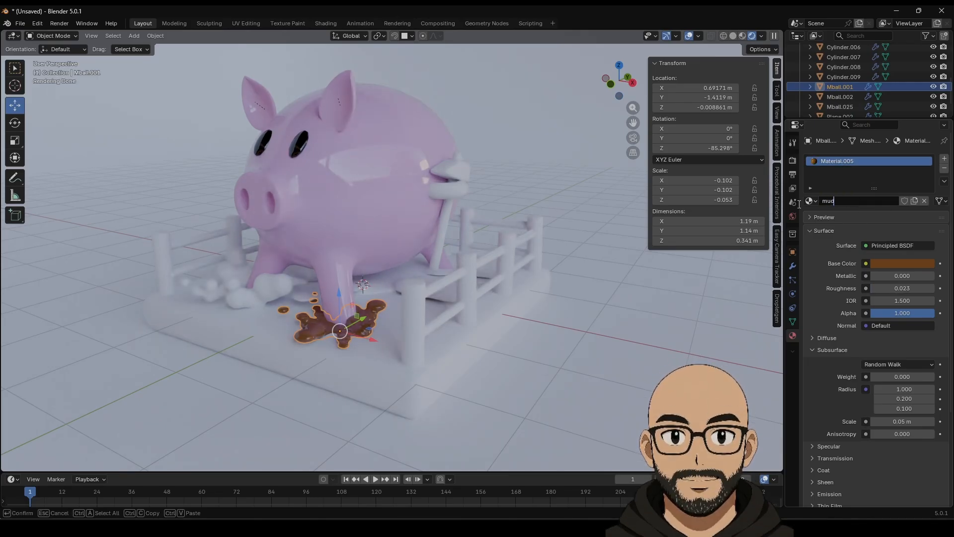
text(ud)
key(Return)
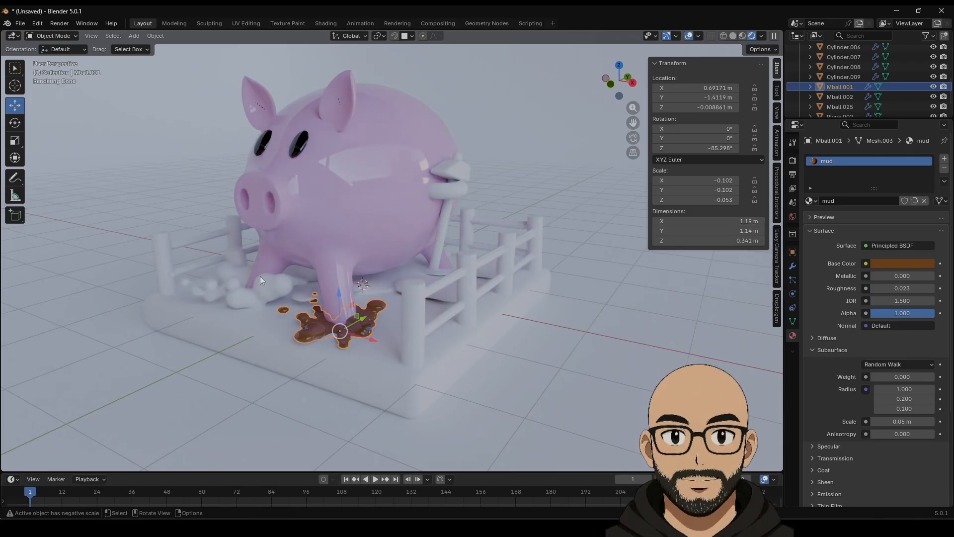
Step: Assign the mud material to the splash at the pig's -X front foot and to the large flat puddle beneath its body
click(258, 295)
click(811, 201)
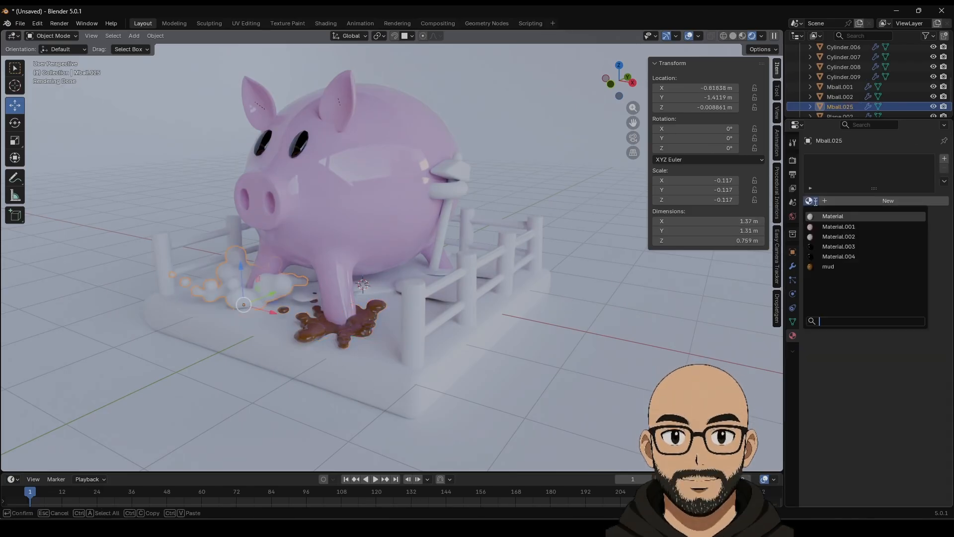
click(840, 267)
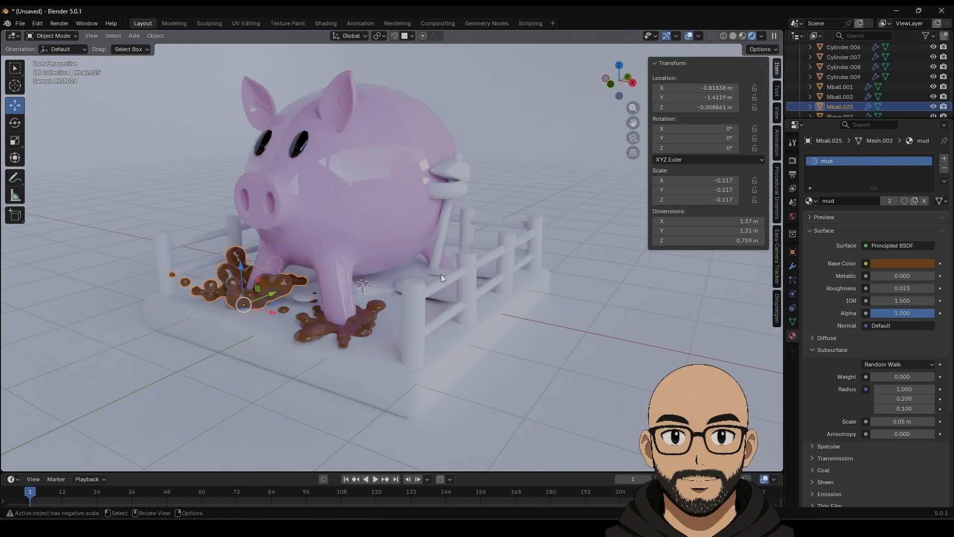
click(386, 284)
click(845, 201)
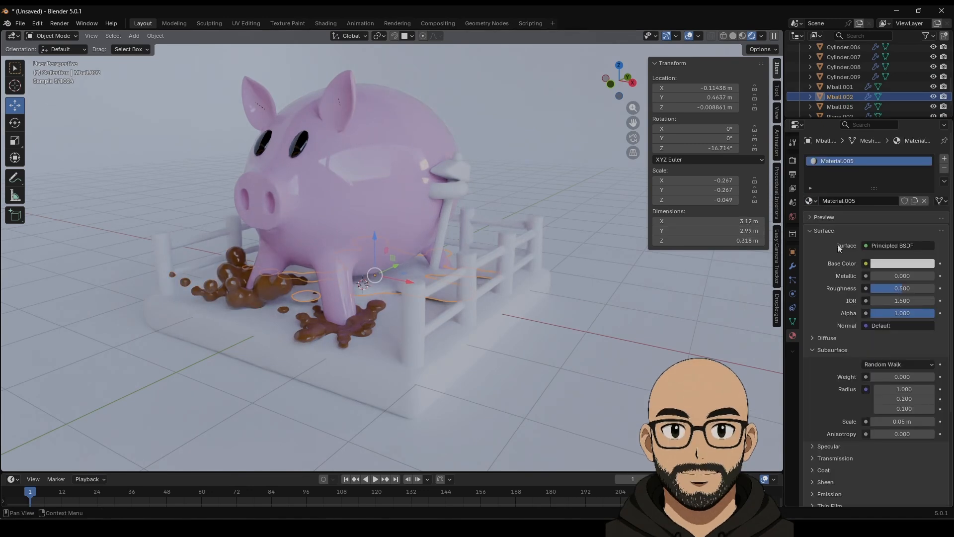
click(812, 201)
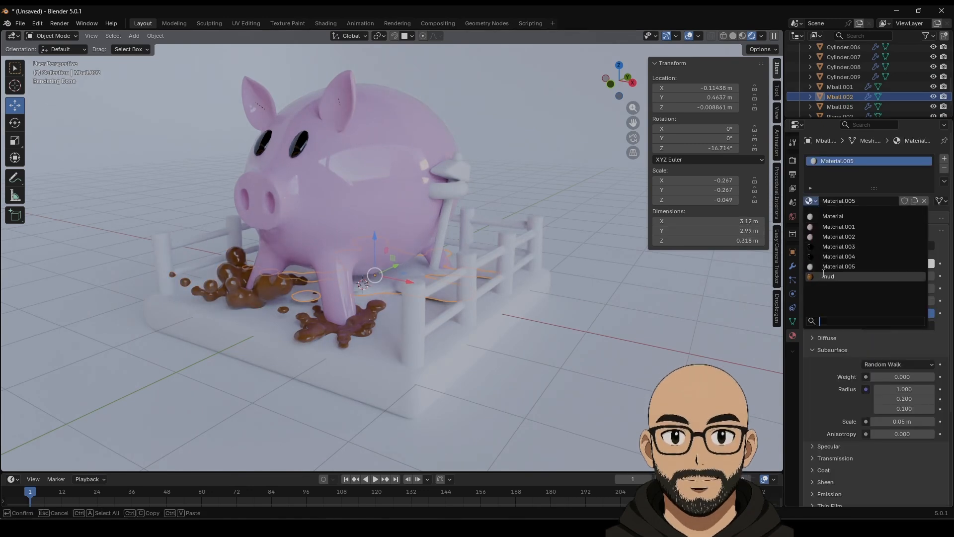
click(840, 277)
Step: Give the rounded ground slab under the pen a new material with a light sandy-tan base color
click(458, 291)
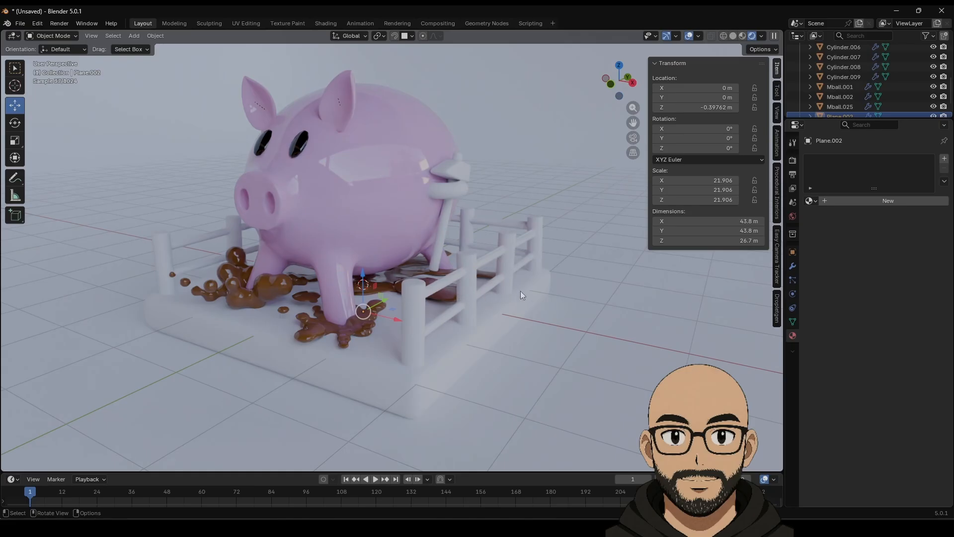
mouse_move(520, 291)
middle_down()
mouse_move(576, 302)
mouse_move(536, 291)
middle_up()
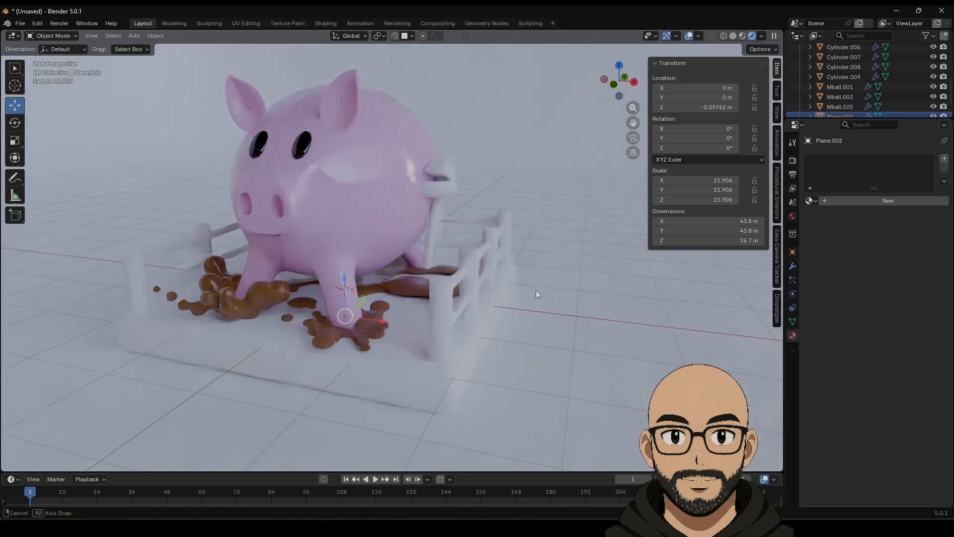
click(402, 369)
click(845, 200)
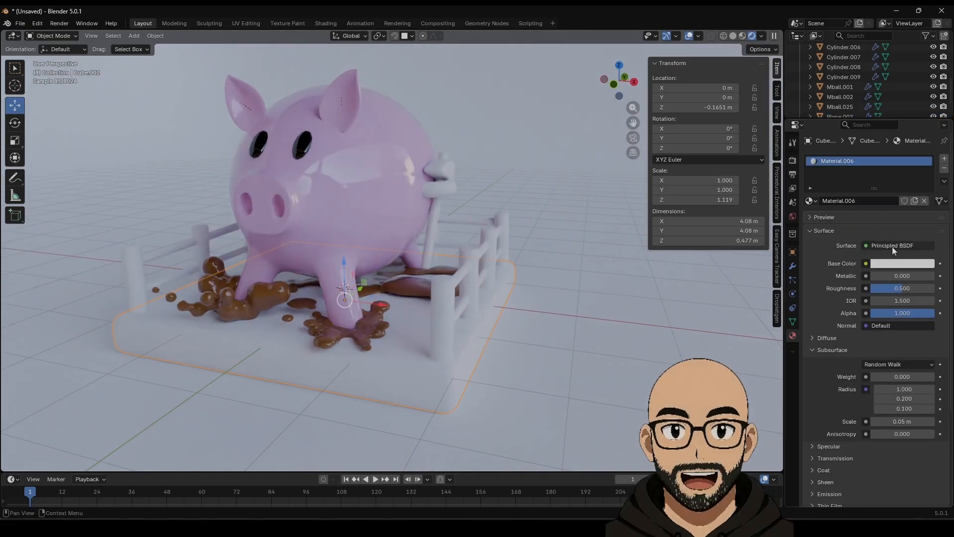
click(904, 264)
drag(887, 131, 875, 139)
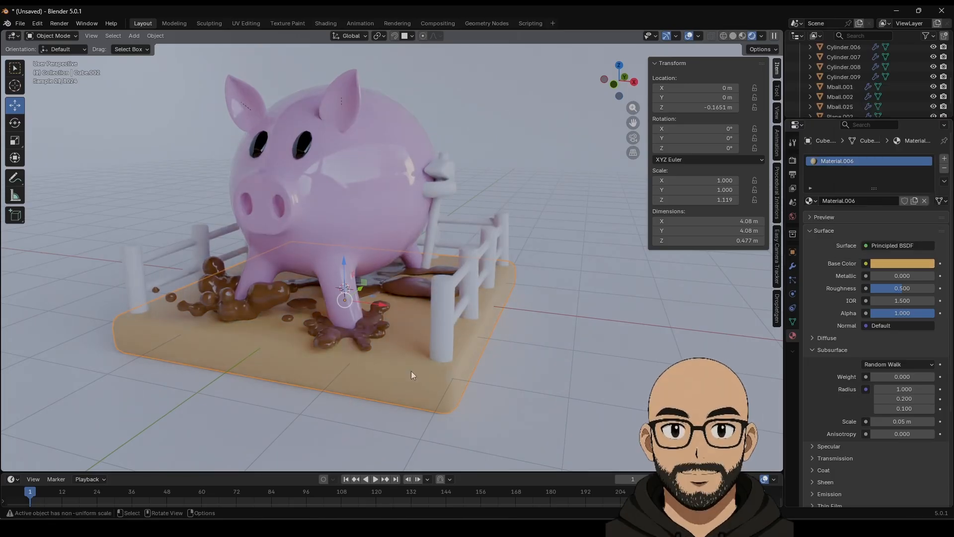
Step: Give the linked set of fence posts around the pen a new material with an orange-red base color
click(448, 326)
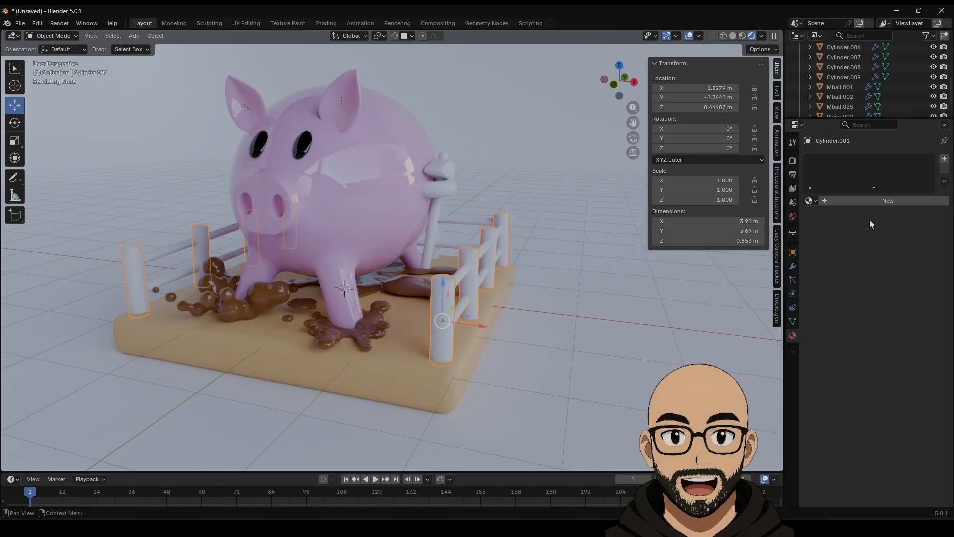
click(887, 200)
click(902, 264)
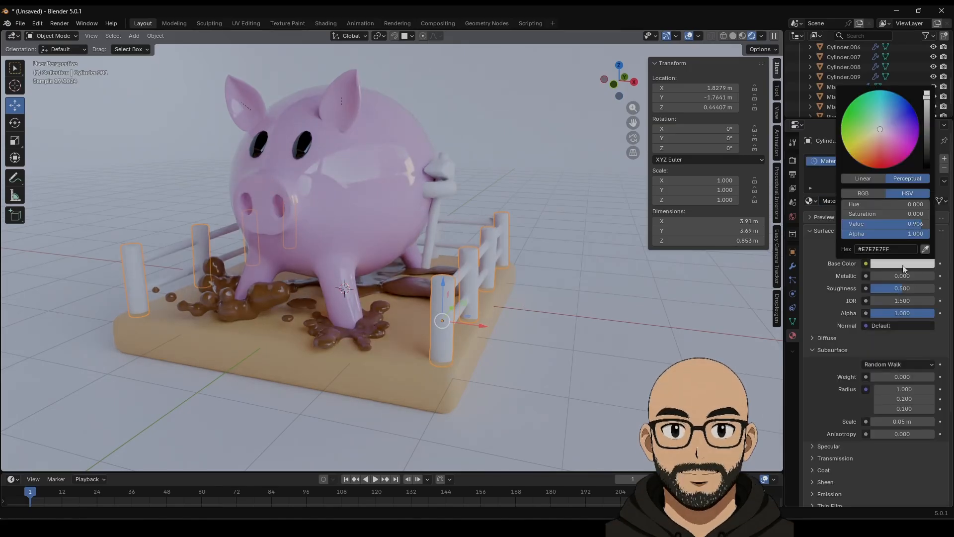
drag(896, 157, 870, 157)
Step: Assign the existing orange-red Material.007 to the two remaining fence posts behind the pig
click(465, 273)
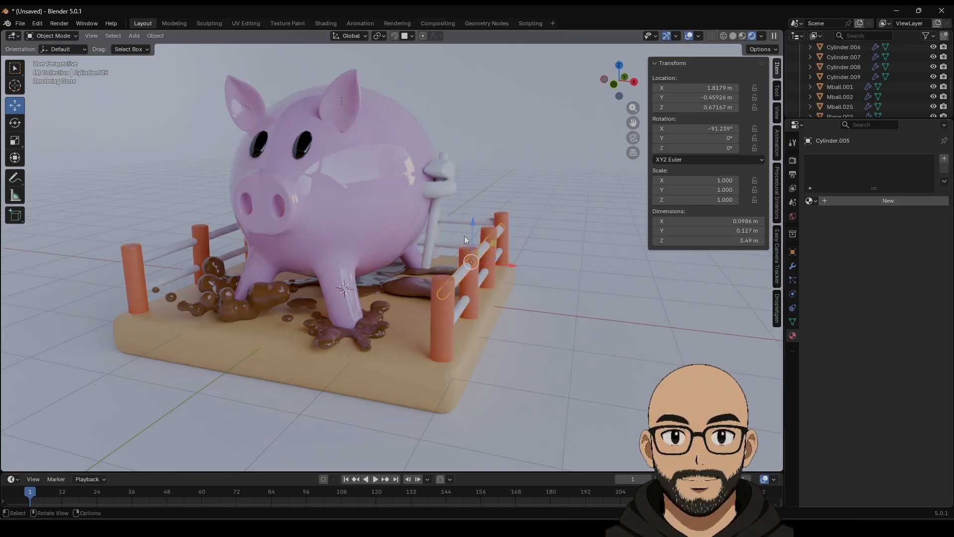
click(812, 200)
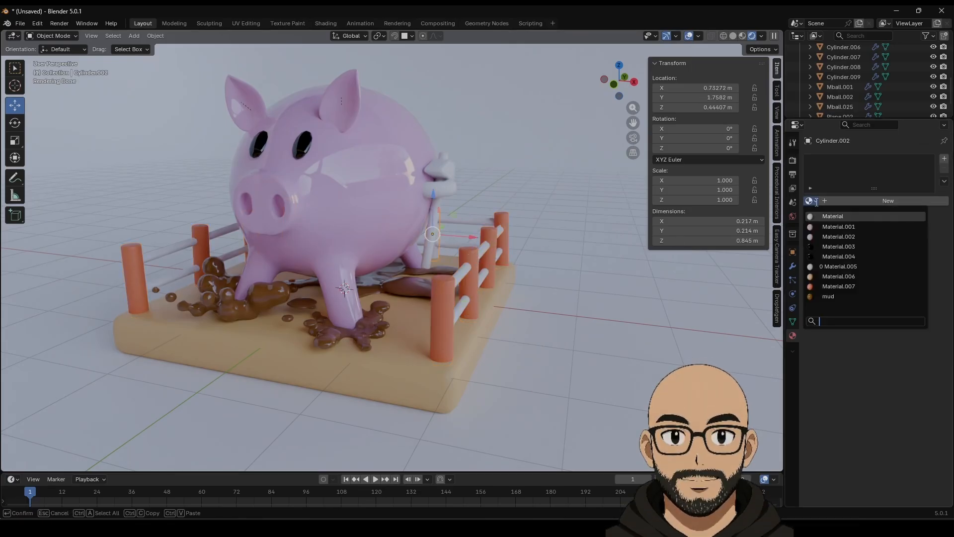
click(845, 287)
middle_drag(515, 239, 524, 345)
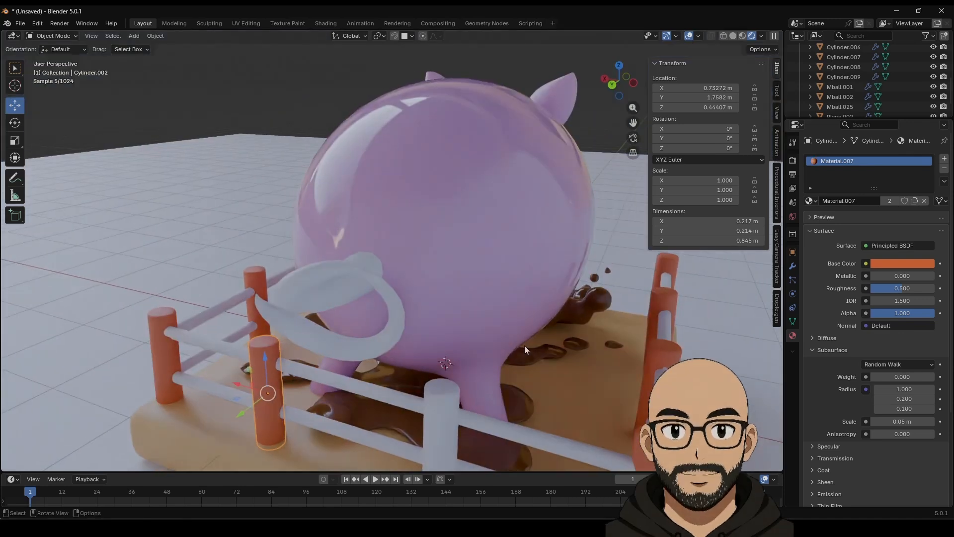
click(437, 394)
click(811, 201)
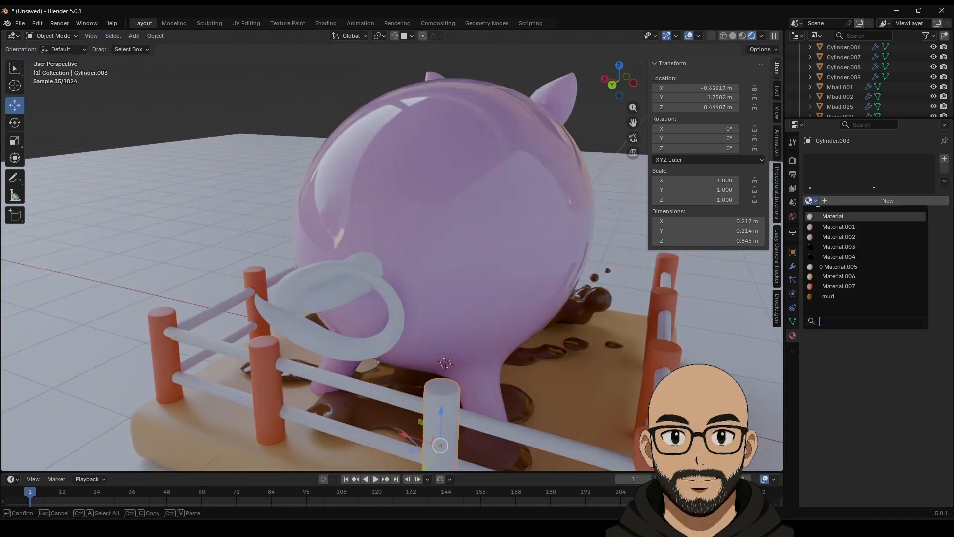
click(838, 287)
Step: Give the upper fence rail on the pen's +X side a new material with a light green base color
middle_drag(463, 306, 628, 313)
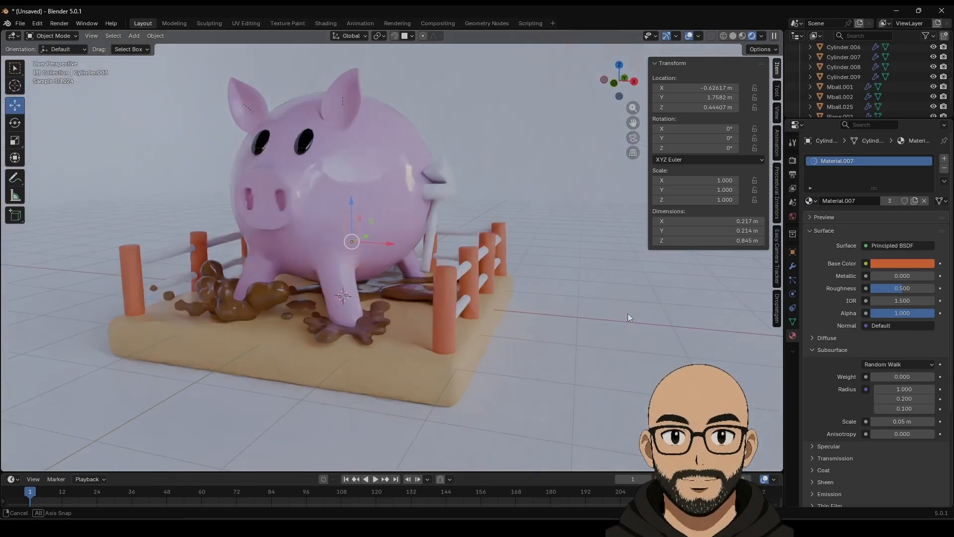
click(457, 277)
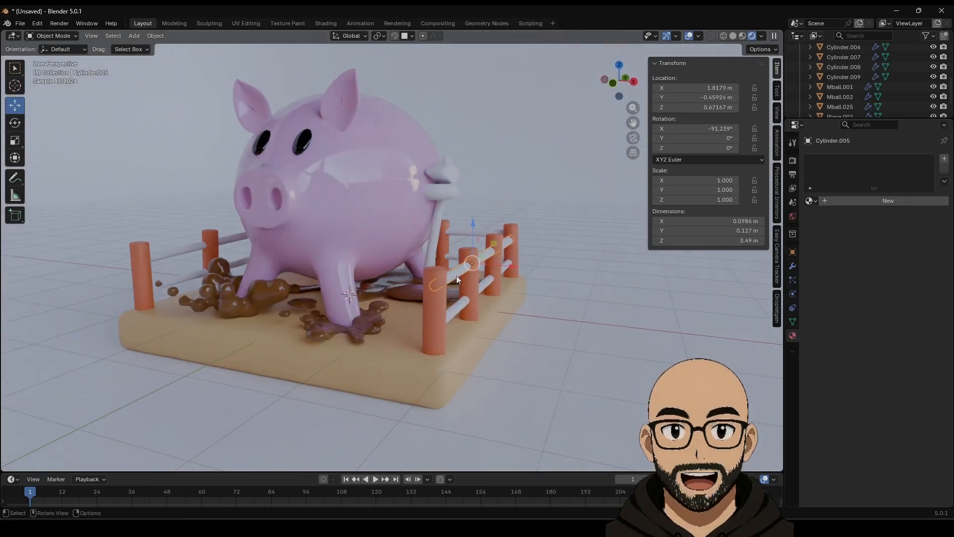
click(842, 201)
click(902, 264)
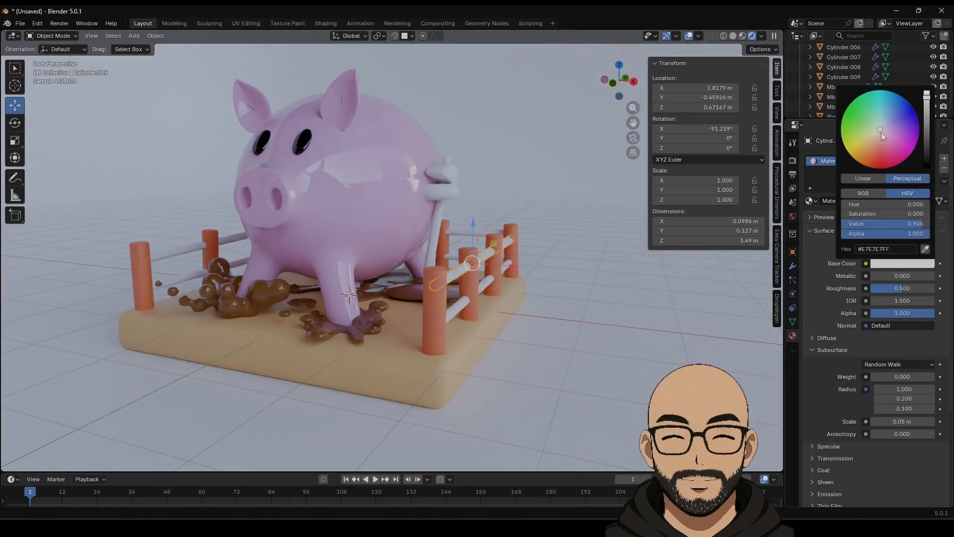
drag(881, 132, 852, 146)
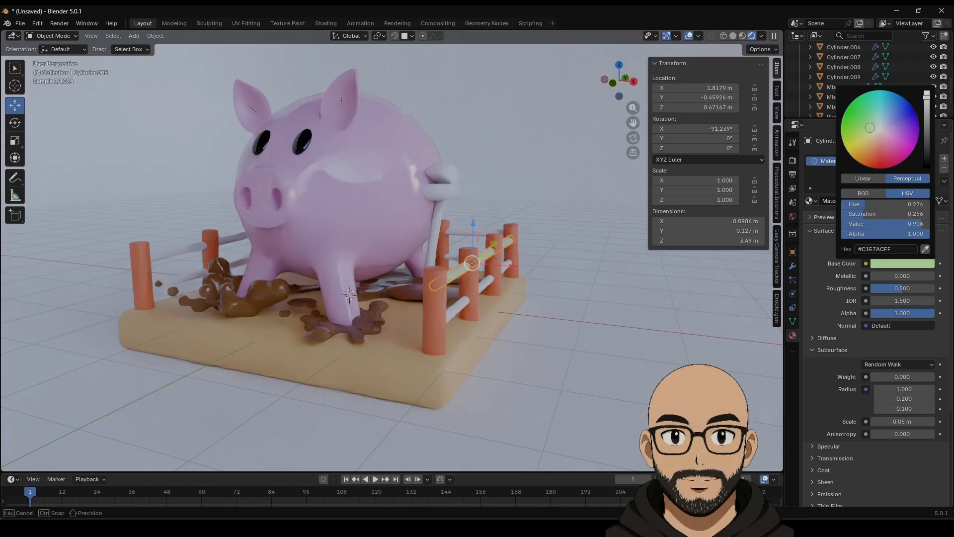
middle_drag(538, 282, 532, 277)
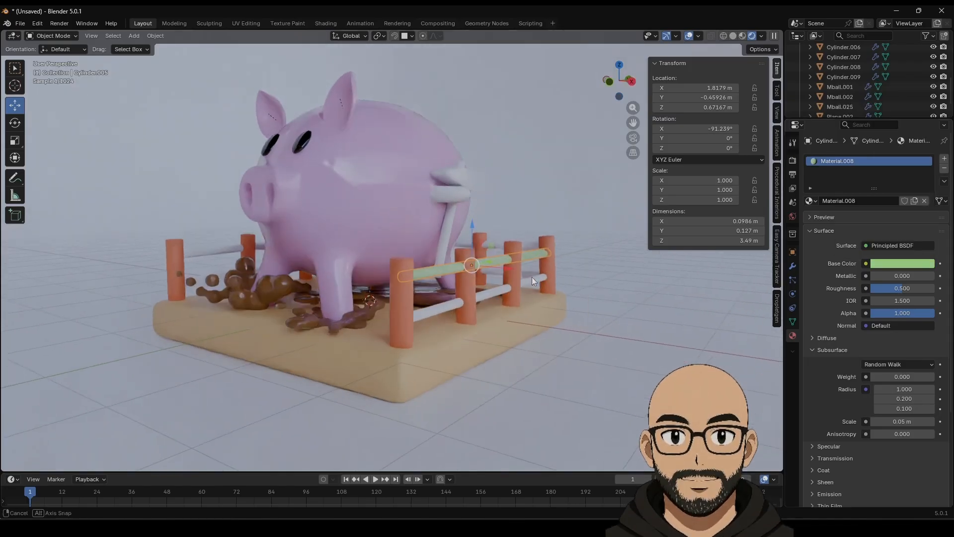
Step: Try a darker, muted green (#578B52) as the base color of the upper fence rail on the pen's +X side
click(573, 359)
click(450, 269)
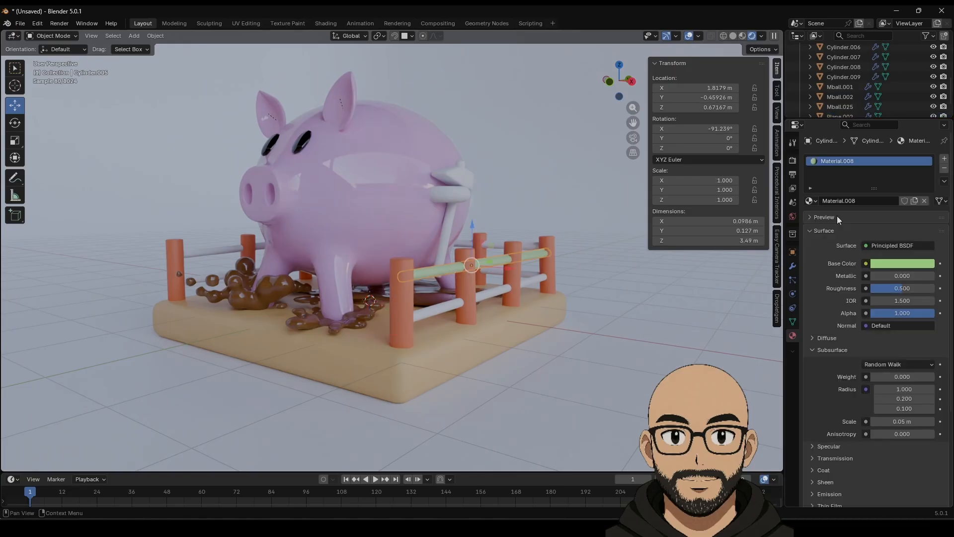
click(890, 264)
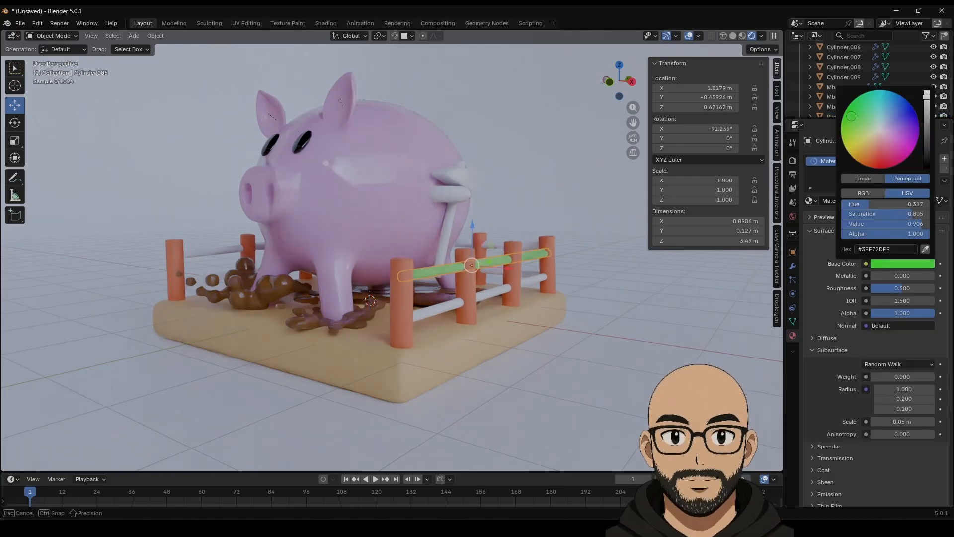
mouse_move(897, 224)
mouse_down()
mouse_move(865, 224)
mouse_move(883, 214)
mouse_move(903, 223)
mouse_move(889, 224)
mouse_up()
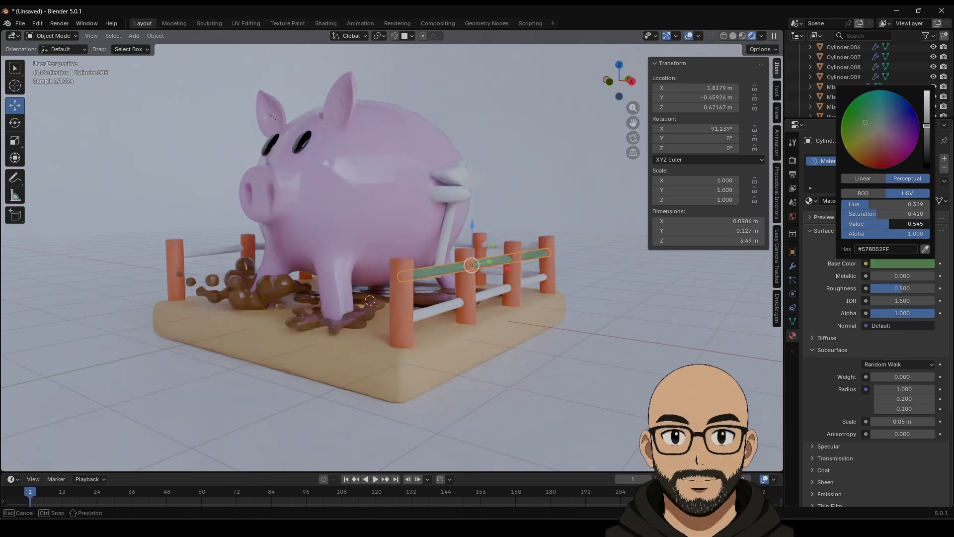
middle_drag(520, 330, 520, 360)
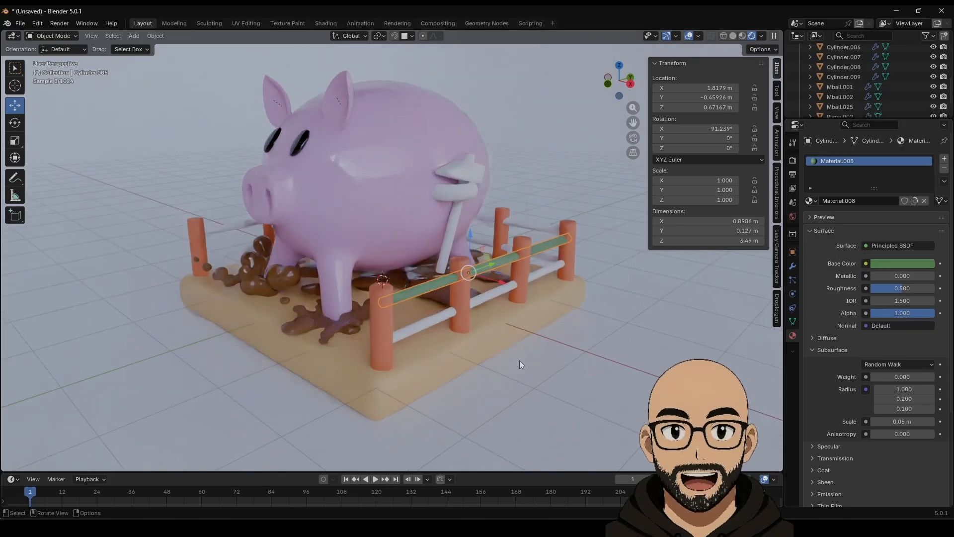
click(520, 360)
click(434, 285)
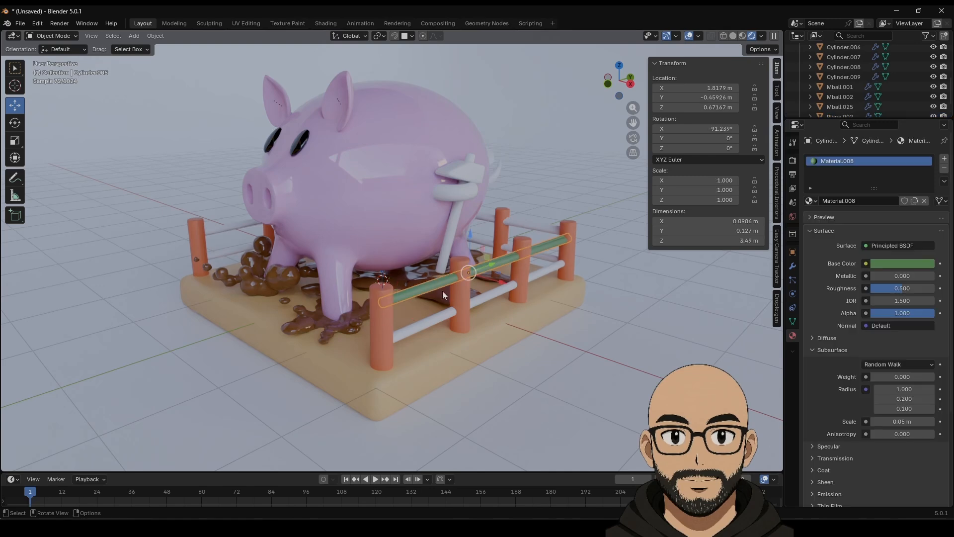
Step: Set the base color of the +X side's upper fence rail to a dark brown, #8B4013
click(880, 264)
drag(876, 127, 852, 155)
drag(883, 124, 852, 157)
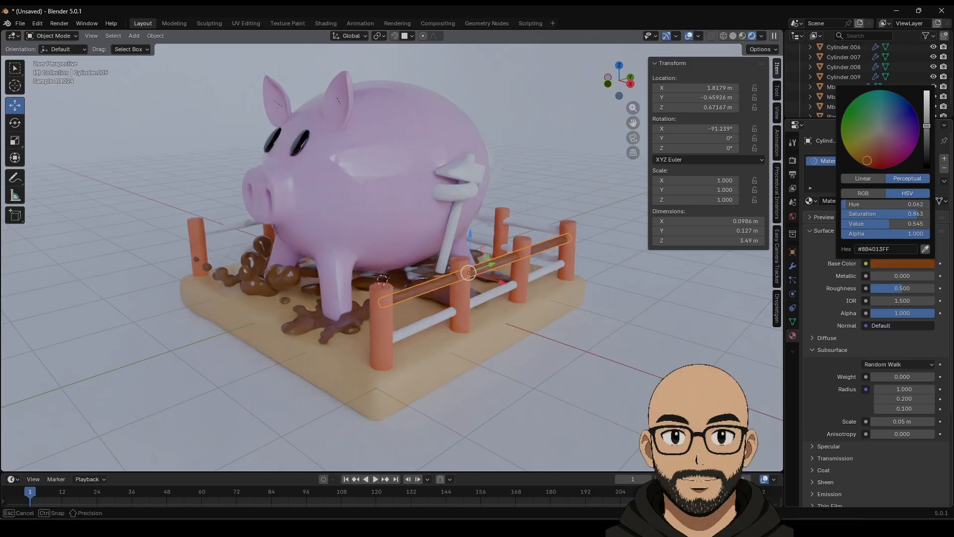
Step: Assign the existing brown Material.008 to the lower fence rail on the pen's +X side
click(515, 287)
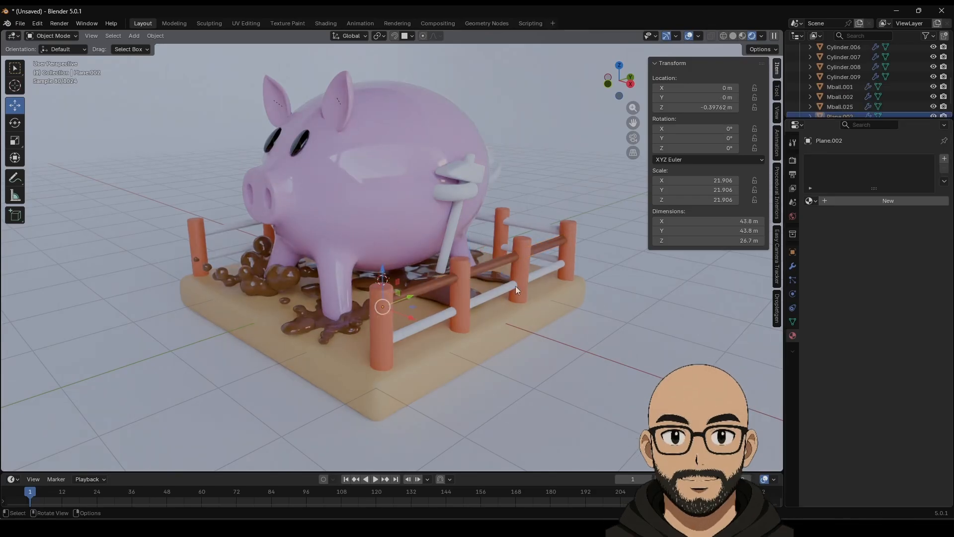
click(446, 280)
click(444, 316)
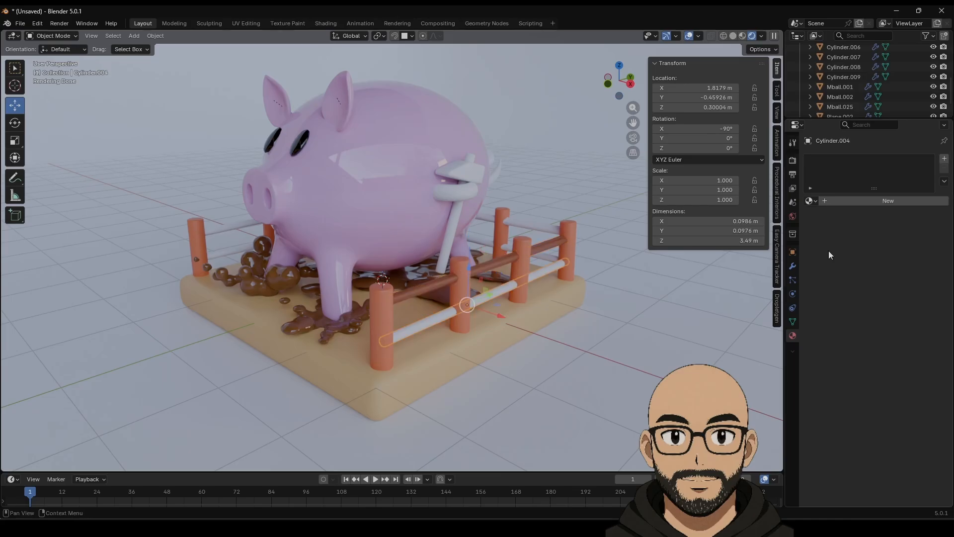
click(810, 201)
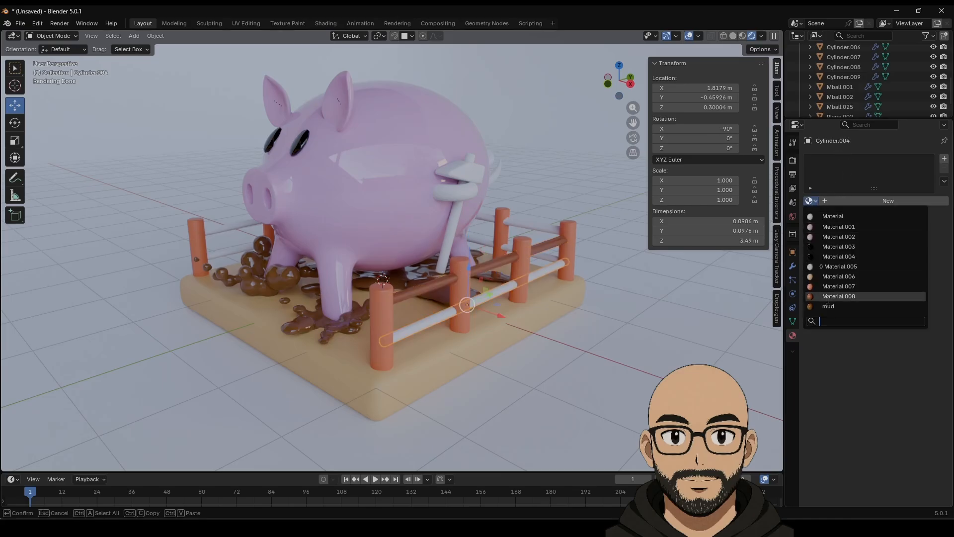
click(835, 298)
Step: Assign Material.008 to the upper and lower fence rails behind the pig, on the pen's +Y side
click(550, 225)
click(811, 201)
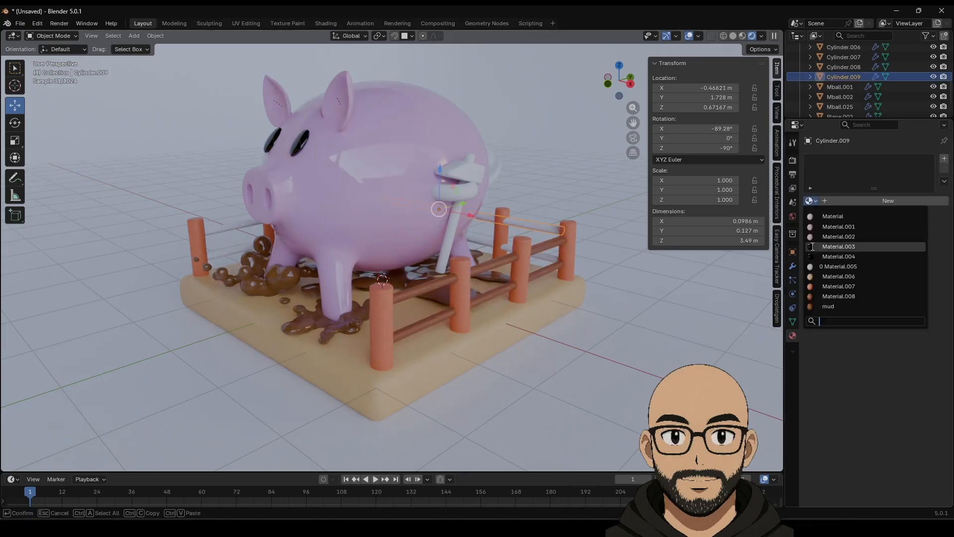
click(835, 297)
click(559, 259)
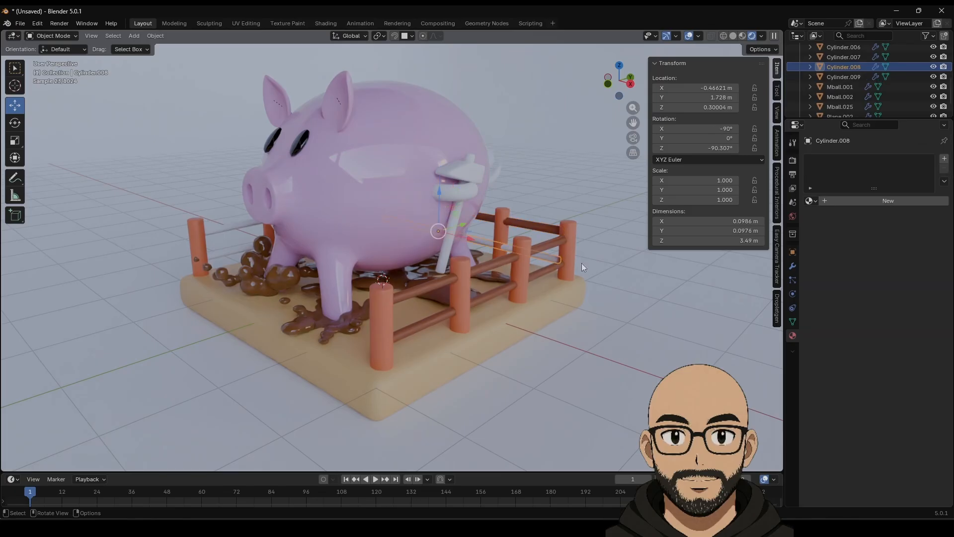
click(811, 201)
click(835, 296)
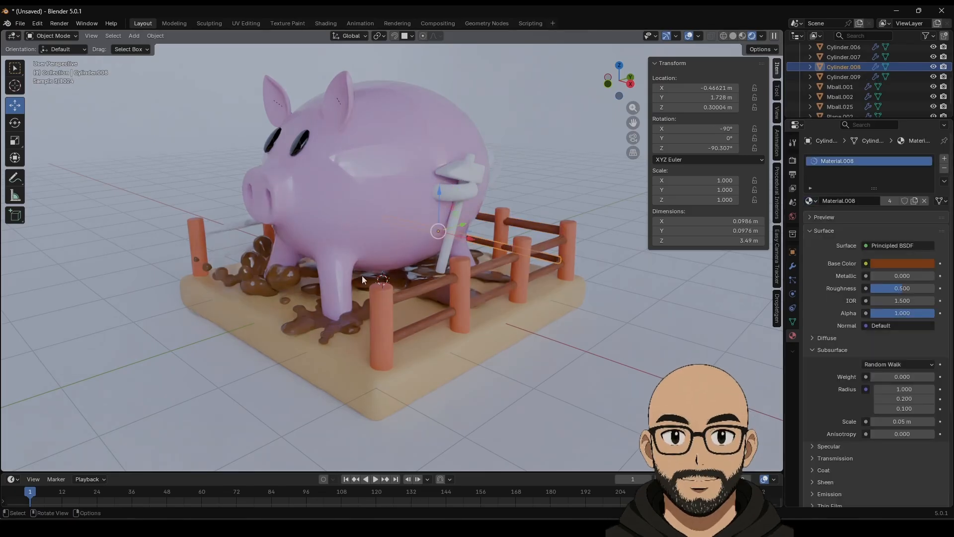
Step: Assign Material.008 to the lower and upper fence rails on the pen's -X side
click(228, 249)
click(810, 201)
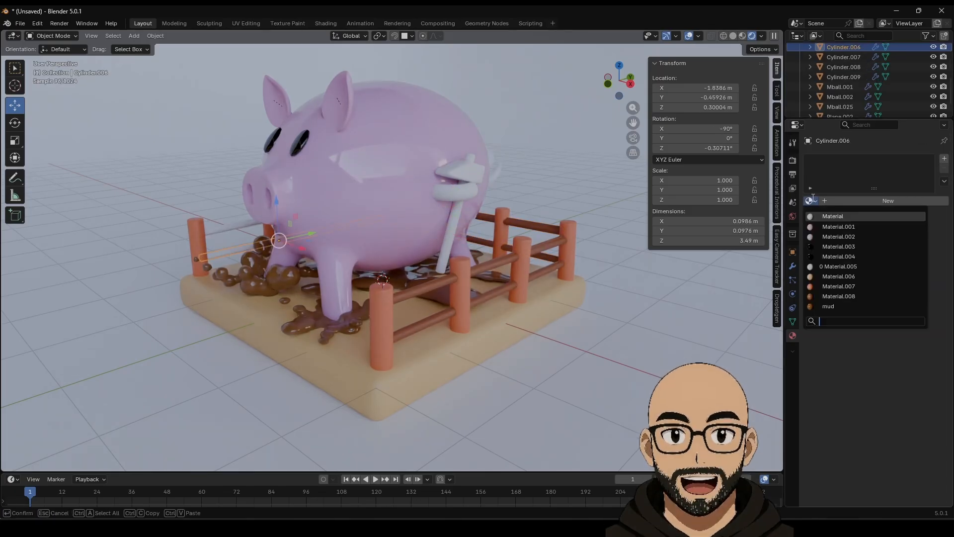
click(829, 307)
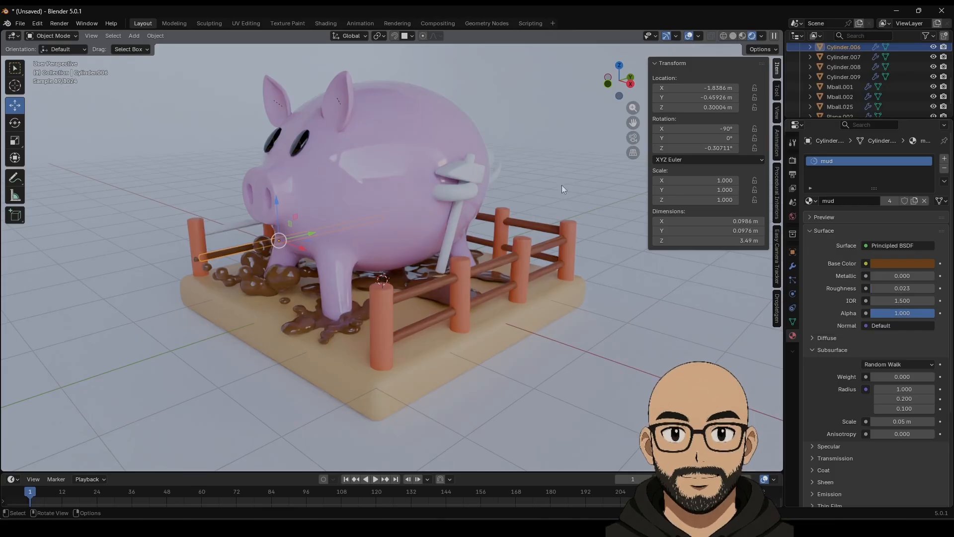
click(812, 201)
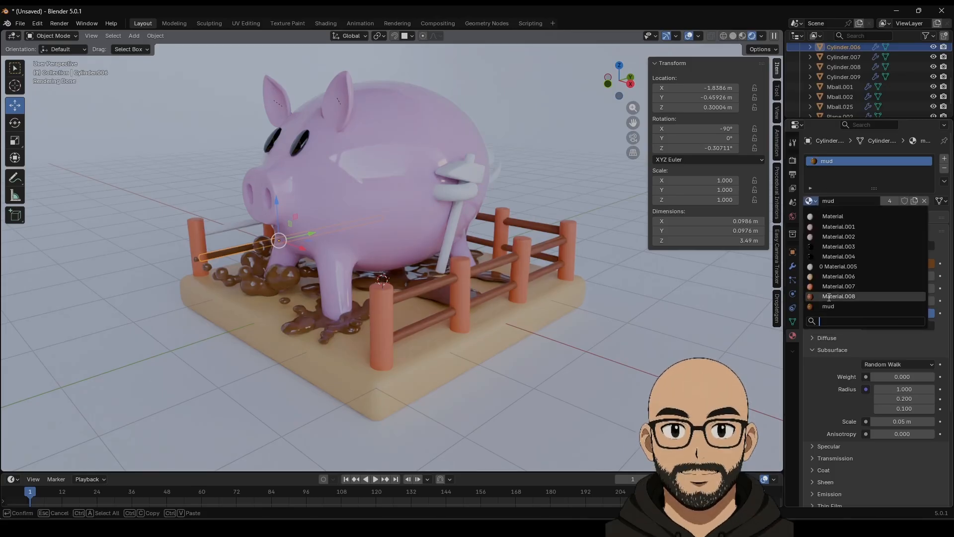
click(830, 298)
click(222, 224)
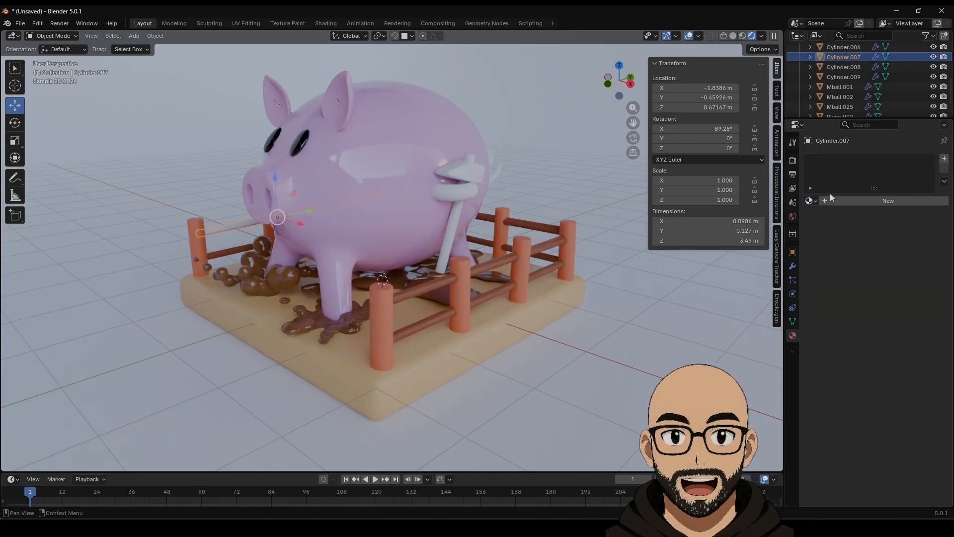
click(818, 201)
click(832, 295)
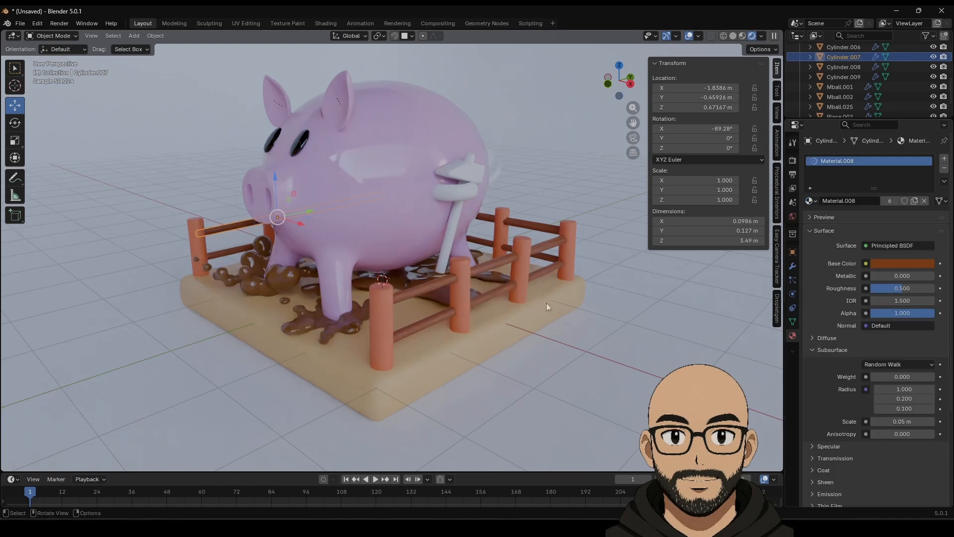
Step: Assign the existing sandy-tan Material.006 to the hammer's handle beside the pig
click(452, 228)
click(449, 351)
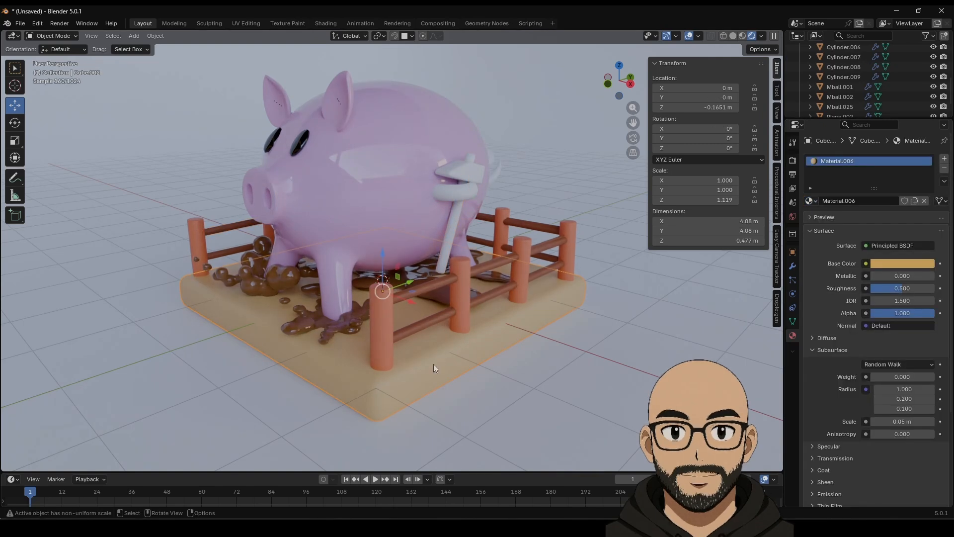
click(457, 227)
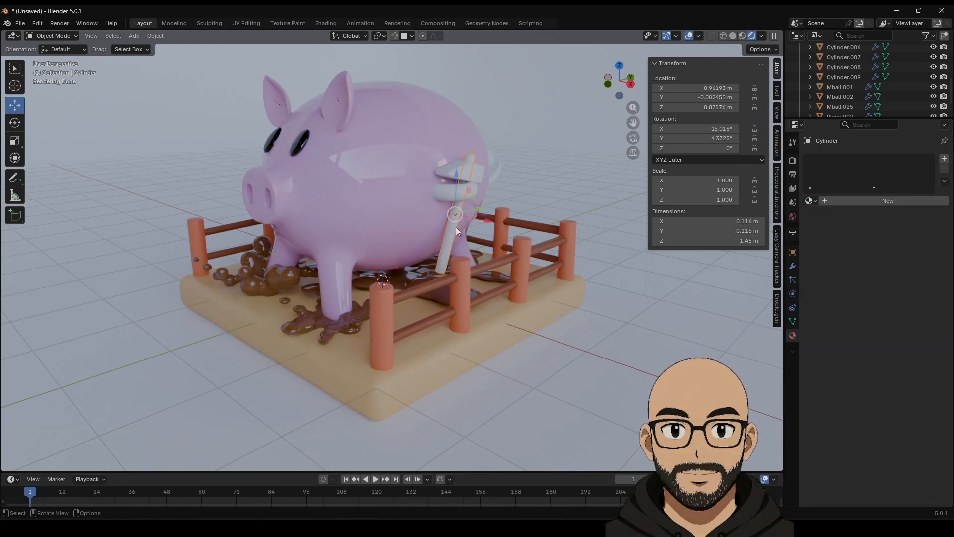
click(810, 201)
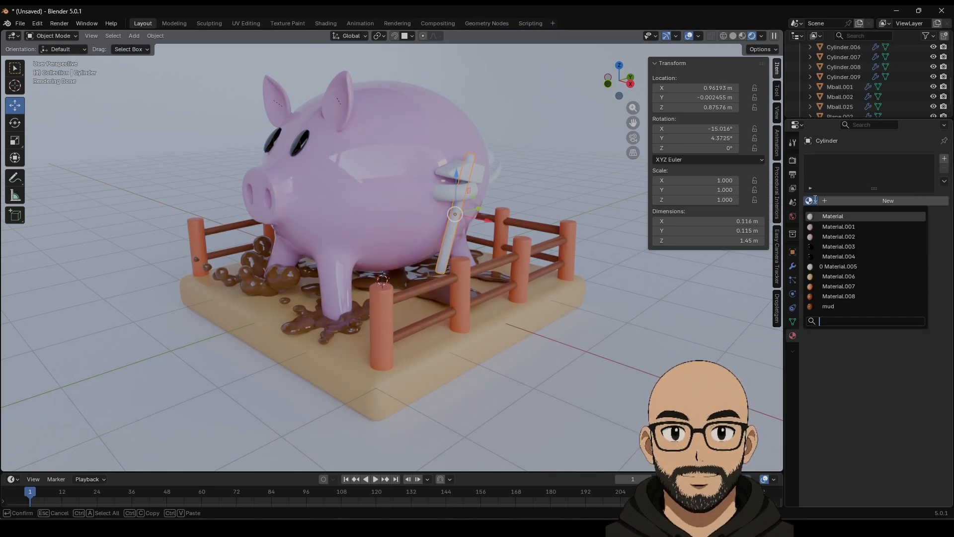
click(853, 276)
Step: Assign the ears' pink Material.002 to the torus-shaped arm that holds the hammer
click(443, 185)
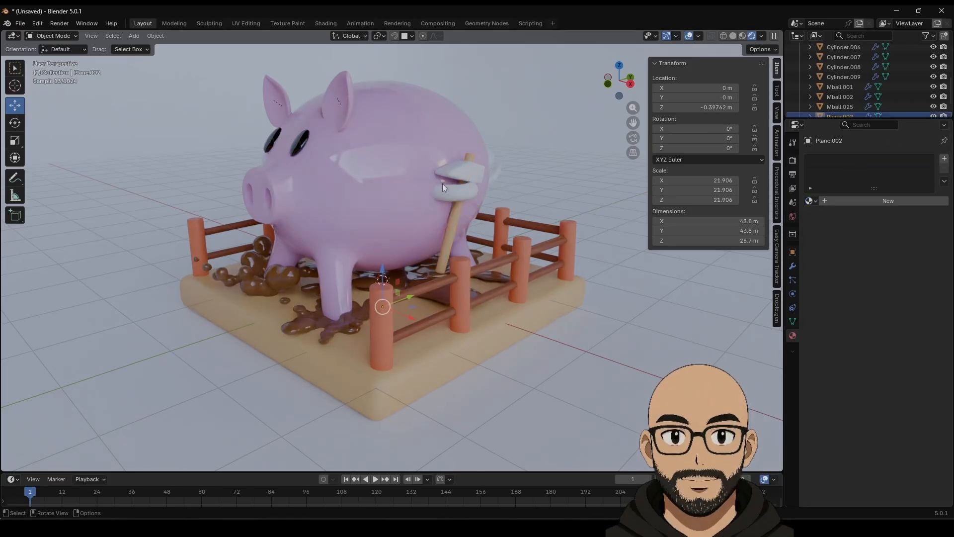
click(343, 109)
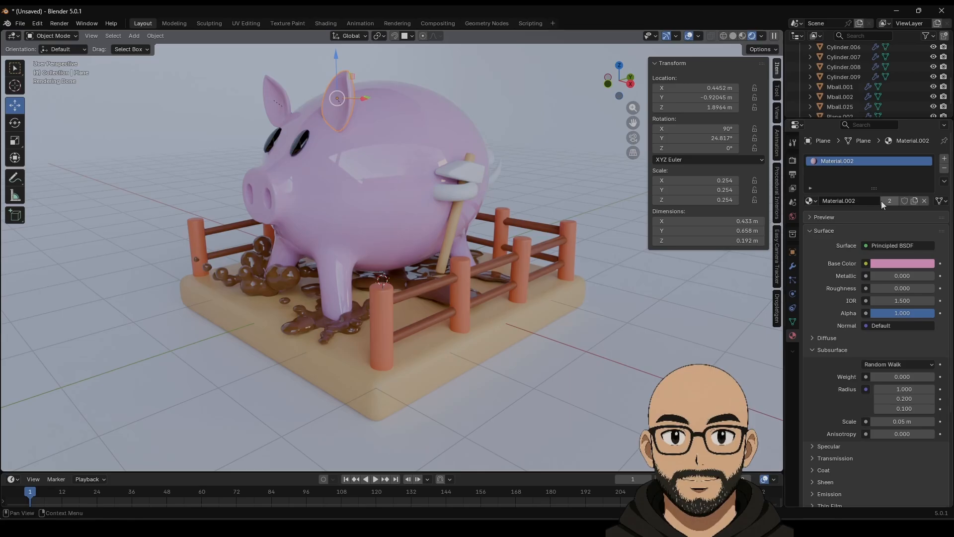
click(461, 192)
click(811, 201)
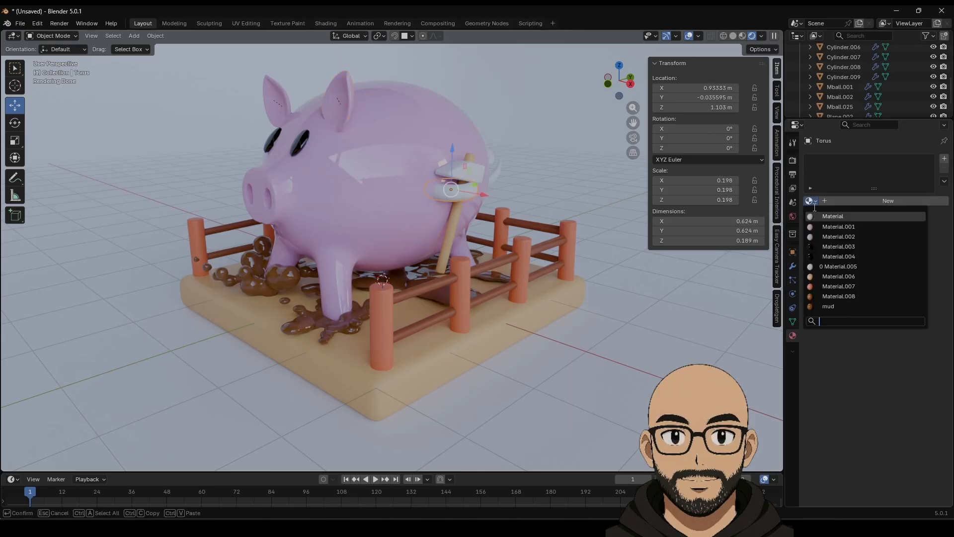
click(840, 233)
Step: Give the hammer head a new near-black material with metallic 0.754 and roughness 0.392
click(476, 179)
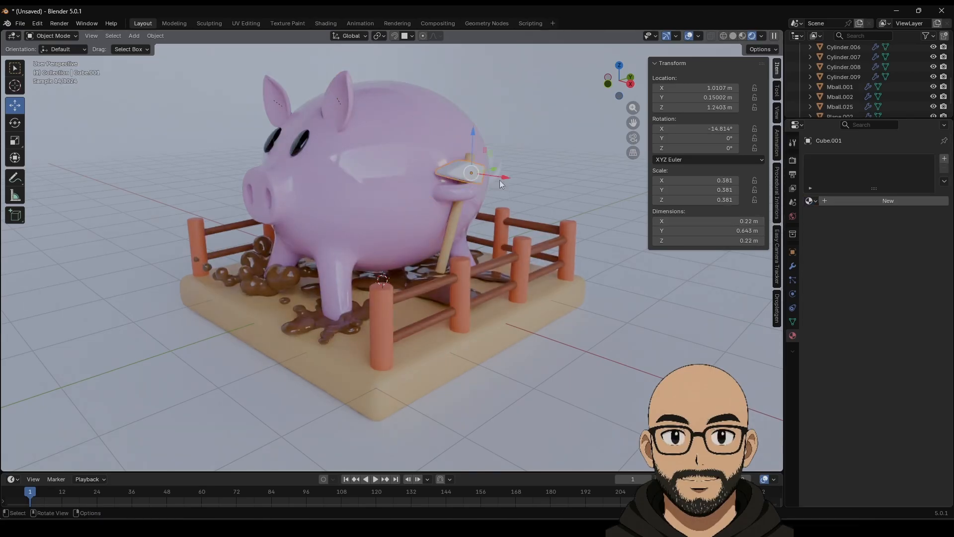
click(893, 200)
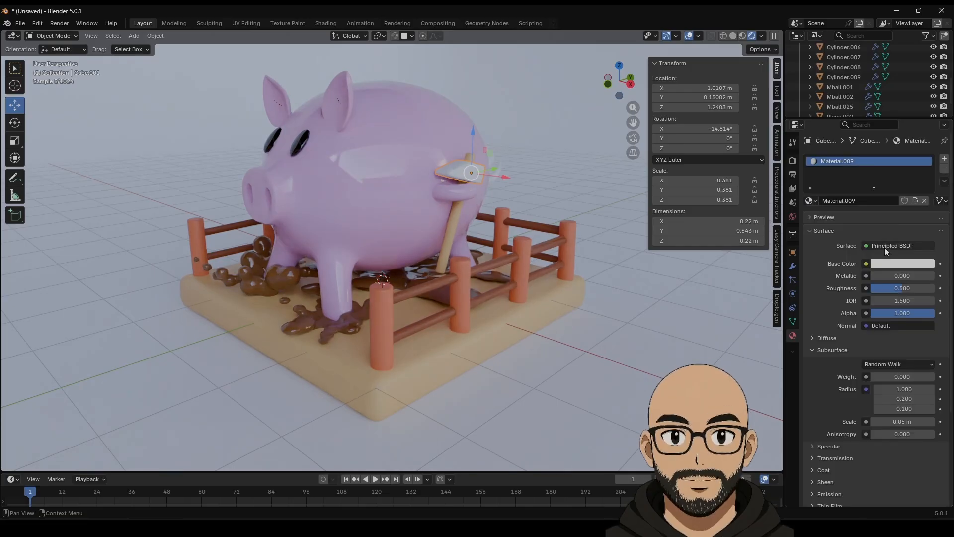
click(906, 266)
drag(927, 119, 927, 164)
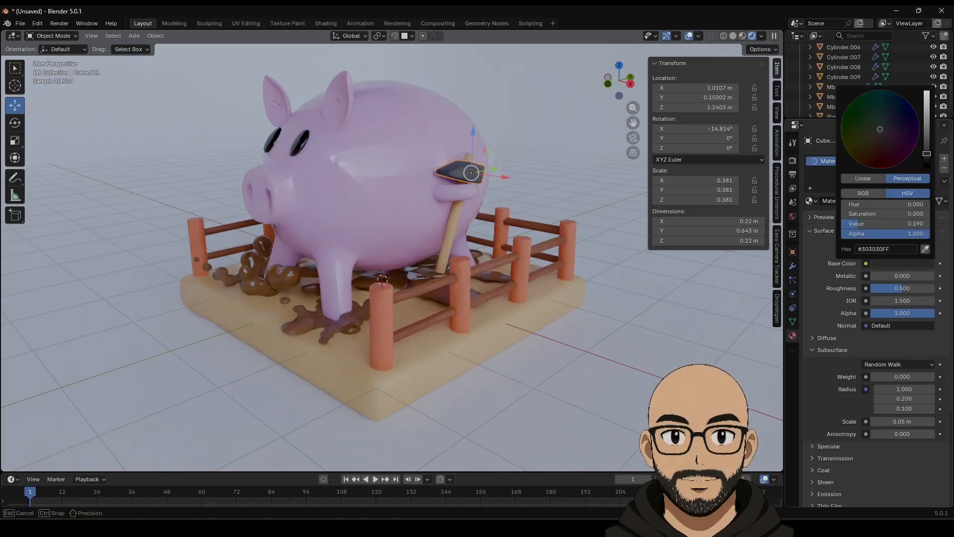
drag(873, 276, 903, 289)
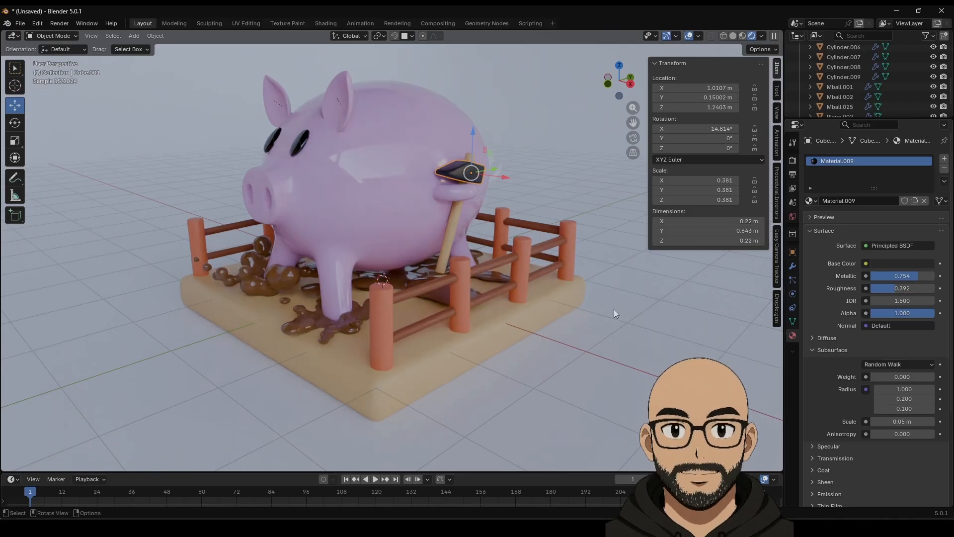
click(613, 310)
Step: Assign the existing pink Material.002 to the pig's curly tail
middle_drag(526, 283, 605, 237)
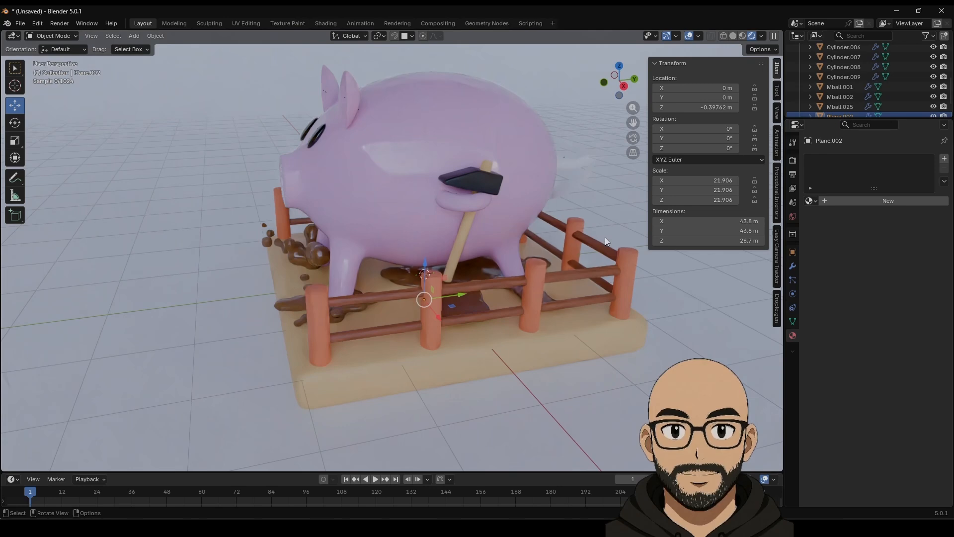
click(574, 172)
click(810, 200)
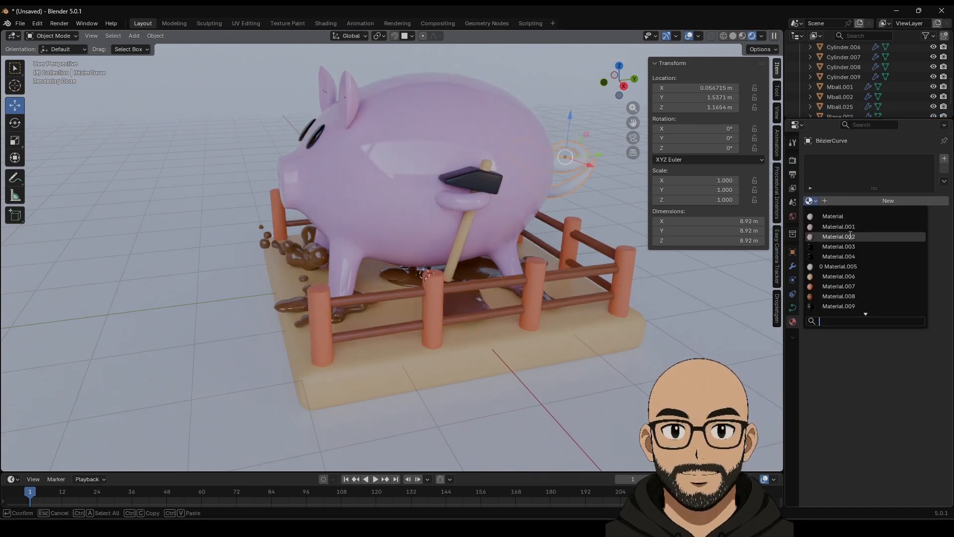
click(839, 237)
click(547, 343)
Step: Add a Subdivision Surface modifier with viewport level 2 to the pig's eye on the +X side
middle_drag(480, 291, 515, 288)
scroll(515, 289, down, 3)
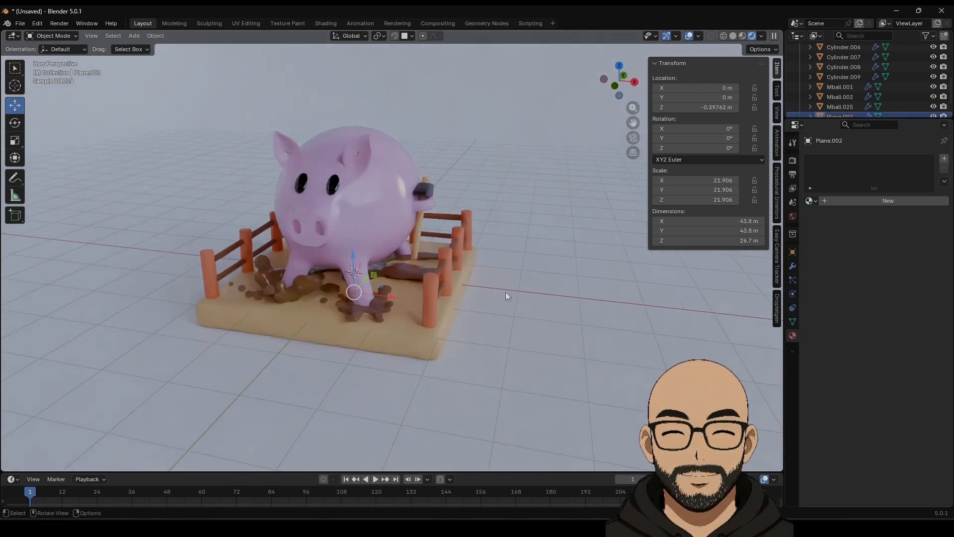
middle_drag(322, 213, 359, 222)
scroll(359, 222, up, 4)
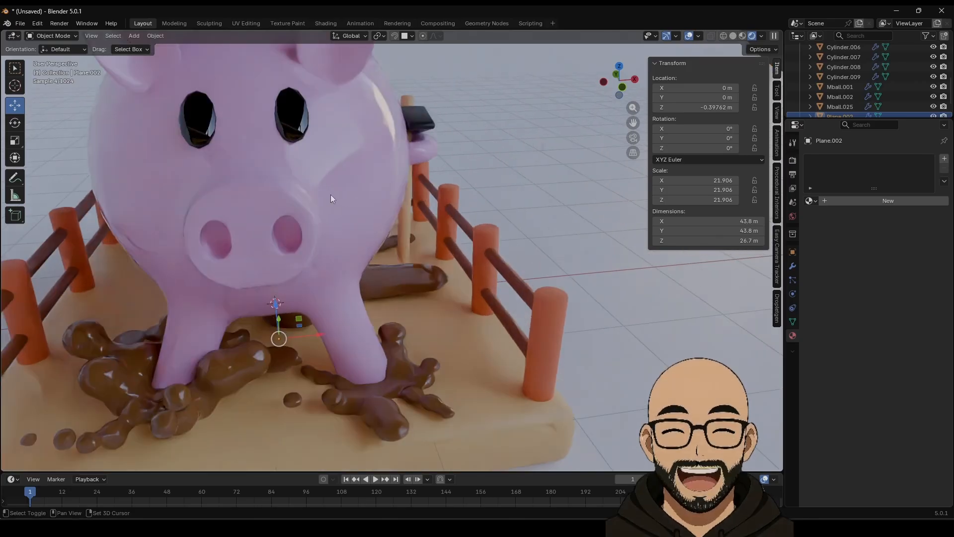
shift+middle_drag(330, 194, 516, 279)
click(542, 240)
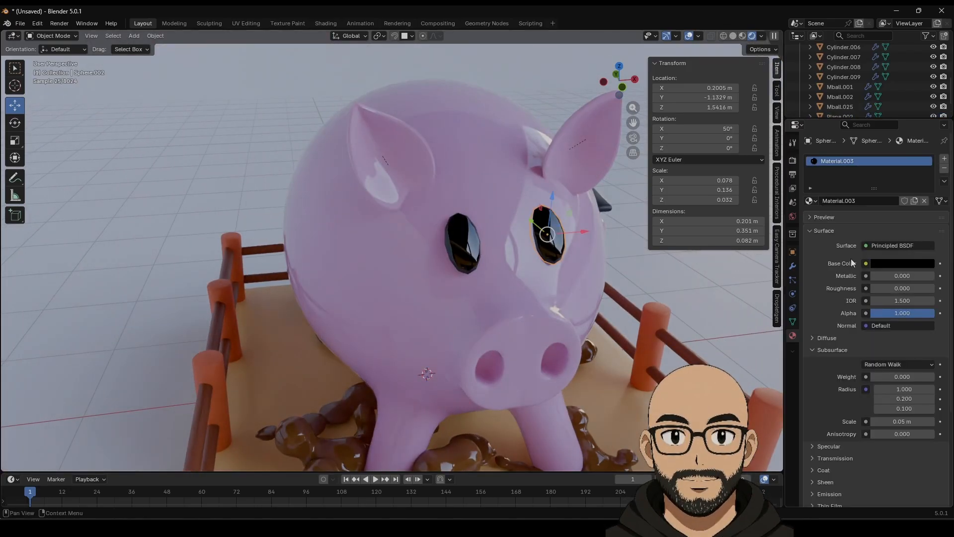
click(793, 266)
click(869, 159)
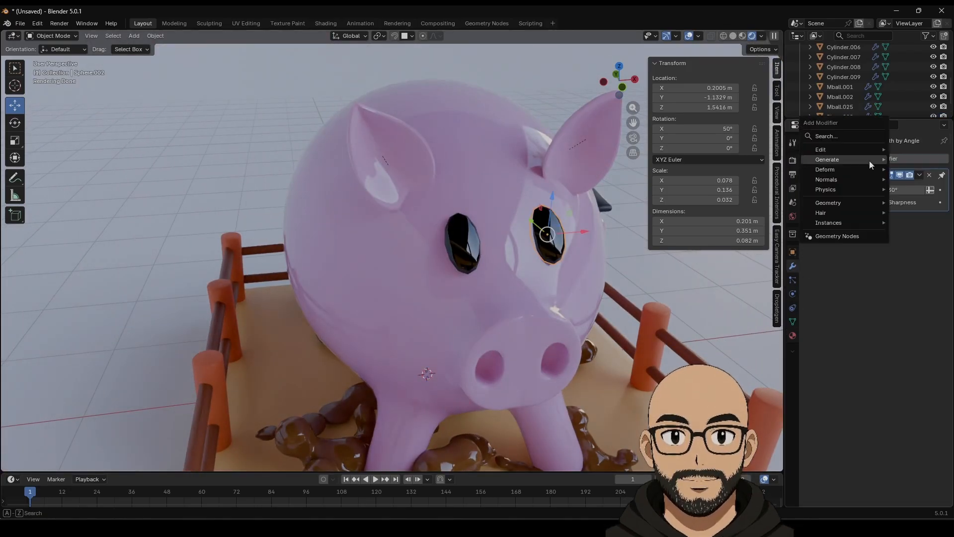
mouse_move(840, 158)
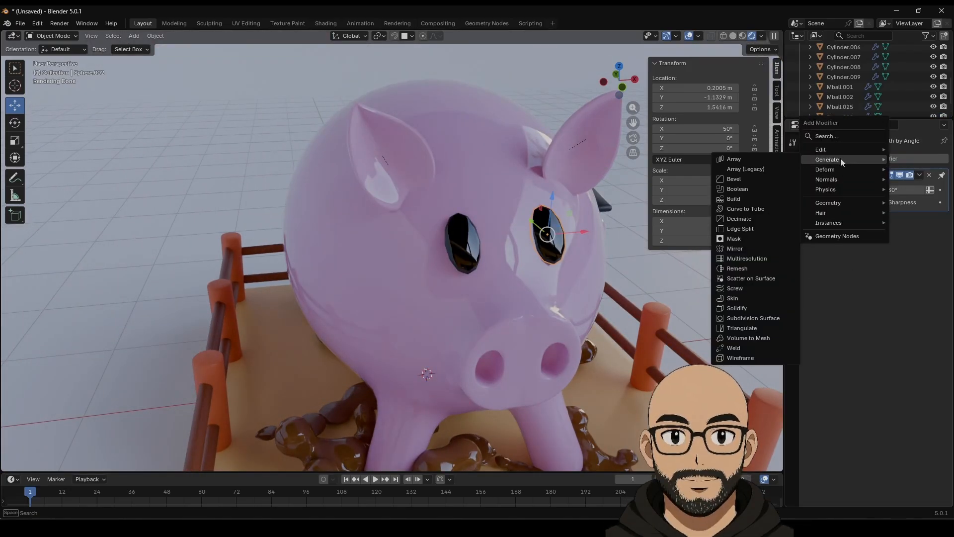
click(759, 319)
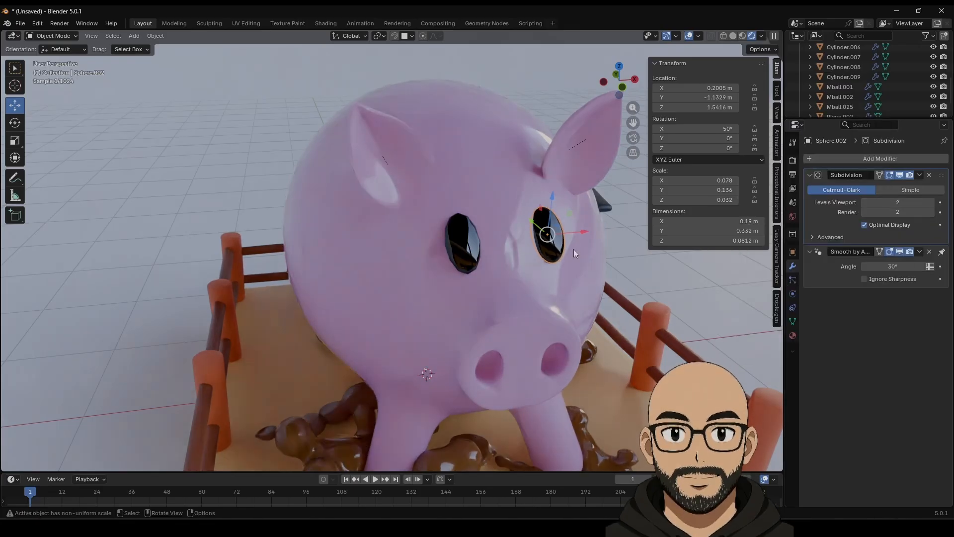
Step: Add a Subdivision Surface modifier with viewport level 2 to the pig's eye on the -X side
click(463, 244)
click(872, 159)
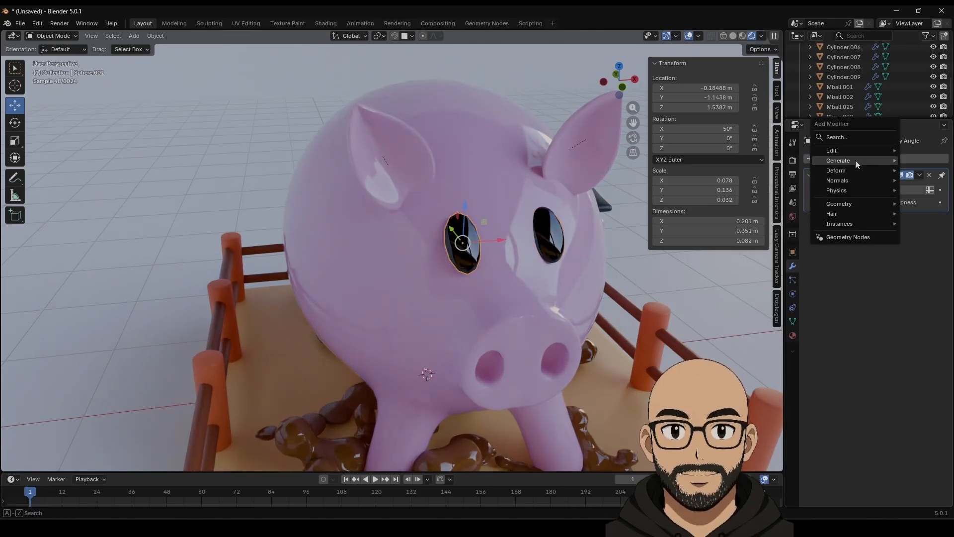
mouse_move(855, 160)
click(775, 320)
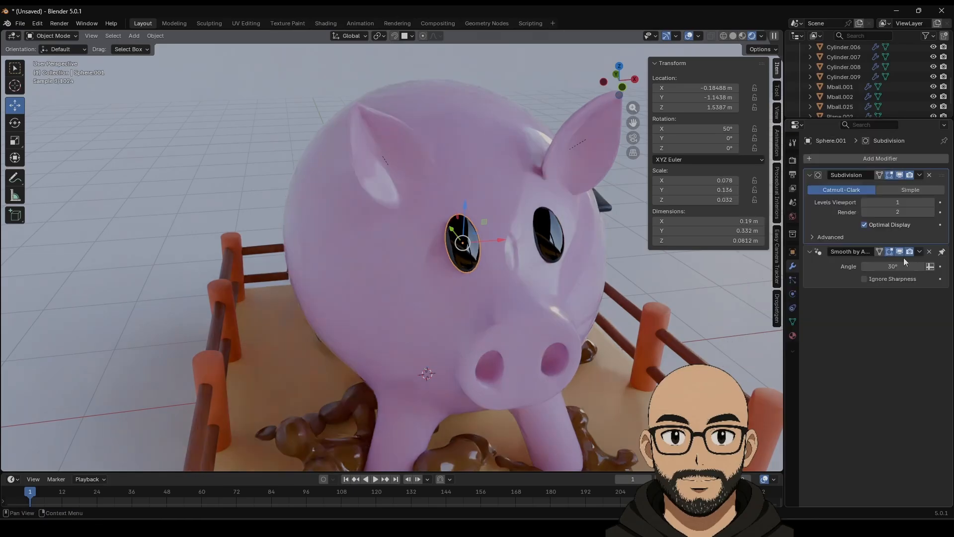
click(931, 204)
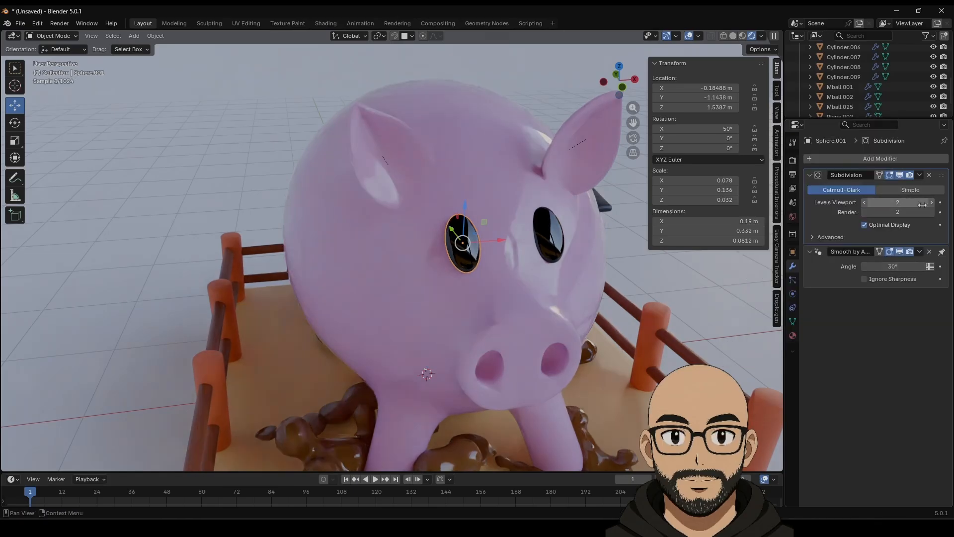
Step: Duplicate the -X side eye in place and scale the copy to about 0.493 to make an eye highlight
key(shift+d)
right_click(465, 251)
key(s)
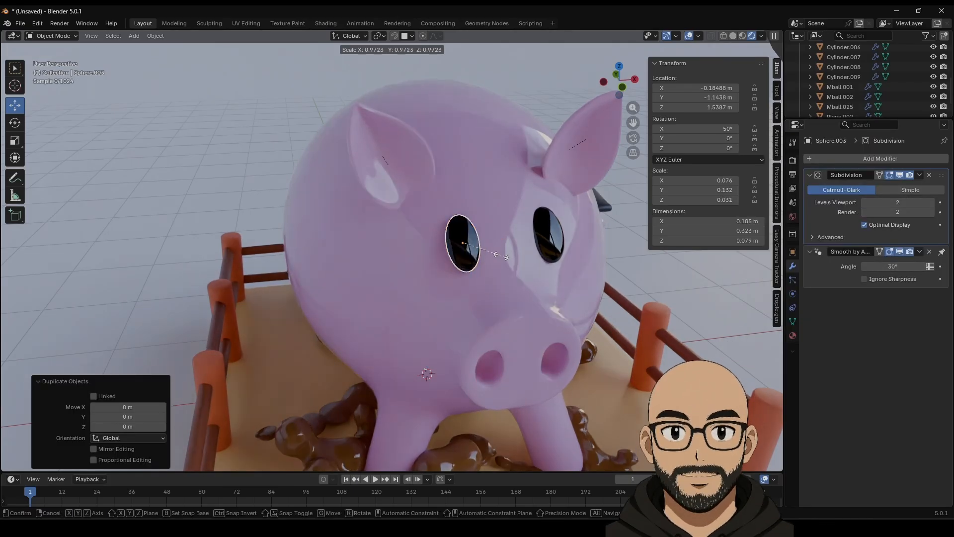
click(482, 248)
Step: Set the transform orientation to Normal and move the small highlight about 0.055 m along its Y axis towards the eye's upper part
scroll(475, 275, up, 7)
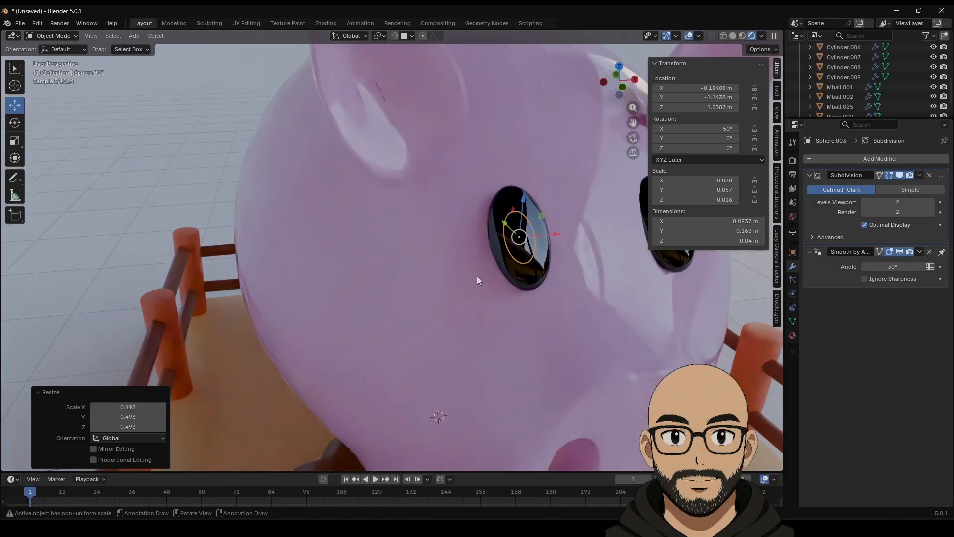
shift+middle_drag(535, 288, 434, 290)
middle_drag(394, 289, 452, 285)
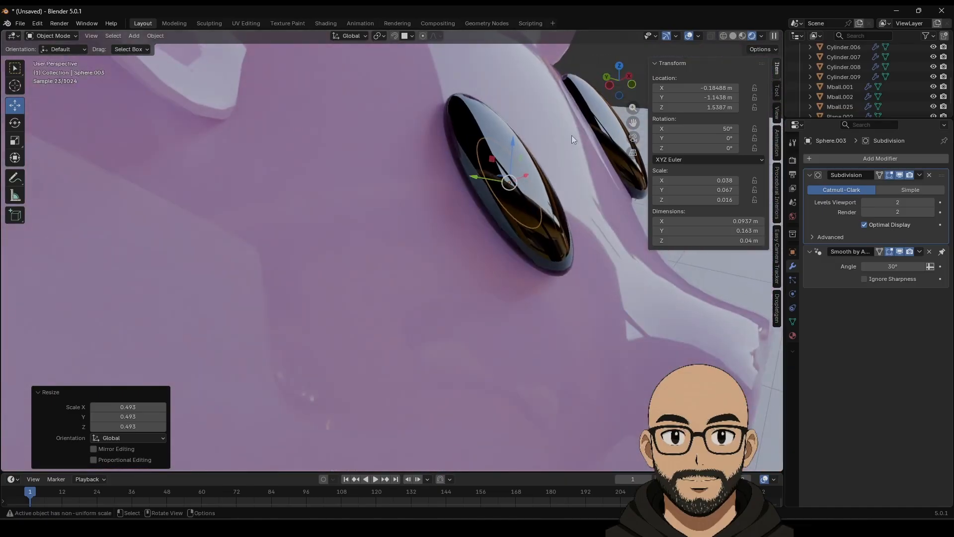
click(368, 36)
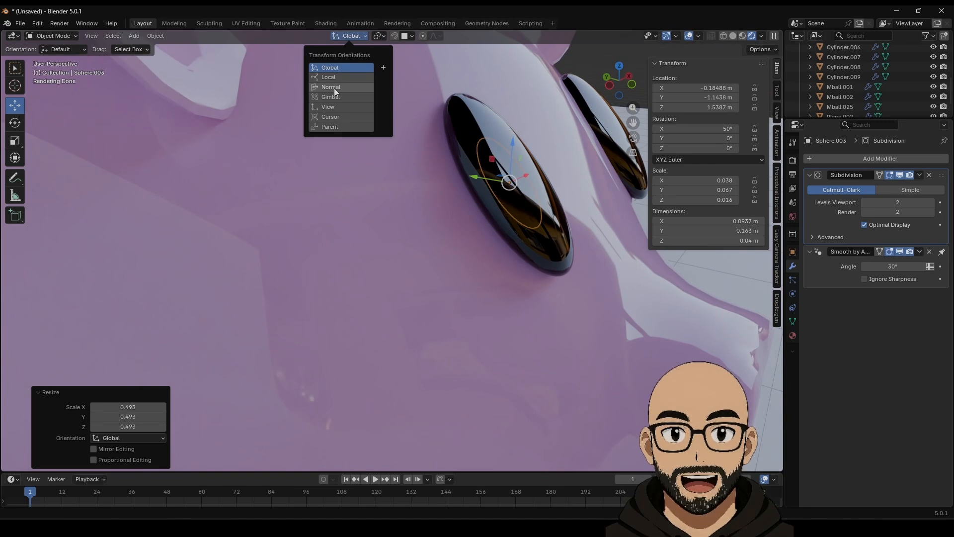
click(332, 87)
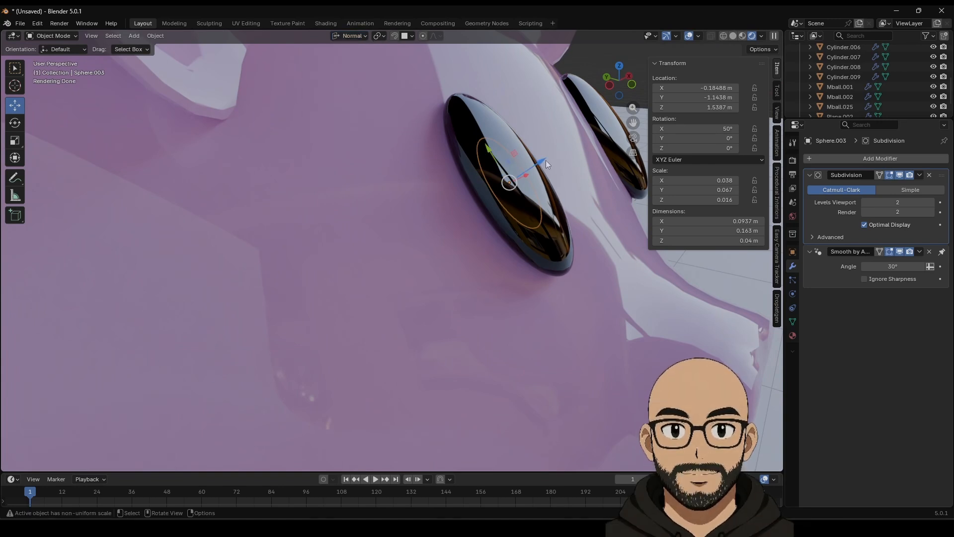
drag(545, 160, 494, 111)
Step: Scale the eye highlight by about 0.811 and shift it about 0.023 m along its X axis
middle_drag(542, 175, 527, 178)
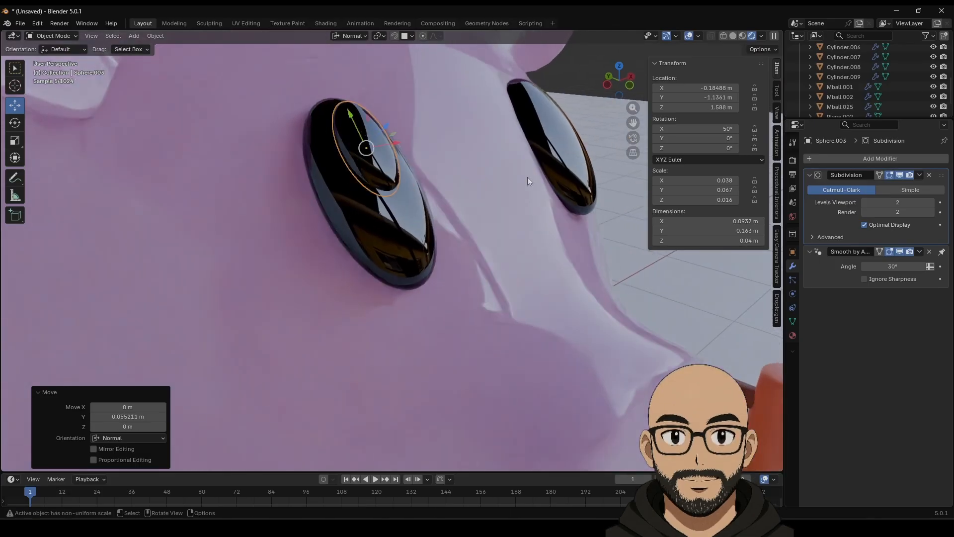
key(s)
click(418, 158)
middle_drag(414, 163, 394, 162)
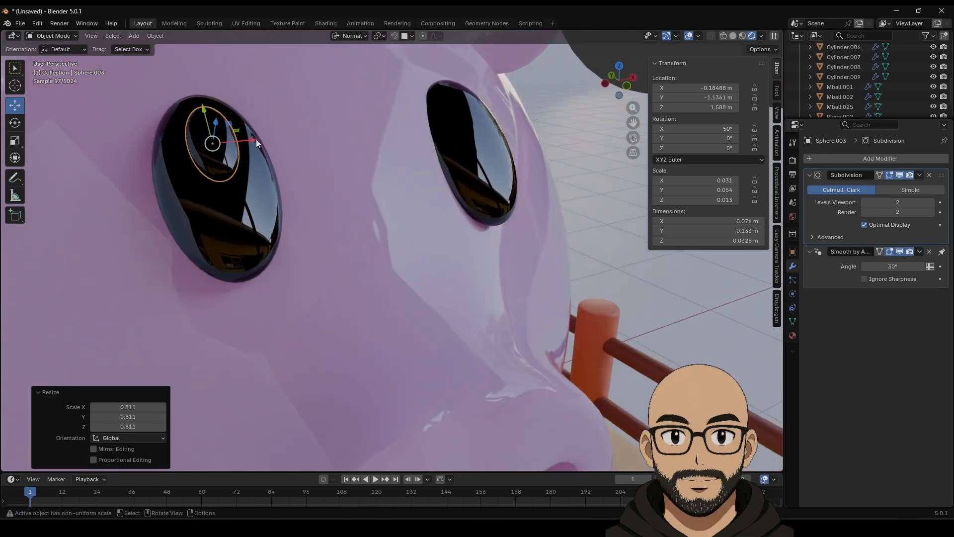
drag(256, 139, 270, 138)
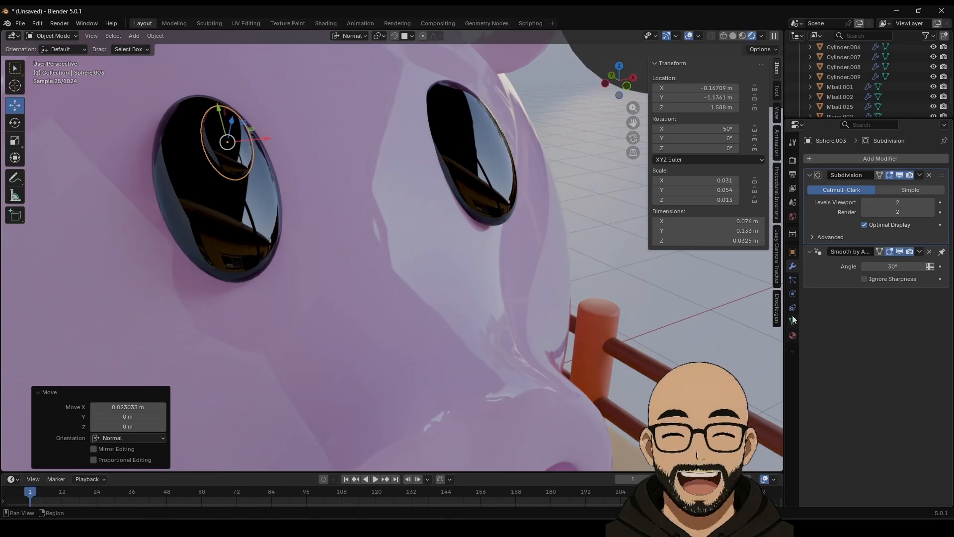
Step: Replace the eye highlight's black material with a new white one with roughness 0
click(792, 336)
click(944, 169)
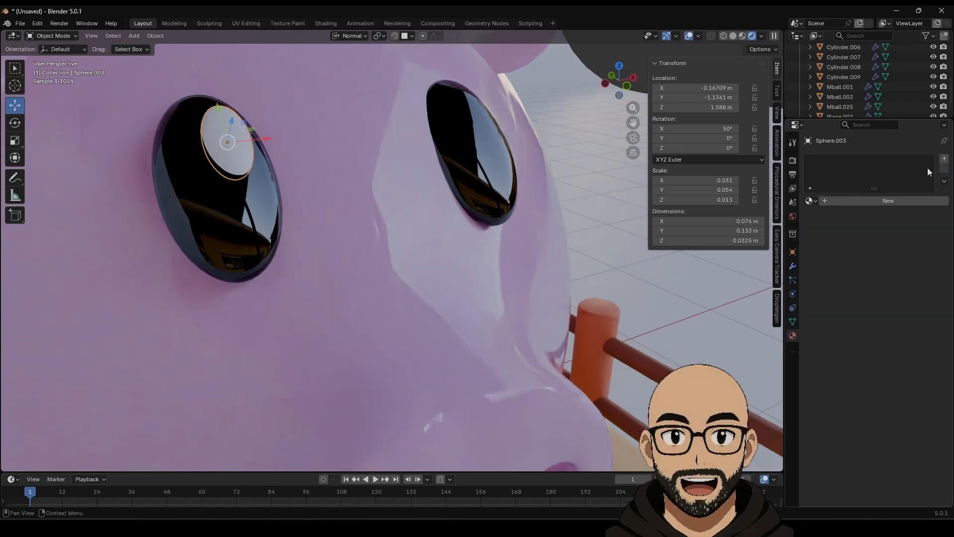
click(909, 201)
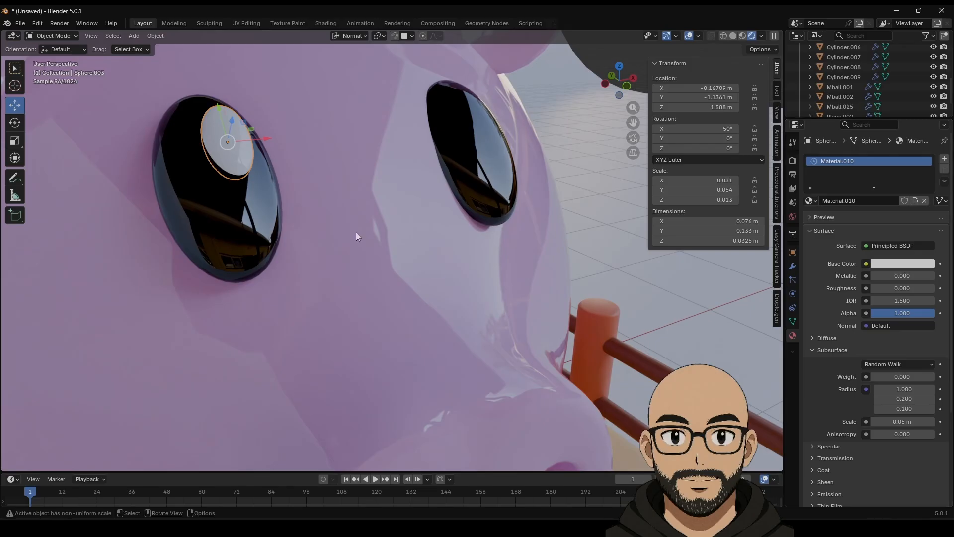
mouse_move(356, 231)
middle_down()
mouse_move(341, 237)
mouse_move(357, 241)
middle_up()
middle_drag(151, 185, 192, 183)
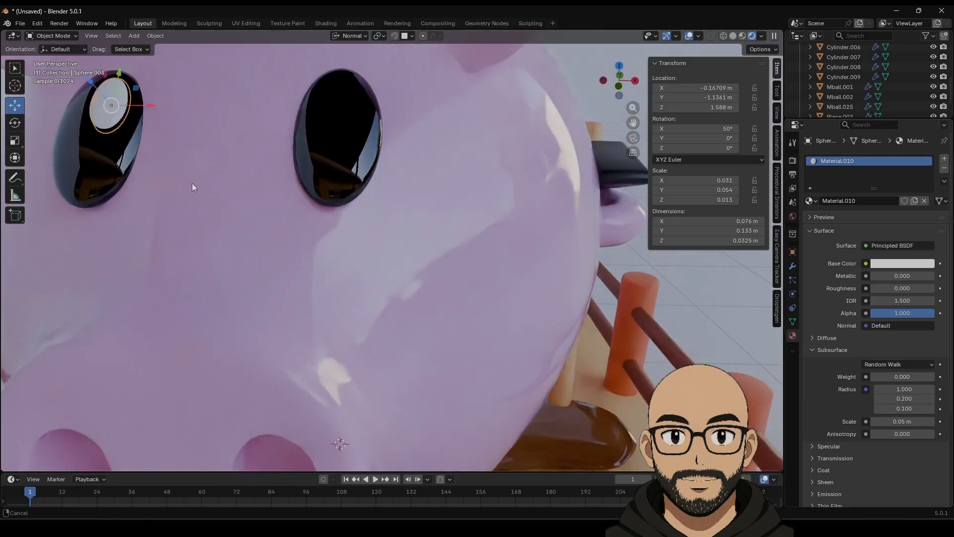
right_click(165, 106)
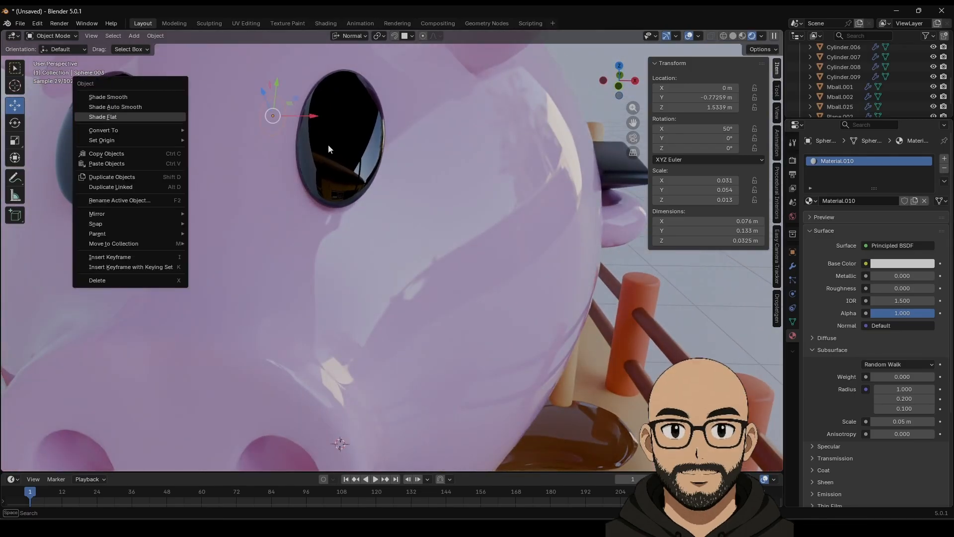
click(257, 152)
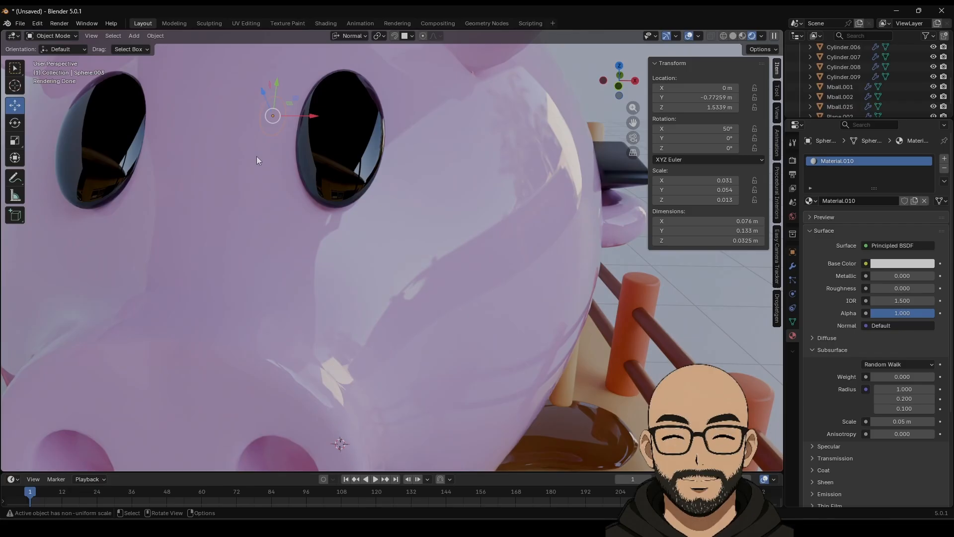
Step: Duplicate the white highlight and move the copy along the X axis onto the pig's other eye
key(shift+d)
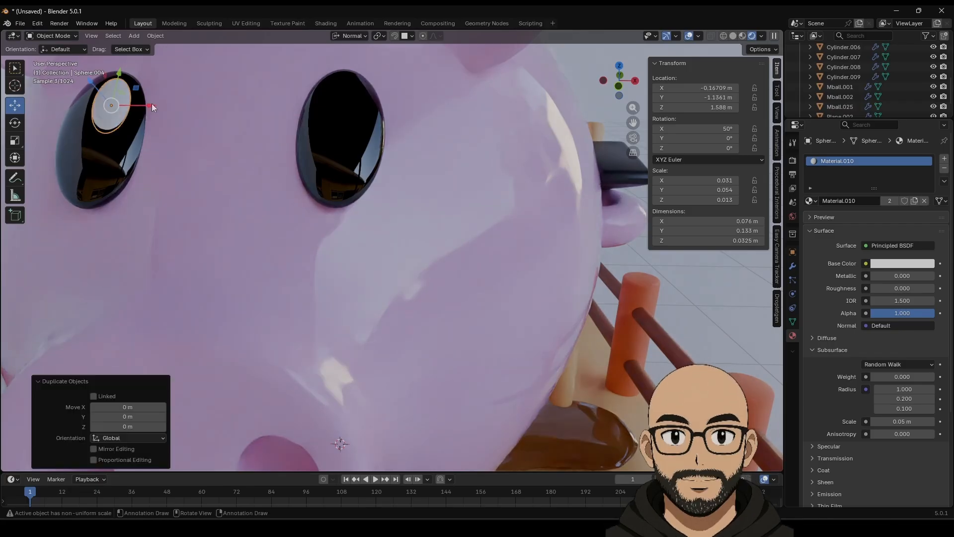
drag(152, 107, 396, 131)
scroll(420, 271, down, 8)
key(Tab)
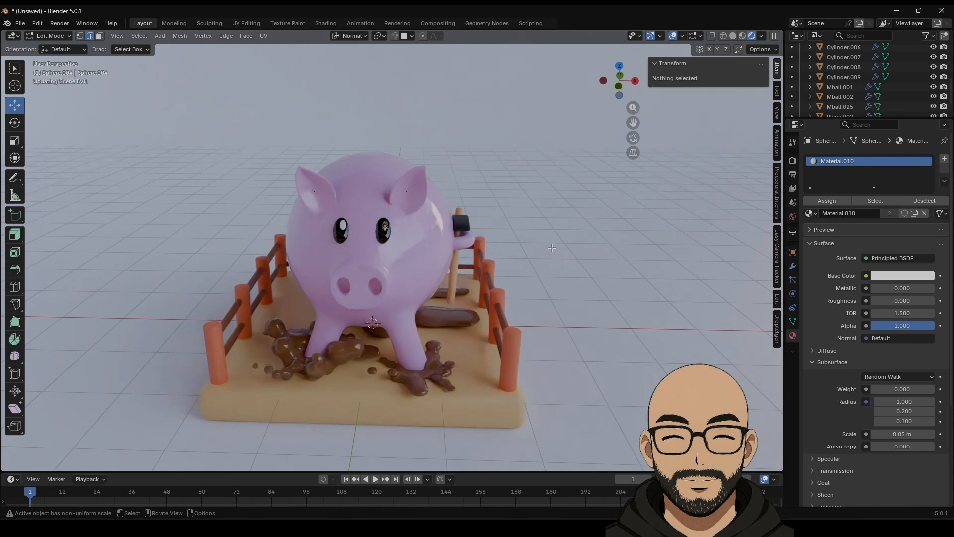
key(Tab)
Step: Give the large backdrop plane a new material with a warm golden-orange base color
click(541, 306)
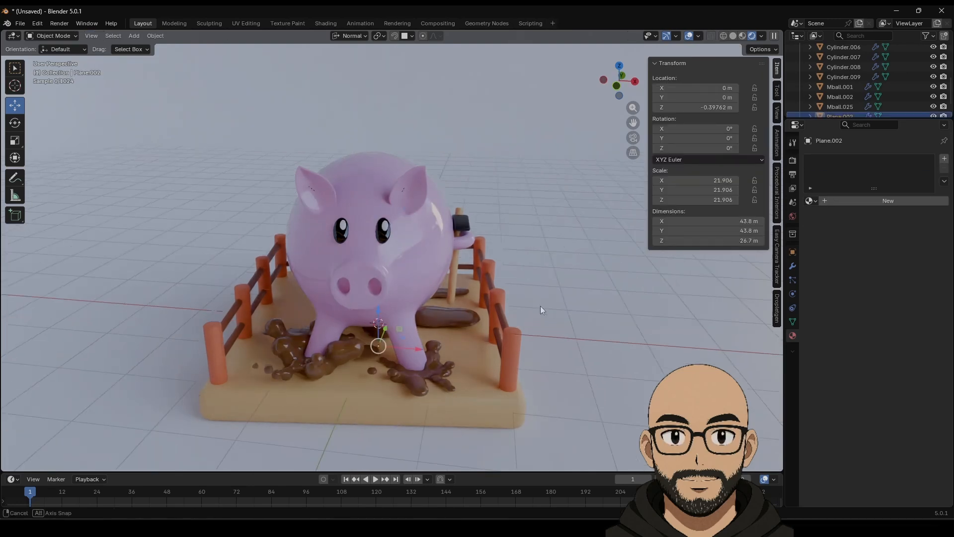
middle_drag(541, 306, 431, 255)
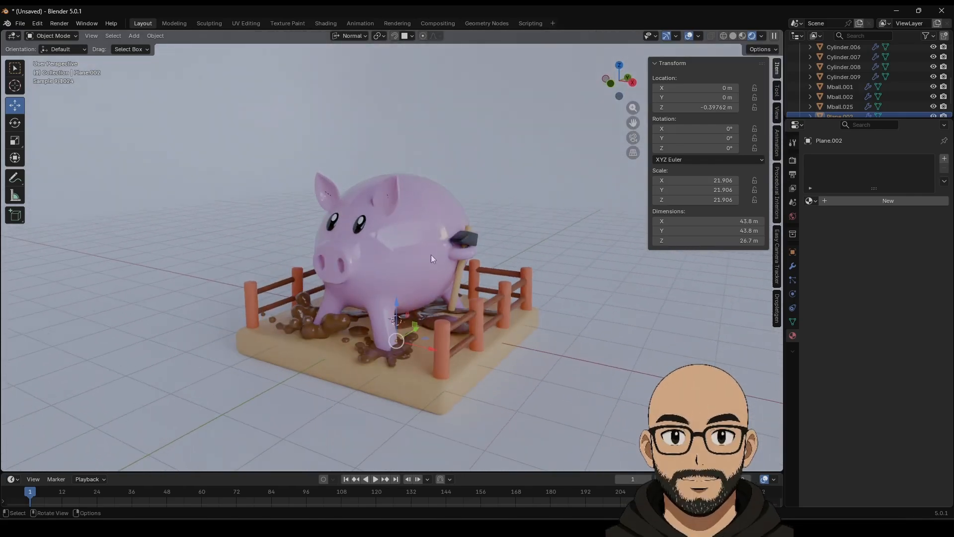
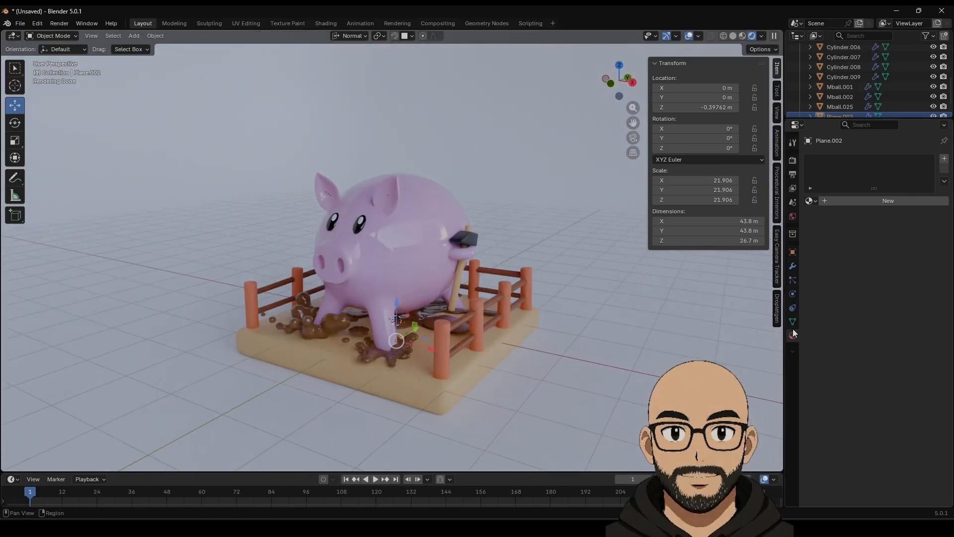
click(876, 204)
click(902, 264)
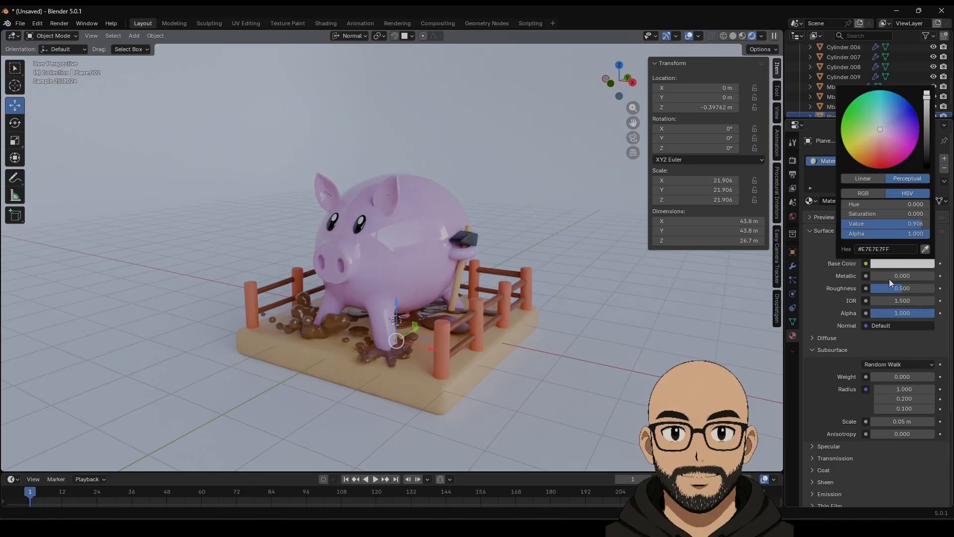
mouse_move(878, 136)
mouse_down()
mouse_move(879, 150)
mouse_move(862, 150)
mouse_up()
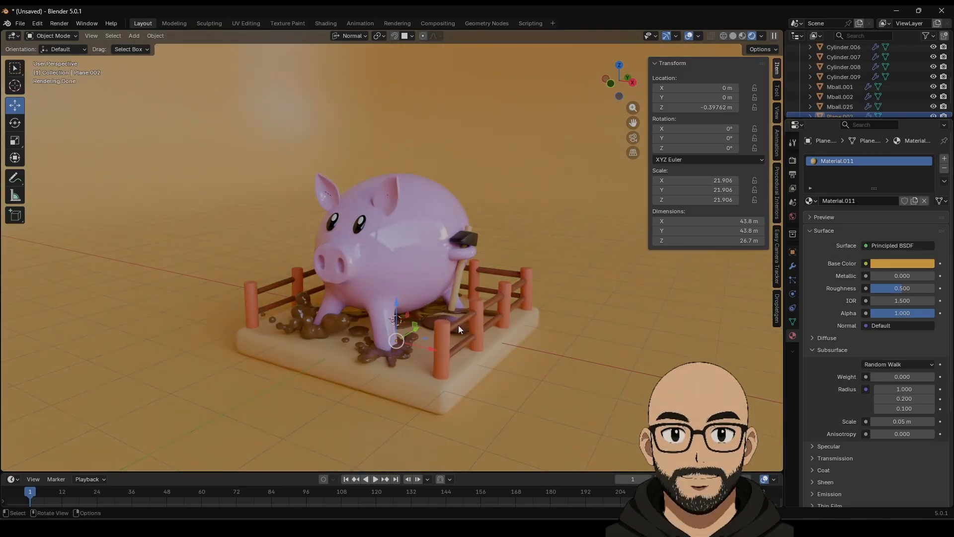
Step: Switch the viewport to Solid shading and frame the whole diorama from a higher angle
scroll(447, 331, up, 2)
middle_drag(447, 331, 468, 284)
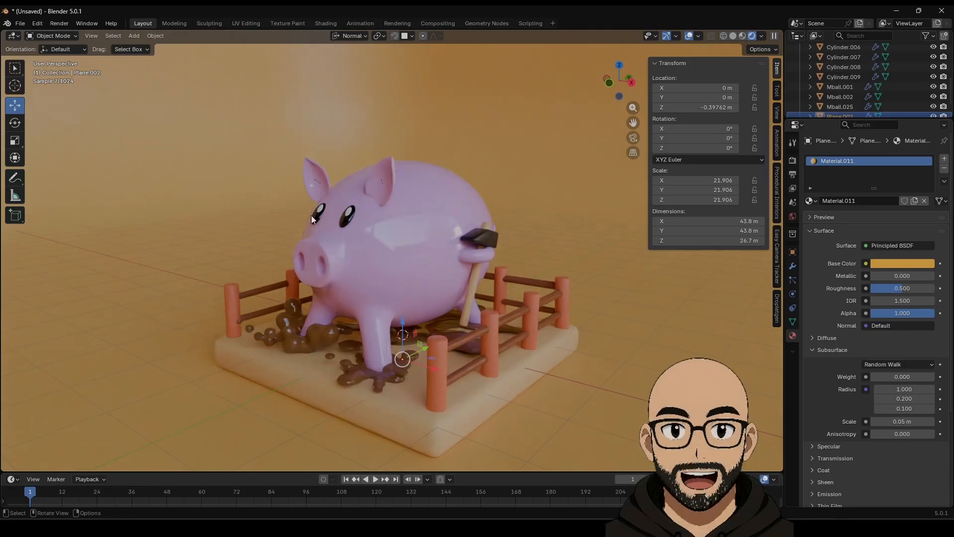
middle_drag(505, 243, 446, 234)
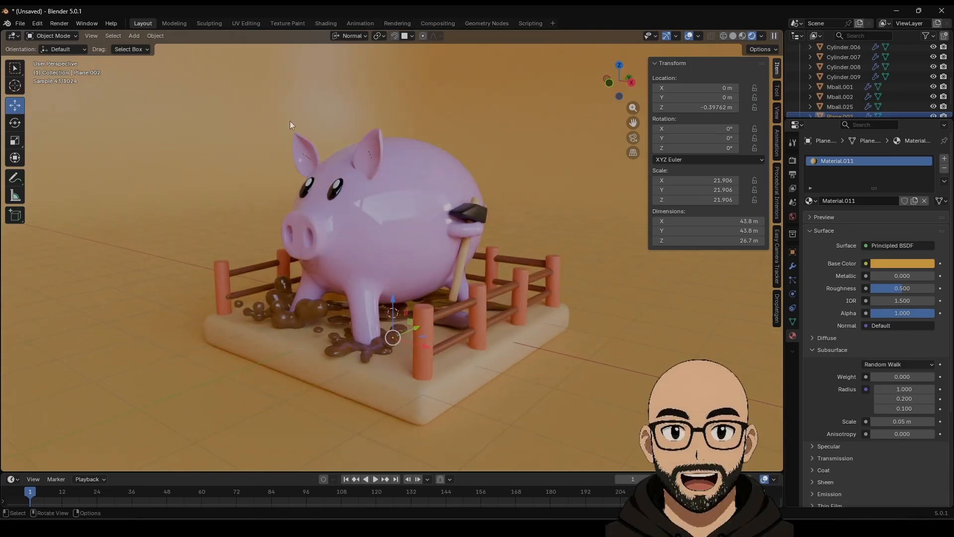
click(733, 36)
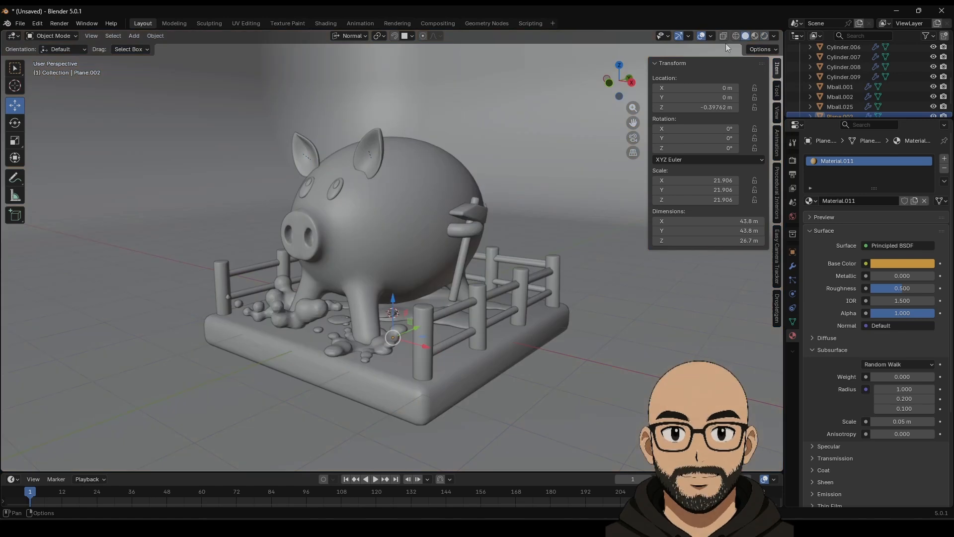
middle_drag(389, 166, 401, 191)
scroll(400, 192, down, 5)
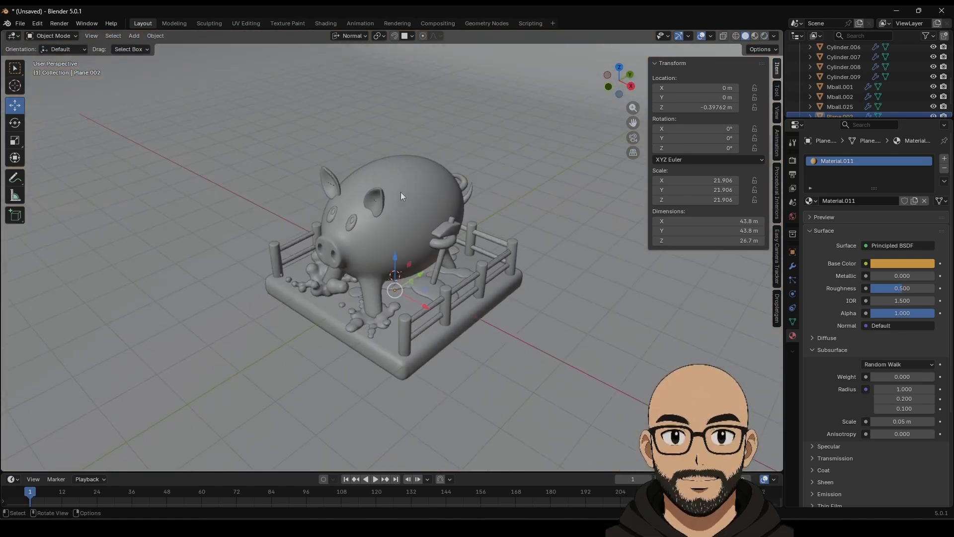
Step: Add a cylinder, raise it about 3.54 m above the pig and flatten it to a Z scale of about 0.191
click(134, 37)
mouse_move(173, 53)
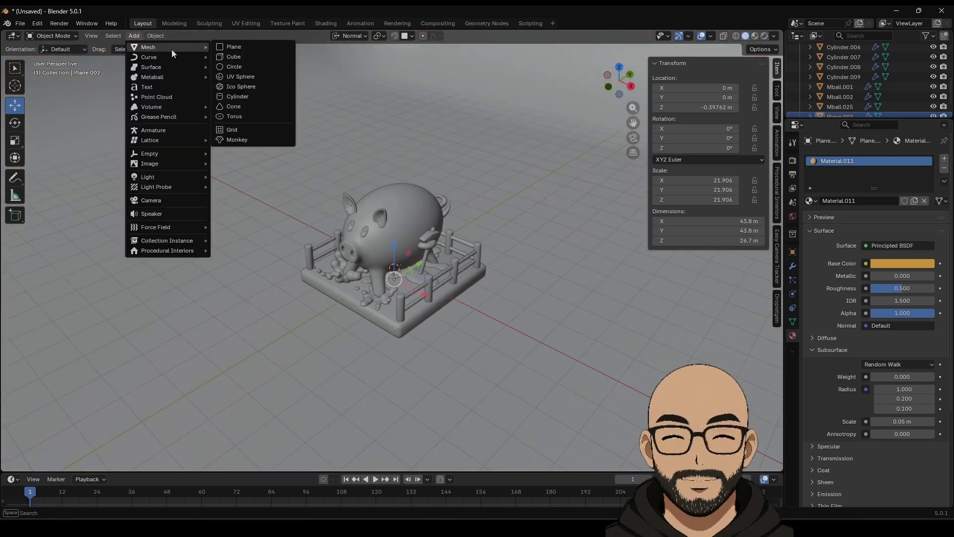
click(234, 97)
drag(406, 243, 316, 134)
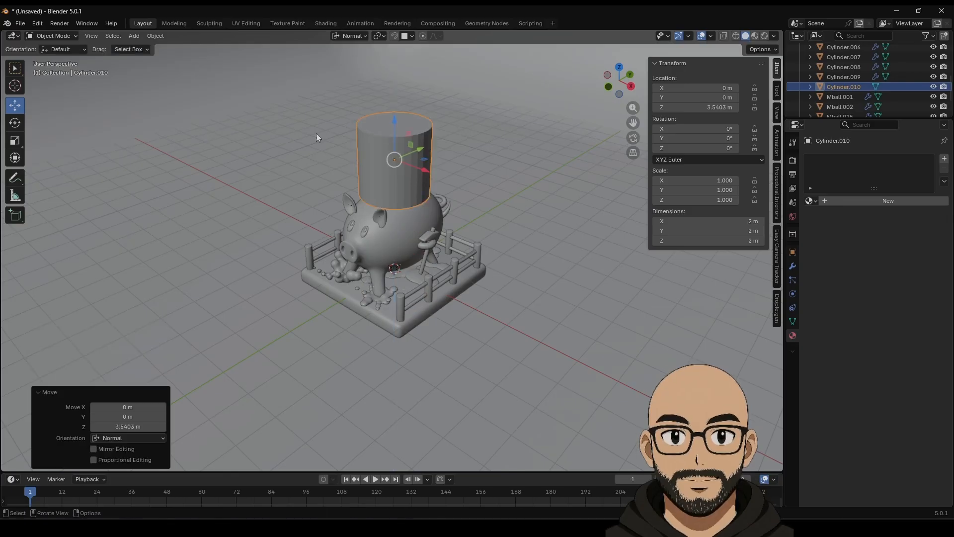
click(15, 140)
drag(399, 123, 403, 158)
key(KP_Decimal)
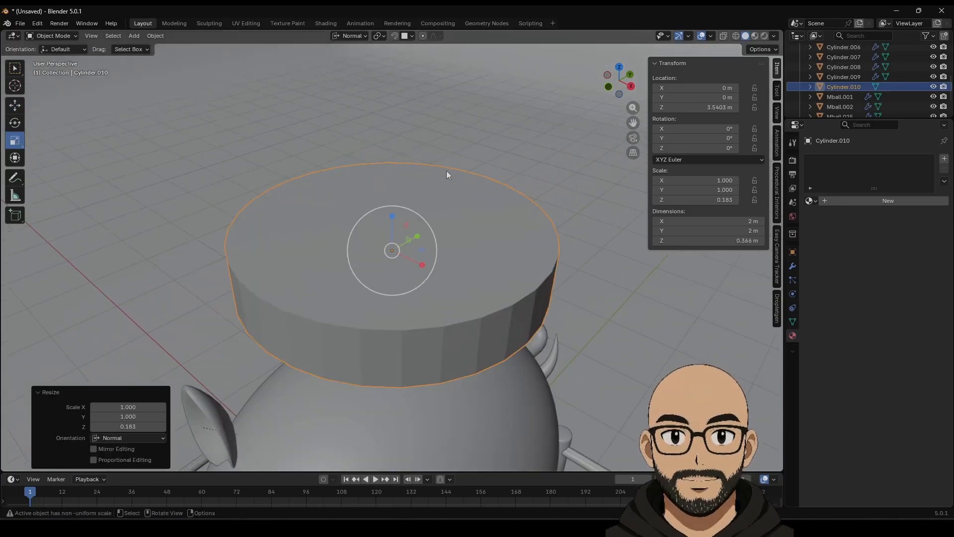
Step: Inset the flattened cylinder's top and bottom faces by about 0.2 m in Edit Mode
key(Tab)
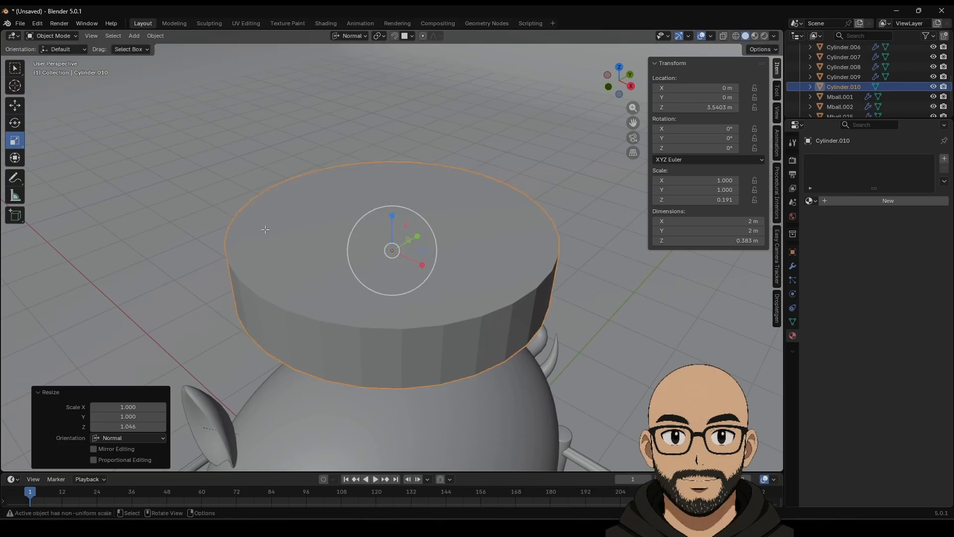
key(alt+a)
click(100, 36)
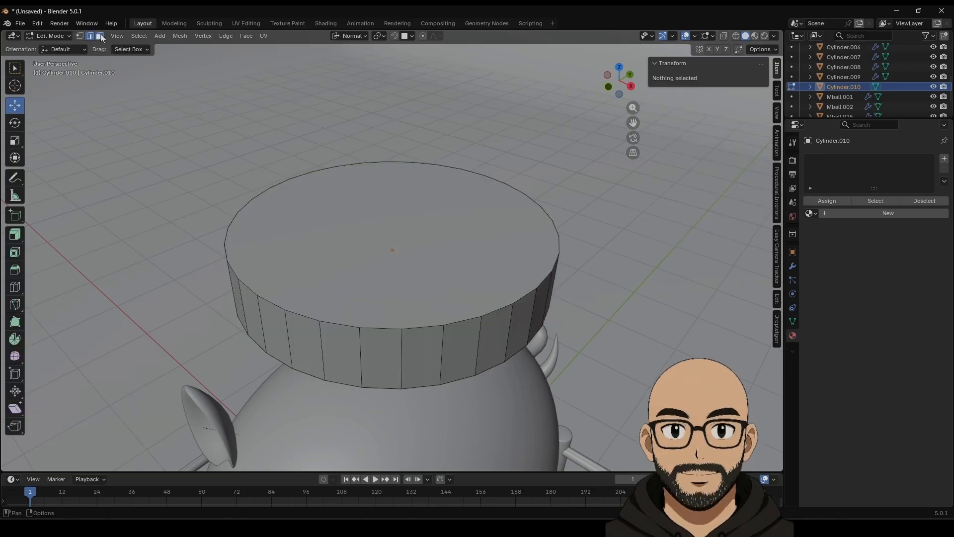
click(378, 229)
middle_drag(378, 228, 385, 164)
middle_drag(392, 250, 451, 306)
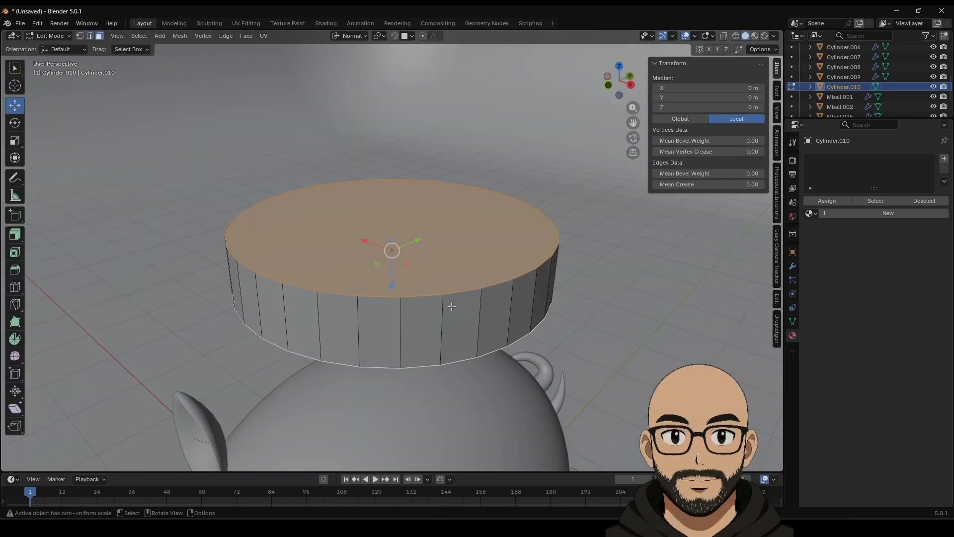
click(18, 258)
drag(427, 232, 386, 240)
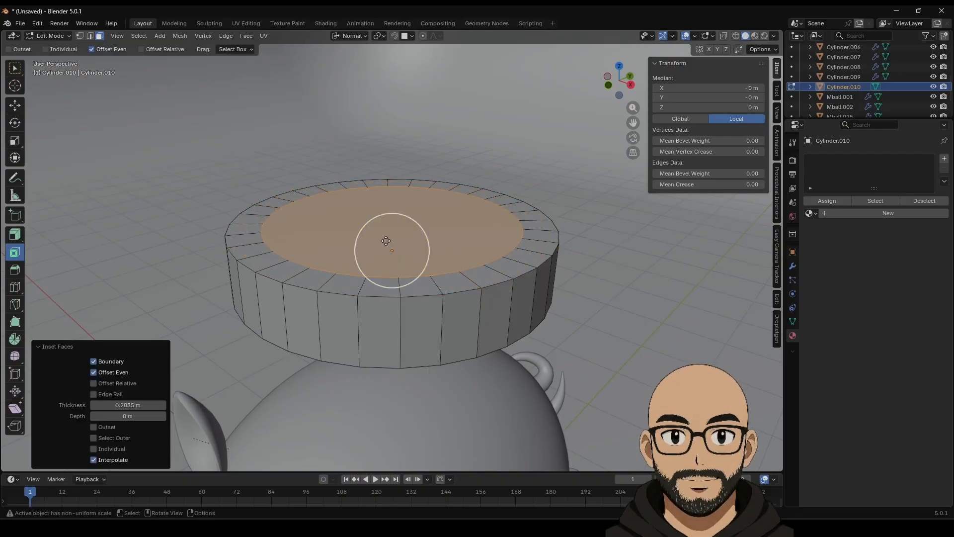
Step: Extrude the inset faces slightly inward to form the coin's shallow recess and return to Object Mode
click(19, 236)
drag(361, 239, 364, 267)
key(Tab)
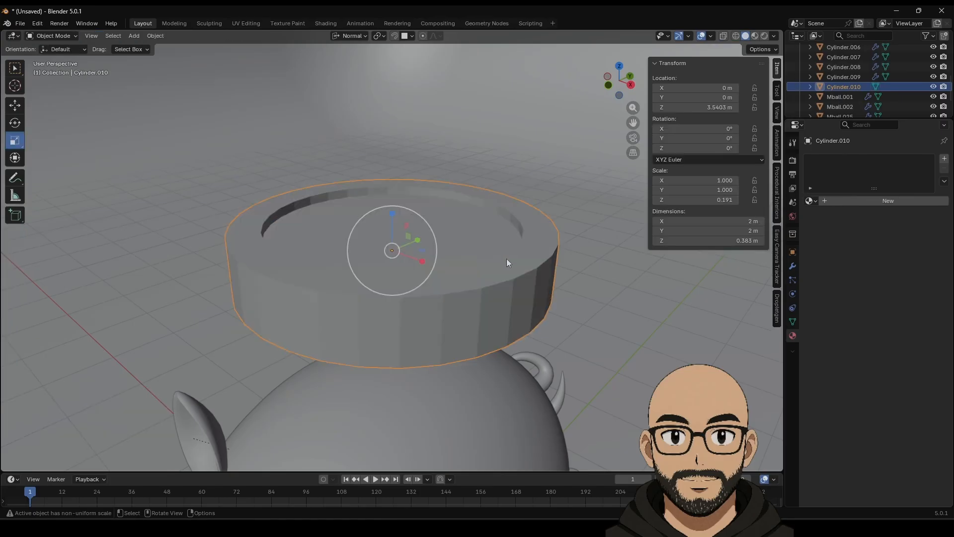
Step: Apply the disc's scale and add a Bevel modifier with 4 segments and an amount of about 0.89 m
key(ctrl+a)
click(527, 261)
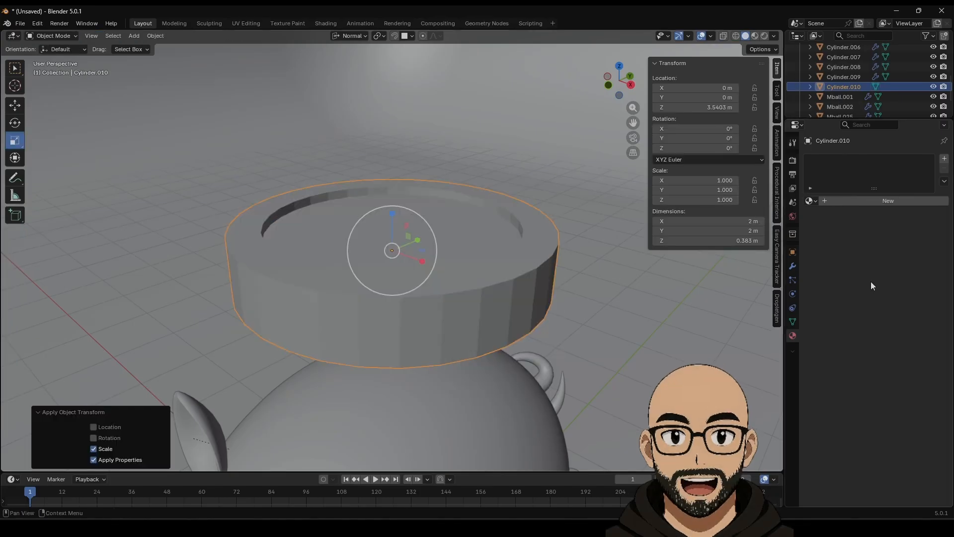
click(793, 266)
click(846, 159)
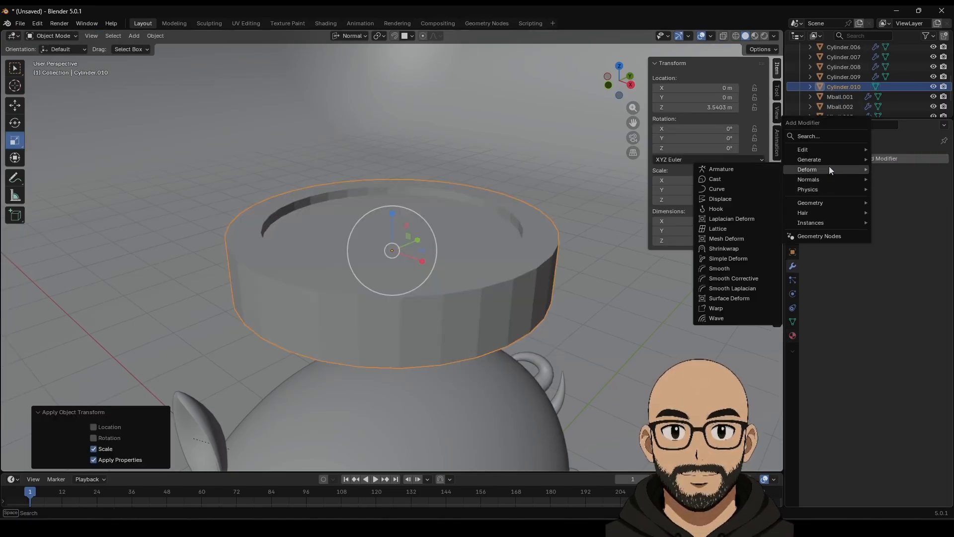
mouse_move(828, 158)
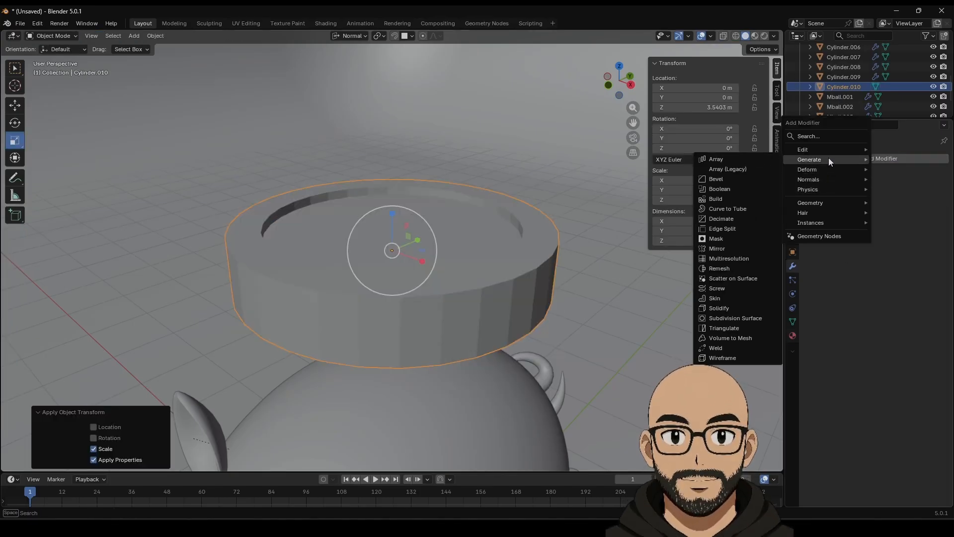
click(735, 179)
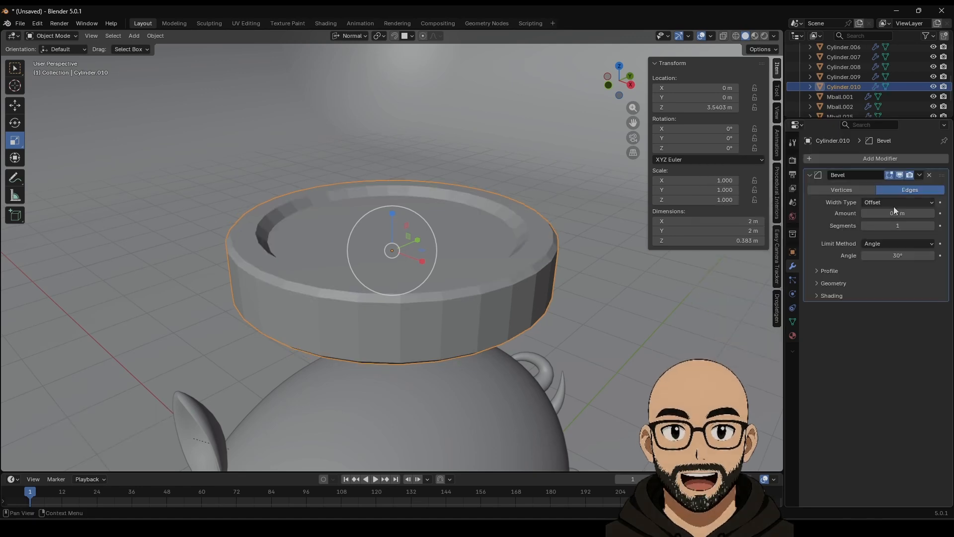
click(932, 226)
click(932, 226)
mouse_move(895, 214)
mouse_down()
mouse_move(875, 214)
mouse_move(910, 213)
mouse_up()
click(928, 226)
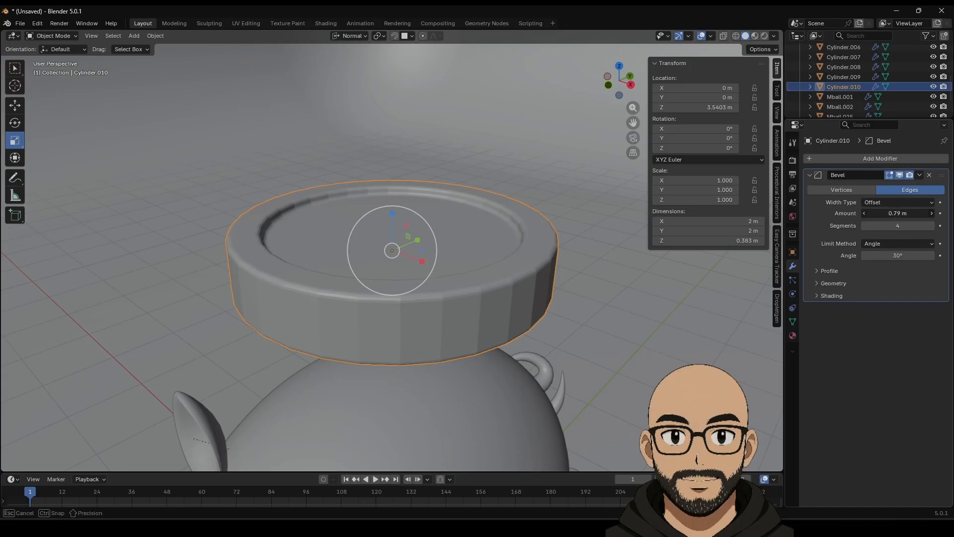
Step: Add a Subdivision Surface modifier to the disc and shade it auto smooth at 30°
click(851, 157)
mouse_move(820, 156)
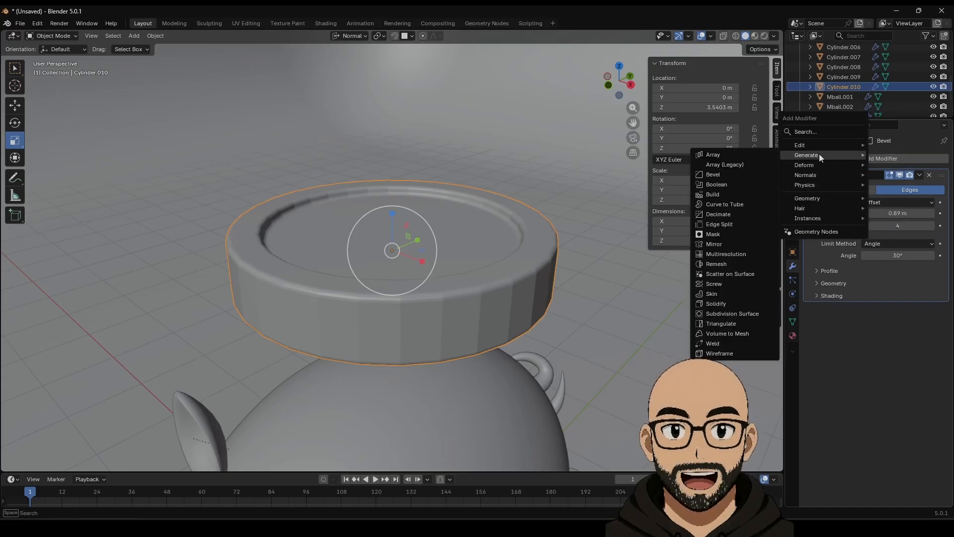
click(733, 313)
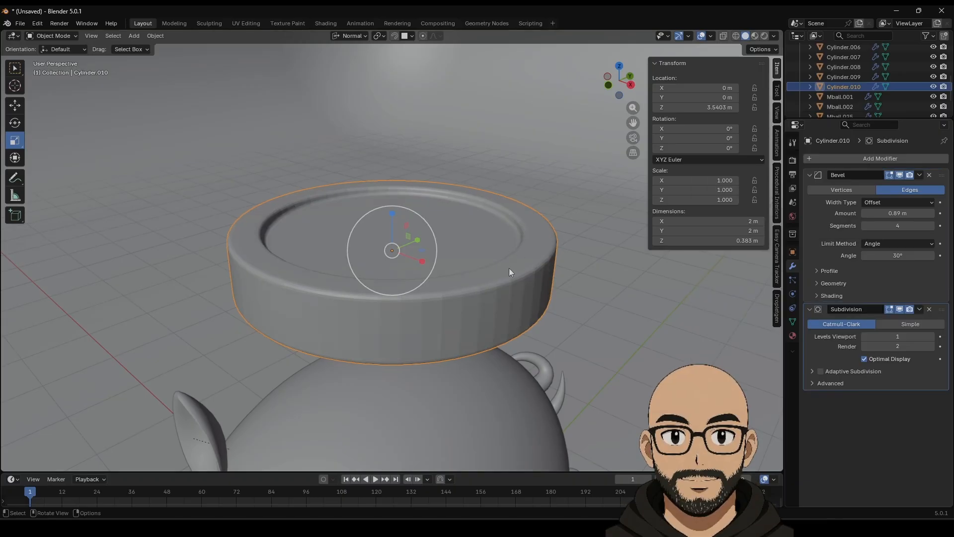
right_click(479, 238)
click(467, 240)
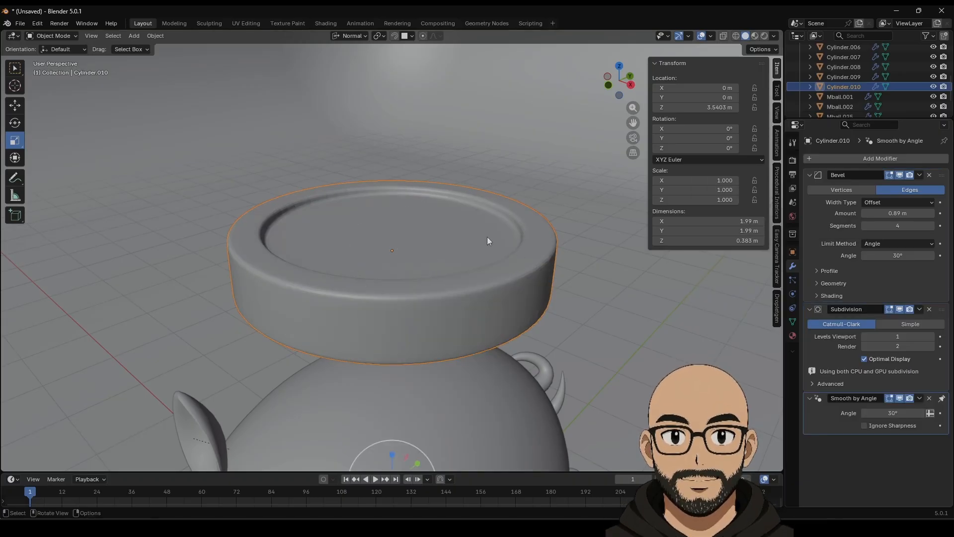
Step: Switch the viewport to Rendered shading with the disc and the pig's head in view
scroll(462, 261, down, 1)
scroll(462, 261, down, 2)
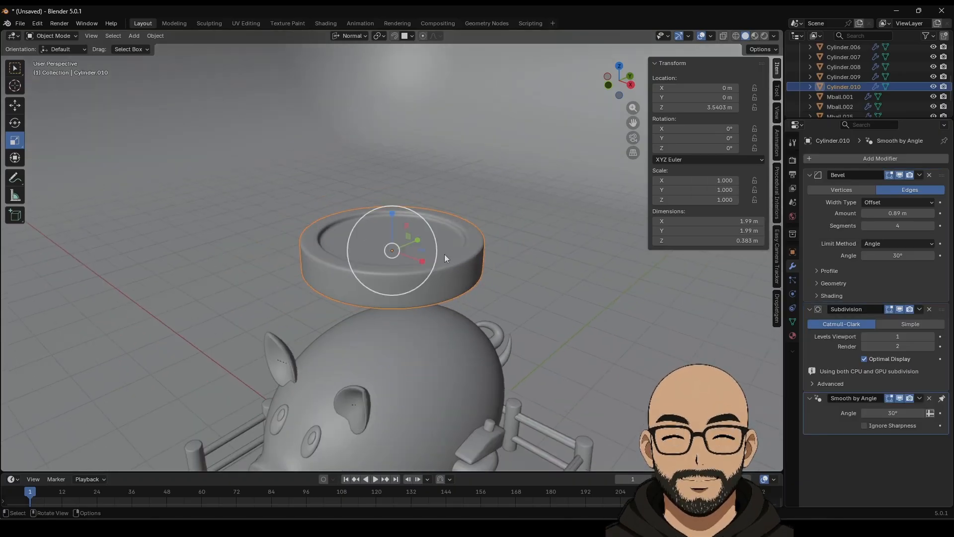
click(763, 35)
scroll(410, 309, down, 3)
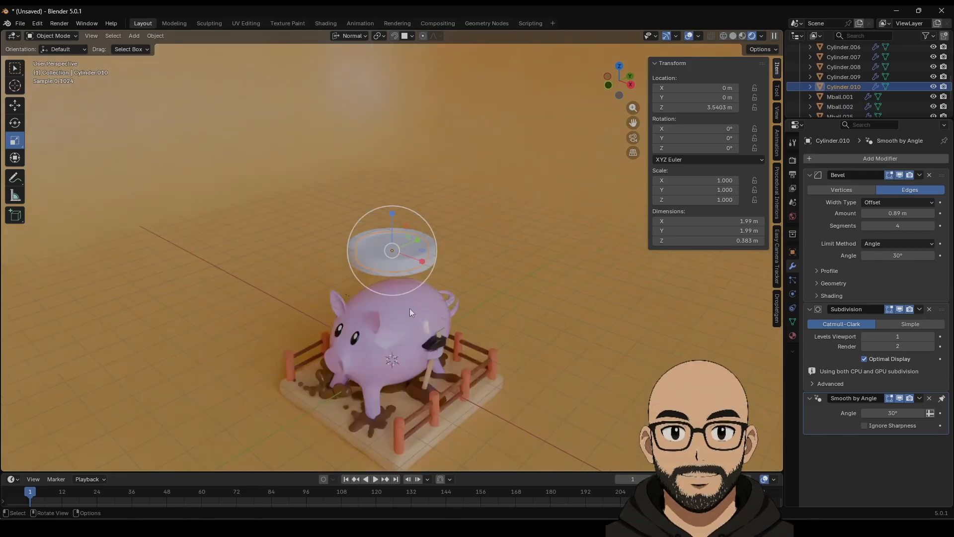
mouse_move(410, 308)
middle_down()
mouse_move(443, 323)
mouse_move(424, 303)
middle_up()
scroll(427, 311, up, 4)
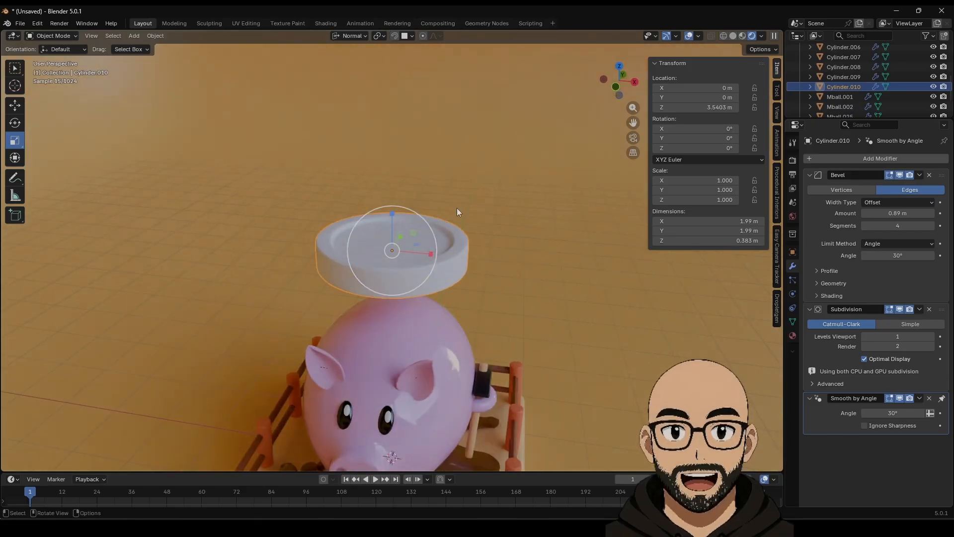
Step: Stand the disc upright by rotating it about 90° around Y and scale it uniformly to 0.6
click(16, 124)
drag(432, 243, 431, 307)
text(s.6)
key(Return)
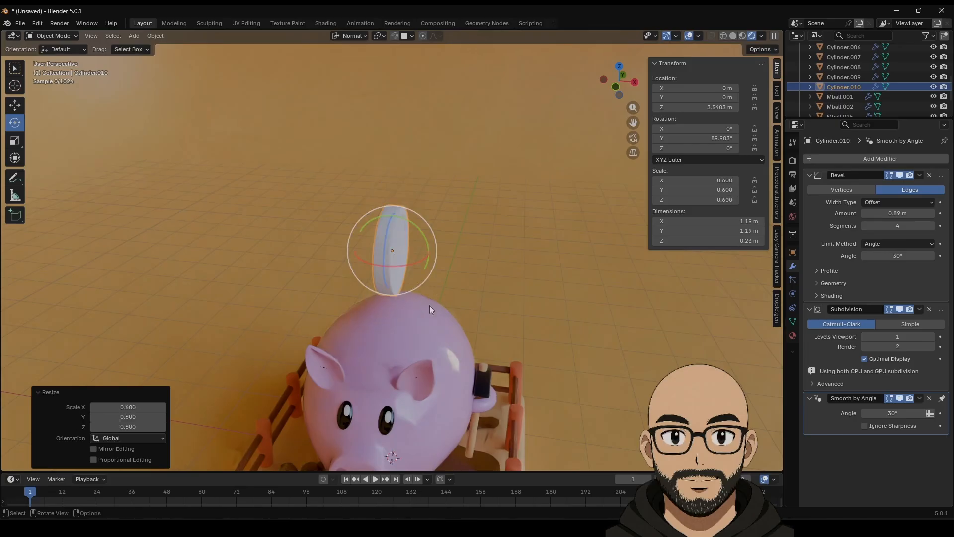
mouse_move(429, 305)
middle_down()
mouse_move(411, 333)
mouse_move(426, 296)
middle_up()
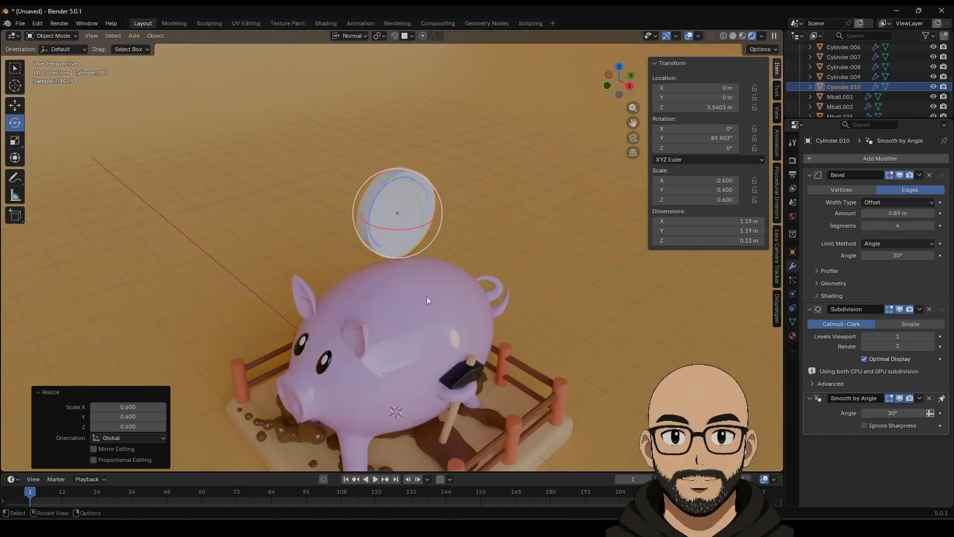
Step: Unhide the Cube used as the pig's slot cutter in the viewport and select it
scroll(880, 84, up, 5)
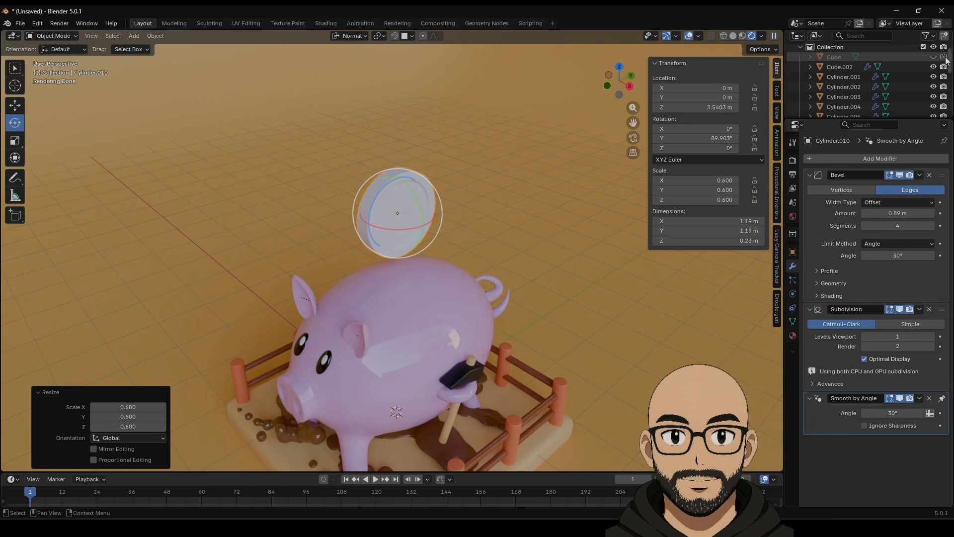
click(944, 57)
click(943, 58)
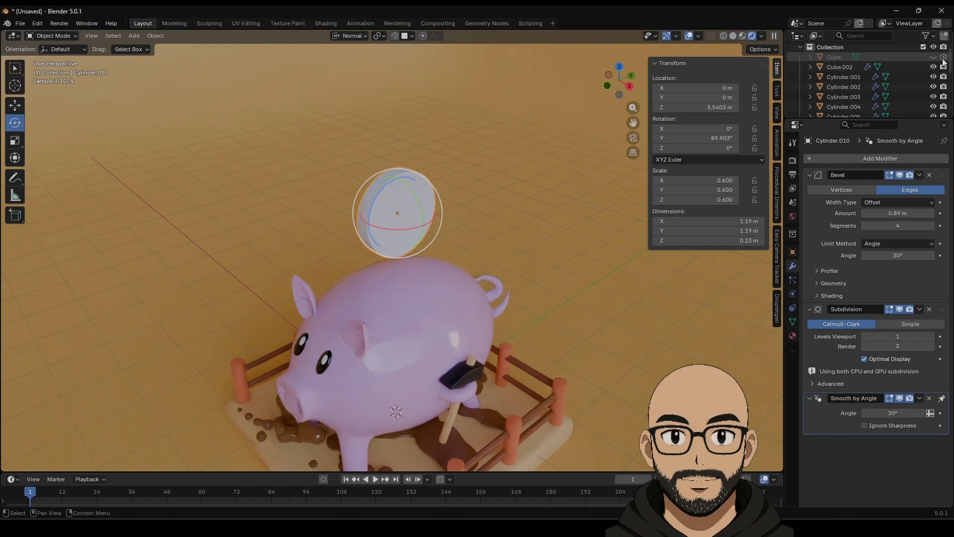
click(934, 59)
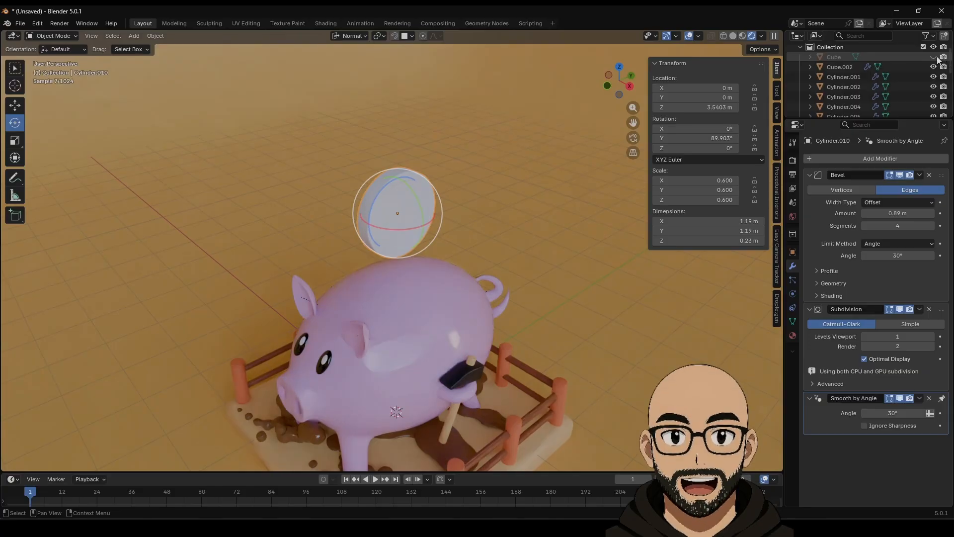
click(934, 56)
click(832, 56)
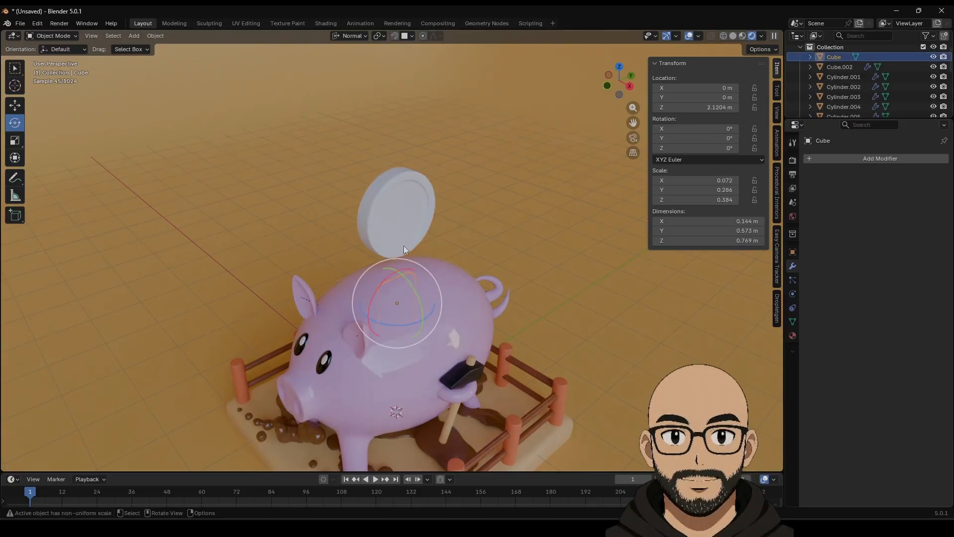
Step: Raise the slot cutter to about 2.77 m on Z, enlarge it about 1.3 times and hide it from viewport and renders
click(15, 105)
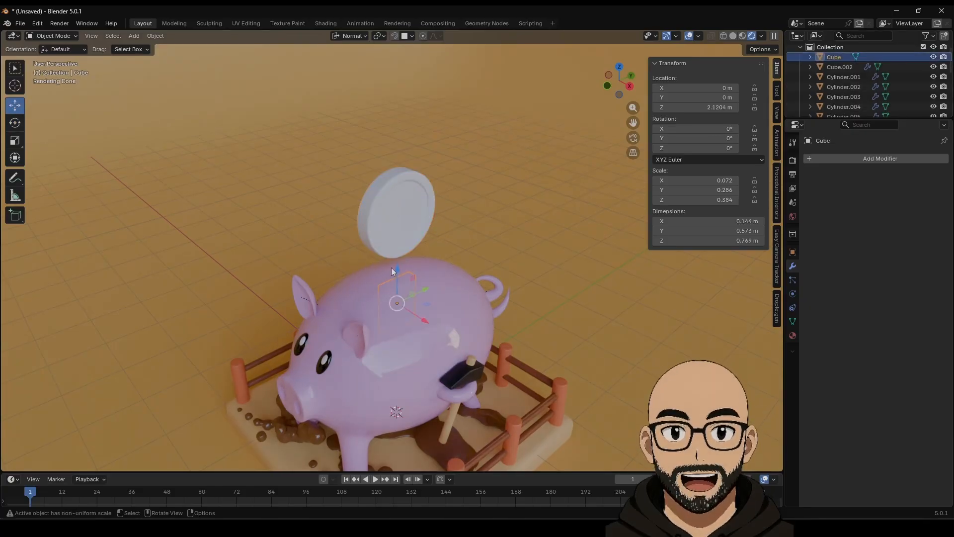
drag(392, 269, 407, 224)
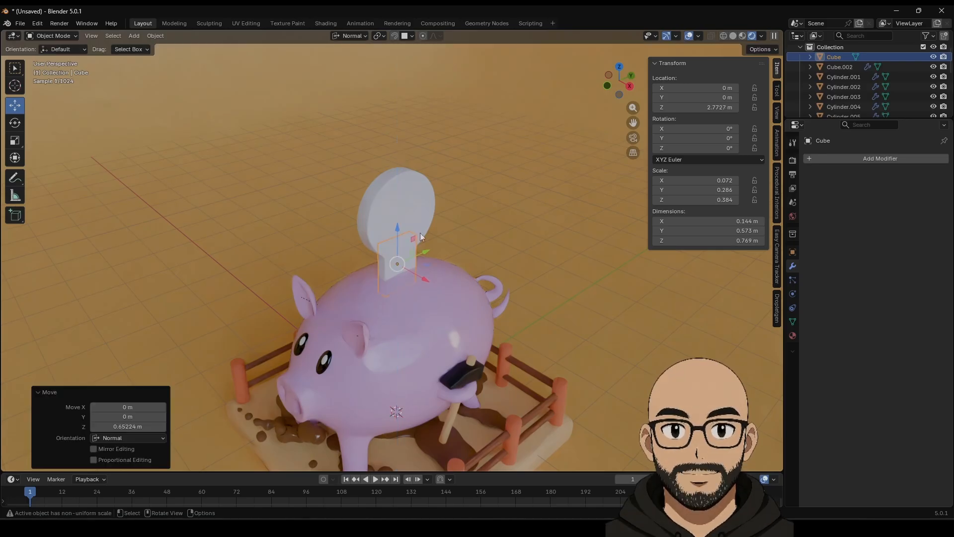
key(s)
click(442, 282)
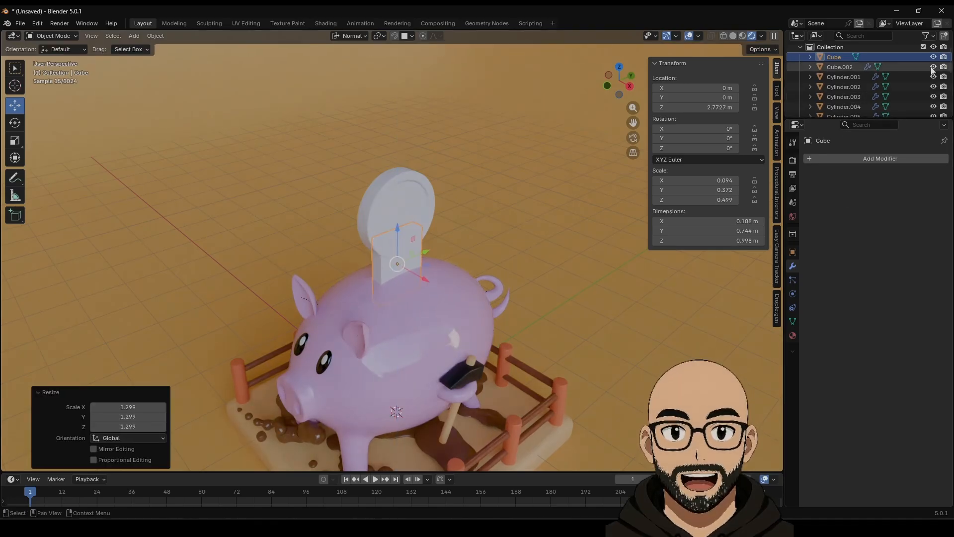
click(944, 57)
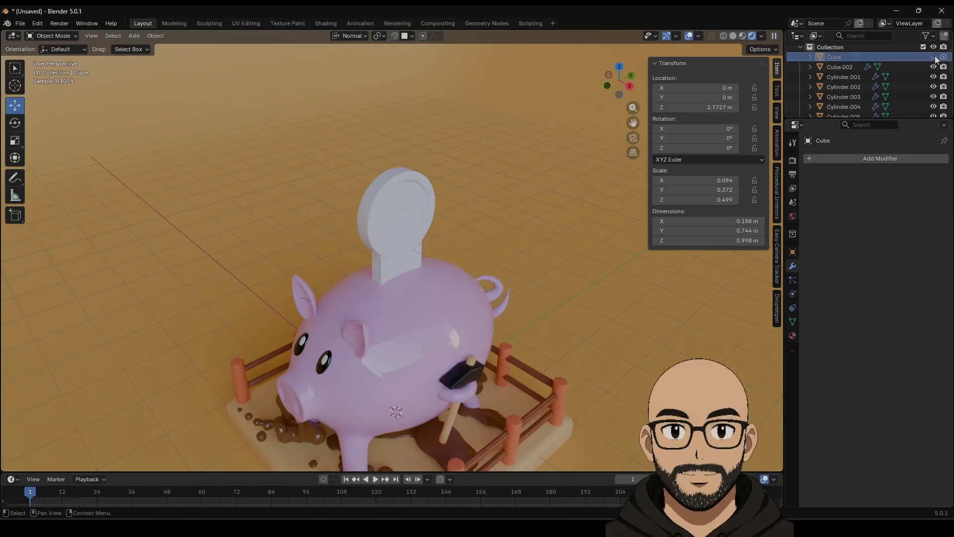
click(934, 57)
Step: Shrink the coin to a scale of about 0.342 and place it above the pig's slot at about 3.41 m on Z
click(376, 248)
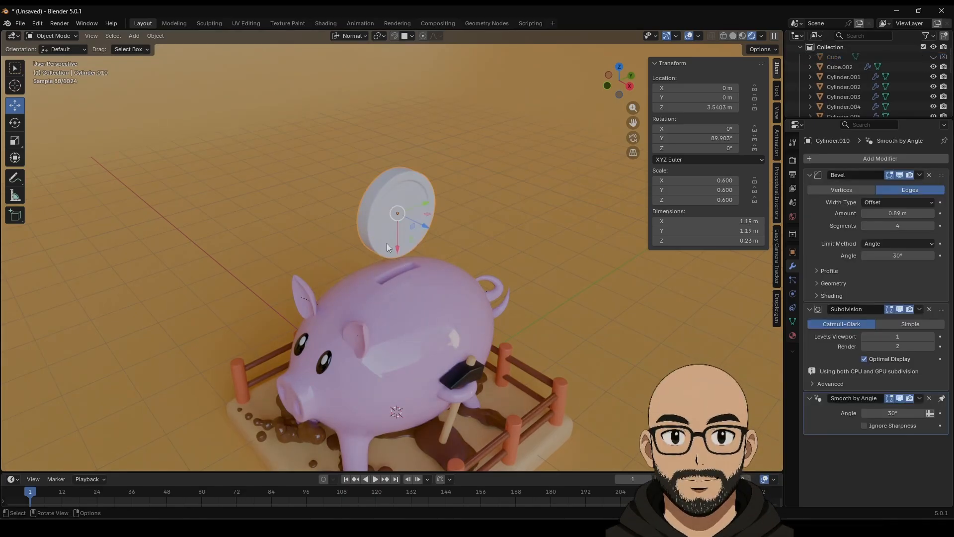
key(g)
key(x)
key(x)
click(465, 280)
key(s)
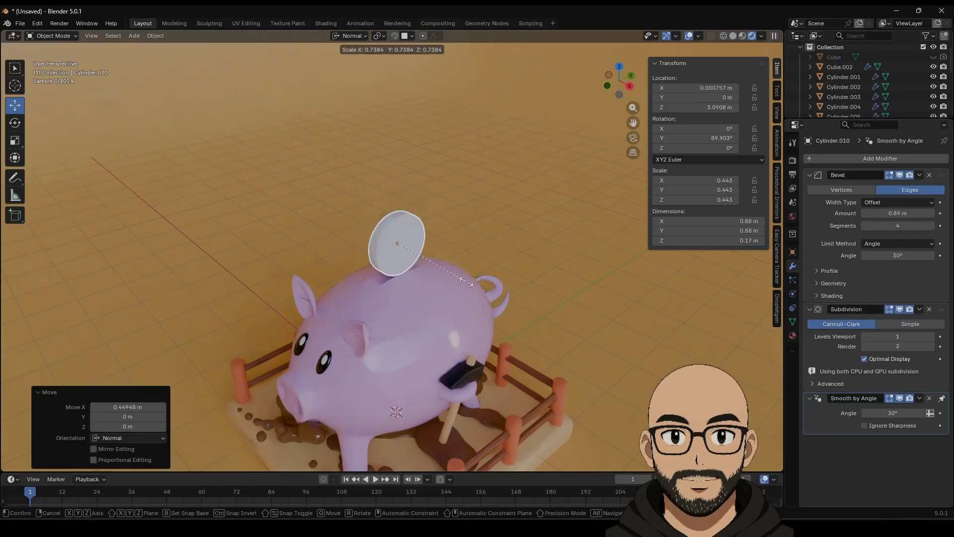
click(405, 269)
key(s)
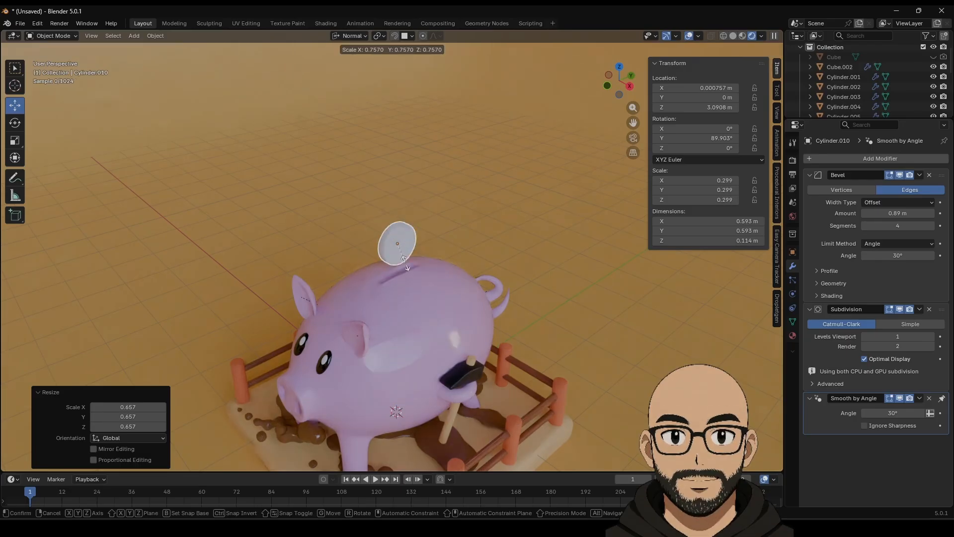
click(413, 267)
drag(396, 277, 397, 251)
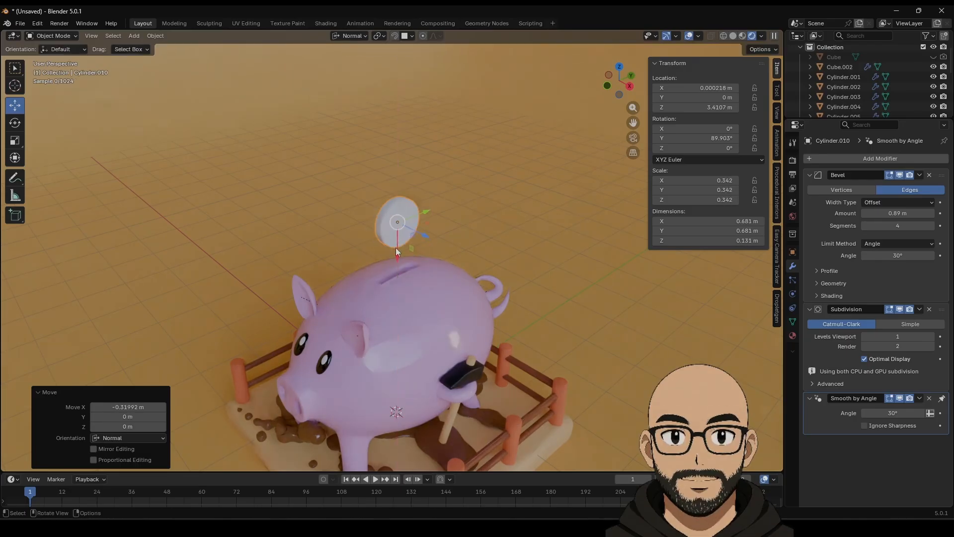
Step: Give the coin a new gold material with base colour #E7CC5A, metallic 1.0 and roughness of about 0.238
click(793, 336)
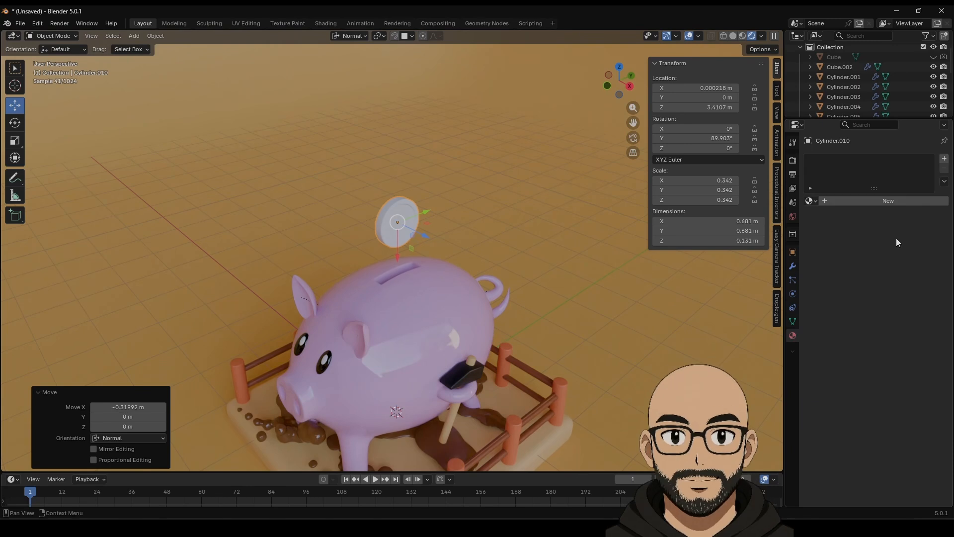
click(886, 204)
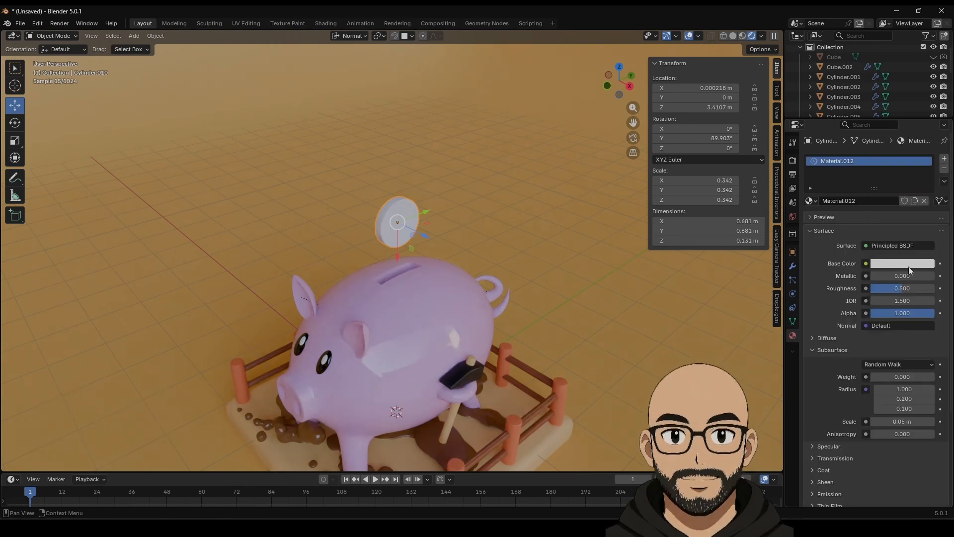
click(902, 263)
drag(882, 132, 877, 141)
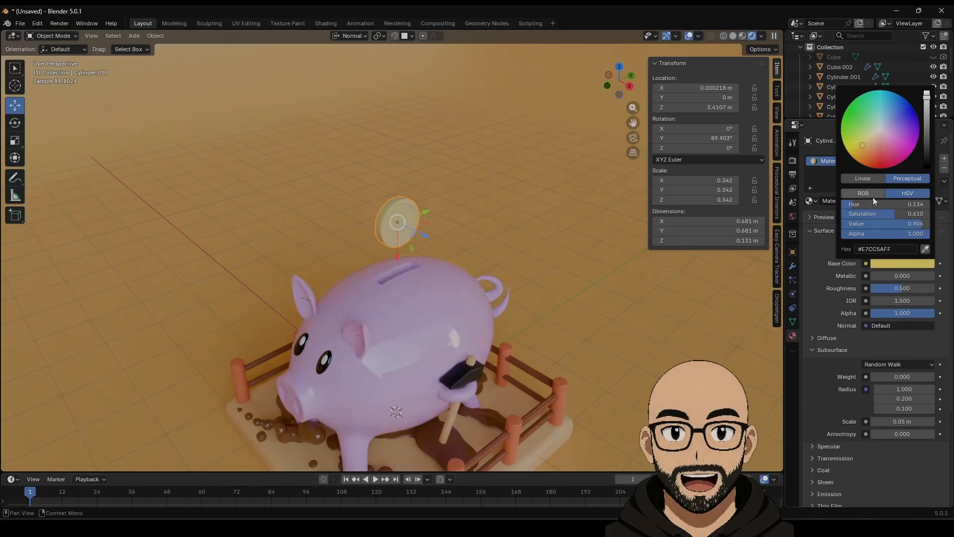
mouse_move(890, 276)
mouse_down()
mouse_move(905, 276)
mouse_move(878, 289)
mouse_up()
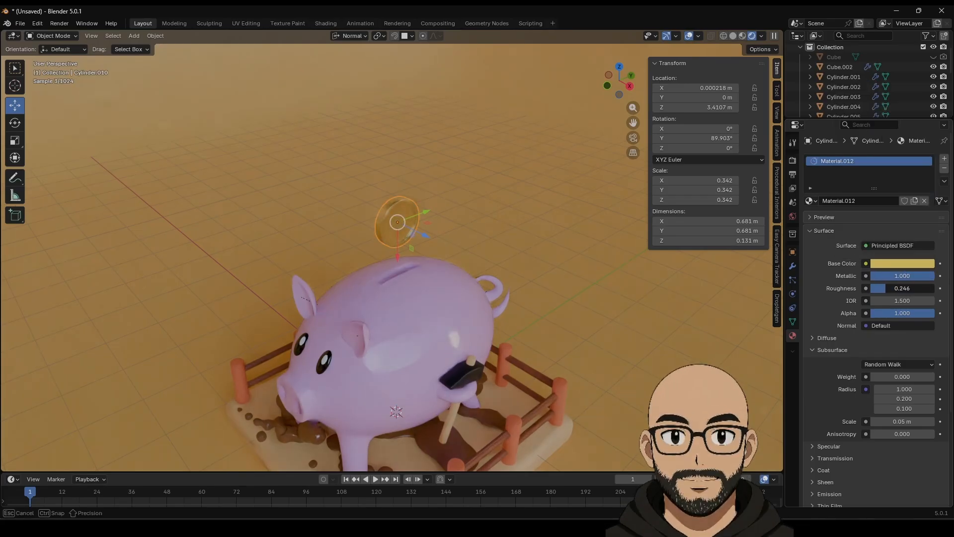
Step: Frame the whole diorama from a low angle and split the 3D viewport vertically into two views
middle_drag(499, 348, 511, 237)
scroll(544, 309, down, 4)
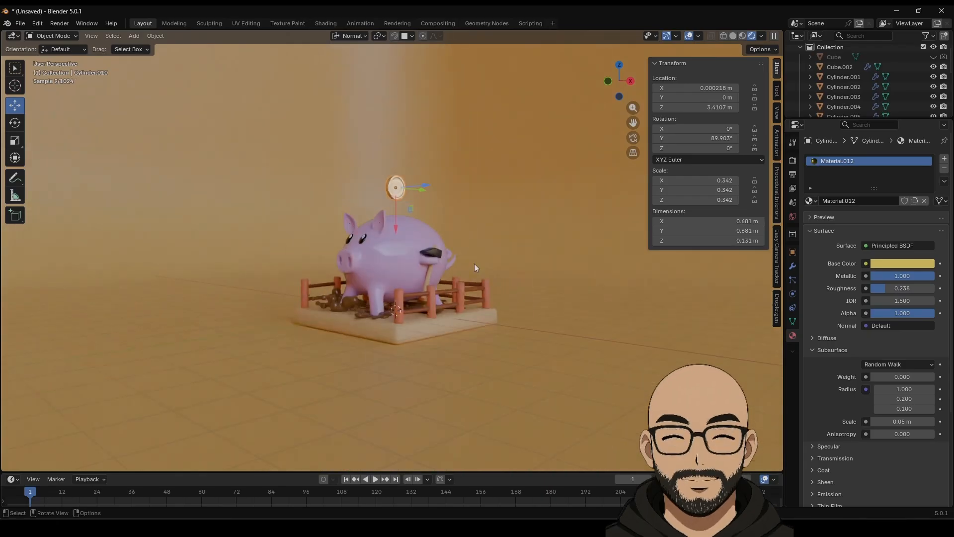
scroll(433, 287, up, 4)
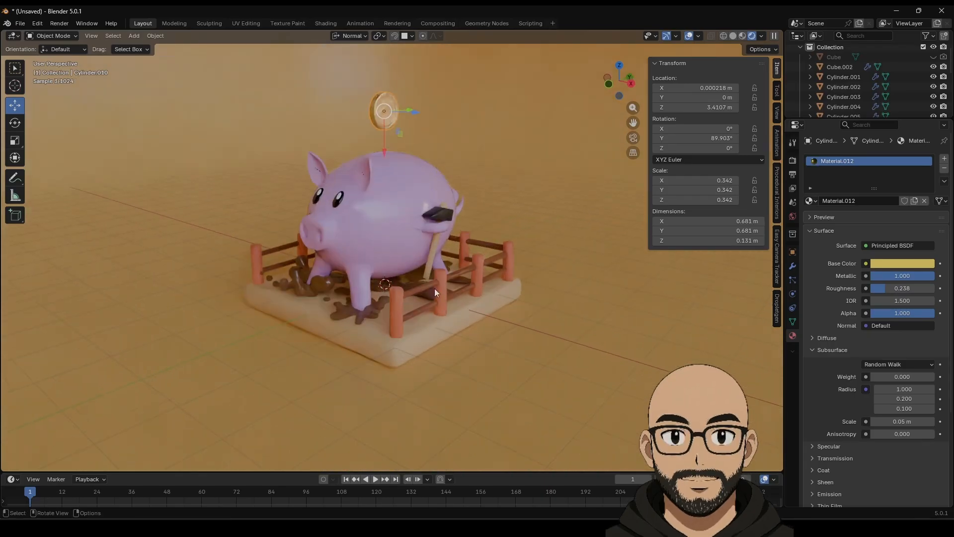
right_click(784, 231)
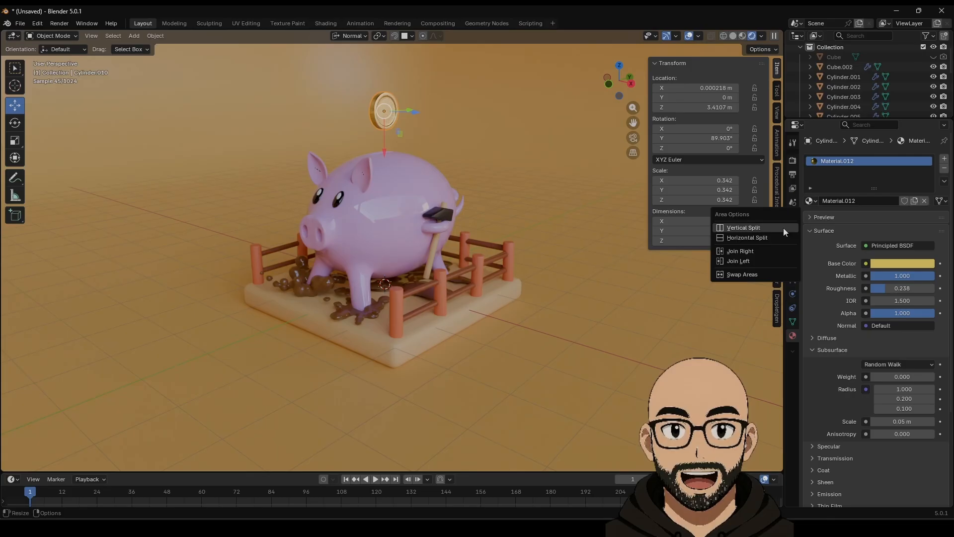
click(732, 227)
click(492, 255)
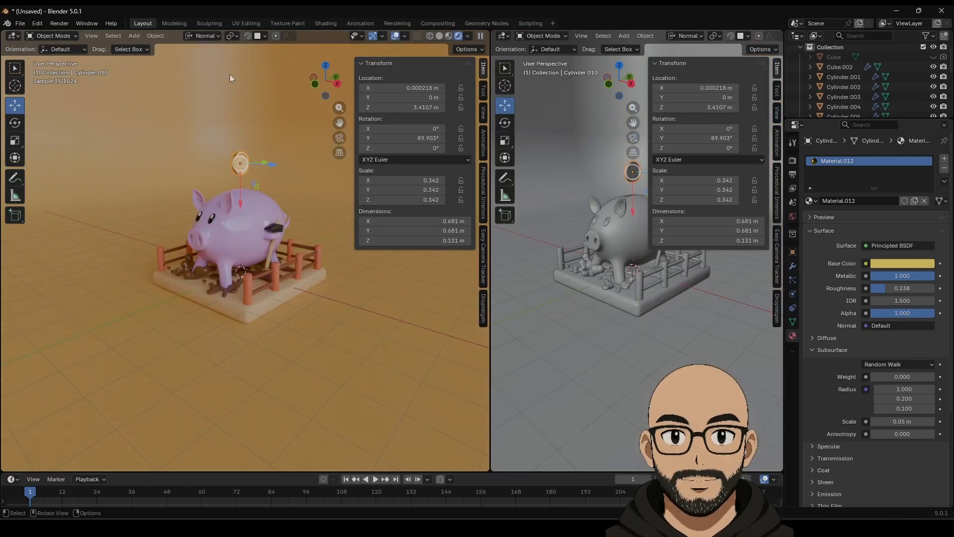
Step: Add a camera at the origin and look through it in the rendered view
click(135, 36)
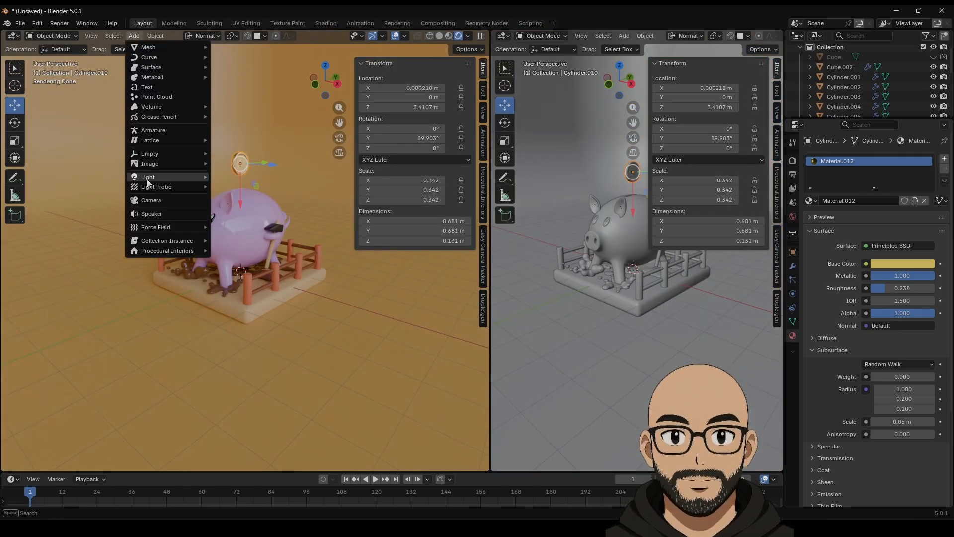
click(150, 200)
key(KP_0)
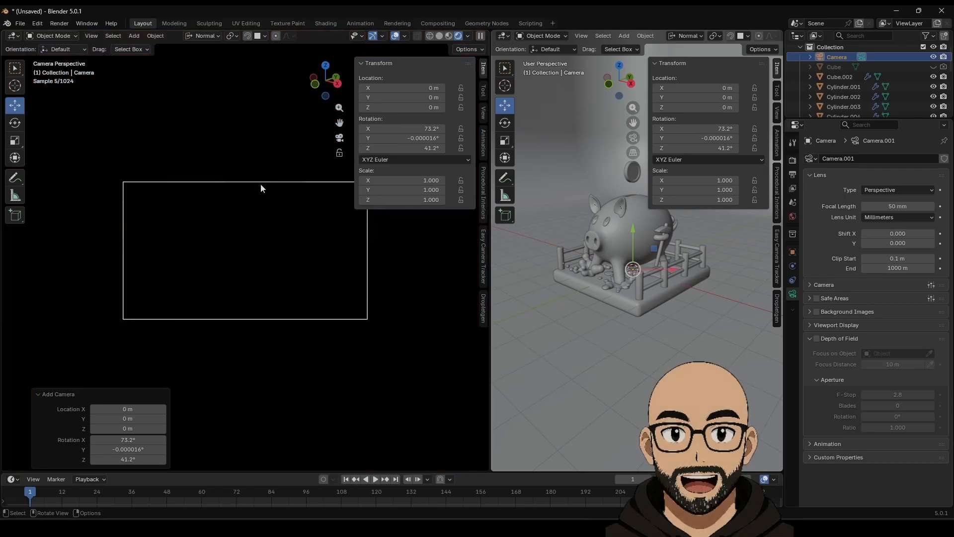
Step: Fit the camera frame to the rendered view and declutter it by hiding gizmos, overlays, side panels and the last operation's settings
key(Home)
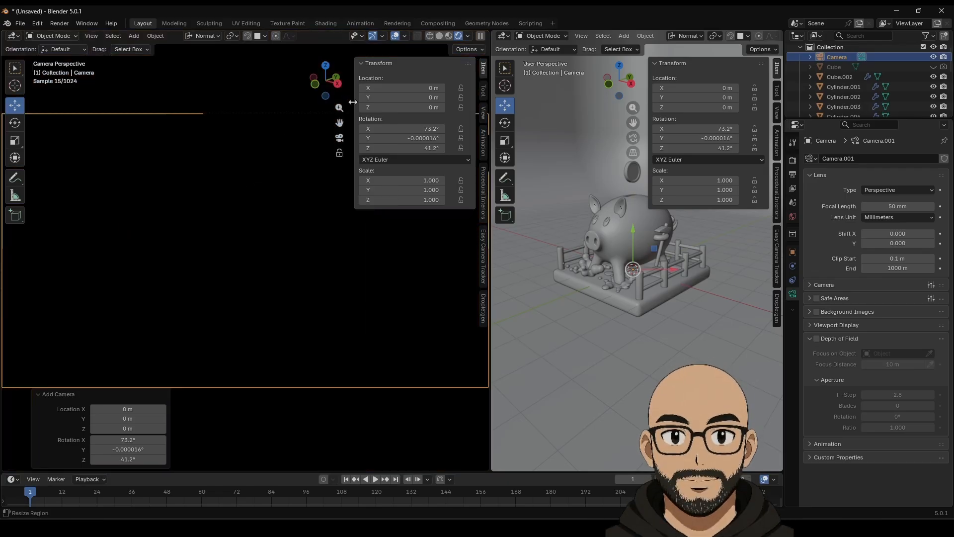
click(372, 36)
click(396, 36)
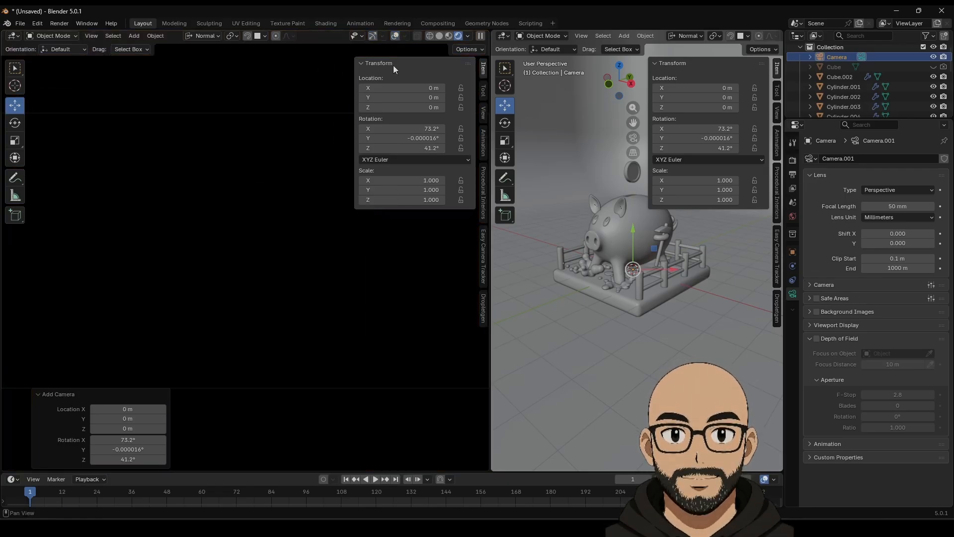
key(n)
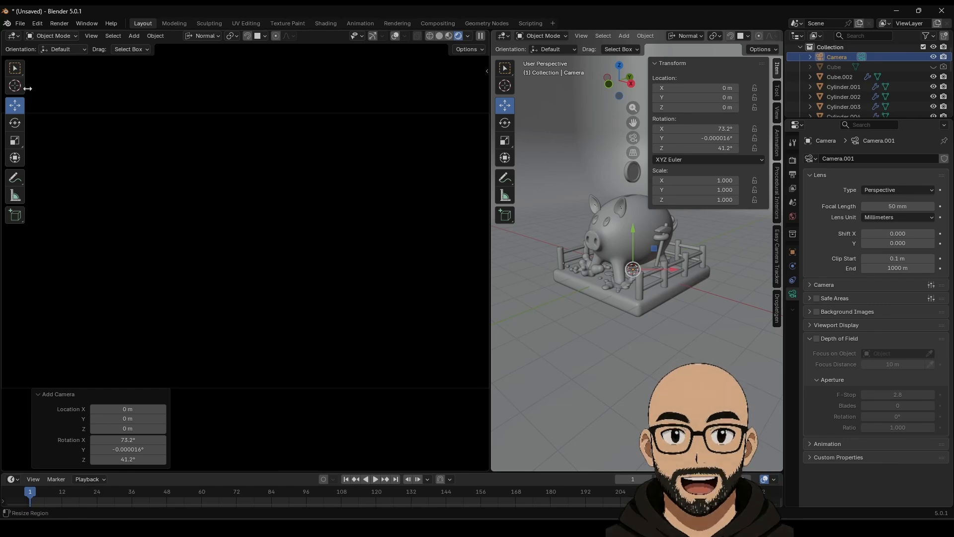
drag(27, 89, 10, 120)
click(12, 395)
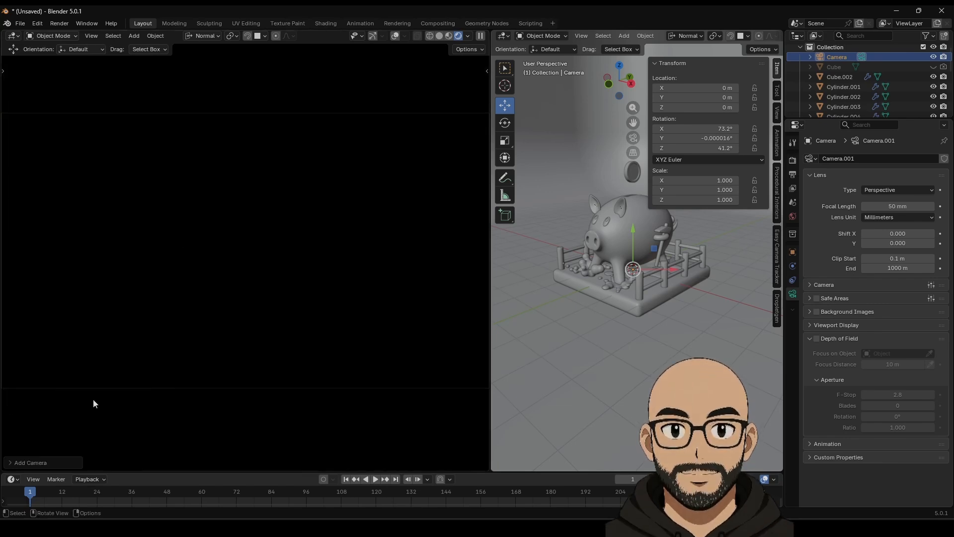
Step: Lock the camera to the rendered view so that navigating moves it
key(n)
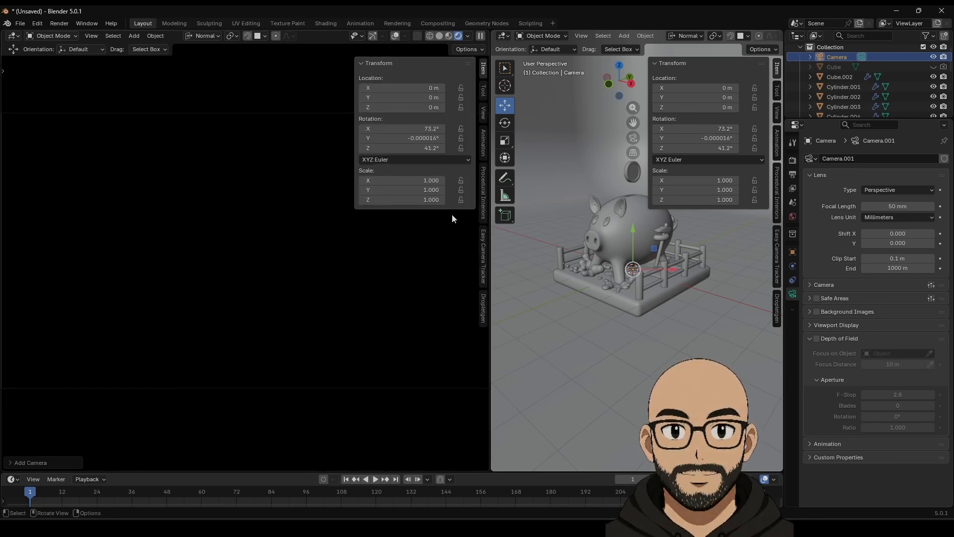
click(483, 113)
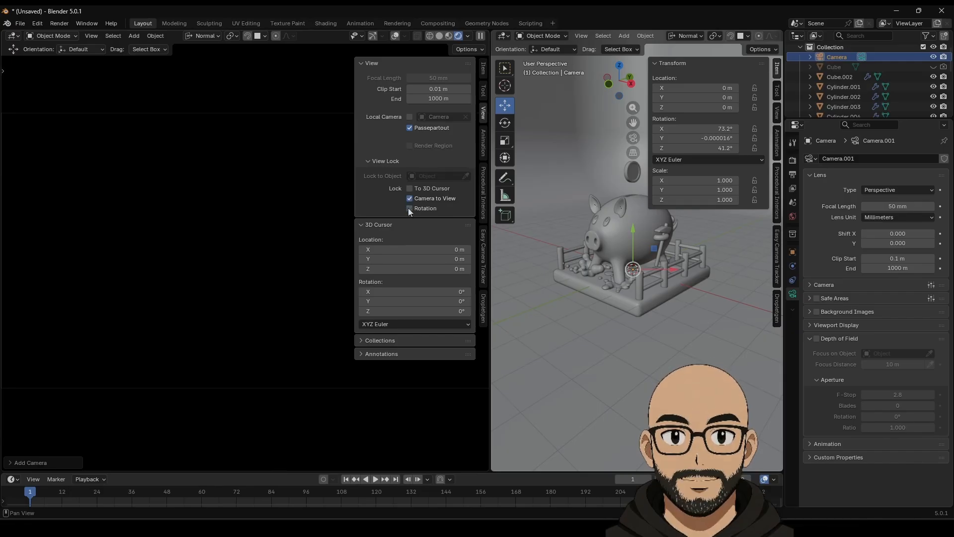
key(n)
Step: Pull the camera back and raise it to frame the whole diorama, at about X 8.3 m, Y -10.2 m, Z 6.1 m
scroll(293, 263, down, 10)
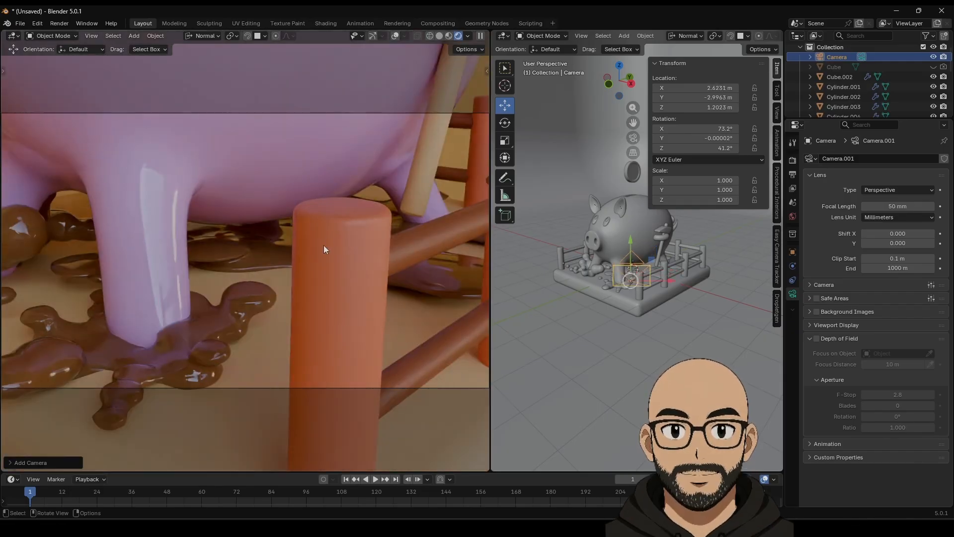
scroll(287, 257, down, 10)
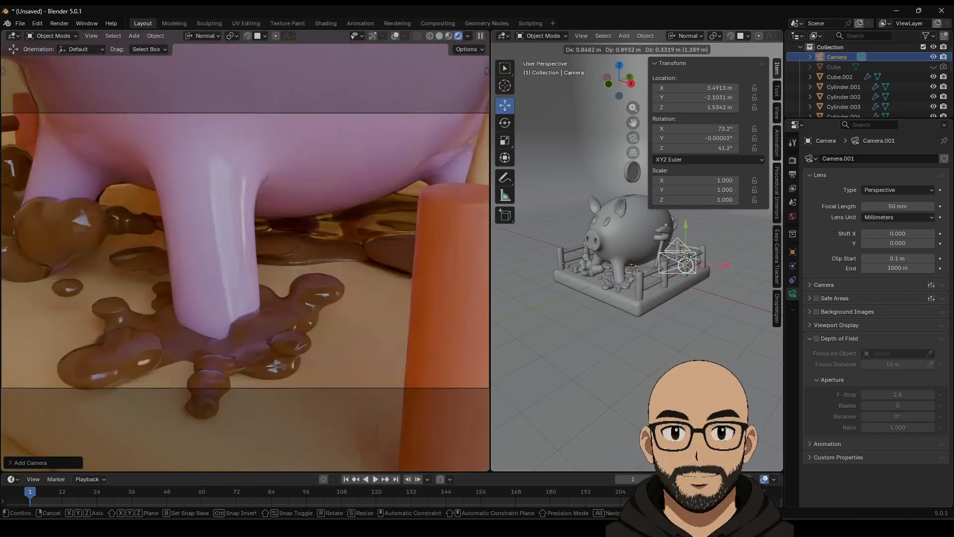
scroll(285, 267, down, 2)
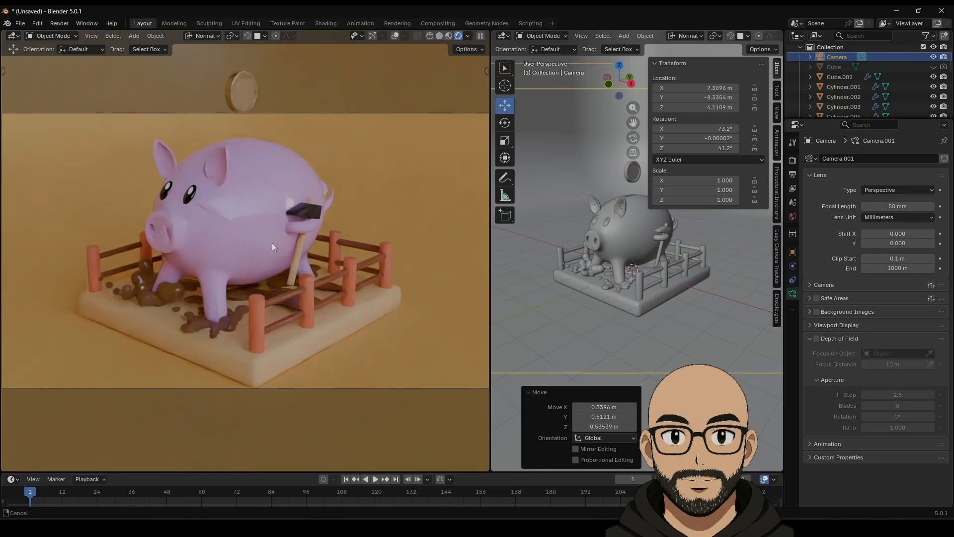
scroll(283, 259, down, 3)
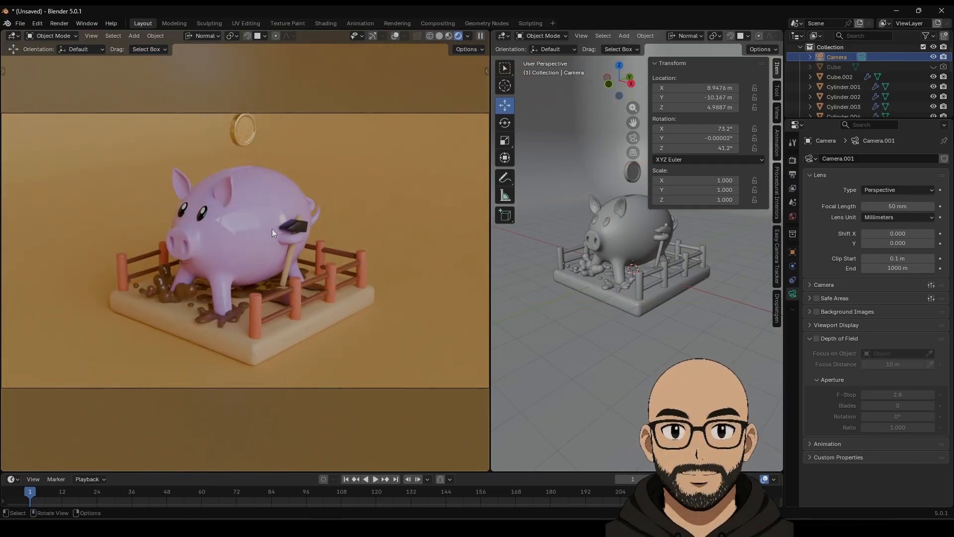
middle_drag(272, 229, 275, 235)
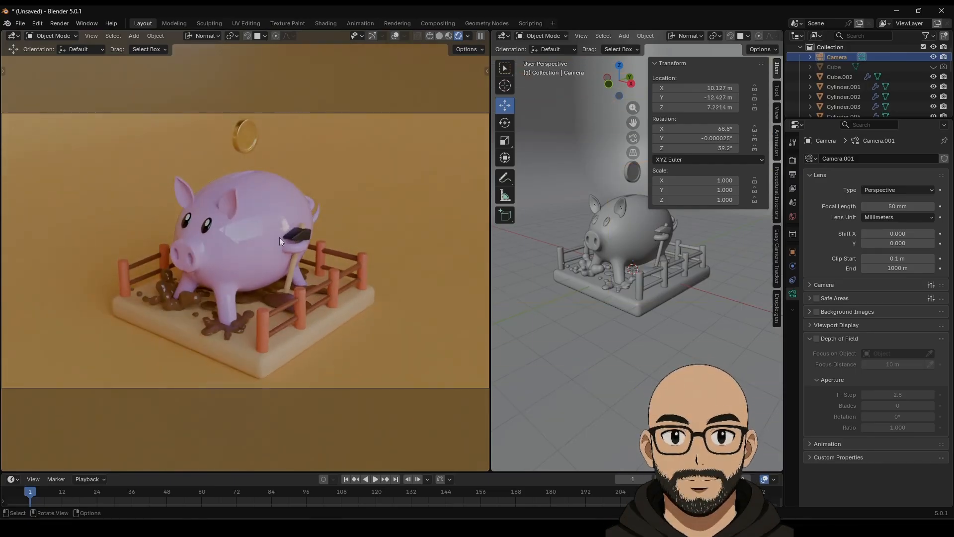
scroll(279, 240, down, 1)
scroll(272, 261, up, 1)
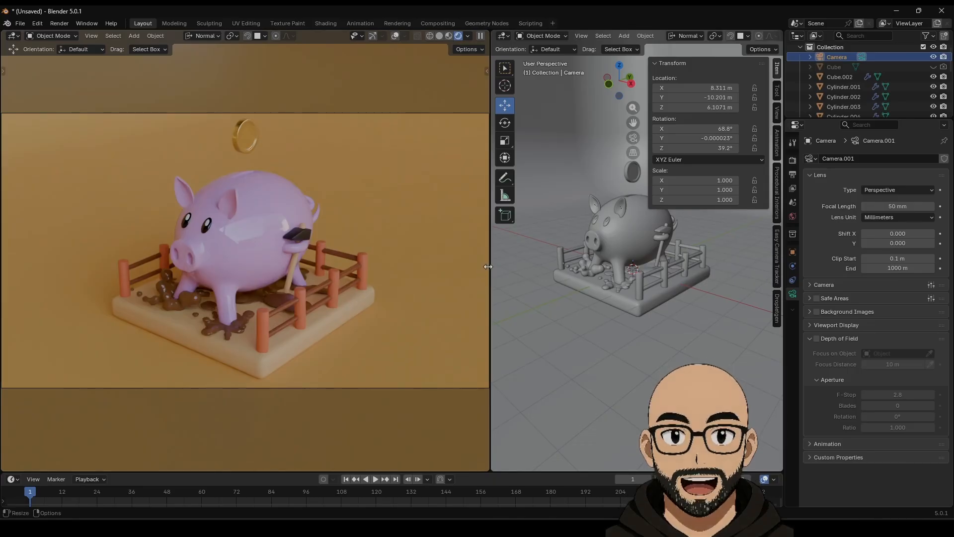
Step: Widen the solid-shaded working view and set the camera's passepartout to 1.000
drag(490, 269, 422, 269)
scroll(570, 309, down, 6)
middle_drag(625, 294, 629, 339)
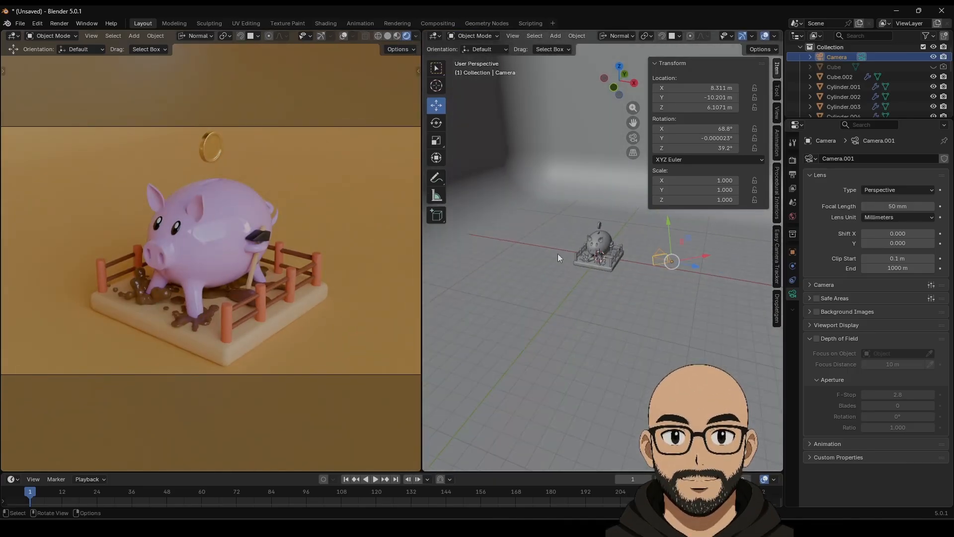
click(812, 324)
drag(895, 398, 935, 398)
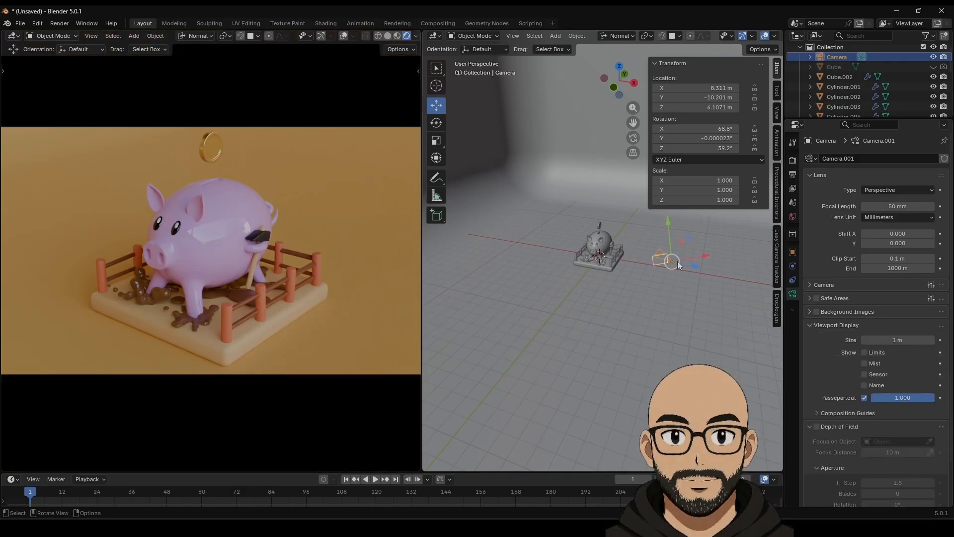
drag(917, 399, 894, 398)
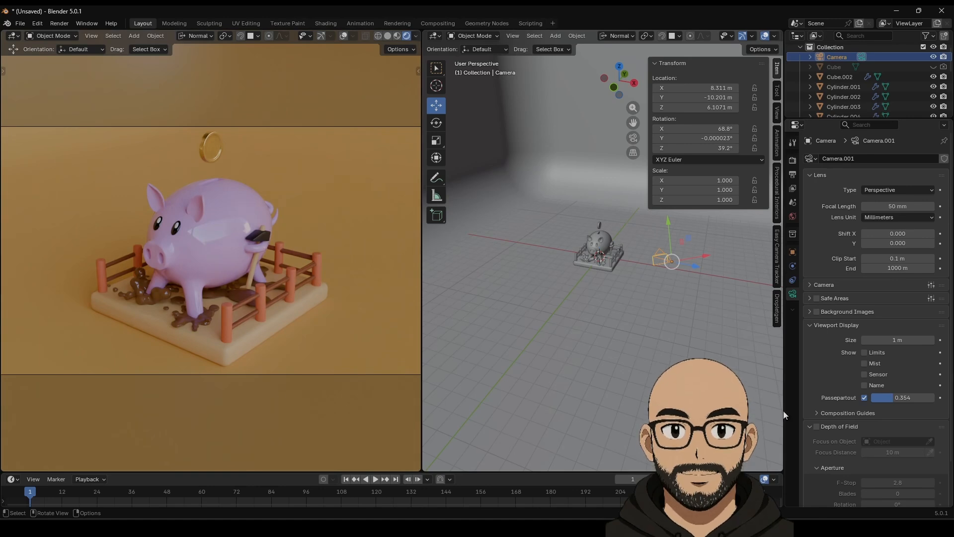
key(ctrl+z)
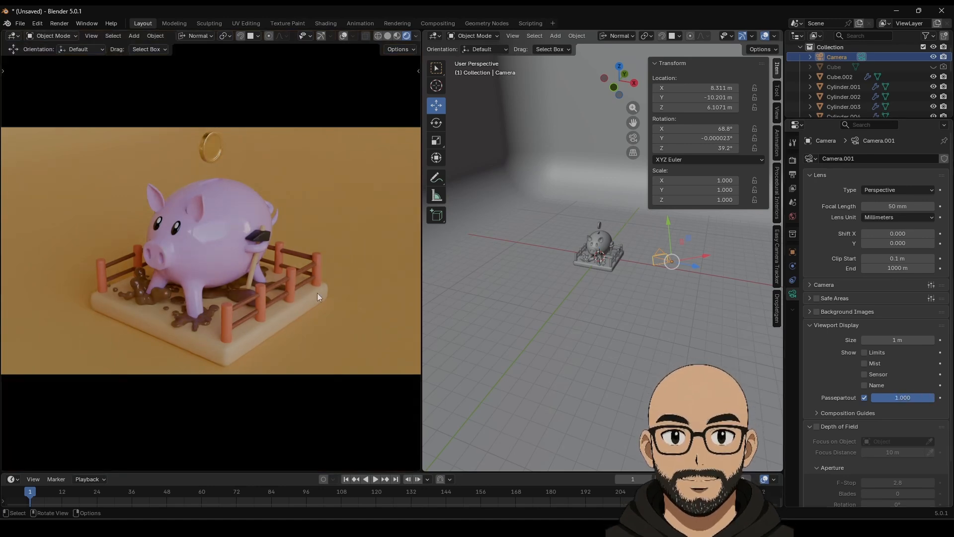
Step: Lower the camera to a near-horizontal angle on the diorama, with a rotation of about 85.2° on X and 35.2° on Z
middle_drag(276, 294, 264, 276)
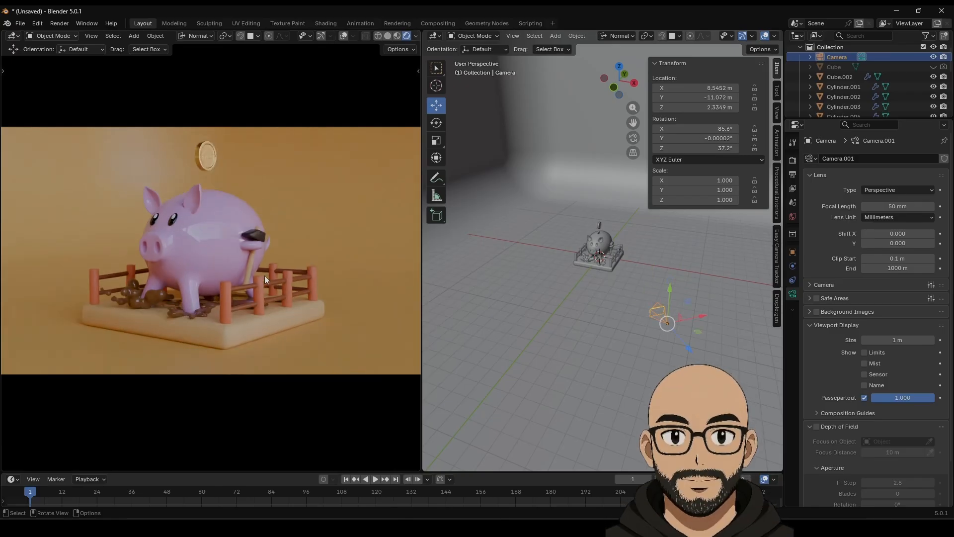
middle_drag(274, 294, 255, 276)
Step: Add one horizontal loop cut around the sides of the pen's base, centred with a factor of 0
scroll(608, 329, up, 6)
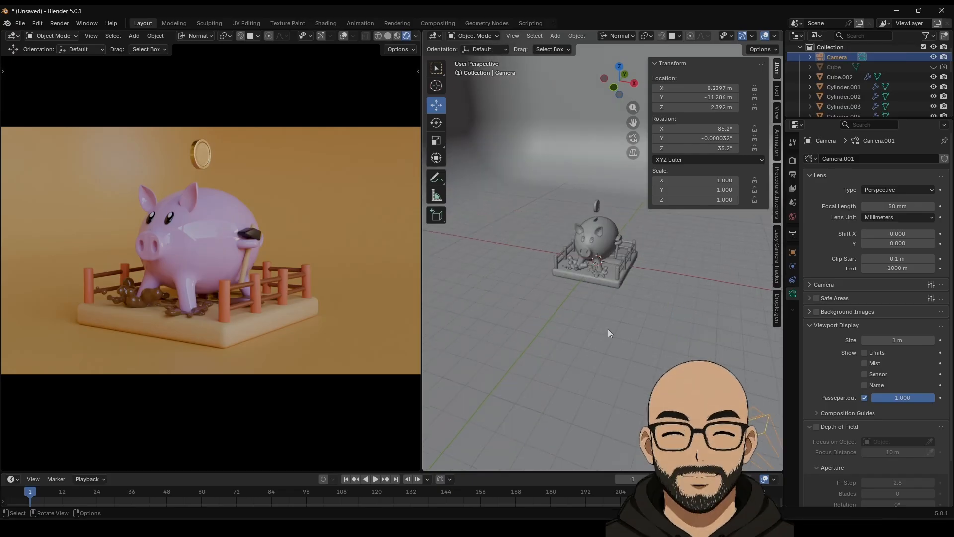
middle_drag(626, 340, 644, 317)
click(642, 316)
key(Tab)
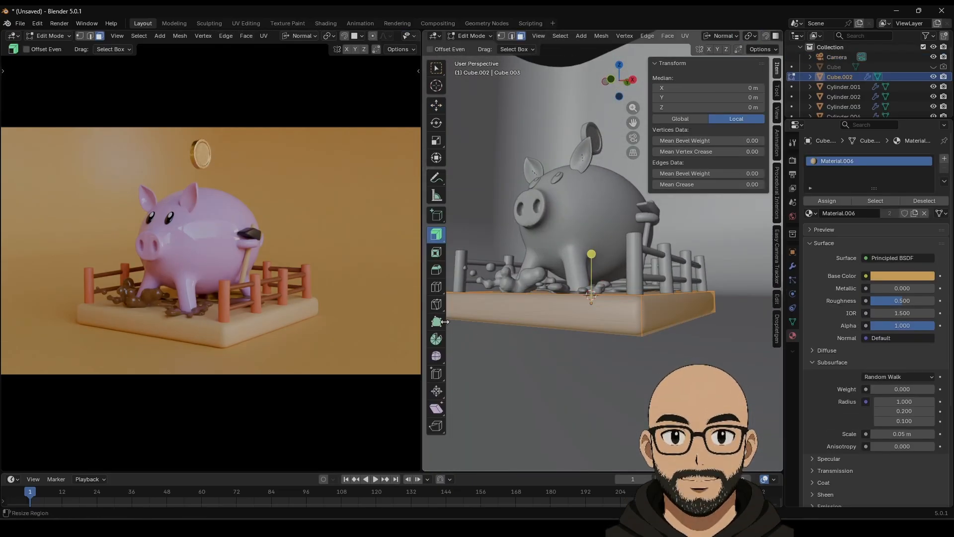
click(436, 287)
click(645, 316)
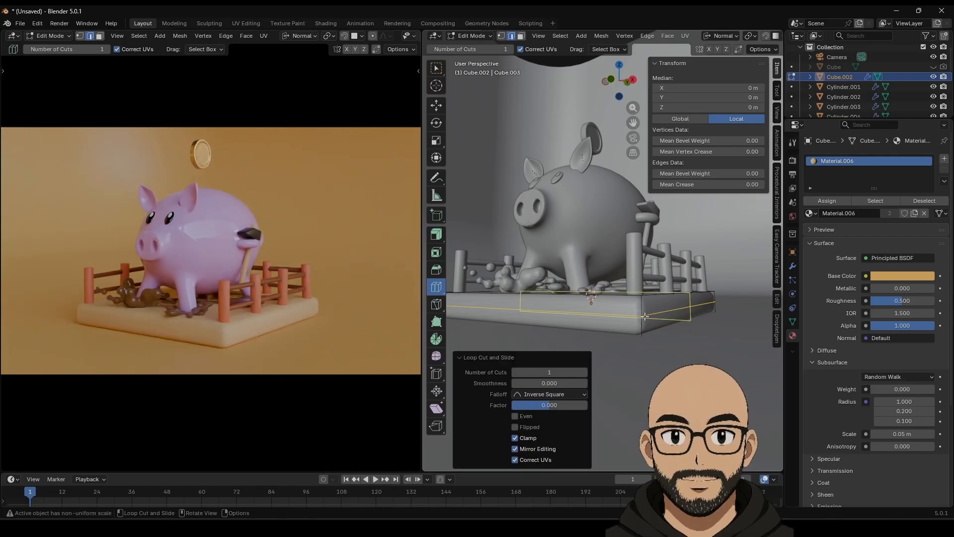
Step: Bevel the base's new edge loop into a narrow strip about 0.0443 m wide with 1 segment
right_click(645, 316)
click(617, 235)
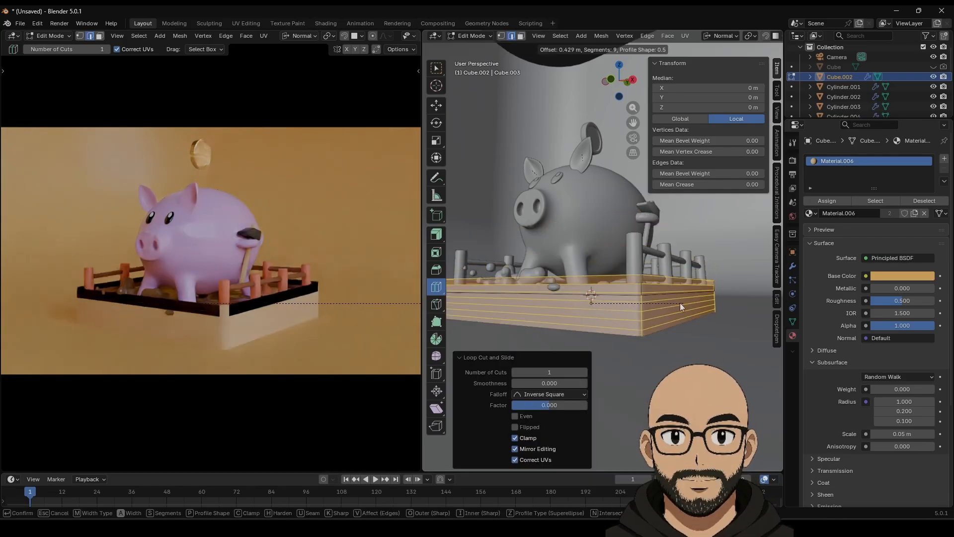
scroll(681, 305, down, 8)
click(664, 302)
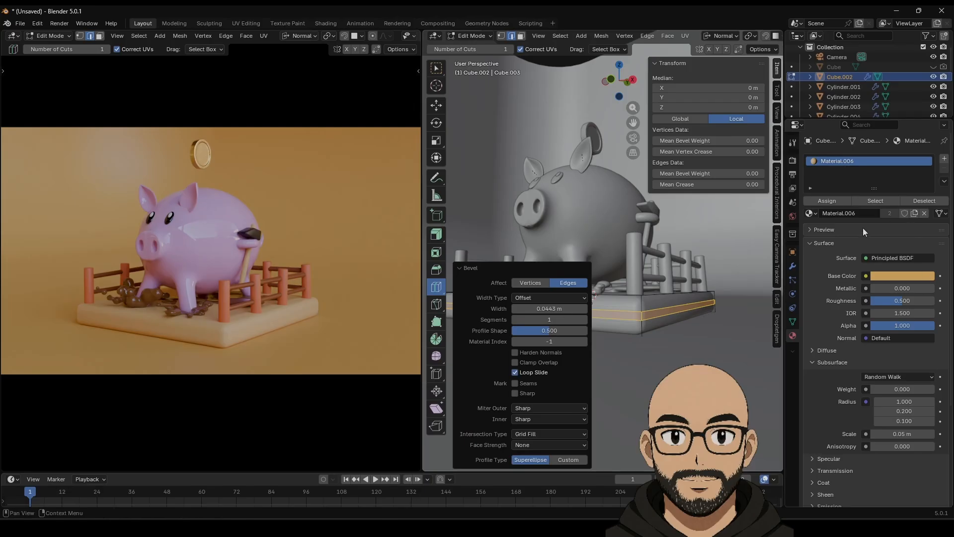
Step: Assign a new material in a second slot to the base's strip and give it the orange base colour #E78A32
click(829, 201)
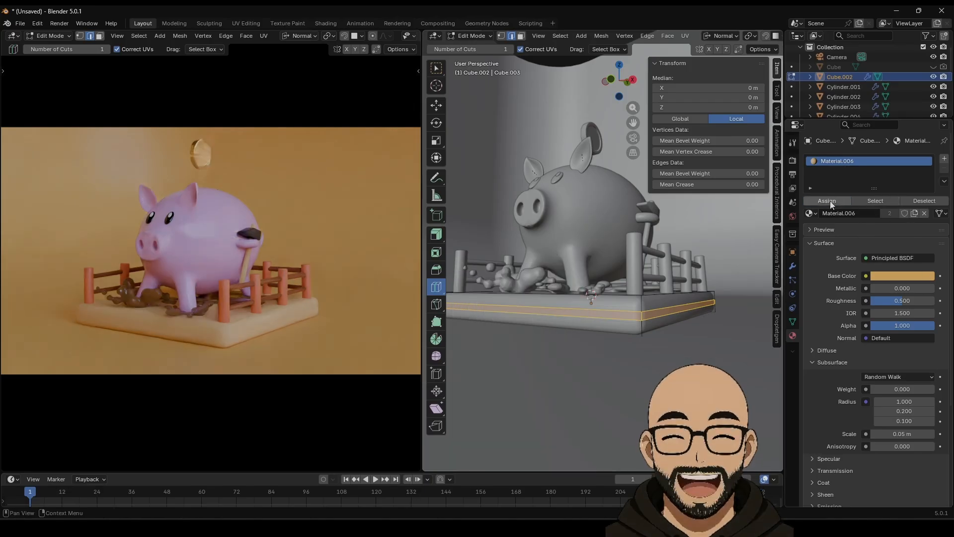
click(943, 159)
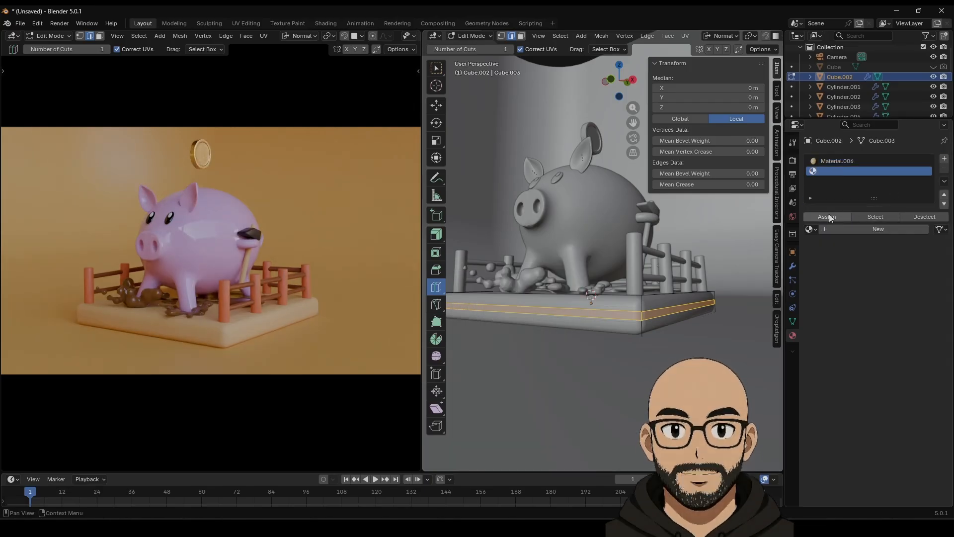
click(836, 230)
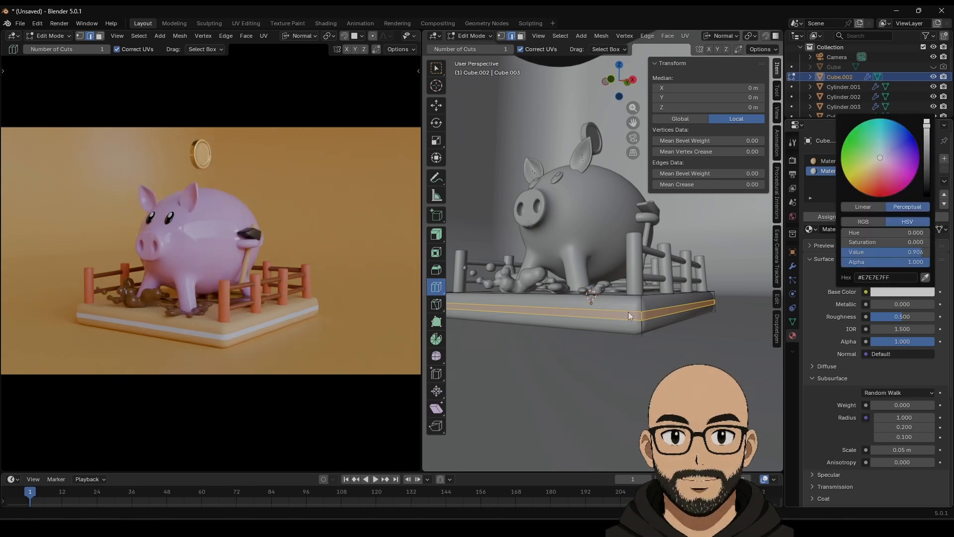
click(928, 291)
drag(876, 160, 866, 185)
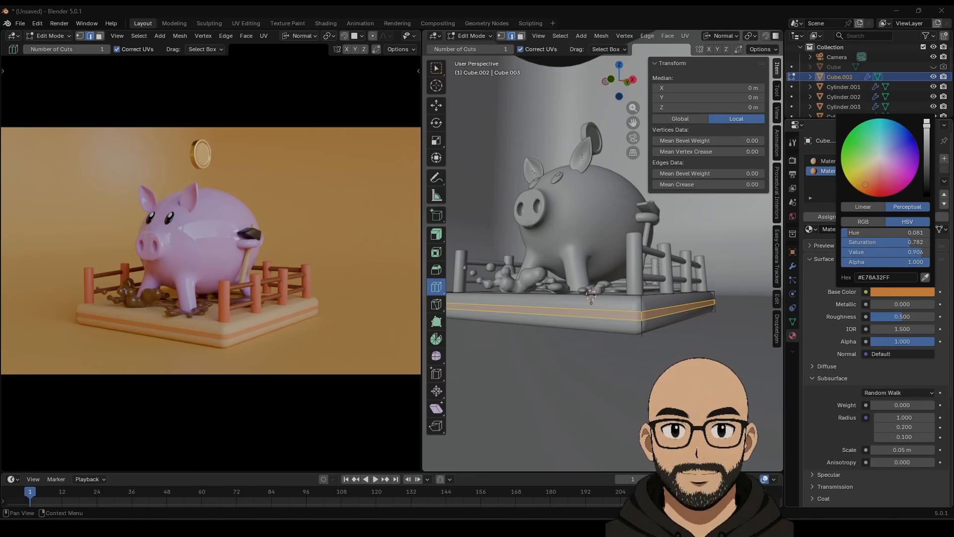
Step: Compare the model with the ceramic piggy bank reference image in the web browser
key(alt+Tab)
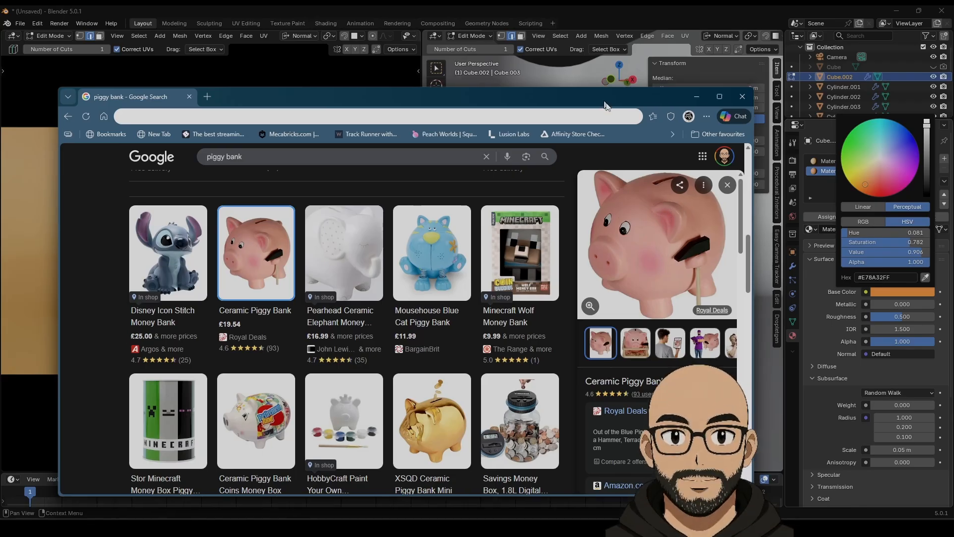
key(alt+Tab)
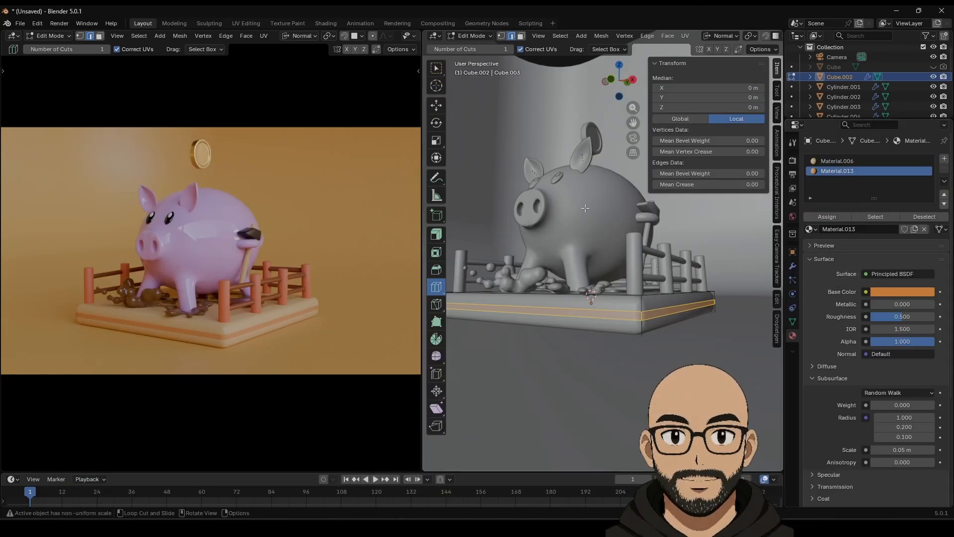
Step: Leave mesh editing of the base, select the pig's body and apply its Mirror and Subdivision modifiers
key(Tab)
click(589, 219)
middle_drag(589, 218, 526, 266)
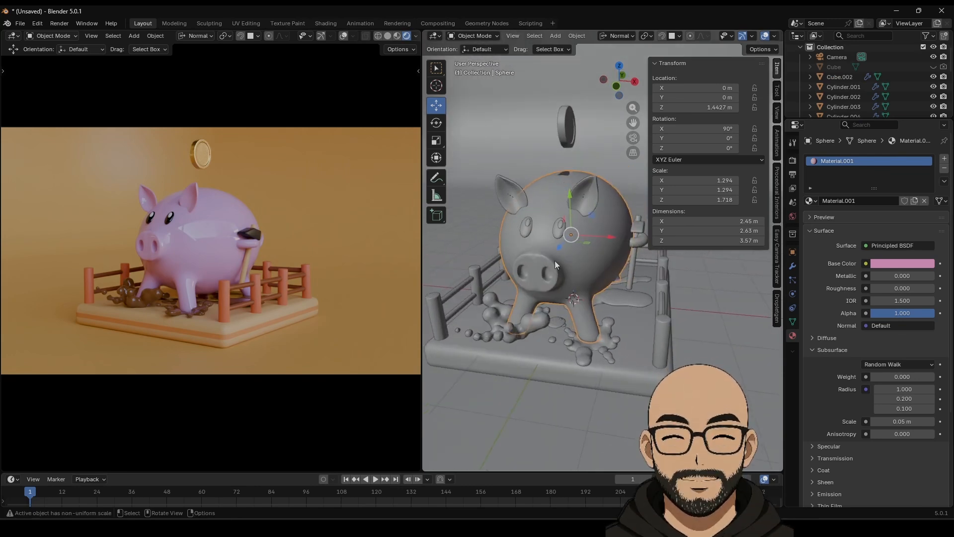
scroll(537, 277, up, 5)
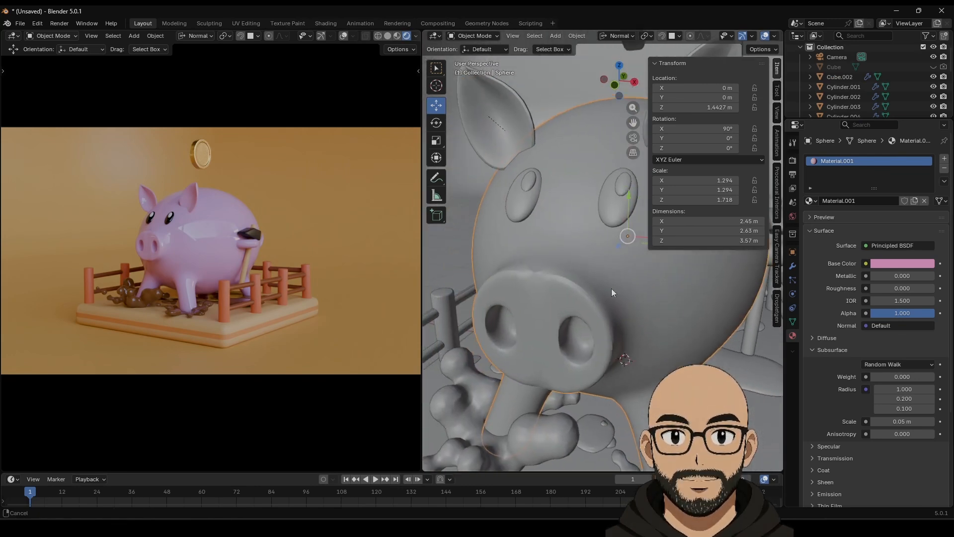
middle_drag(578, 288, 572, 353)
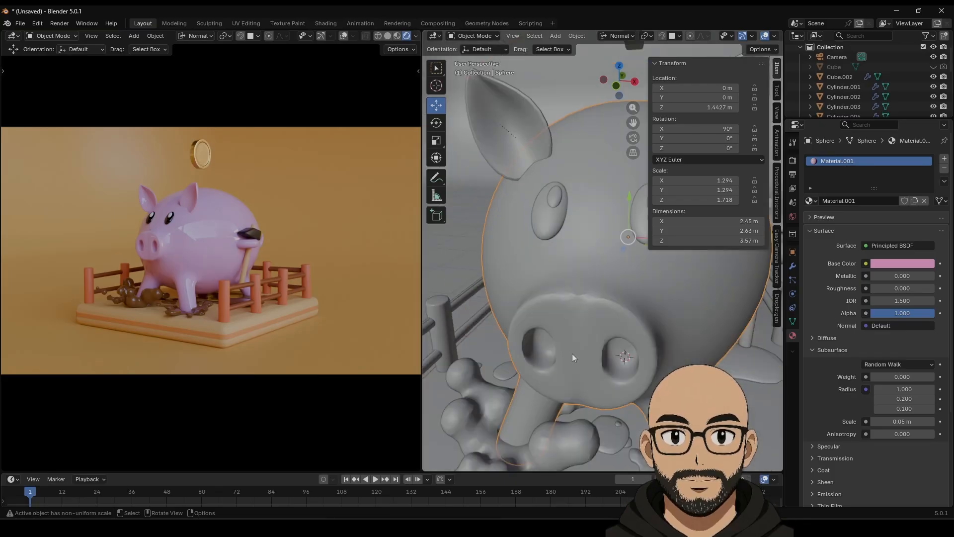
middle_drag(602, 287, 574, 299)
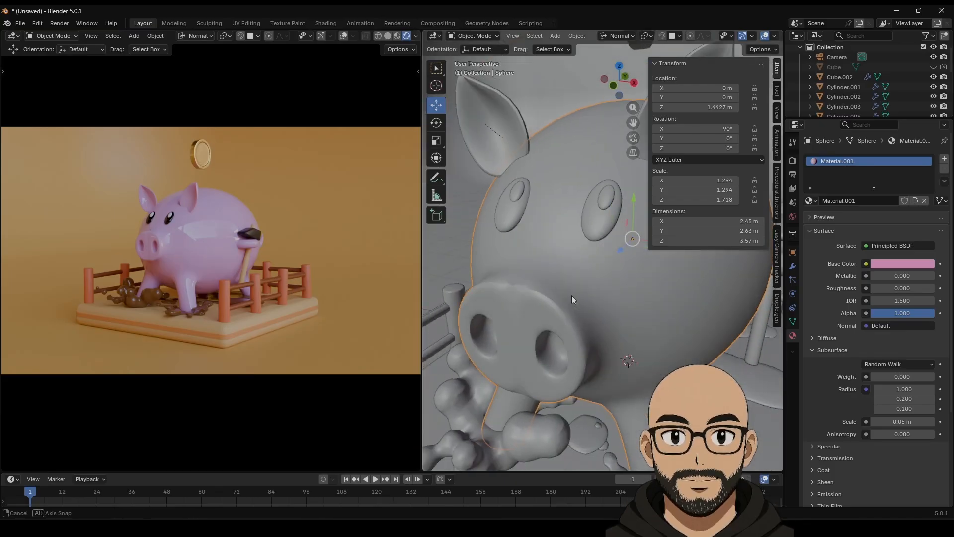
click(792, 267)
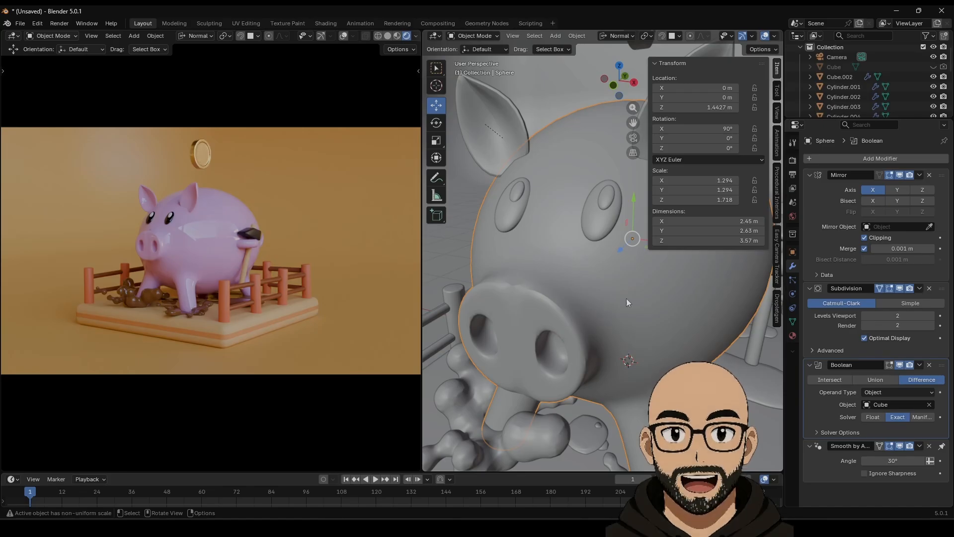
click(921, 175)
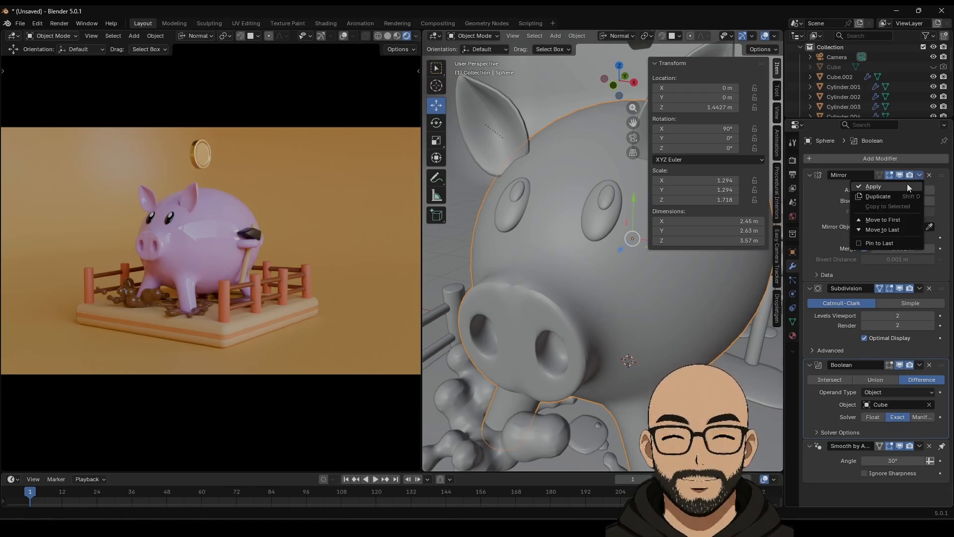
click(909, 187)
click(920, 176)
click(912, 187)
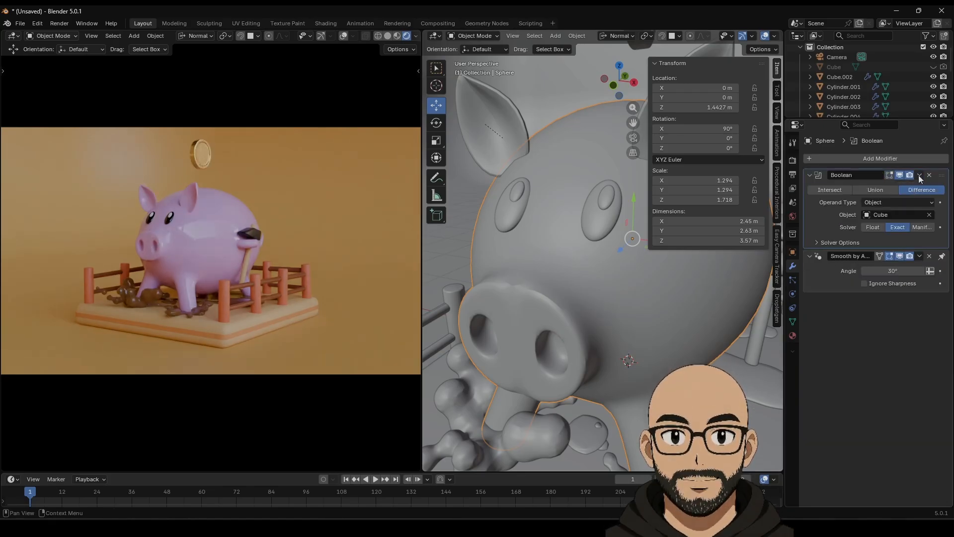
Step: Apply the Boolean and Smooth by Angle modifiers on the pig's body and delete the hidden Cube cutter
click(920, 176)
click(912, 187)
click(920, 175)
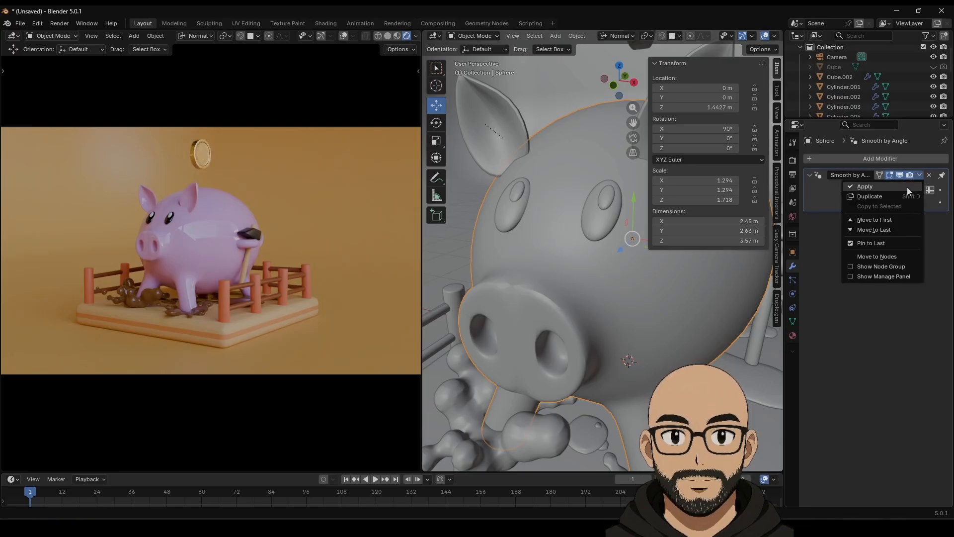
click(910, 187)
click(833, 67)
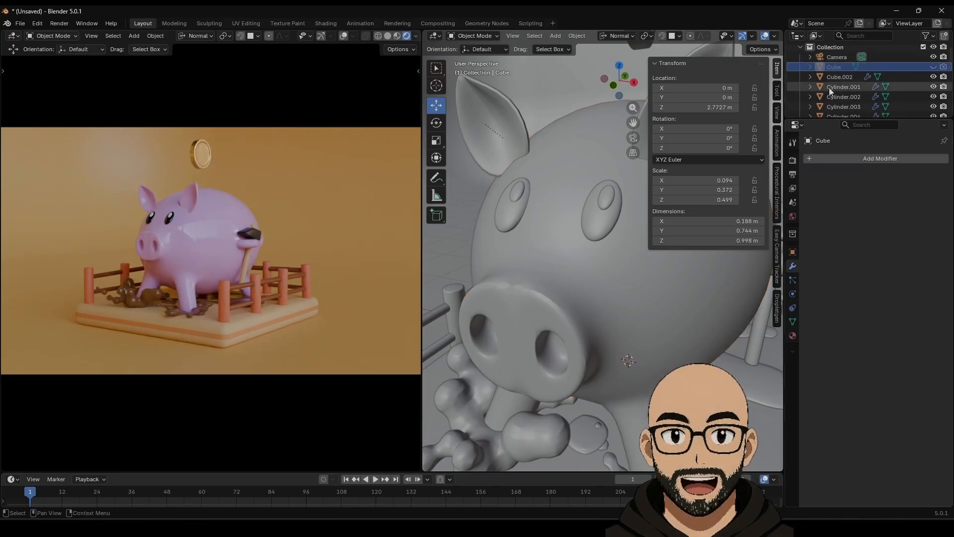
key(x)
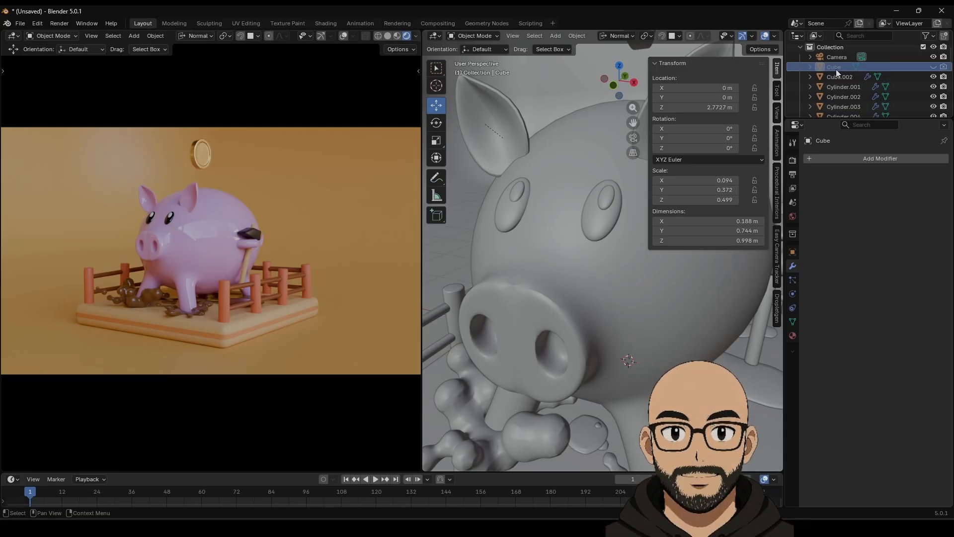
Step: Select the pig's body and open it in the Sculpting workspace, with the snout in close view
click(589, 305)
scroll(606, 261, down, 4)
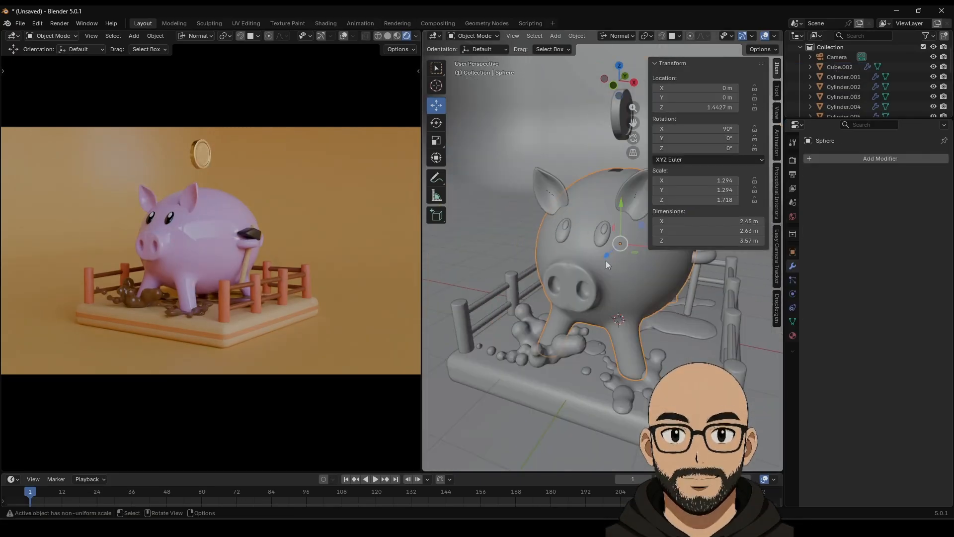
middle_drag(606, 261, 569, 261)
scroll(577, 255, up, 2)
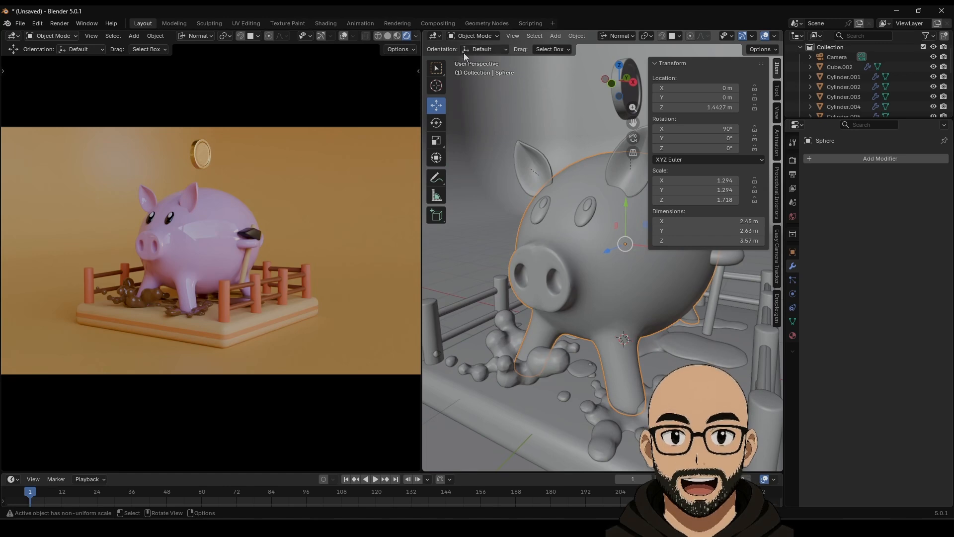
click(204, 23)
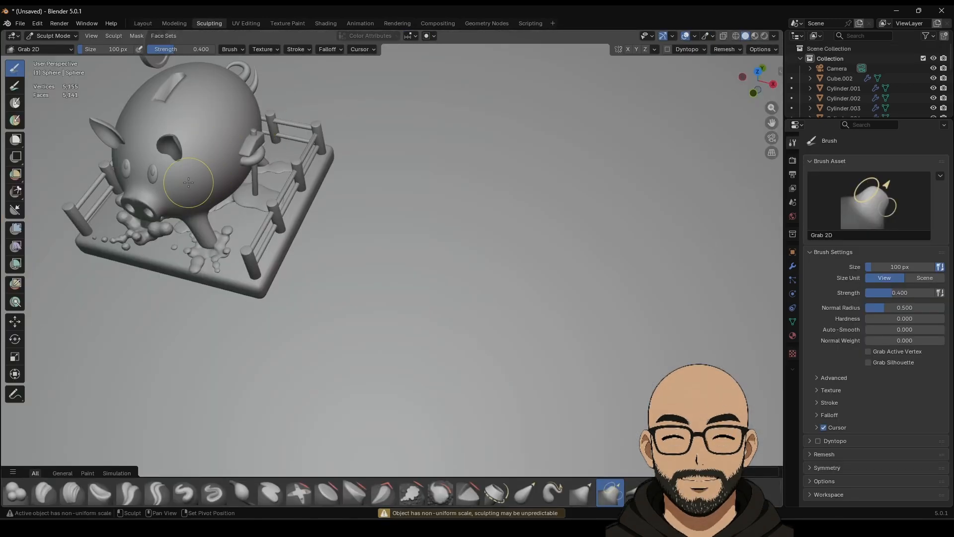
shift+middle_drag(189, 183, 402, 251)
scroll(423, 316, up, 6)
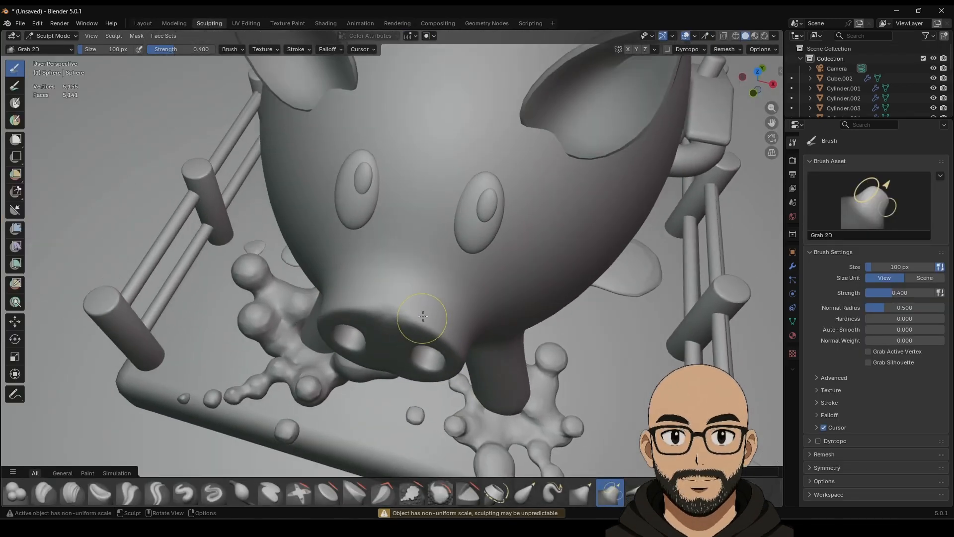
middle_drag(423, 317, 411, 220)
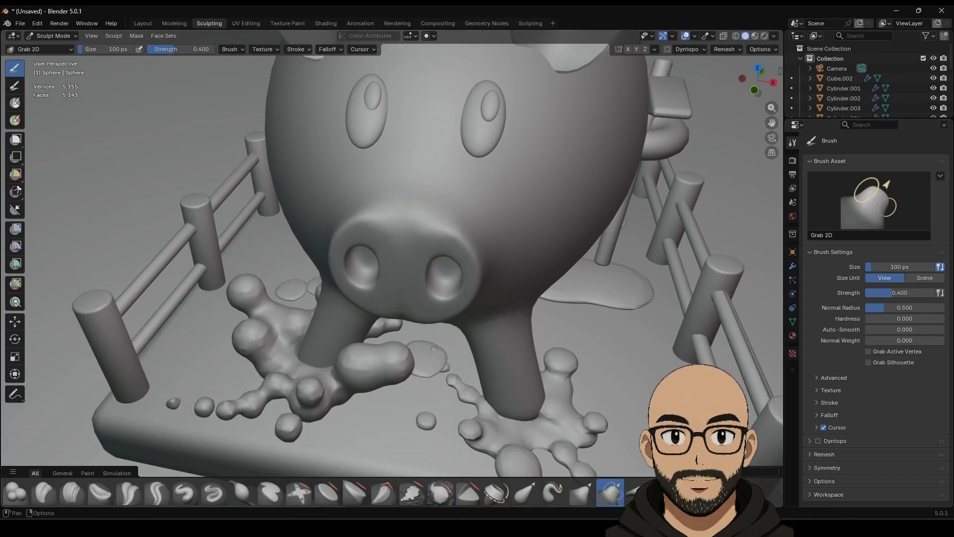
Step: Reshape the upper rim of the pig's snout with the Grab brush at 100 px and 0.400 strength, and smooth it
click(576, 488)
middle_drag(415, 234, 407, 225)
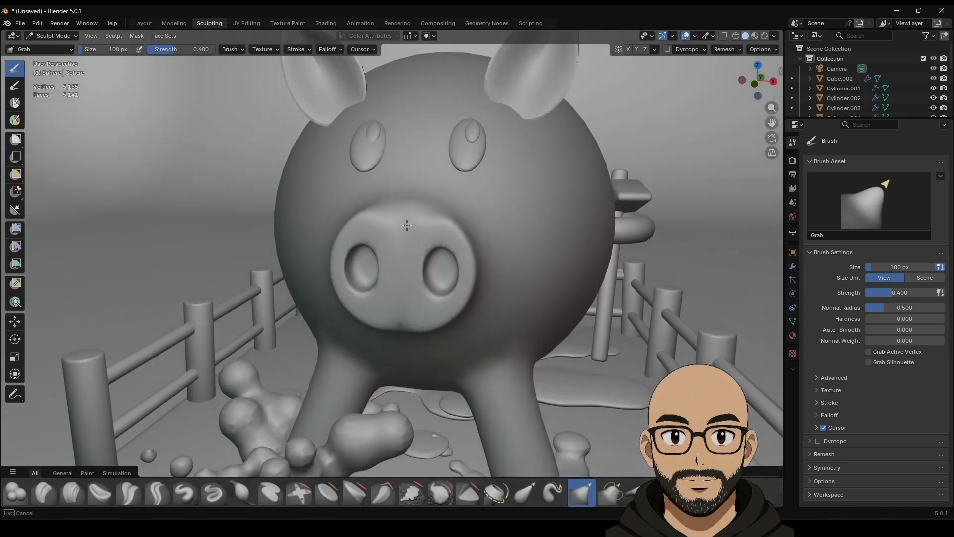
mouse_move(407, 225)
mouse_down()
mouse_move(433, 220)
mouse_move(382, 212)
mouse_move(376, 220)
mouse_up()
middle_drag(422, 211, 341, 298)
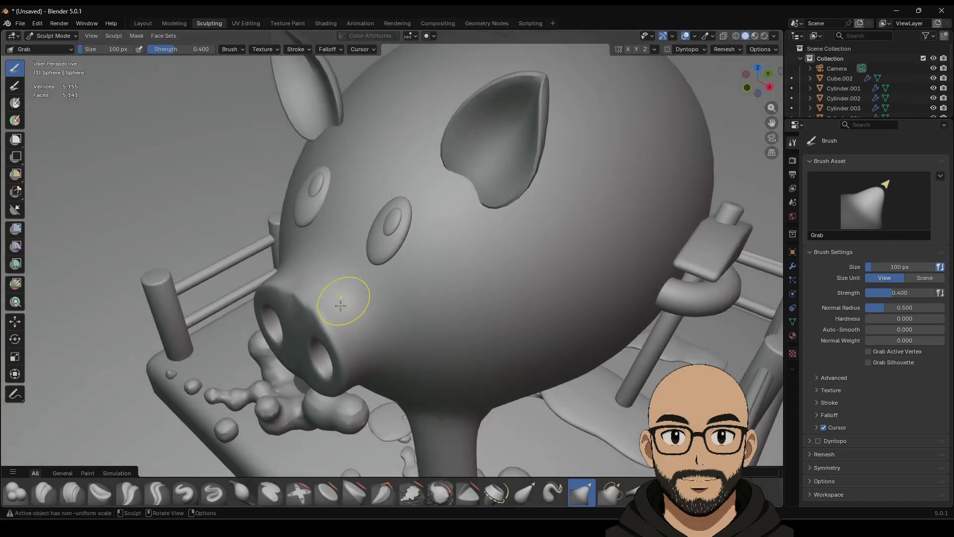
mouse_move(277, 270)
shift+mouse_down()
mouse_move(315, 292)
mouse_move(272, 266)
shift+mouse_up()
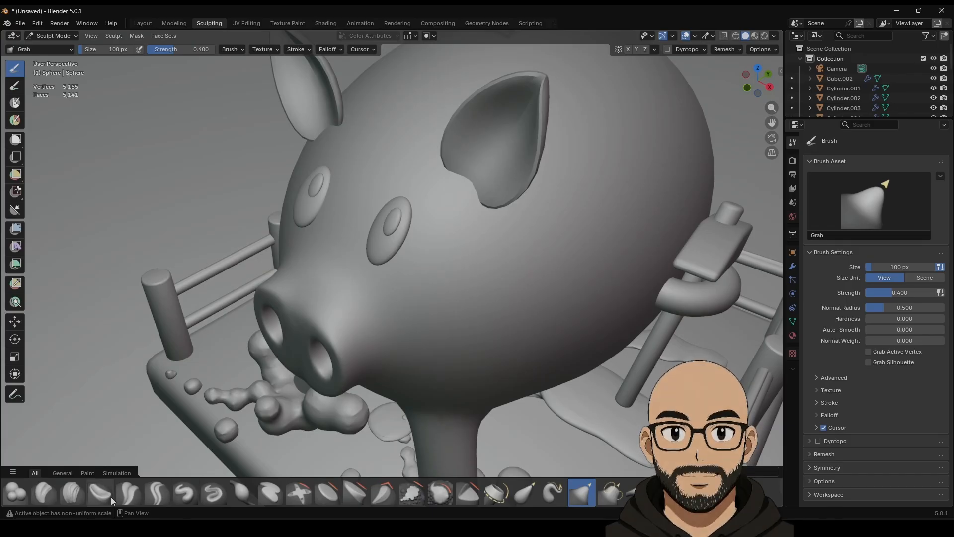
Step: Sculpt strokes around the snout's rim and nostrils with the Crease Polish brush at 100 px and 0.250 strength
click(129, 494)
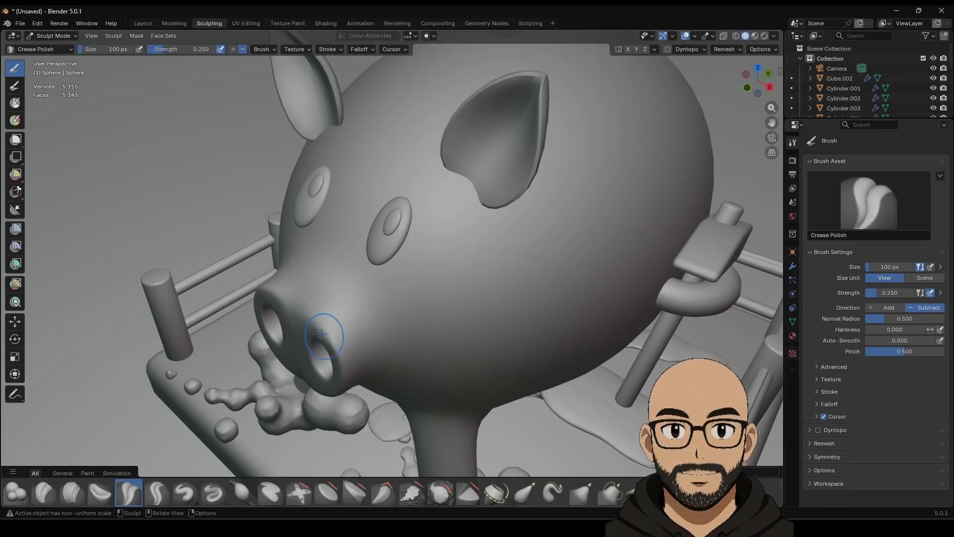
mouse_move(336, 347)
middle_down()
mouse_move(351, 352)
mouse_move(329, 226)
mouse_move(387, 219)
mouse_move(448, 235)
mouse_move(486, 214)
mouse_move(510, 296)
middle_up()
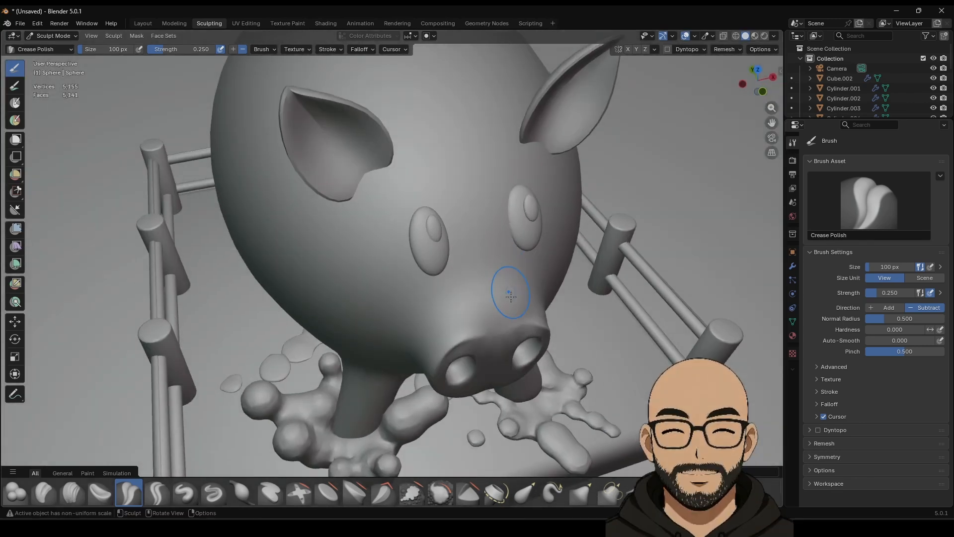
mouse_move(521, 338)
mouse_down()
mouse_move(463, 338)
mouse_move(490, 325)
mouse_move(465, 320)
mouse_move(497, 332)
mouse_move(482, 338)
mouse_move(501, 346)
mouse_up()
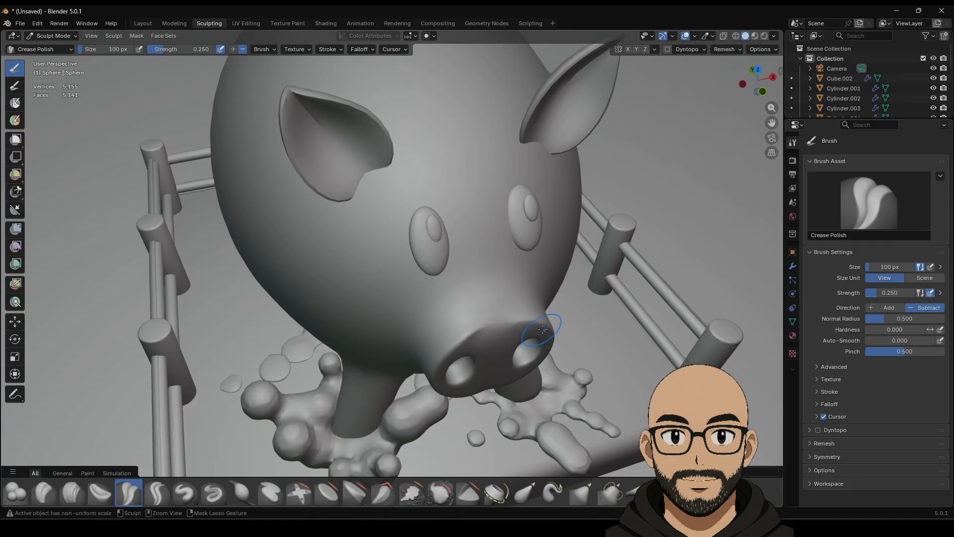
middle_drag(522, 330, 320, 203)
drag(321, 202, 330, 235)
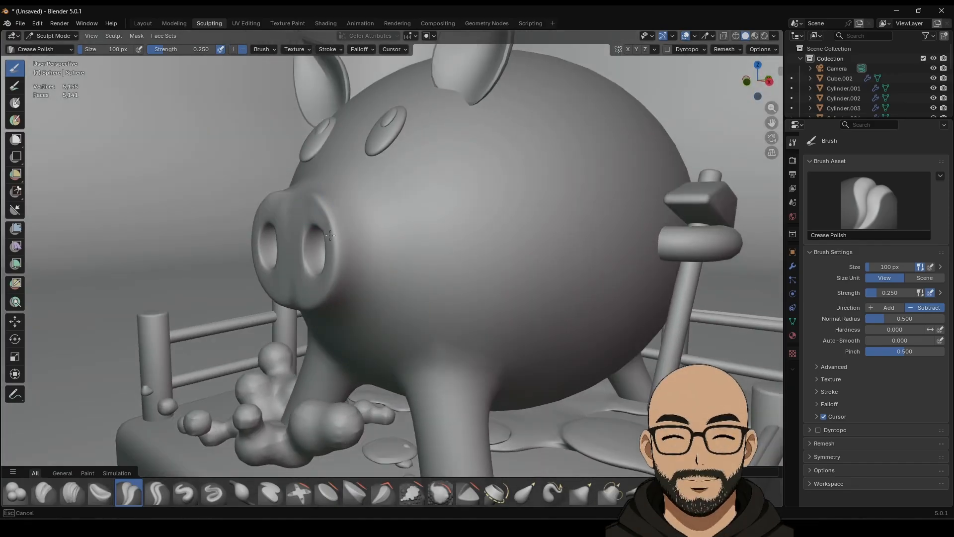
drag(331, 286, 306, 261)
Step: Examine the pig's ears, front legs and coin slot from several sides for areas to refine by sculpting
middle_drag(471, 254, 453, 170)
scroll(454, 170, down, 3)
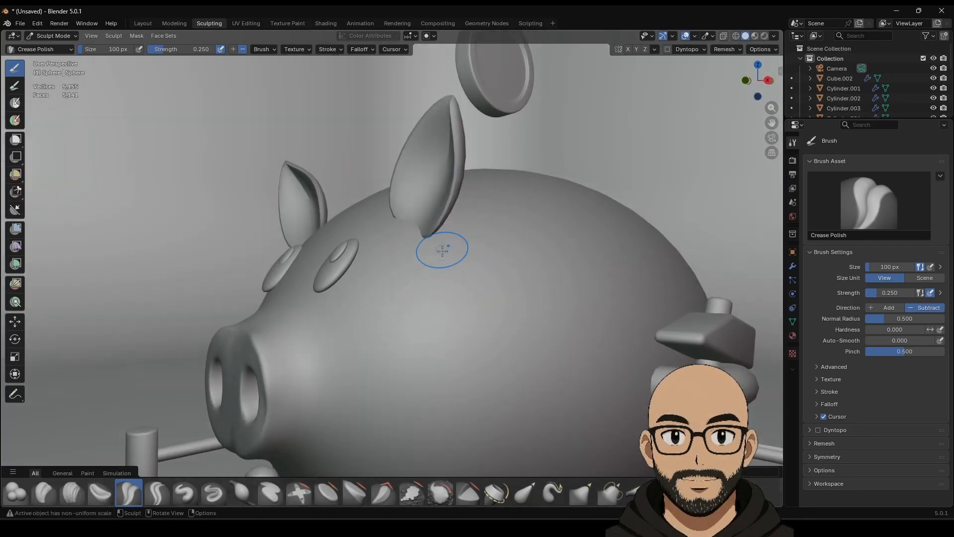
scroll(433, 341, down, 4)
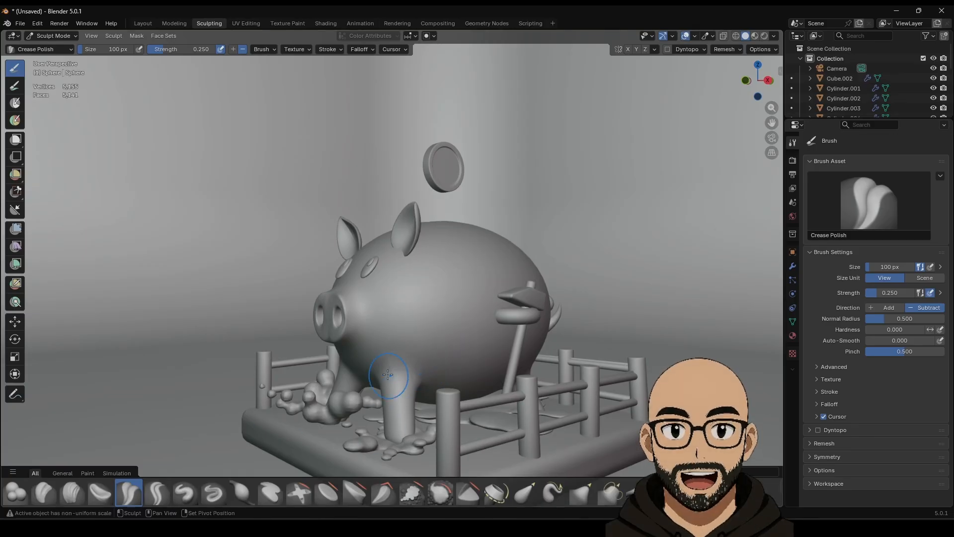
middle_drag(425, 344, 386, 353)
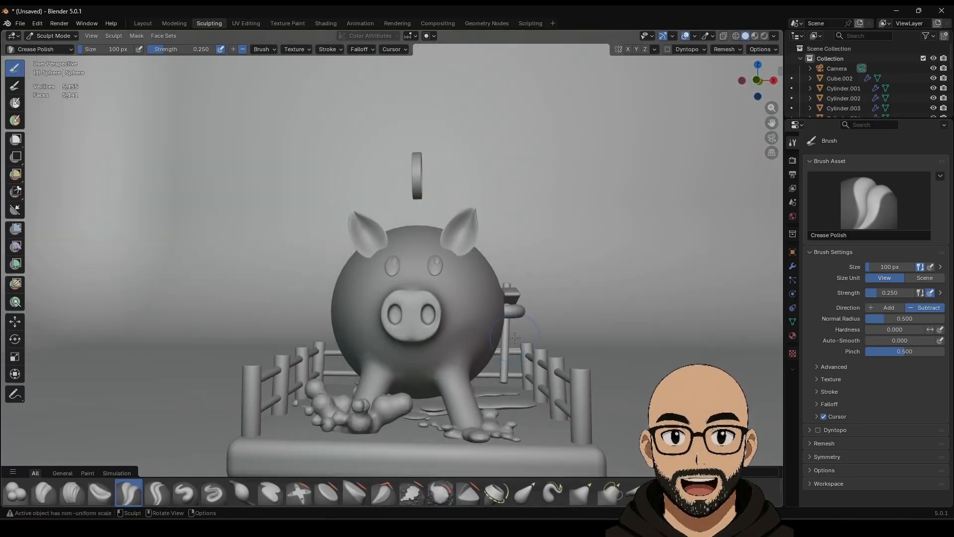
shift+drag(386, 354, 372, 368)
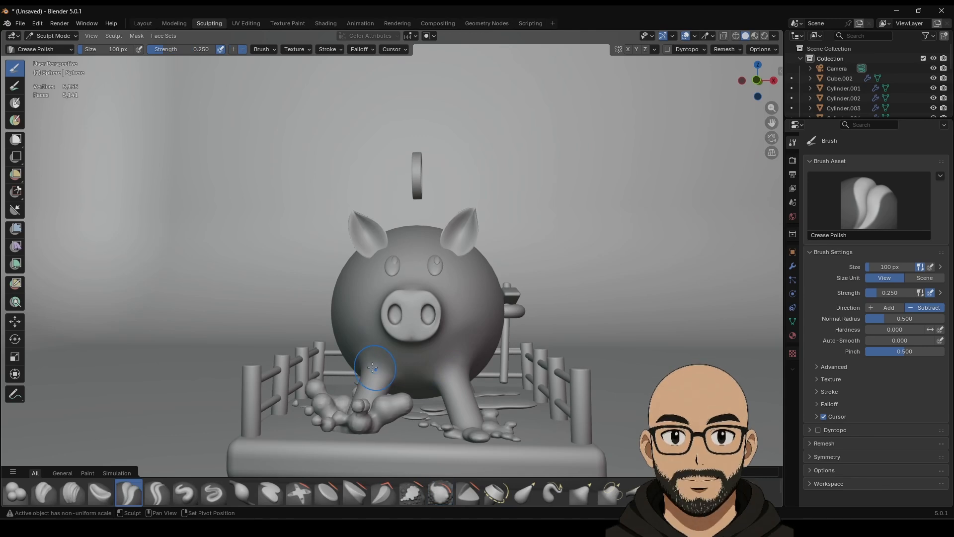
mouse_move(395, 360)
middle_down()
mouse_move(485, 404)
mouse_move(468, 376)
mouse_move(512, 351)
mouse_move(592, 373)
mouse_move(512, 294)
mouse_move(524, 273)
middle_up()
scroll(546, 352, up, 4)
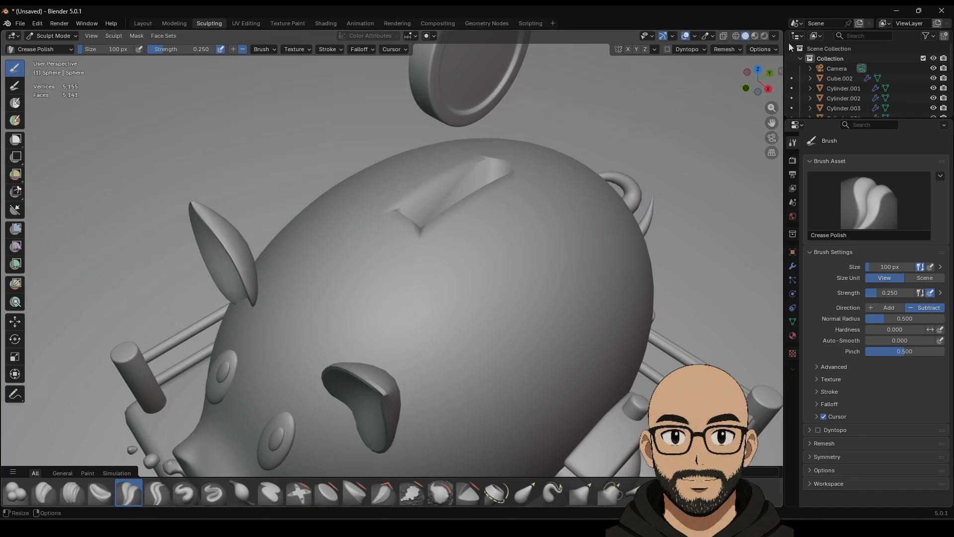
Step: Return to the Layout workspace and widen the modelling viewport, making the rendered view narrower
click(142, 24)
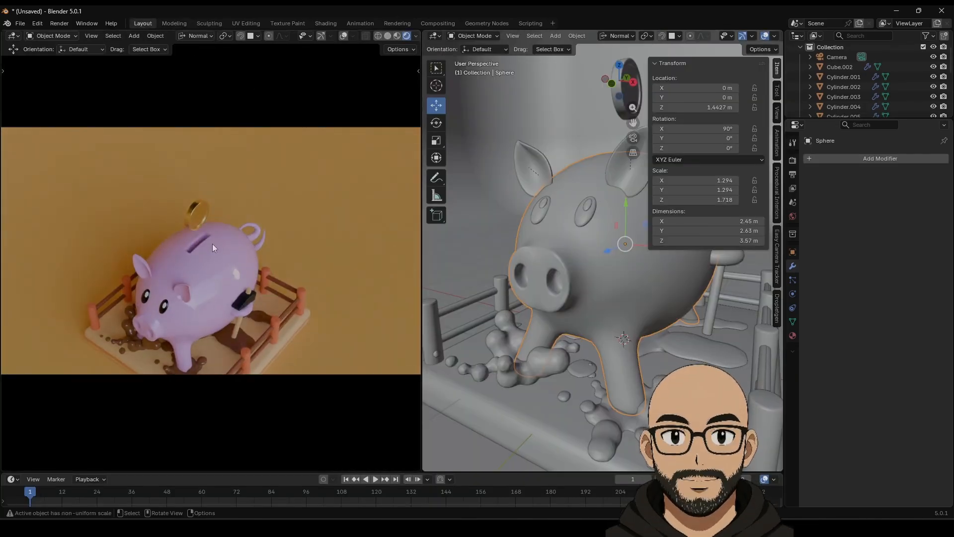
middle_drag(219, 270, 258, 281)
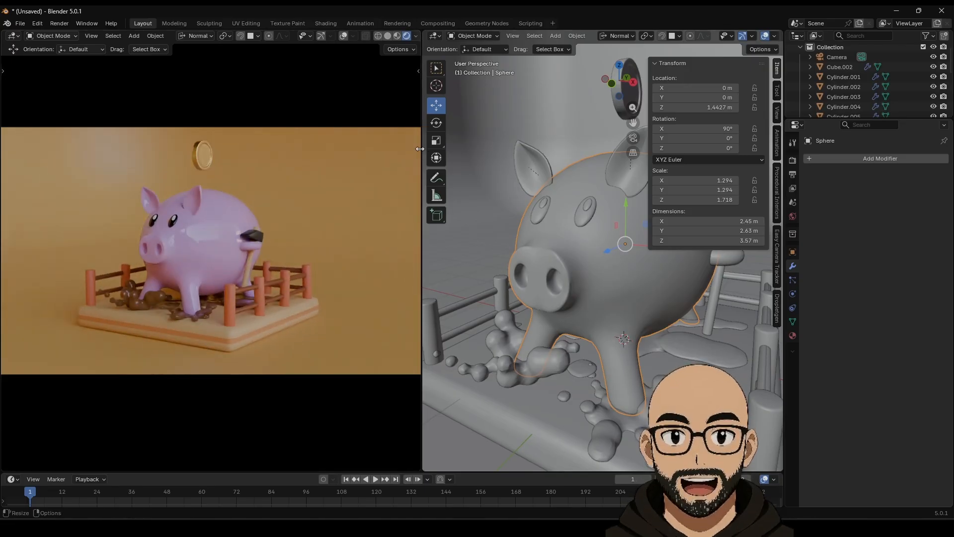
drag(421, 149, 284, 149)
click(297, 157)
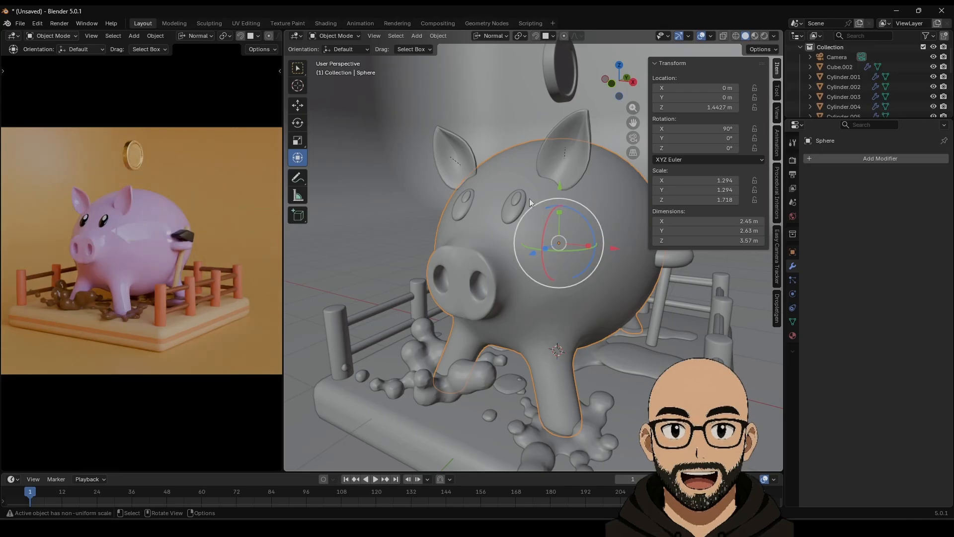
Step: Unwrap the pig's whole body mesh with Smart UV Project at a 66° angle limit and return to object mode
key(Tab)
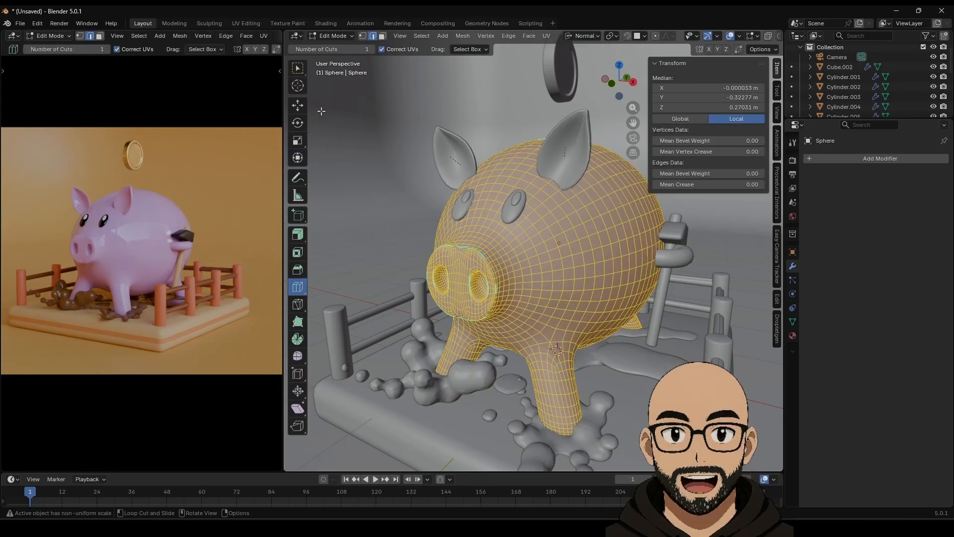
click(297, 106)
click(546, 37)
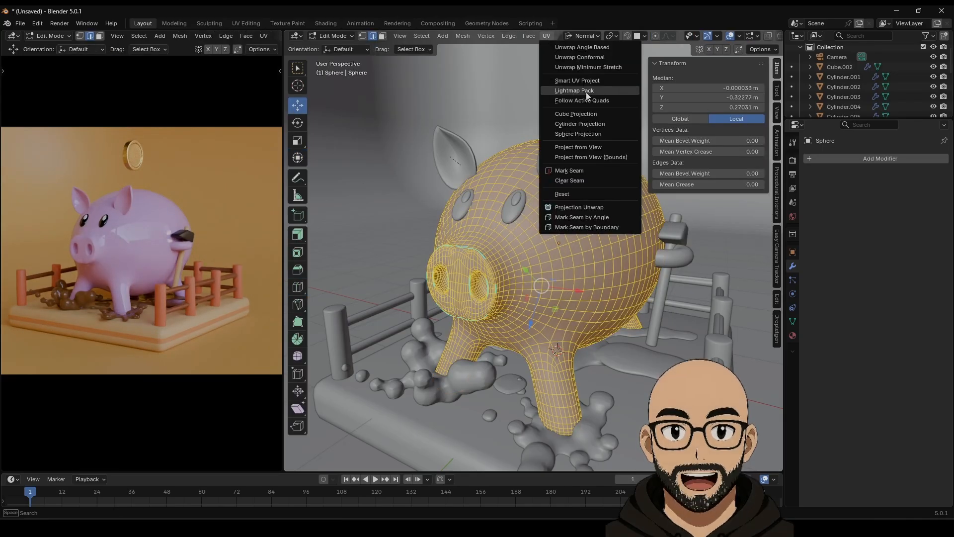
click(571, 81)
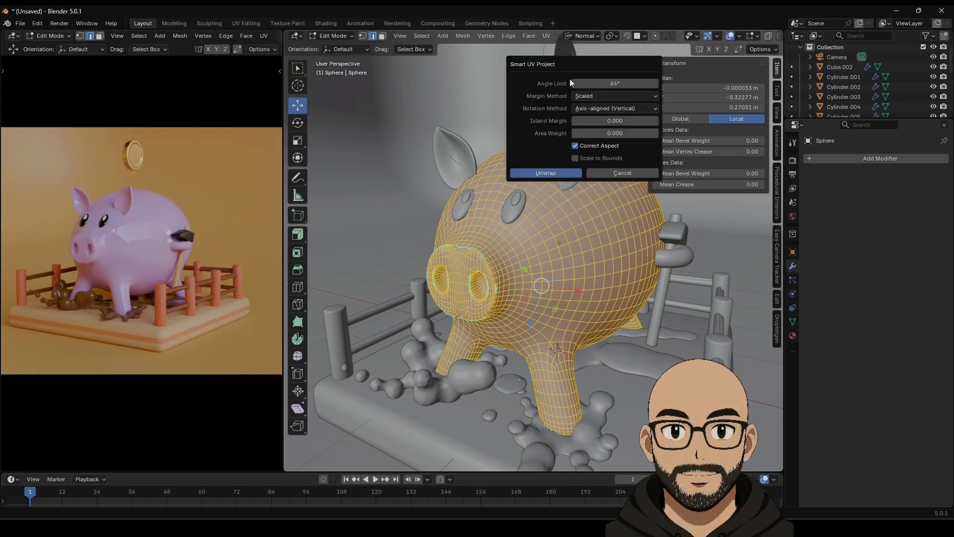
click(563, 172)
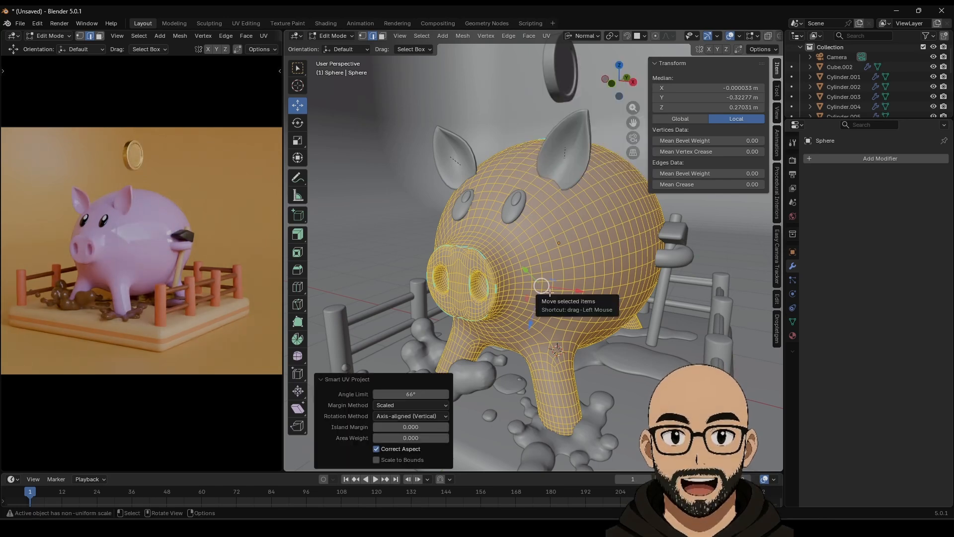
middle_drag(550, 294, 517, 286)
scroll(517, 286, down, 3)
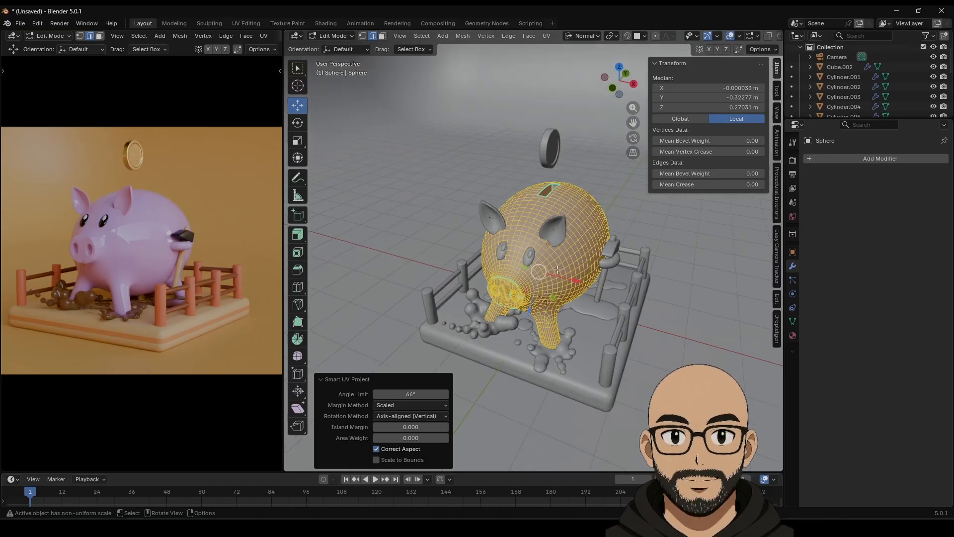
key(Tab)
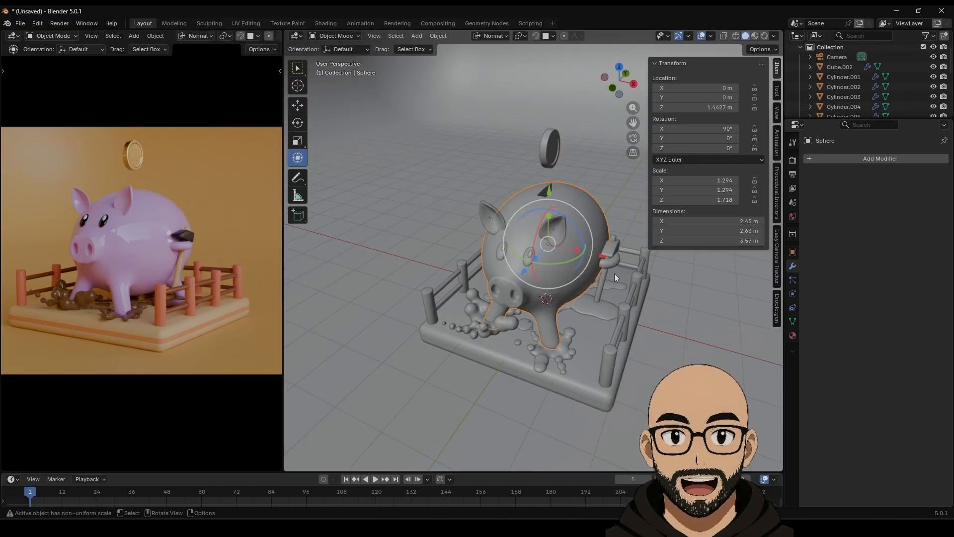
Step: Copy the hex value of the pig material's base colour and assign an Image Texture to Base Color
click(793, 336)
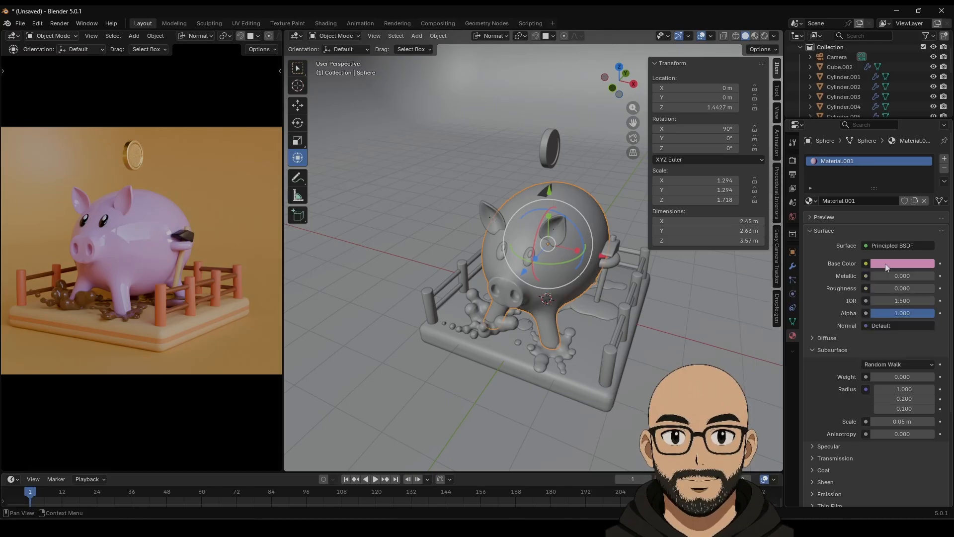
click(885, 263)
click(890, 250)
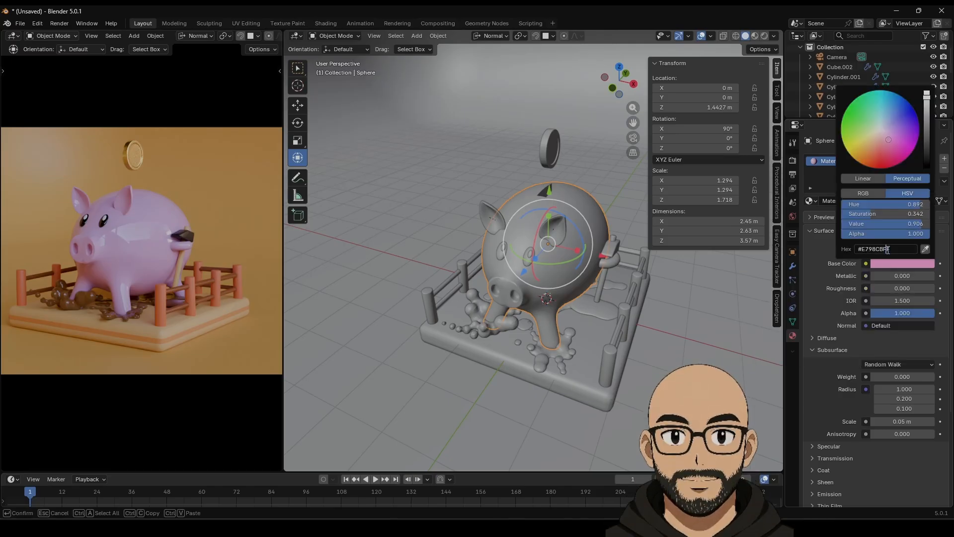
drag(891, 249, 872, 249)
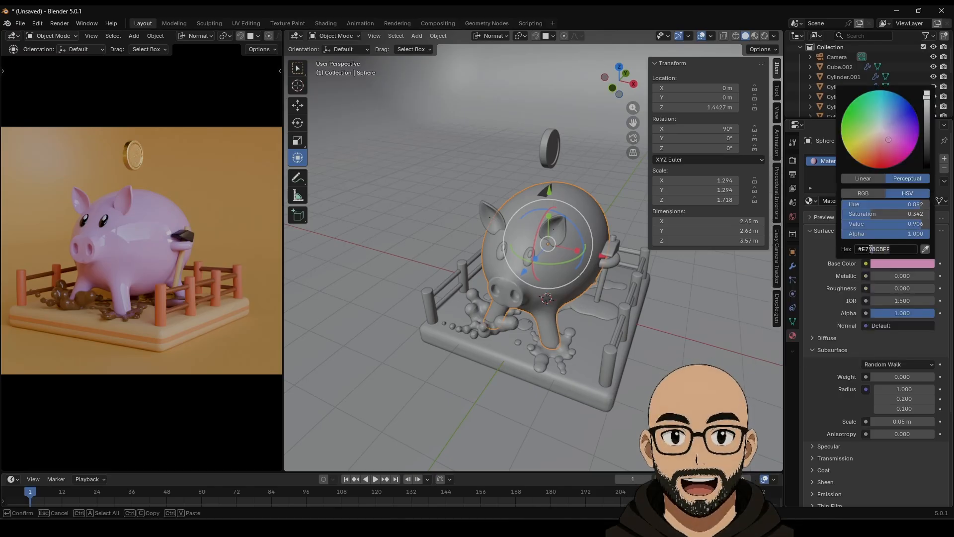
click(810, 261)
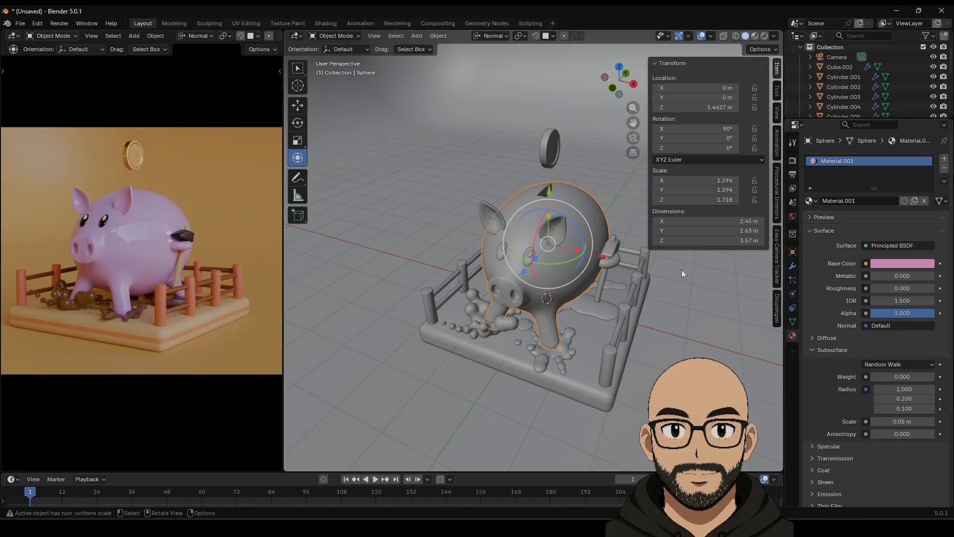
click(867, 264)
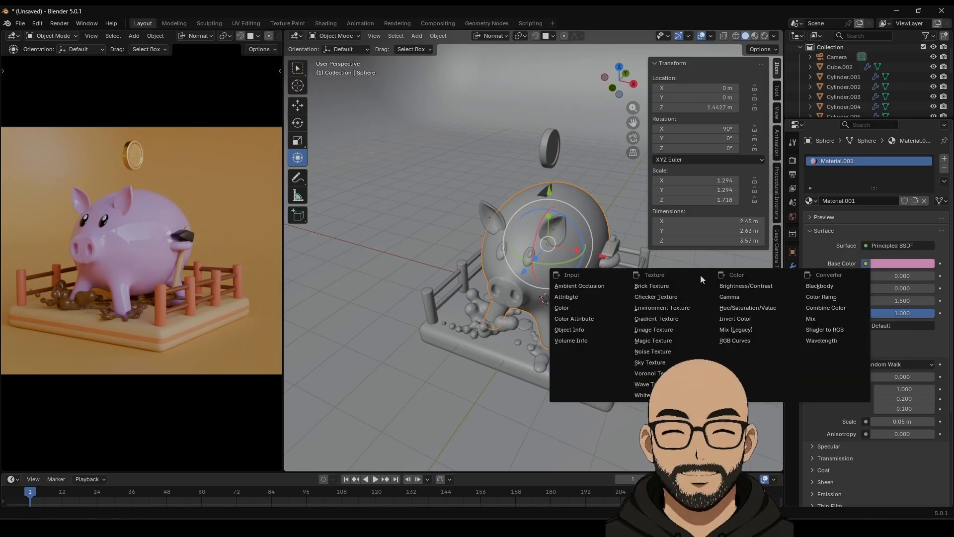
click(667, 331)
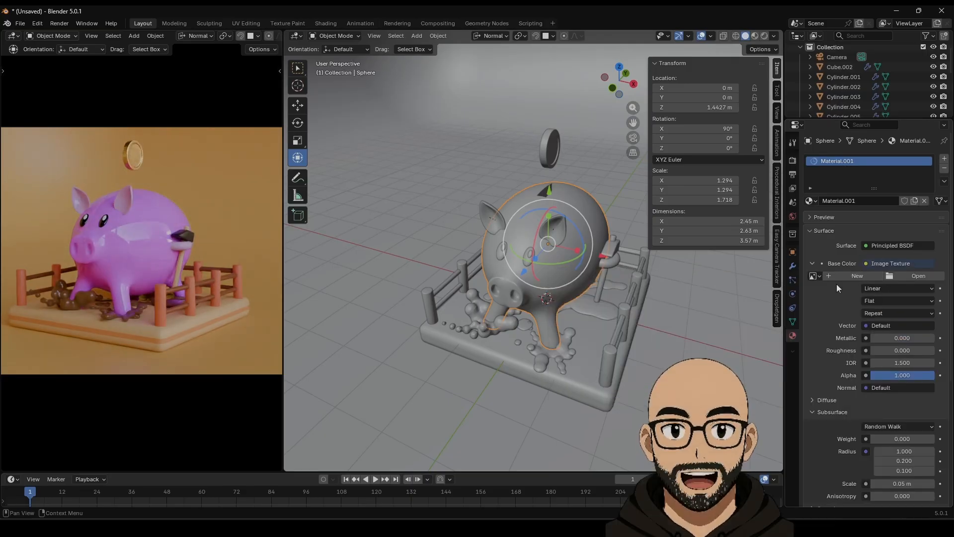
Step: Create a 1024 × 1024 px image named piggy for the pig material's base colour and widen the rendered view
click(857, 277)
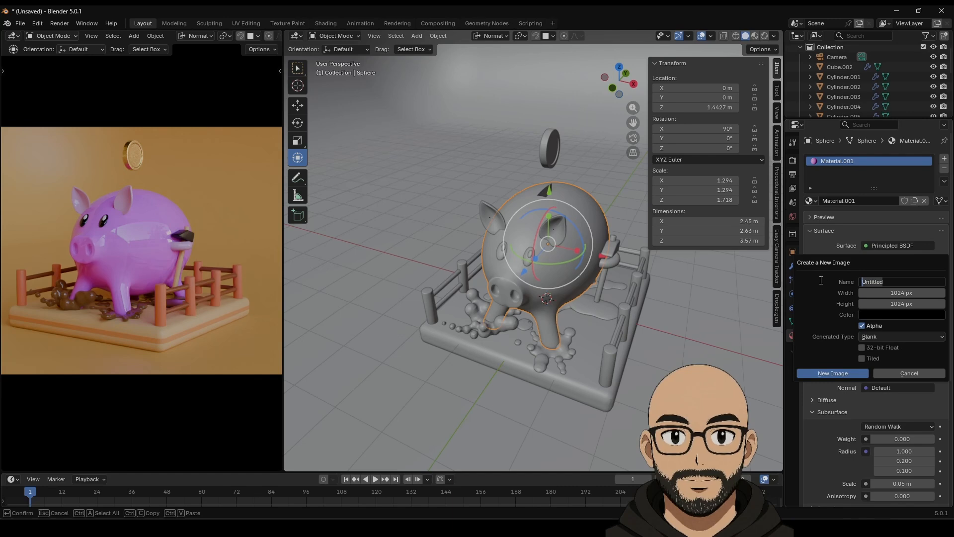
text(piggy)
click(833, 373)
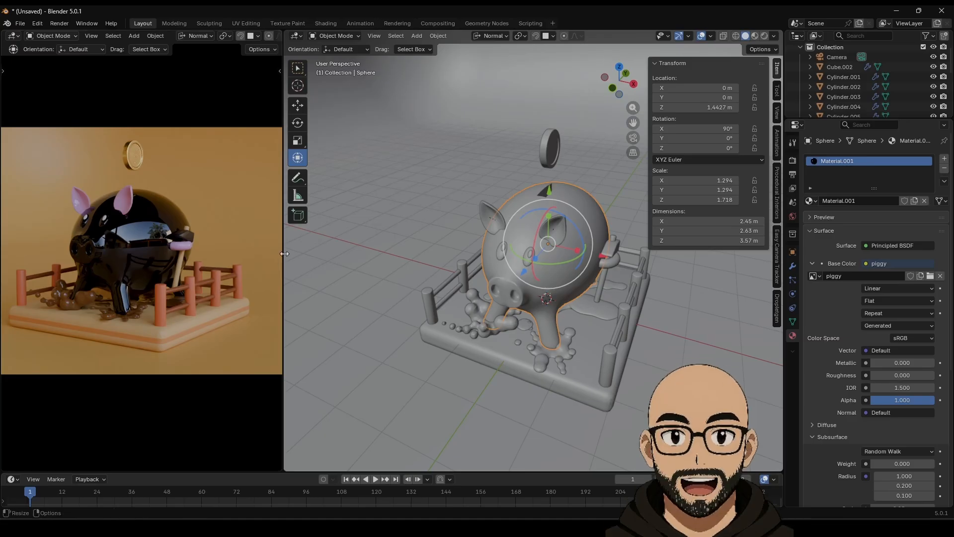
drag(284, 279, 371, 281)
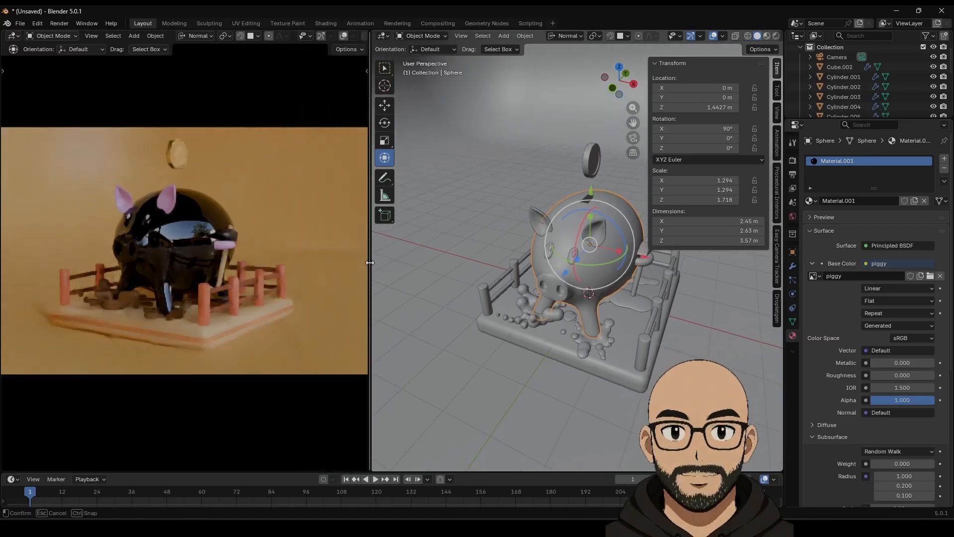
Step: Switch to the Texture Paint workspace, frame the whole pig and display its material properties
click(291, 24)
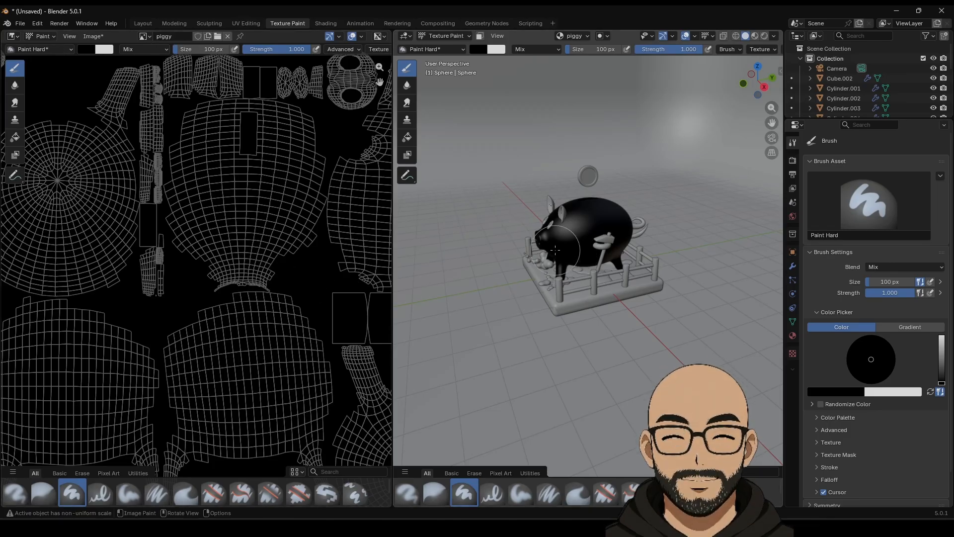
scroll(514, 206, down, 2)
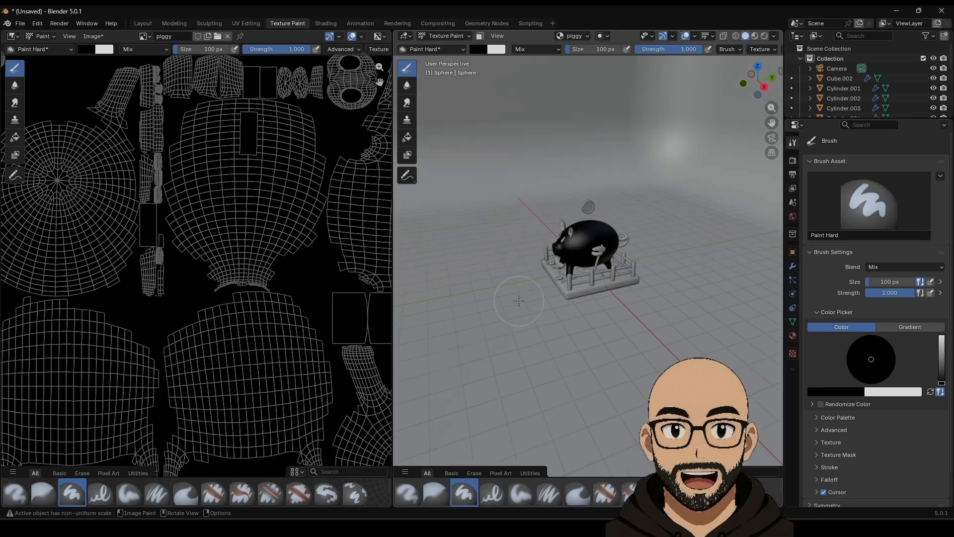
scroll(514, 205, up, 4)
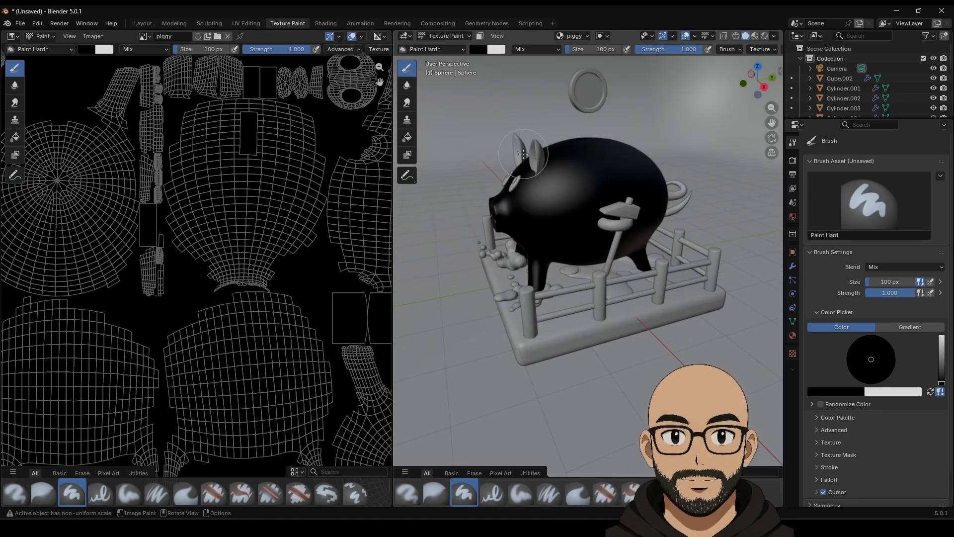
middle_drag(496, 310, 540, 308)
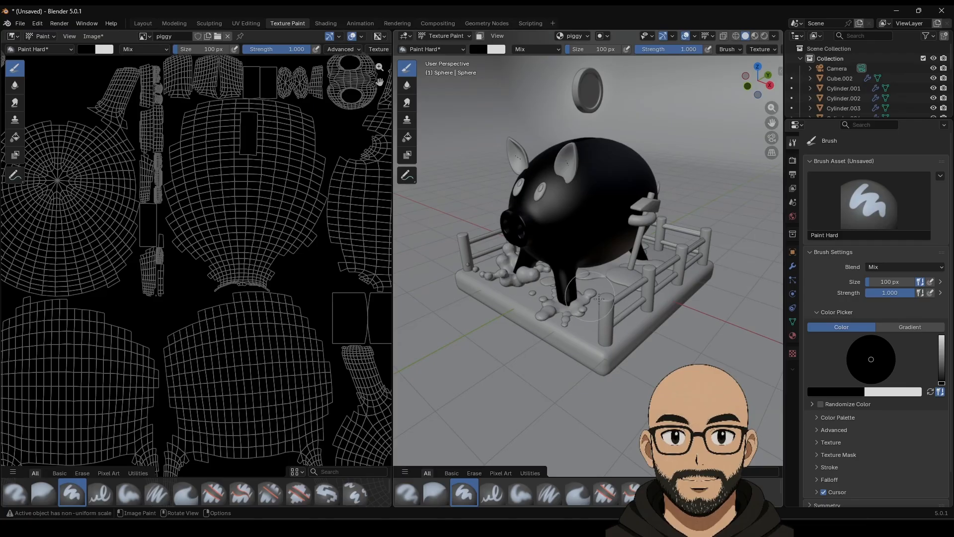
key(Tab)
key(Tab)
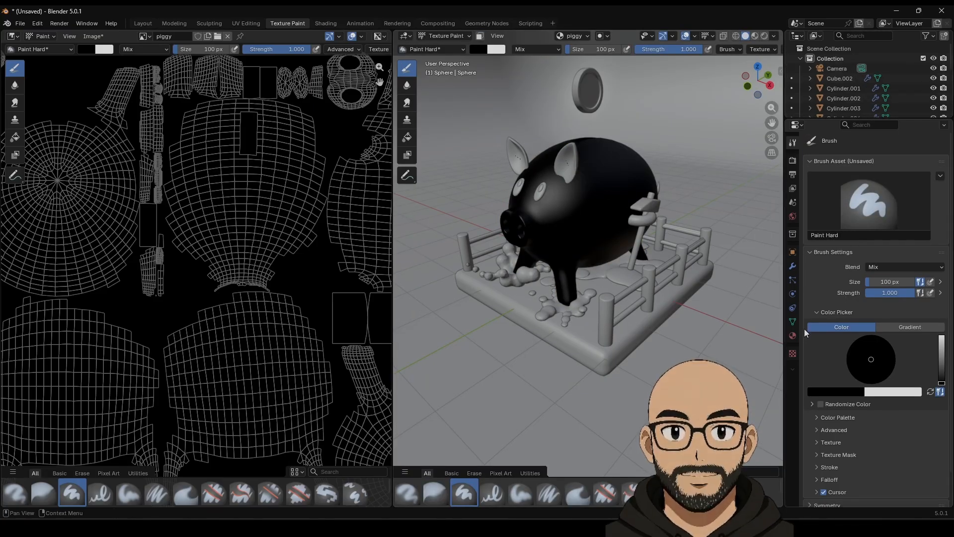
click(793, 337)
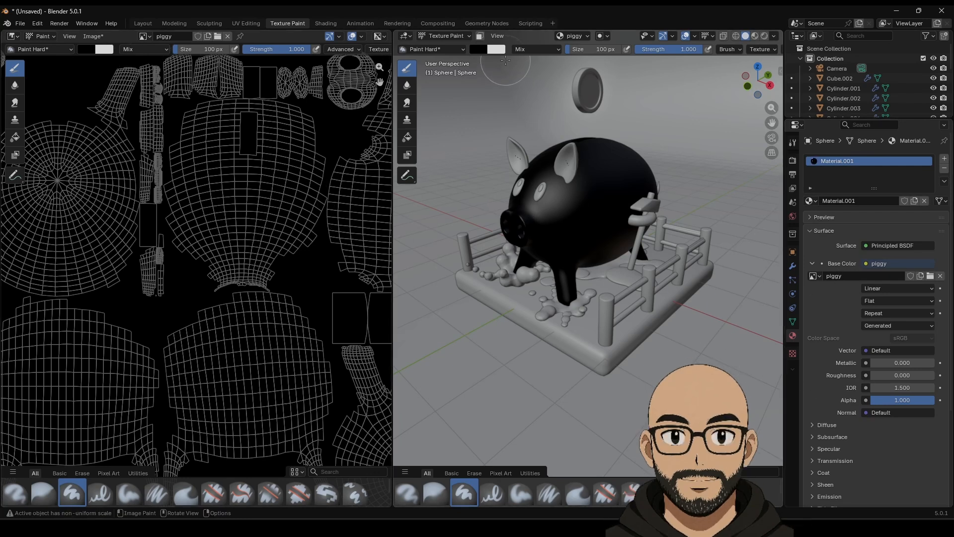
Step: Set the brush colour to white (#FFFFFF) and paint a trial patch on the pig's side
click(478, 48)
drag(560, 104, 560, 59)
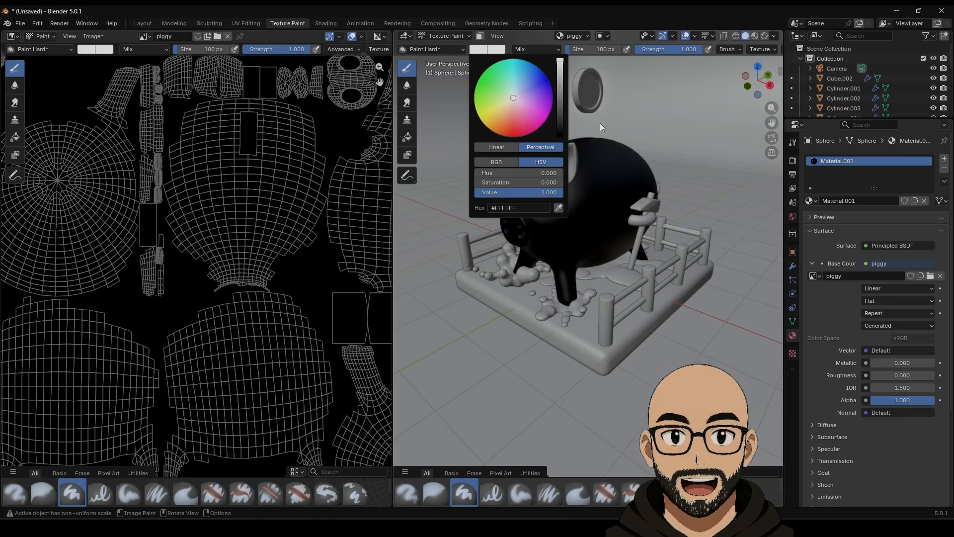
mouse_move(582, 208)
mouse_down()
mouse_move(556, 199)
mouse_move(596, 159)
mouse_move(586, 219)
mouse_up()
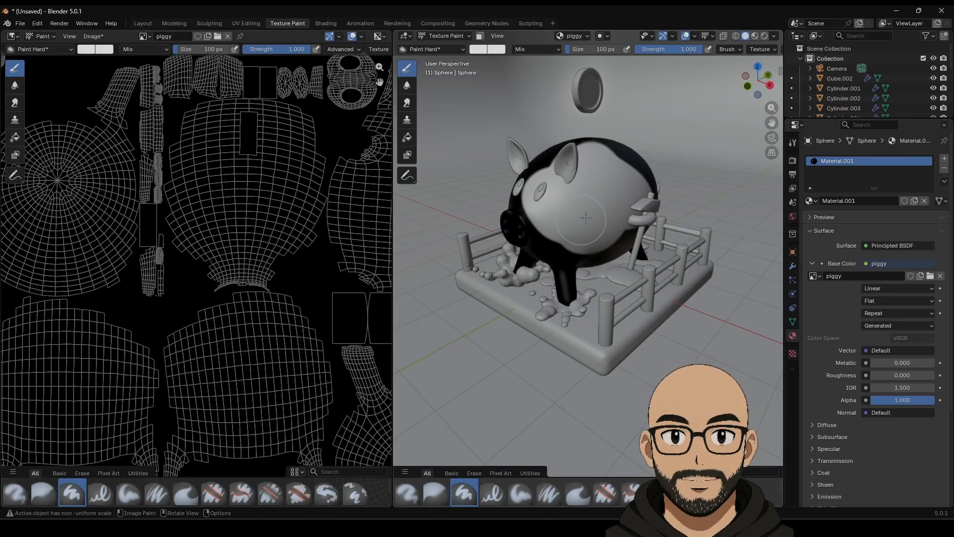
Step: Set the brush colour to #E798CB and paint over the pig's head, side and legs
click(479, 49)
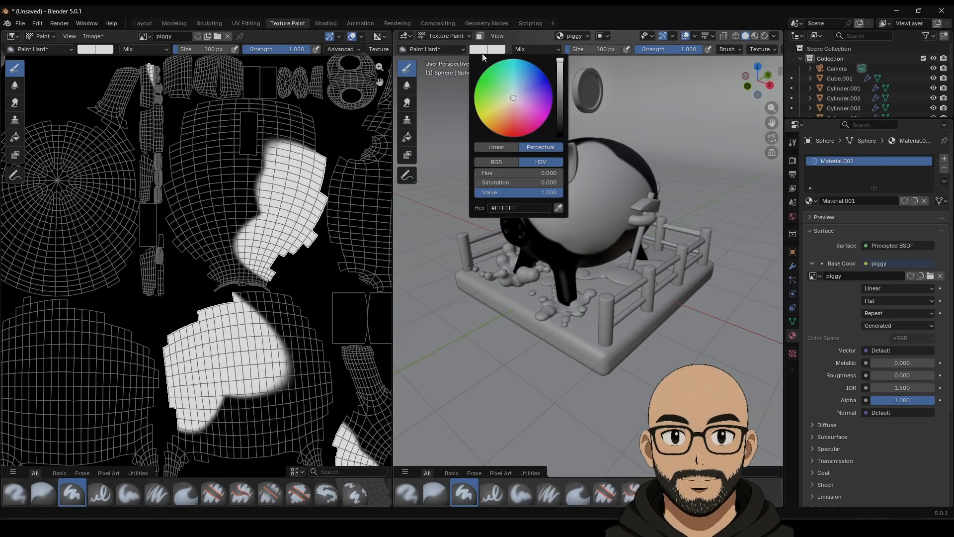
click(524, 208)
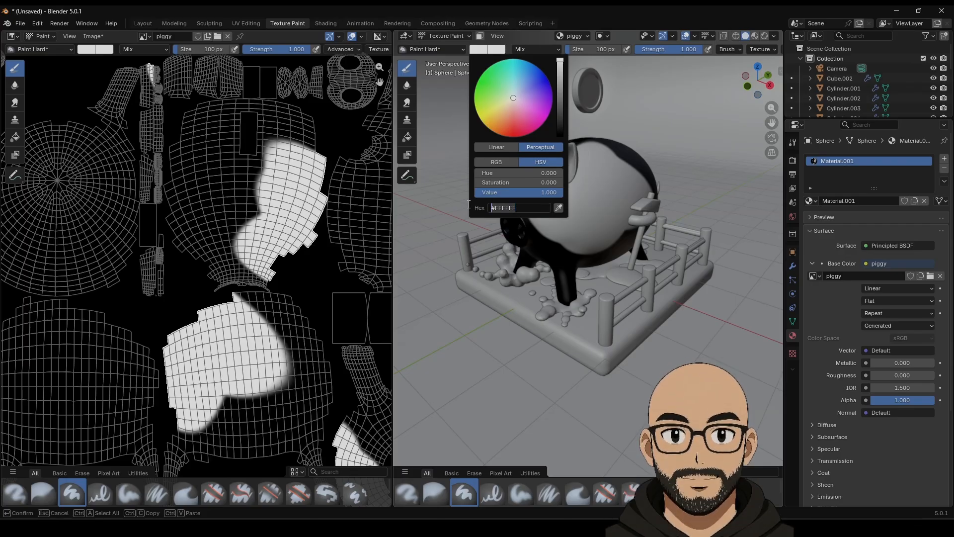
text(#E798CB)
key(Return)
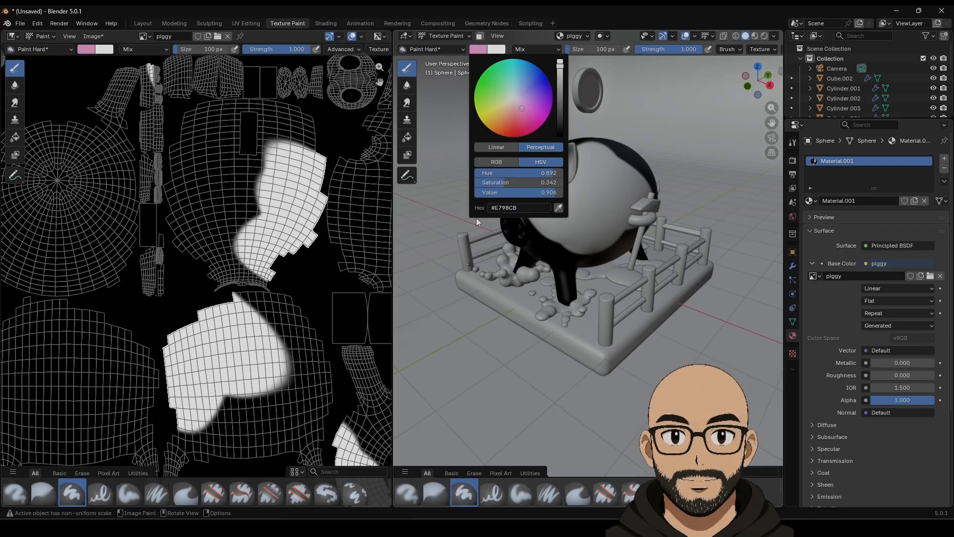
mouse_move(576, 191)
mouse_down()
mouse_move(597, 219)
mouse_move(572, 174)
mouse_move(592, 164)
mouse_move(641, 249)
mouse_move(557, 288)
mouse_up()
drag(499, 189, 527, 199)
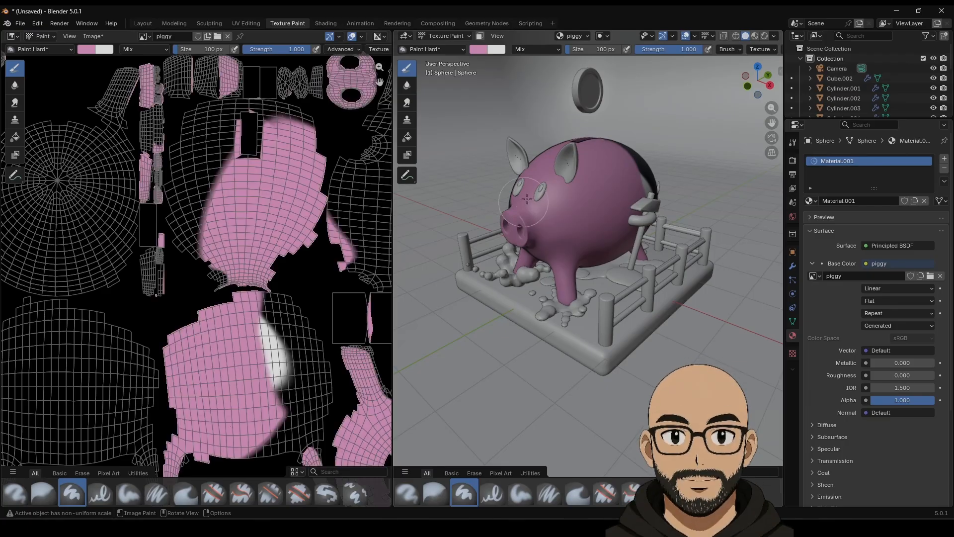
Step: Fill the pig's entire texture with the pink #E798CB using the Fill tool
click(407, 138)
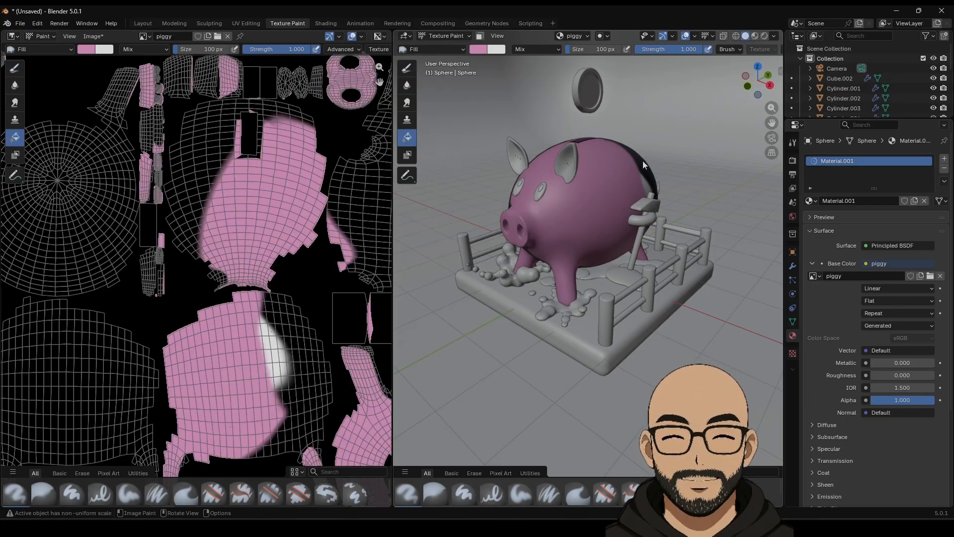
click(641, 162)
middle_drag(565, 174, 610, 203)
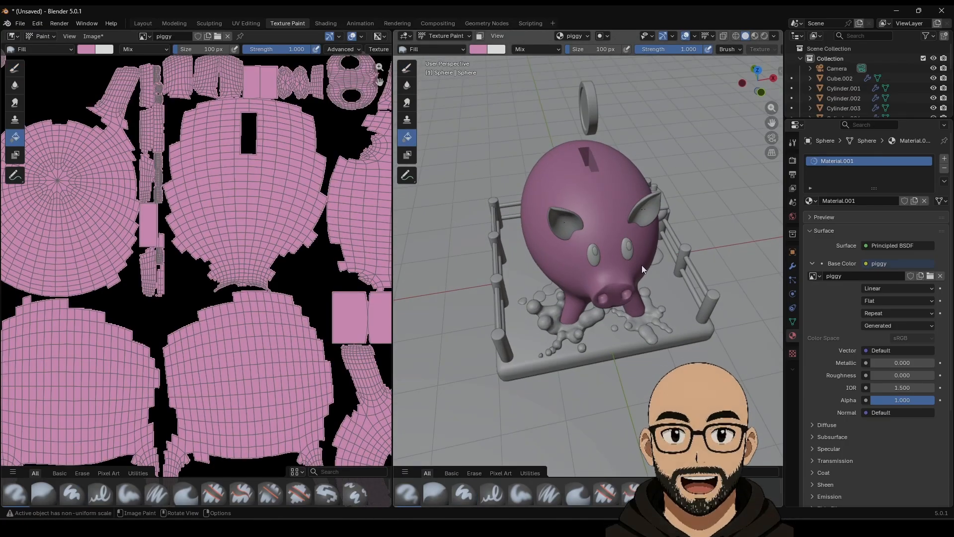
middle_drag(643, 269, 589, 223)
scroll(591, 243, up, 5)
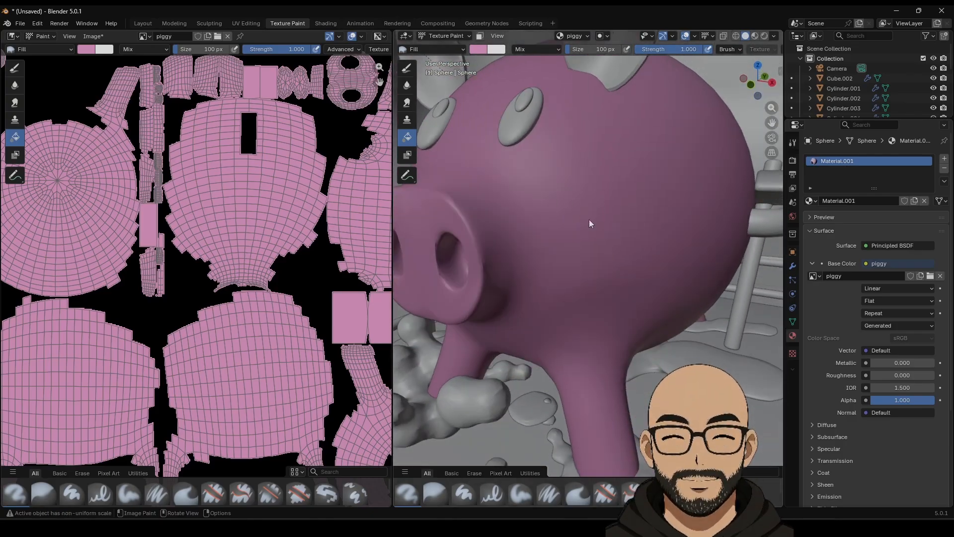
Step: Set up the paint brush with a deeper, more saturated pink, a strength of 0.209 and a size of 252 px
click(484, 49)
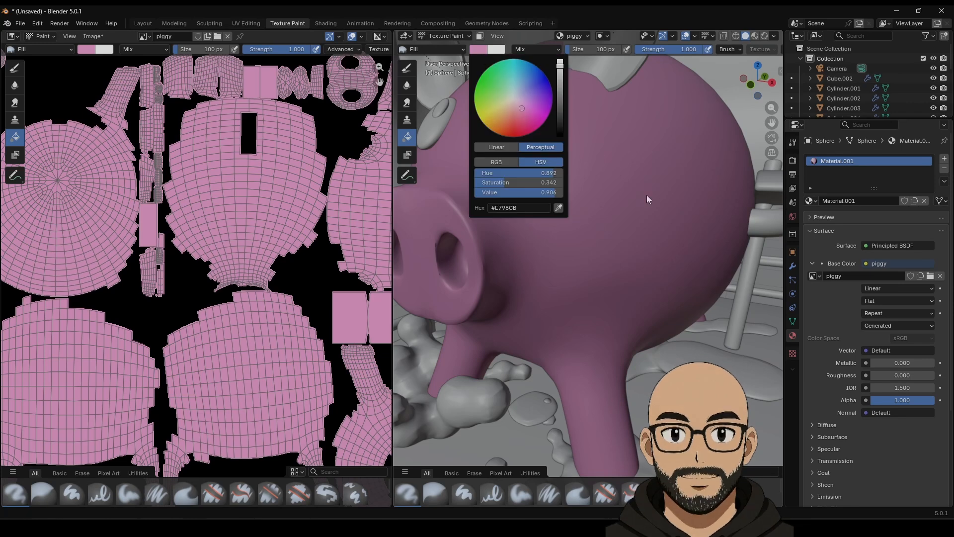
drag(529, 119, 527, 117)
click(482, 49)
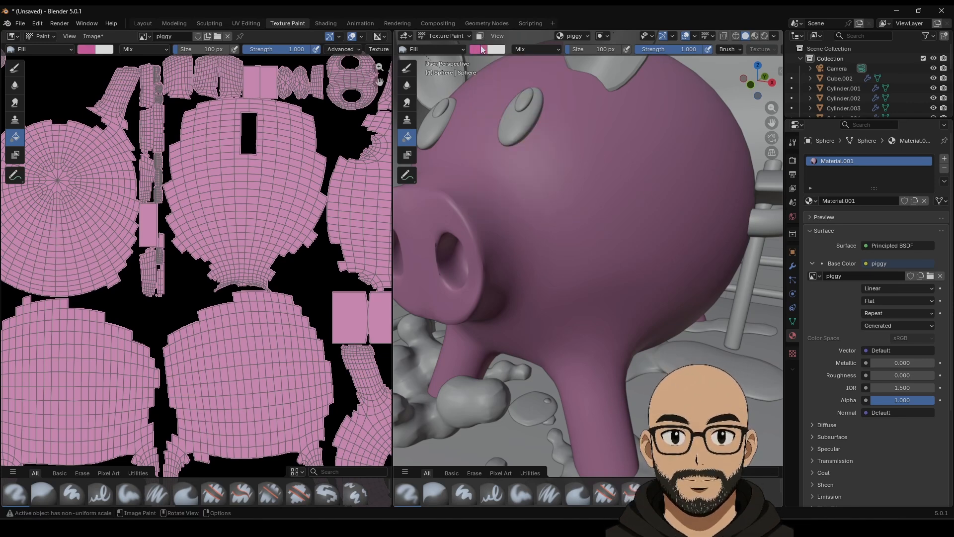
click(409, 69)
drag(671, 52, 664, 52)
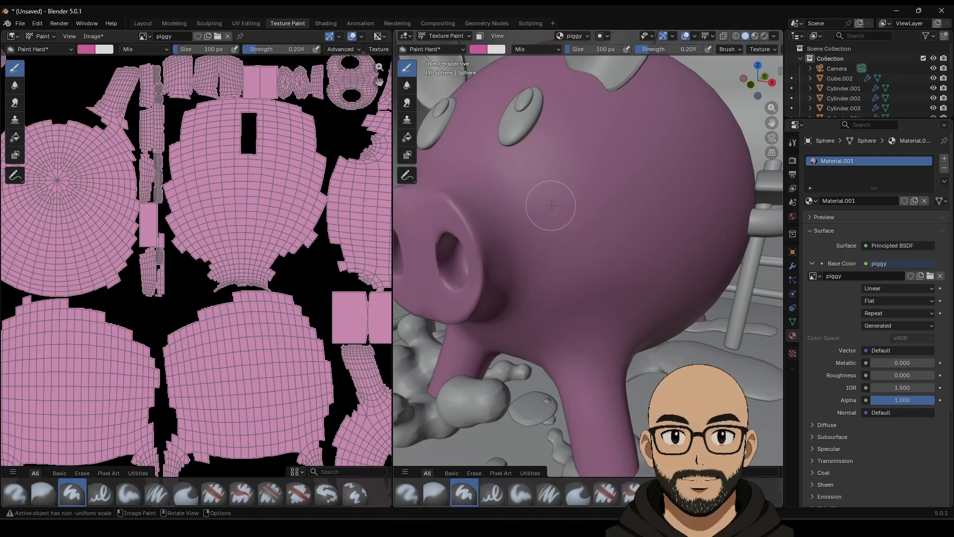
key(bracketright)
key(bracketright)
key(bracketright)
key(bracketright)
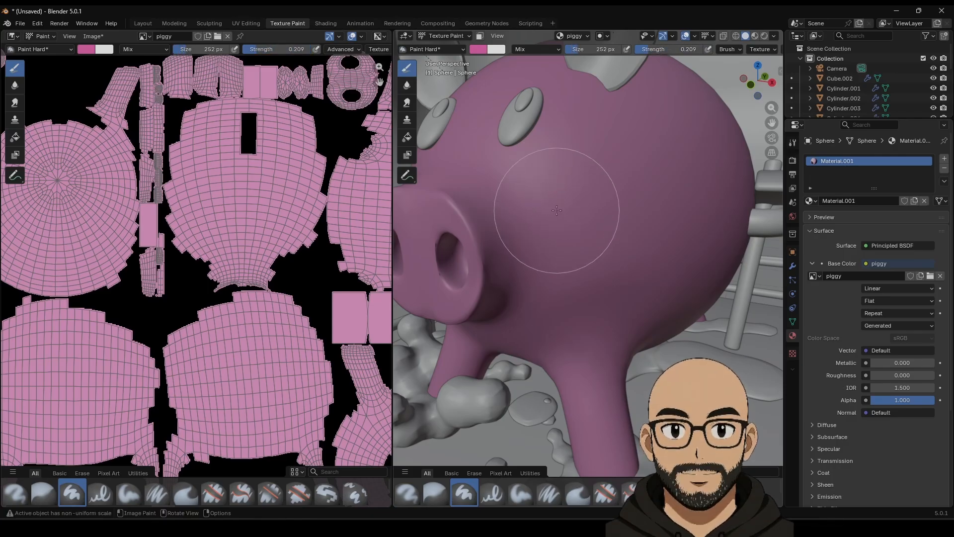
Step: Try a single blush dab beside the pig's snout and check it up close in the Layout workspace's rendered view
middle_drag(586, 224, 649, 214)
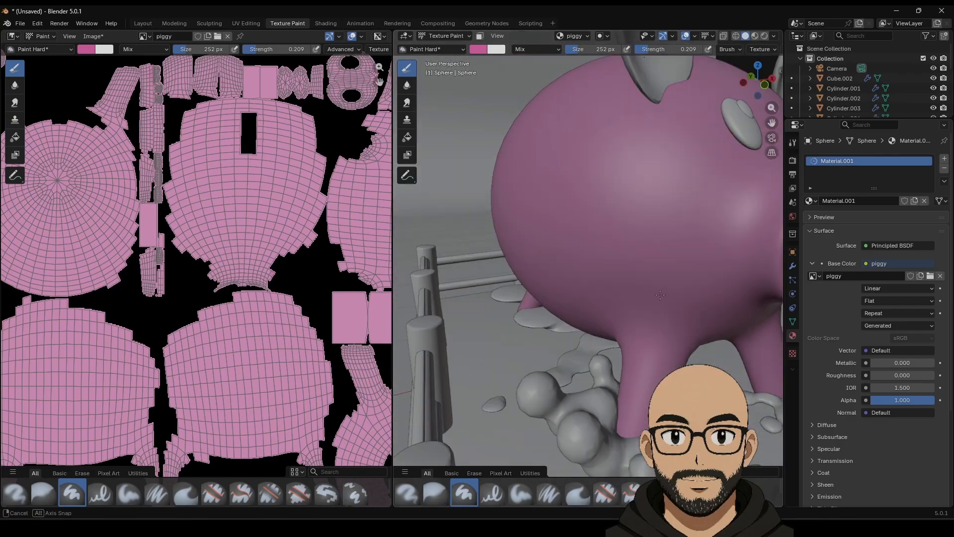
click(666, 233)
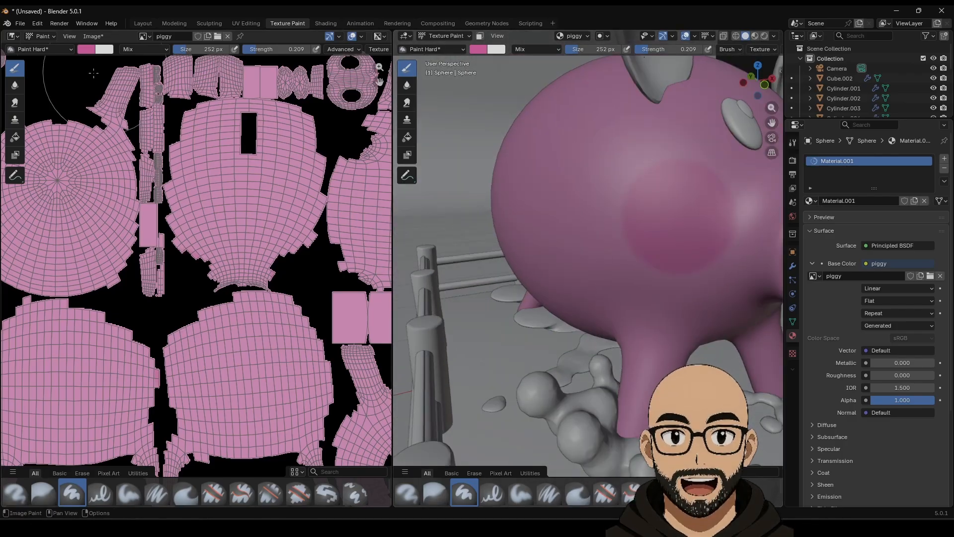
click(142, 23)
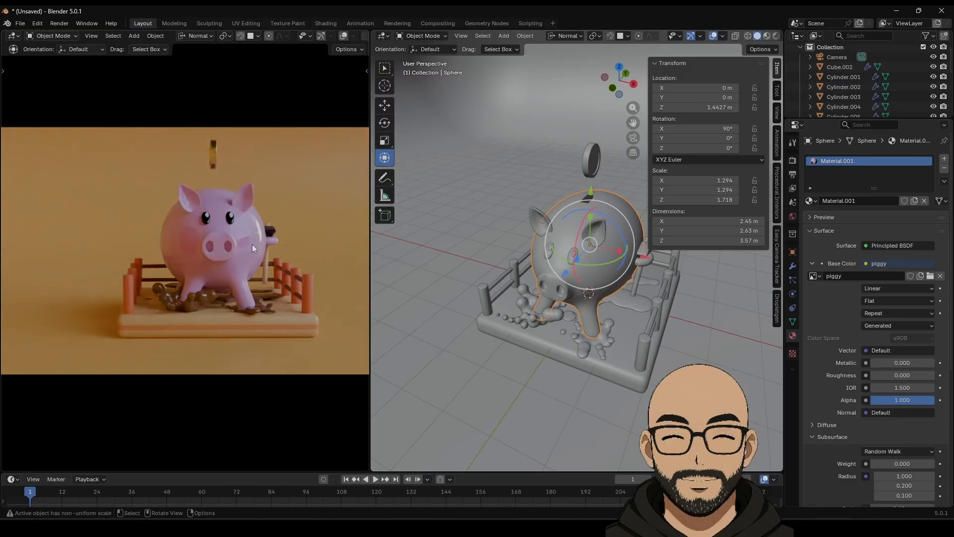
scroll(293, 274, up, 5)
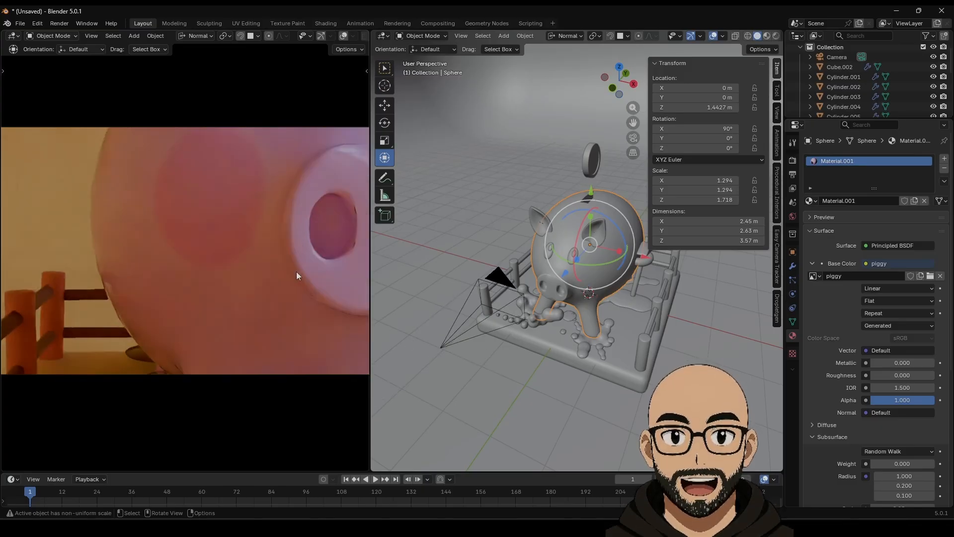
scroll(288, 274, down, 2)
scroll(286, 277, down, 4)
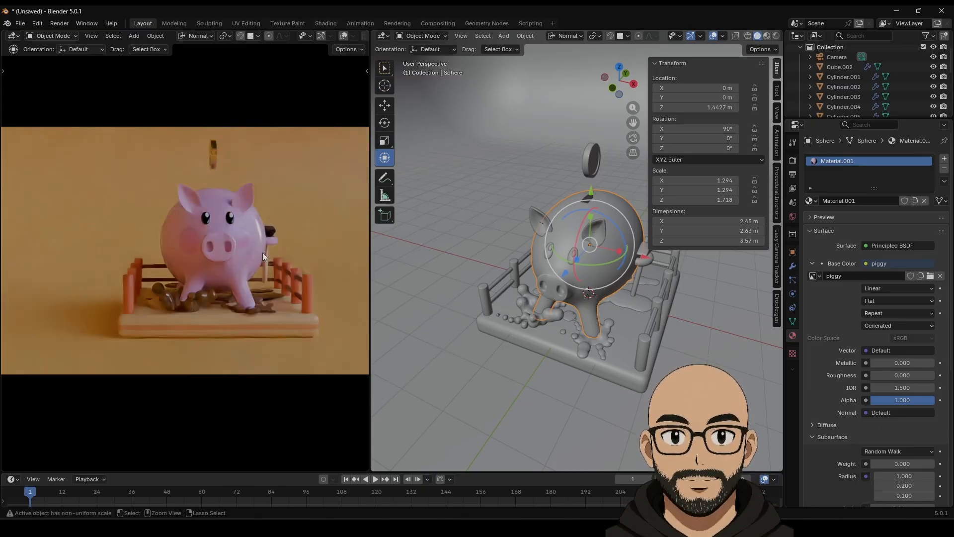
Step: Return to the Texture Paint workspace and reduce the brush size to 163 px
key(ctrl+Tab)
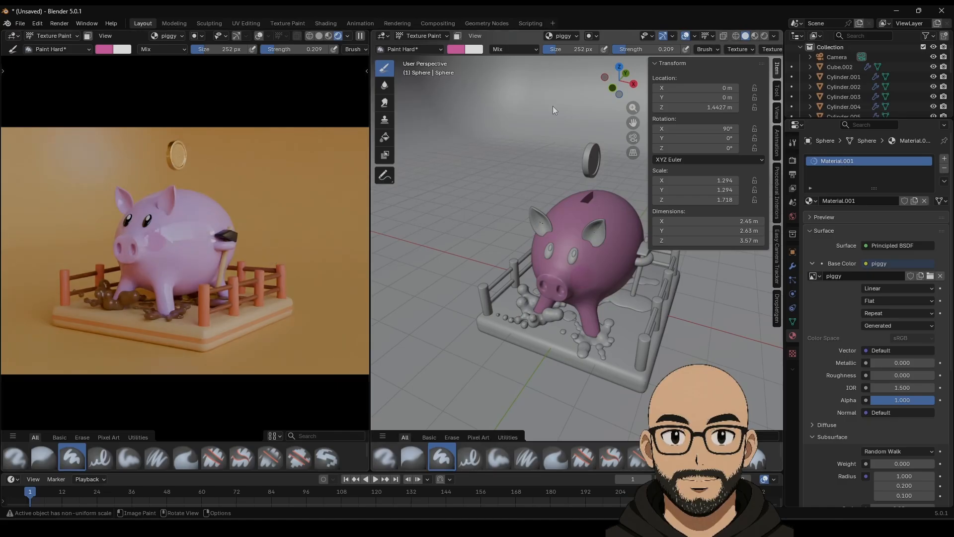
click(288, 24)
mouse_move(691, 270)
middle_down()
mouse_move(595, 295)
mouse_move(542, 280)
mouse_move(615, 273)
mouse_move(590, 272)
mouse_move(615, 259)
middle_up()
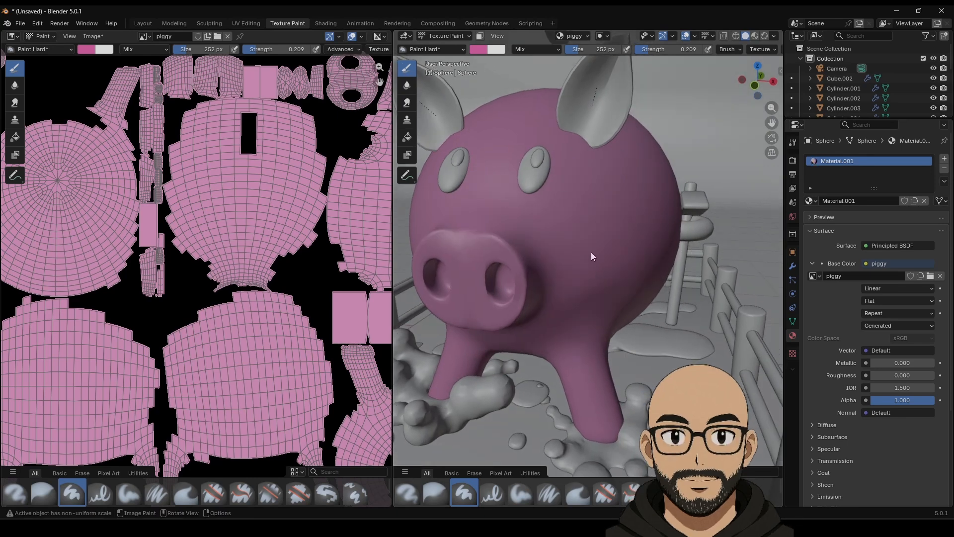
key(f)
click(571, 223)
Step: Examine the pig's cheeks, body and front legs from several sides for areas to shade with the deeper pink
middle_drag(606, 232, 574, 239)
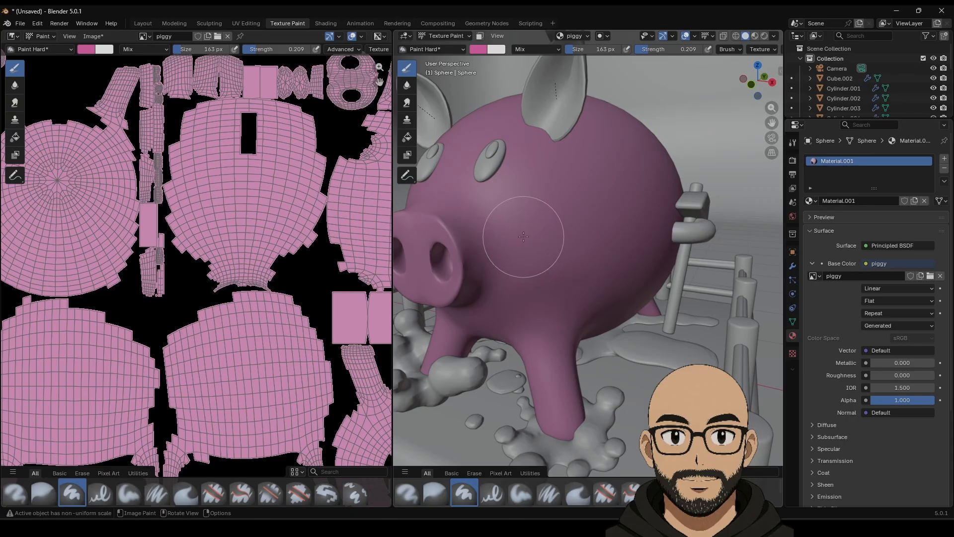
mouse_move(522, 251)
middle_down()
mouse_move(569, 268)
mouse_move(512, 251)
middle_up()
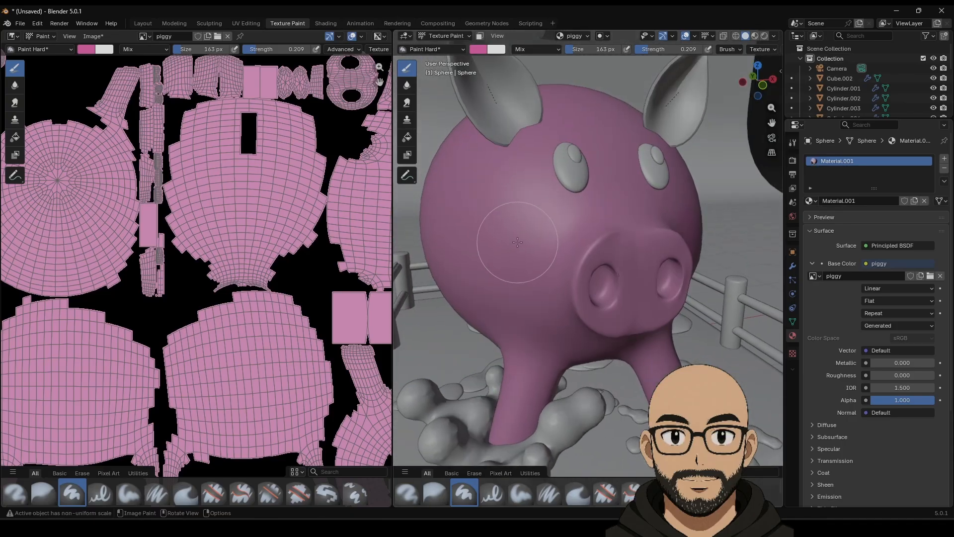
middle_drag(670, 322, 633, 314)
middle_drag(654, 255, 620, 267)
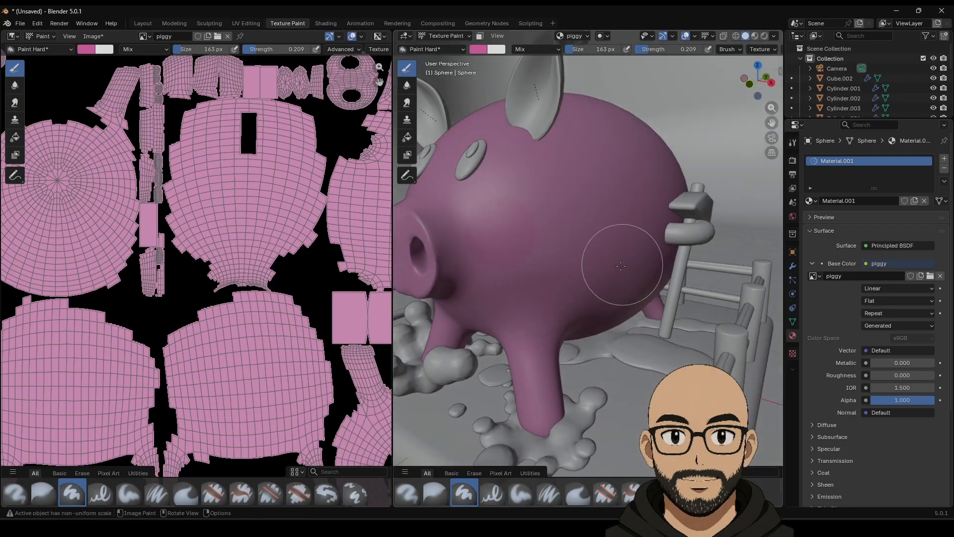
scroll(612, 283, down, 4)
scroll(592, 302, up, 3)
middle_drag(571, 338, 552, 324)
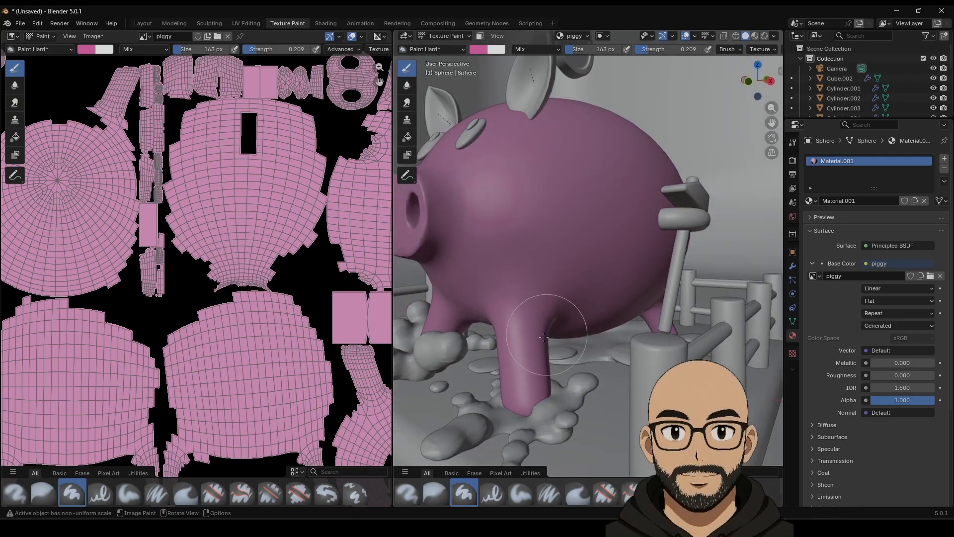
mouse_move(517, 391)
shift+middle_down()
mouse_move(555, 305)
mouse_move(527, 278)
shift+middle_up()
scroll(517, 224, up, 2)
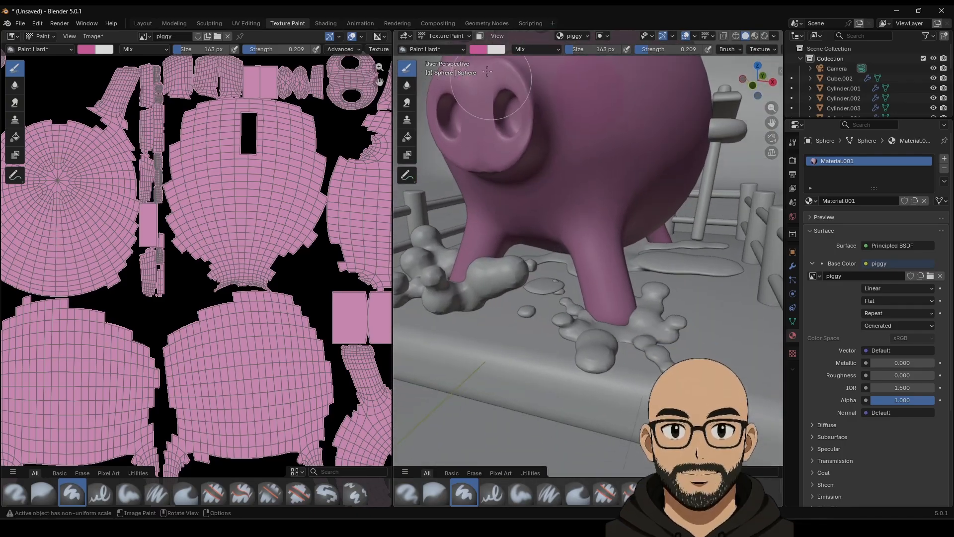
Step: Change the paint brush colour to a much darker, muted purple-pink for the pig's hooves
click(485, 52)
drag(533, 119, 531, 121)
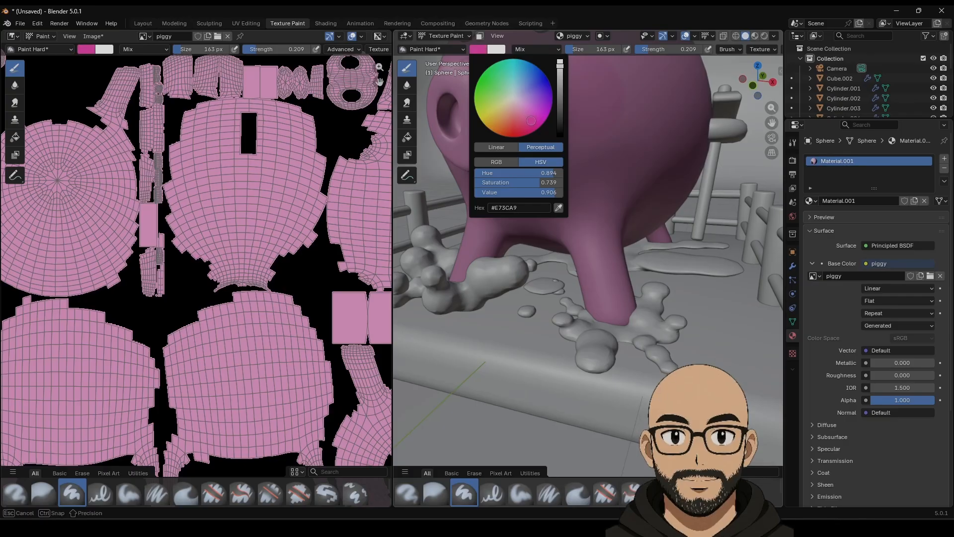
drag(546, 182, 470, 192)
Step: Reduce the brush size to 84 px and paint a dark hoof band around the foot of the pig's front leg
scroll(618, 356, up, 4)
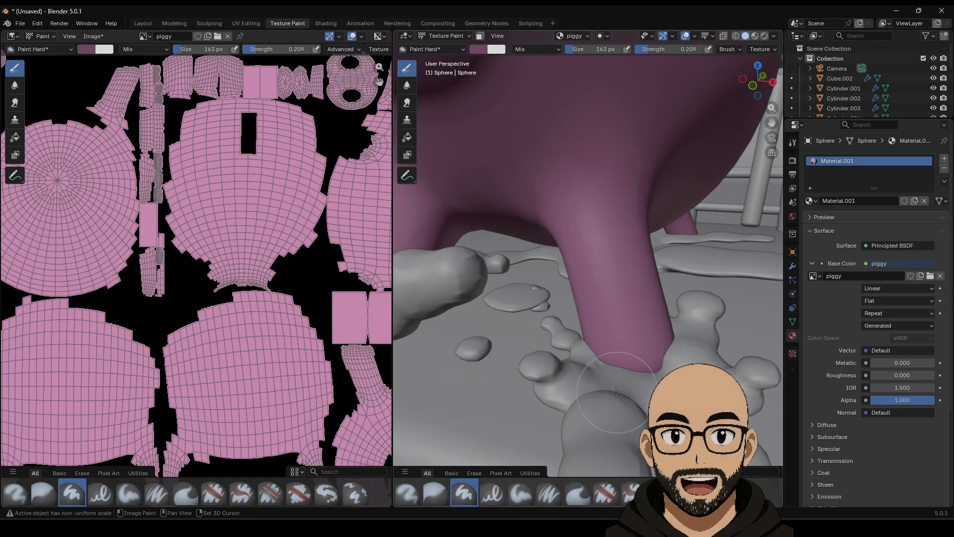
drag(618, 355, 616, 359)
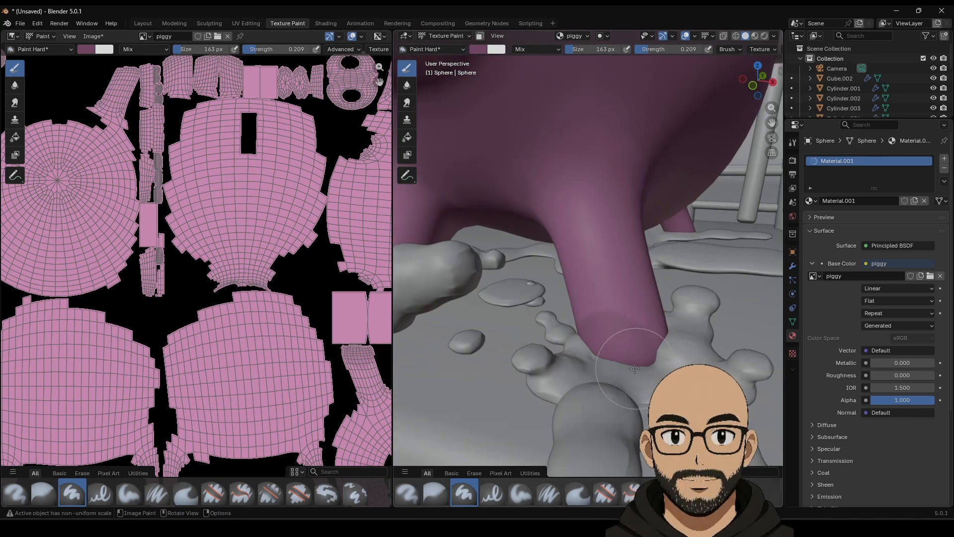
key(ctrl+z)
key(bracketleft)
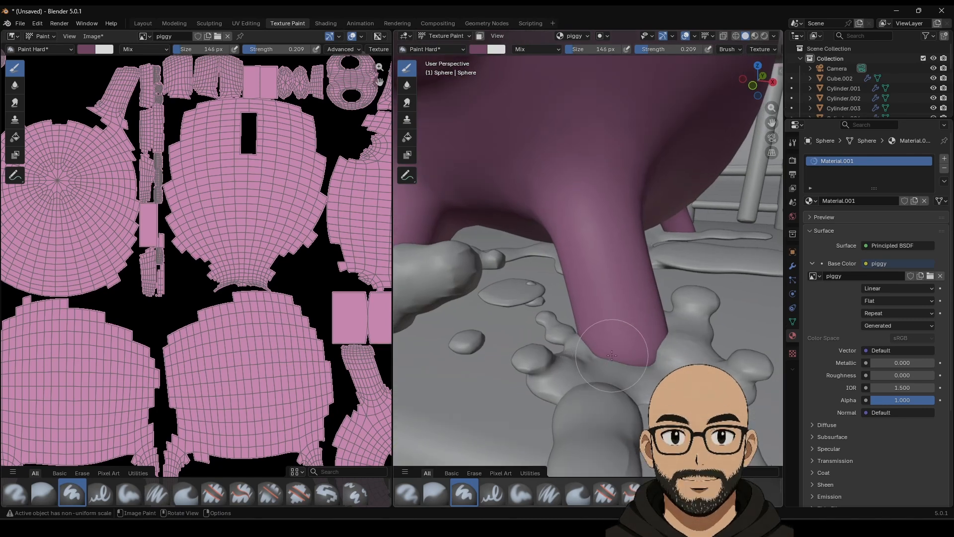
key(bracketleft)
key(bracketleft)
drag(593, 349, 642, 364)
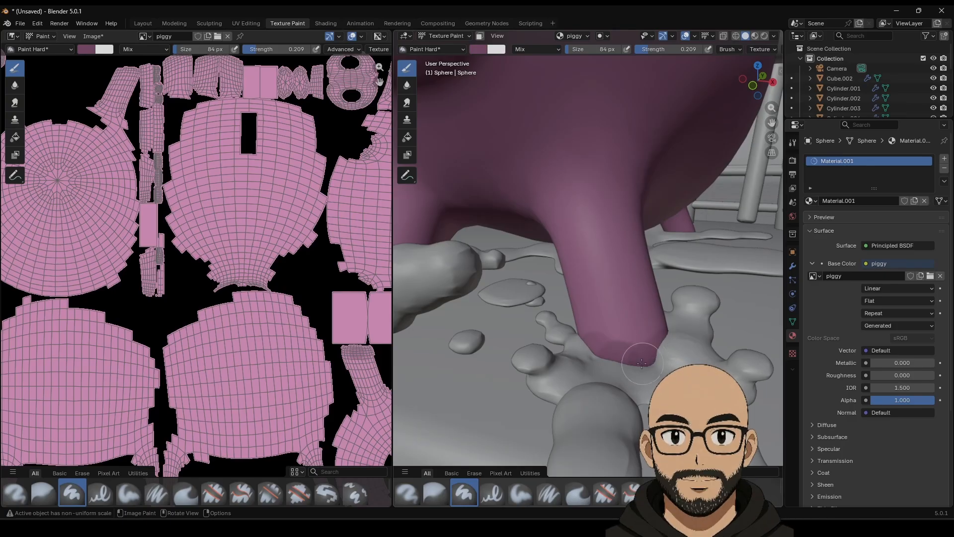
Step: Switch from the Paint Hard brush to the Blur brush at 84 px with a strength of 1.000
mouse_move(589, 371)
middle_down()
mouse_move(472, 360)
mouse_move(507, 356)
mouse_move(465, 353)
mouse_move(599, 397)
mouse_move(542, 315)
mouse_move(484, 277)
mouse_move(694, 269)
middle_up()
scroll(538, 292, down, 10)
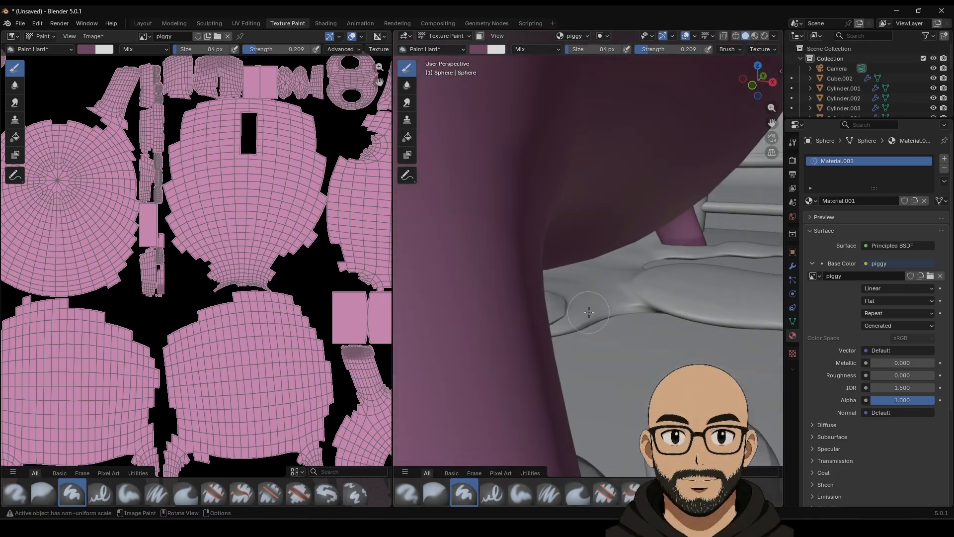
middle_drag(539, 292, 598, 297)
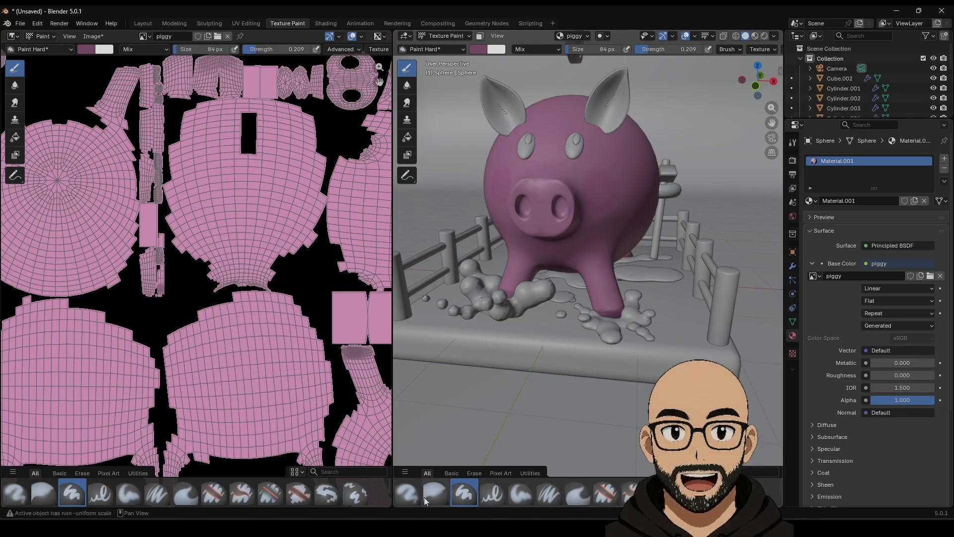
click(407, 493)
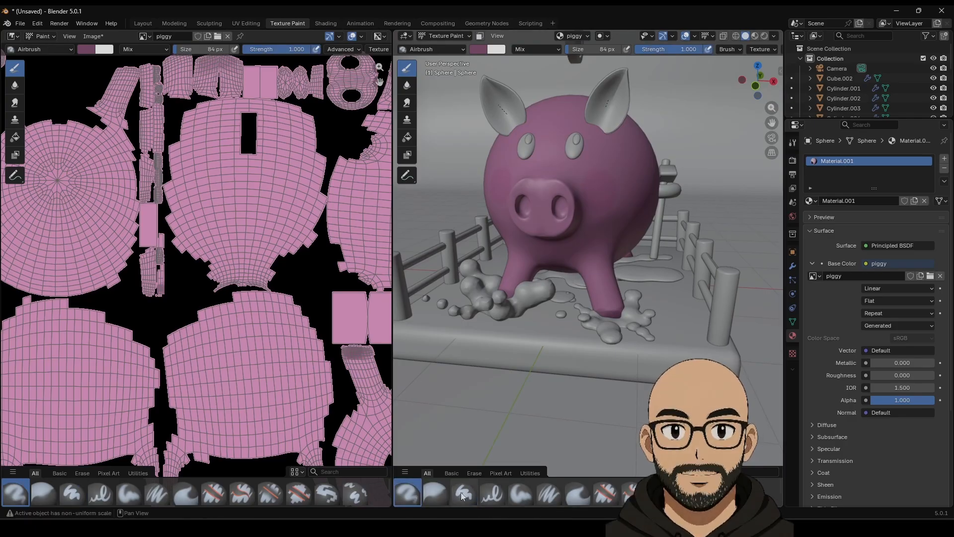
click(436, 494)
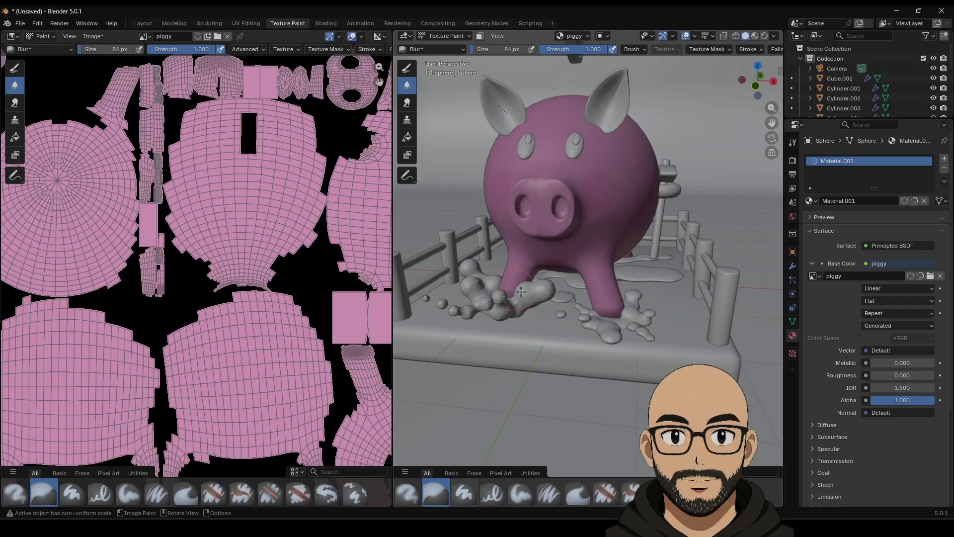
middle_drag(655, 277, 602, 192)
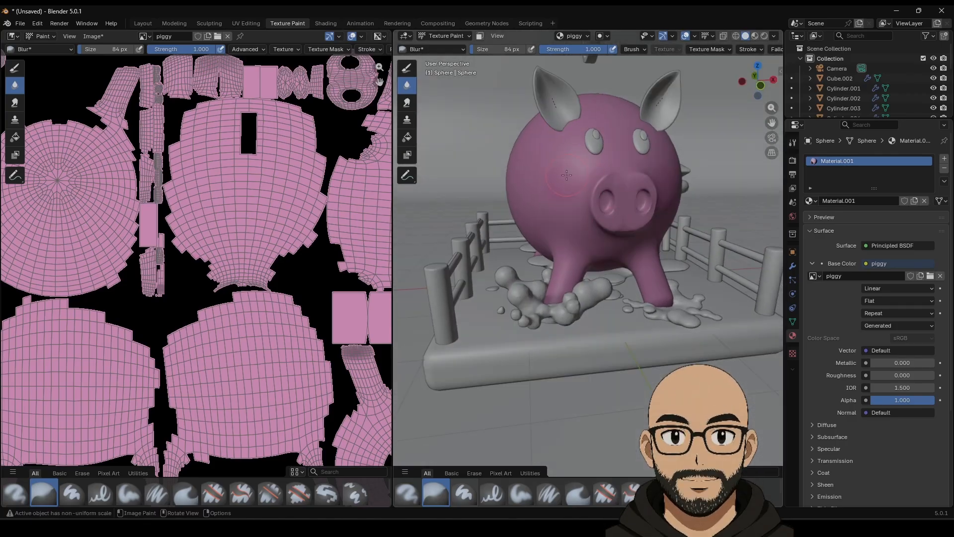
middle_drag(655, 261, 601, 191)
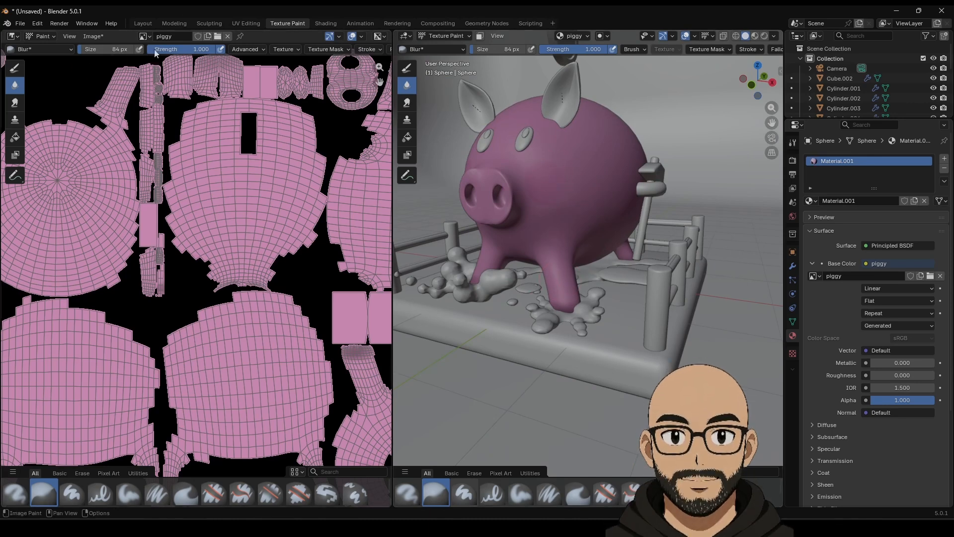
Step: Save the painted piggy texture image and return to the Layout workspace
click(93, 37)
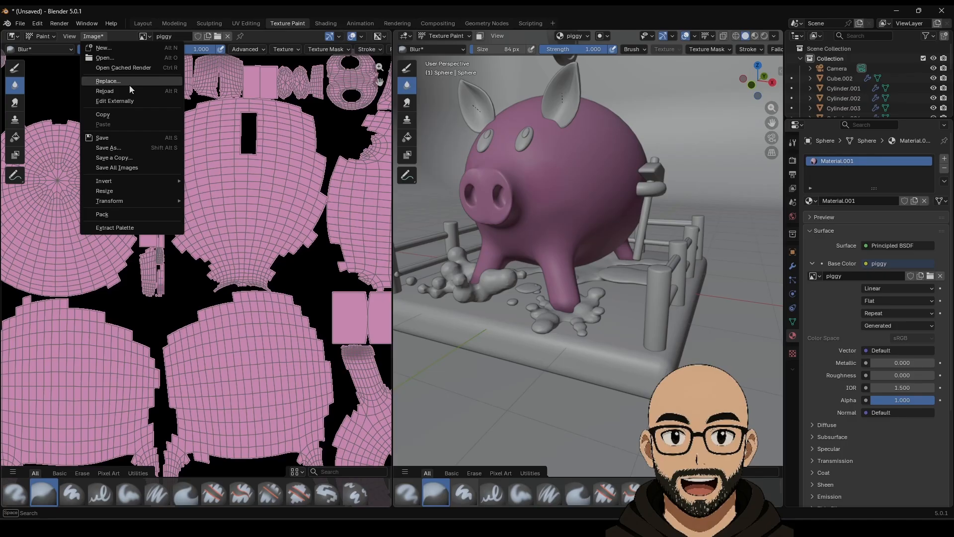
click(135, 141)
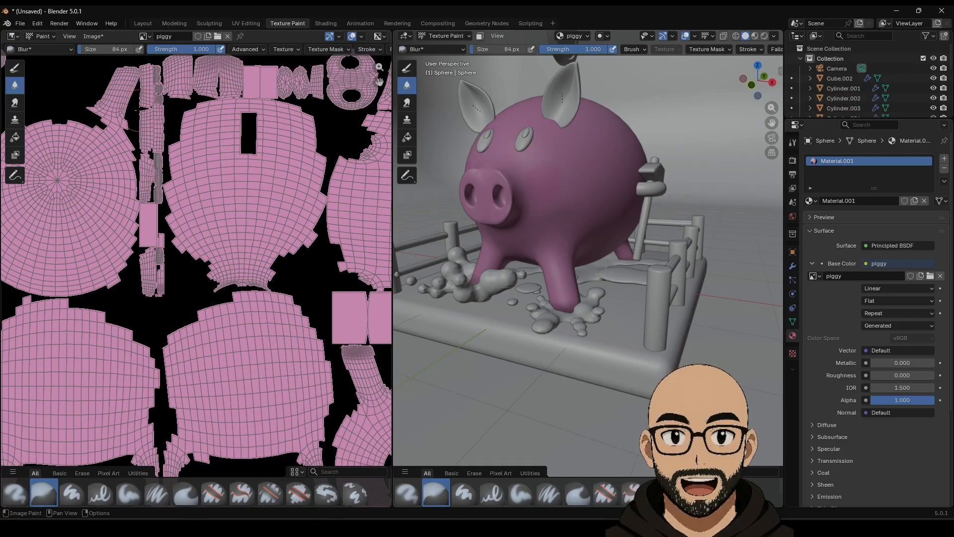
click(142, 24)
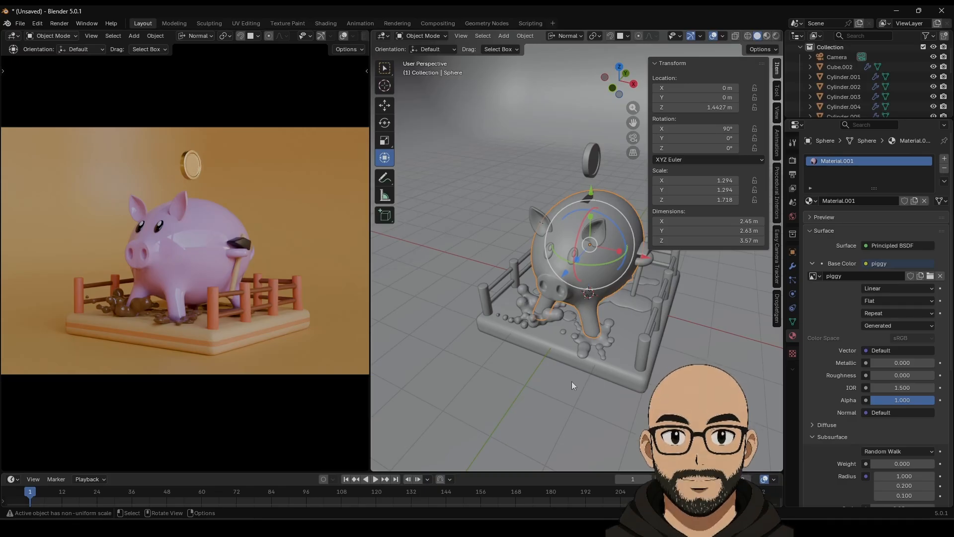
Step: Hide the Transform sidebar and examine the diorama from several angles, including the fence posts
mouse_move(572, 380)
middle_down()
mouse_move(577, 405)
mouse_move(559, 362)
mouse_move(557, 377)
middle_up()
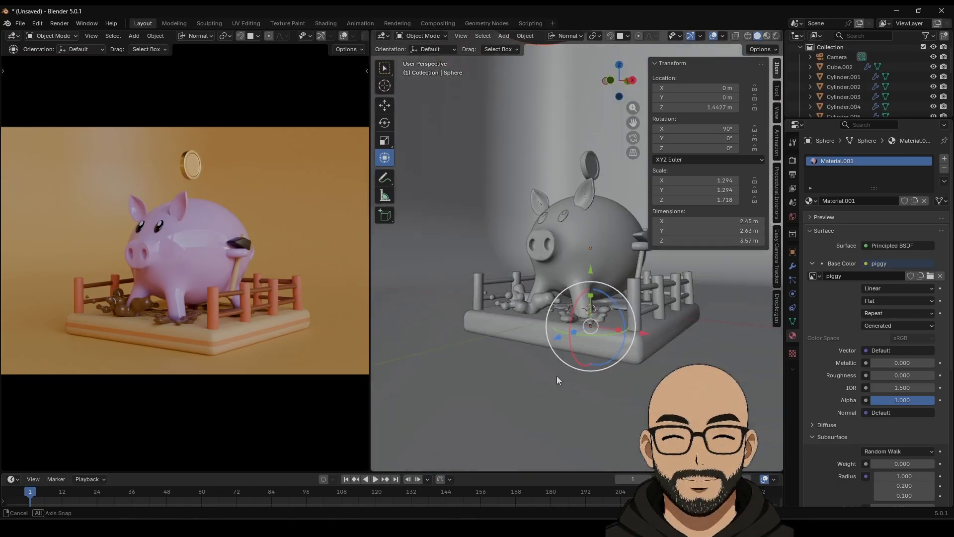
middle_drag(577, 301, 543, 330)
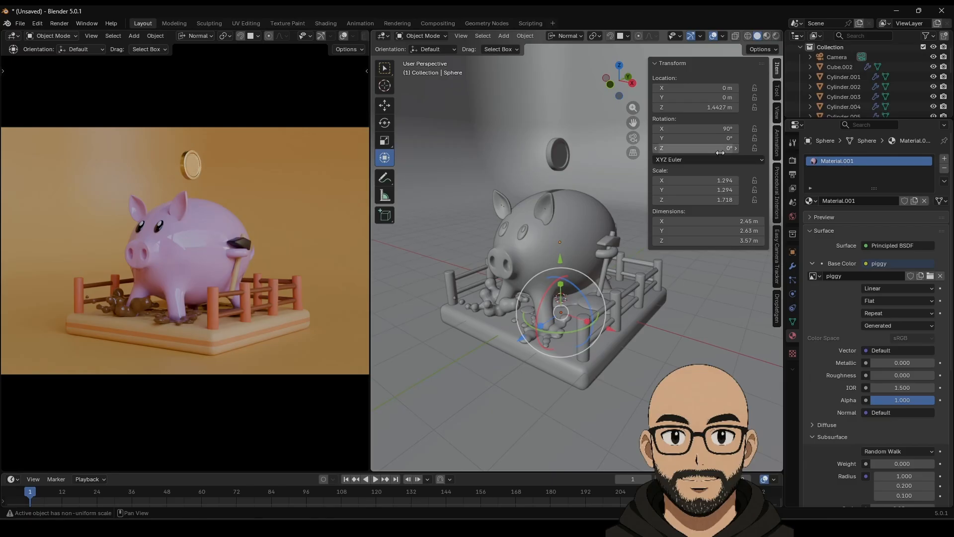
key(n)
shift+middle_drag(589, 288, 599, 285)
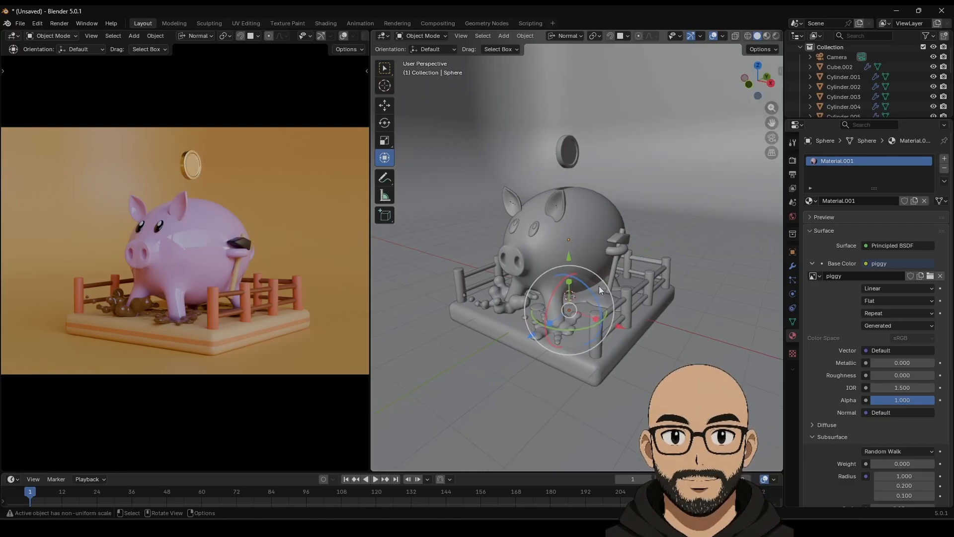
scroll(607, 306, up, 1)
scroll(607, 306, down, 2)
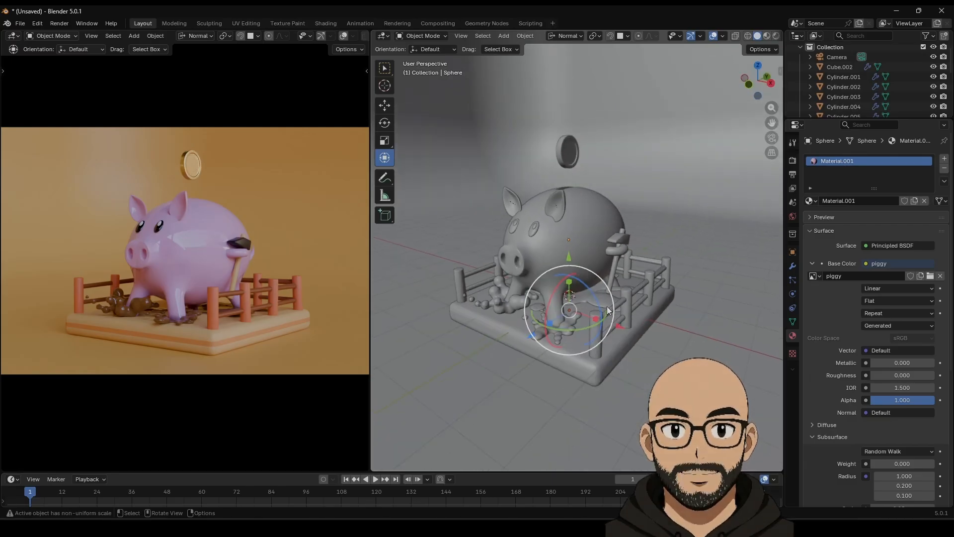
scroll(607, 306, up, 3)
mouse_move(576, 272)
middle_down()
mouse_move(658, 279)
mouse_move(565, 279)
middle_up()
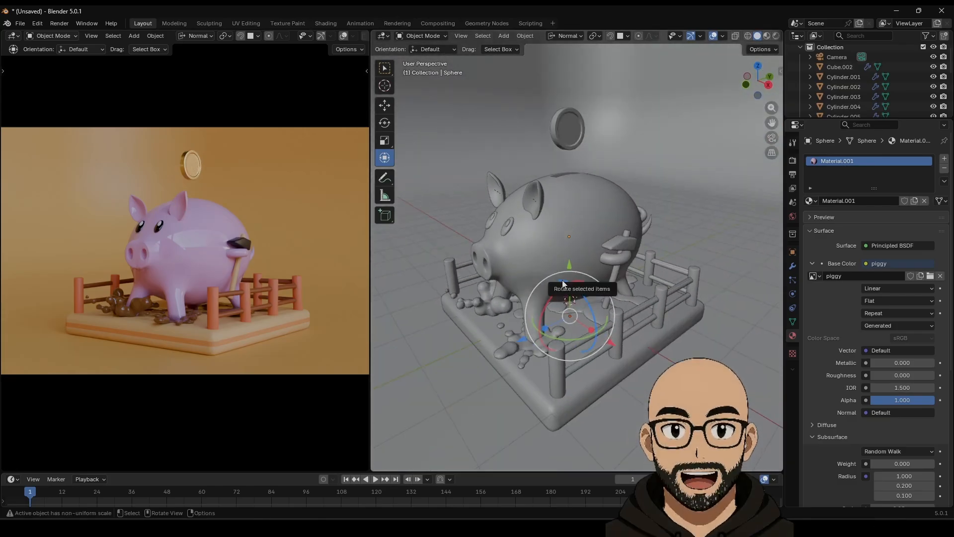
click(550, 365)
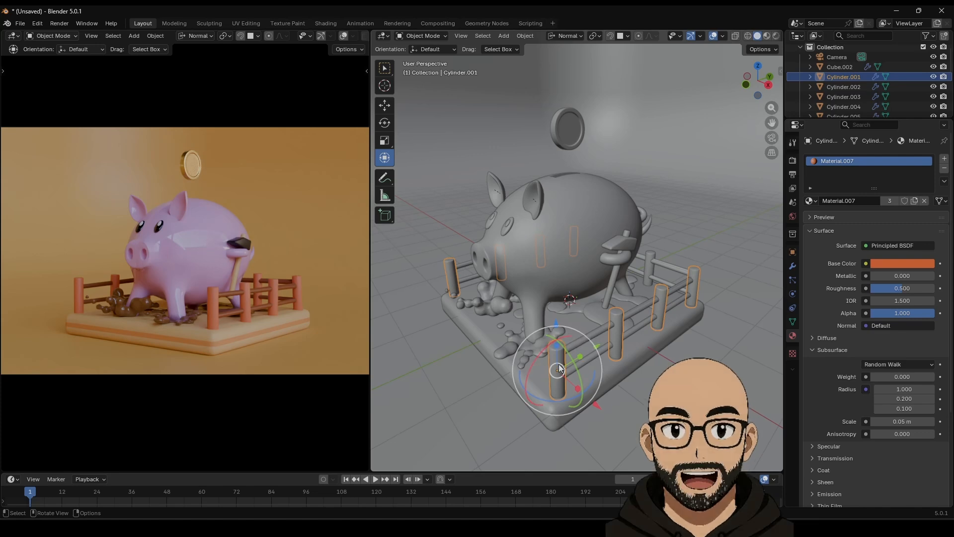
scroll(587, 282, down, 4)
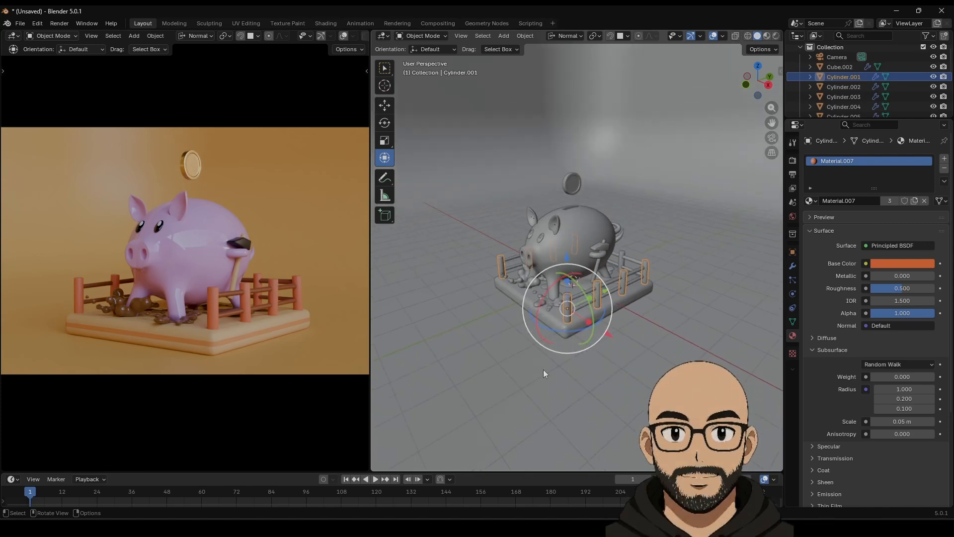
Step: Split the 3D viewport horizontally into two stacked views of about equal height
right_click(464, 474)
click(448, 470)
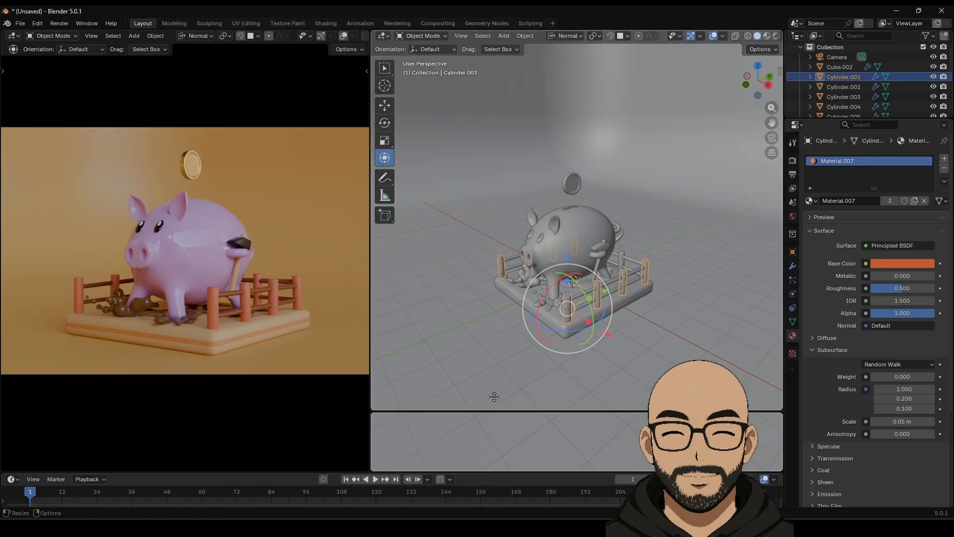
click(529, 236)
click(384, 243)
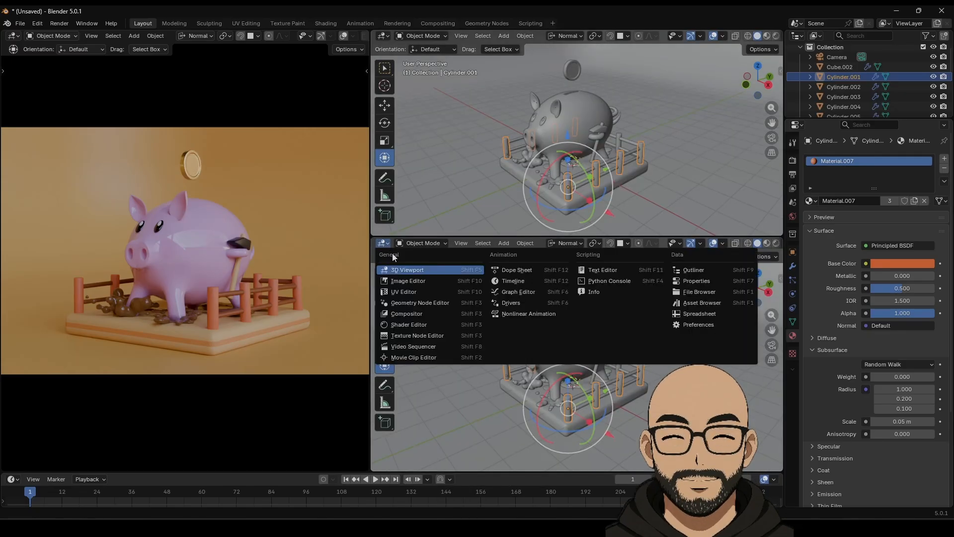
key(Escape)
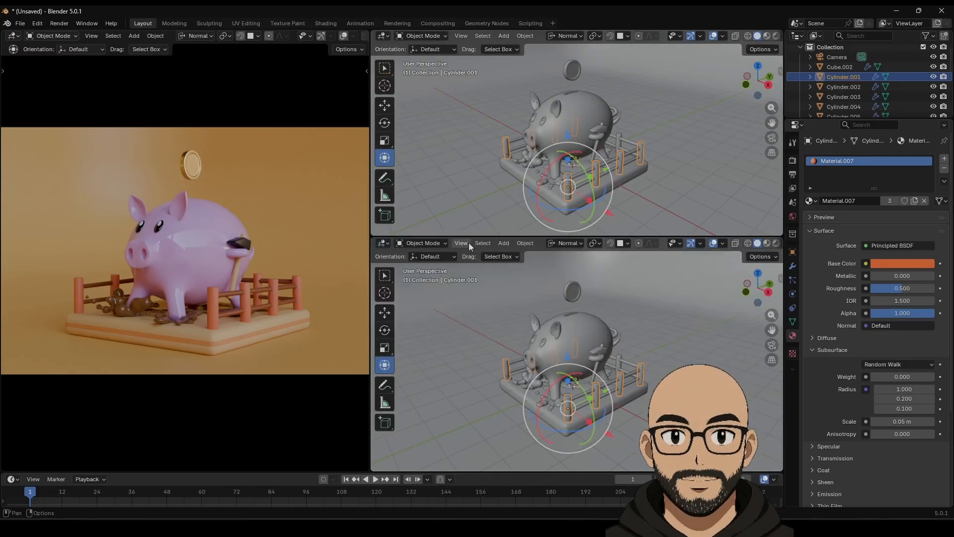
Step: Add a point light at the origin and move it about 2.76 m along negative X
click(503, 36)
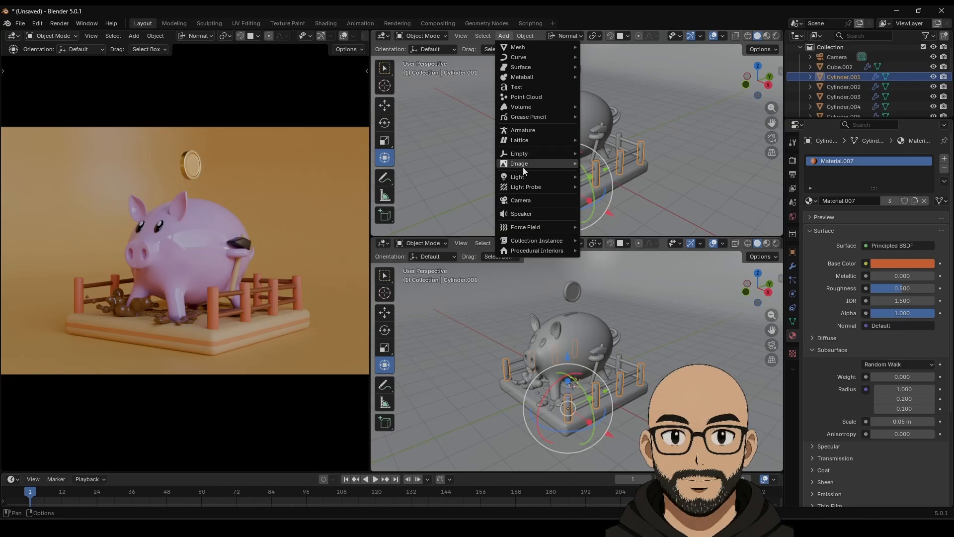
mouse_move(524, 174)
click(633, 178)
middle_drag(632, 178, 614, 171)
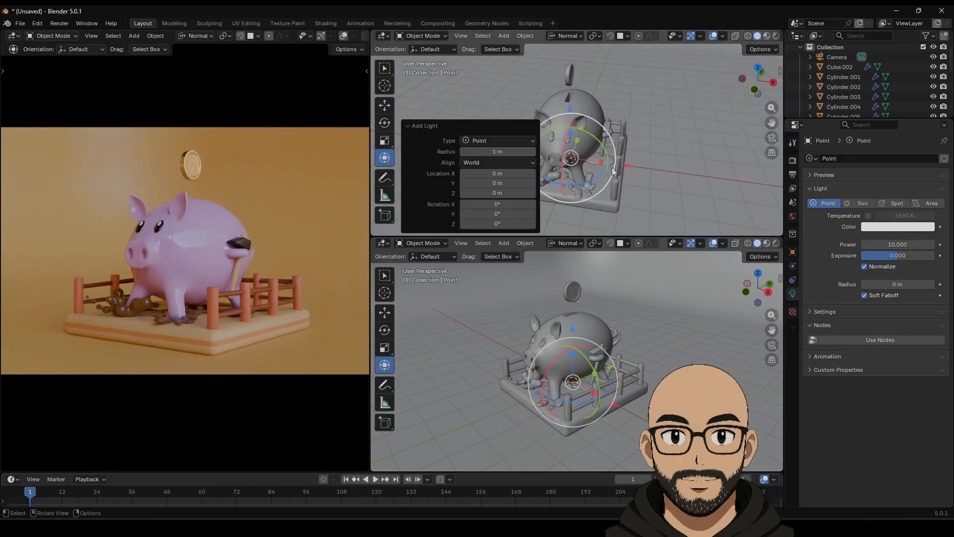
key(g)
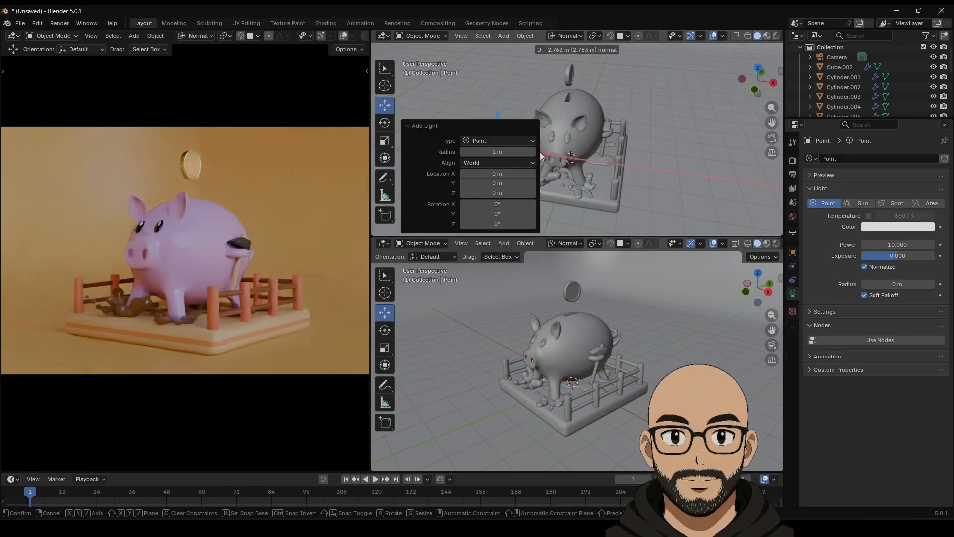
click(542, 156)
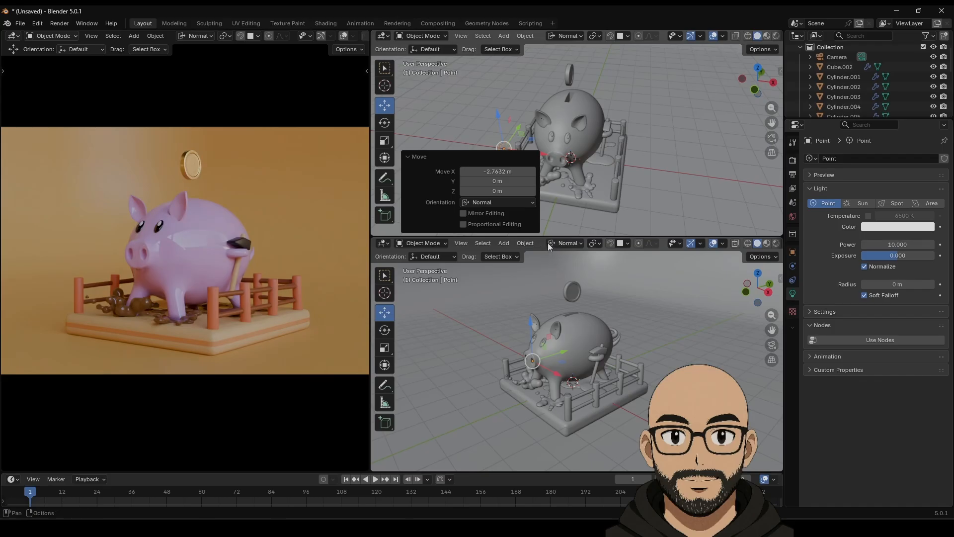
Step: Enlarge the upper 3D view, move the point light back along Y behind the pig, and set its exposure to 10
drag(549, 239, 549, 300)
click(407, 220)
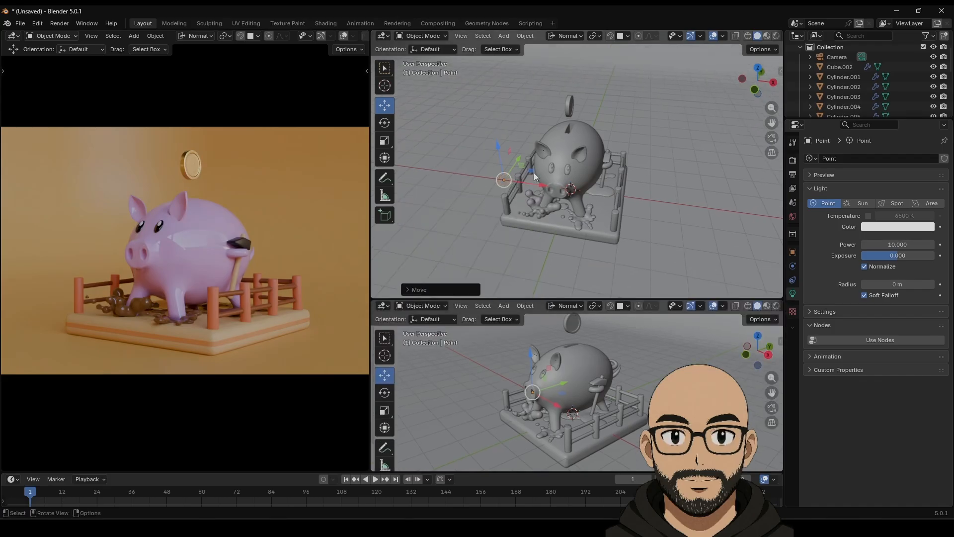
drag(520, 159, 535, 131)
drag(558, 97, 562, 90)
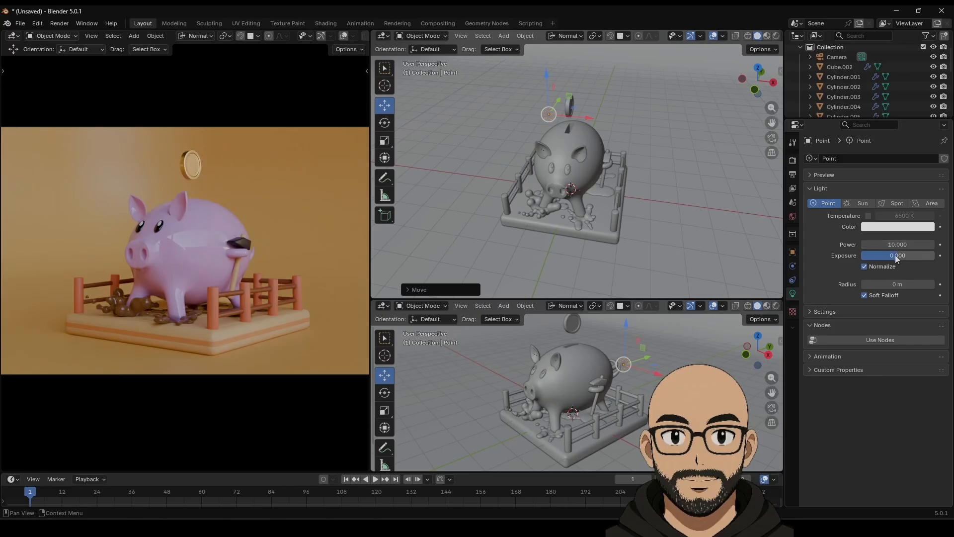
drag(896, 255, 943, 259)
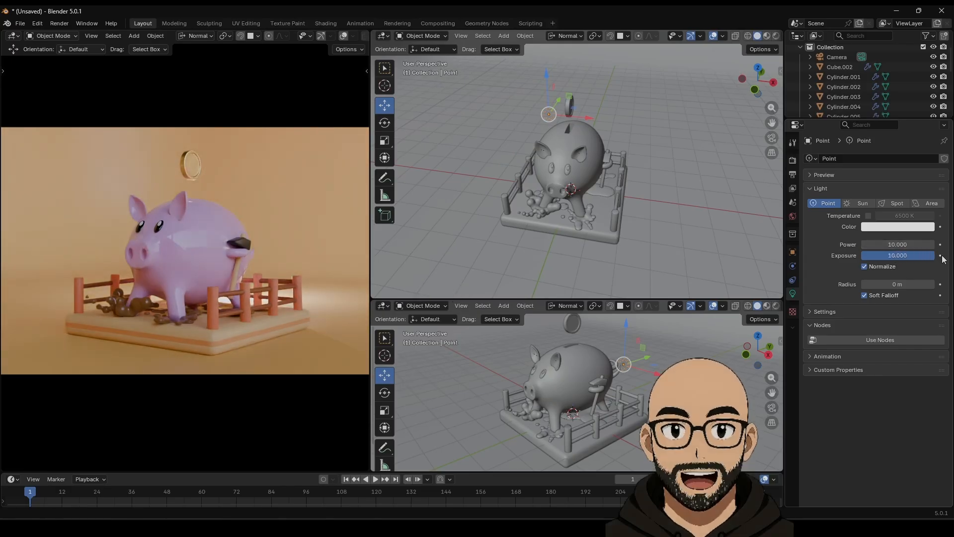
Step: Raise the point light high above the pig and coin and set its power to 500
middle_drag(460, 245, 601, 135)
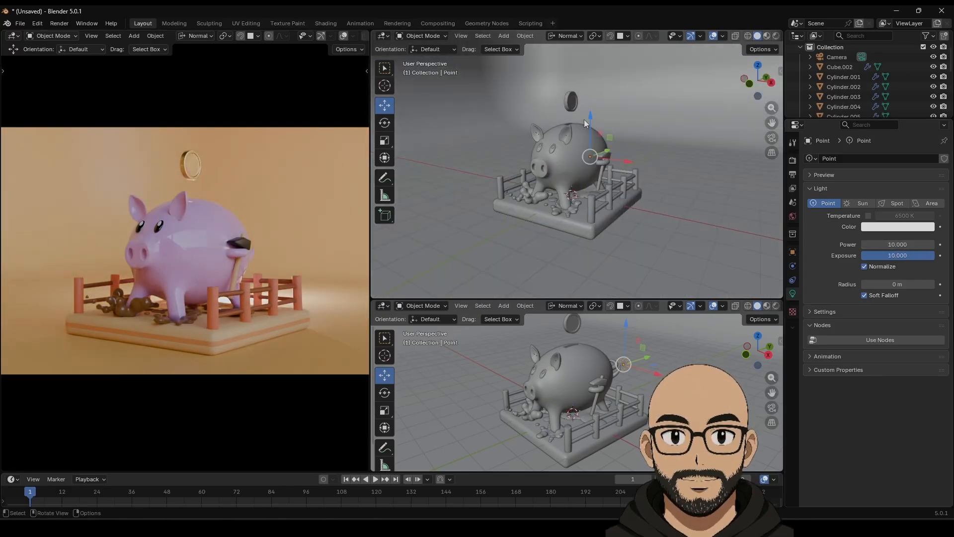
drag(585, 124, 587, 292)
scroll(585, 127, down, 2)
middle_drag(584, 126, 571, 107)
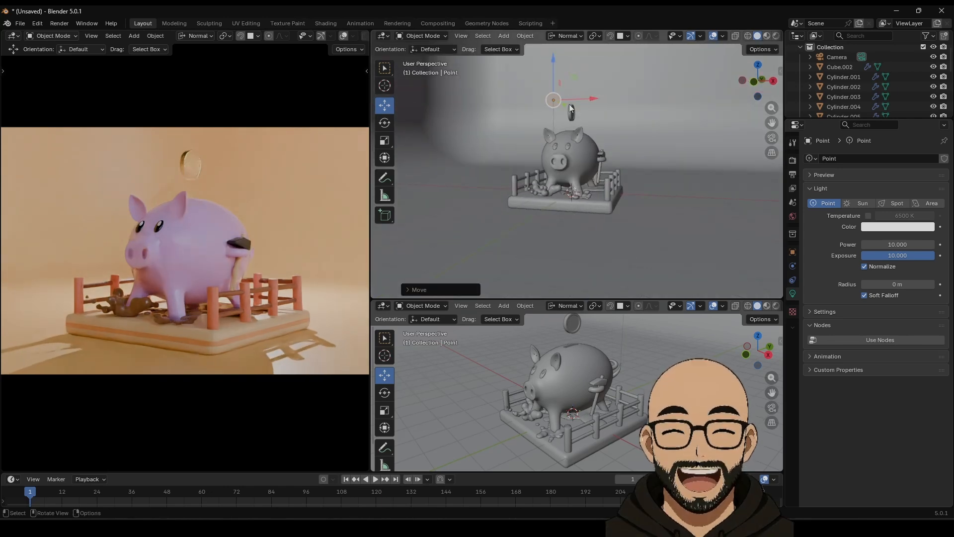
drag(550, 72, 574, 46)
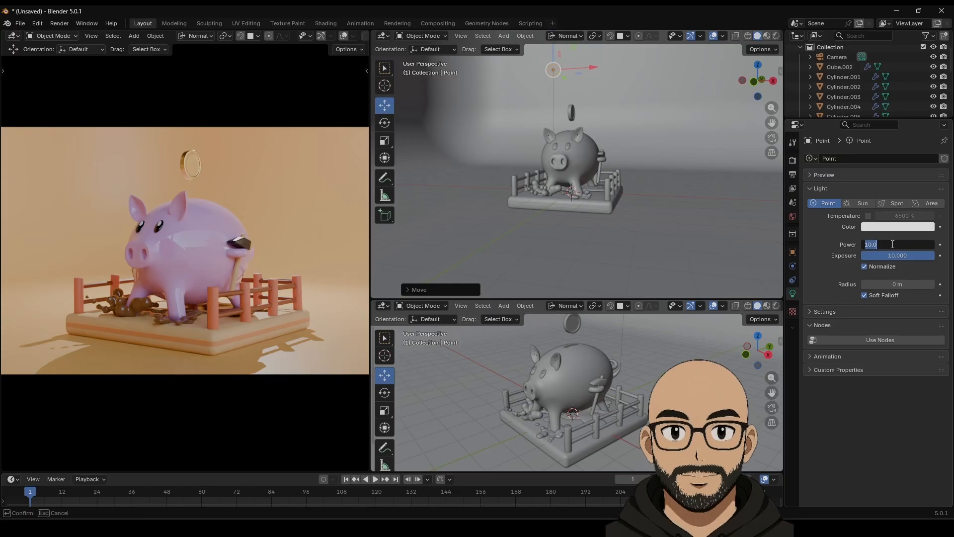
key(Return)
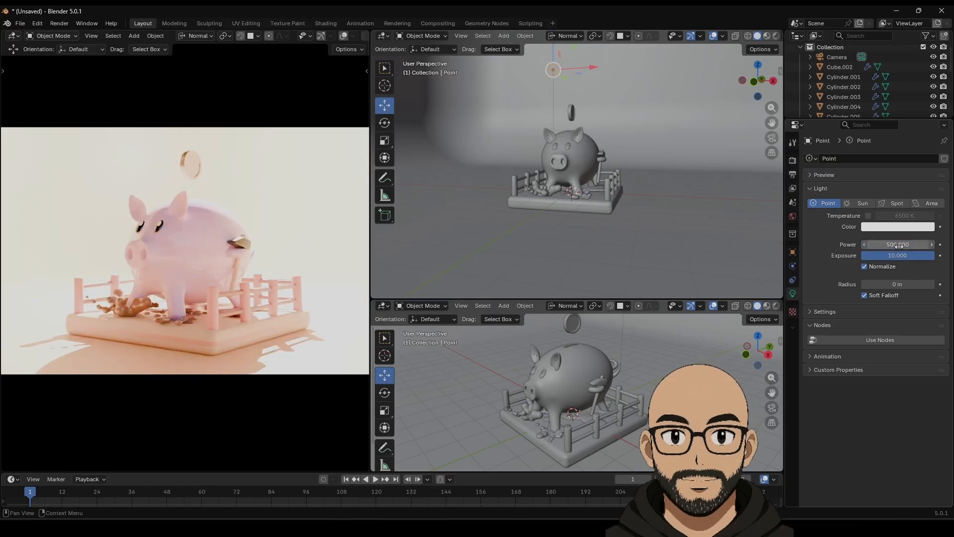
Step: Set the point light's power to 50 and lower it closer to the coin
key(Return)
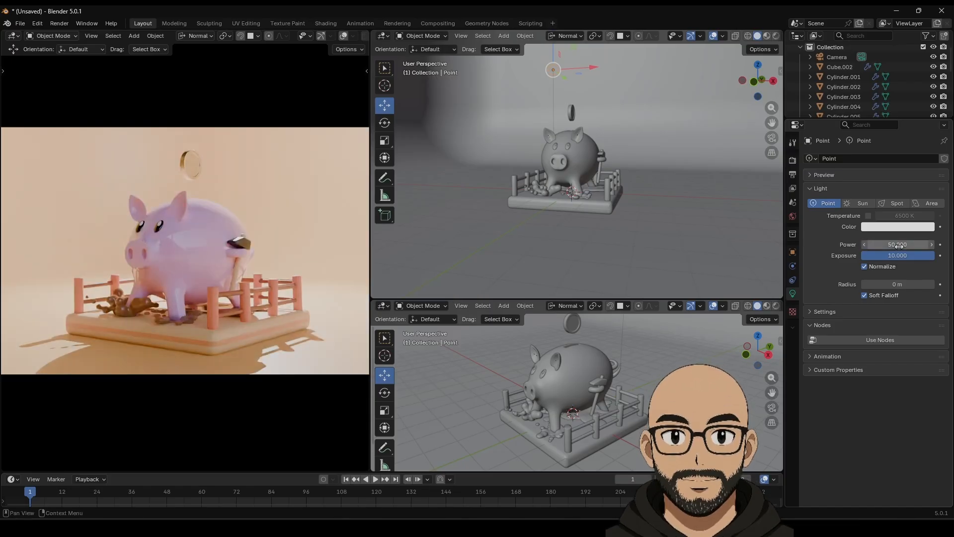
drag(905, 255, 937, 259)
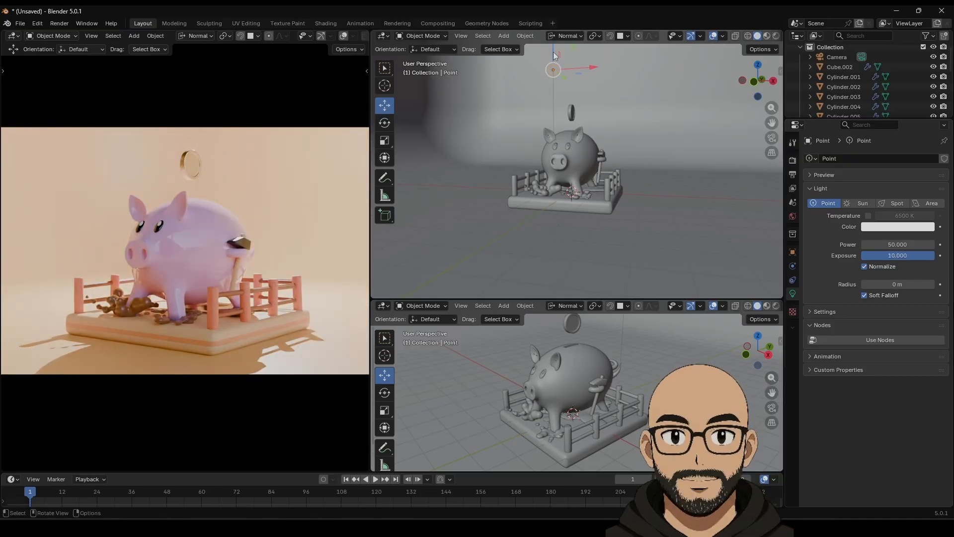
drag(555, 55, 555, 77)
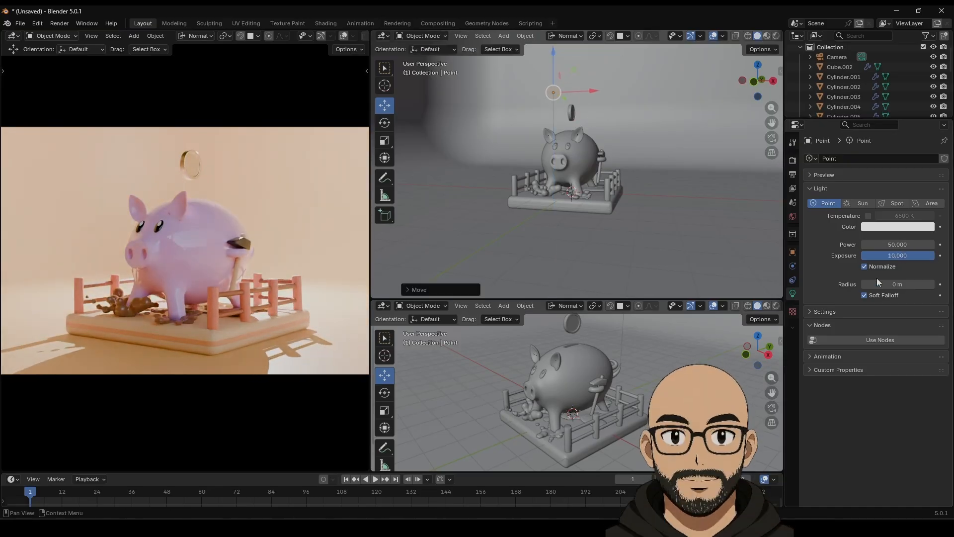
Step: Turn off Cast Shadow for the point light and lower it to about the coin's height
click(811, 312)
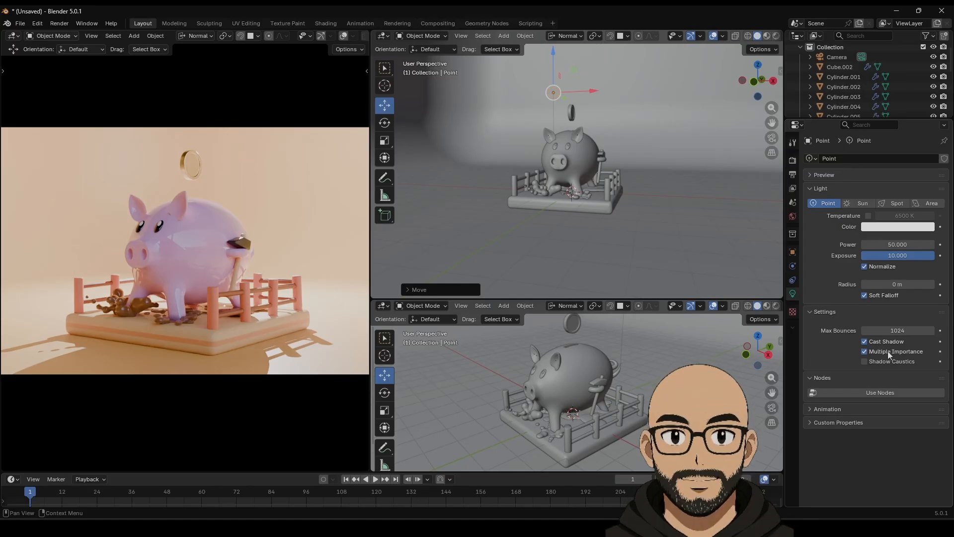
click(865, 342)
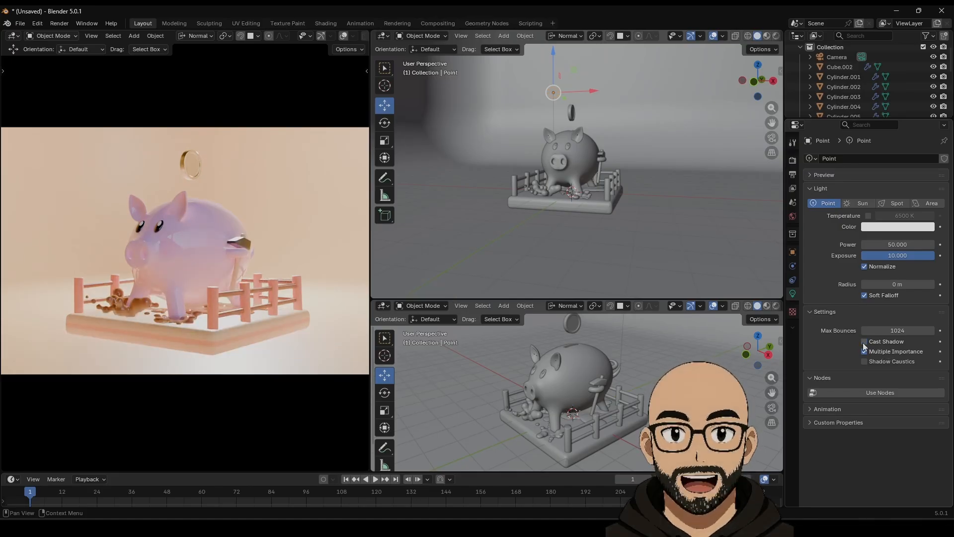
drag(557, 59, 556, 82)
Step: Set the point light's power to 10 and its exposure to 10
drag(898, 255, 881, 255)
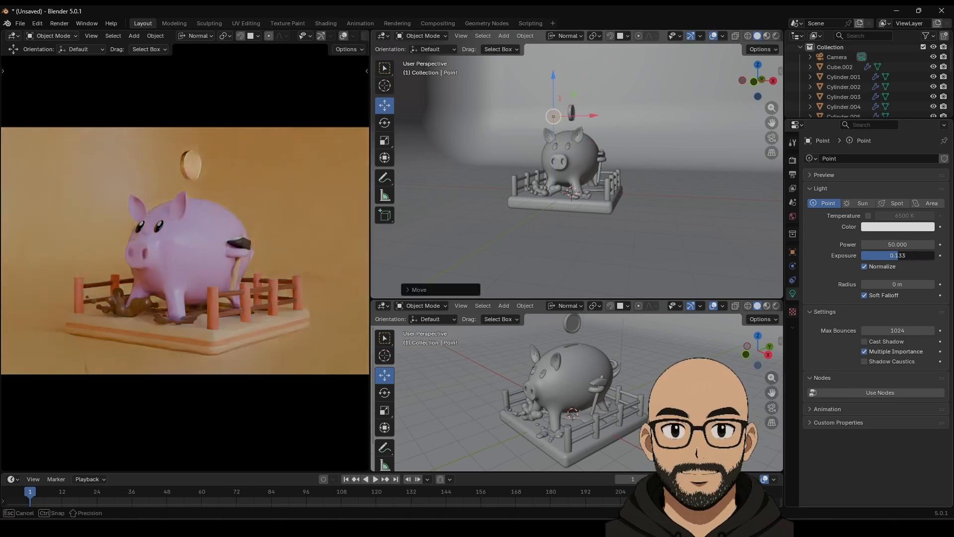
click(924, 247)
text(10)
key(Return)
drag(905, 256, 935, 255)
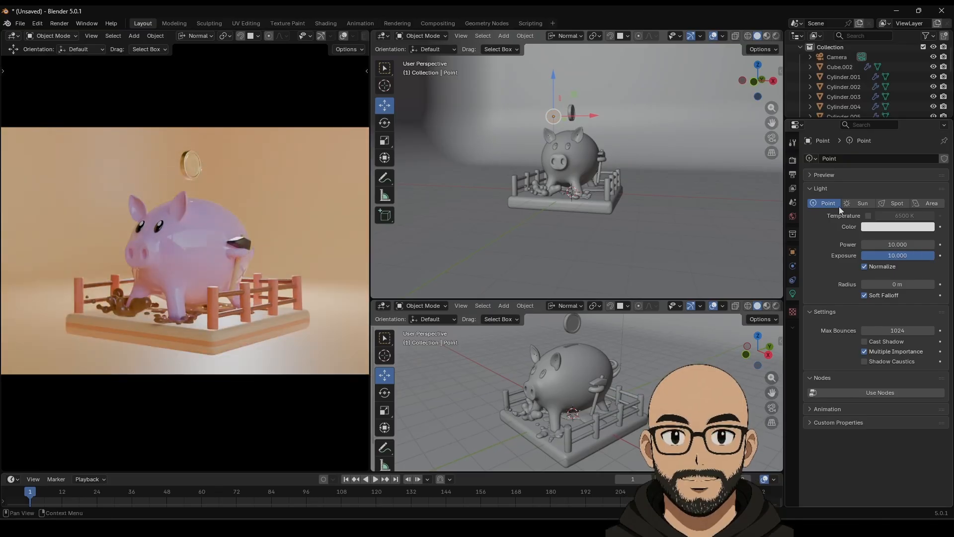
Step: Colour the point light saturated blue, #1000FF, and move it along positive X and down beside the pen
click(895, 228)
drag(887, 109, 916, 85)
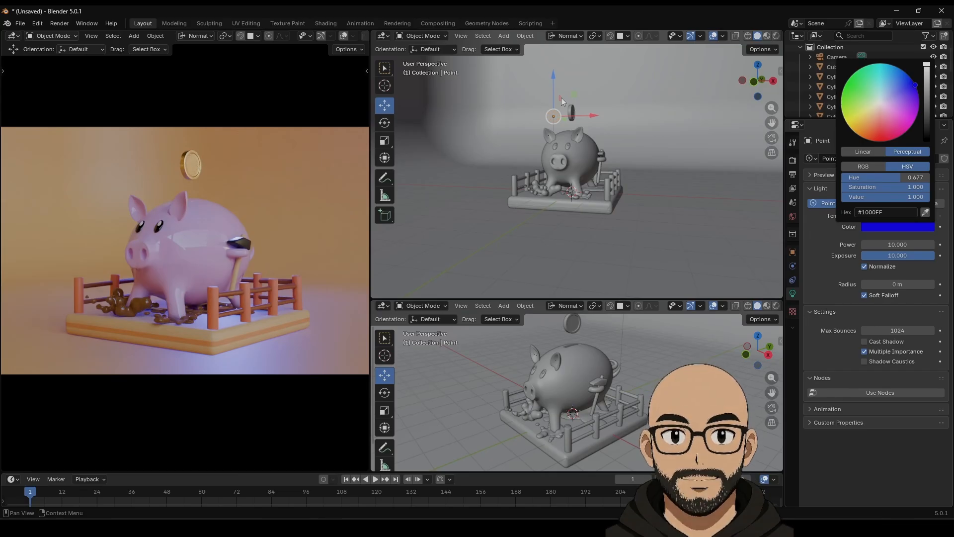
drag(595, 118, 711, 120)
drag(666, 82, 691, 198)
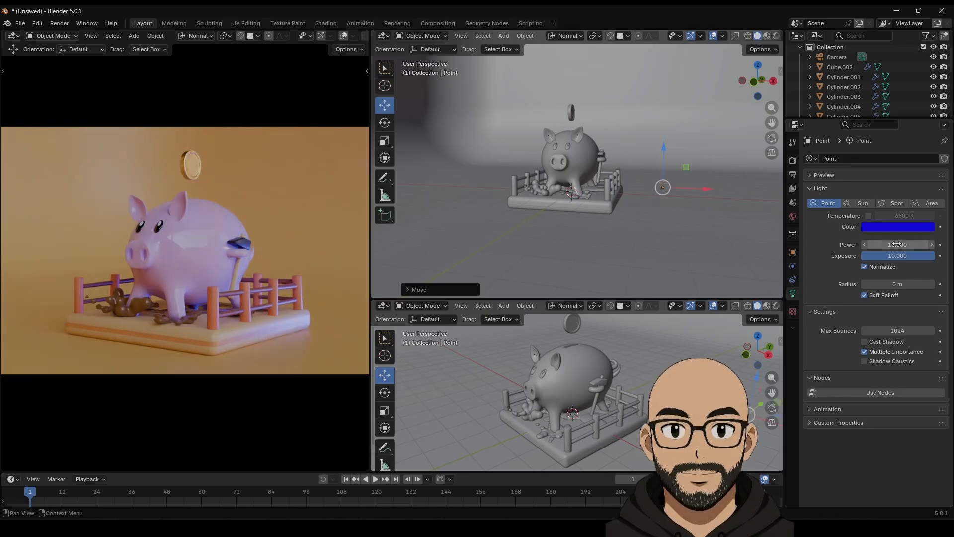
Step: Change the point light's colour to a light green and raise it slightly beside the pen
click(902, 227)
drag(890, 124, 869, 106)
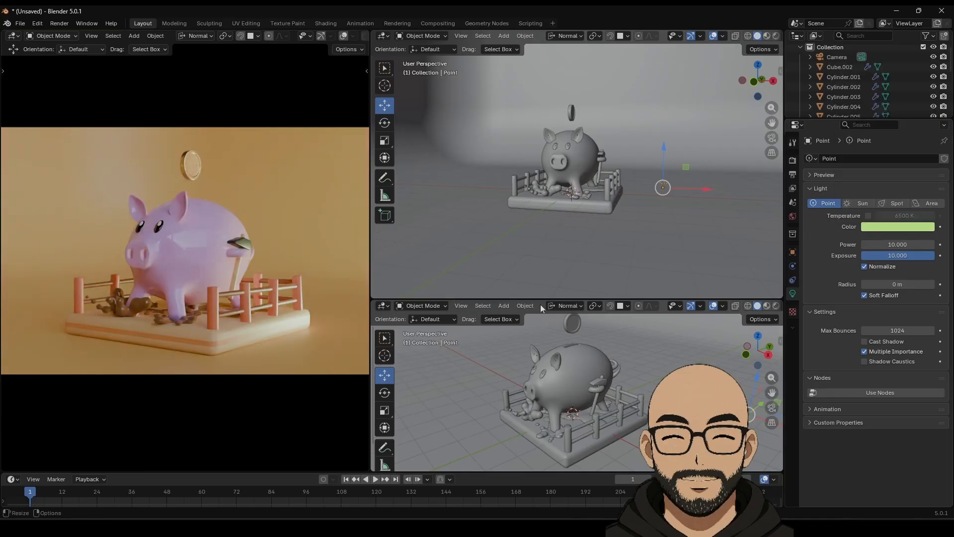
drag(685, 192, 687, 192)
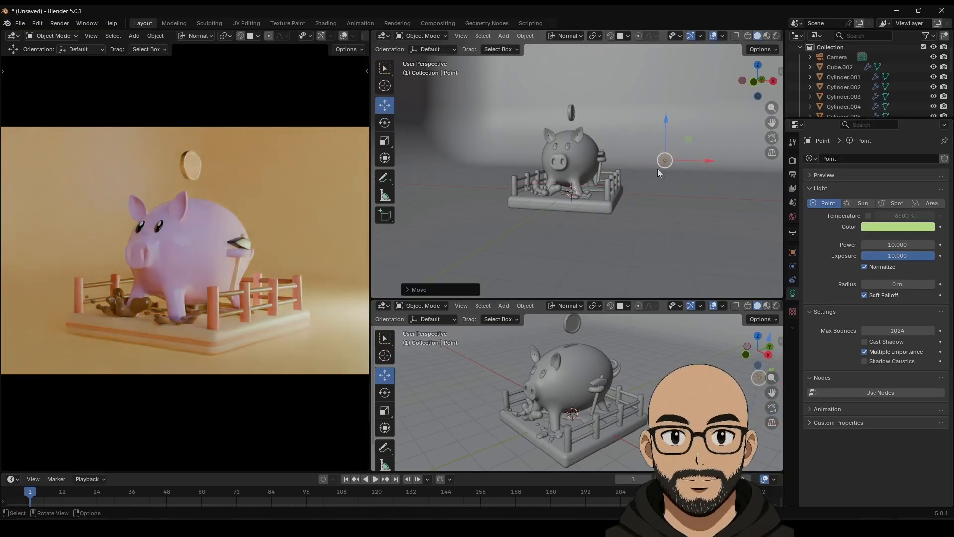
Step: Delete the point light beside the pen from the scene
middle_drag(658, 169, 592, 219)
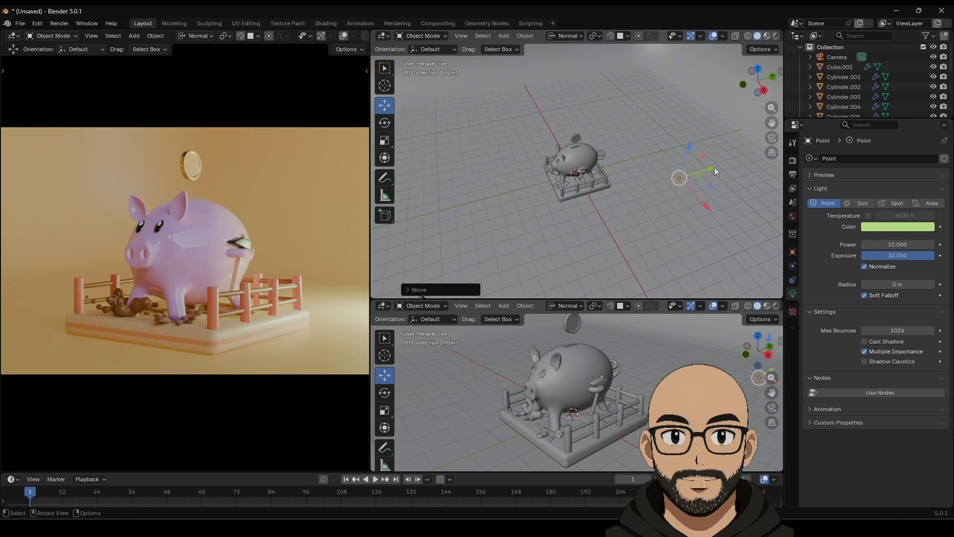
drag(714, 167, 677, 179)
key(x)
key(x)
click(680, 182)
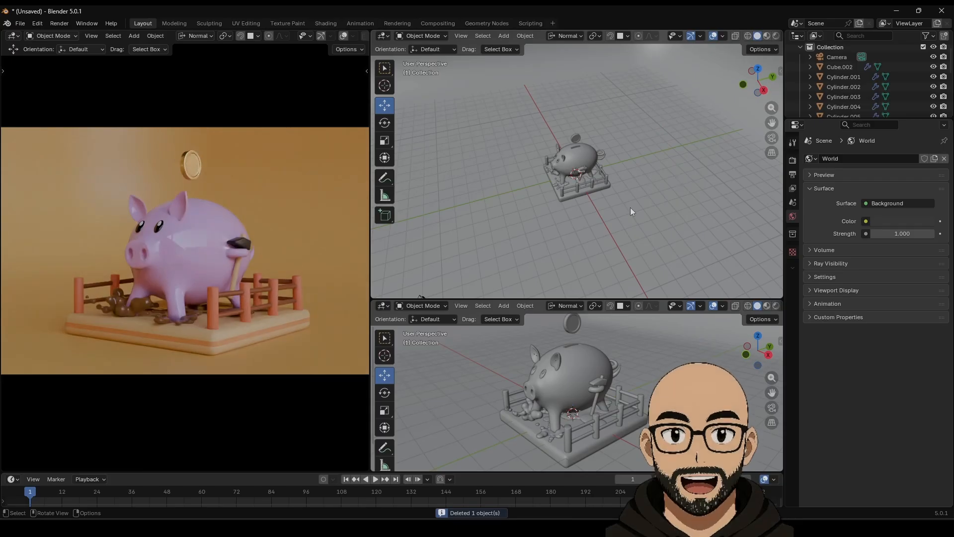
Step: Turn the lower 3D view into an Asset Browser and place the Windows06 gobo light on the floor beside the pen
click(384, 306)
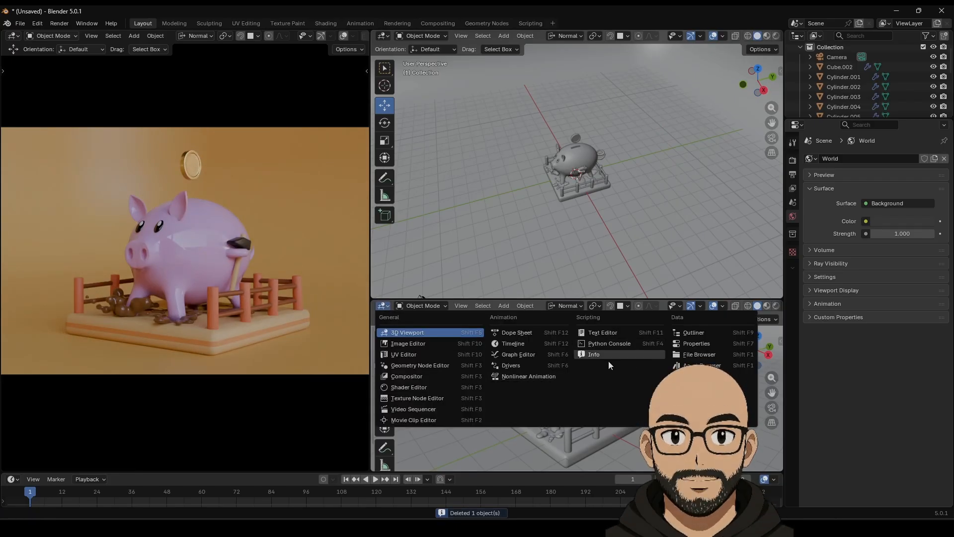
click(696, 366)
scroll(586, 423, down, 10)
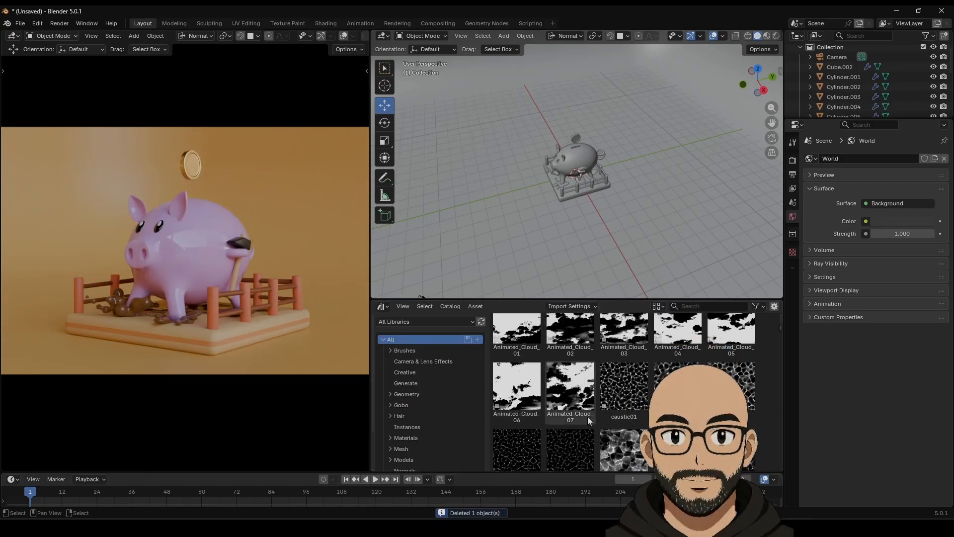
scroll(628, 386, down, 10)
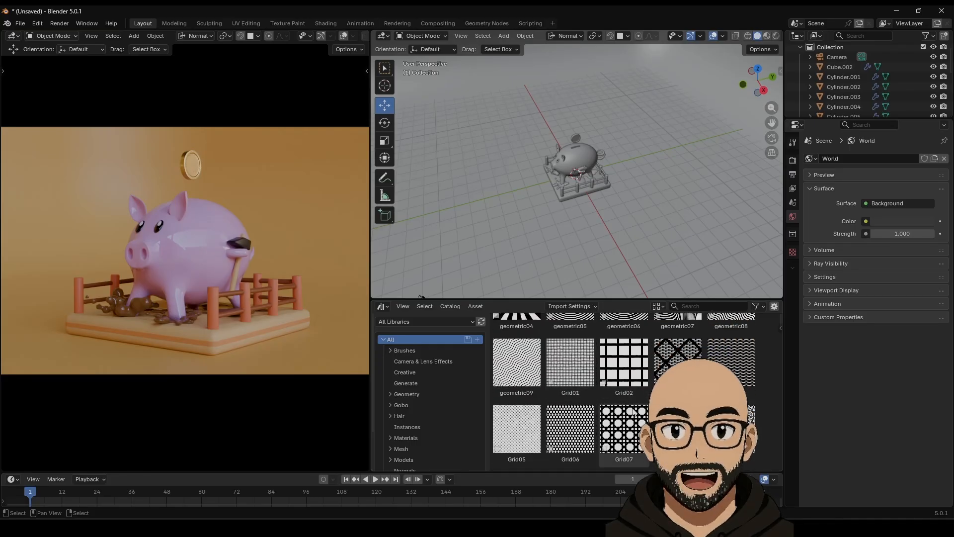
scroll(633, 410, down, 6)
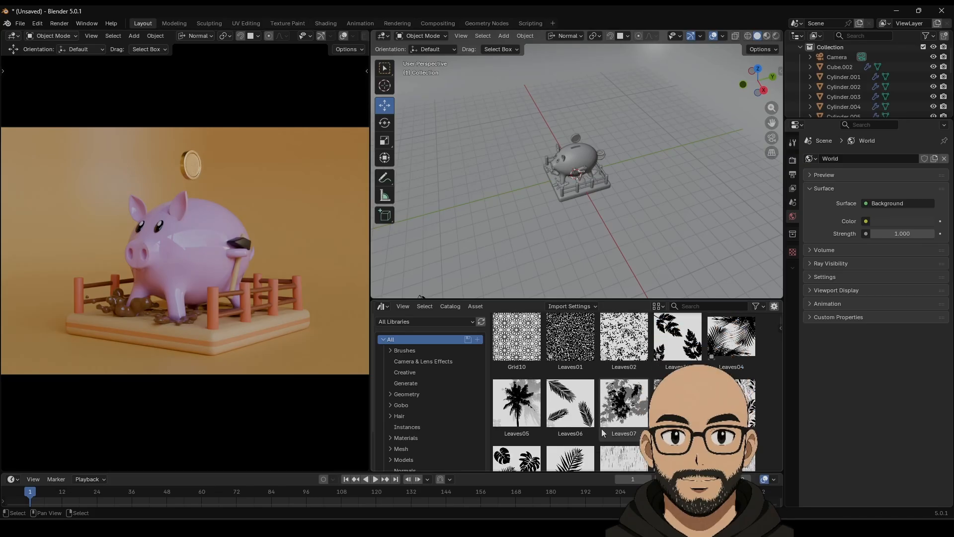
scroll(603, 433, down, 8)
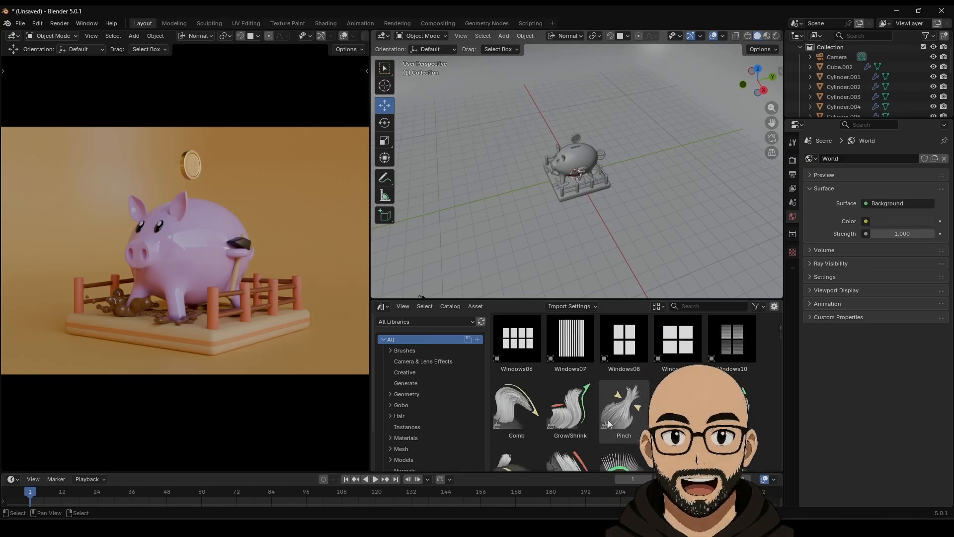
scroll(609, 424, down, 1)
scroll(609, 423, up, 4)
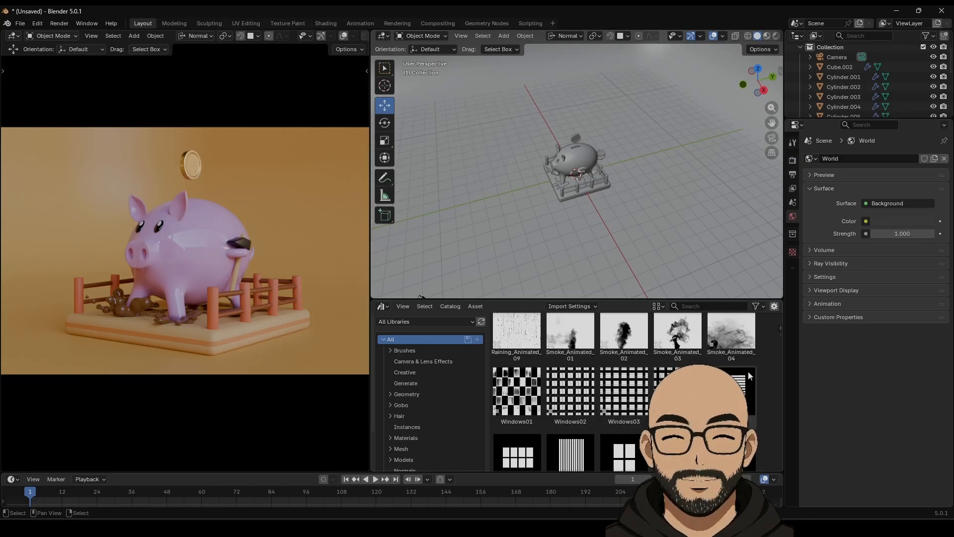
scroll(746, 368, down, 2)
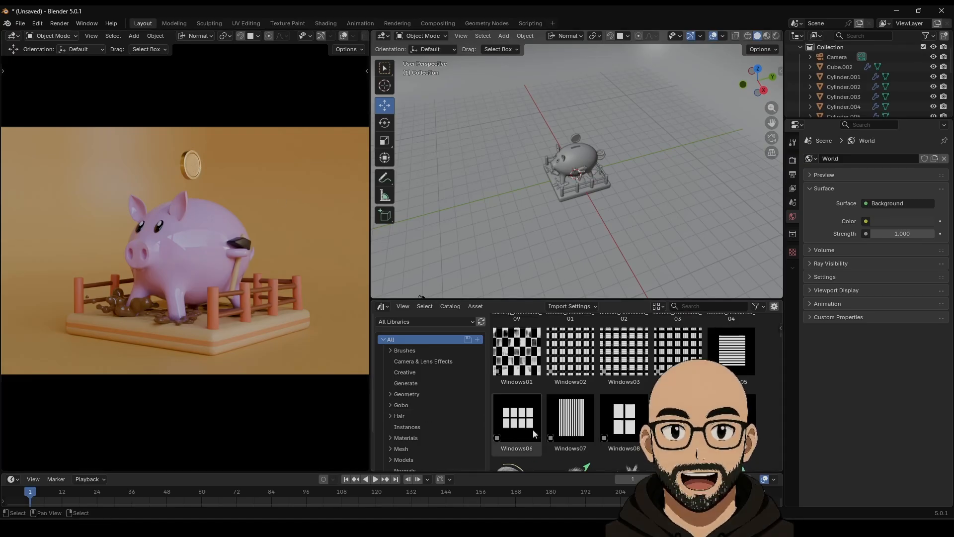
drag(534, 423, 628, 216)
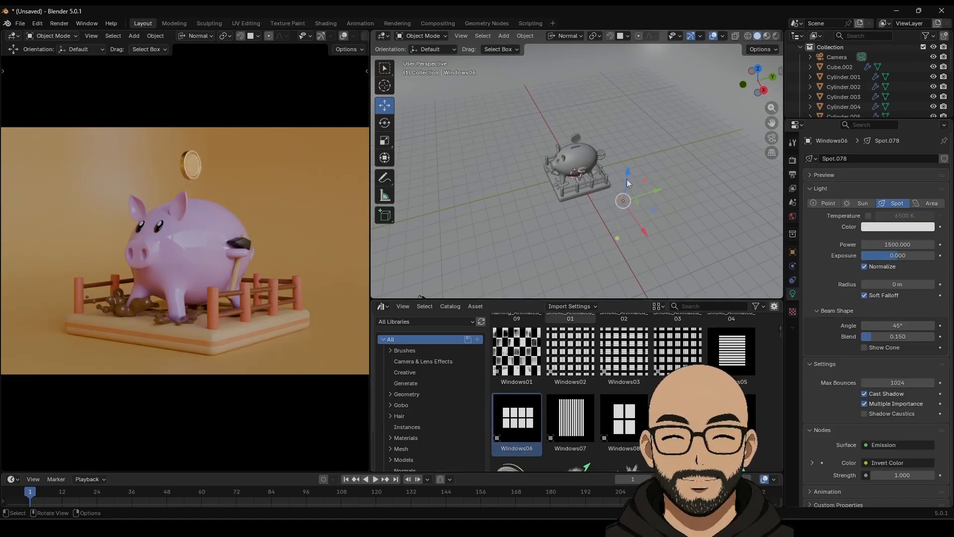
Step: Raise the Windows06 spot light high above the diorama
drag(627, 180, 648, 26)
scroll(485, 229, down, 4)
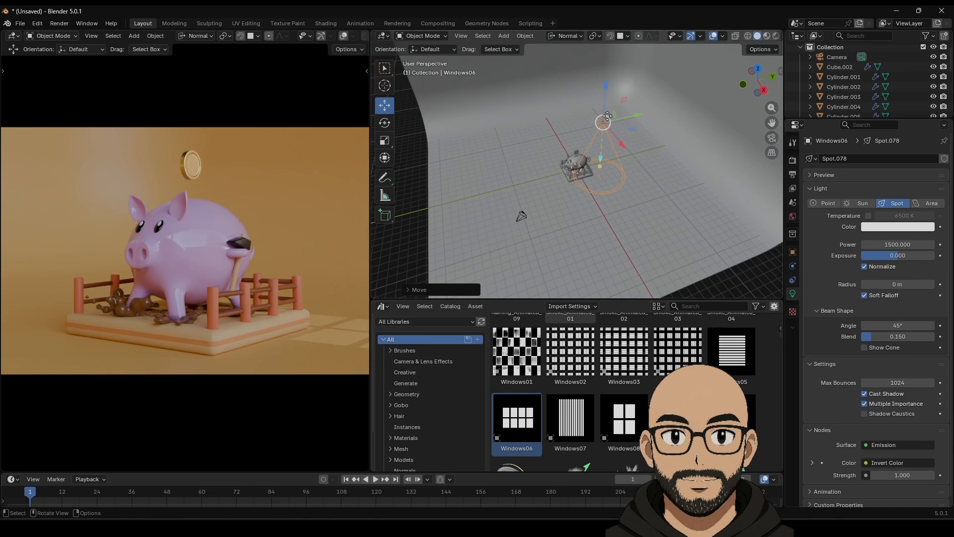
drag(607, 116, 611, 85)
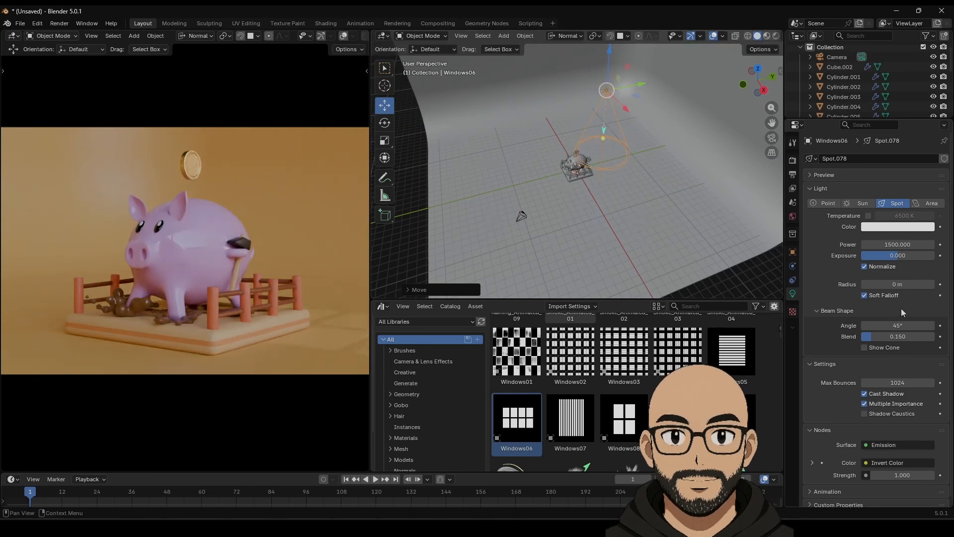
Step: Add a Track To constraint aiming the Windows06 light at the diorama, and move the light out to one side
click(793, 281)
click(863, 159)
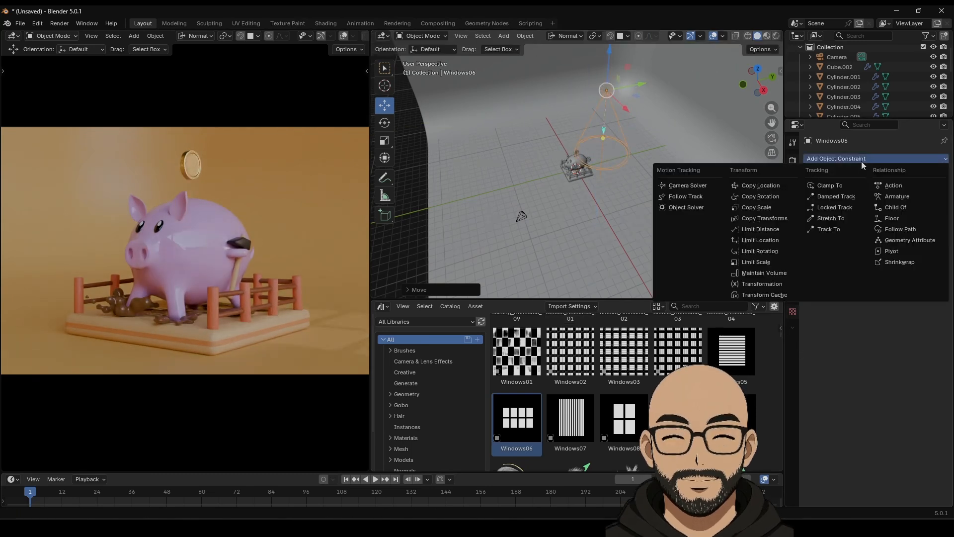
click(837, 231)
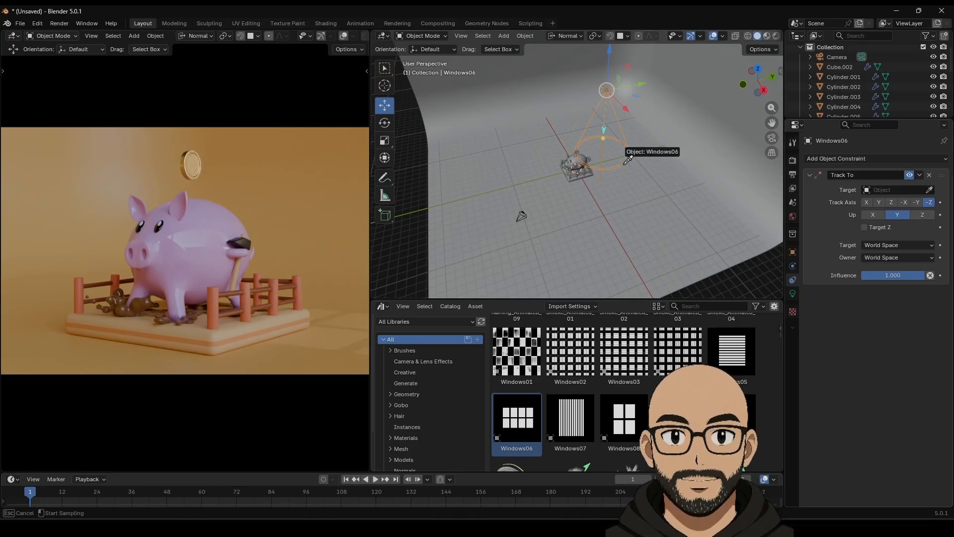
click(585, 175)
middle_drag(634, 109, 624, 90)
drag(607, 80, 686, 106)
Step: Set the Windows06 light's exposure to 4 and its radius to 0.28 m
click(793, 294)
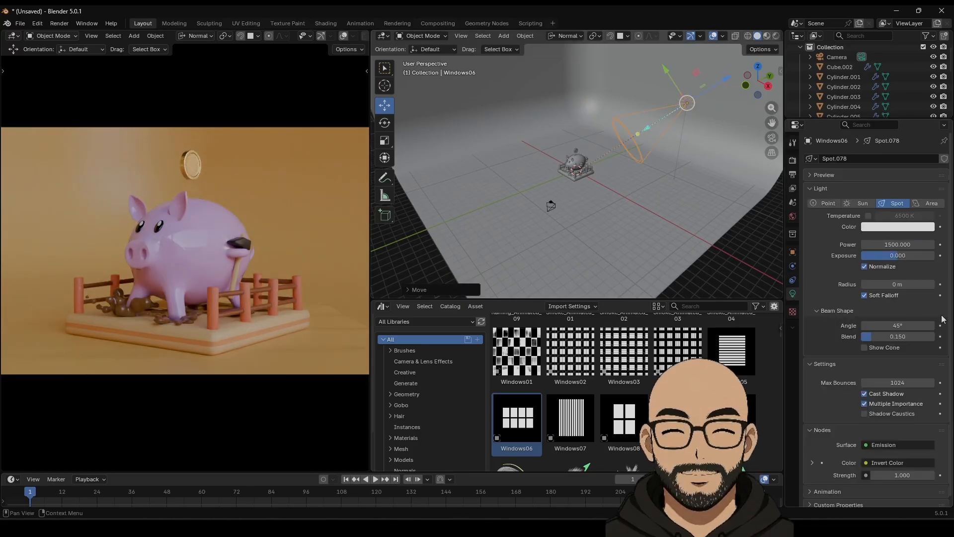
drag(902, 259, 939, 256)
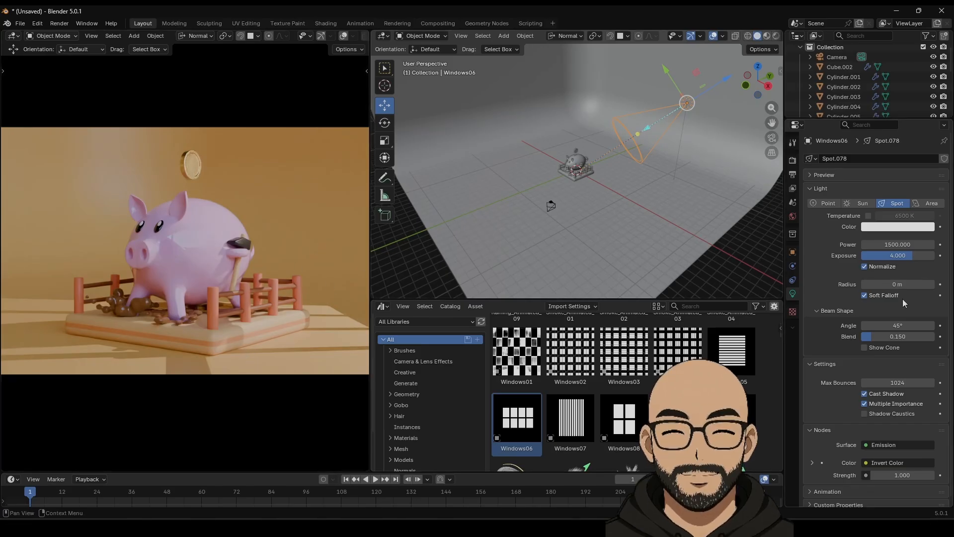
drag(900, 284, 901, 284)
Step: Reposition the Windows06 light around the diorama, placing it lower and farther out on the positive X side
middle_drag(687, 171, 653, 180)
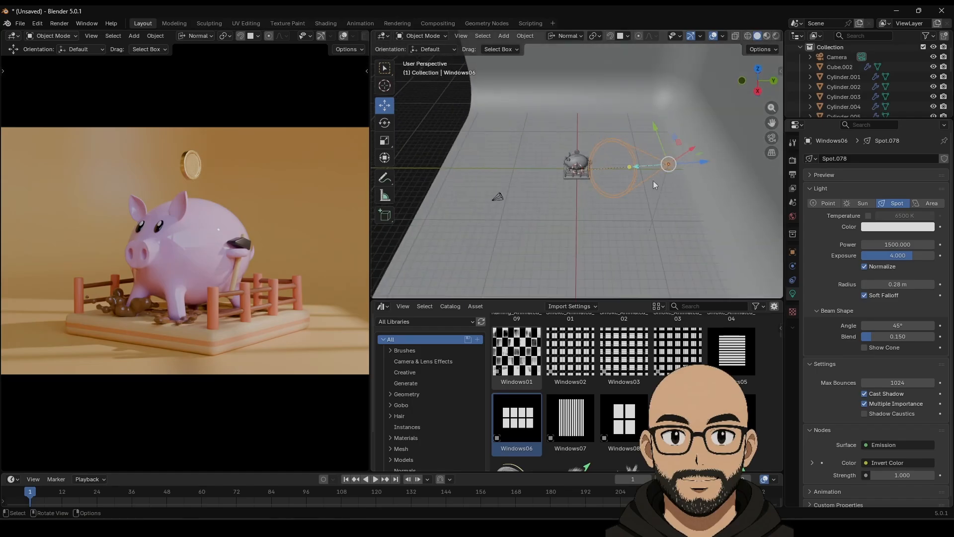
drag(703, 165, 567, 212)
middle_drag(566, 208, 672, 180)
drag(589, 162, 685, 95)
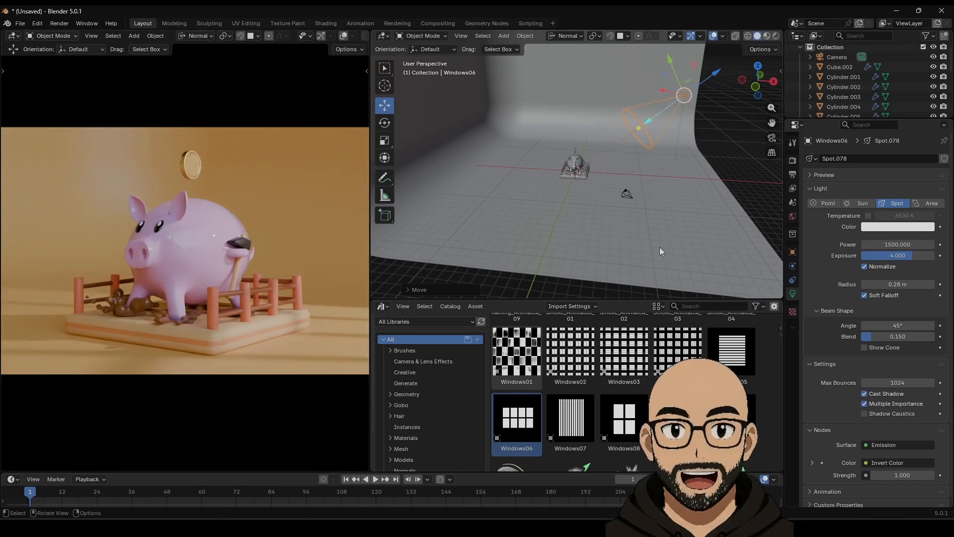
middle_drag(660, 246, 687, 126)
drag(681, 106, 556, 129)
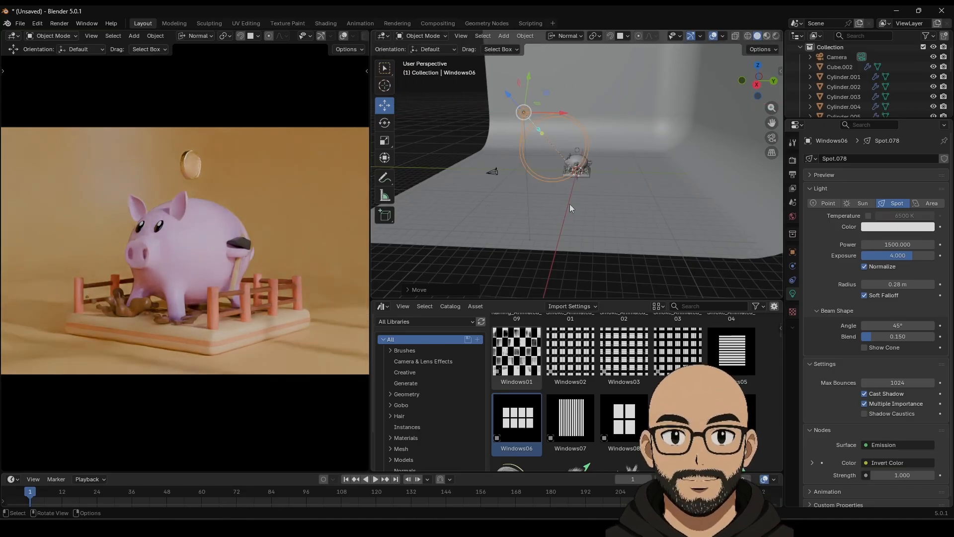
drag(546, 81, 539, 137)
middle_drag(568, 191, 615, 190)
Step: Select the curved backdrop plane and widen the rendered camera view to over half the window's width
click(636, 199)
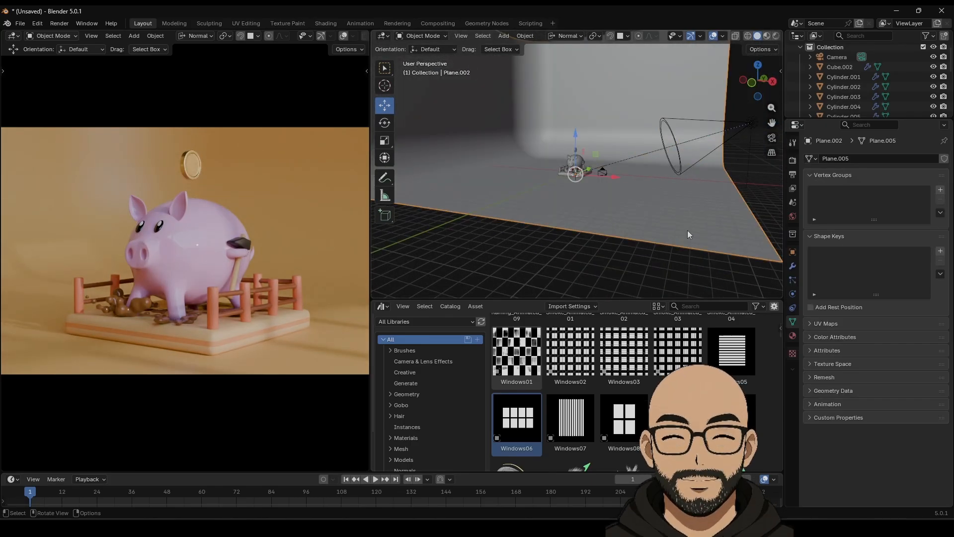
middle_drag(688, 231, 544, 227)
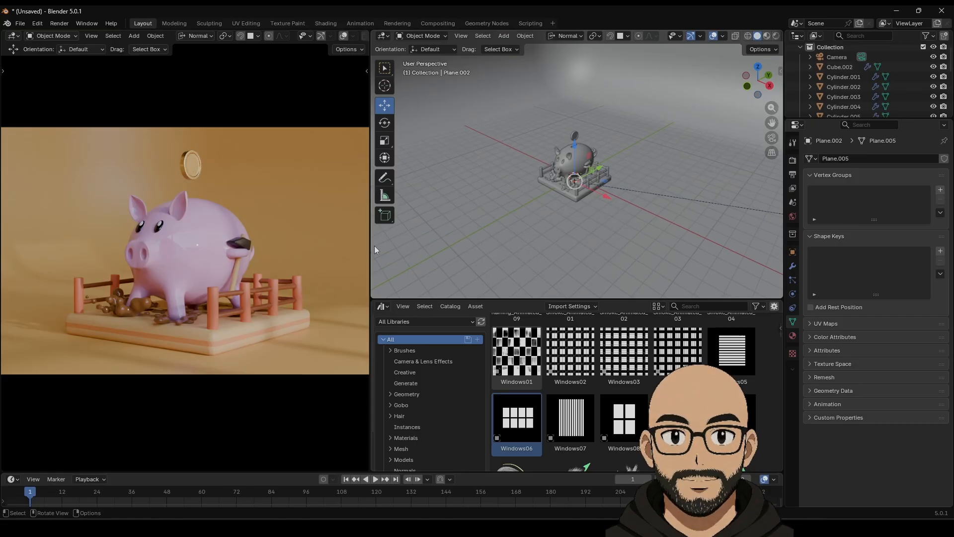
drag(372, 246, 515, 238)
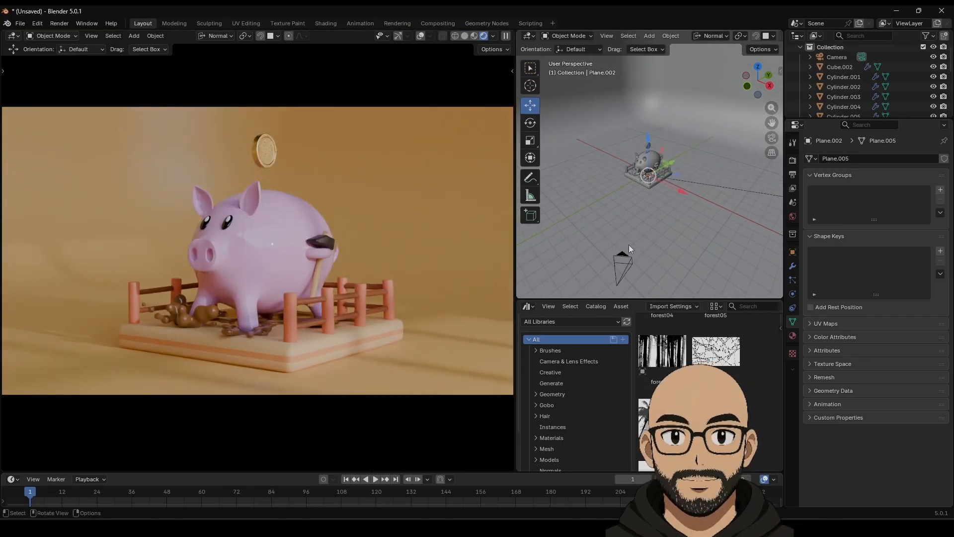
Step: Change the backdrop material's base colour to a salmon orange, #E79267FF
click(791, 336)
click(894, 264)
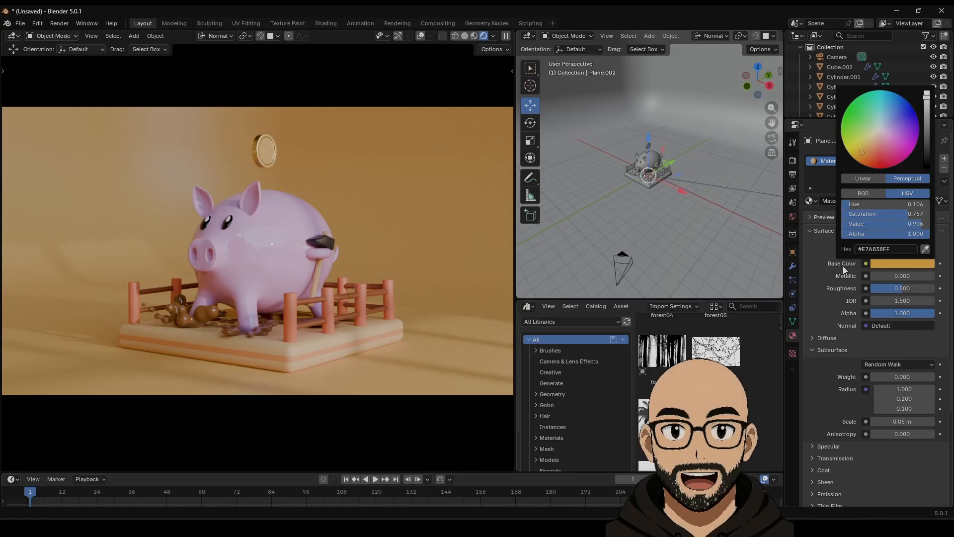
click(887, 249)
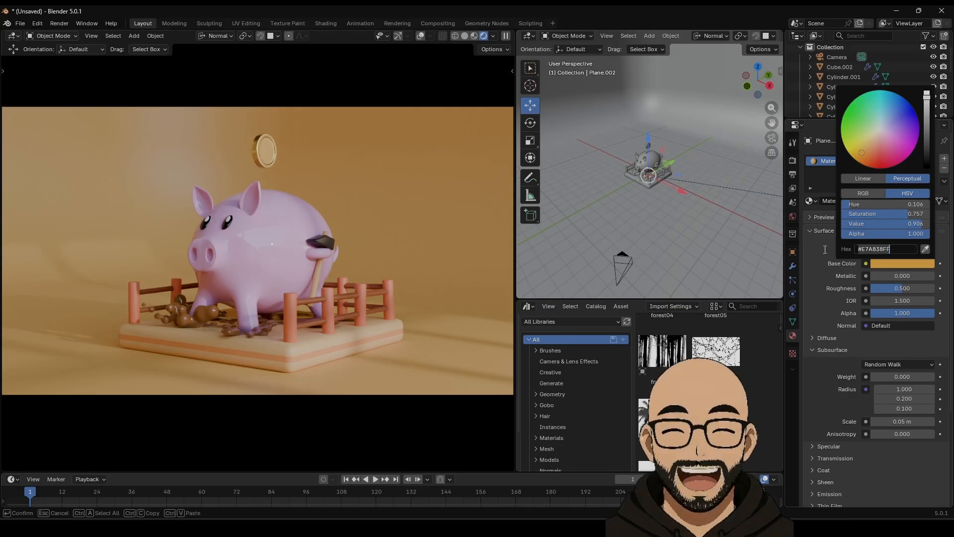
key(Return)
click(897, 264)
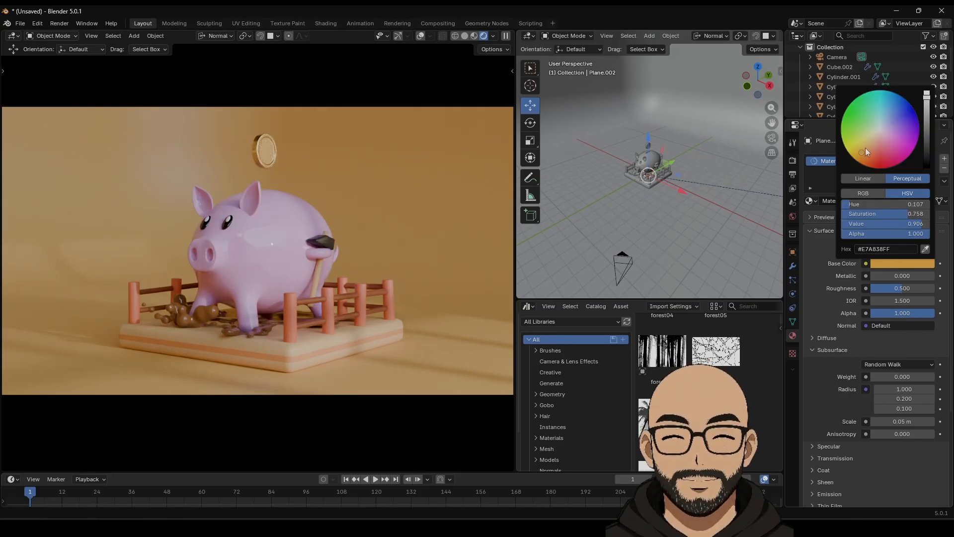
mouse_move(866, 148)
mouse_down()
mouse_move(887, 152)
mouse_move(883, 145)
mouse_move(917, 117)
mouse_move(863, 110)
mouse_move(841, 128)
mouse_move(846, 151)
mouse_move(851, 117)
mouse_move(875, 101)
mouse_move(863, 144)
mouse_move(890, 142)
mouse_move(875, 128)
mouse_move(891, 133)
mouse_move(884, 149)
mouse_move(902, 131)
mouse_move(858, 120)
mouse_move(862, 147)
mouse_move(846, 146)
mouse_move(865, 146)
mouse_up()
drag(865, 148, 872, 148)
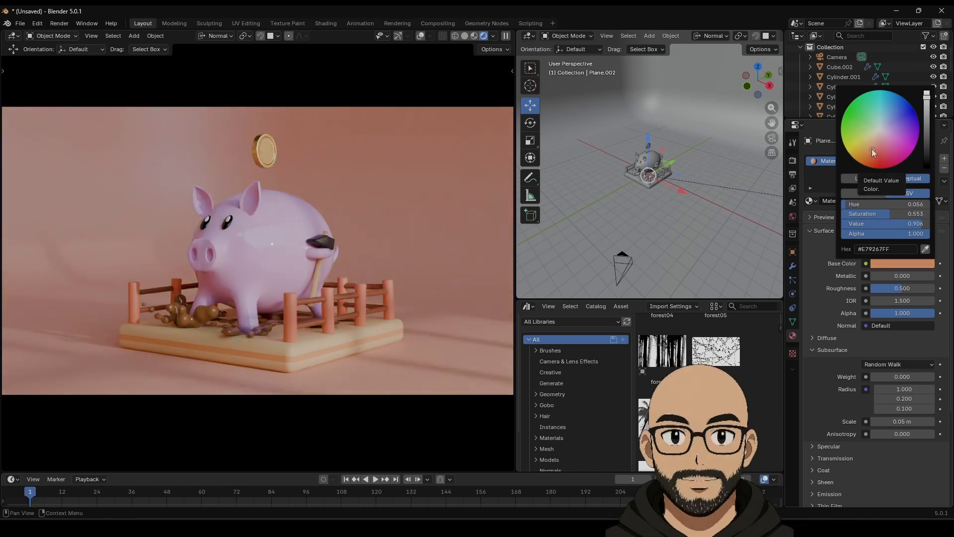